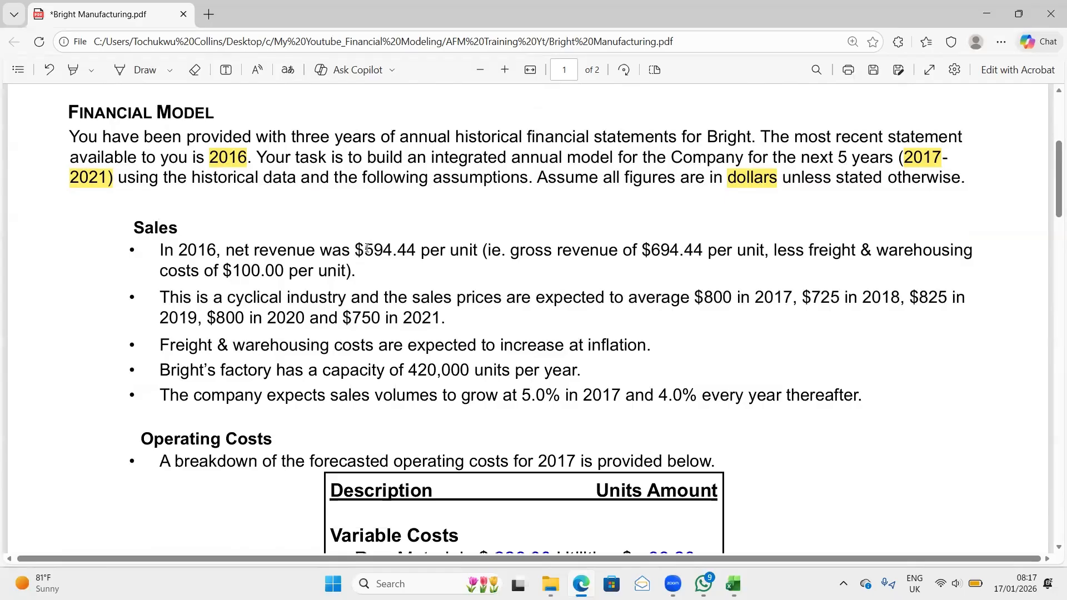
- Highlight "594.44 per unit" in yellow in the 2016 net revenue bullet under Sales
{"action": "left_click_drag", "start_coordinate": [367, 248], "coordinate": [484, 252]}
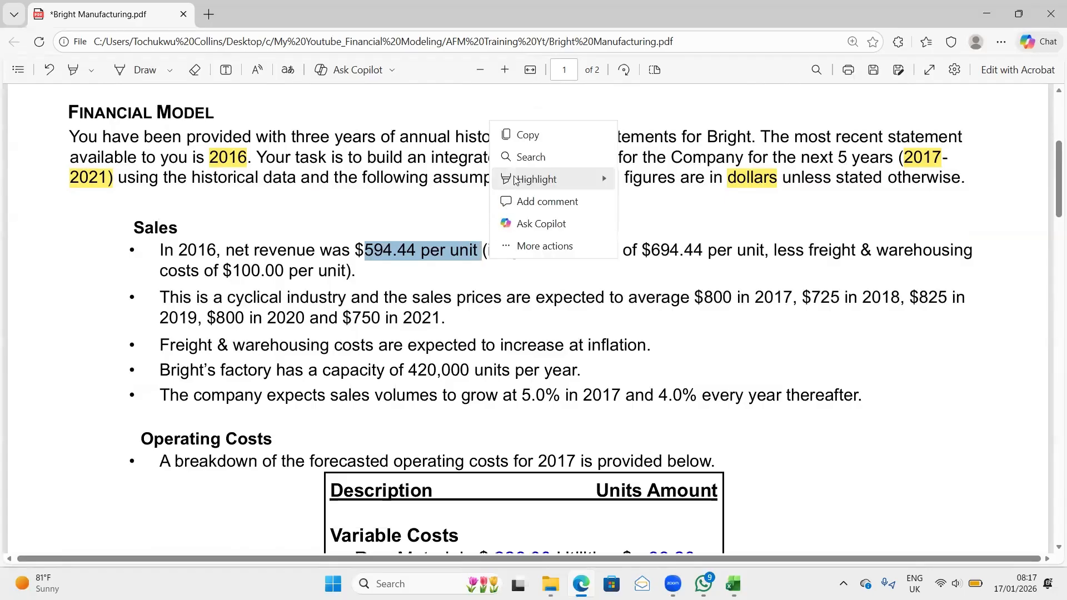
{"action": "mouse_move", "coordinate": [556, 179]}
{"action": "left_click", "coordinate": [635, 177]}
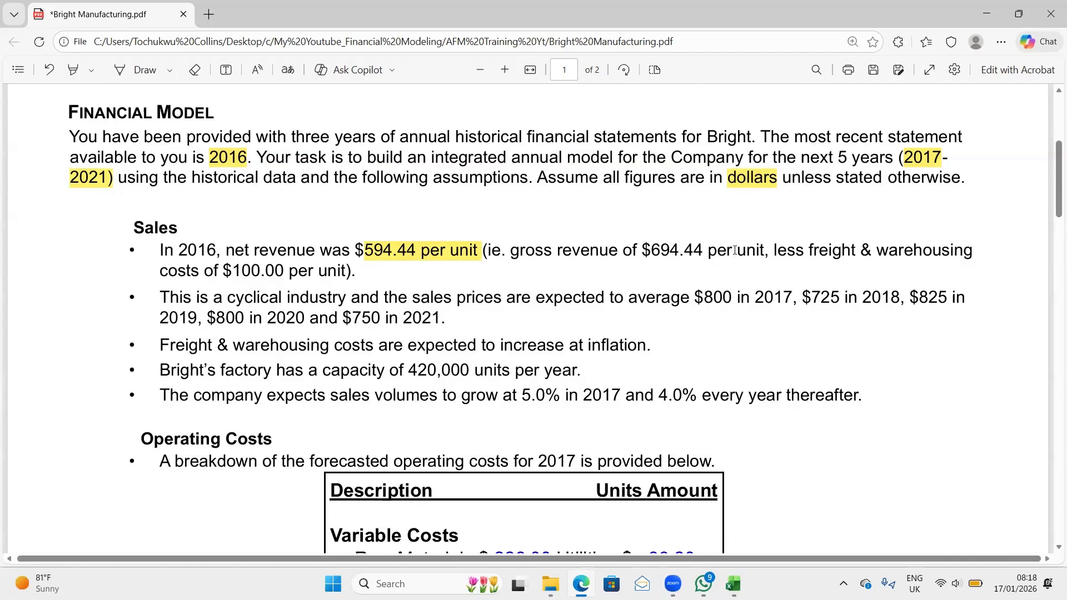
- Highlight the gross revenue "$694.44" and "freight & warehousing costs of $100.00" in yellow in the first Sales bullet
{"action": "scroll", "coordinate": [151, 242], "scroll_direction": "up", "scroll_amount": 3}
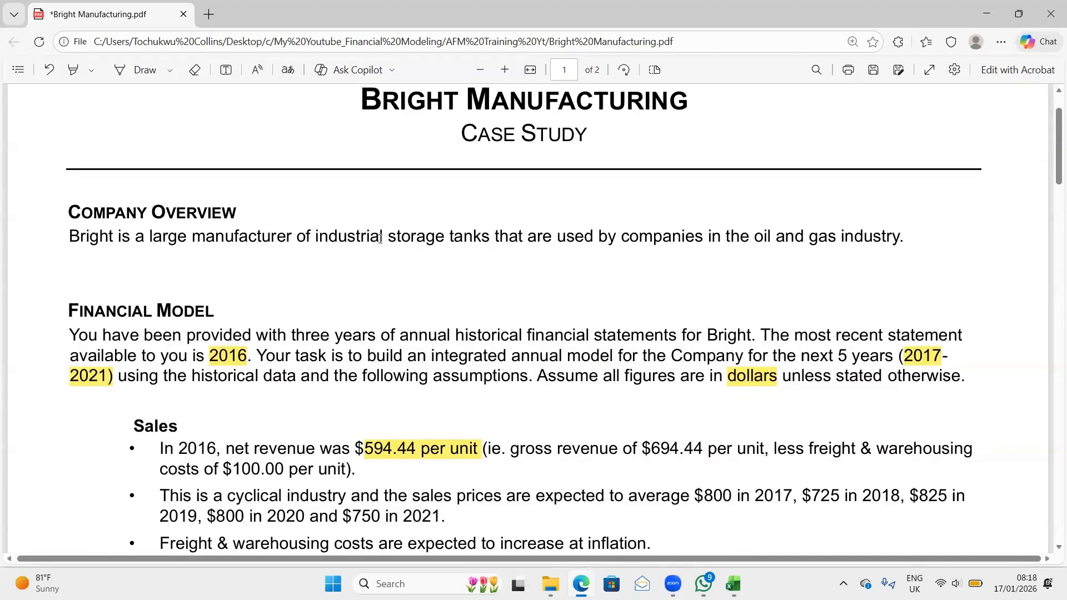
{"action": "scroll", "coordinate": [400, 422], "scroll_direction": "down", "scroll_amount": 2}
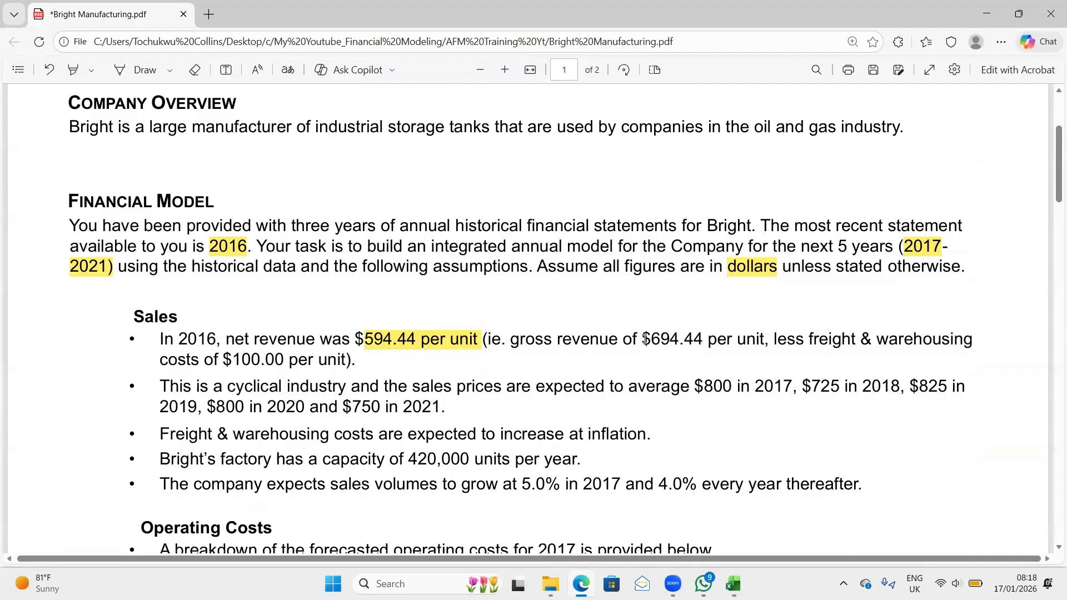
{"action": "left_click_drag", "start_coordinate": [645, 339], "coordinate": [697, 340]}
{"action": "left_click", "coordinate": [818, 340]}
{"action": "left_click_drag", "start_coordinate": [646, 340], "coordinate": [704, 340]}
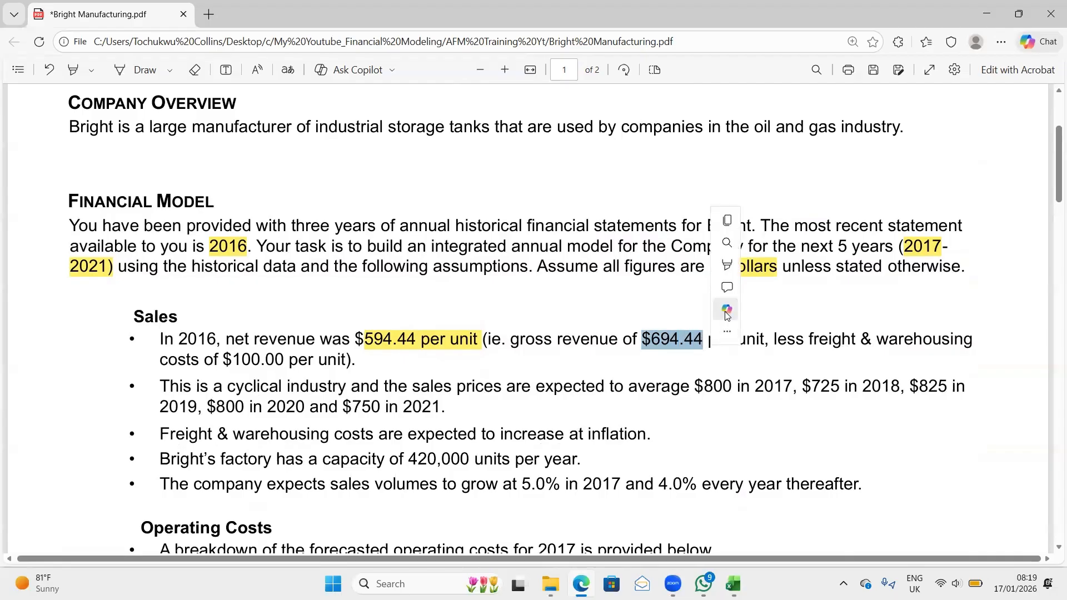
{"action": "mouse_move", "coordinate": [750, 199]}
{"action": "left_click", "coordinate": [801, 200]}
- Highlight the expected sales prices in yellow: "$800", "$725 in 2018" and "$825 in 2019, $800 in 2020 and $750 in 2021"
{"action": "left_click_drag", "start_coordinate": [695, 387], "coordinate": [727, 385]}
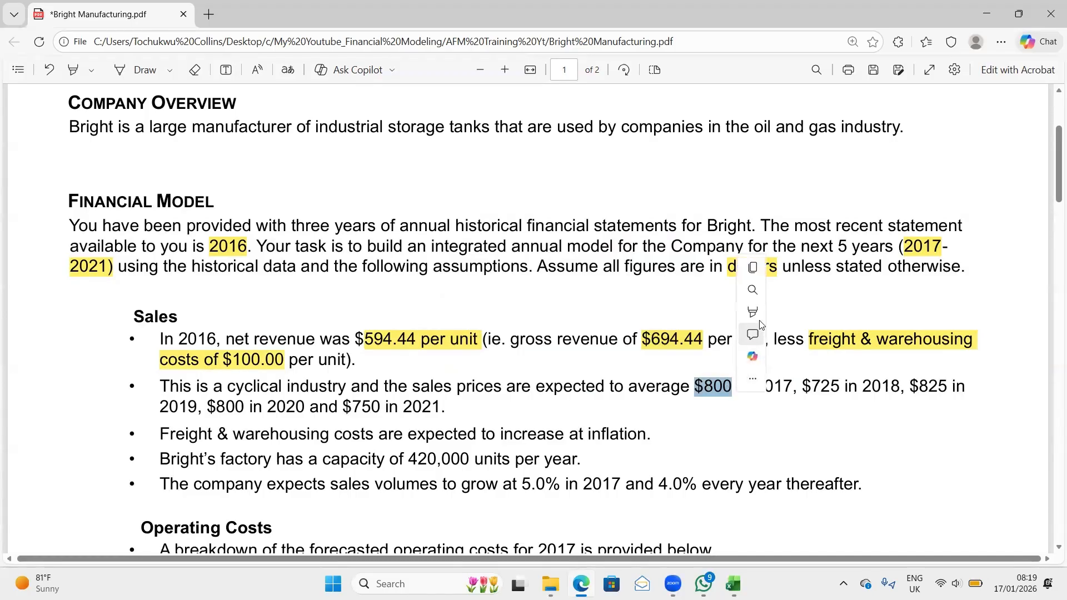
{"action": "mouse_move", "coordinate": [798, 315]}
{"action": "left_click", "coordinate": [896, 318]}
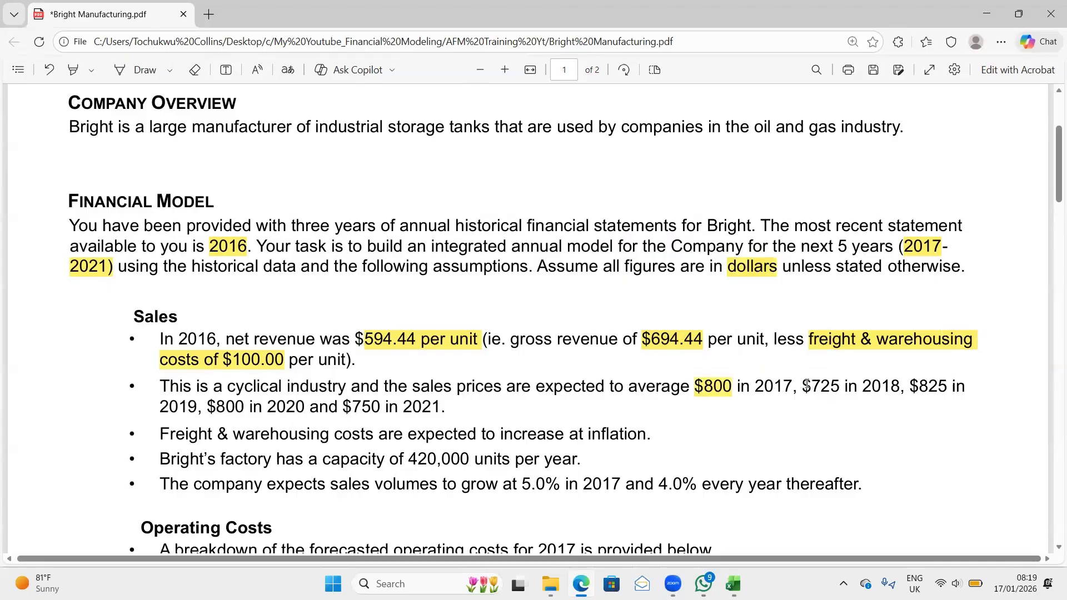
{"action": "left_click_drag", "start_coordinate": [804, 385], "coordinate": [899, 382]}
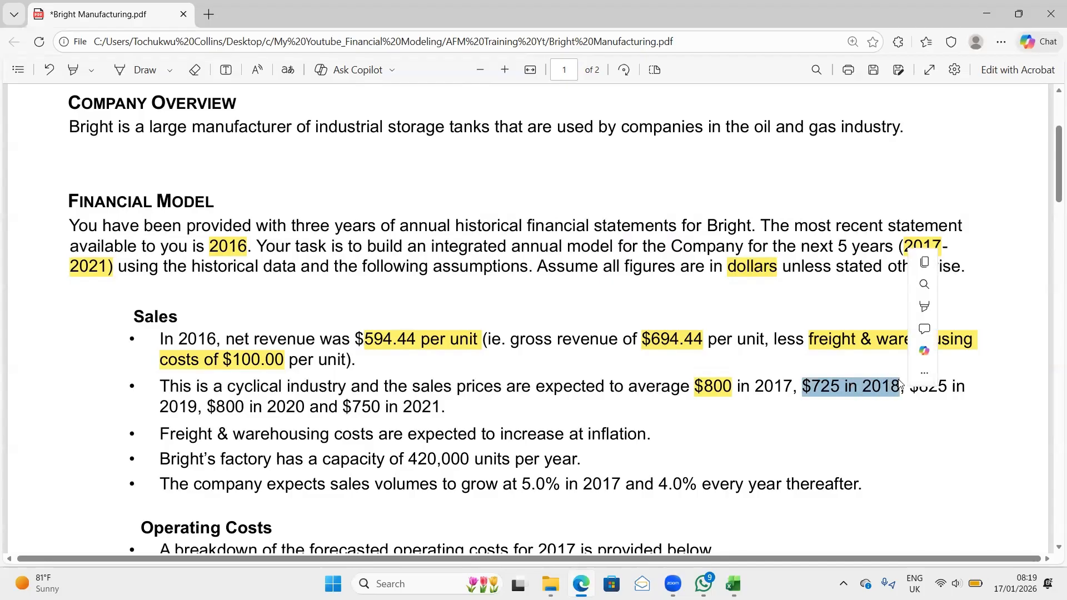
{"action": "mouse_move", "coordinate": [1023, 301]}
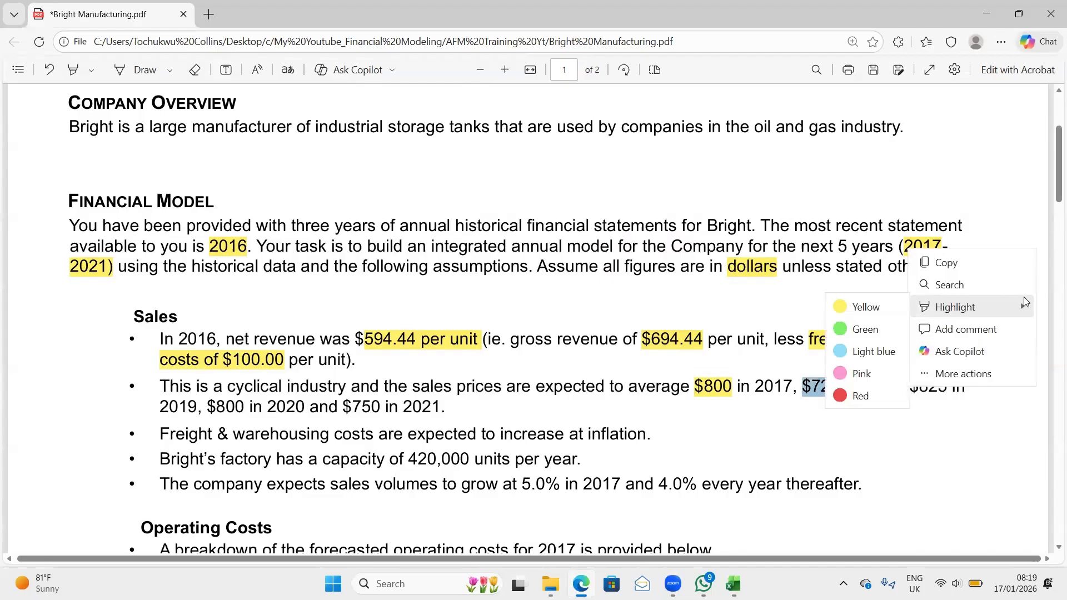
{"action": "left_click", "coordinate": [878, 310]}
{"action": "left_click_drag", "start_coordinate": [913, 386], "coordinate": [439, 411]}
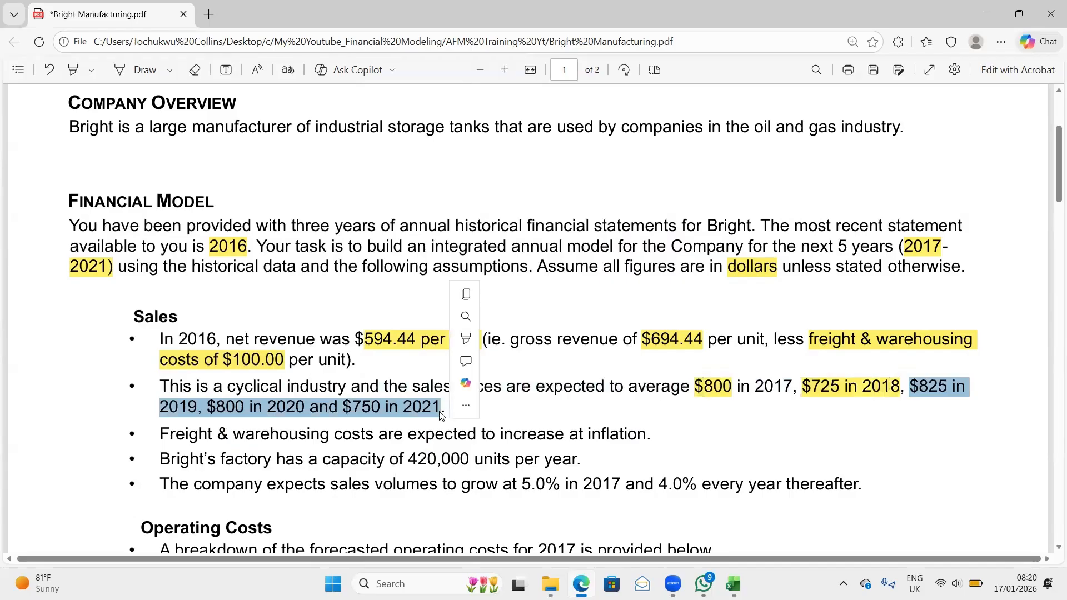
{"action": "mouse_move", "coordinate": [556, 341]}
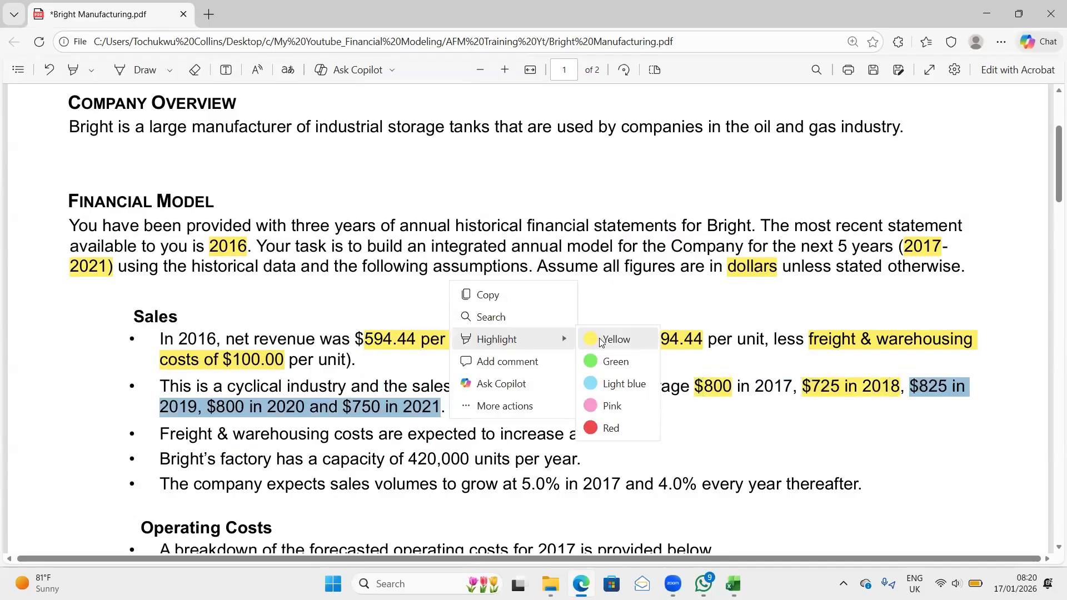
{"action": "left_click", "coordinate": [616, 341]}
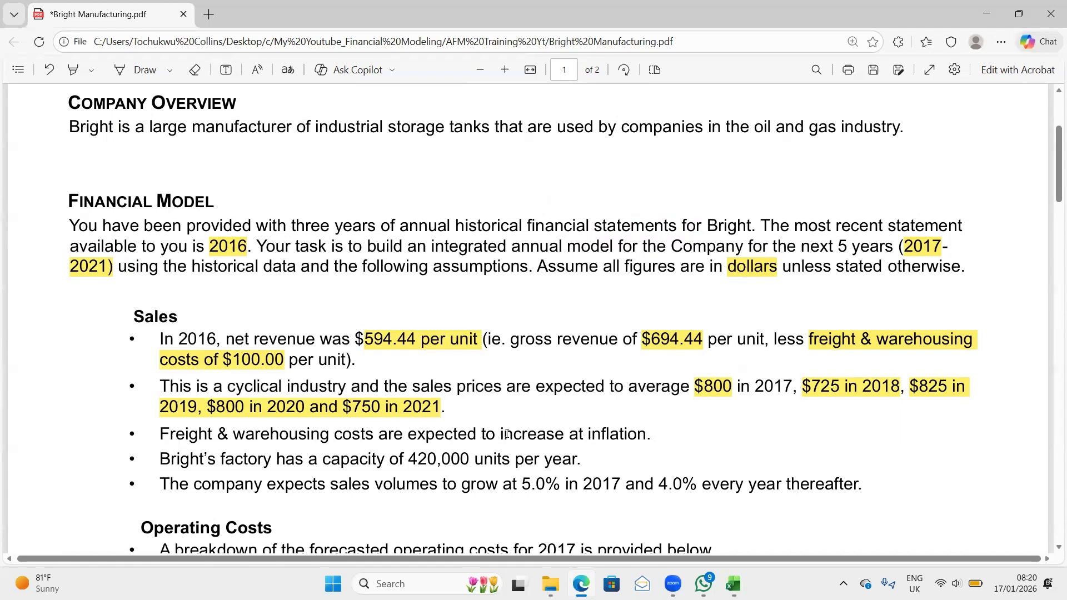
- Highlight "inflation." in the freight and warehousing bullet and "420,000" in the factory capacity bullet in yellow
{"action": "left_click_drag", "start_coordinate": [588, 434], "coordinate": [651, 434]}
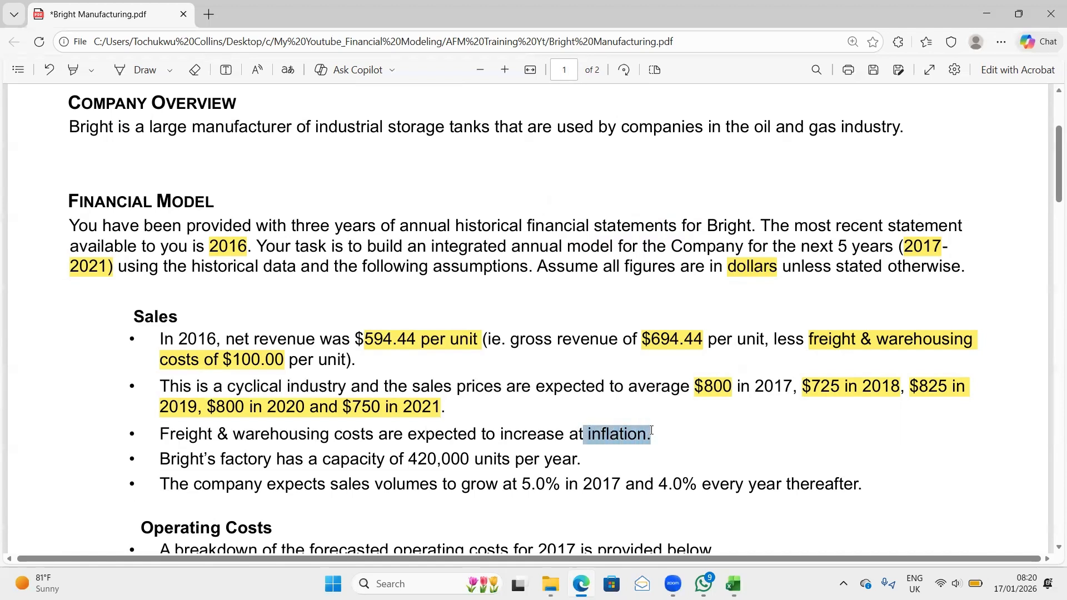
{"action": "mouse_move", "coordinate": [681, 360]}
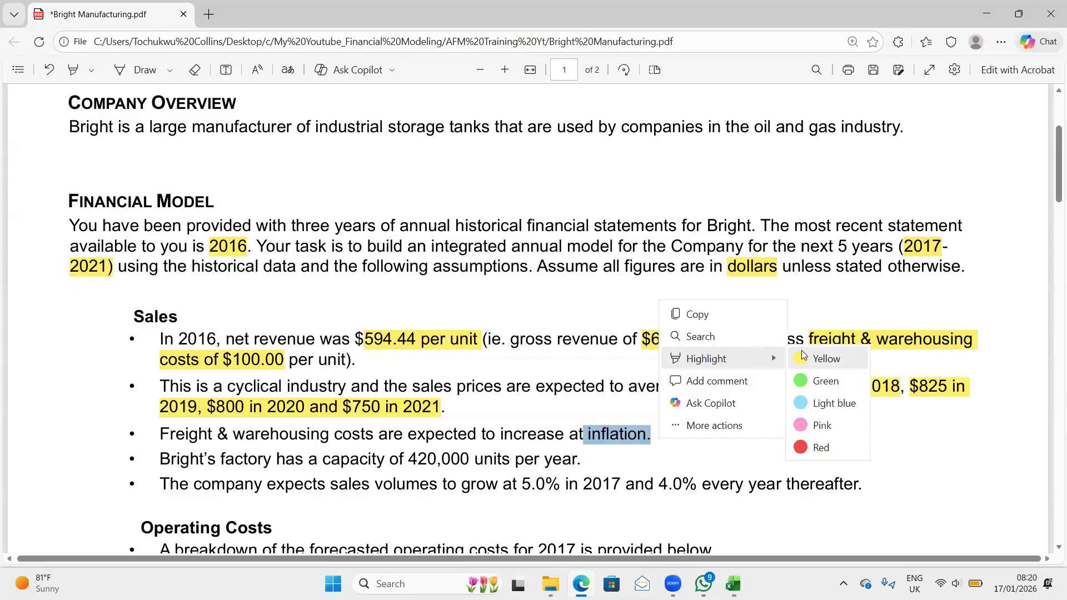
{"action": "left_click", "coordinate": [820, 357]}
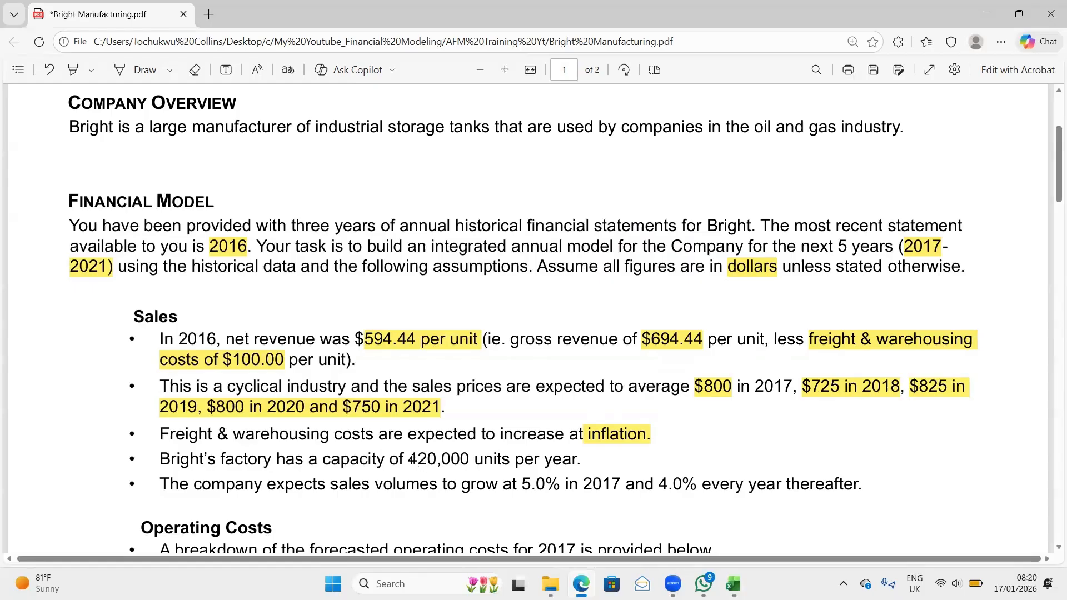
{"action": "left_click_drag", "start_coordinate": [411, 459], "coordinate": [474, 459]}
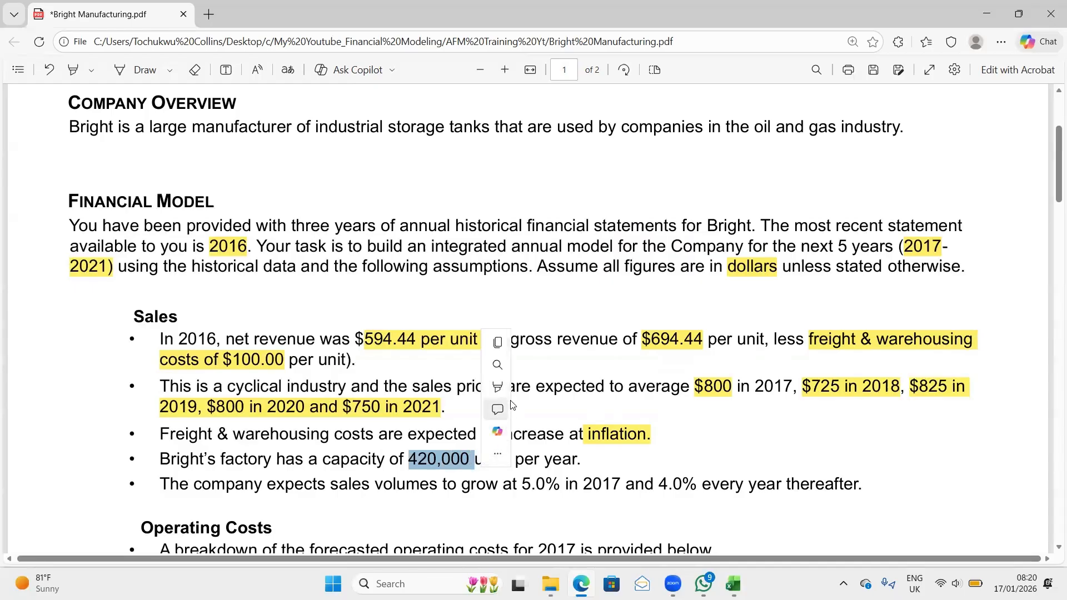
{"action": "mouse_move", "coordinate": [512, 395]}
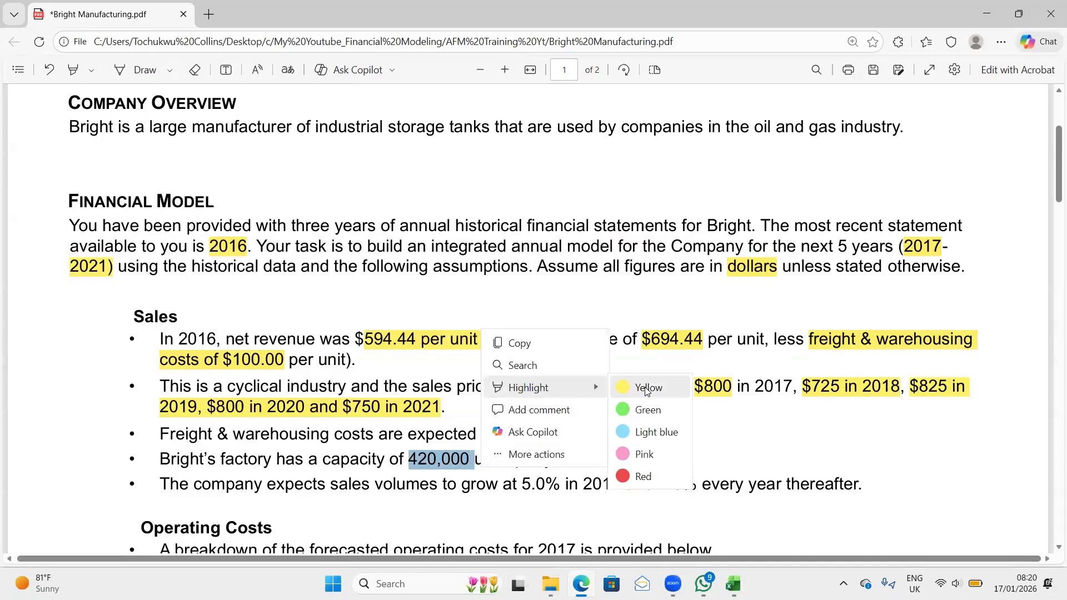
{"action": "left_click", "coordinate": [639, 392]}
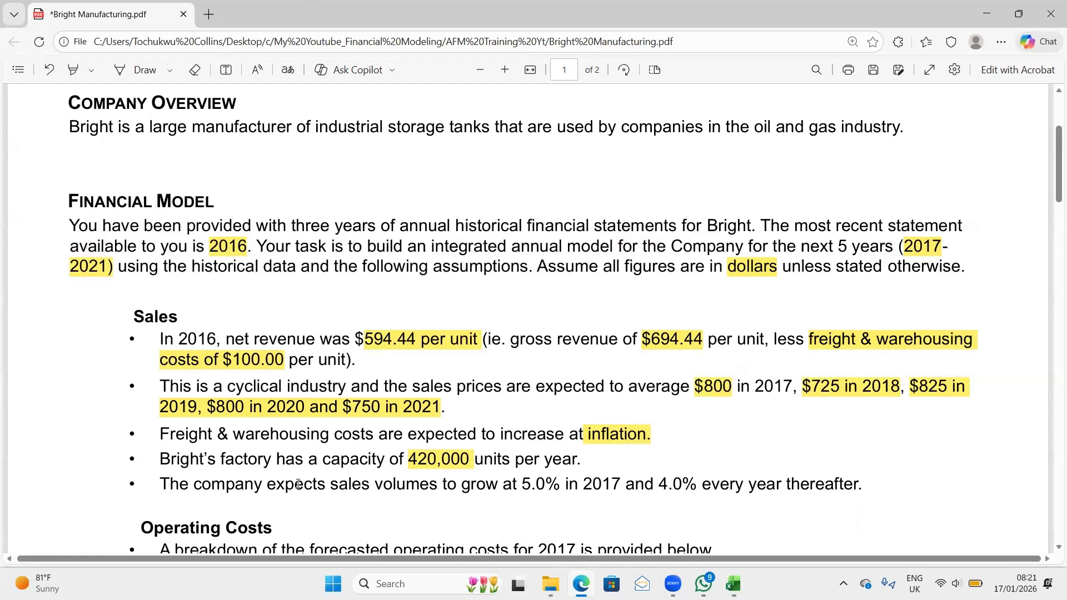
- Highlight "5.0% in 2017 and 4.0% every year thereafter" in yellow in the sales volume growth bullet
{"action": "scroll", "coordinate": [298, 483], "scroll_direction": "down", "scroll_amount": 2}
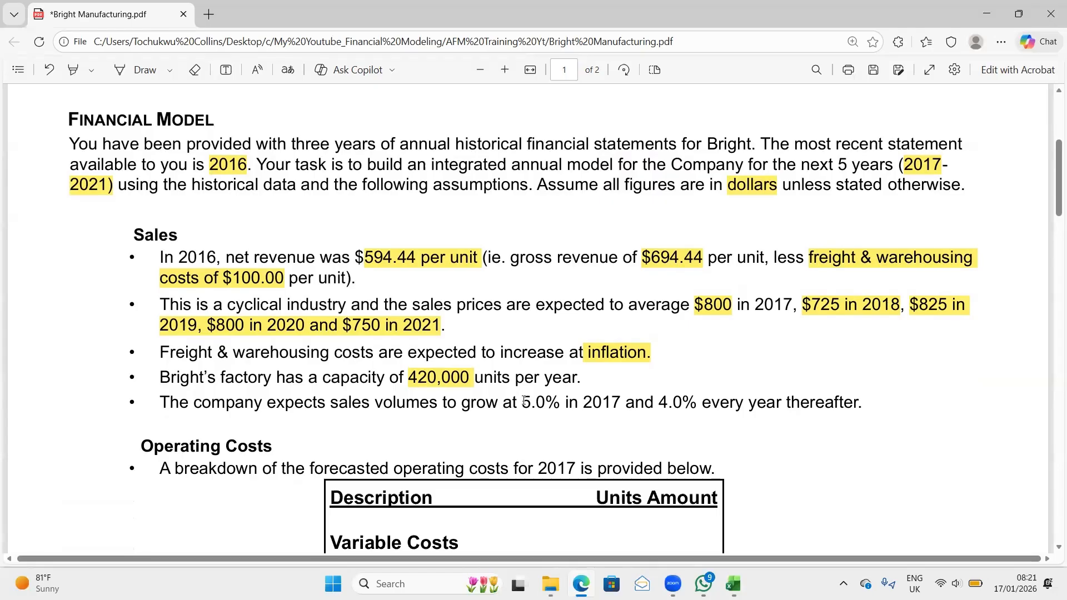
{"action": "left_click_drag", "start_coordinate": [524, 404], "coordinate": [859, 397]}
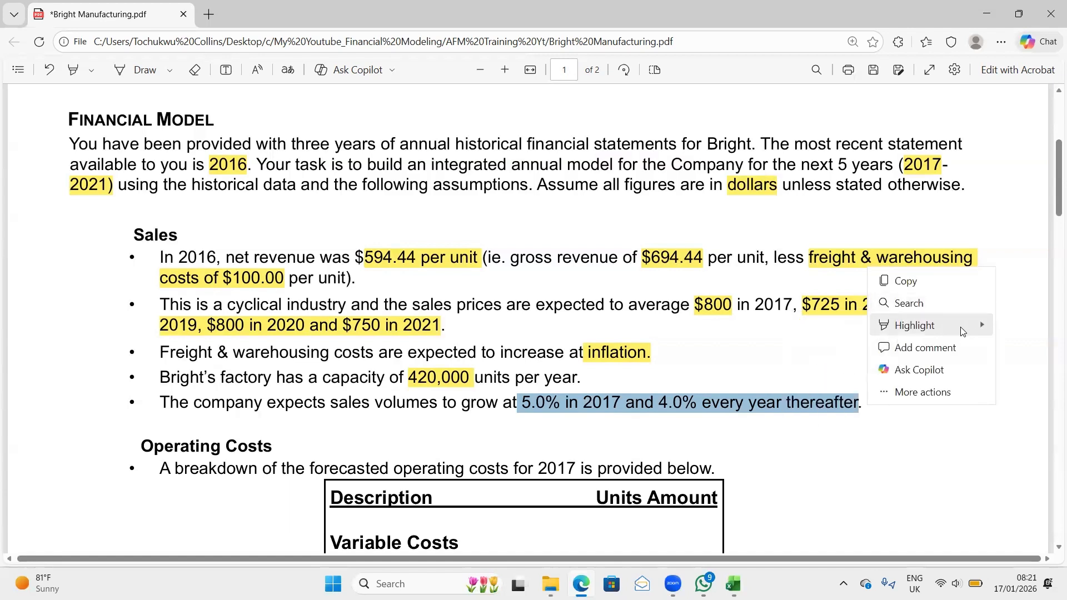
{"action": "mouse_move", "coordinate": [917, 329]}
{"action": "left_click", "coordinate": [846, 331]}
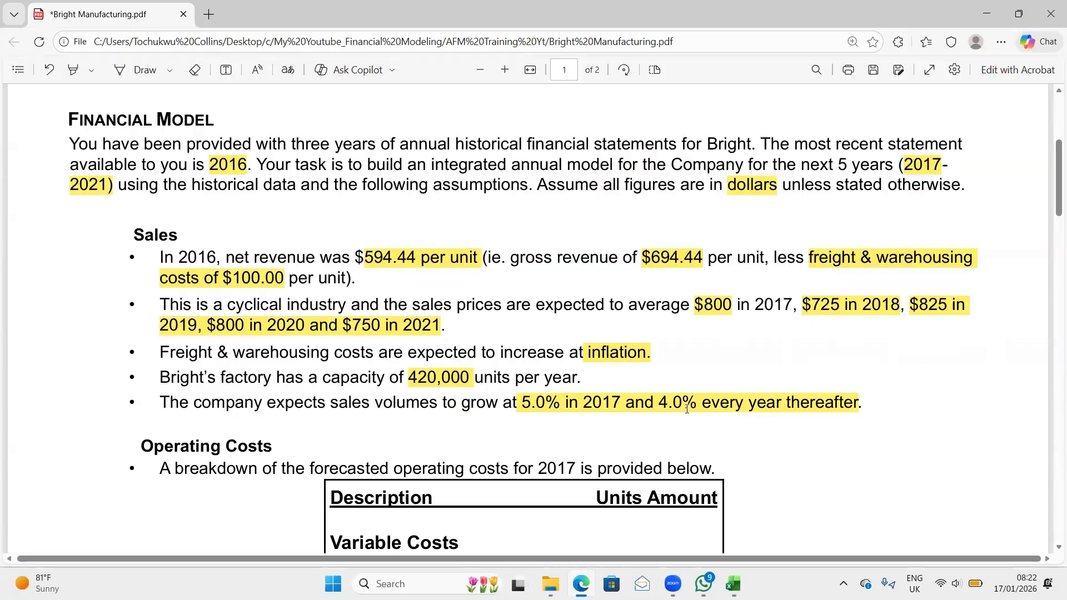
- Review the 2017 operating costs table, its variable and fixed costs, and the assumptions around it
{"action": "scroll", "coordinate": [630, 450], "scroll_direction": "down", "scroll_amount": 1}
{"action": "scroll", "coordinate": [629, 450], "scroll_direction": "down", "scroll_amount": 1}
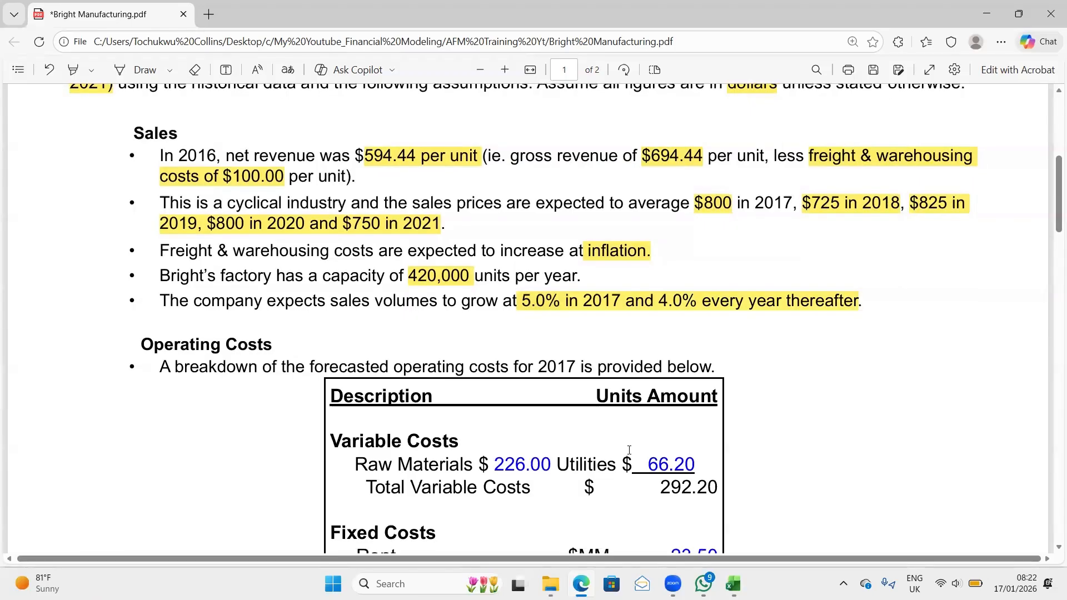
{"action": "scroll", "coordinate": [629, 451], "scroll_direction": "down", "scroll_amount": 1}
{"action": "scroll", "coordinate": [629, 451], "scroll_direction": "down", "scroll_amount": 2}
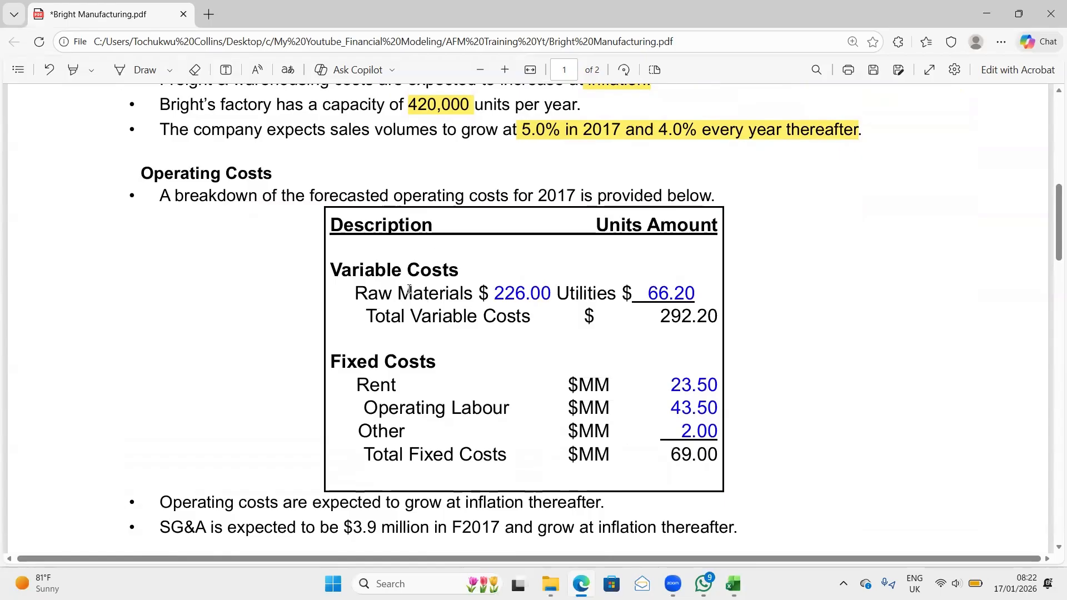
{"action": "scroll", "coordinate": [452, 288], "scroll_direction": "up", "scroll_amount": 10}
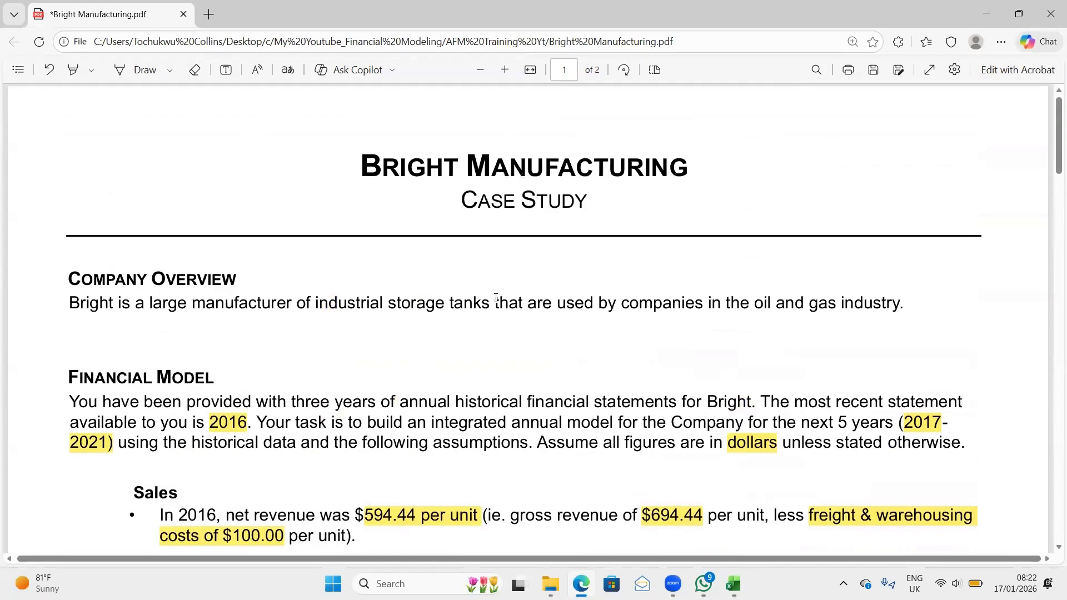
{"action": "scroll", "coordinate": [496, 298], "scroll_direction": "down", "scroll_amount": 1}
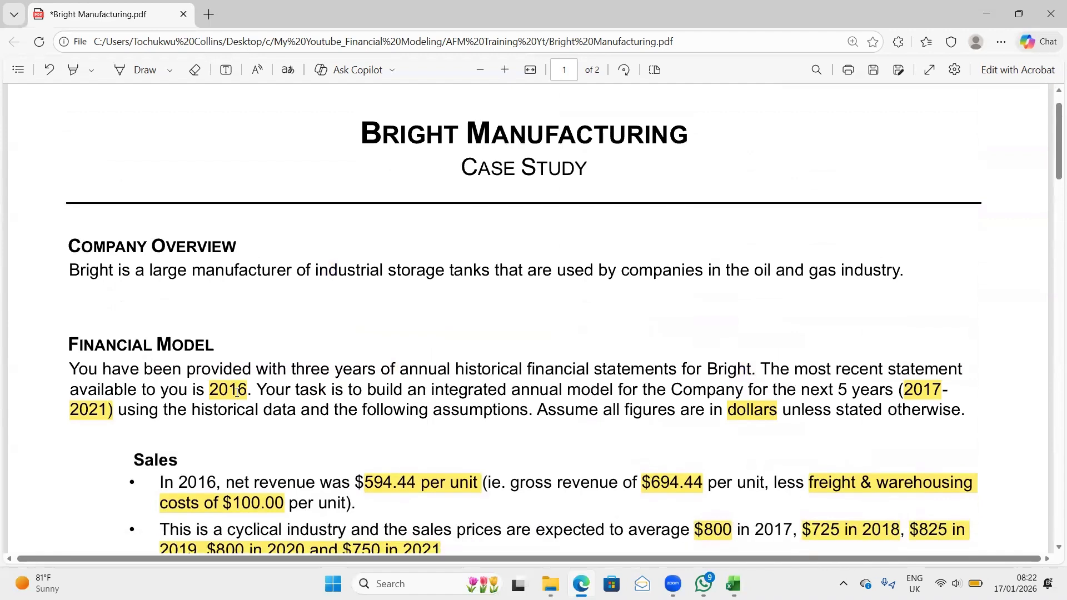
{"action": "scroll", "coordinate": [237, 392], "scroll_direction": "down", "scroll_amount": 2}
{"action": "scroll", "coordinate": [236, 392], "scroll_direction": "down", "scroll_amount": 8}
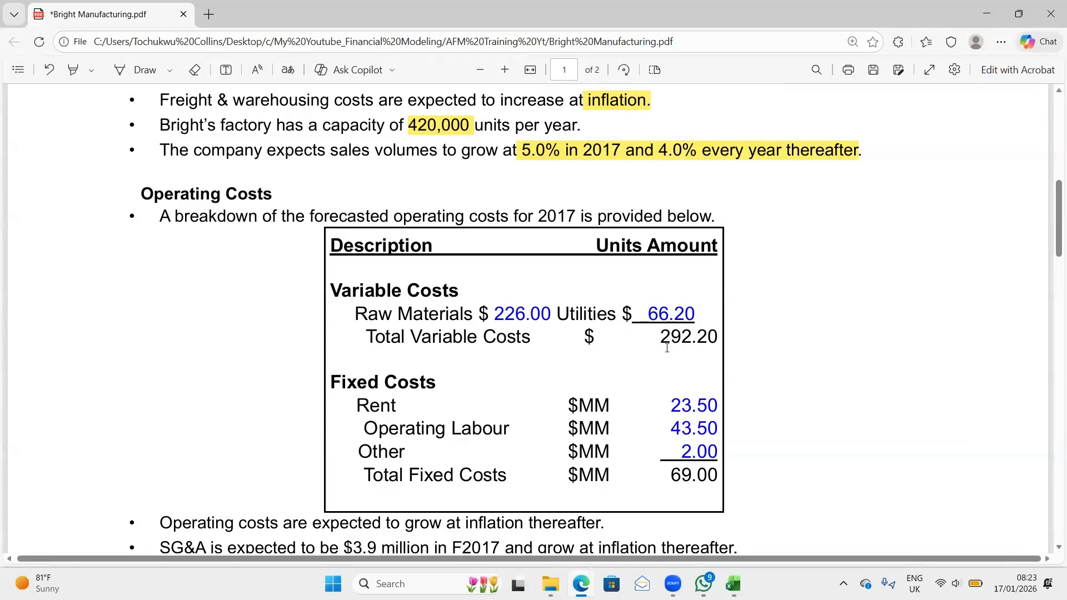
{"action": "scroll", "coordinate": [442, 372], "scroll_direction": "down", "scroll_amount": 2}
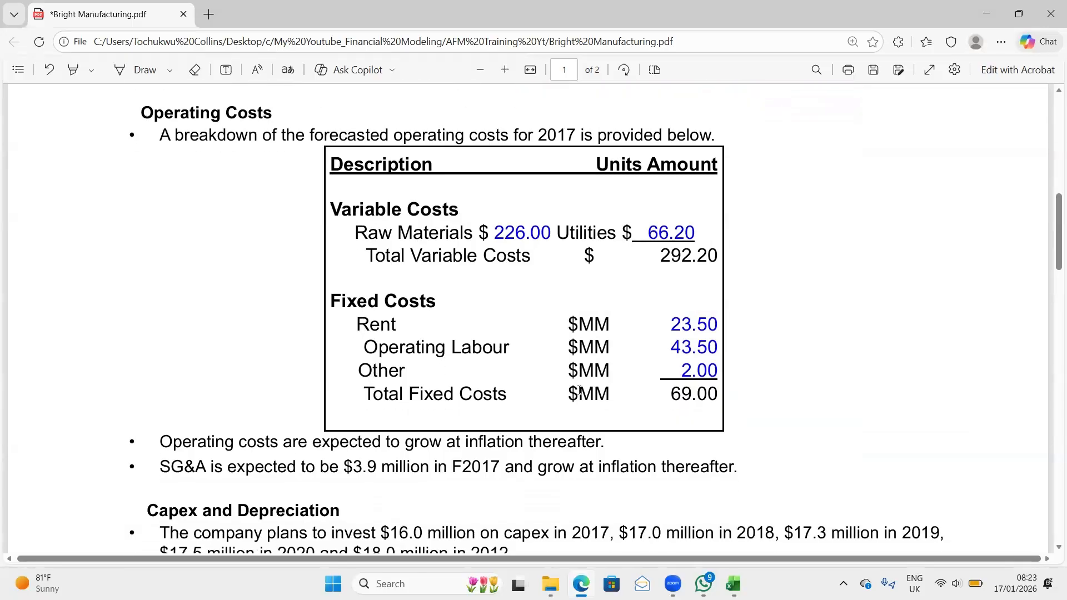
{"action": "scroll", "coordinate": [701, 350], "scroll_direction": "down", "scroll_amount": 3}
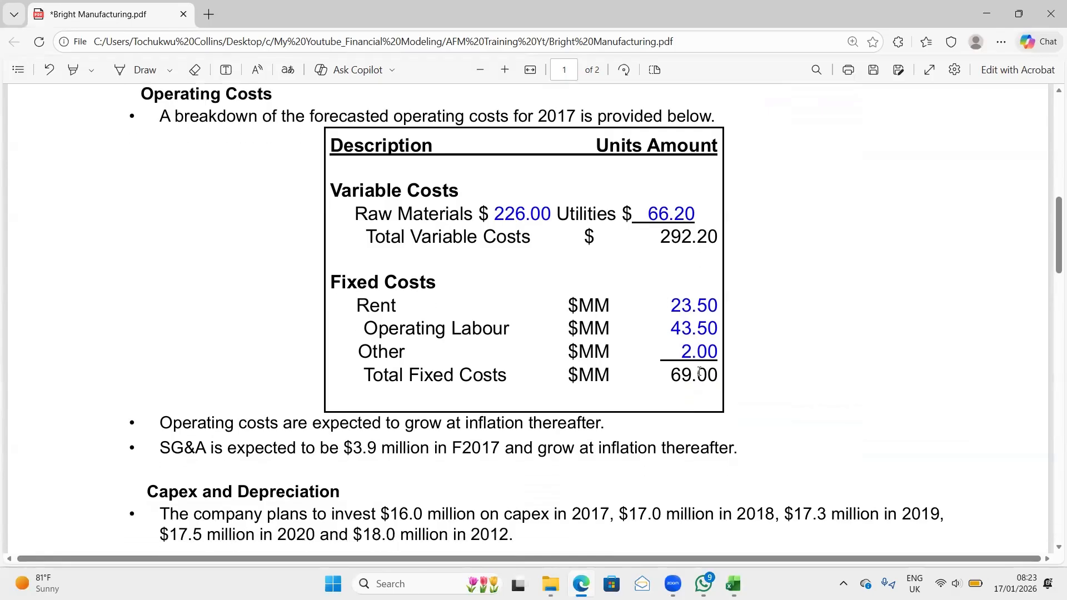
{"action": "scroll", "coordinate": [505, 324], "scroll_direction": "up", "scroll_amount": 3}
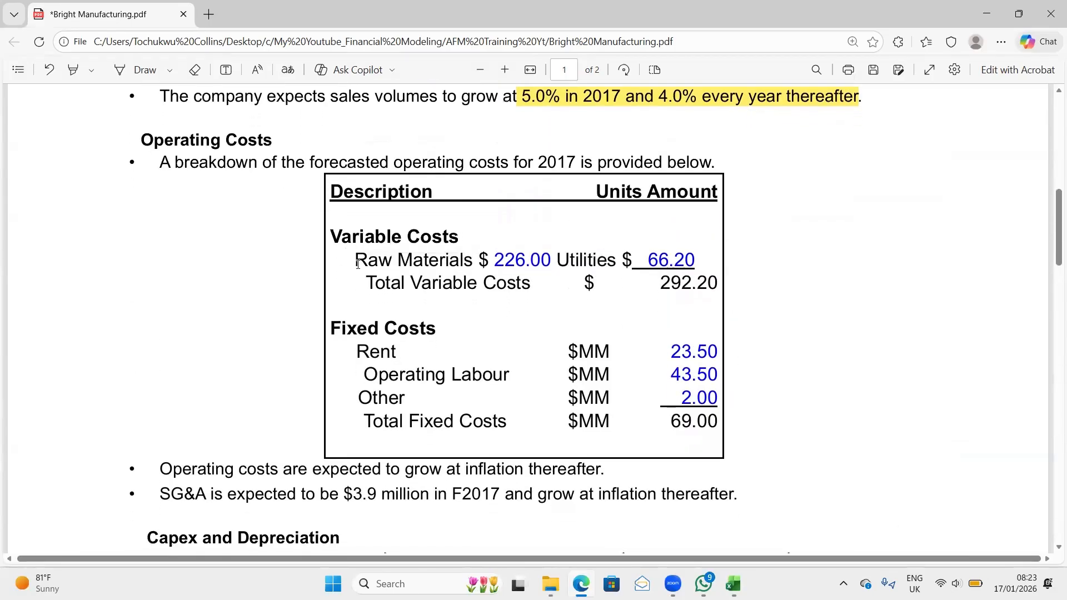
{"action": "scroll", "coordinate": [366, 384], "scroll_direction": "down", "scroll_amount": 3}
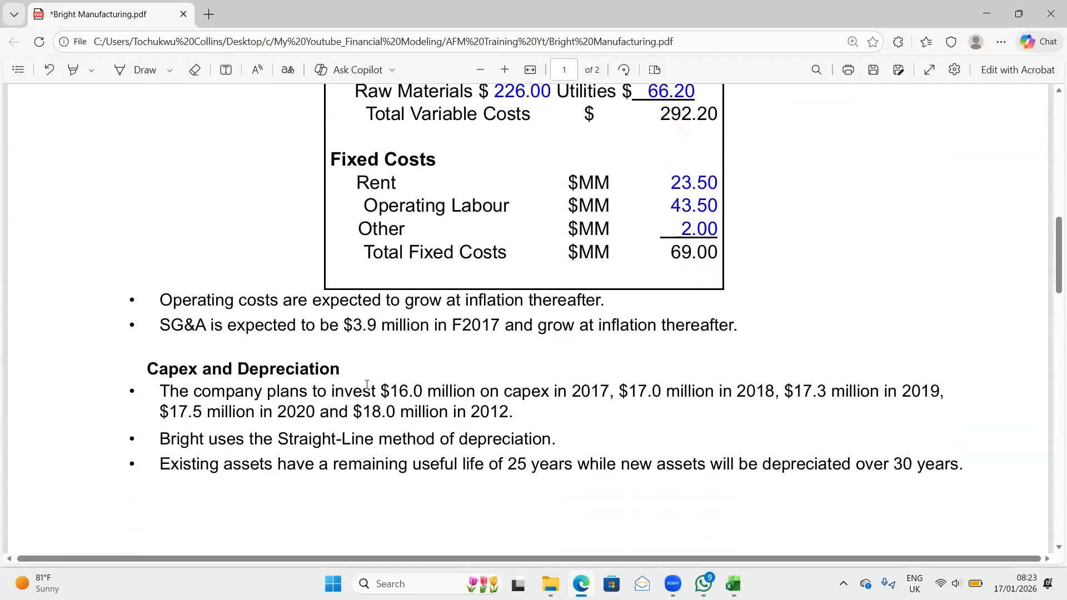
{"action": "scroll", "coordinate": [367, 384], "scroll_direction": "down", "scroll_amount": 1}
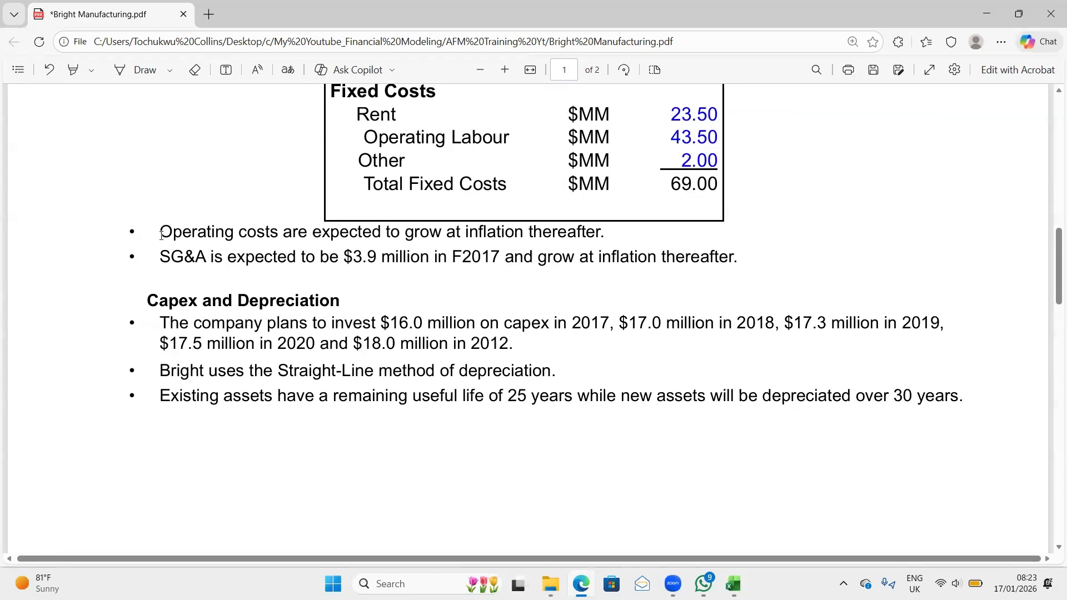
- Highlight "inflation thereafter." in yellow in the operating costs growth bullet below the cost table
{"action": "left_click_drag", "start_coordinate": [161, 234], "coordinate": [575, 235]}
{"action": "left_click", "coordinate": [575, 235]}
{"action": "left_click_drag", "start_coordinate": [467, 232], "coordinate": [624, 233]}
{"action": "mouse_move", "coordinate": [746, 159]}
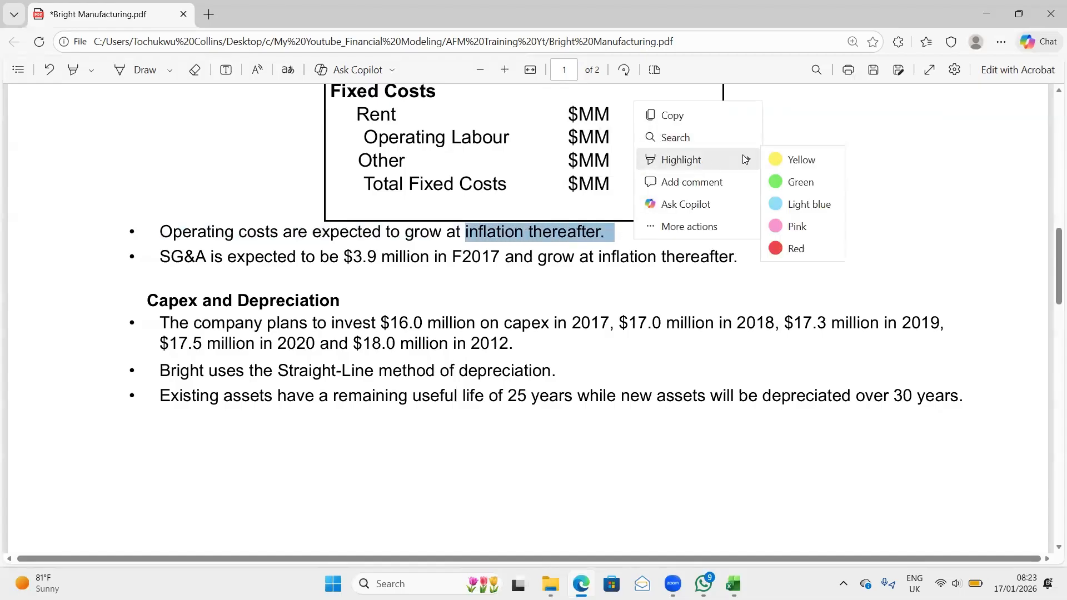
{"action": "left_click", "coordinate": [795, 159]}
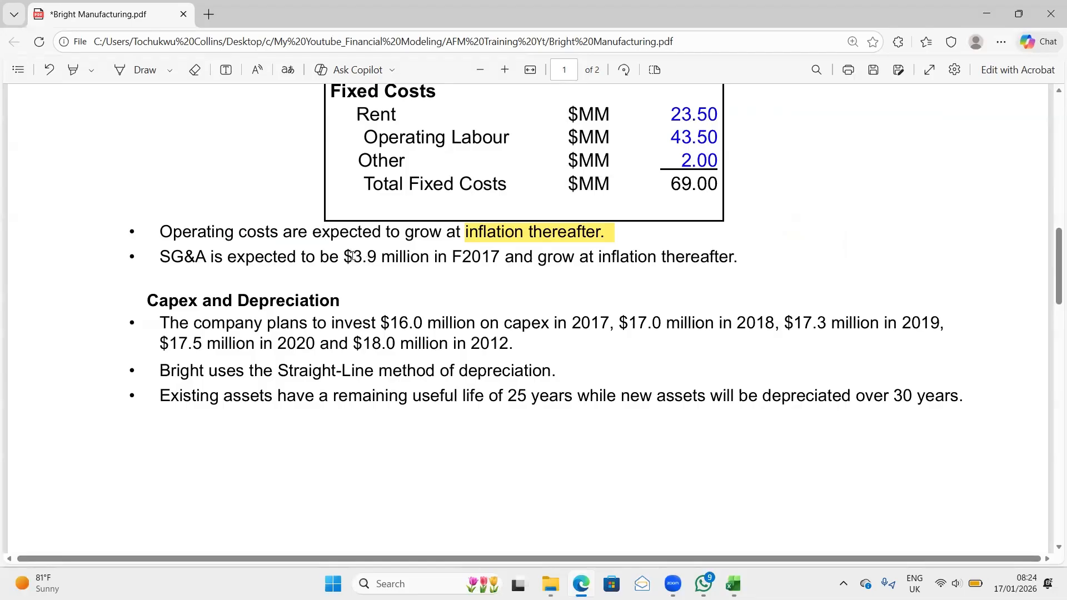
- Highlight "$3.9 million in F2017" and "inflation thereafter" in yellow in the SG&A bullet
{"action": "left_click_drag", "start_coordinate": [346, 257], "coordinate": [500, 262]}
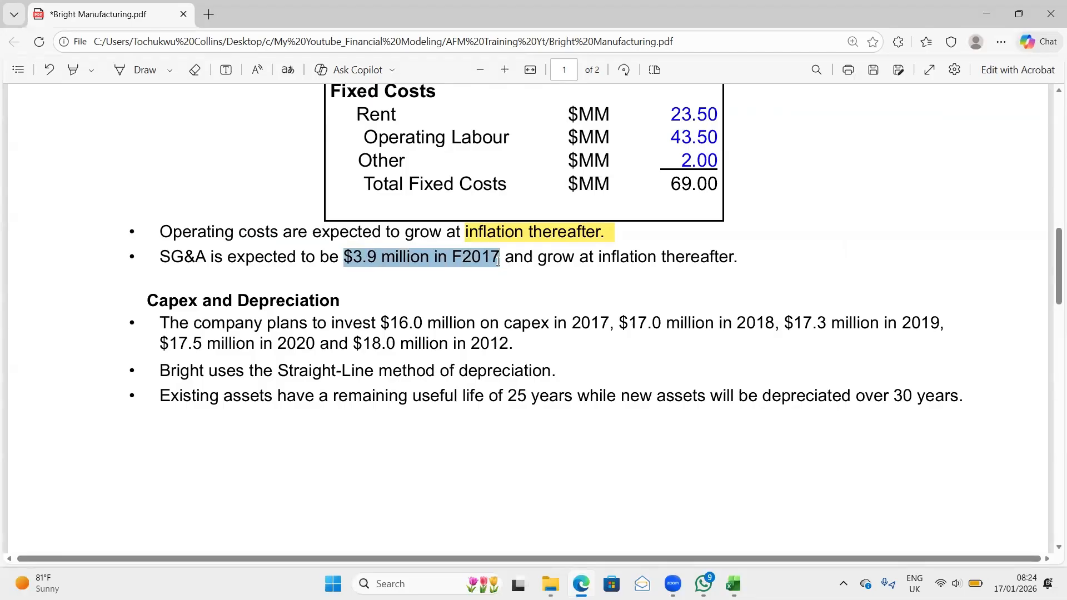
{"action": "right_click", "coordinate": [500, 263]}
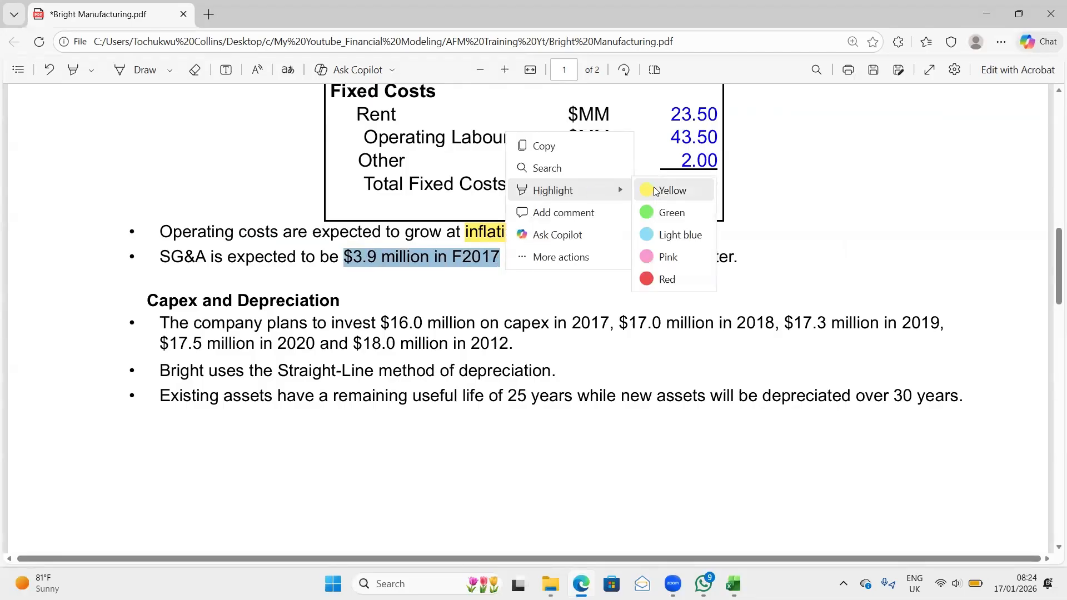
{"action": "left_click", "coordinate": [650, 190]}
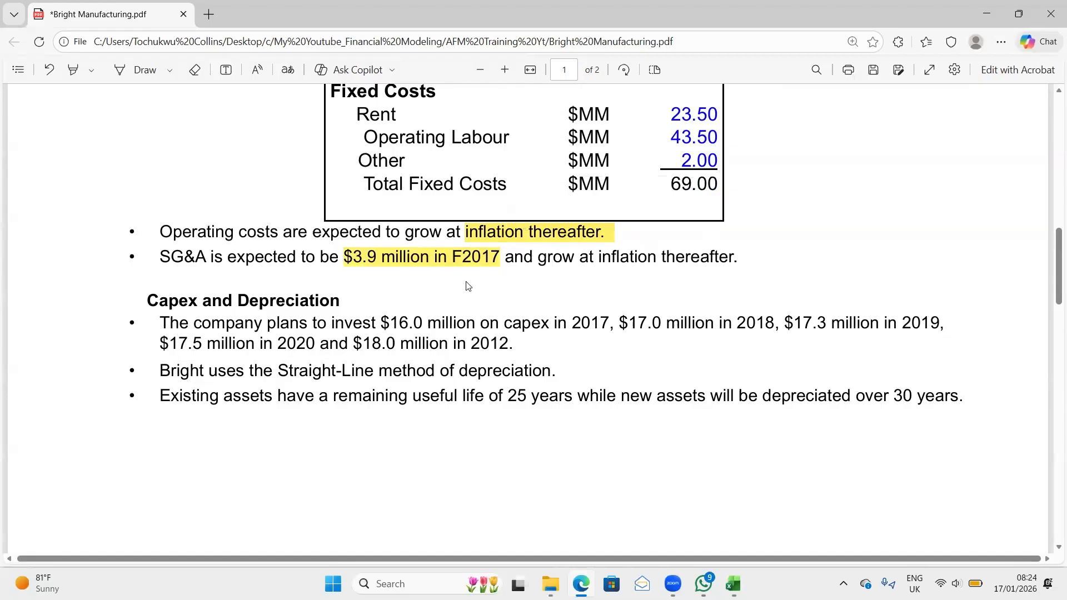
{"action": "left_click_drag", "start_coordinate": [593, 257], "coordinate": [728, 257]}
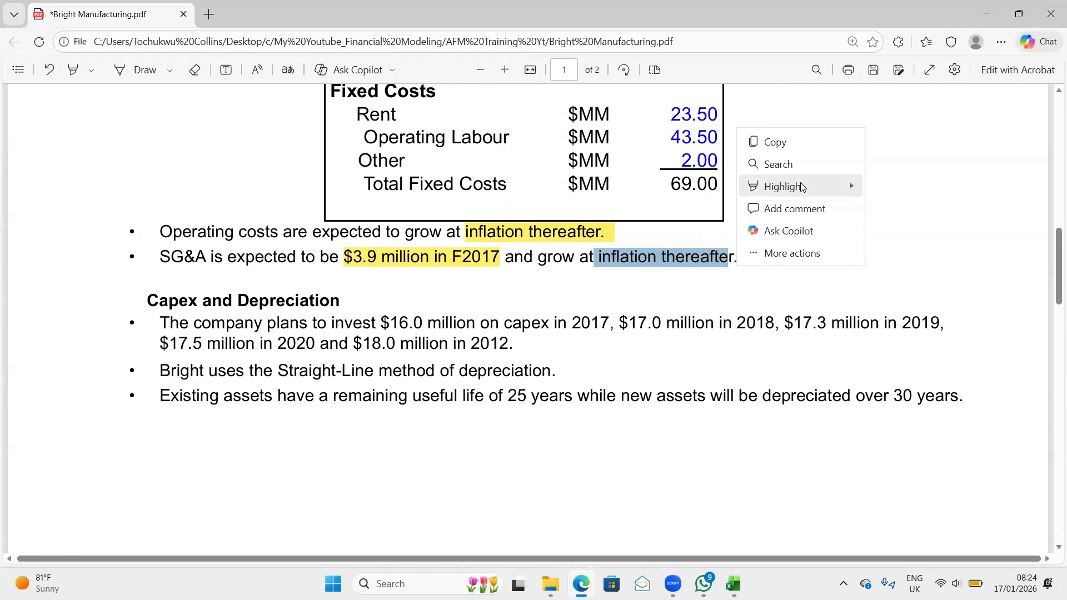
{"action": "left_click", "coordinate": [868, 185]}
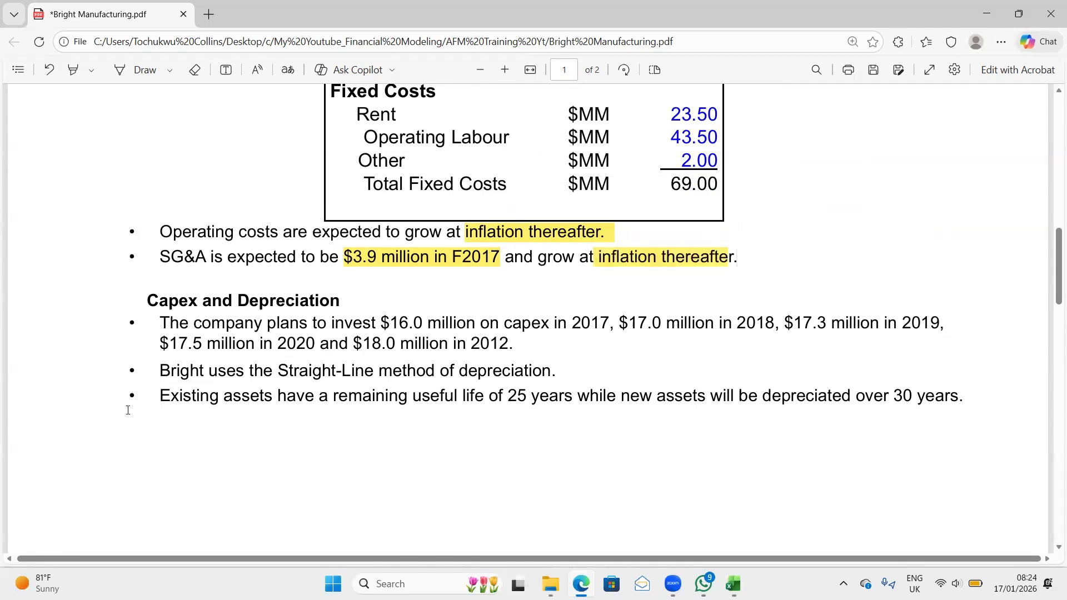
- Highlight in yellow the yearly capex amounts from "$16.0 million" to "$18.0 million in 2012." and "Straight-Line method of depreciation." under Capex and Depreciation
{"action": "scroll", "coordinate": [125, 435], "scroll_direction": "down", "scroll_amount": 2}
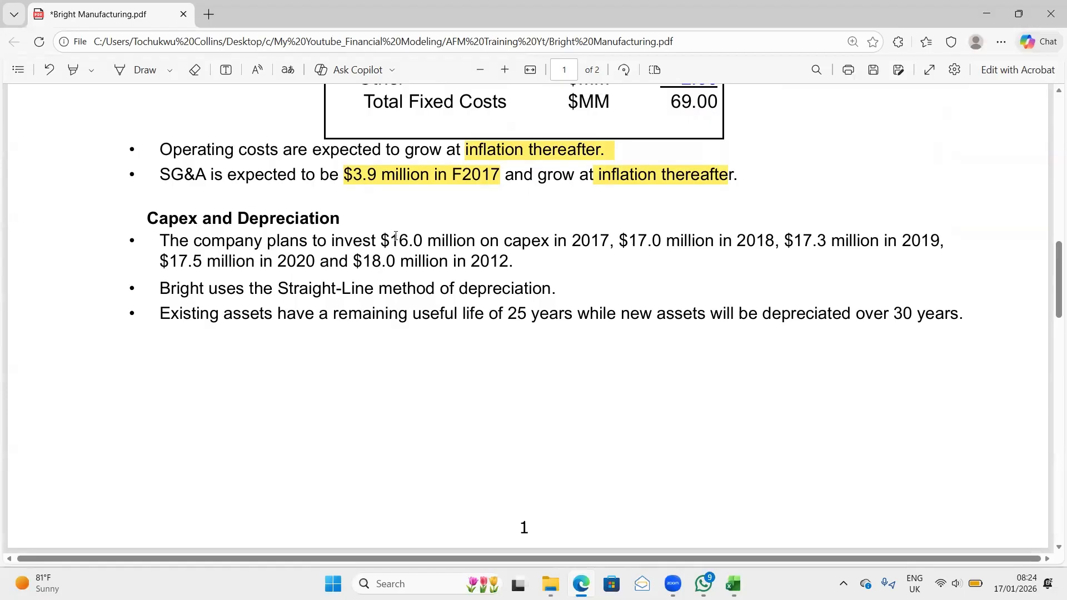
{"action": "left_click_drag", "start_coordinate": [383, 240], "coordinate": [512, 265]}
{"action": "mouse_move", "coordinate": [606, 186]}
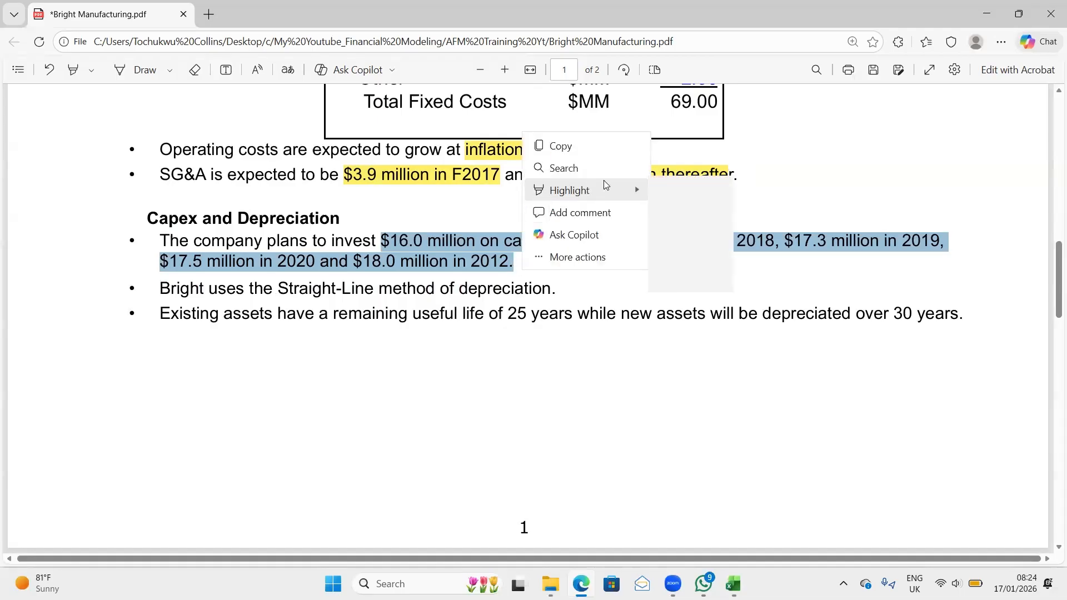
{"action": "left_click", "coordinate": [685, 191]}
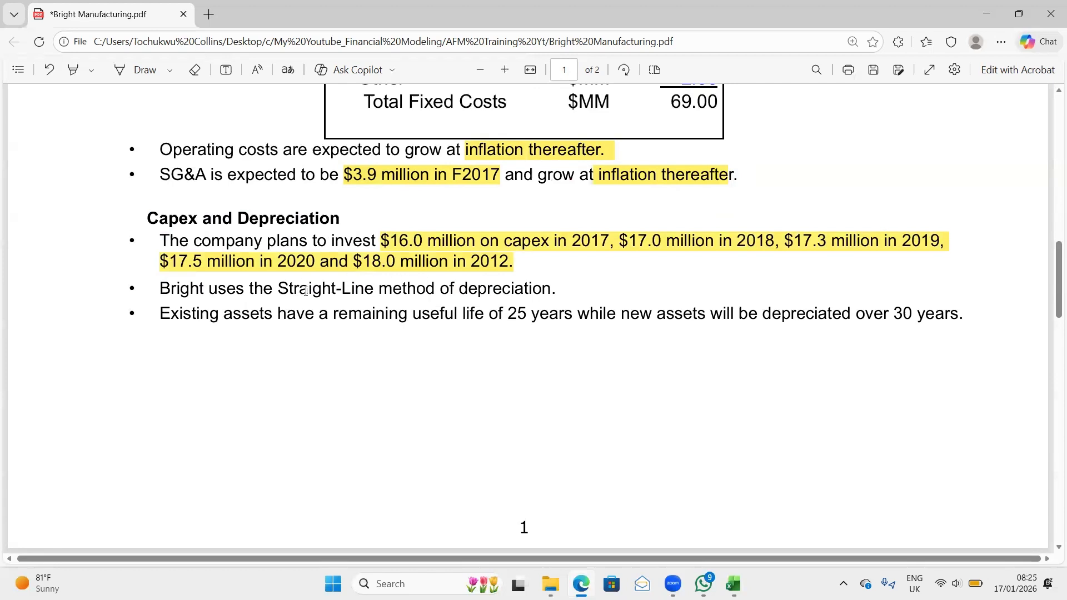
{"action": "left_click_drag", "start_coordinate": [278, 289], "coordinate": [561, 290]}
{"action": "mouse_move", "coordinate": [639, 219]}
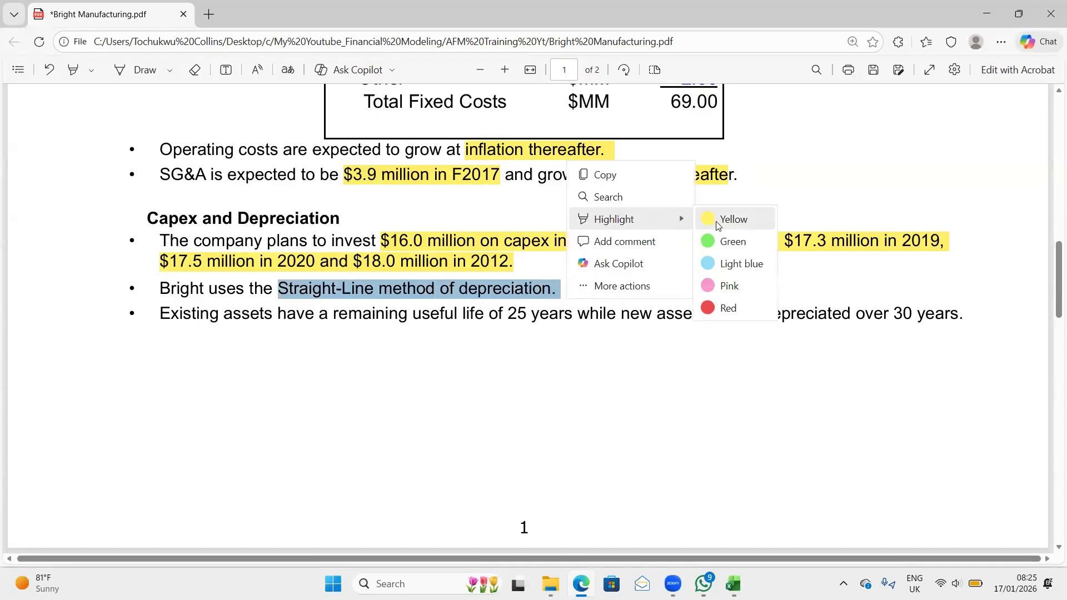
{"action": "left_click", "coordinate": [717, 223]}
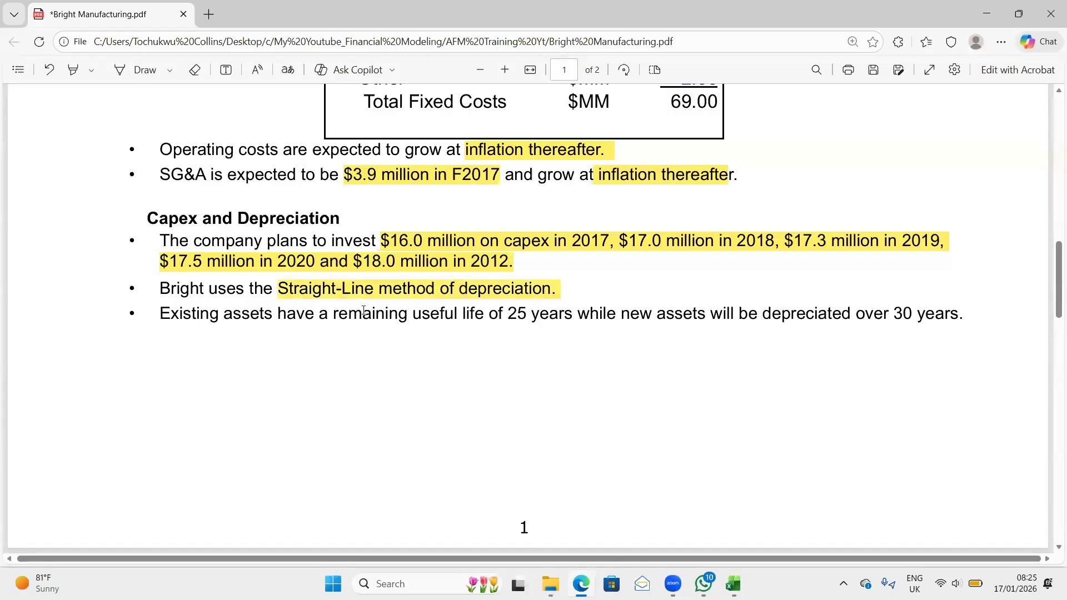
- Highlight "25 years" and "30 years" in yellow in the bullet on useful lives of existing and new assets
{"action": "scroll", "coordinate": [364, 311], "scroll_direction": "down", "scroll_amount": 1}
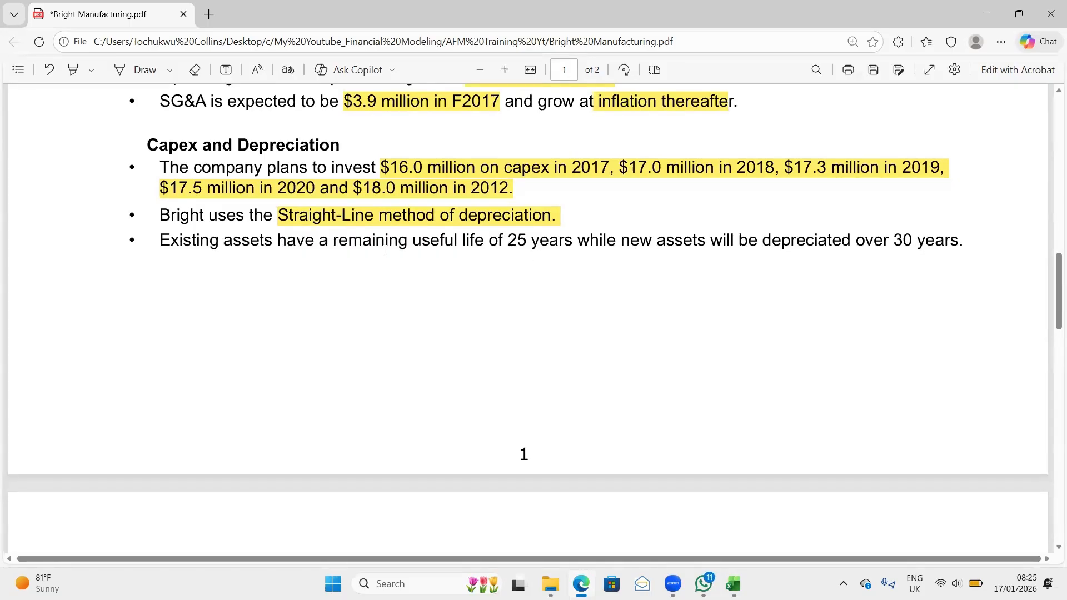
{"action": "left_click_drag", "start_coordinate": [503, 235], "coordinate": [573, 240]}
{"action": "mouse_move", "coordinate": [655, 167]}
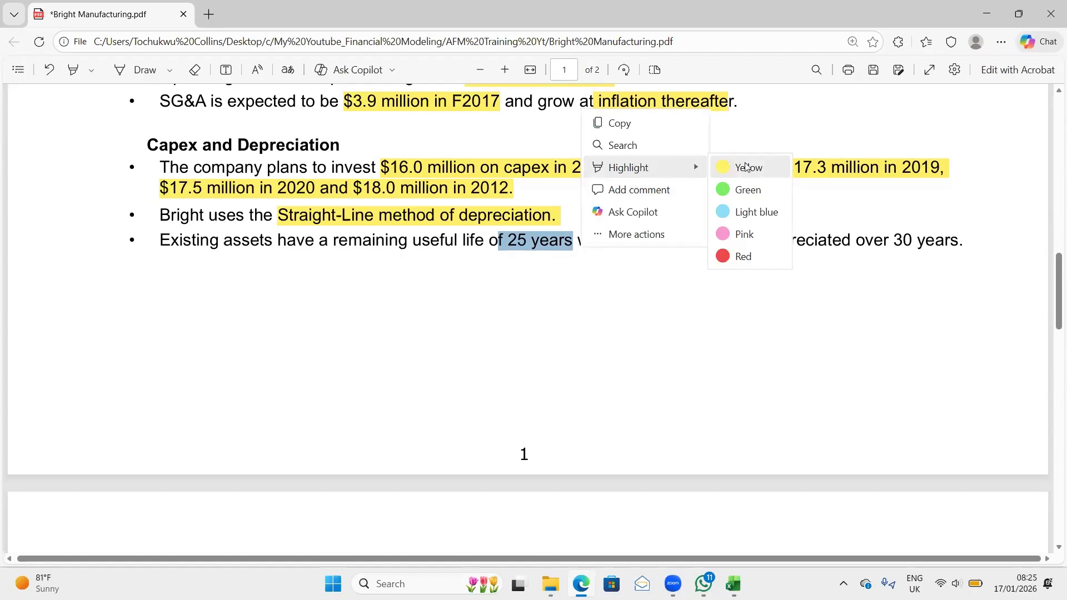
{"action": "left_click", "coordinate": [746, 165]}
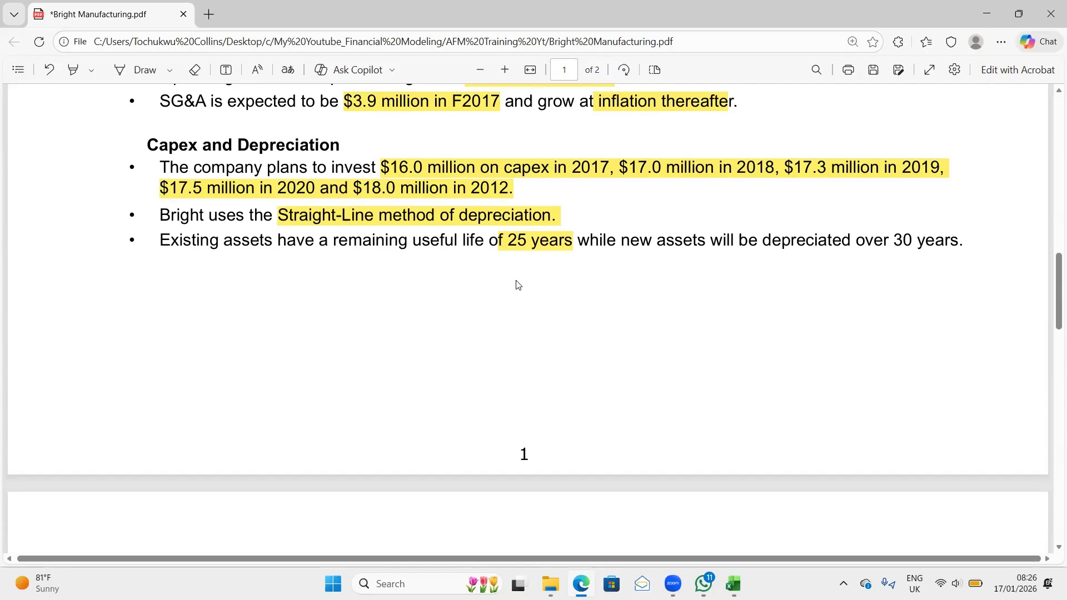
{"action": "scroll", "coordinate": [517, 285], "scroll_direction": "up", "scroll_amount": 3}
{"action": "scroll", "coordinate": [517, 285], "scroll_direction": "down", "scroll_amount": 2}
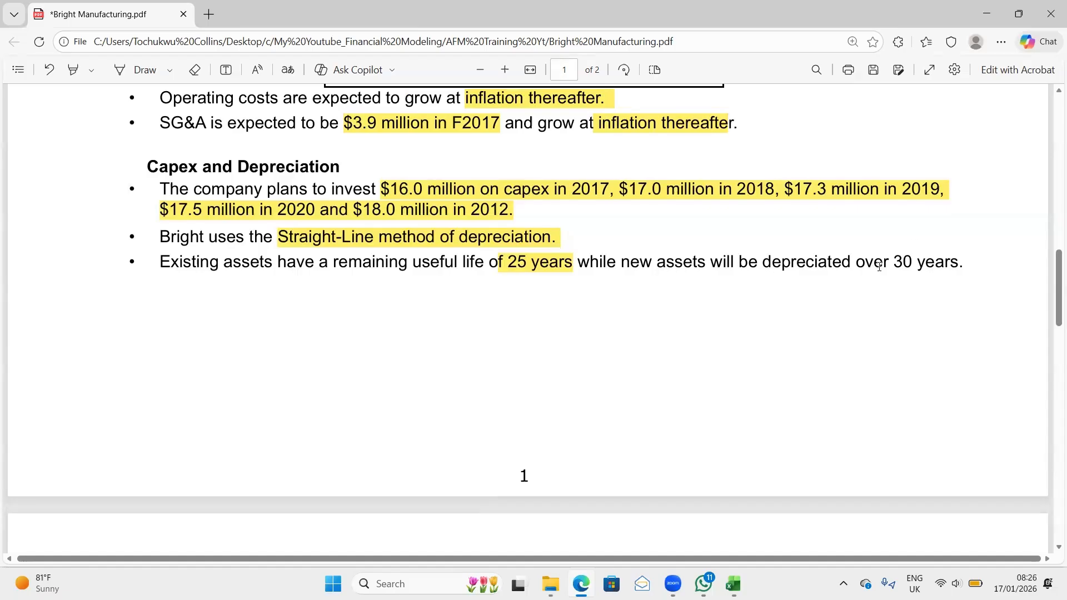
{"action": "left_click_drag", "start_coordinate": [892, 262], "coordinate": [959, 262]}
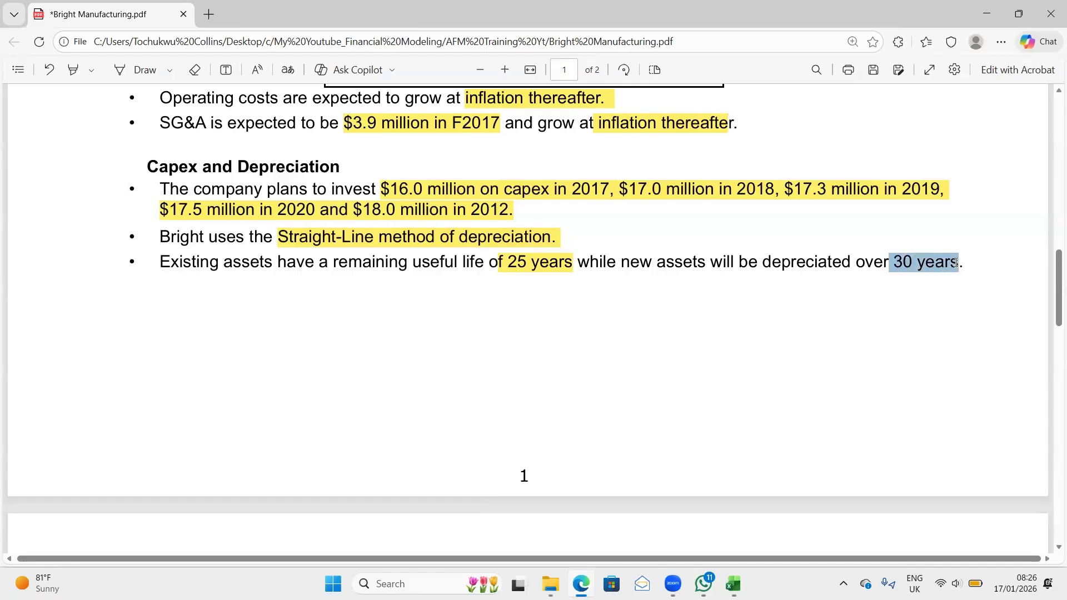
{"action": "mouse_move", "coordinate": [981, 191]}
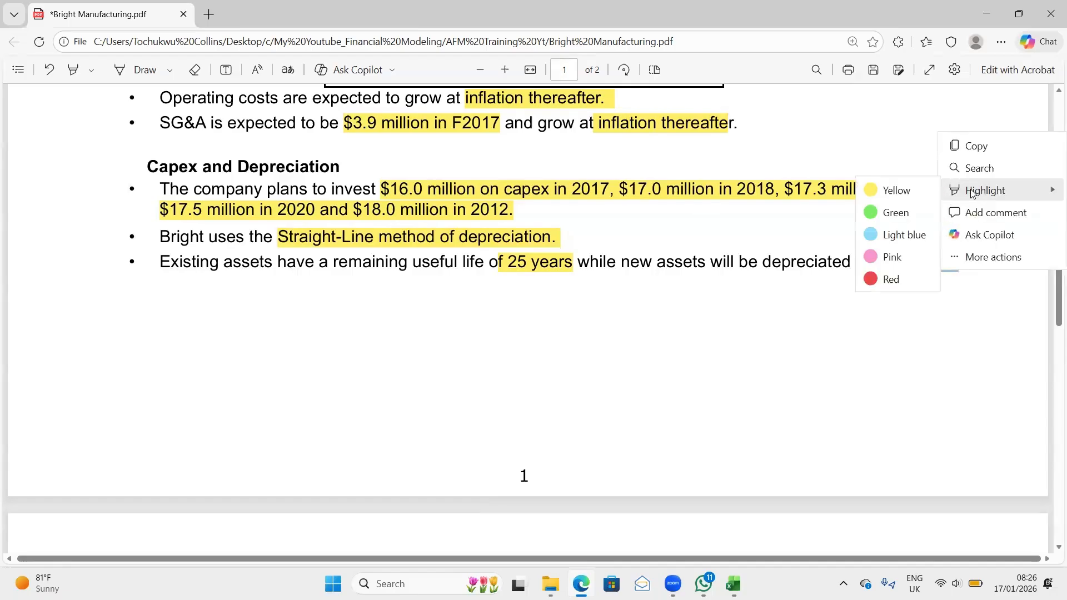
{"action": "left_click", "coordinate": [897, 191]}
- Highlight "reasonable assumptions for the working capital days" in yellow in the Working Capital section on page 2
{"action": "scroll", "coordinate": [778, 338], "scroll_direction": "down", "scroll_amount": 8}
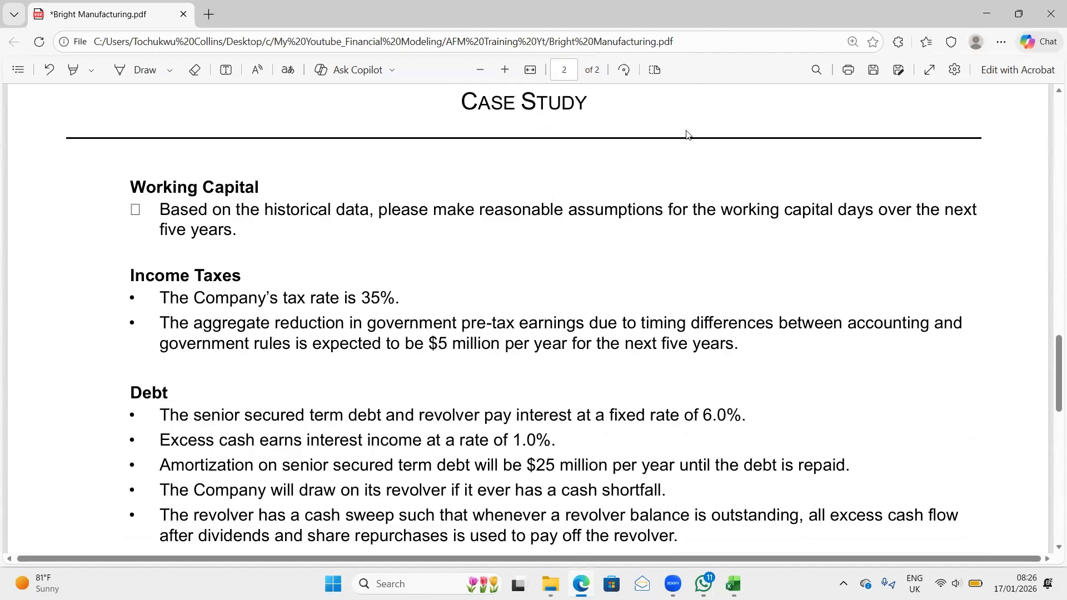
{"action": "left_click_drag", "start_coordinate": [481, 210], "coordinate": [878, 215]}
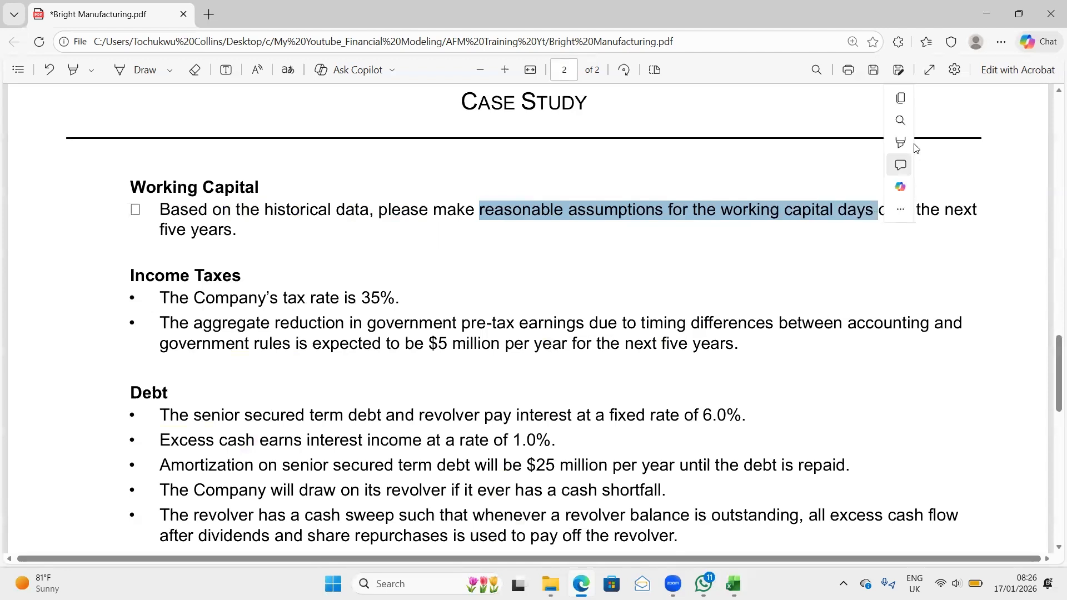
{"action": "mouse_move", "coordinate": [915, 146]}
{"action": "left_click", "coordinate": [831, 149]}
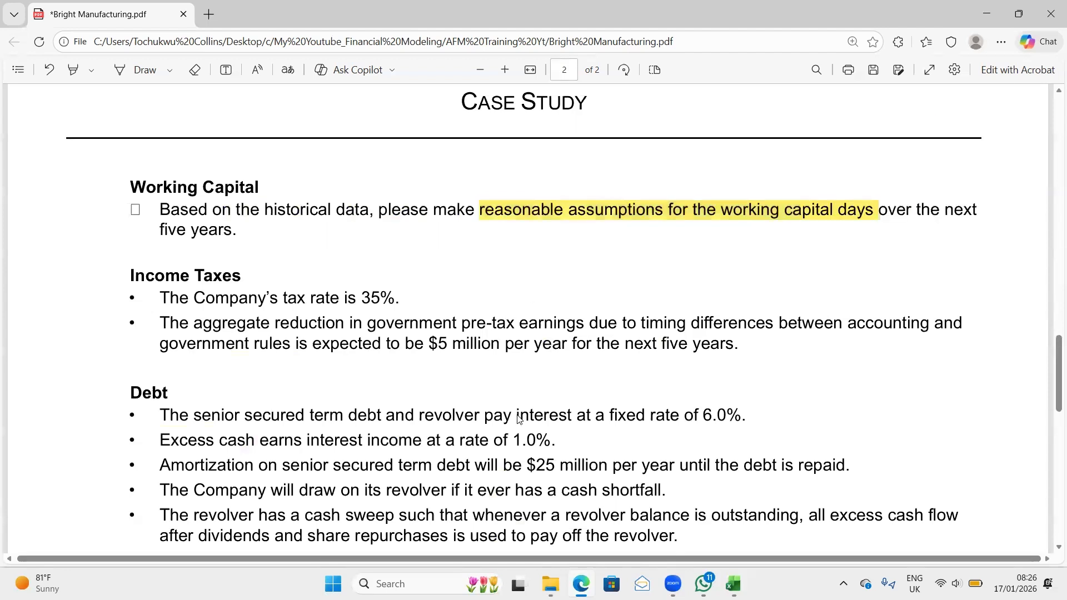
- Highlight "35%." in yellow in the tax rate bullet and select the "timing differences" wording in the bullet below it
{"action": "scroll", "coordinate": [518, 417], "scroll_direction": "down", "scroll_amount": 2}
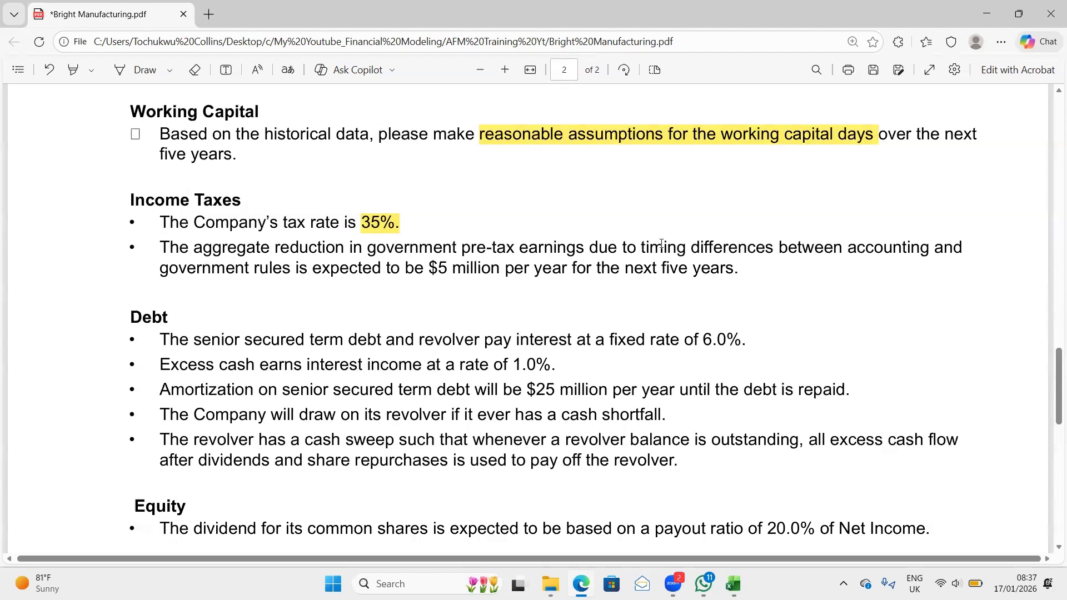
{"action": "left_click_drag", "start_coordinate": [661, 245], "coordinate": [790, 245]}
{"action": "mouse_move", "coordinate": [849, 232]}
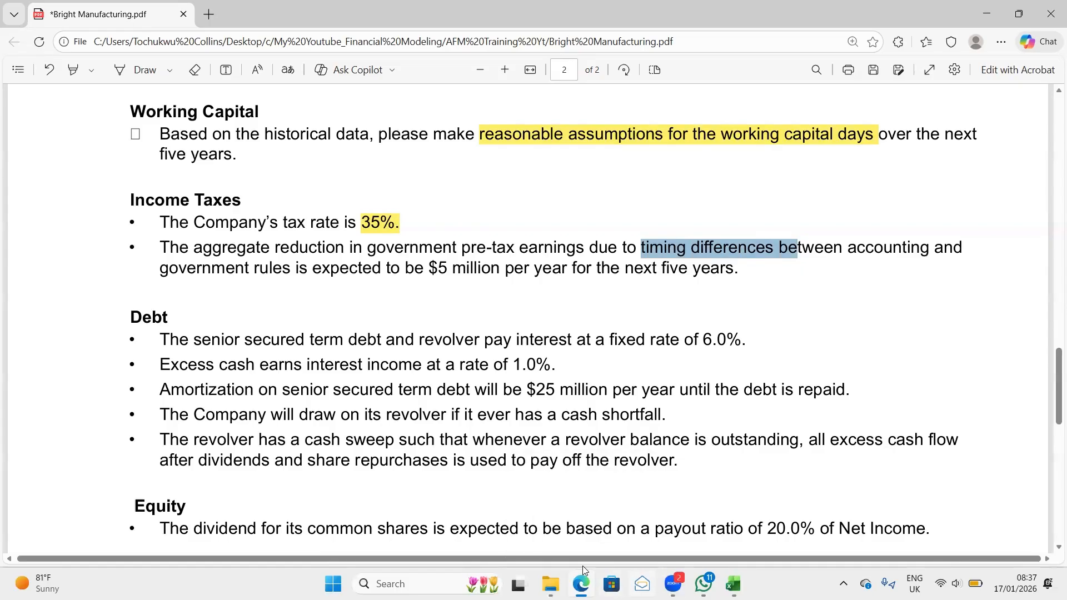
- Search the web for "IAS 12 summary" in a new browser tab and examine its wording on deferred tax assets and liabilities
{"action": "mouse_move", "coordinate": [582, 584]}
{"action": "left_click", "coordinate": [210, 15]}
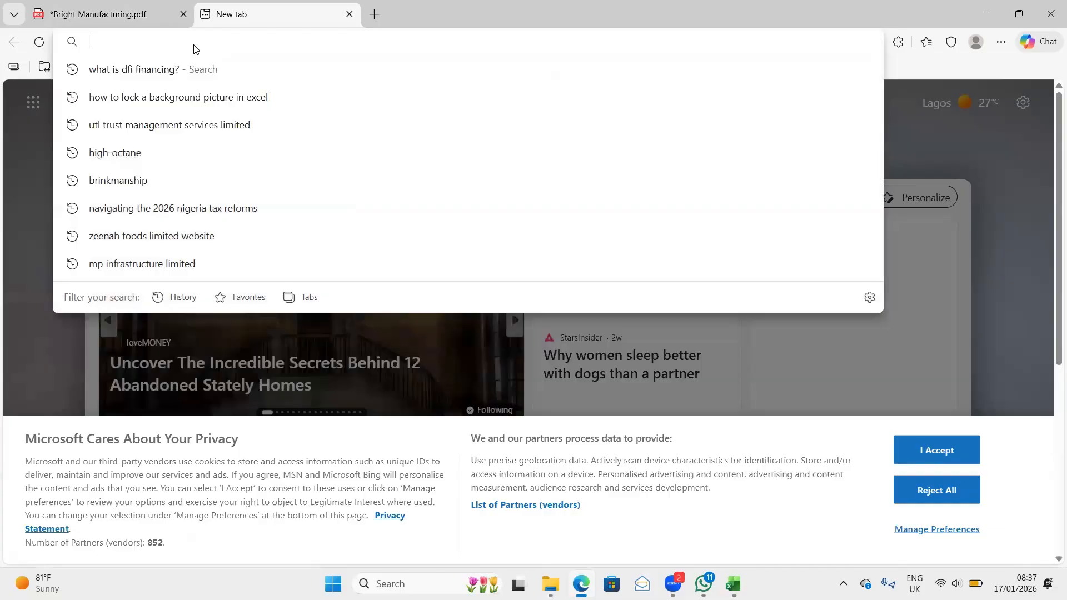
{"action": "type", "text": "IAS 1"}
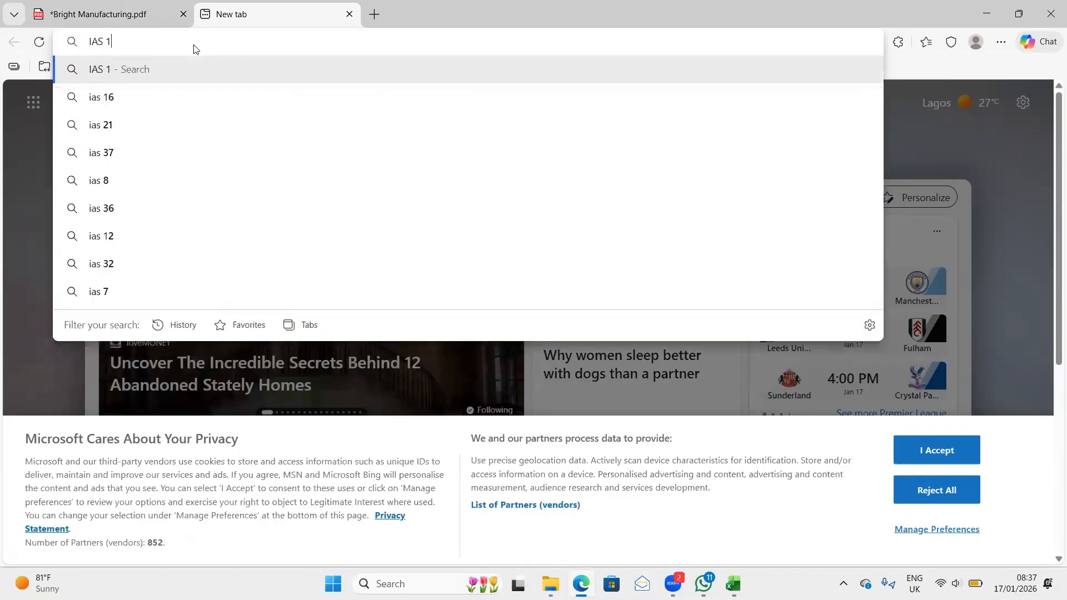
{"action": "type", "text": "2 summary"}
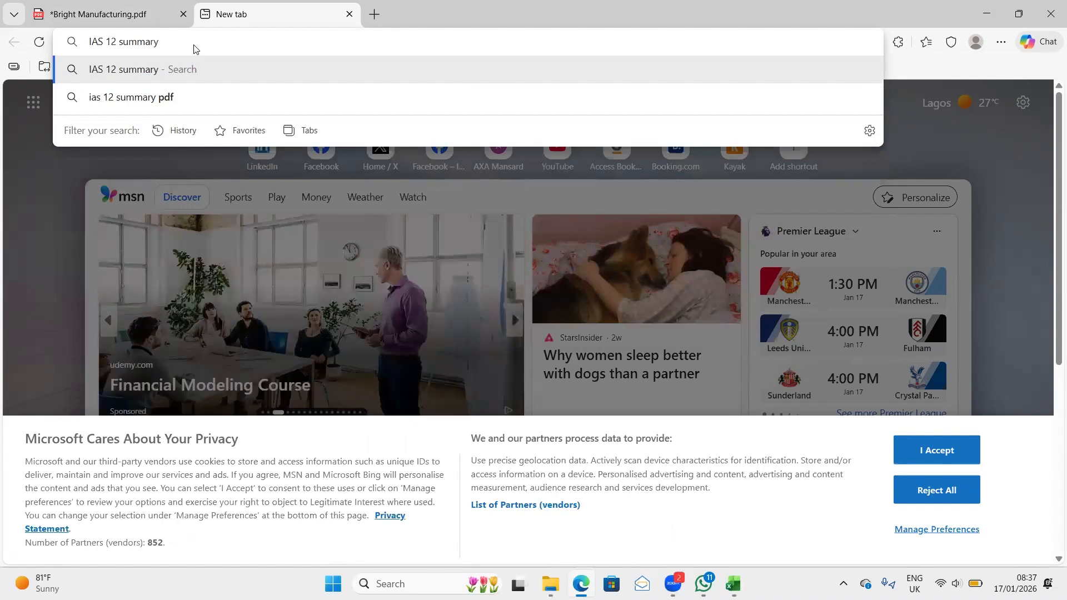
{"action": "key", "text": "Return"}
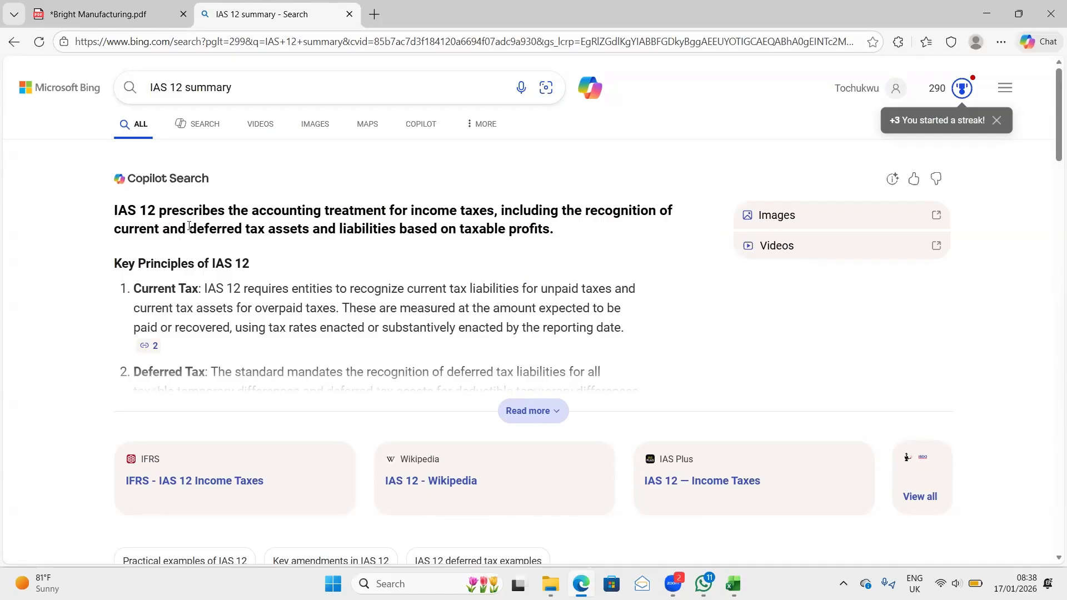
{"action": "left_click_drag", "start_coordinate": [189, 227], "coordinate": [435, 241]}
- Return to the case study PDF and examine the "timing differences" wording in the government pre-tax earnings bullet
{"action": "left_click", "coordinate": [111, 14]}
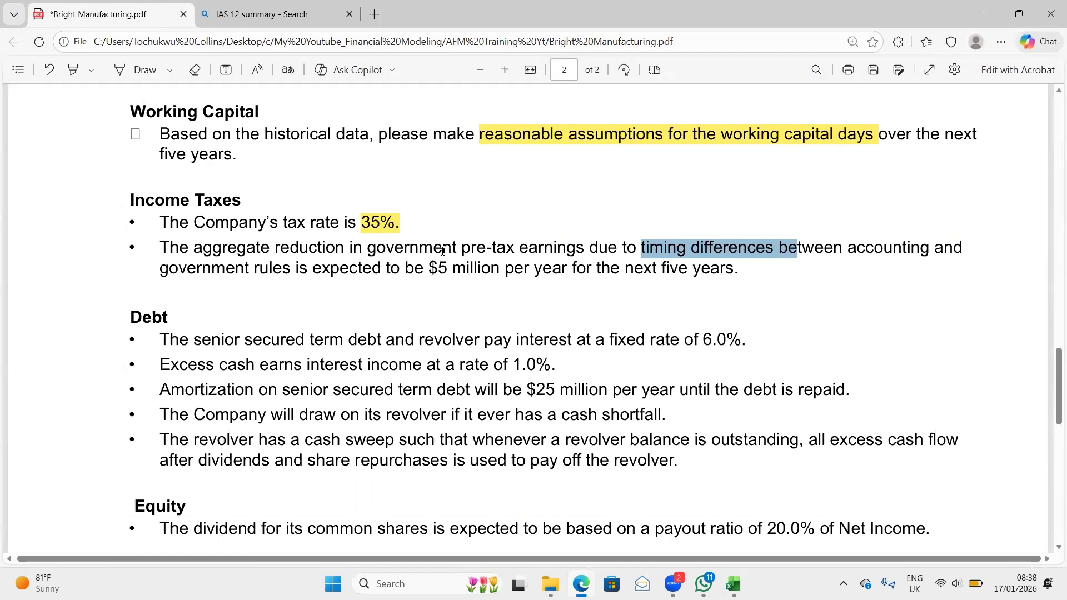
{"action": "left_click", "coordinate": [609, 248]}
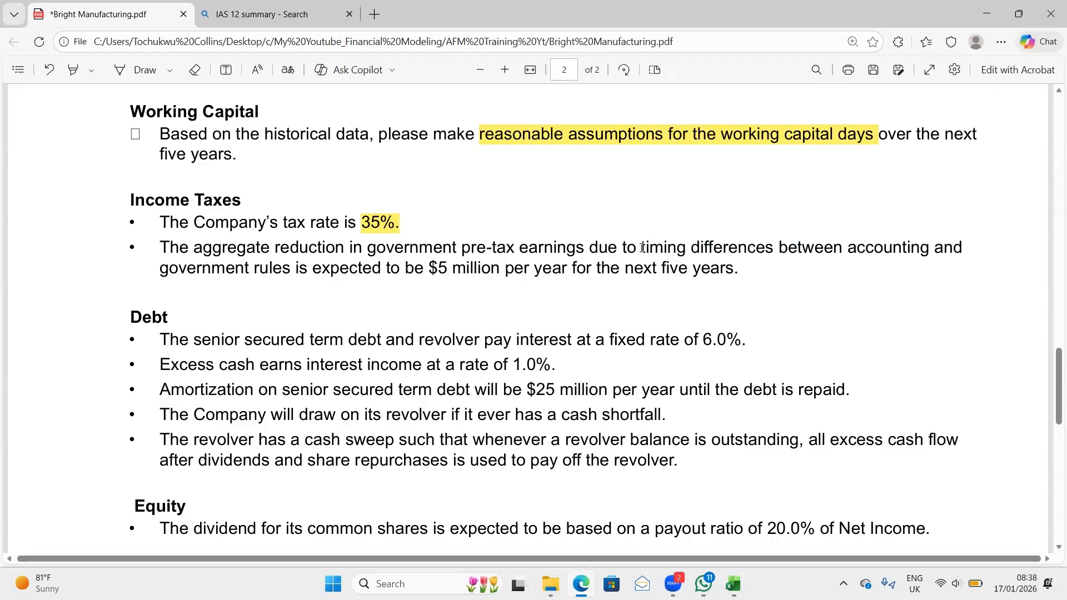
{"action": "left_click_drag", "start_coordinate": [639, 249], "coordinate": [770, 247]}
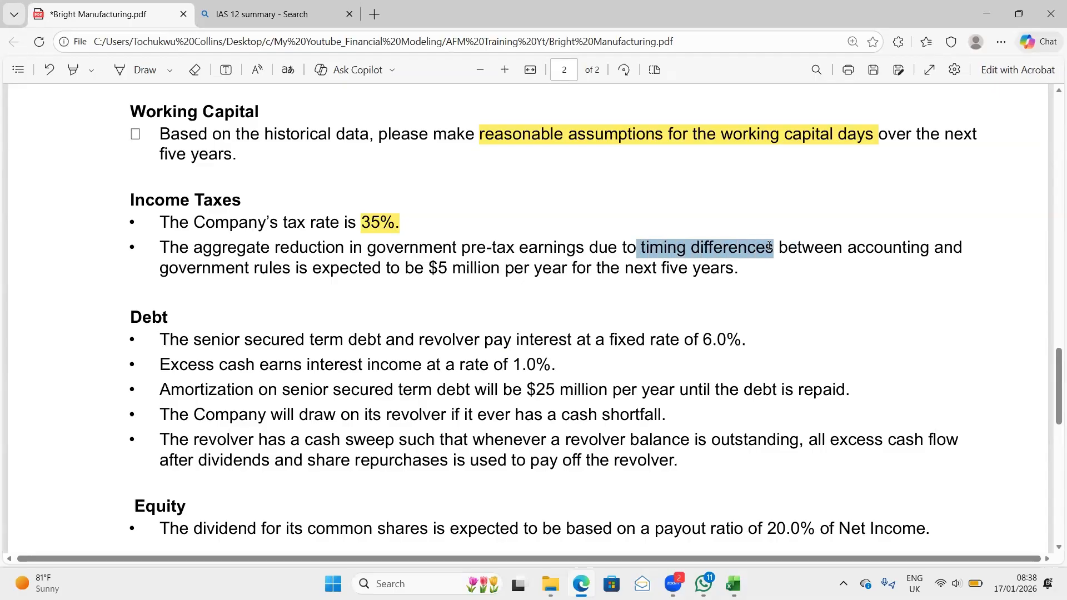
{"action": "left_click", "coordinate": [602, 249]}
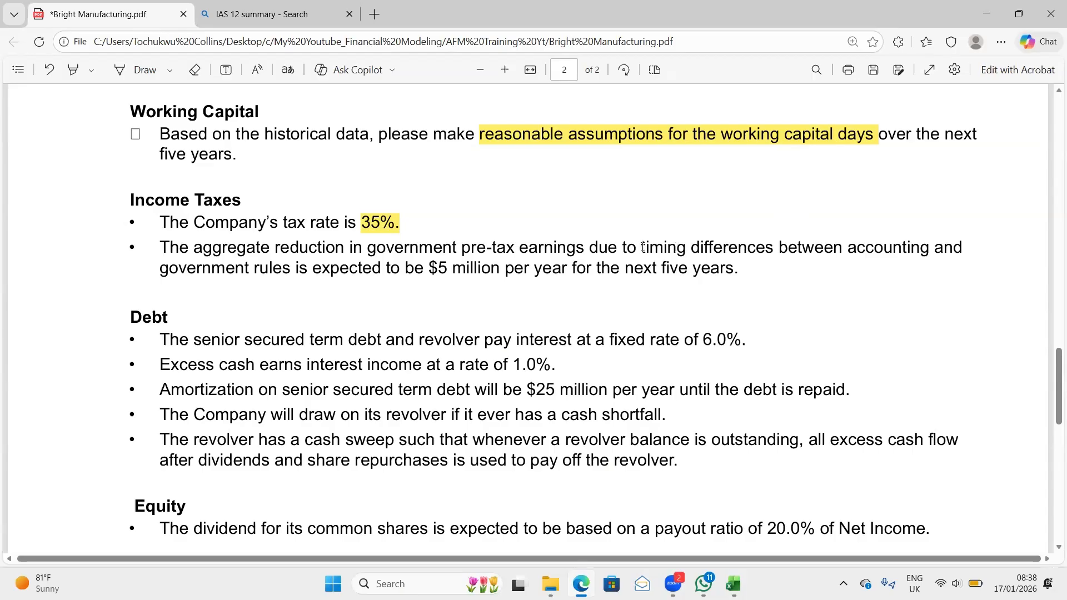
{"action": "left_click_drag", "start_coordinate": [643, 248], "coordinate": [728, 247]}
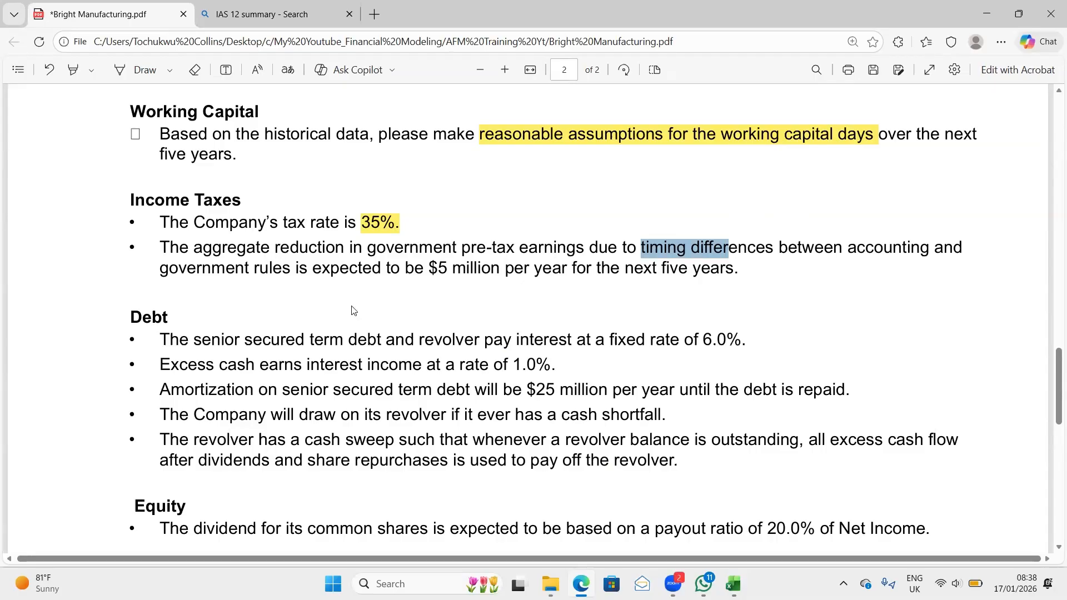
- Review the Debt bullet on the fixed interest rate for the senior secured term debt and revolver
{"action": "scroll", "coordinate": [352, 310], "scroll_direction": "down", "scroll_amount": 3}
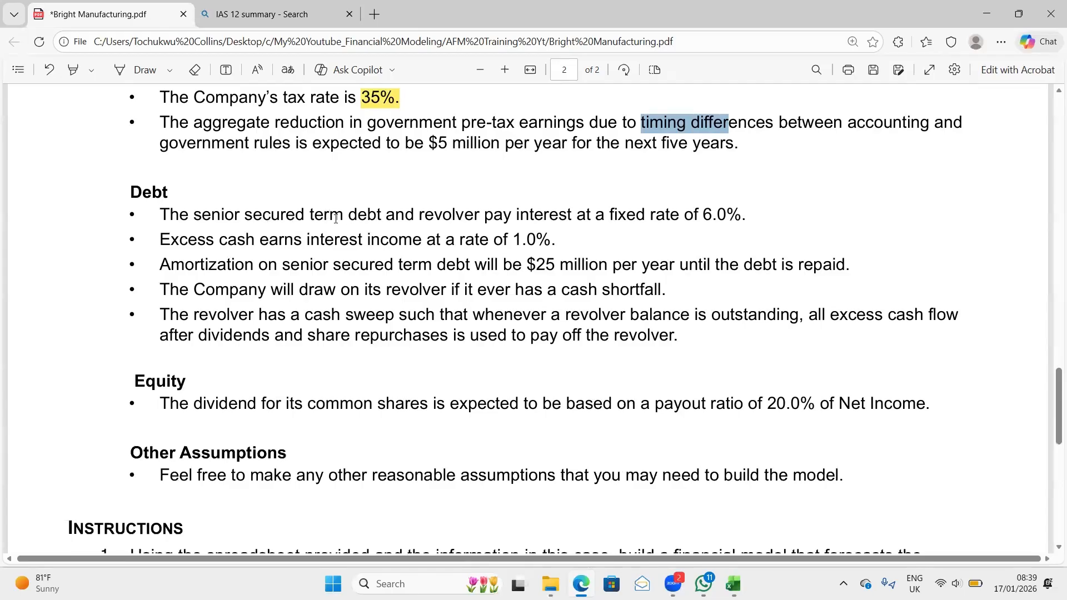
{"action": "left_click_drag", "start_coordinate": [203, 218], "coordinate": [759, 215]}
{"action": "left_click", "coordinate": [706, 221]}
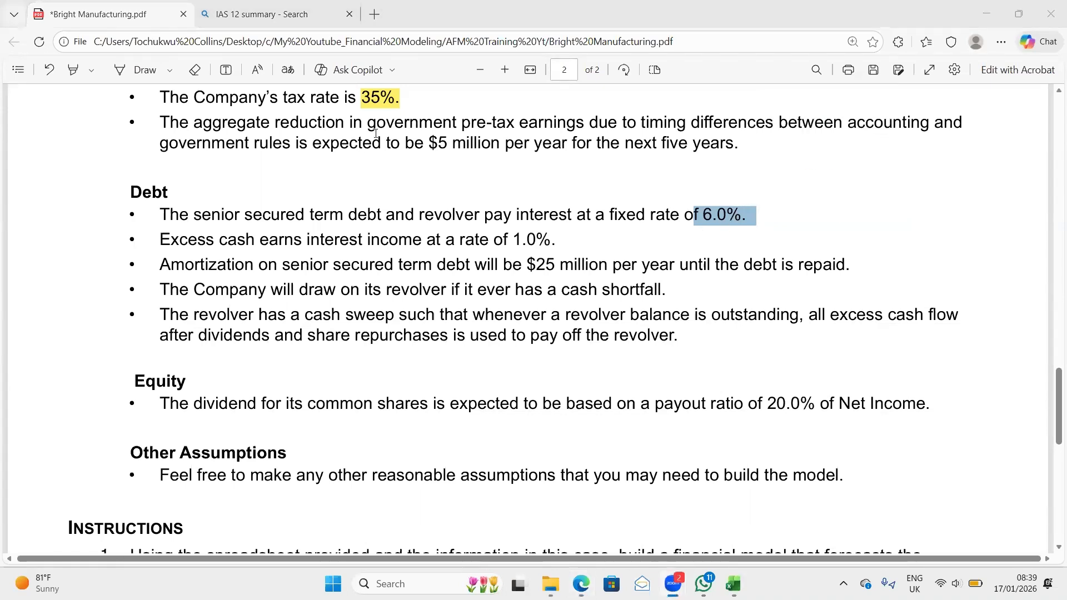
- Highlight "$5 million" in yellow in the bullet on the reduction in government pre-tax earnings
{"action": "left_click", "coordinate": [435, 143]}
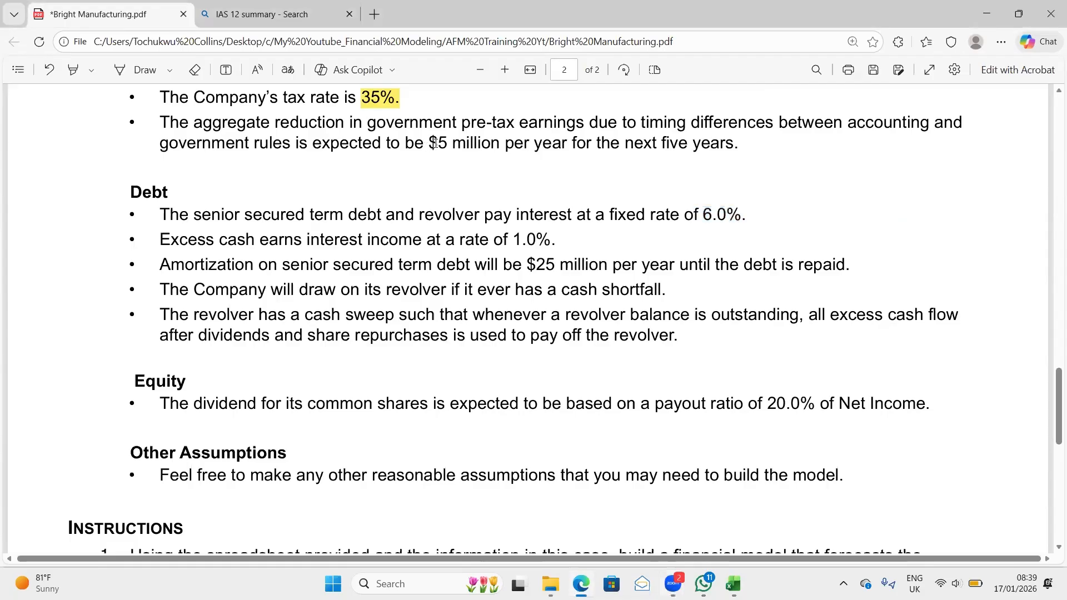
{"action": "left_click_drag", "start_coordinate": [435, 143], "coordinate": [487, 142]}
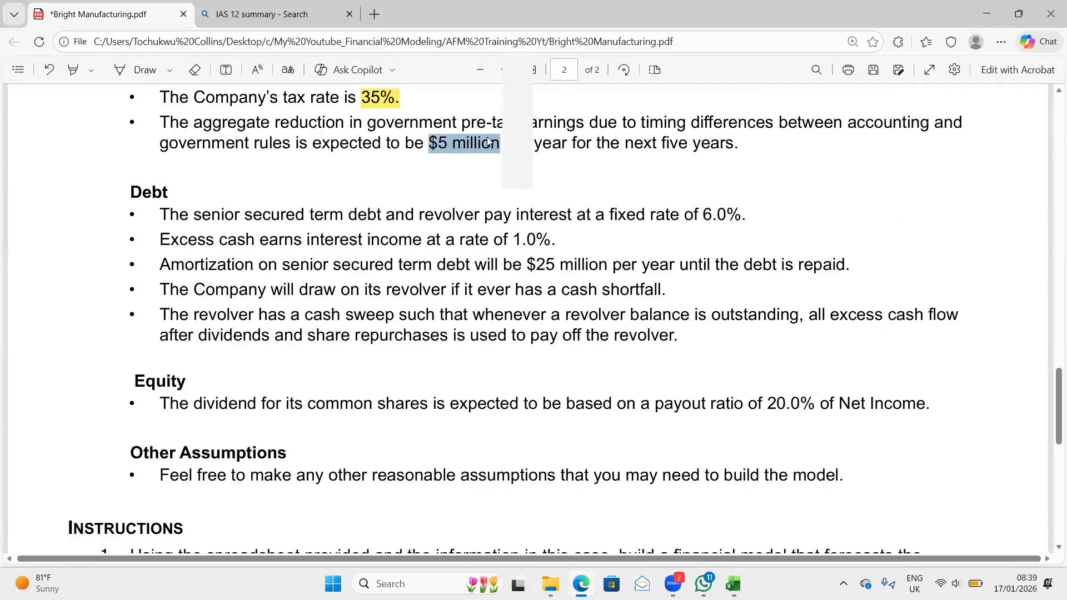
{"action": "mouse_move", "coordinate": [528, 108]}
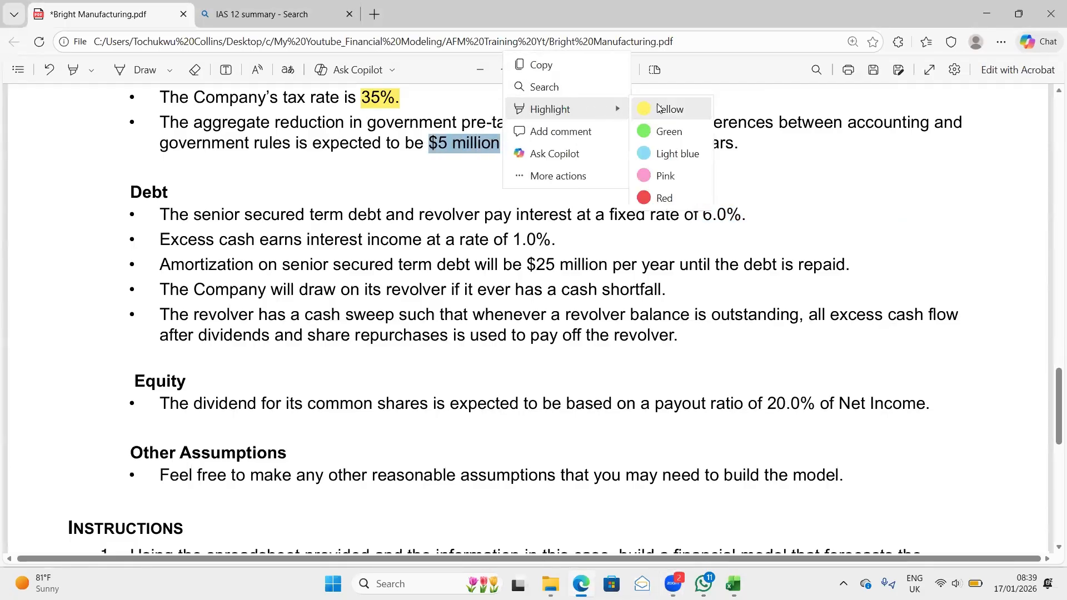
{"action": "left_click", "coordinate": [659, 109]}
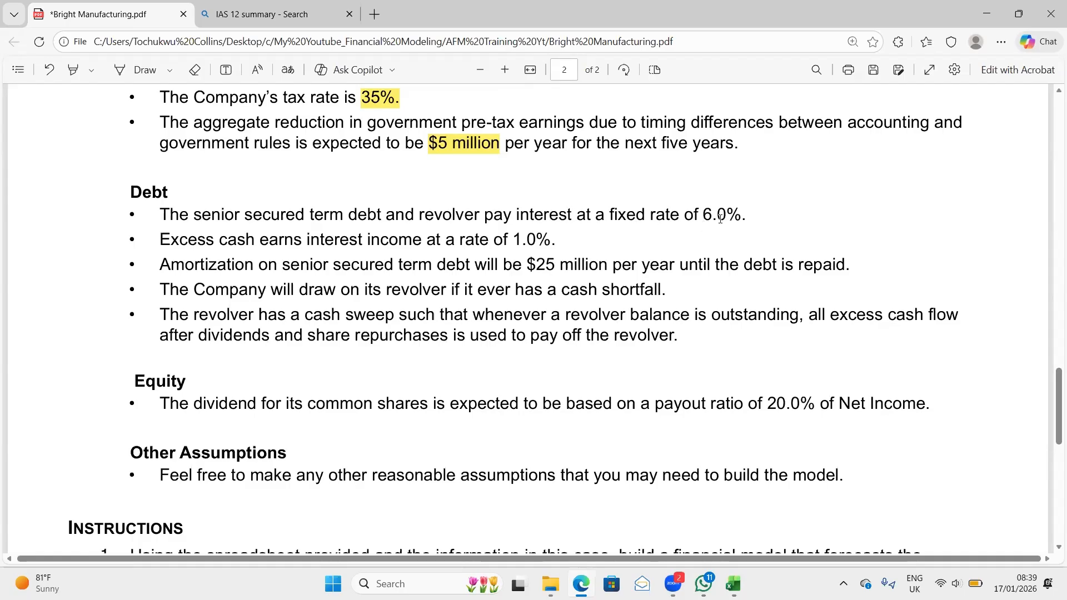
- Highlight in yellow the "6.0%." fixed interest rate and the "1.0%." excess cash interest rate in the Debt bullets
{"action": "left_click_drag", "start_coordinate": [705, 214], "coordinate": [751, 217]}
{"action": "mouse_move", "coordinate": [772, 140]}
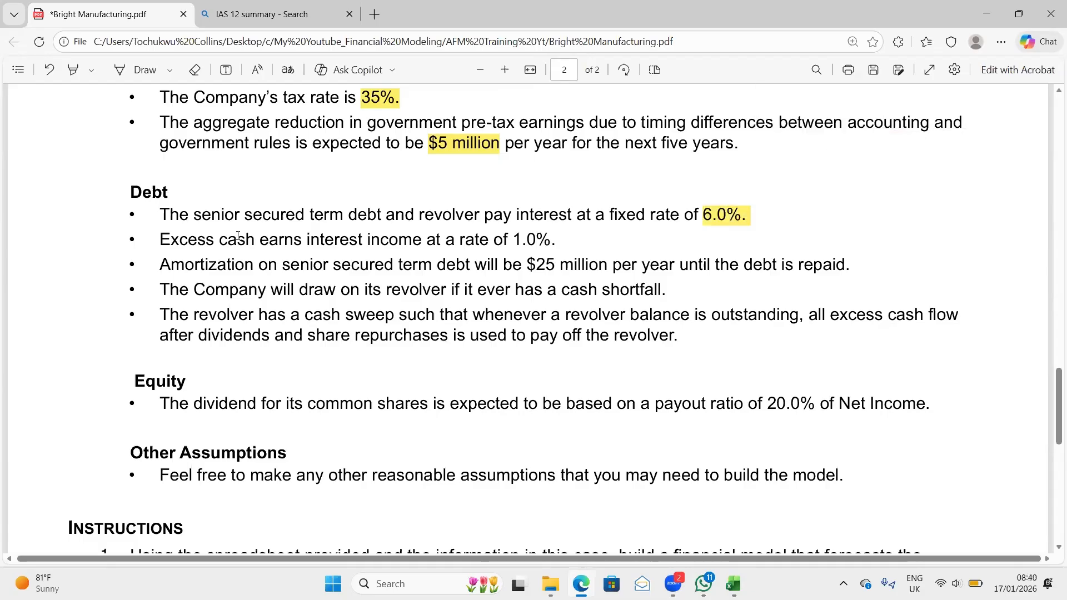
{"action": "left_click_drag", "start_coordinate": [160, 240], "coordinate": [547, 250]}
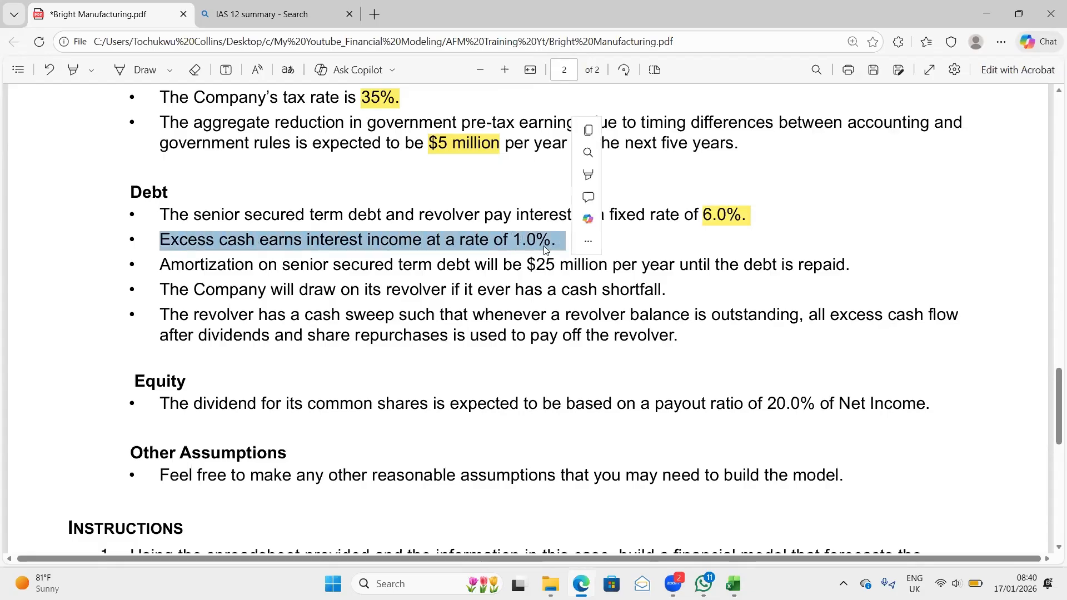
{"action": "left_click", "coordinate": [547, 250]}
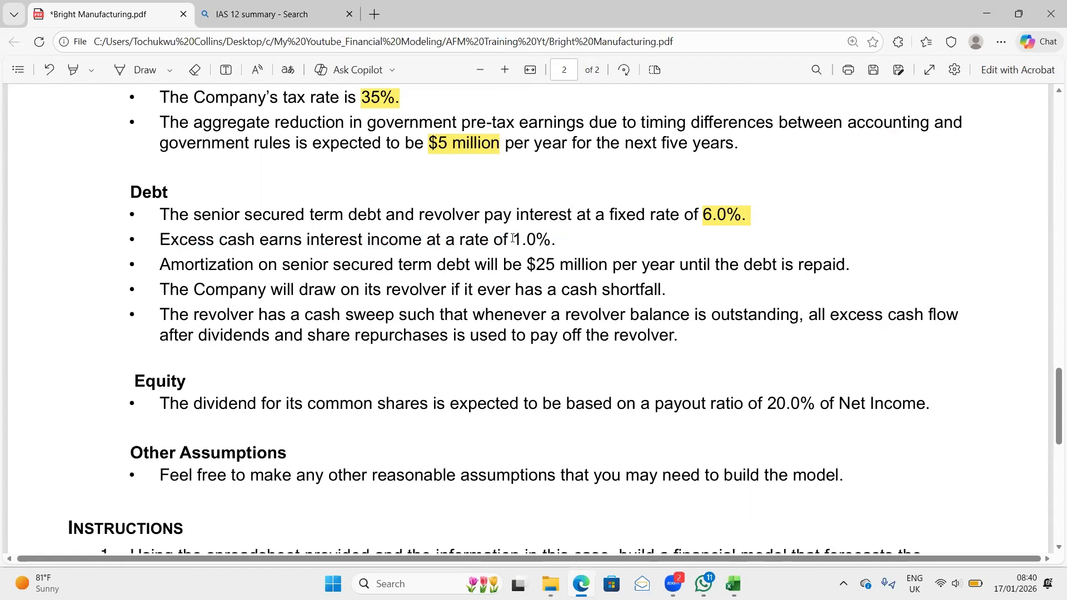
{"action": "left_click_drag", "start_coordinate": [513, 239], "coordinate": [557, 240]}
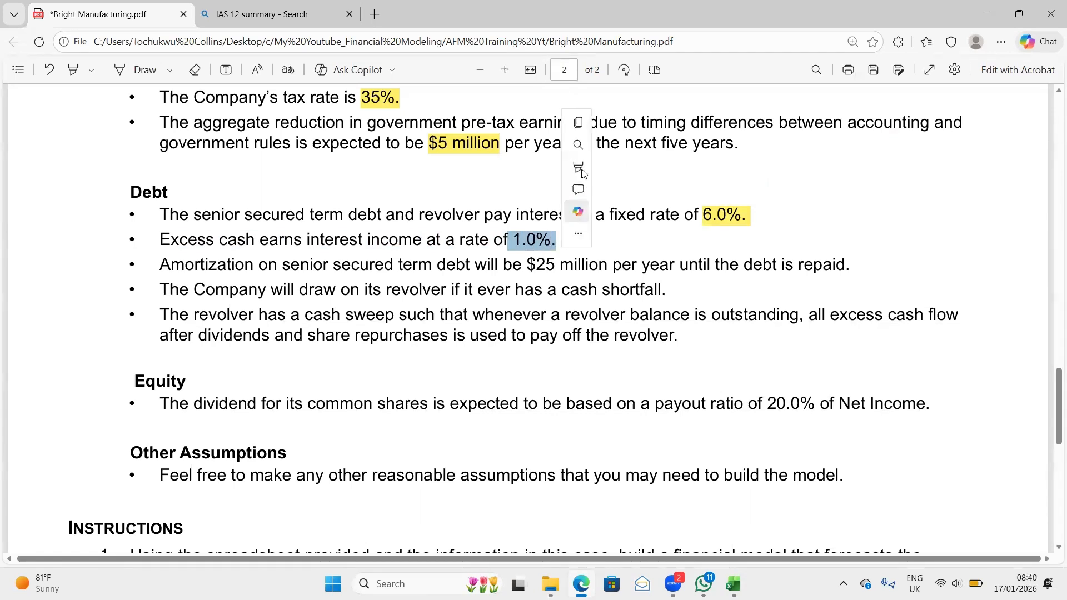
{"action": "mouse_move", "coordinate": [582, 169]}
{"action": "left_click", "coordinate": [713, 165]}
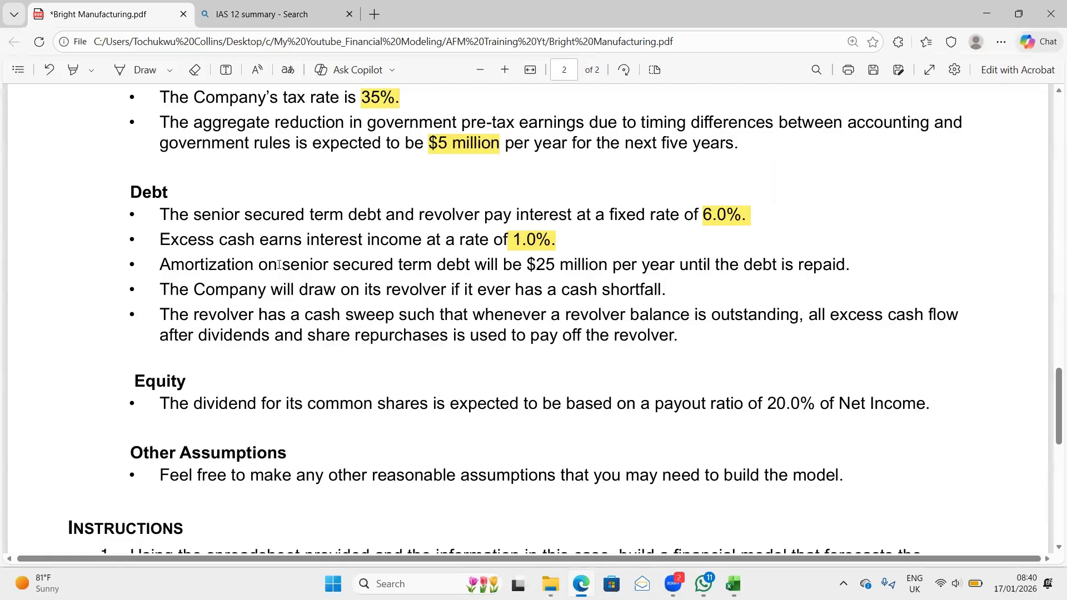
- Highlight "$25 million per year until the debt is repaid." in yellow in the senior secured term debt amortization bullet
{"action": "left_click_drag", "start_coordinate": [278, 265], "coordinate": [492, 268]}
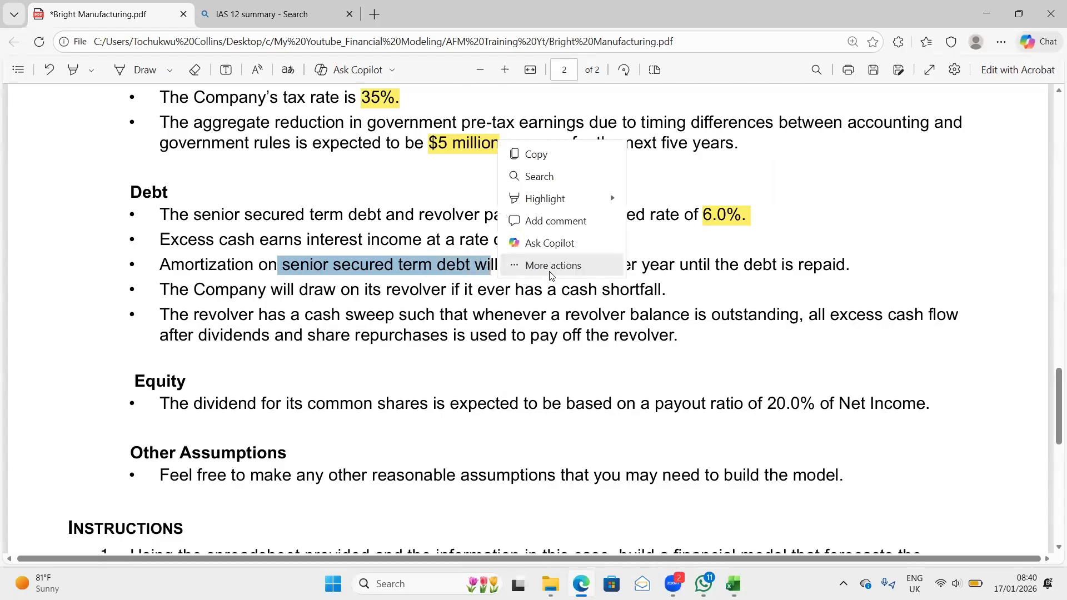
{"action": "left_click", "coordinate": [364, 282]}
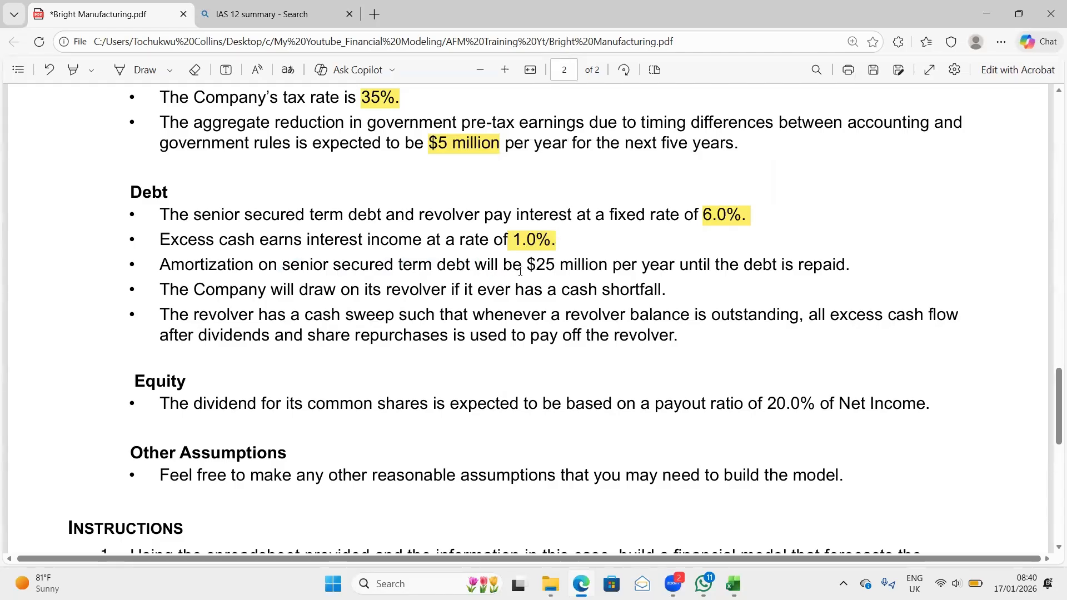
{"action": "left_click_drag", "start_coordinate": [521, 271], "coordinate": [854, 271]}
{"action": "mouse_move", "coordinate": [879, 199]}
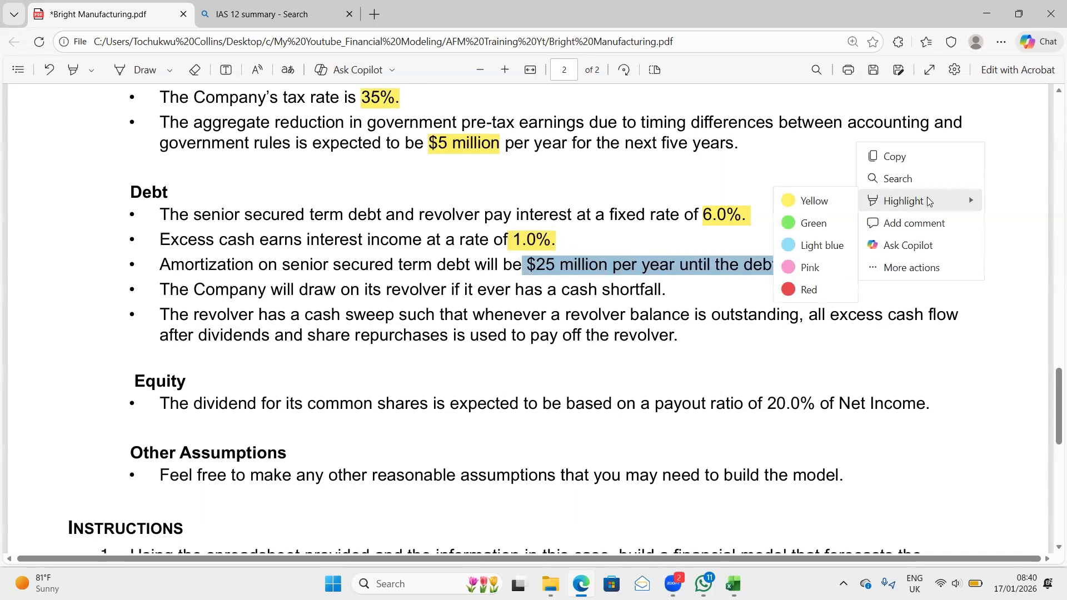
{"action": "left_click", "coordinate": [834, 206]}
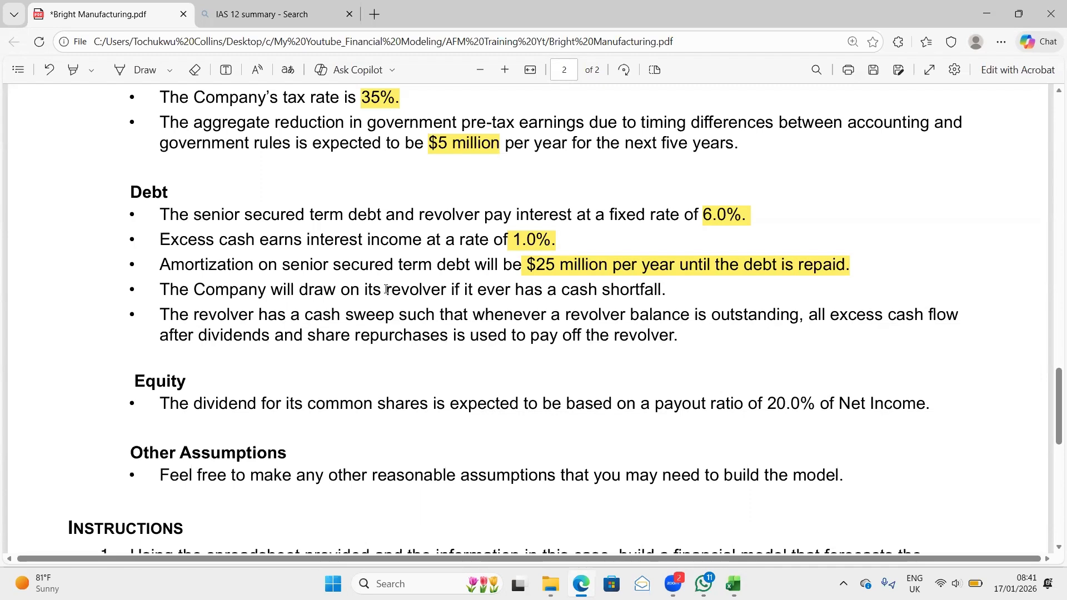
- Highlight the word "revolver" in yellow in the Debt bullet about drawing on it for a cash shortfall
{"action": "left_click_drag", "start_coordinate": [383, 290], "coordinate": [460, 290]}
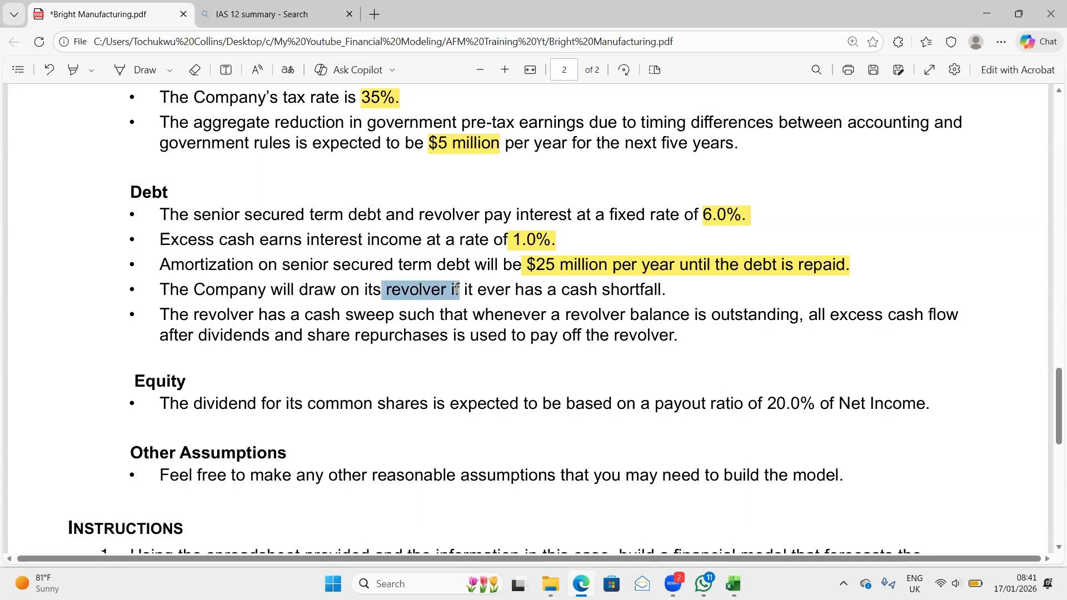
{"action": "left_click", "coordinate": [622, 303]}
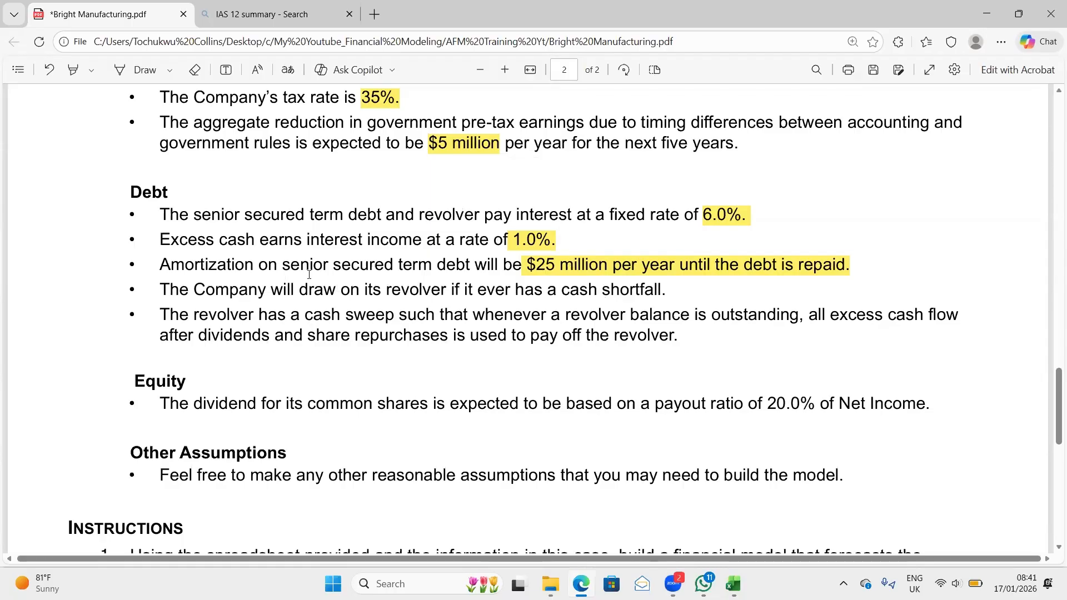
{"action": "left_click_drag", "start_coordinate": [388, 290], "coordinate": [450, 290]}
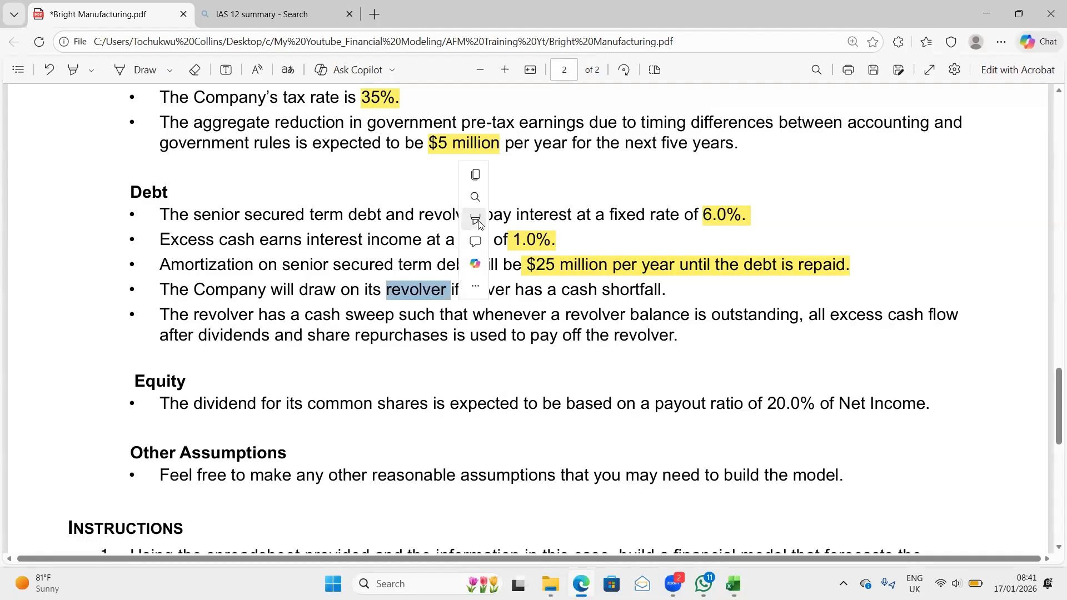
{"action": "mouse_move", "coordinate": [555, 220]}
{"action": "left_click", "coordinate": [609, 221]}
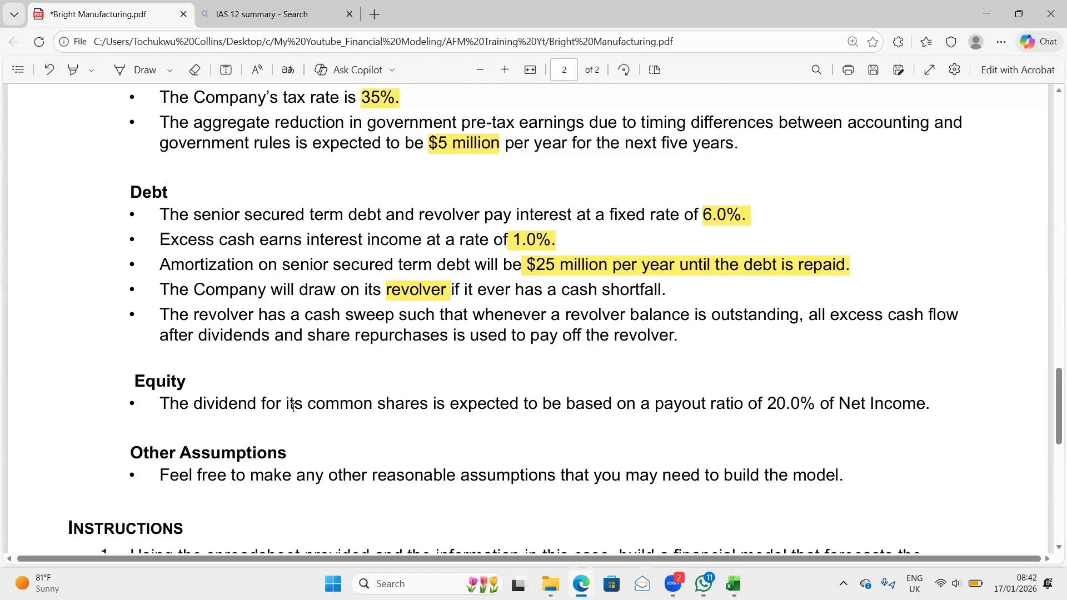
- Highlight "20.0% of Net Income" in yellow in the Equity bullet on the dividend payout ratio
{"action": "scroll", "coordinate": [266, 367], "scroll_direction": "down", "scroll_amount": 2}
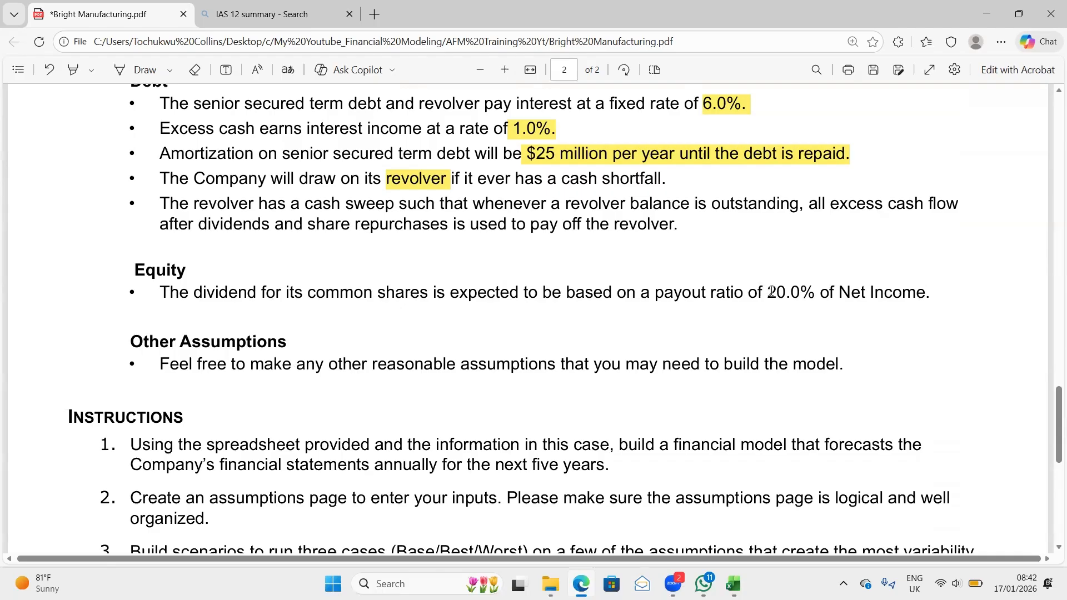
{"action": "left_click_drag", "start_coordinate": [771, 291], "coordinate": [925, 290]}
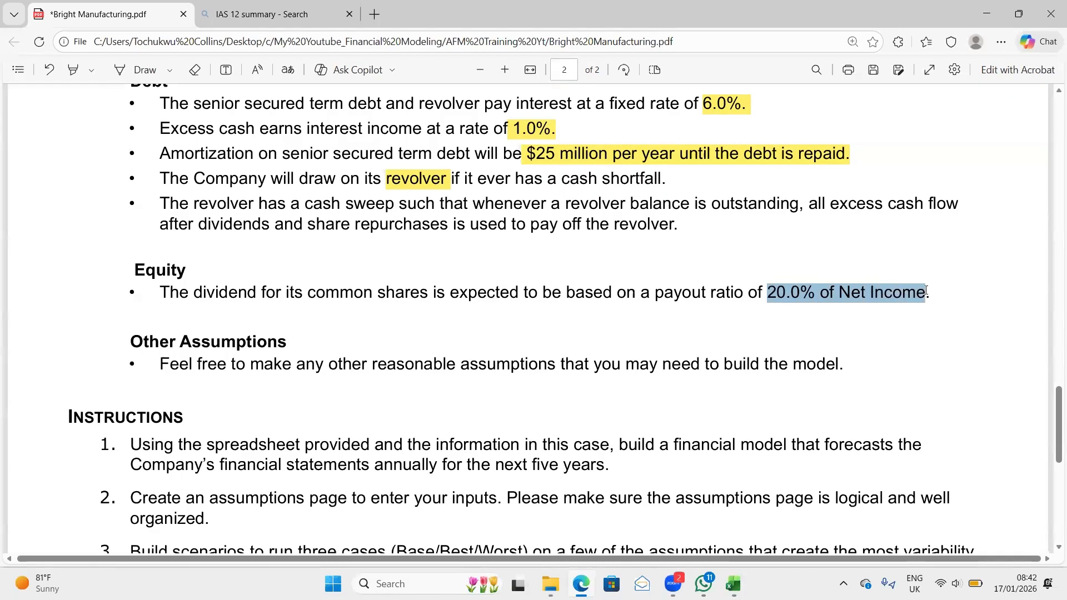
{"action": "mouse_move", "coordinate": [973, 221]}
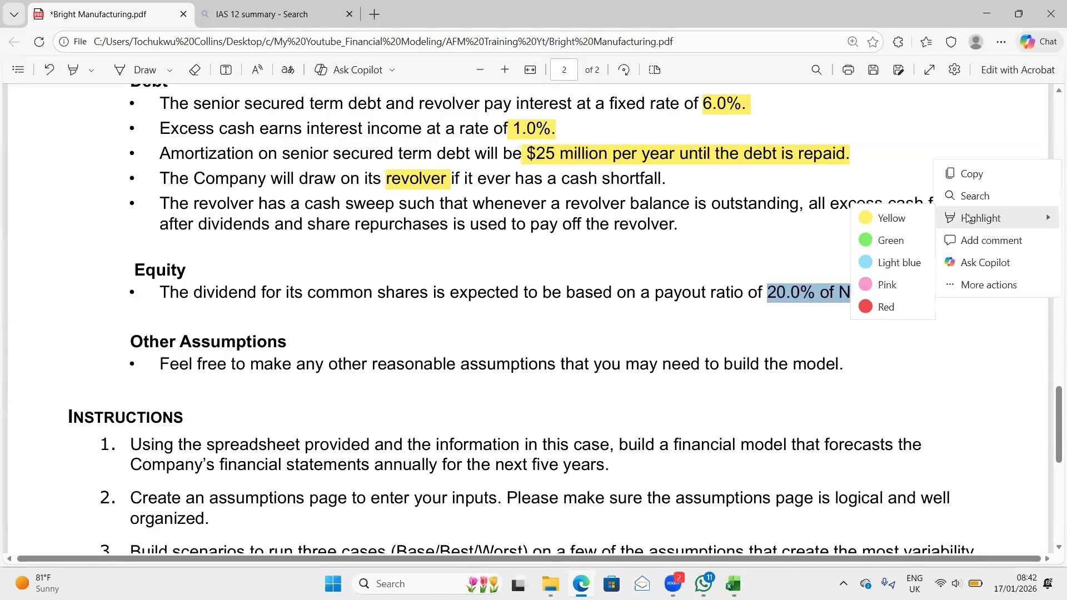
{"action": "left_click", "coordinate": [911, 220]}
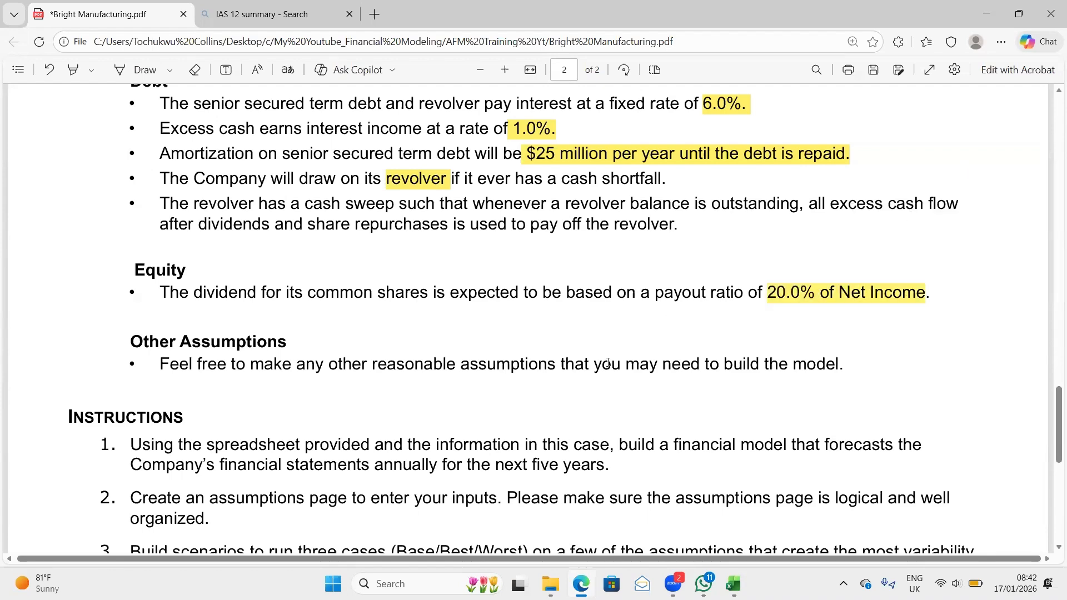
- Review the Other Assumptions and Instructions sections and highlight "assumptions page" in yellow in instruction 2
{"action": "scroll", "coordinate": [608, 362], "scroll_direction": "down", "scroll_amount": 2}
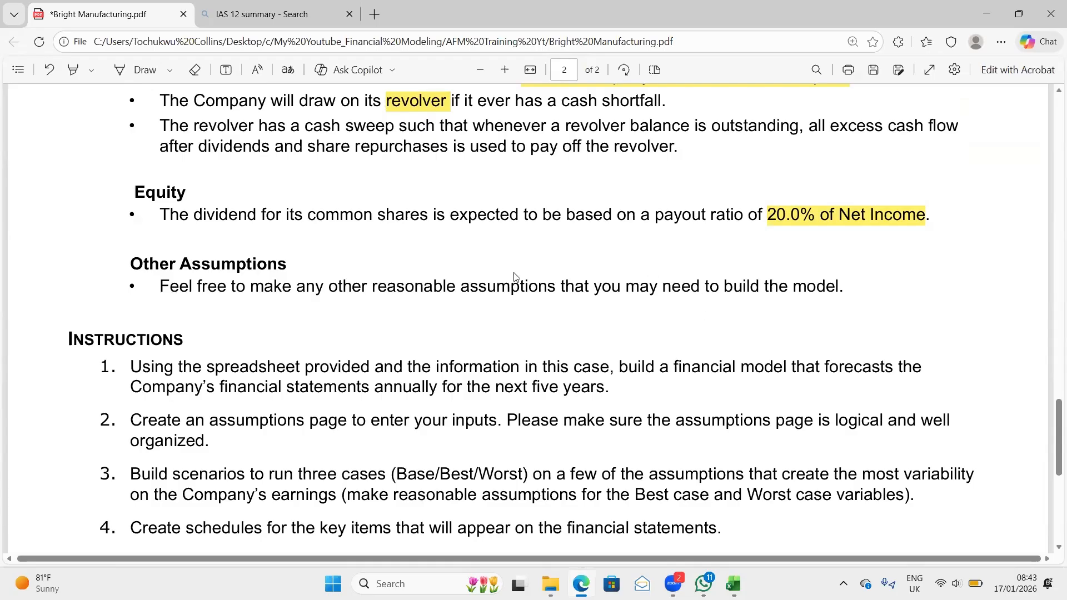
{"action": "scroll", "coordinate": [752, 233], "scroll_direction": "up", "scroll_amount": 2}
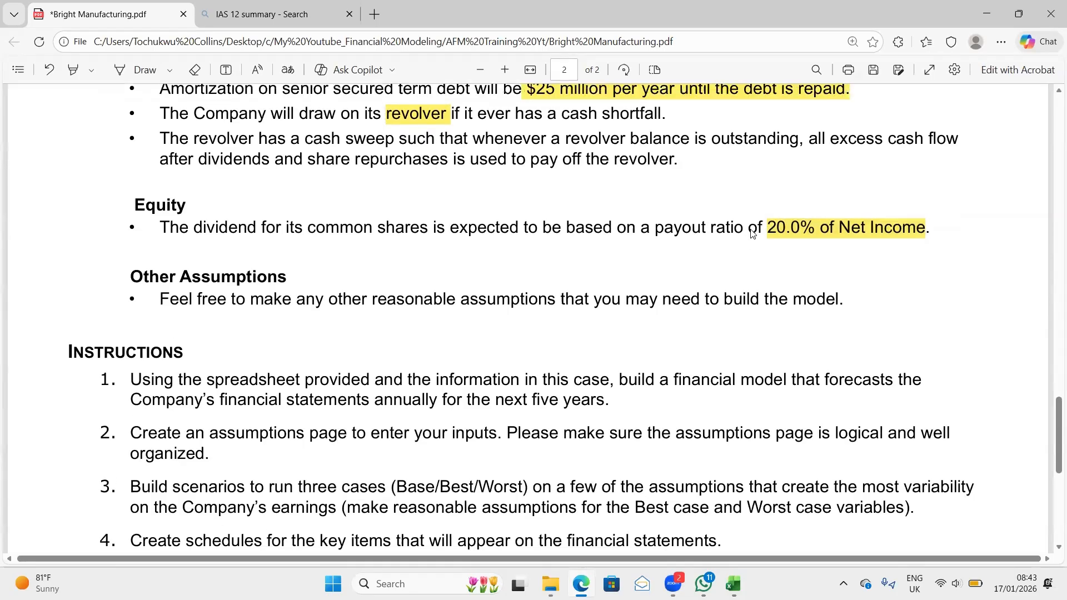
{"action": "scroll", "coordinate": [752, 232], "scroll_direction": "down", "scroll_amount": 1}
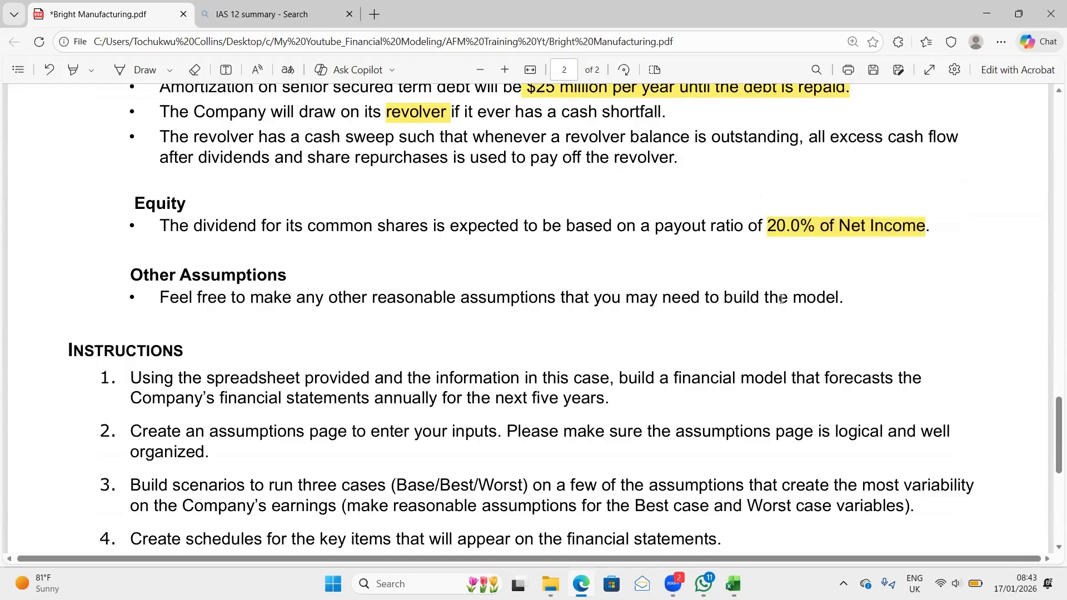
{"action": "scroll", "coordinate": [714, 359], "scroll_direction": "down", "scroll_amount": 3}
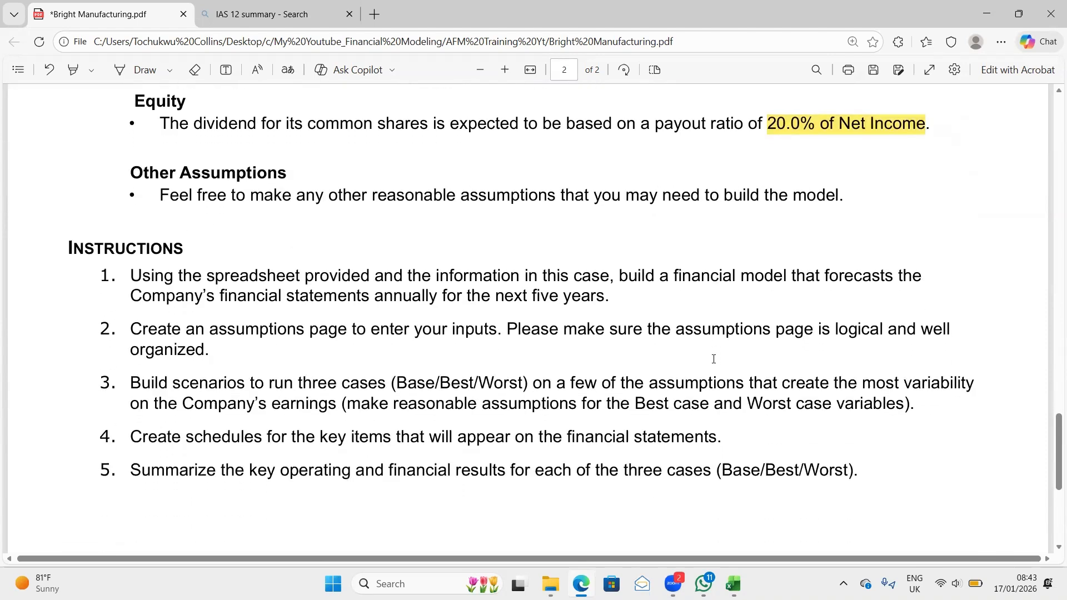
{"action": "scroll", "coordinate": [648, 320], "scroll_direction": "down", "scroll_amount": 1}
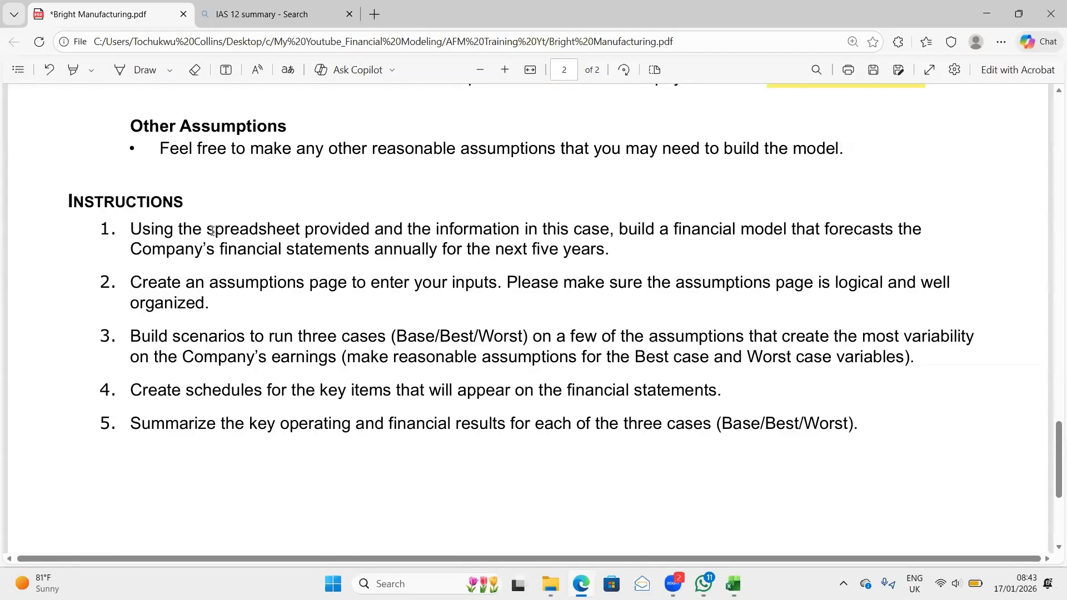
{"action": "left_click_drag", "start_coordinate": [207, 228], "coordinate": [390, 234]}
{"action": "left_click", "coordinate": [385, 279]}
{"action": "left_click_drag", "start_coordinate": [210, 284], "coordinate": [347, 288]}
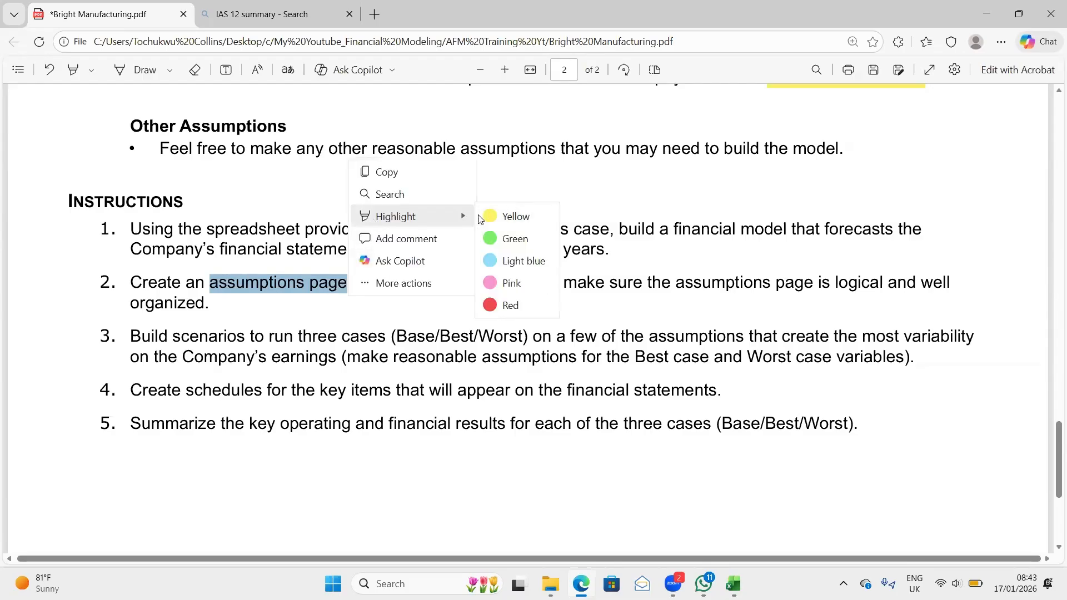
{"action": "left_click", "coordinate": [509, 216]}
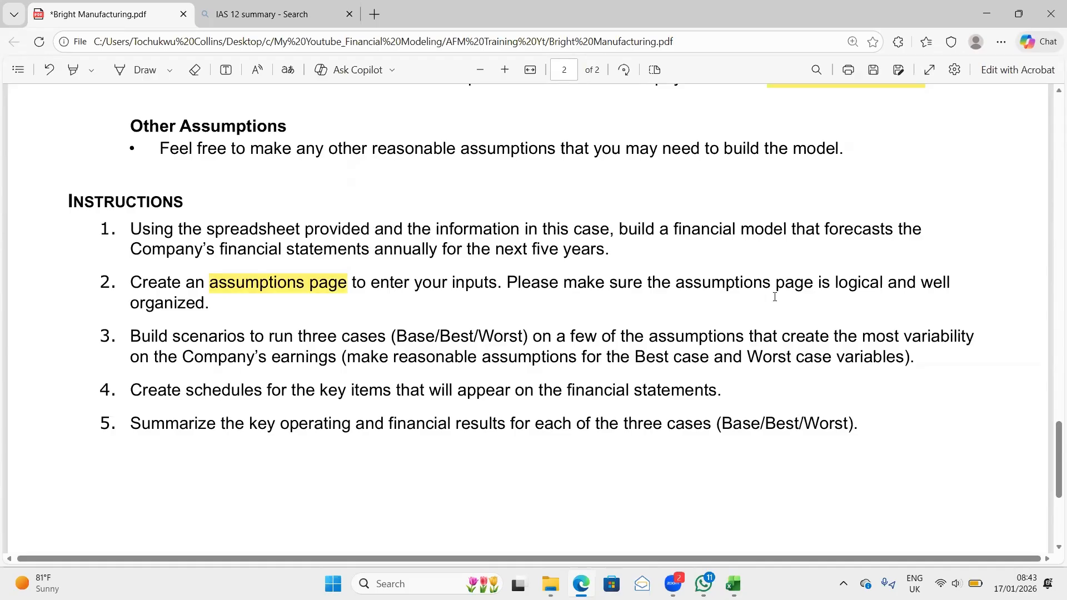
{"action": "scroll", "coordinate": [237, 380], "scroll_direction": "down", "scroll_amount": 1}
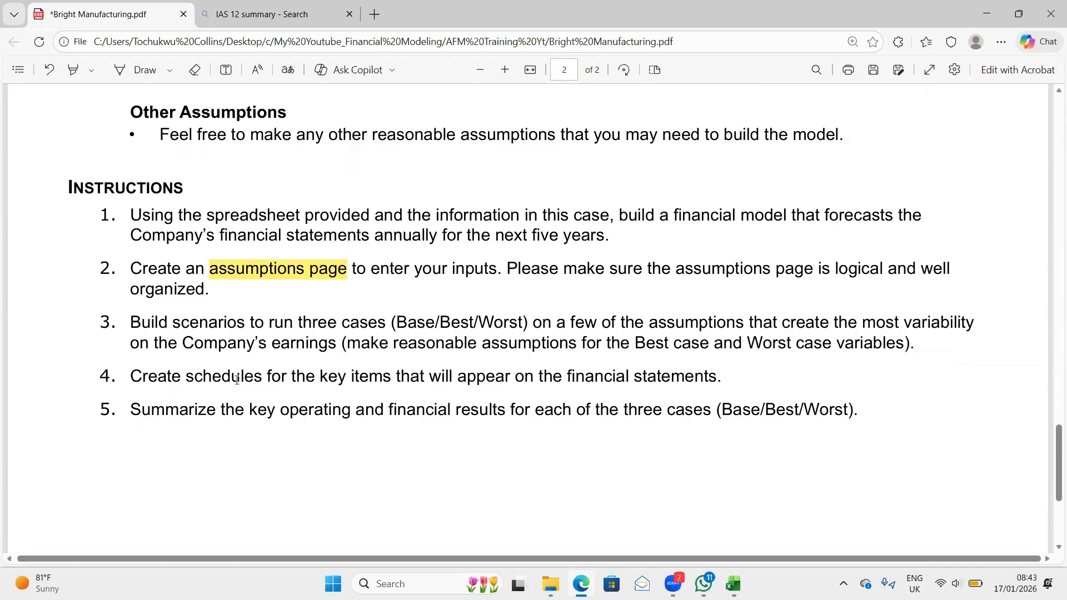
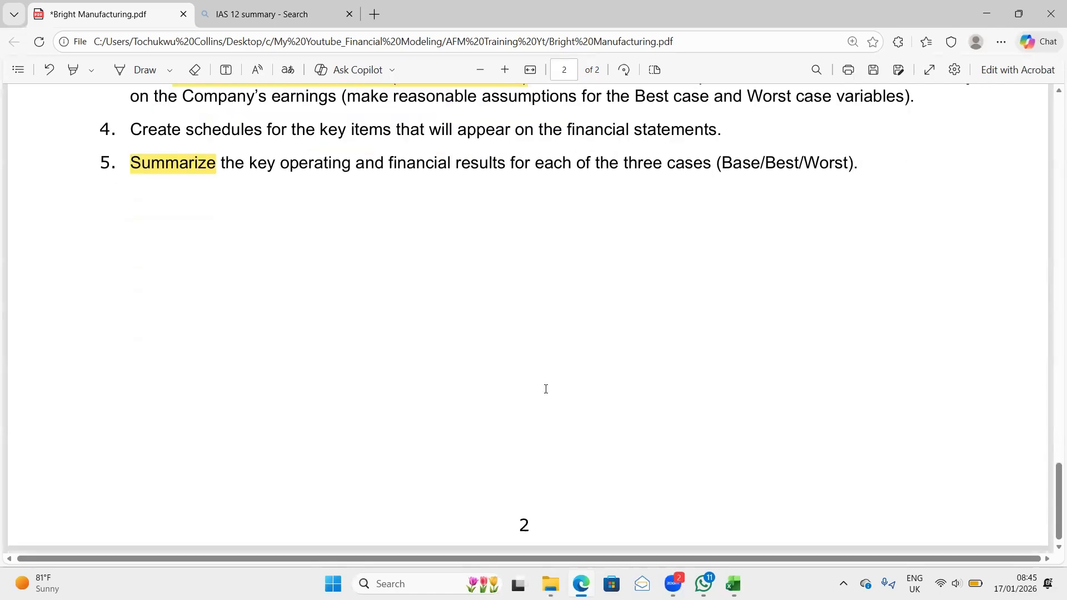
{"action": "scroll", "coordinate": [546, 389], "scroll_direction": "up", "scroll_amount": 9}
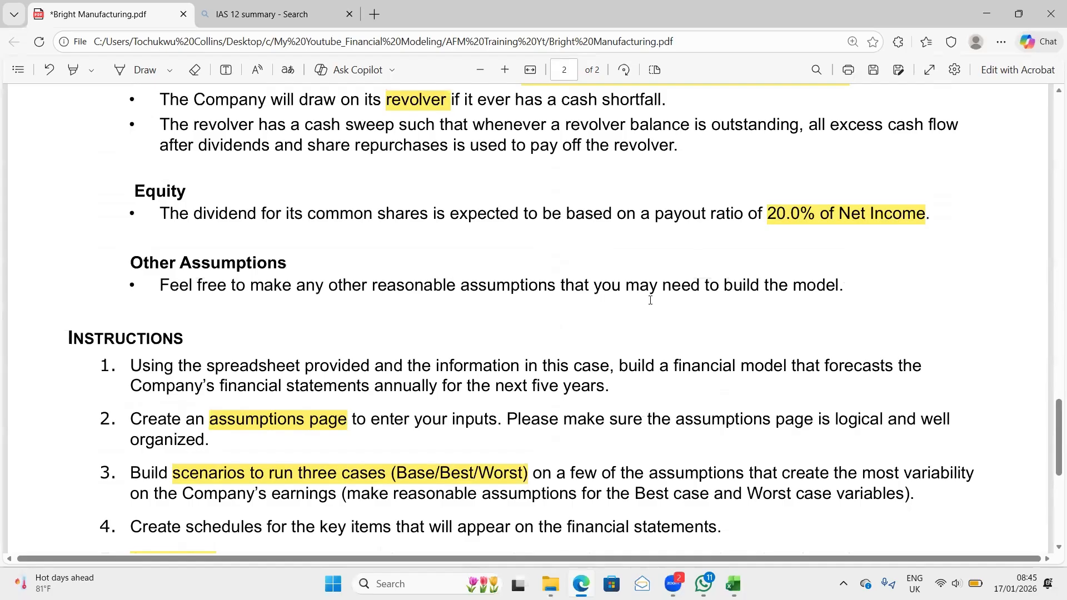
{"action": "left_click", "coordinate": [1001, 424]}
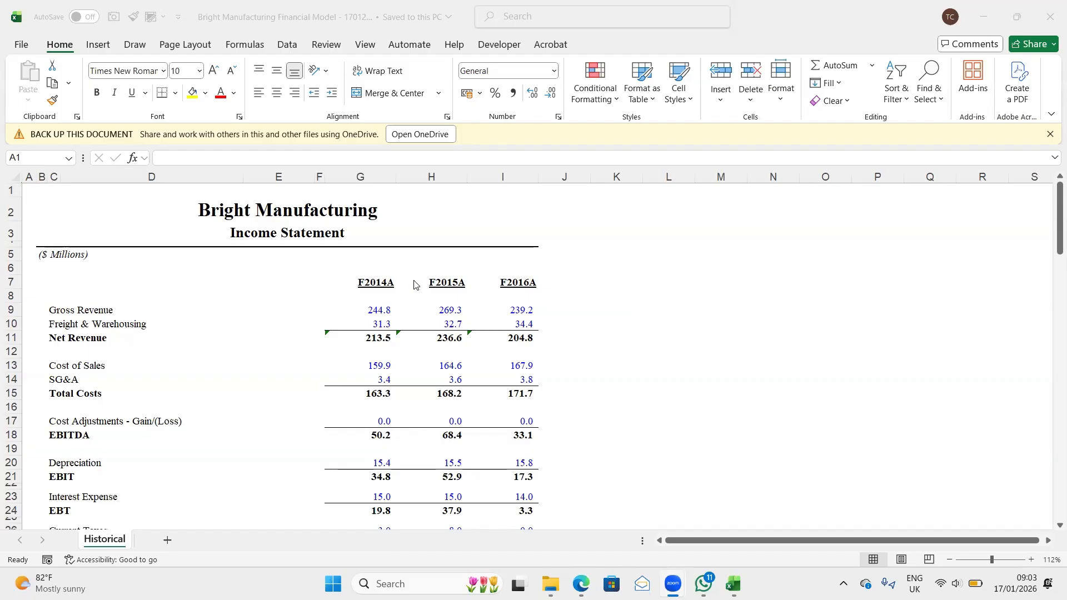
- Examine the historical income statement, cash flow statement and balance sheet on the Historical sheet
{"action": "scroll", "coordinate": [414, 285], "scroll_direction": "down", "scroll_amount": 1}
{"action": "scroll", "coordinate": [414, 285], "scroll_direction": "up", "scroll_amount": 1}
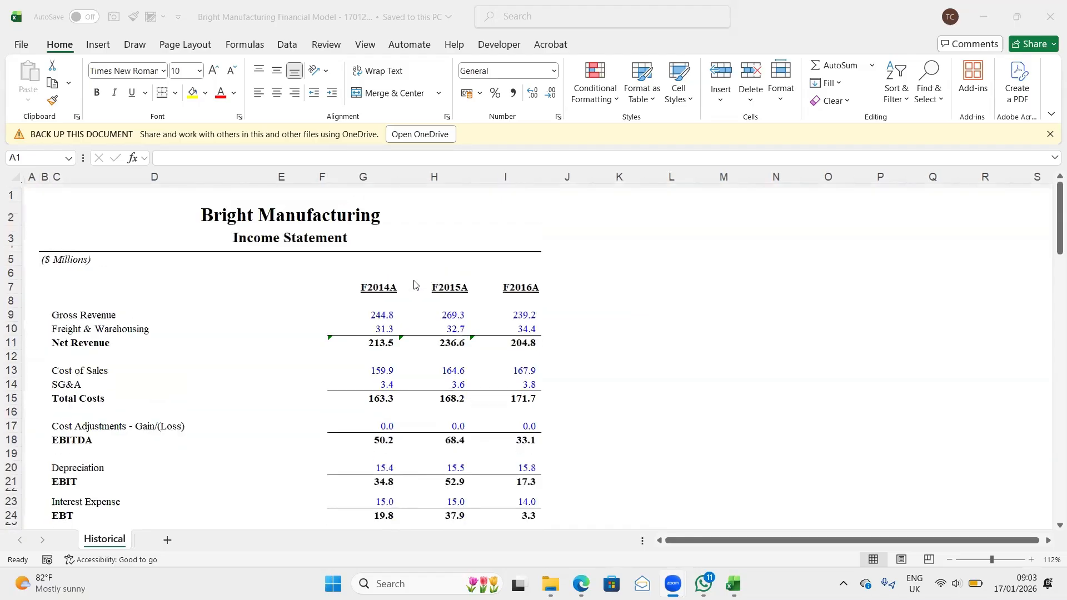
{"action": "scroll", "coordinate": [414, 284], "scroll_direction": "down", "scroll_amount": 1}
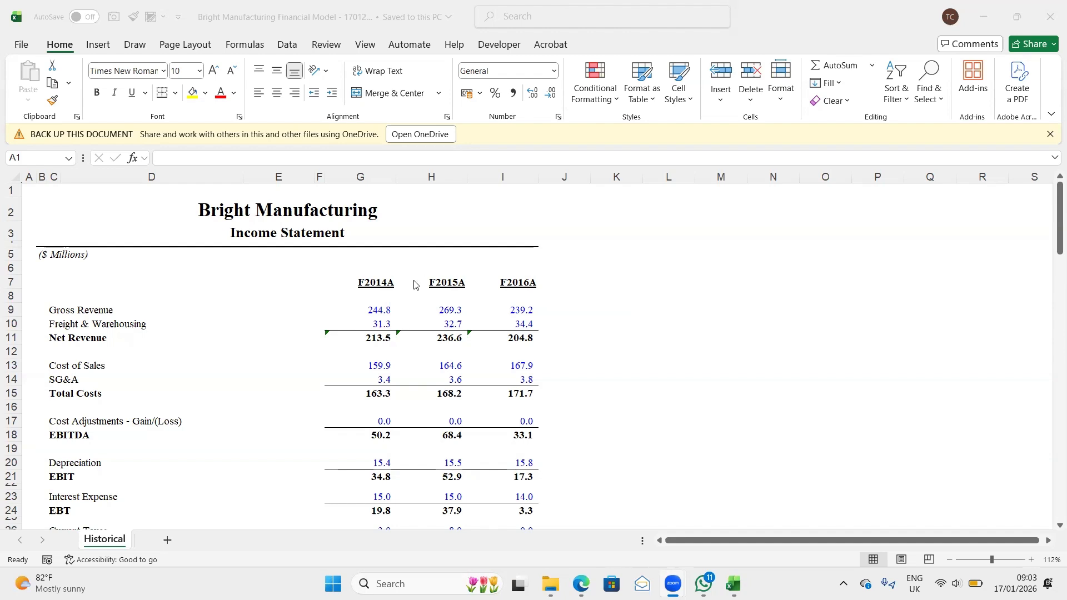
{"action": "scroll", "coordinate": [414, 285], "scroll_direction": "down", "scroll_amount": 1}
{"action": "scroll", "coordinate": [414, 284], "scroll_direction": "up", "scroll_amount": 1}
{"action": "scroll", "coordinate": [414, 285], "scroll_direction": "down", "scroll_amount": 1}
{"action": "scroll", "coordinate": [414, 285], "scroll_direction": "up", "scroll_amount": 1}
{"action": "scroll", "coordinate": [414, 285], "scroll_direction": "down", "scroll_amount": 2}
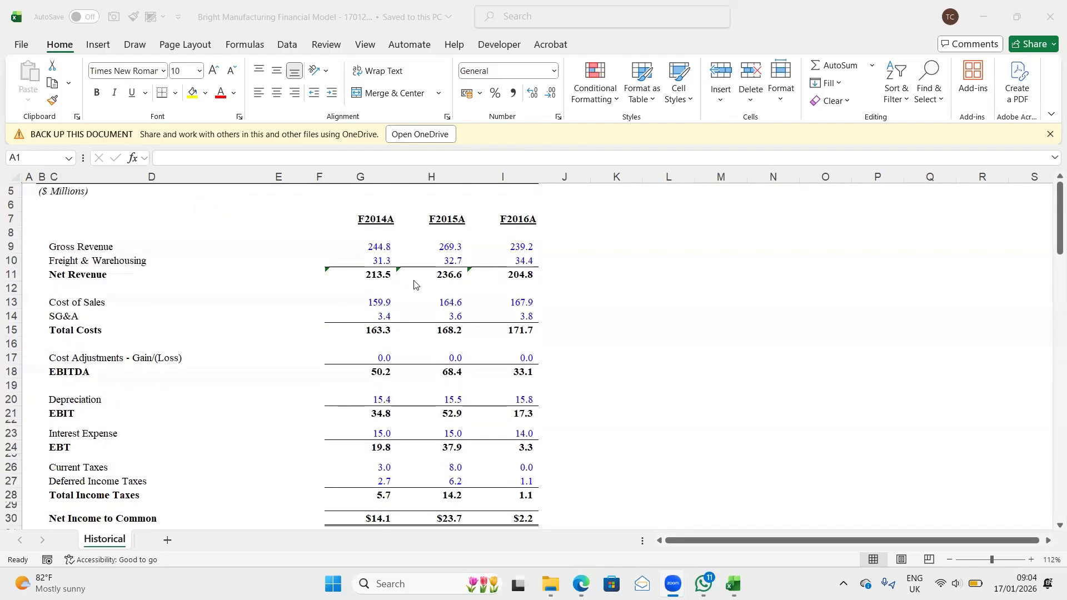
{"action": "scroll", "coordinate": [414, 285], "scroll_direction": "down", "scroll_amount": 18}
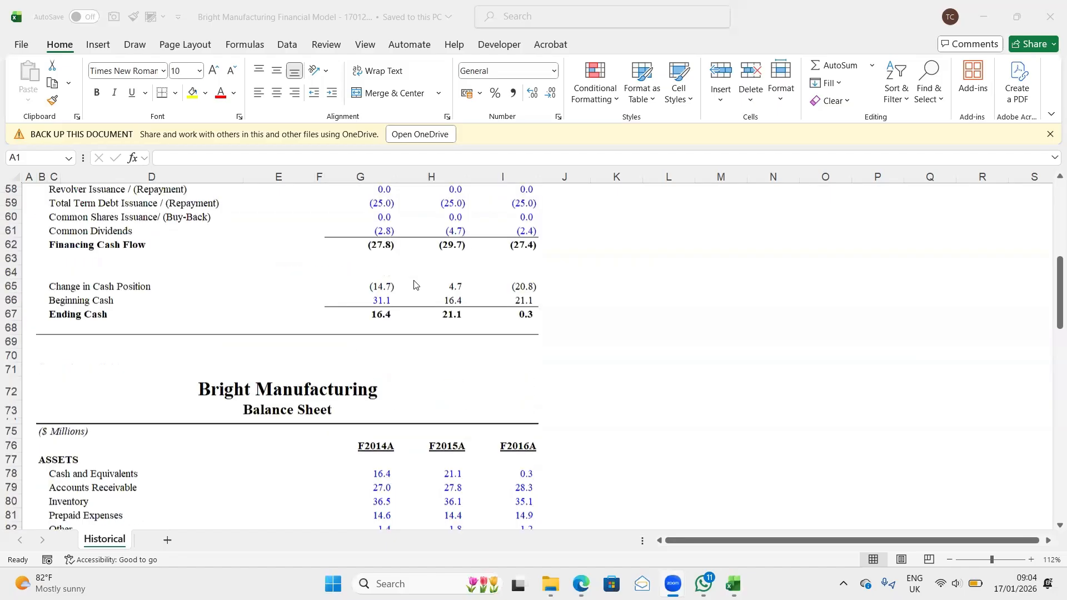
{"action": "scroll", "coordinate": [414, 284], "scroll_direction": "down", "scroll_amount": 5}
{"action": "scroll", "coordinate": [414, 285], "scroll_direction": "up", "scroll_amount": 9}
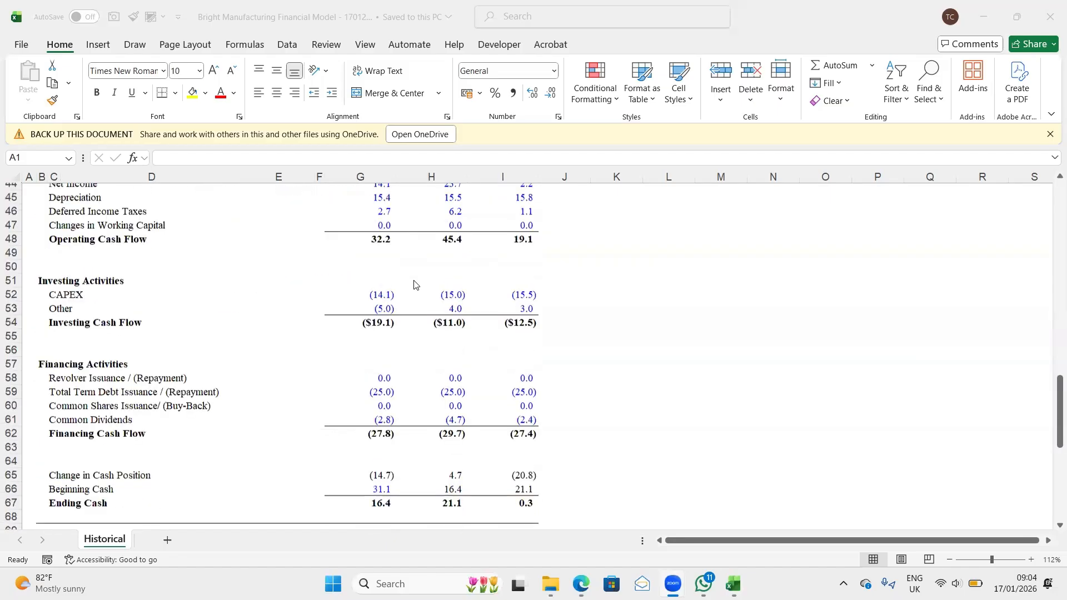
{"action": "scroll", "coordinate": [414, 284], "scroll_direction": "up", "scroll_amount": 14}
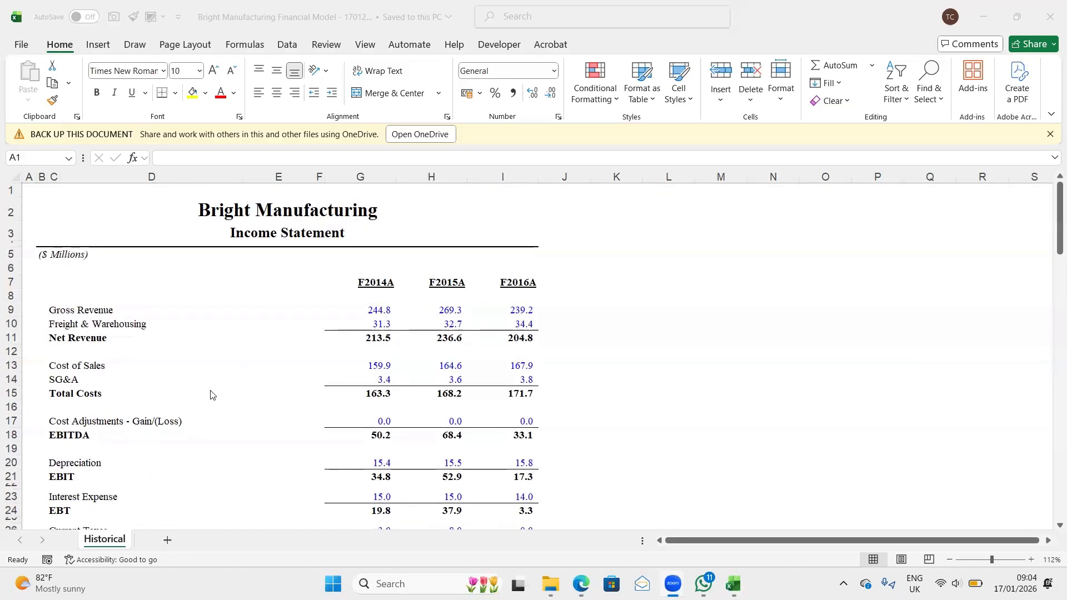
- Add a new worksheet after Historical and enter the heading "Sections of a Financial Model" in cell B2
{"action": "left_click", "coordinate": [166, 540]}
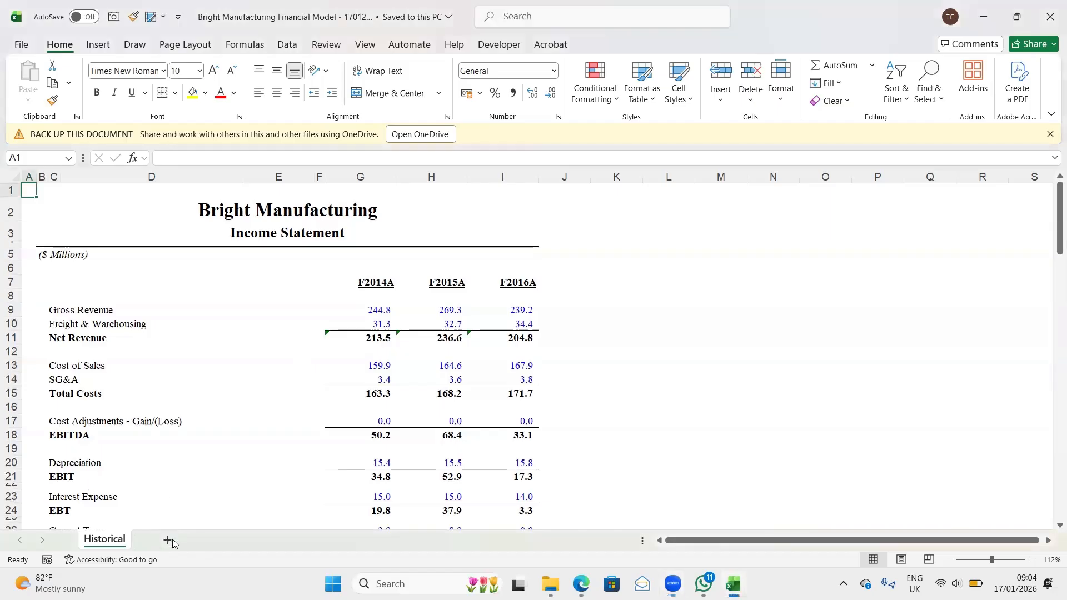
{"action": "left_click", "coordinate": [168, 540]}
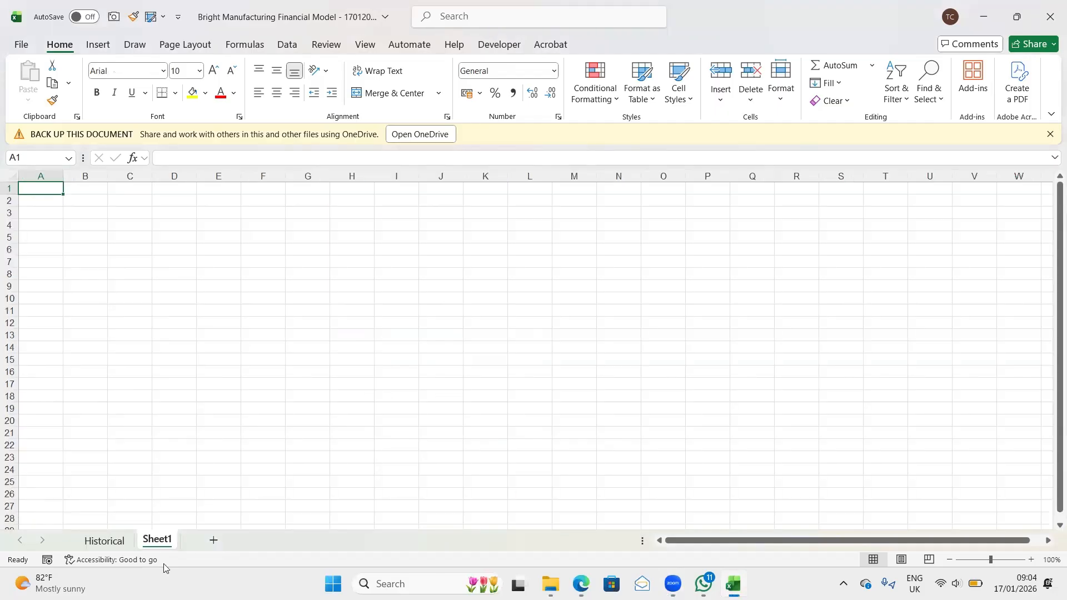
{"action": "left_click", "coordinate": [67, 207]}
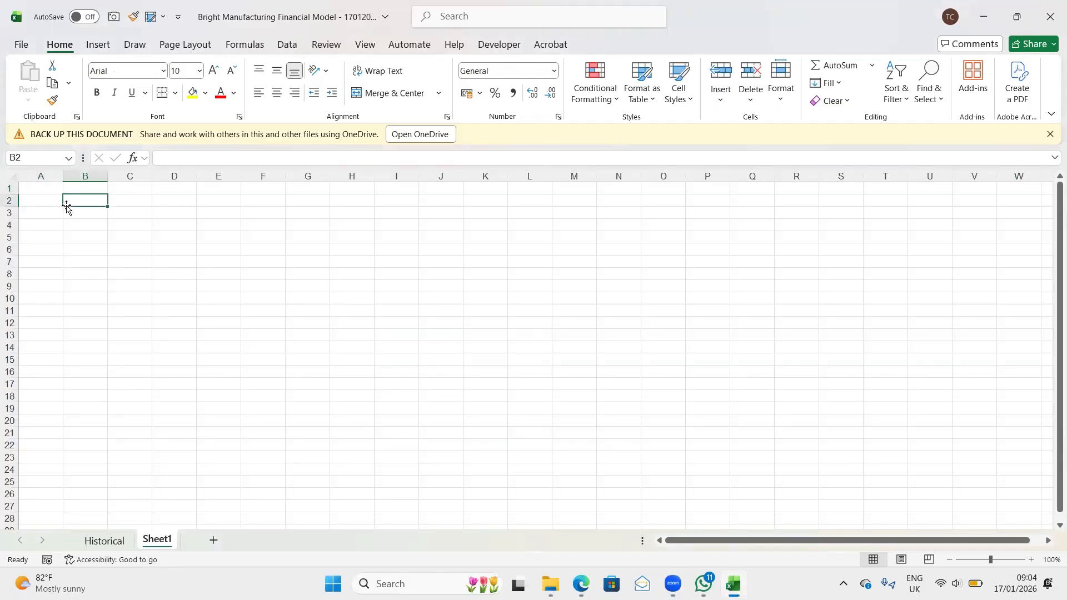
{"action": "type", "text": "Se"}
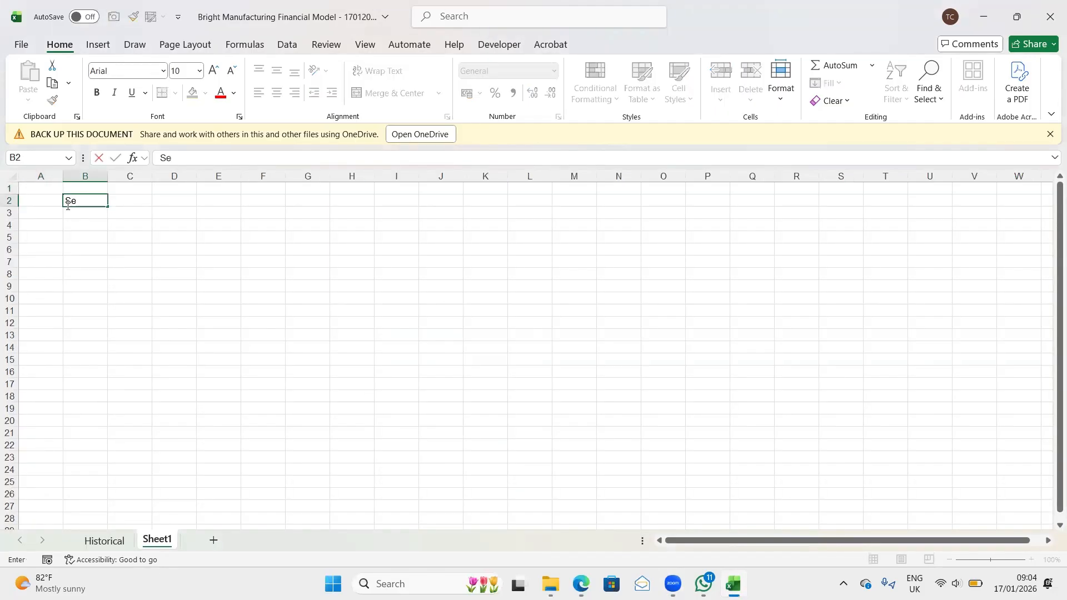
{"action": "type", "text": "ctions of a Financ"}
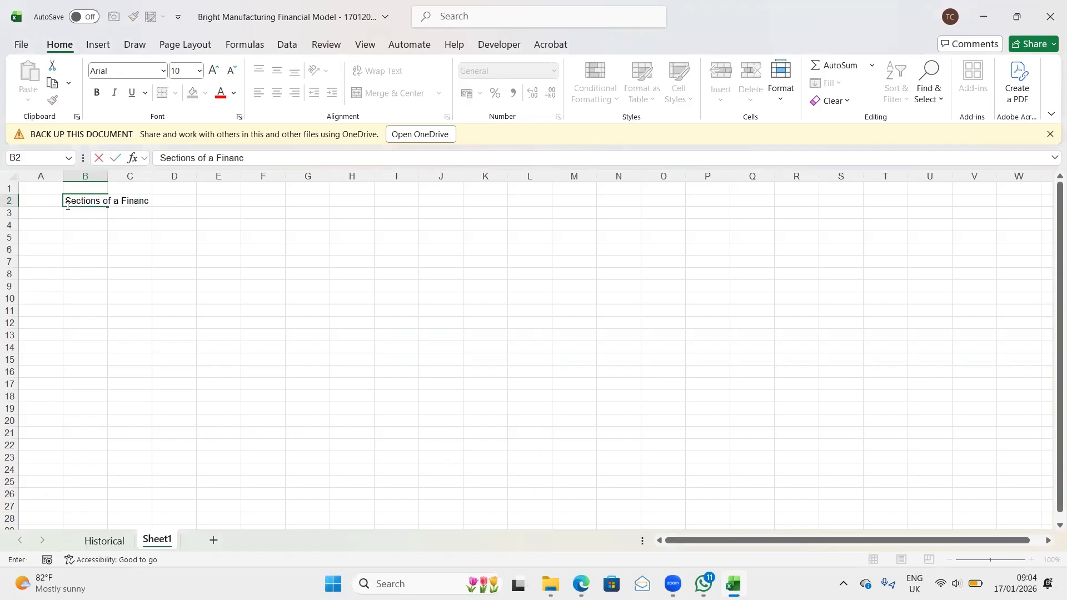
{"action": "type", "text": "ial Model"}
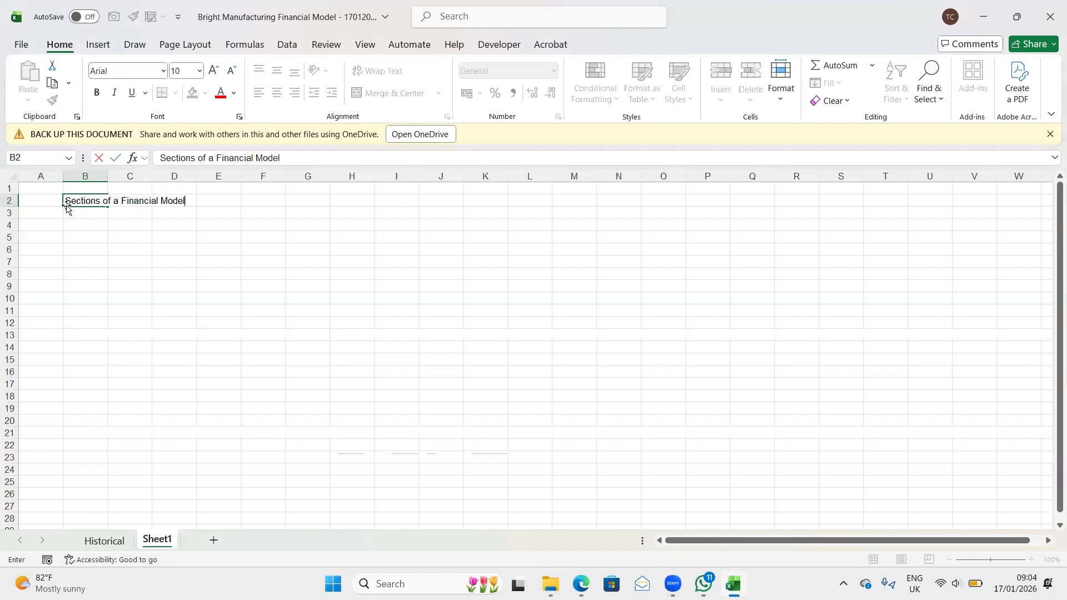
{"action": "key", "text": "Return"}
- Make the "Sections of a Financial Model" heading in B2 bold and underlined
{"action": "key", "text": "Up"}
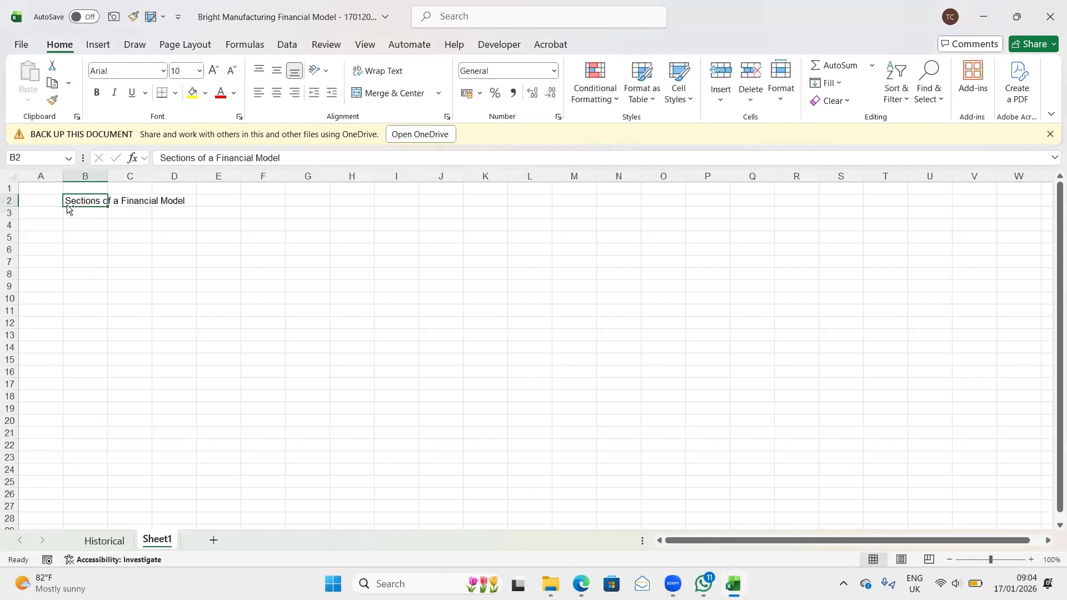
{"action": "key", "text": "ctrl+b"}
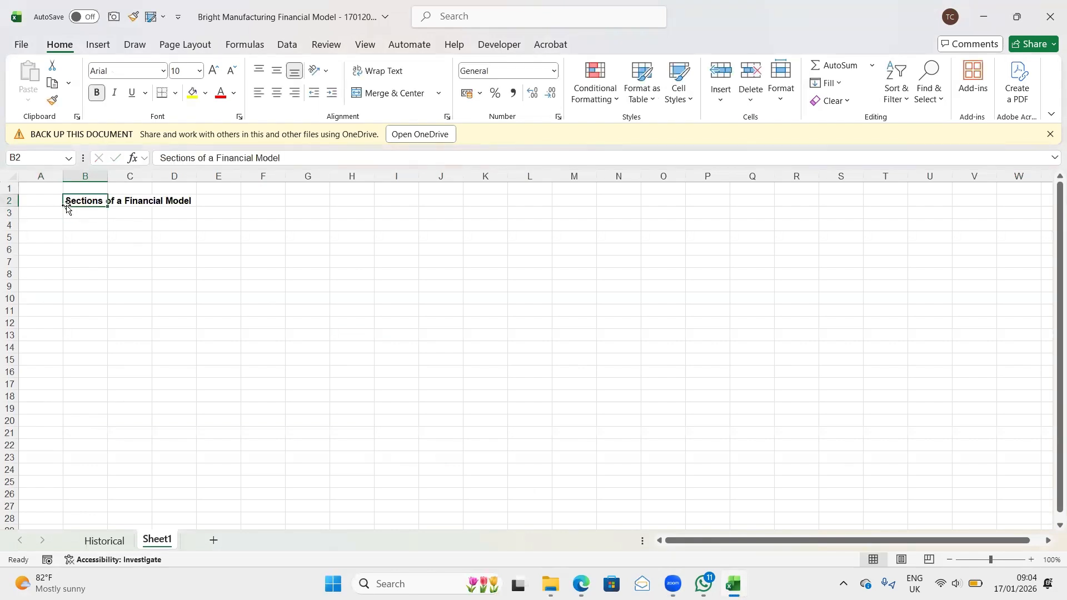
{"action": "key", "text": "ctrl+u"}
{"action": "key", "text": "Return"}
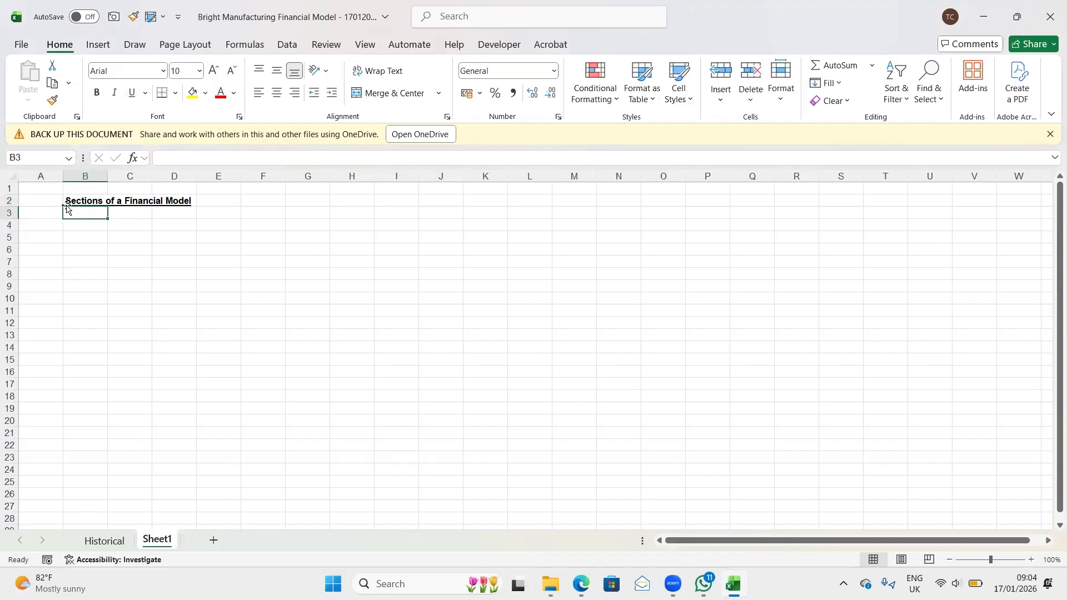
- Enter "1. Front Section" in cell B4, leaving one blank row below the heading
{"action": "key", "text": "Down"}
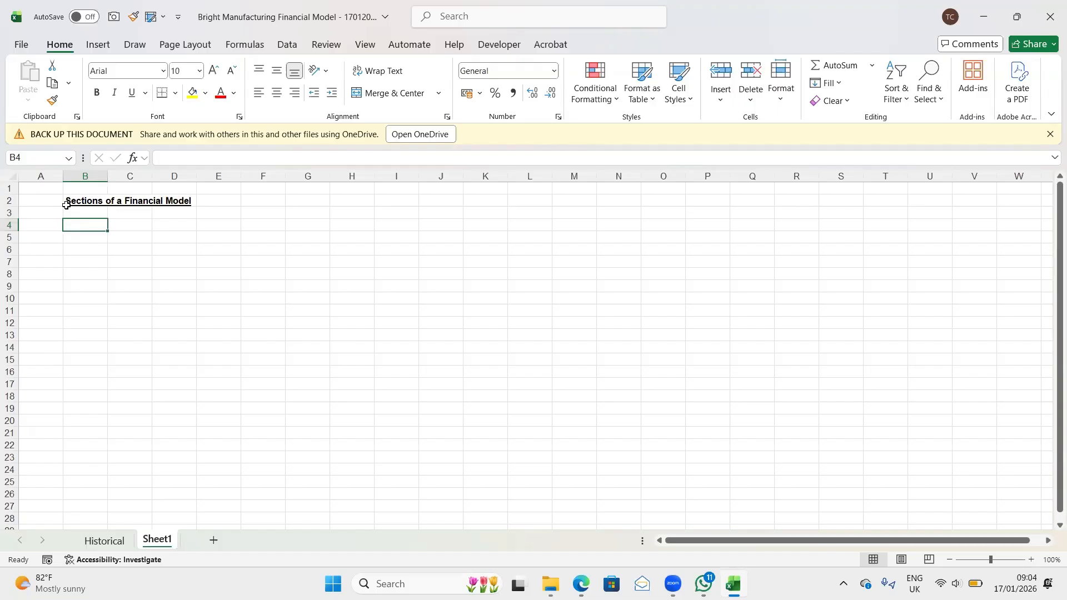
{"action": "type", "text": "1"}
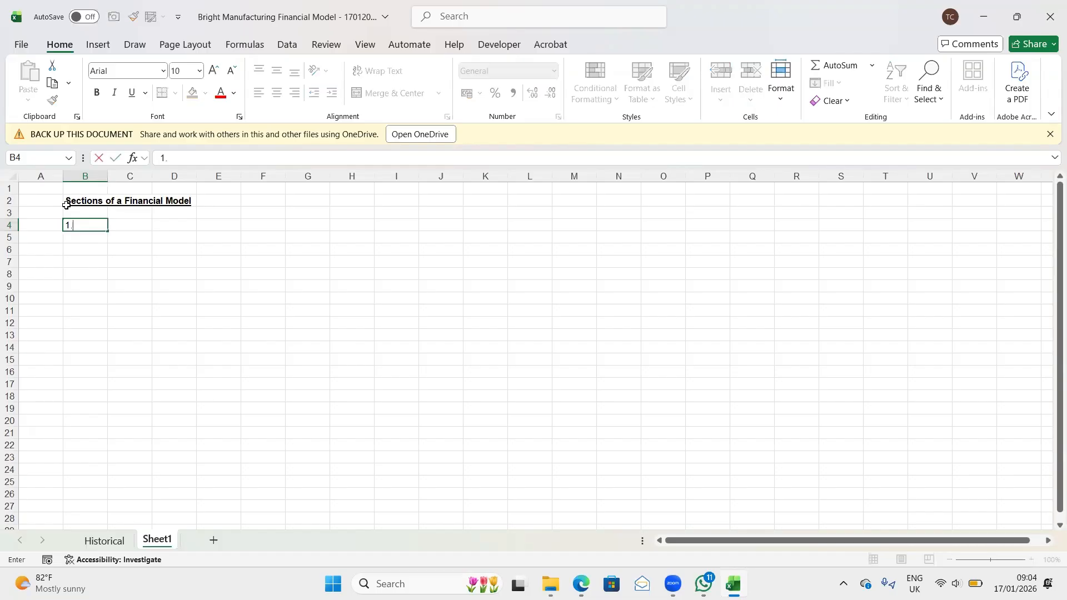
{"action": "type", "text": ". Front Section"}
{"action": "key", "text": "Return"}
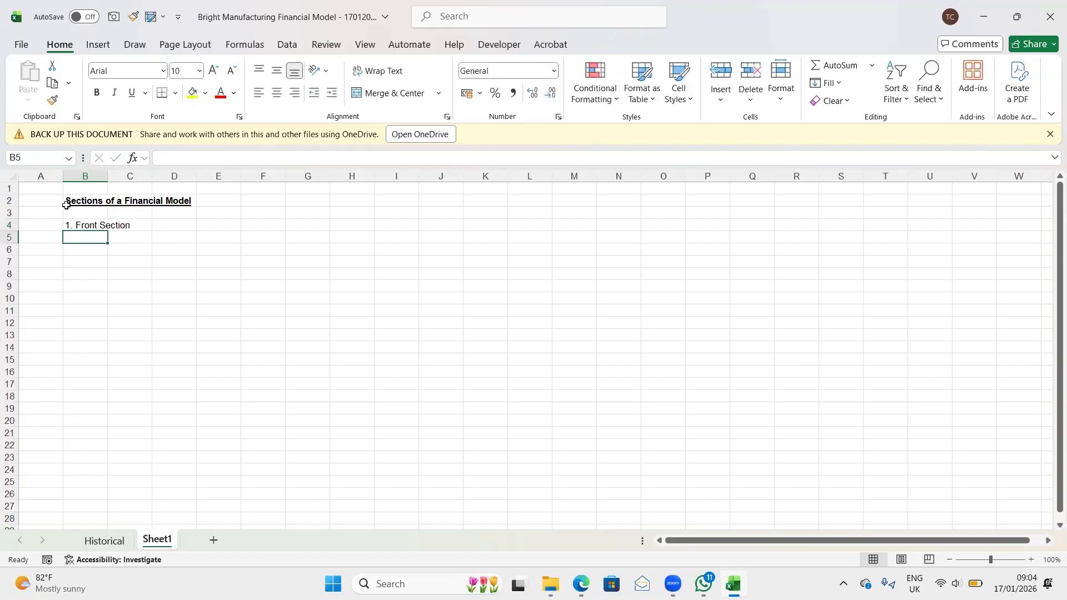
- Enter "2. The Engine" in cell B6, leaving one blank row below the first section
{"action": "key", "text": "Return"}
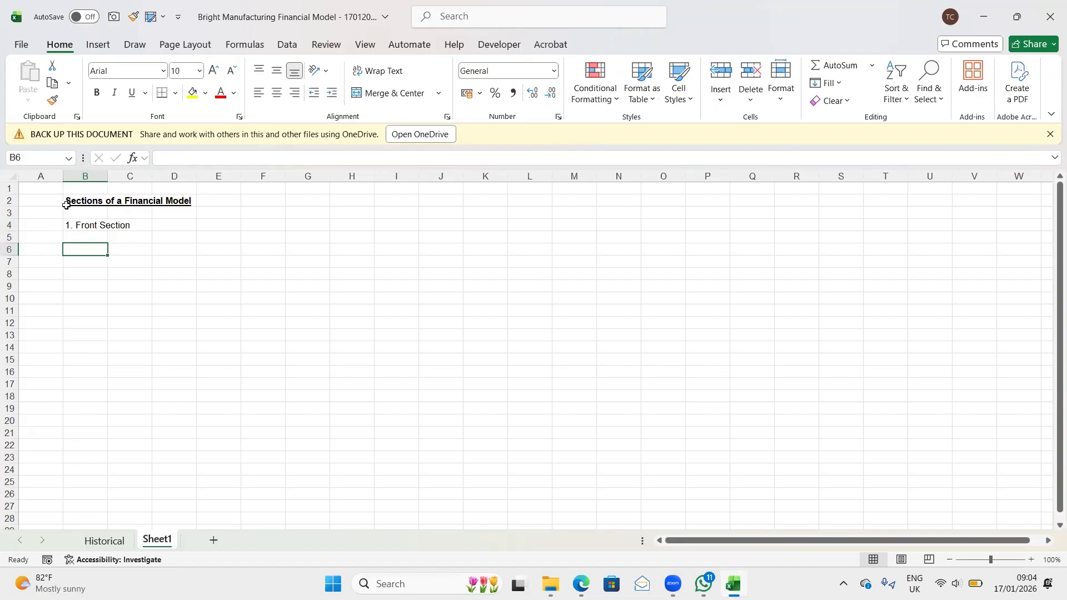
{"action": "type", "text": "2"}
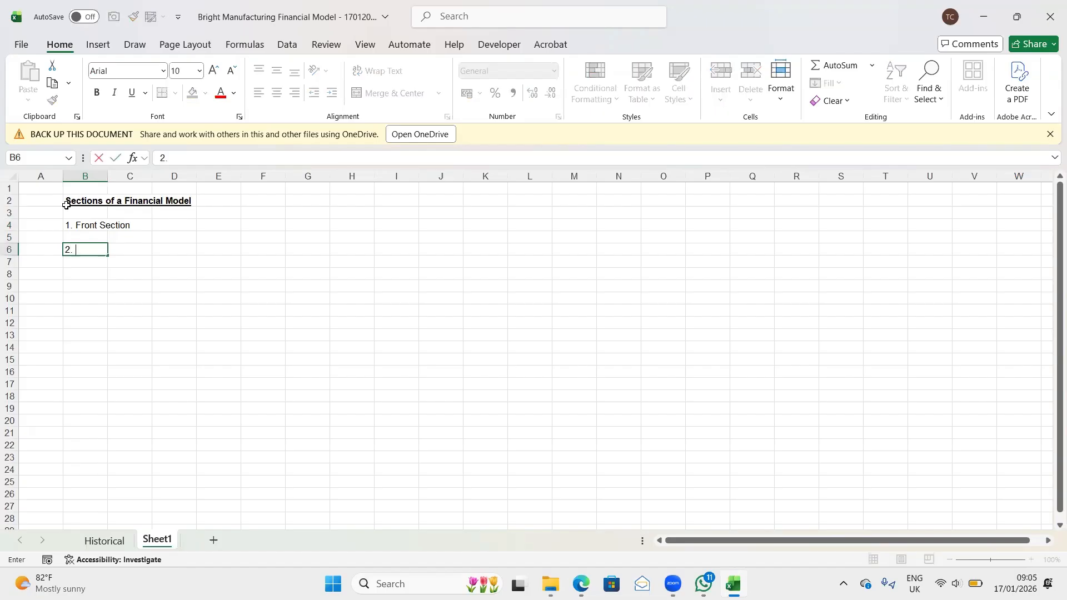
{"action": "type", "text": ". The Engine"}
{"action": "key", "text": "Return"}
{"action": "key", "text": "Return"}
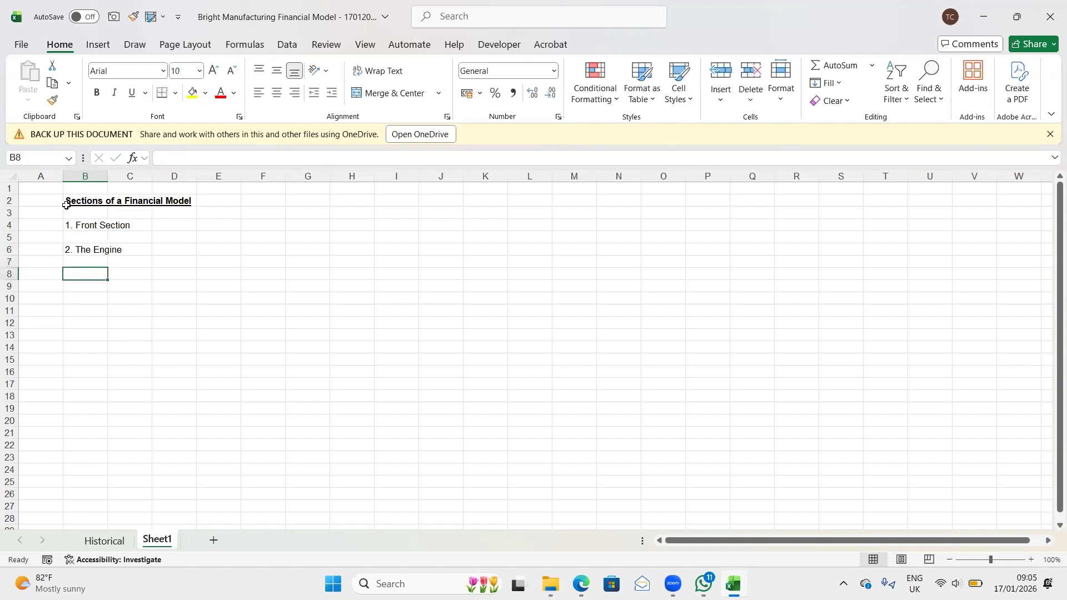
- Enter "3. Output Calculations" in cell B8, leaving one blank row below the second section
{"action": "type", "text": "3"}
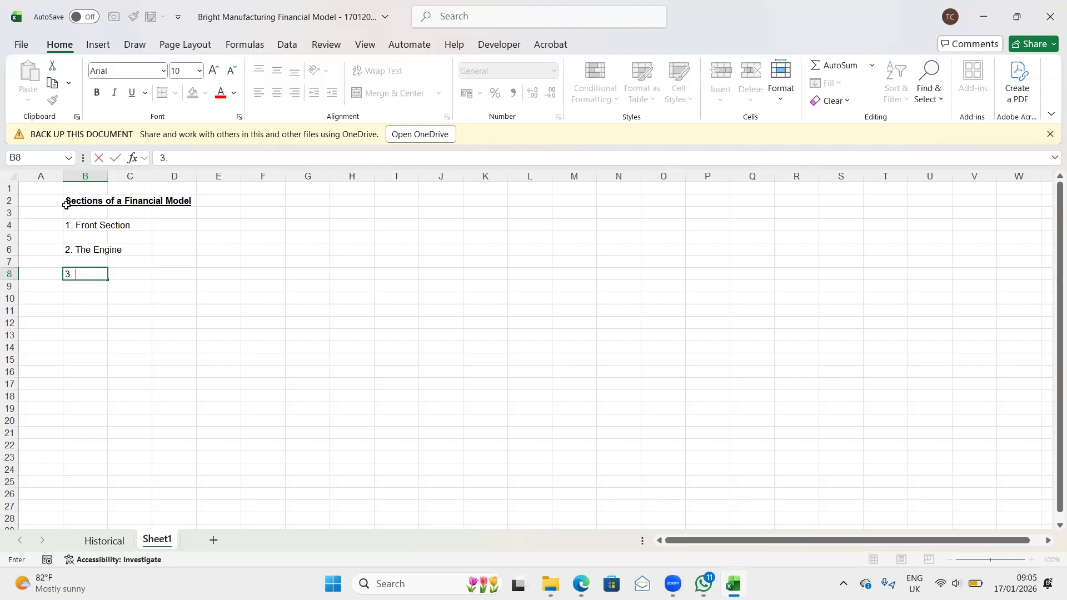
{"action": "type", "text": ". Output Calcula"}
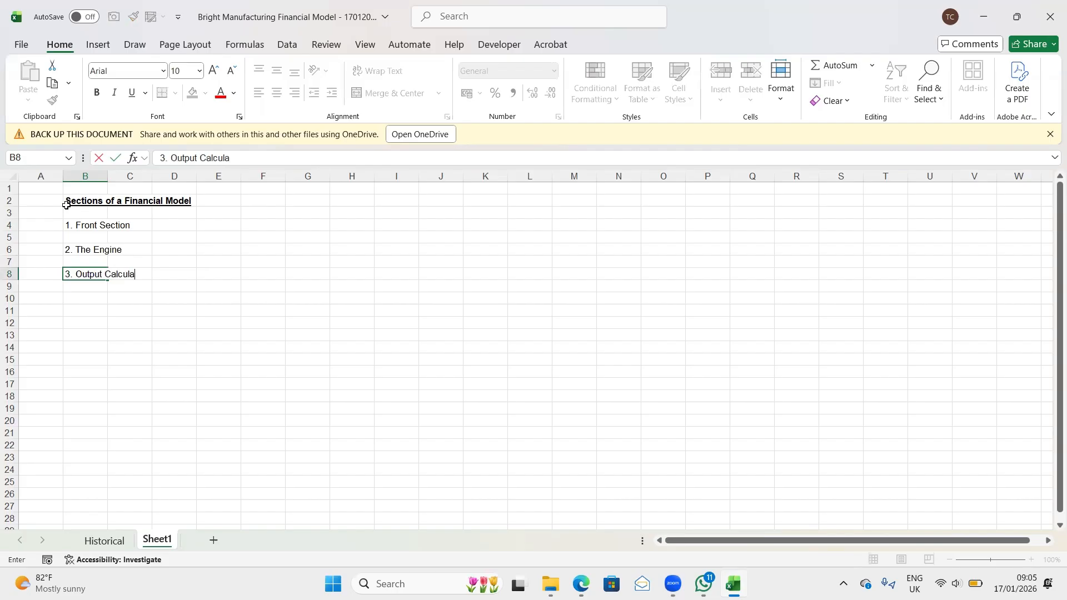
{"action": "type", "text": "tions"}
{"action": "key", "text": "Return"}
- Insert two blank rows above "2. The Engine" to make room for details of the Front Section
{"action": "key", "text": "Up"}
{"action": "key", "text": "Up"}
{"action": "key", "text": "Up"}
{"action": "key", "text": "Up"}
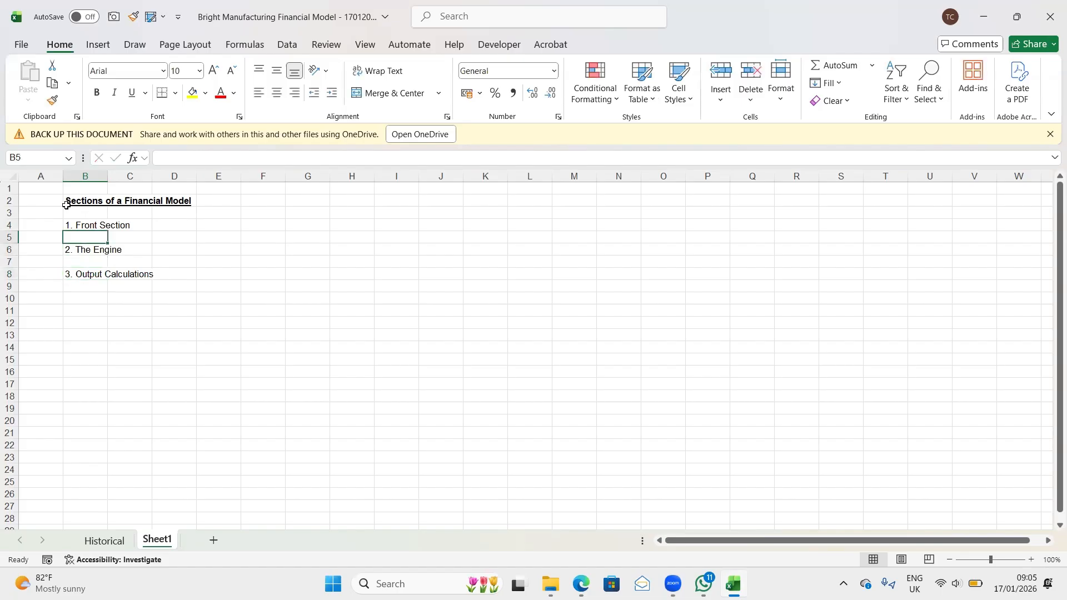
{"action": "key", "text": "Down"}
{"action": "key", "text": "shift+space"}
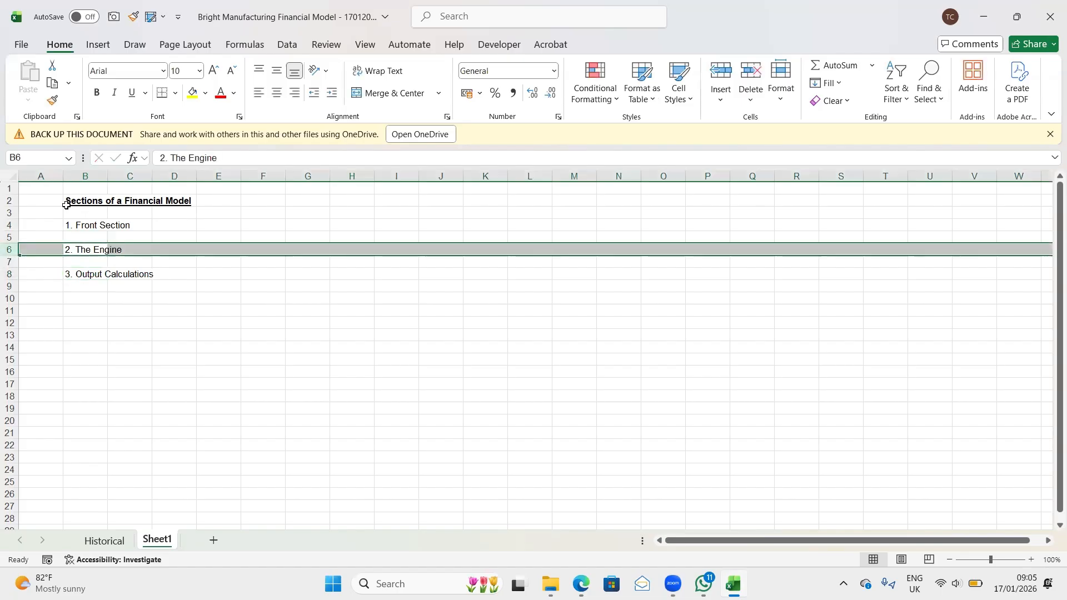
{"action": "key", "text": "ctrl+shift+plus"}
{"action": "key", "text": "ctrl+shift+plus"}
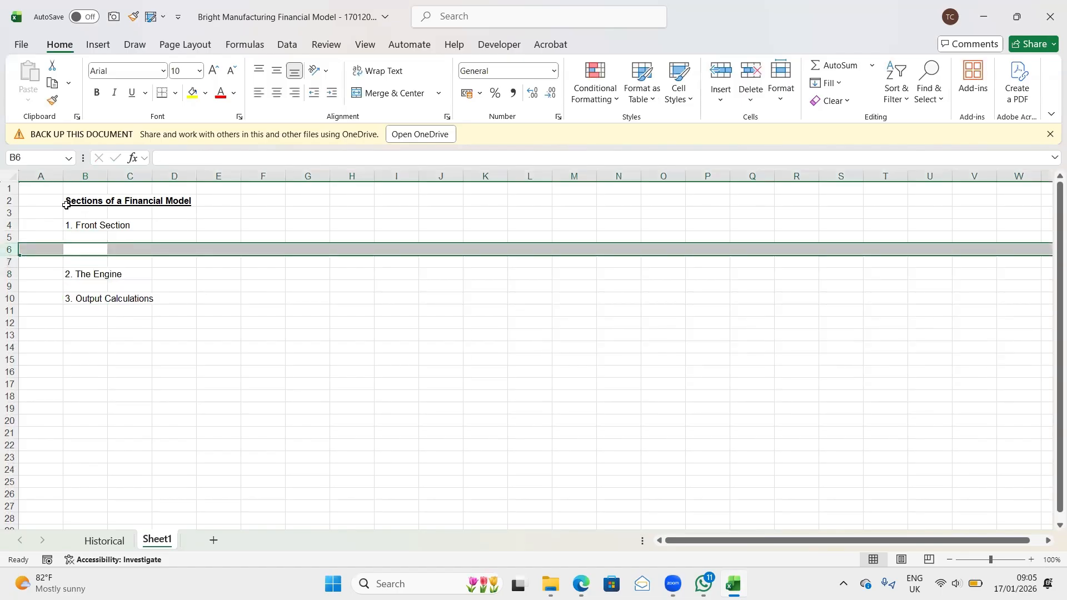
- Enter "- Cover Page, Executive Summary, Assumptions, Scenarios" in cell B5 beneath "1. Front Section"
{"action": "key", "text": "Up"}
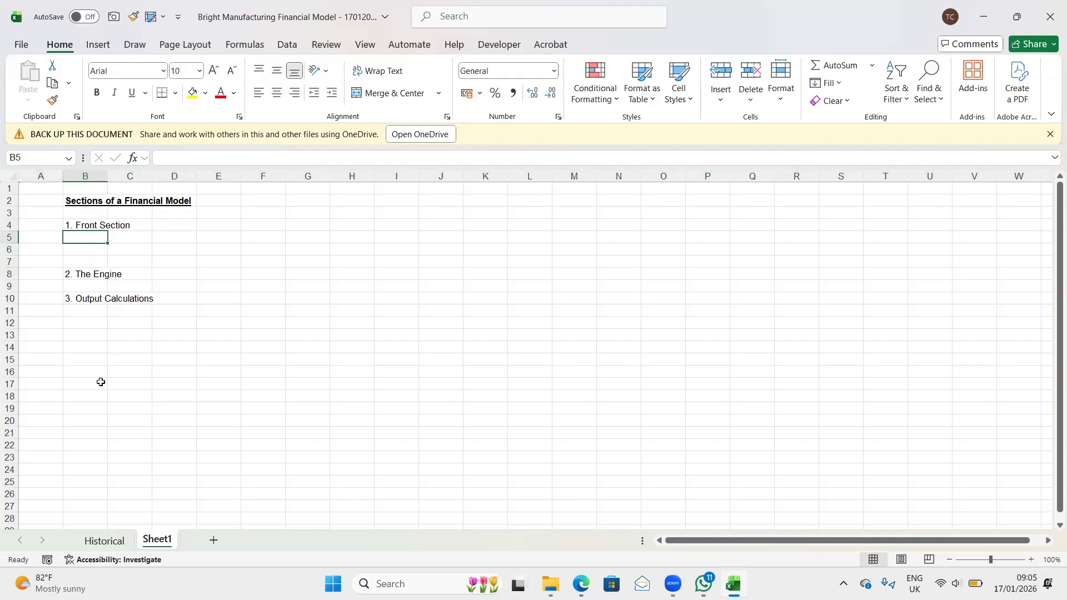
{"action": "type", "text": "-"}
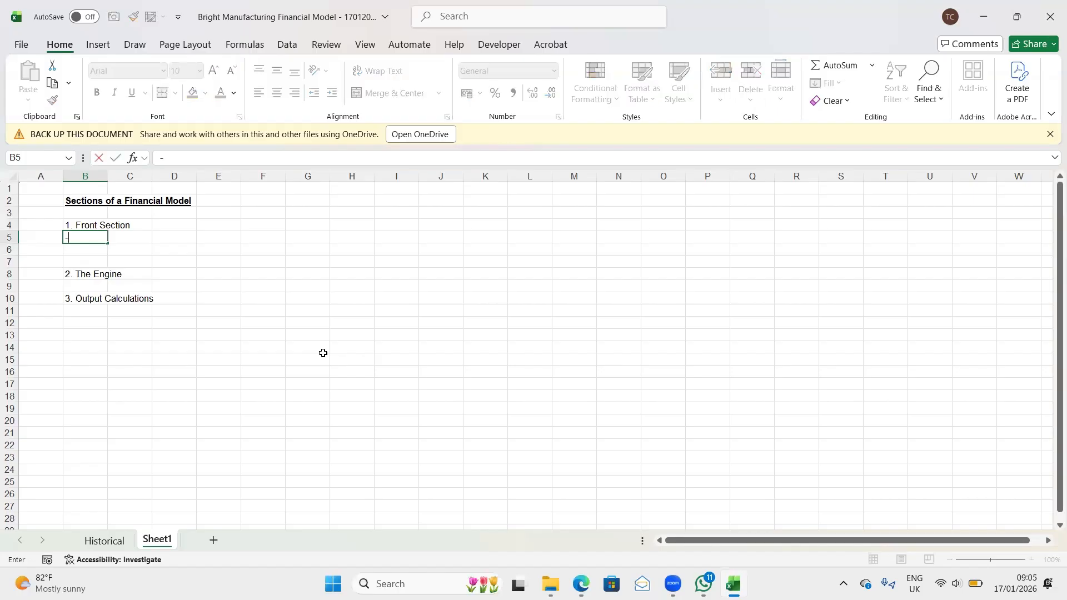
{"action": "type", "text": " C"}
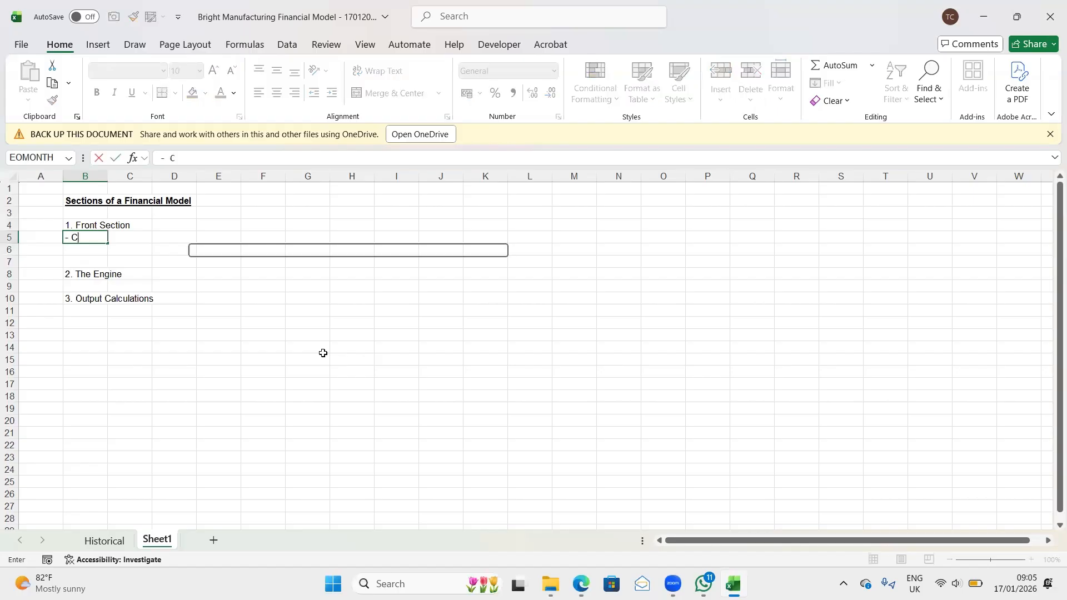
{"action": "type", "text": "over Page"}
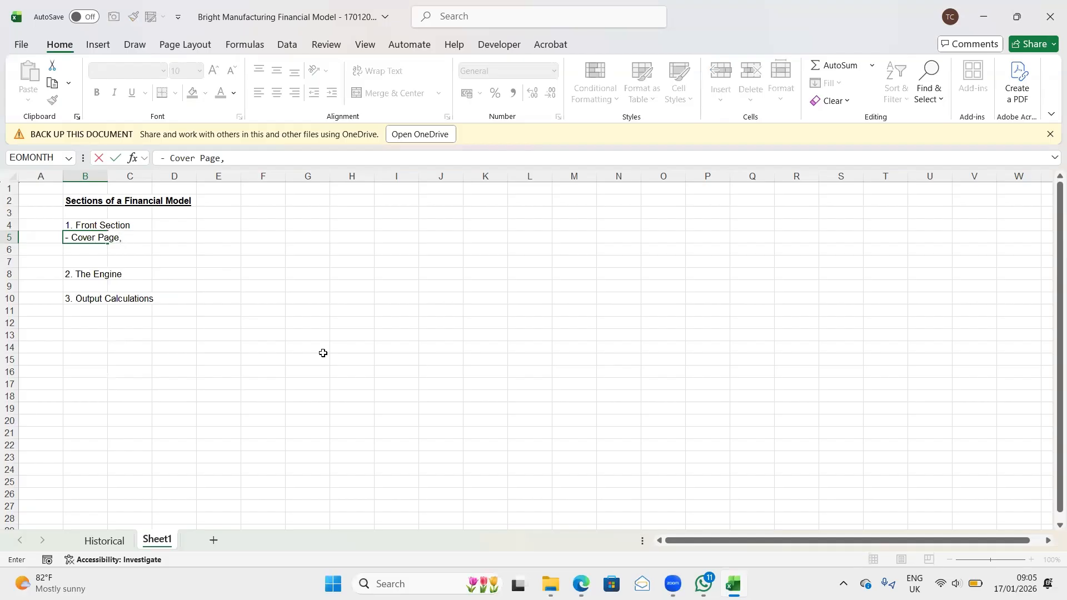
{"action": "type", "text": ", E"}
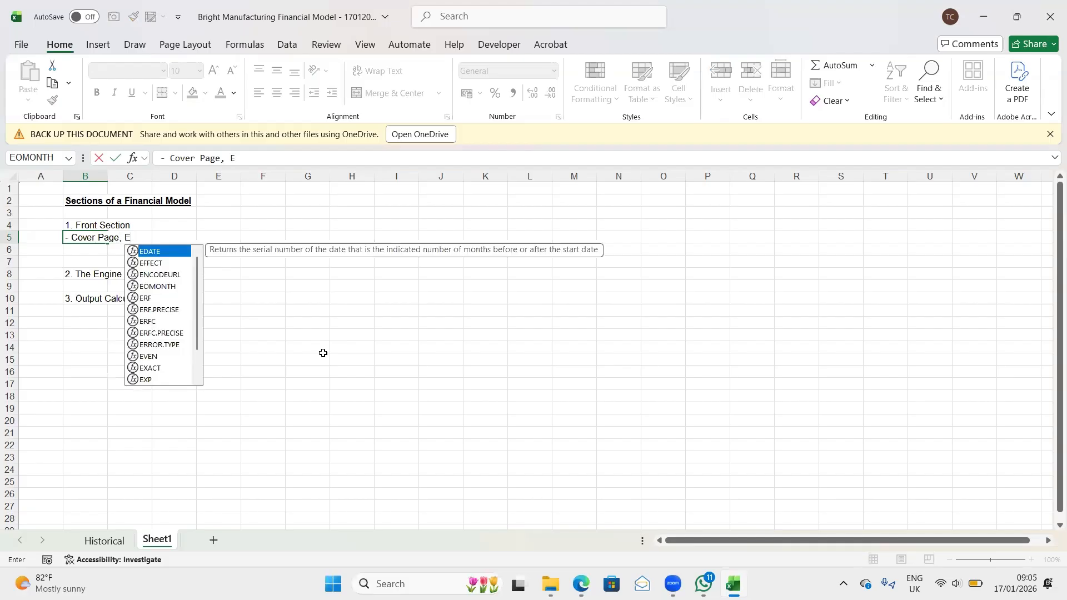
{"action": "type", "text": "xecutive "}
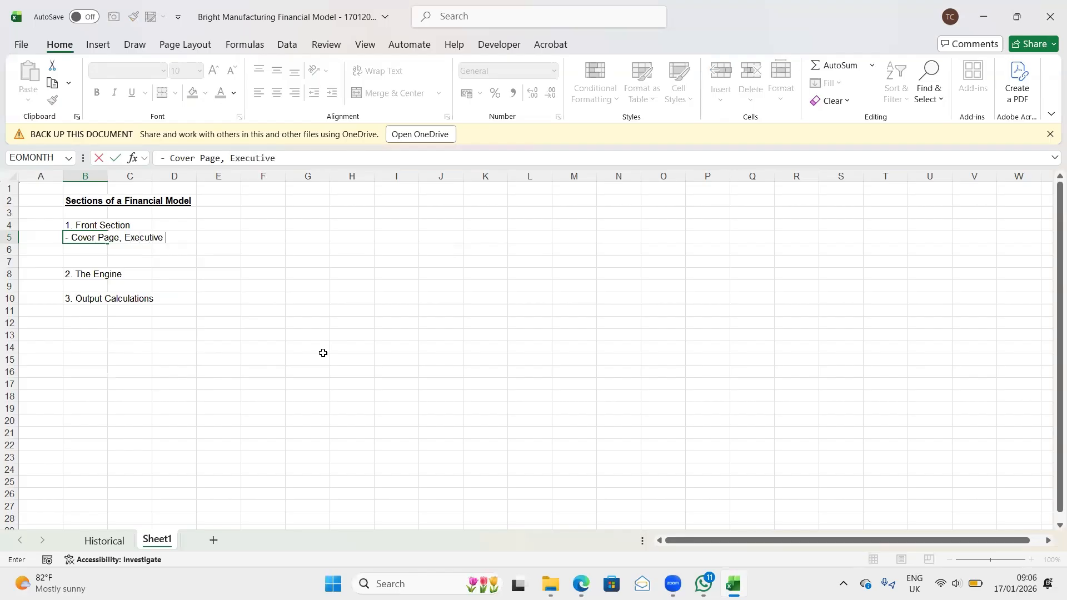
{"action": "type", "text": "Summary, Assum"}
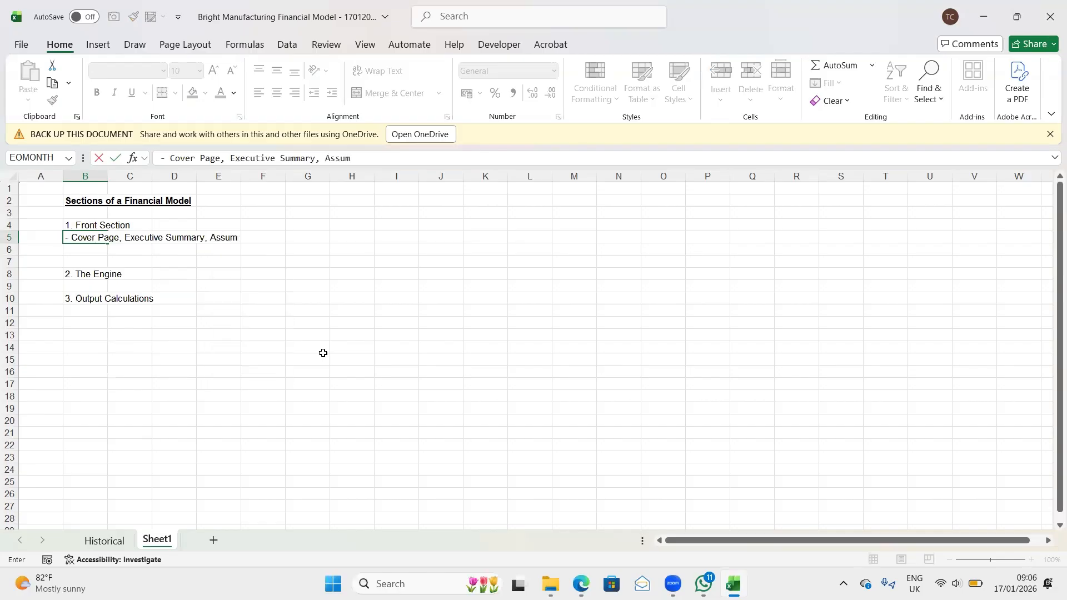
{"action": "type", "text": "ptions,"}
{"action": "type", "text": "Scenarios"}
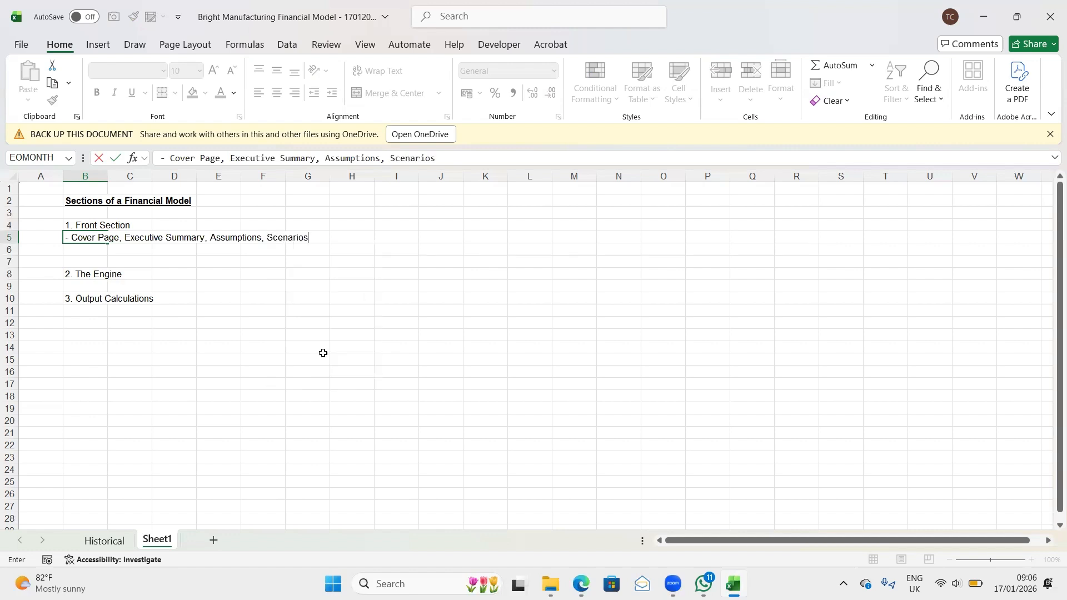
{"action": "key", "text": "Return"}
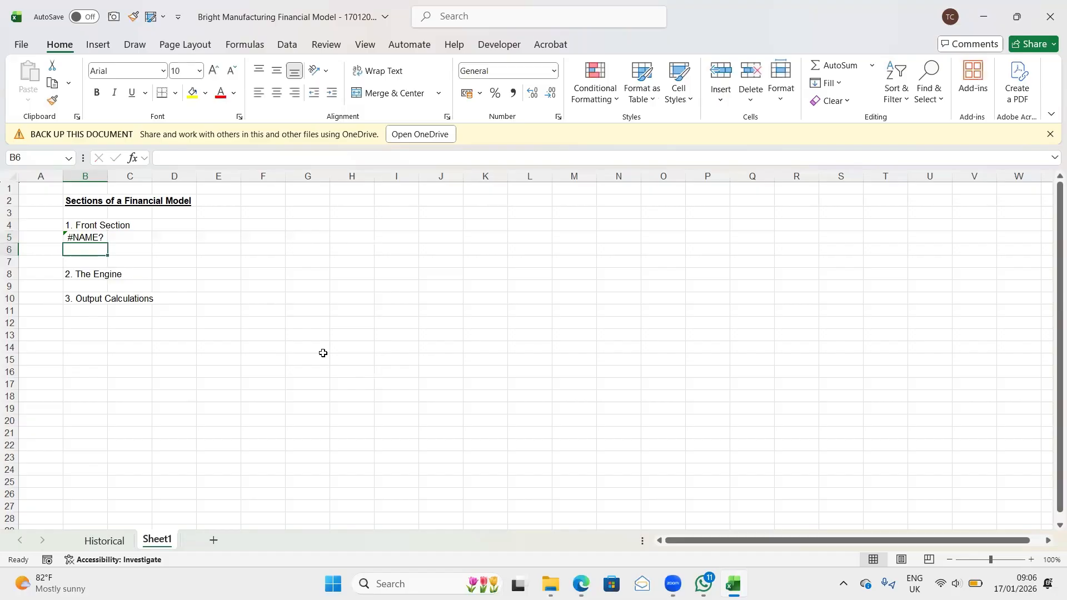
- Convert the Front Section details in B5 to plain text, replacing the leading equals sign with an apostrophe
{"action": "key", "text": "Up"}
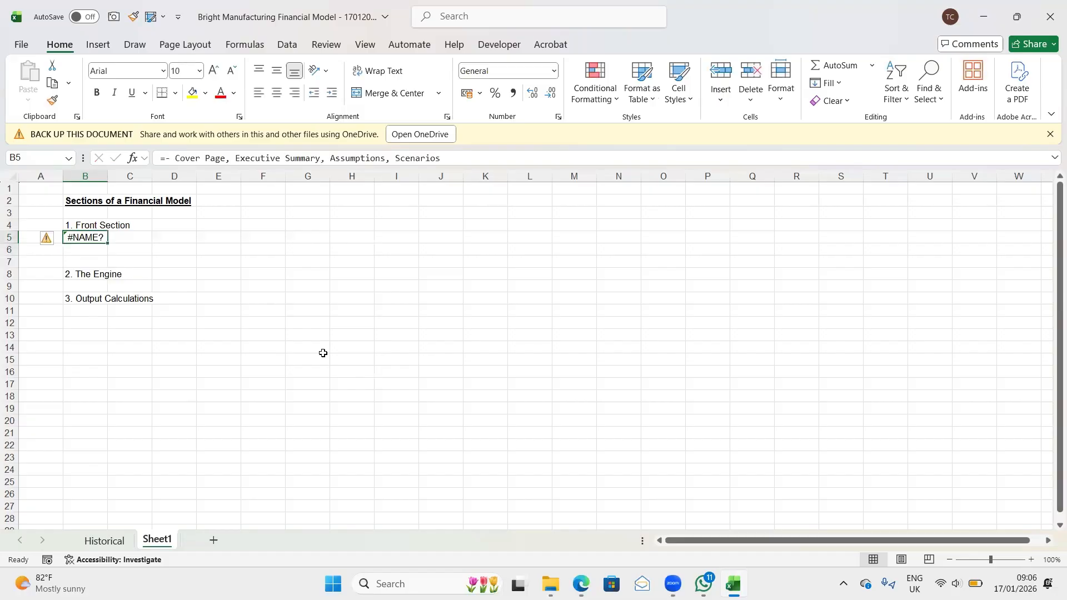
{"action": "left_click", "coordinate": [169, 157]}
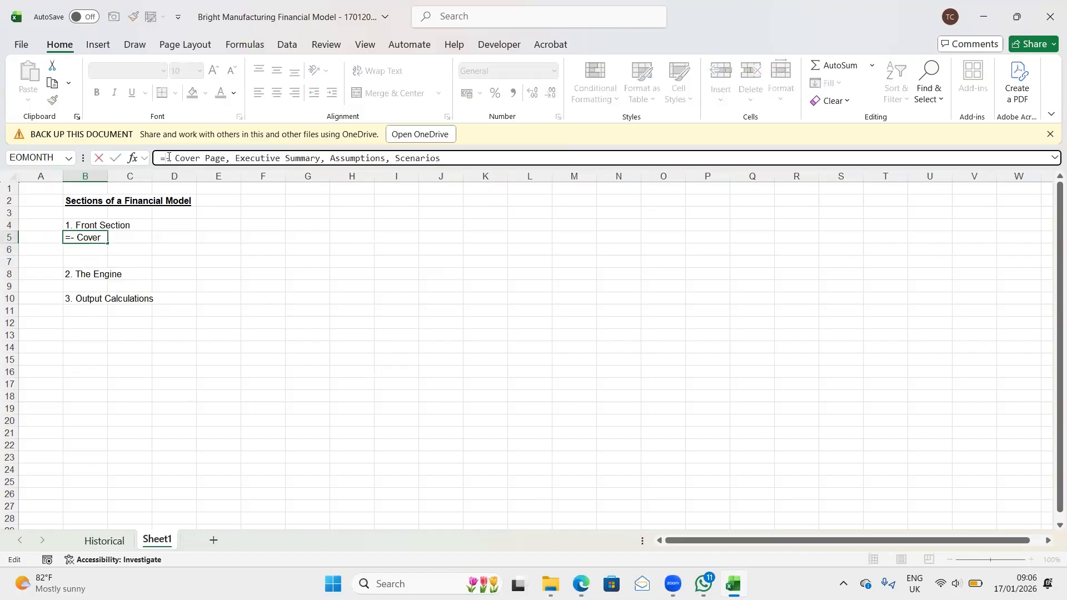
{"action": "type", "text": "'"}
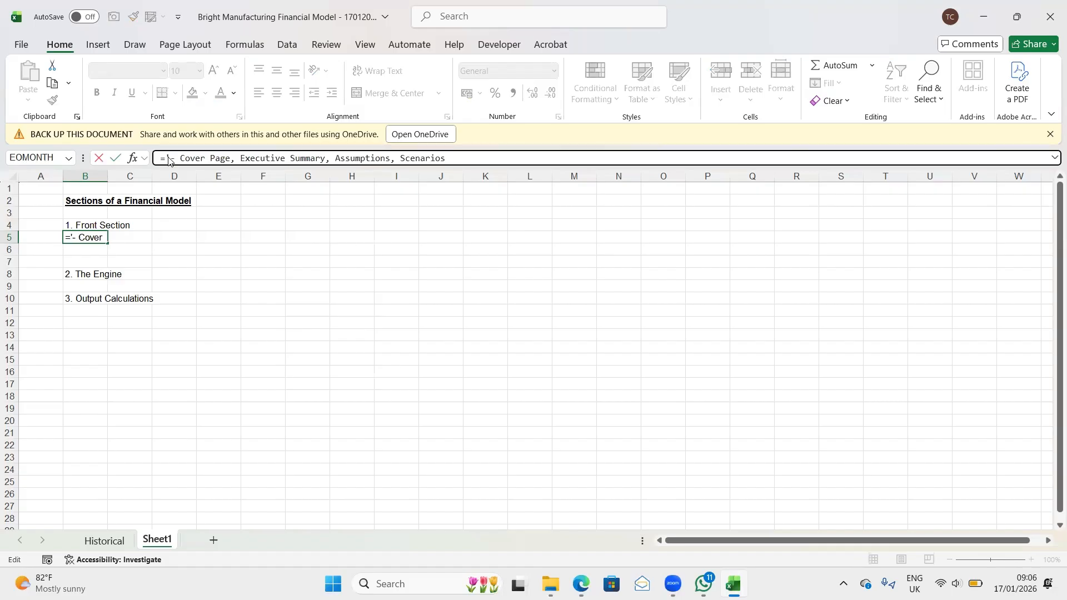
{"action": "key", "text": "Return"}
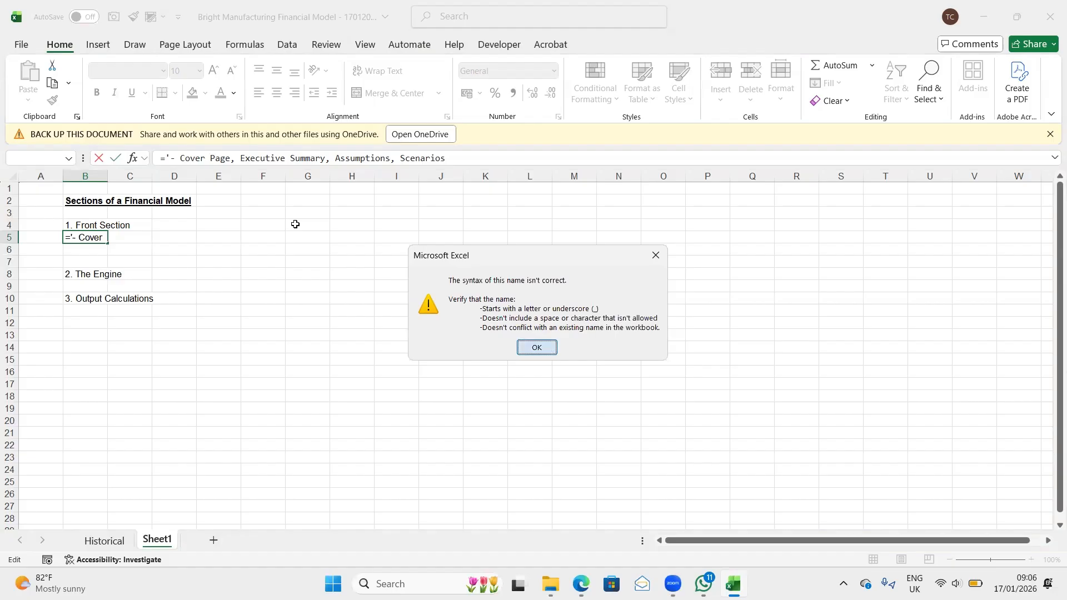
{"action": "key", "text": "Return"}
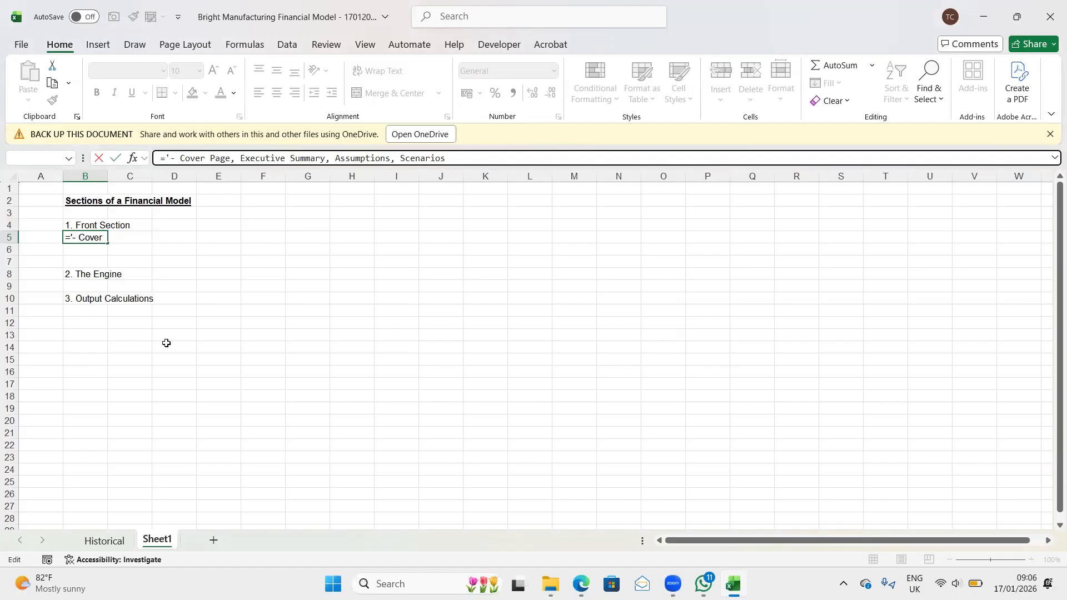
{"action": "key", "text": "BackSpace"}
{"action": "key", "text": "Return"}
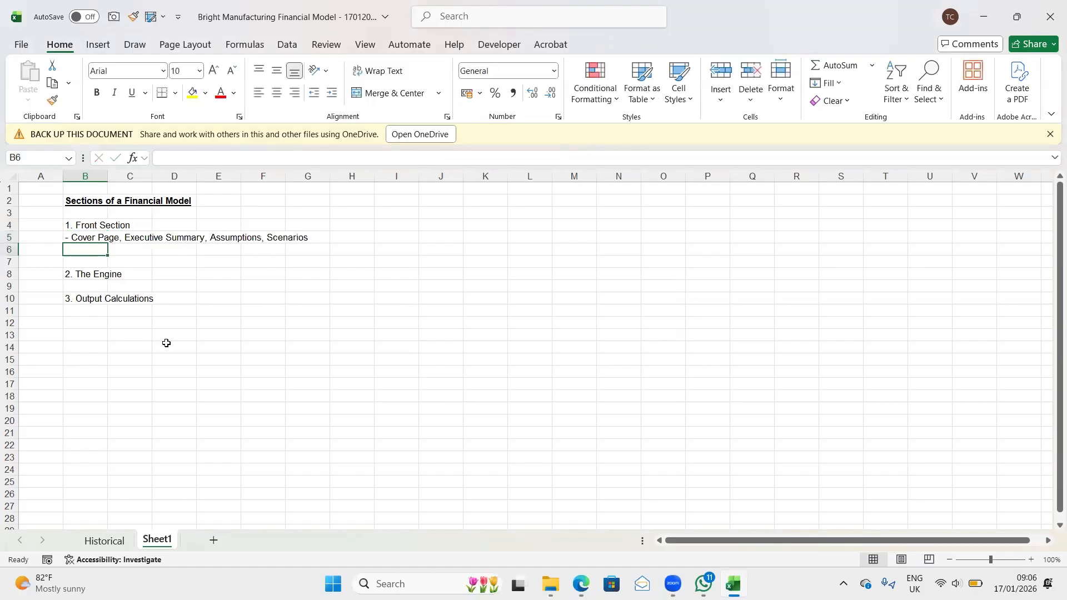
{"action": "key", "text": "Up"}
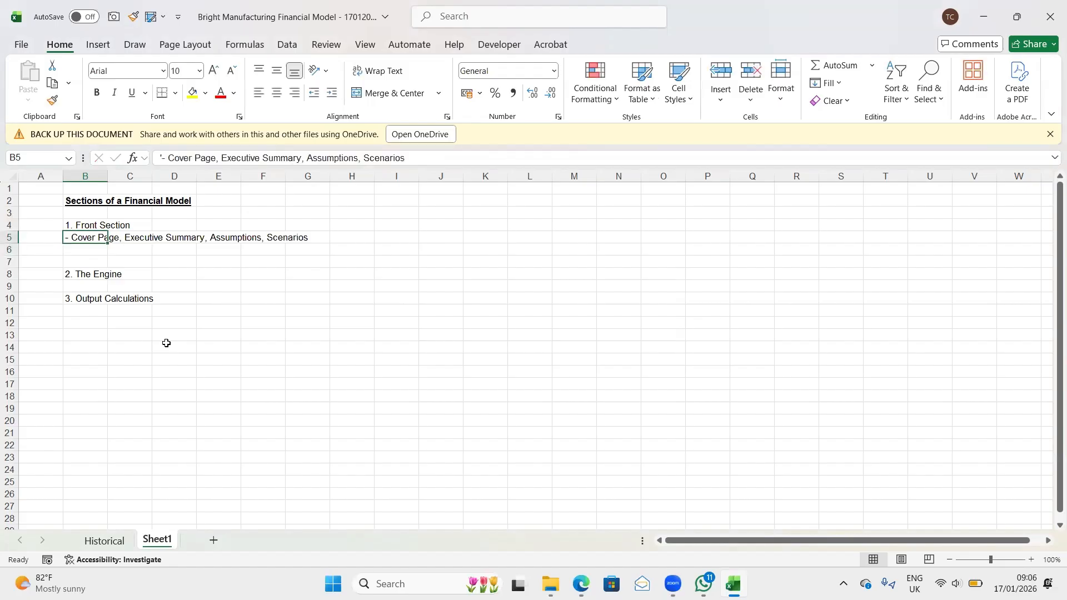
{"action": "left_click", "coordinate": [164, 160]}
{"action": "type", "text": "'"}
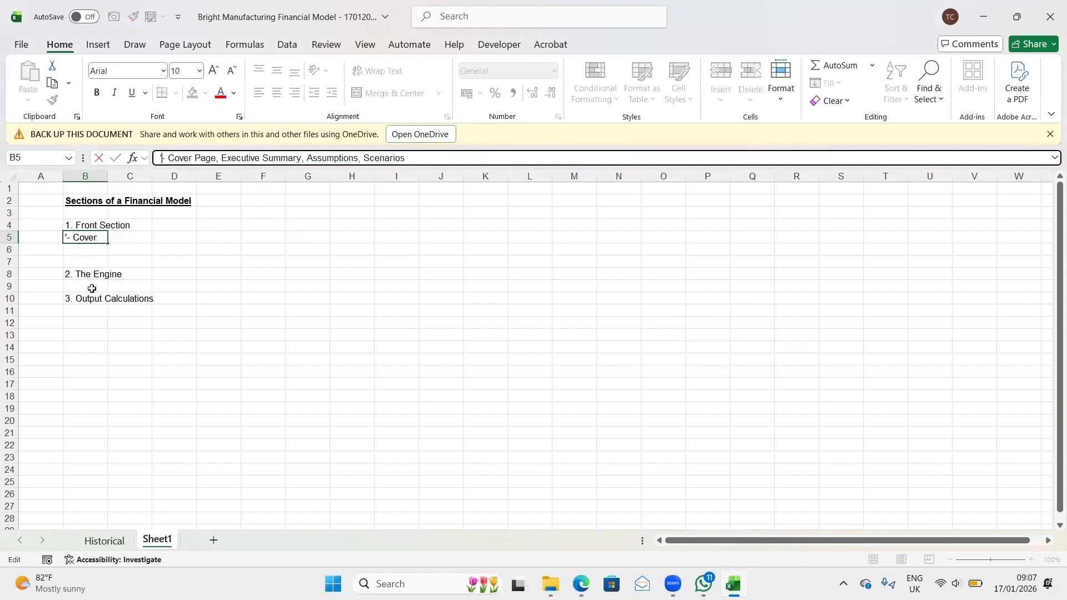
{"action": "key", "text": "Return"}
{"action": "key", "text": "Up"}
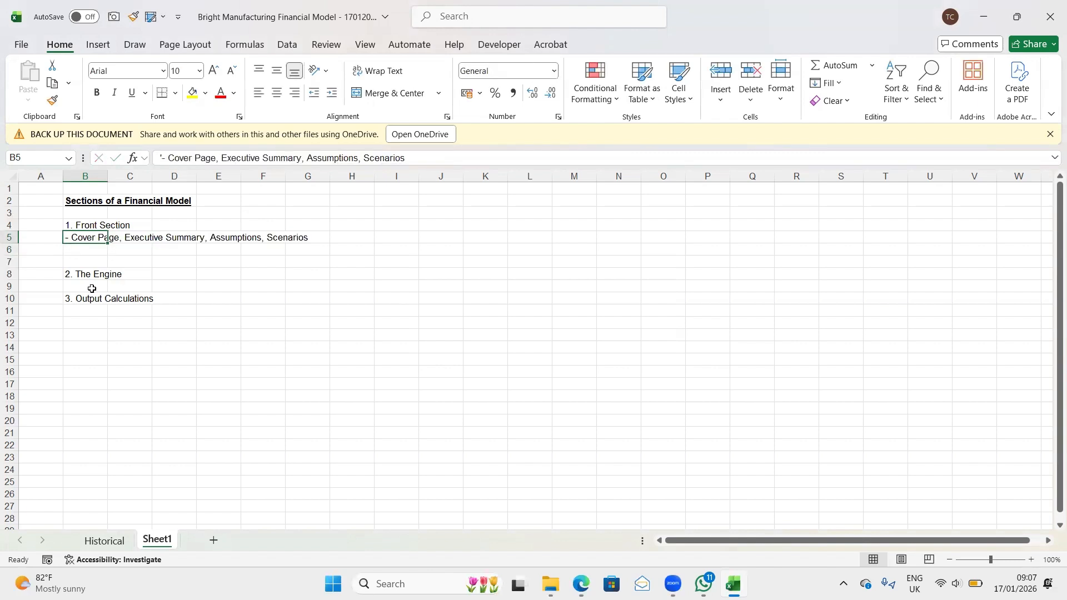
- Delete one surplus blank row between the Front Section details and "2. The Engine"
{"action": "key", "text": "Down"}
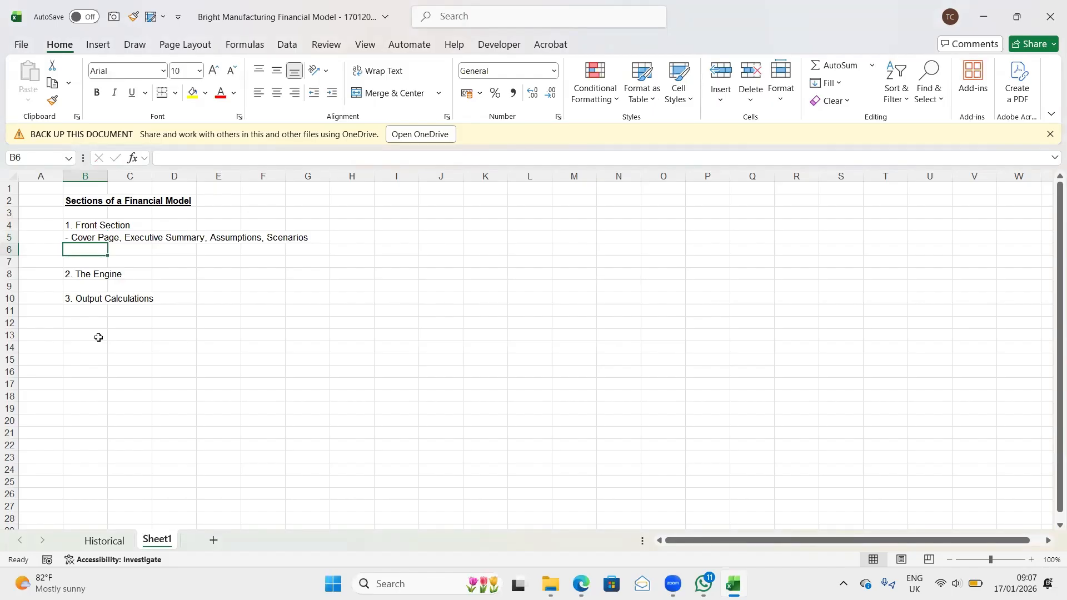
{"action": "key", "text": "Down"}
{"action": "key", "text": "Up"}
{"action": "key", "text": "Up"}
{"action": "key", "text": "shift+space"}
{"action": "key", "text": "ctrl+minus"}
{"action": "key", "text": "Down"}
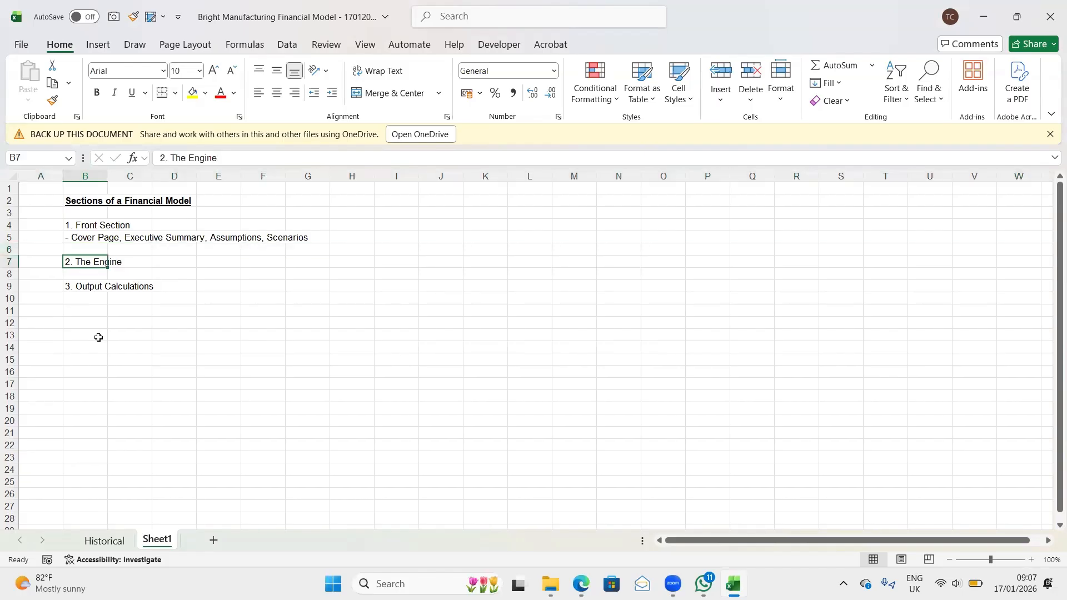
- Insert one blank row above "3. Output Calculations" to make room for details of The Engine
{"action": "key", "text": "Down"}
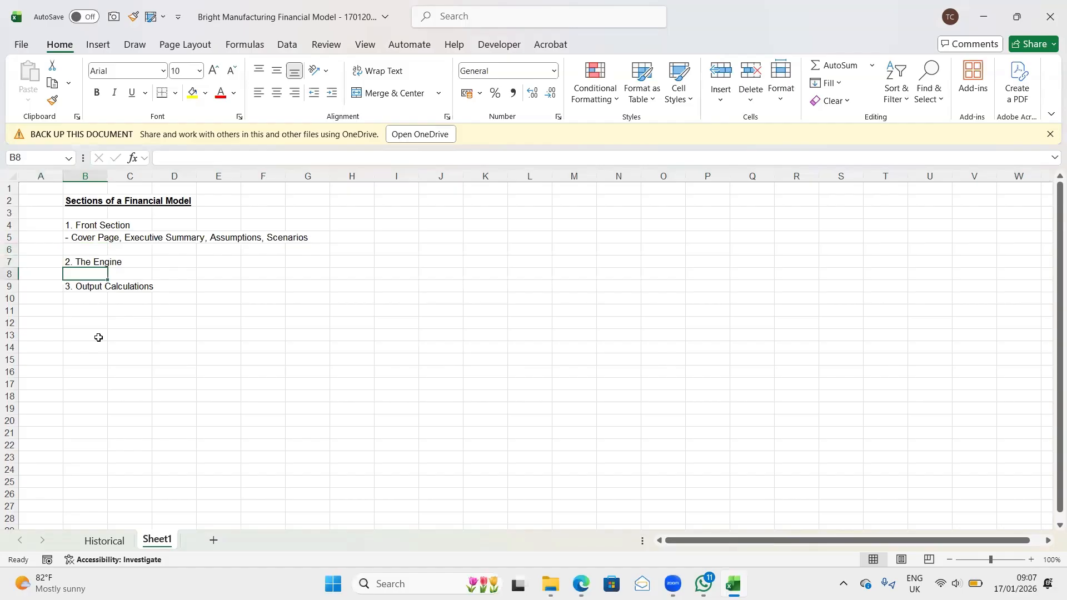
{"action": "key", "text": "Down"}
{"action": "key", "text": "shift+space"}
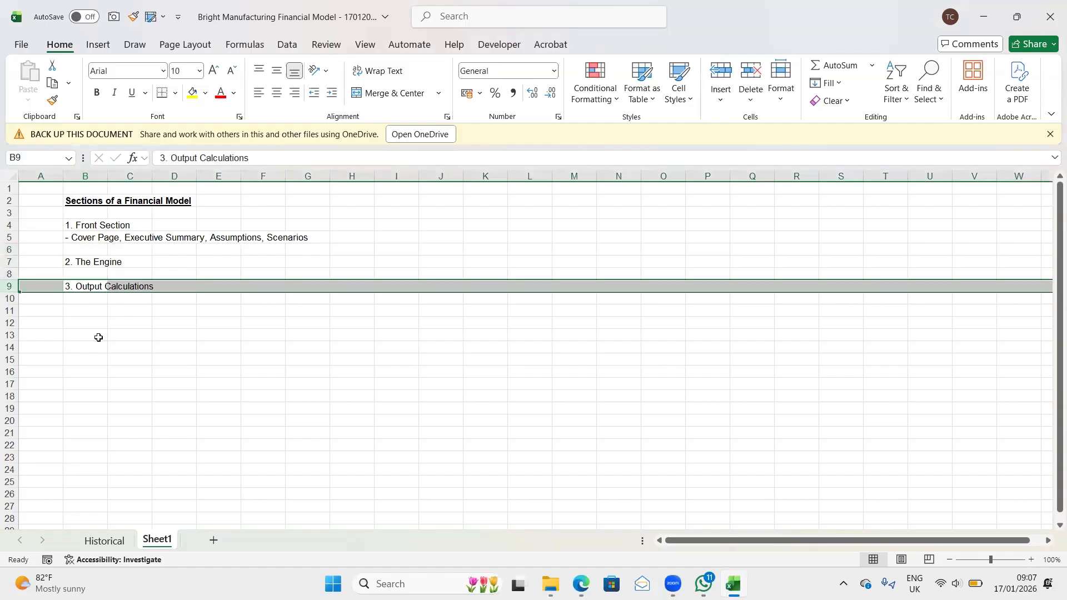
{"action": "key", "text": "ctrl+shift+plus"}
{"action": "key", "text": "Up"}
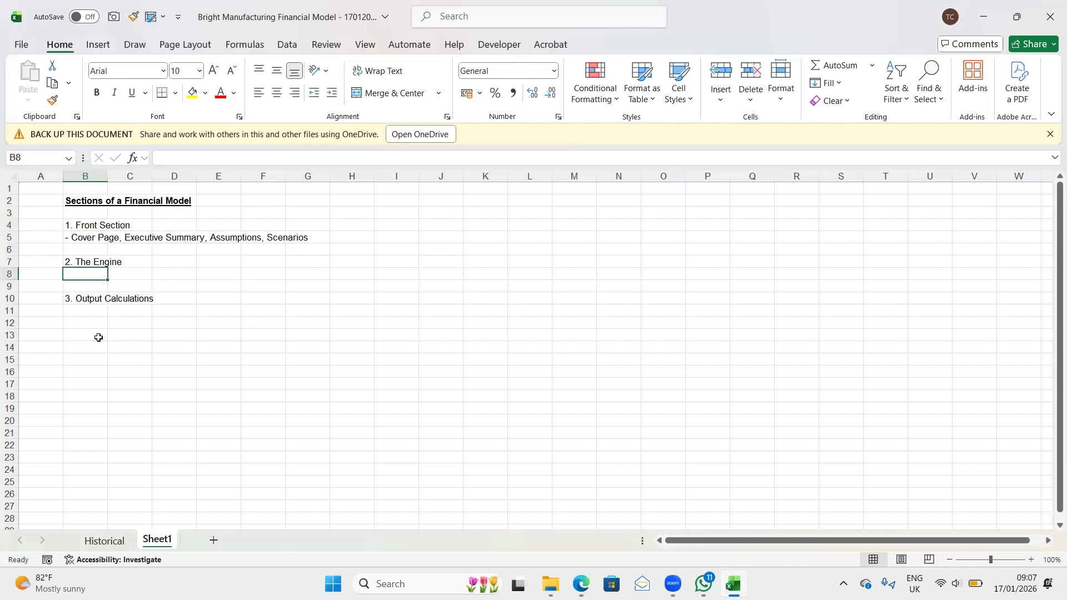
- Enter "- Calculations and Financial Statements" as text in cell B8 beneath "2. The Engine"
{"action": "type", "text": "'-"}
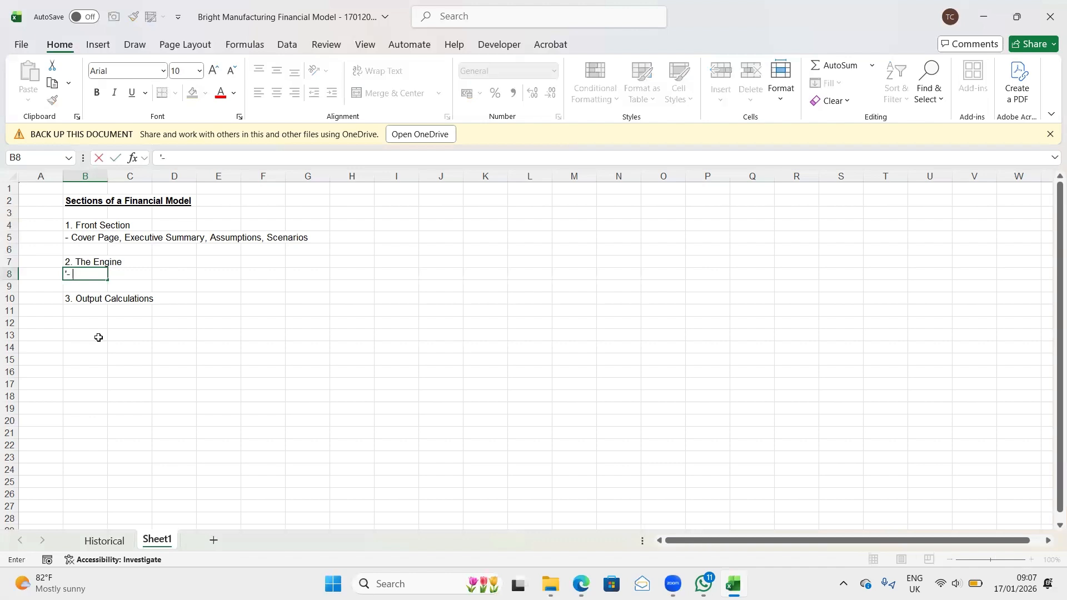
{"action": "type", "text": " Calculations"}
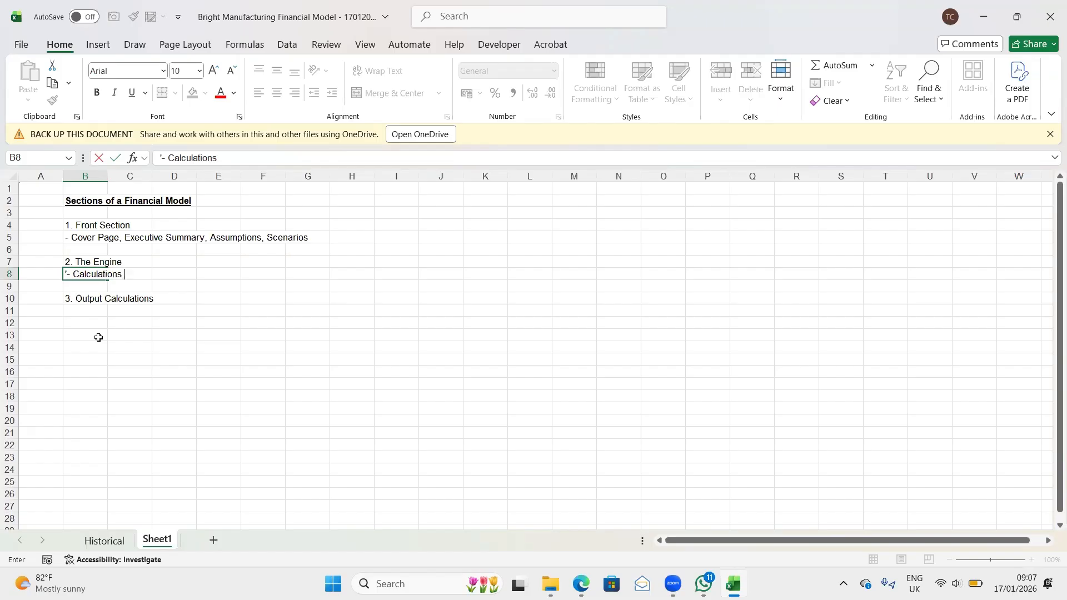
{"action": "type", "text": " and Financial "}
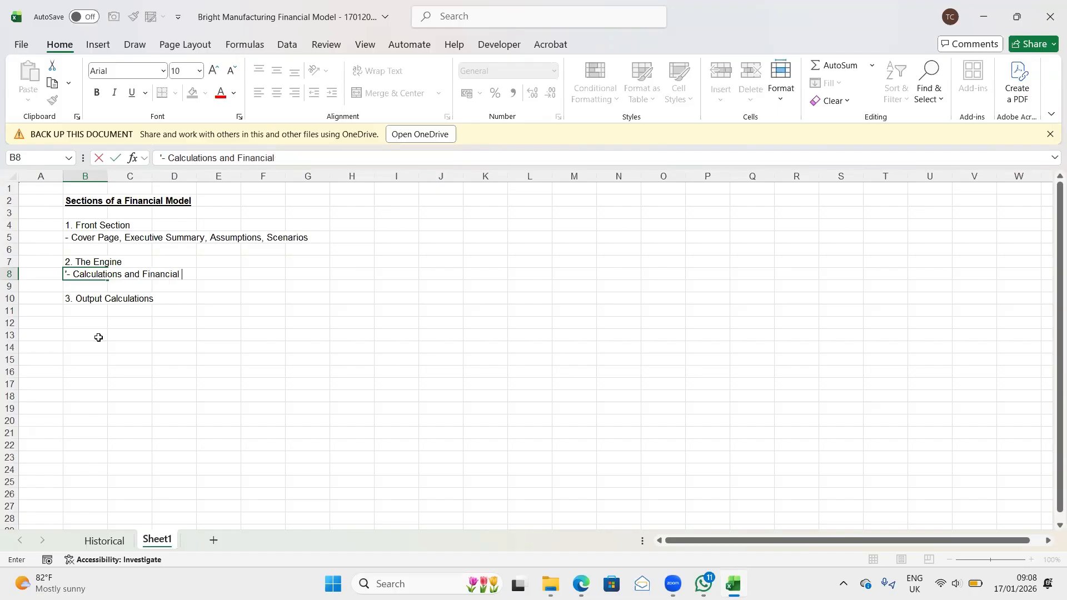
{"action": "type", "text": "Statements"}
{"action": "key", "text": "Return"}
{"action": "key", "text": "Return"}
{"action": "key", "text": "Return"}
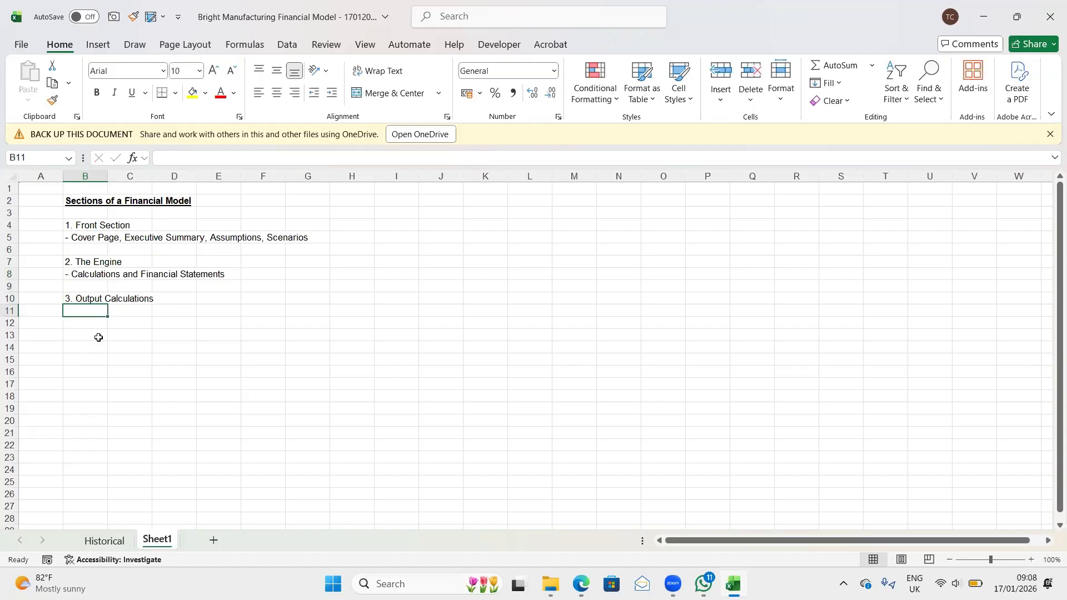
- Enter "- DCF Values, IRR, Ratios" as text in cell B11 beneath "3. Output Calculations"
{"action": "type", "text": "-"}
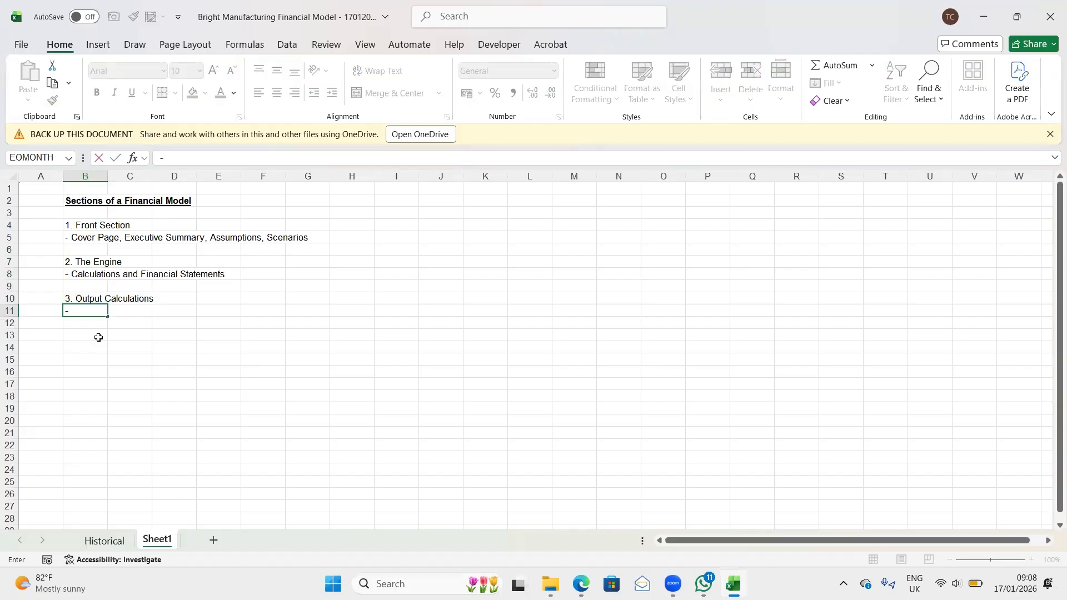
{"action": "key", "text": "BackSpace"}
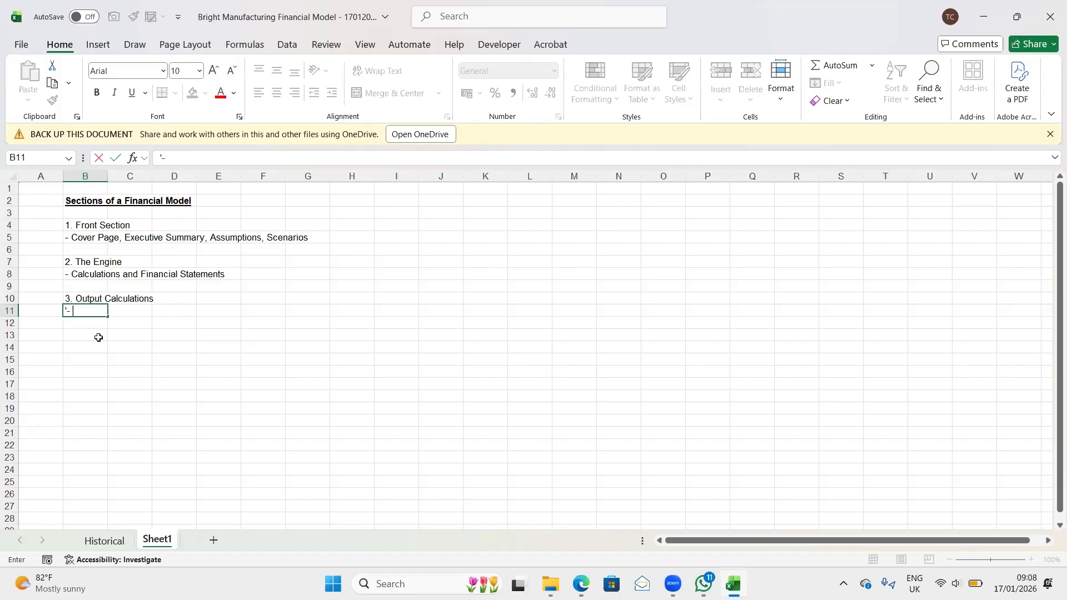
{"action": "type", "text": "'- DCF Values, I"}
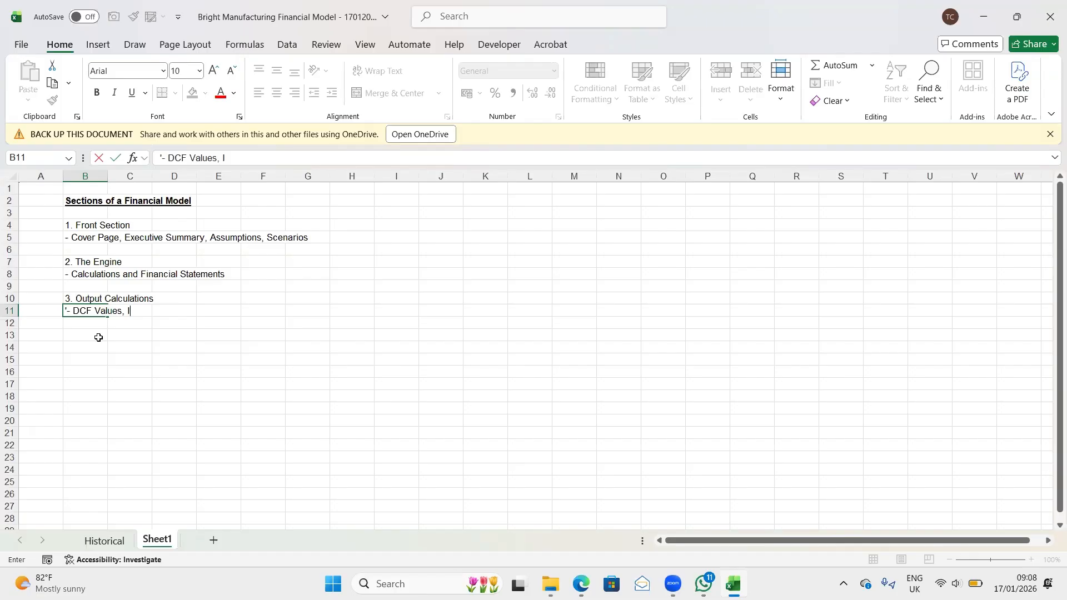
{"action": "type", "text": "RR, Ratios"}
{"action": "key", "text": "Return"}
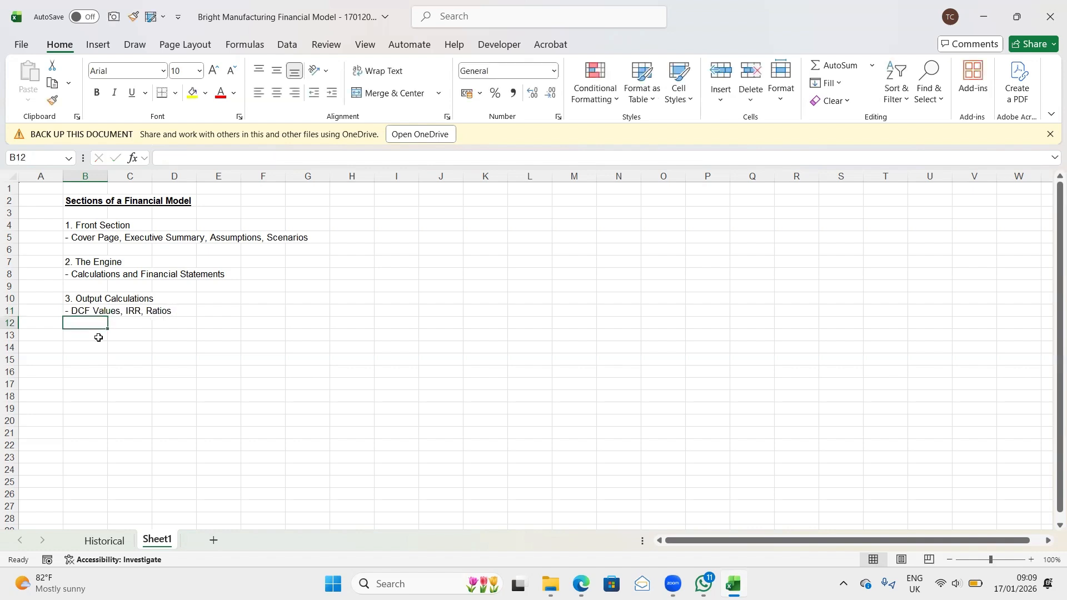
- Review the section outline and highlight the Front Section and Engine entries in B4:B8
{"action": "key", "text": "Up"}
{"action": "key", "text": "Up"}
{"action": "key", "text": "Up"}
{"action": "key", "text": "Up"}
{"action": "key", "text": "Up"}
{"action": "key", "text": "Up"}
{"action": "key", "text": "Up"}
{"action": "key", "text": "Up"}
{"action": "key", "text": "Down"}
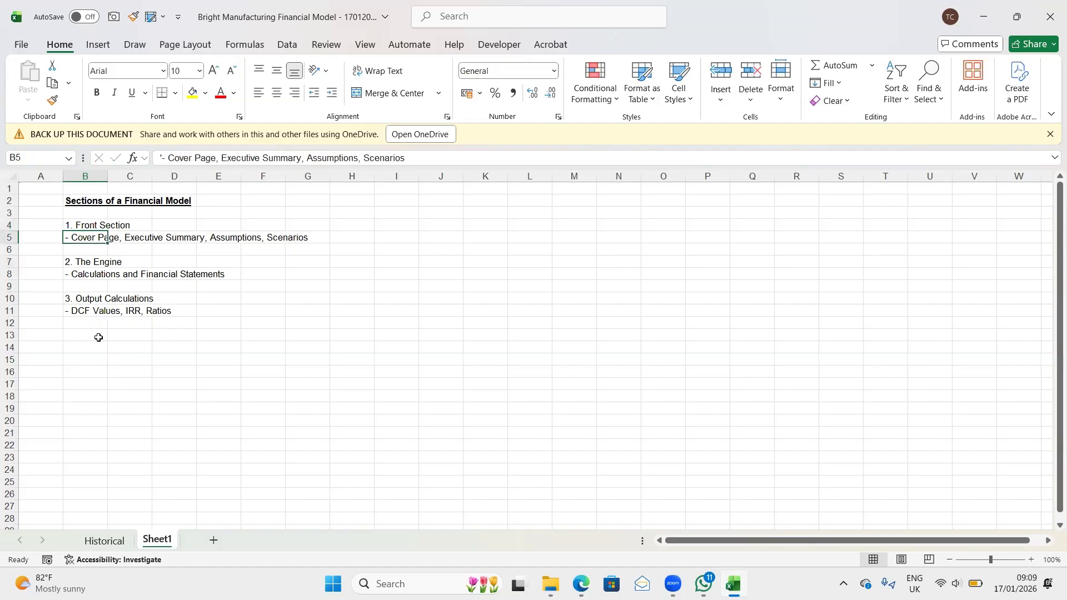
{"action": "key", "text": "Down"}
{"action": "key", "text": "Down"}
{"action": "key", "text": "Down"}
{"action": "key", "text": "Down"}
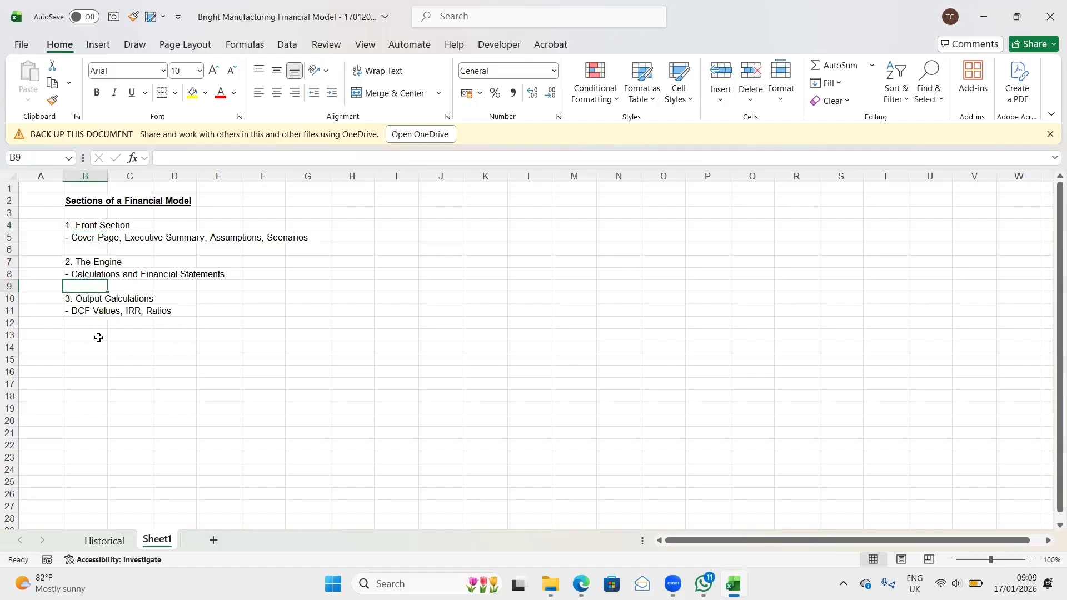
{"action": "key", "text": "Up"}
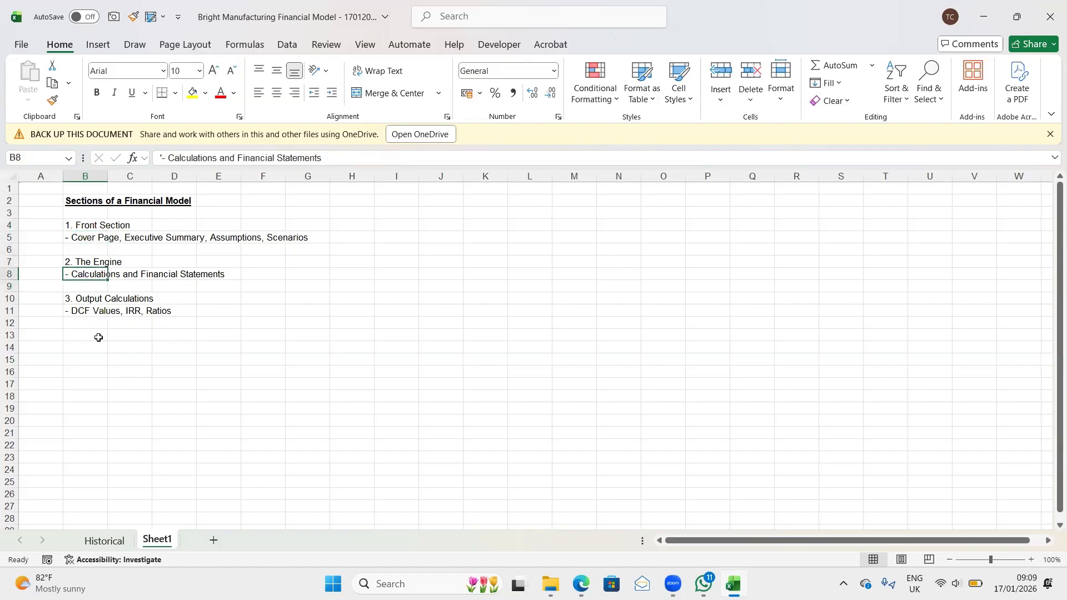
{"action": "key", "text": "shift+Up"}
{"action": "key", "text": "shift+Up"}
{"action": "key", "text": "shift+Up"}
{"action": "key", "text": "shift+Up"}
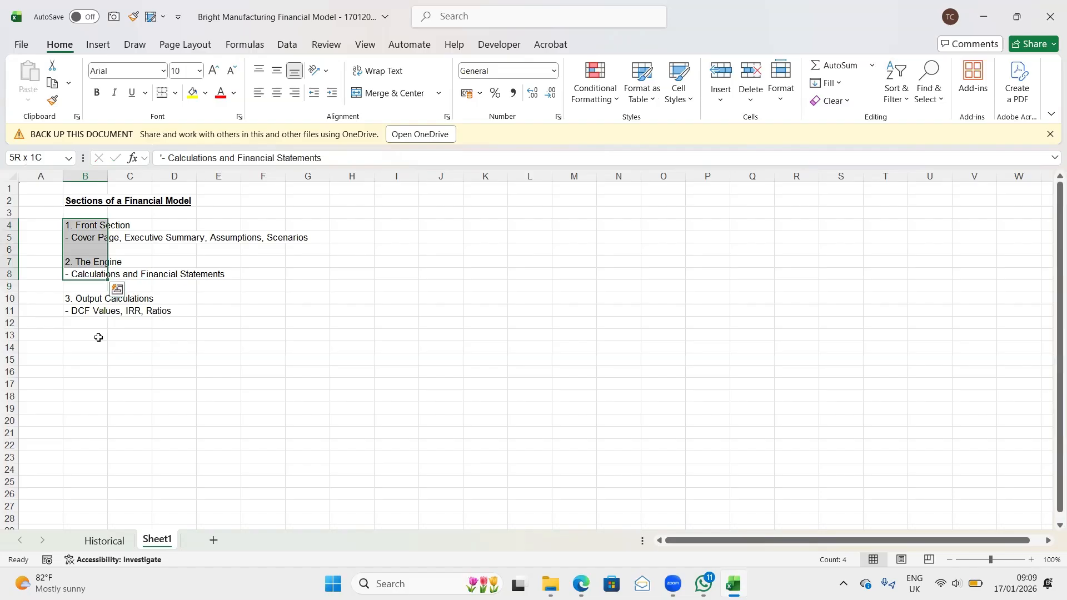
- Review the section outline entry by entry, covering the Front Section, The Engine and Output Calculations details in B5:B11
{"action": "key", "text": "Down"}
{"action": "key", "text": "Up"}
{"action": "key", "text": "Up"}
{"action": "key", "text": "Up"}
{"action": "key", "text": "Up"}
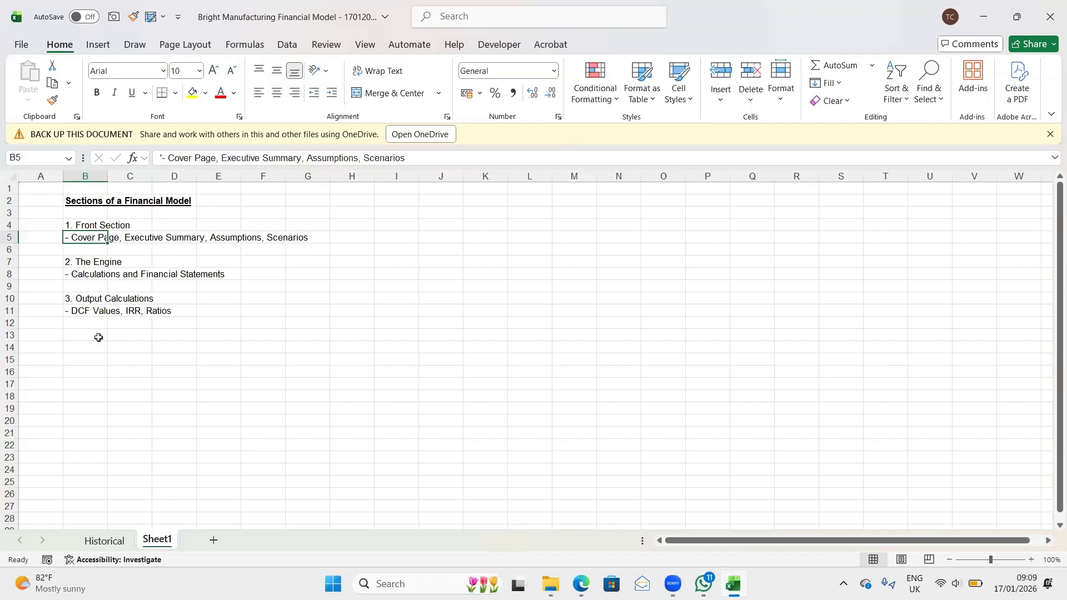
{"action": "key", "text": "Down"}
{"action": "key", "text": "Down"}
{"action": "key", "text": "Down"}
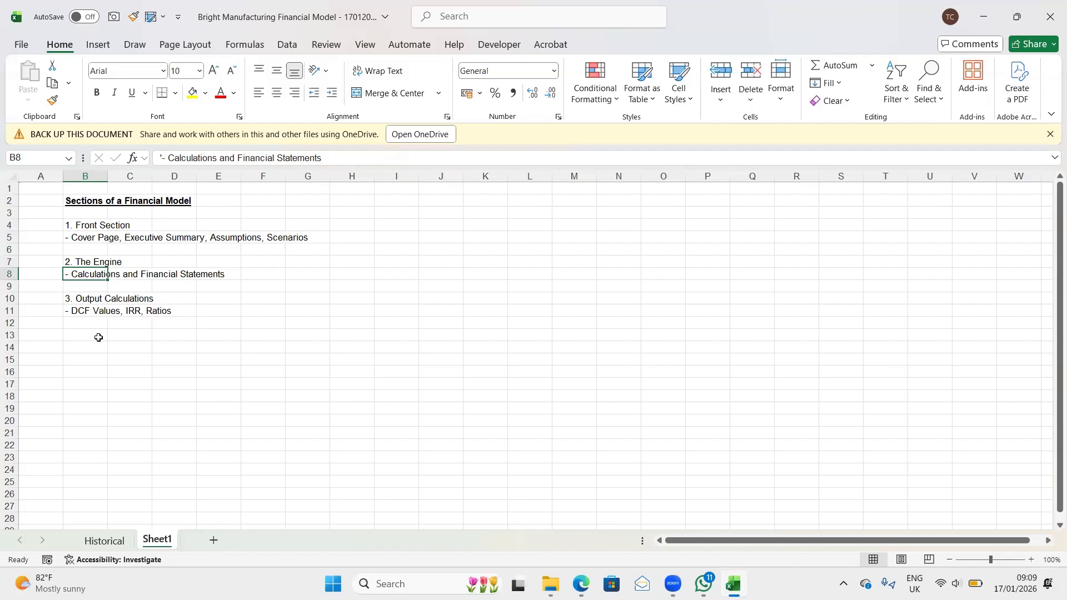
{"action": "key", "text": "shift+Right"}
{"action": "key", "text": "shift+Right"}
{"action": "key", "text": "shift+Right"}
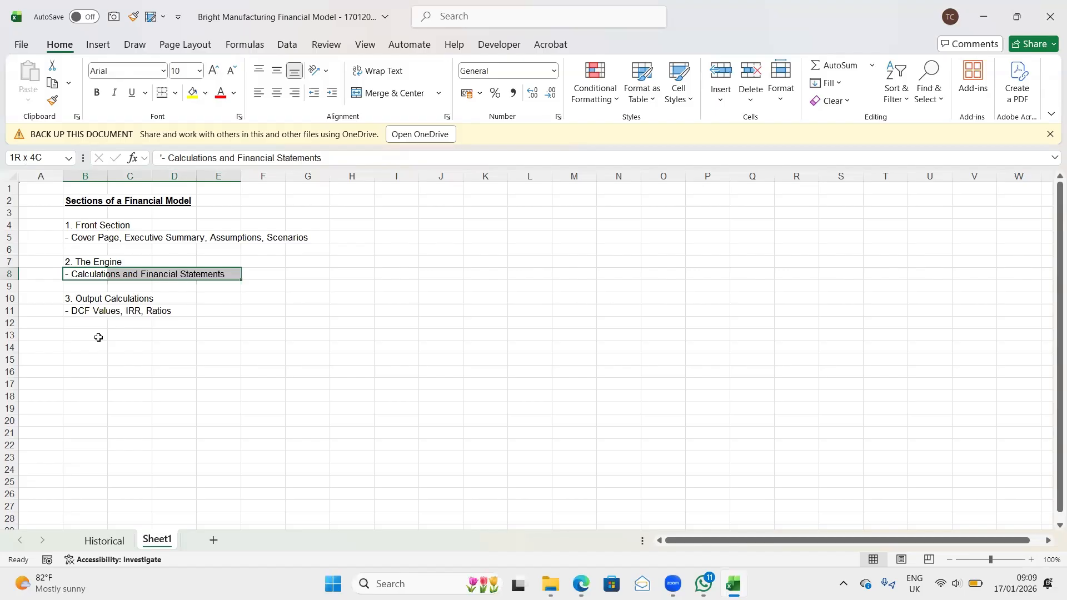
{"action": "key", "text": "Left"}
{"action": "key", "text": "Right"}
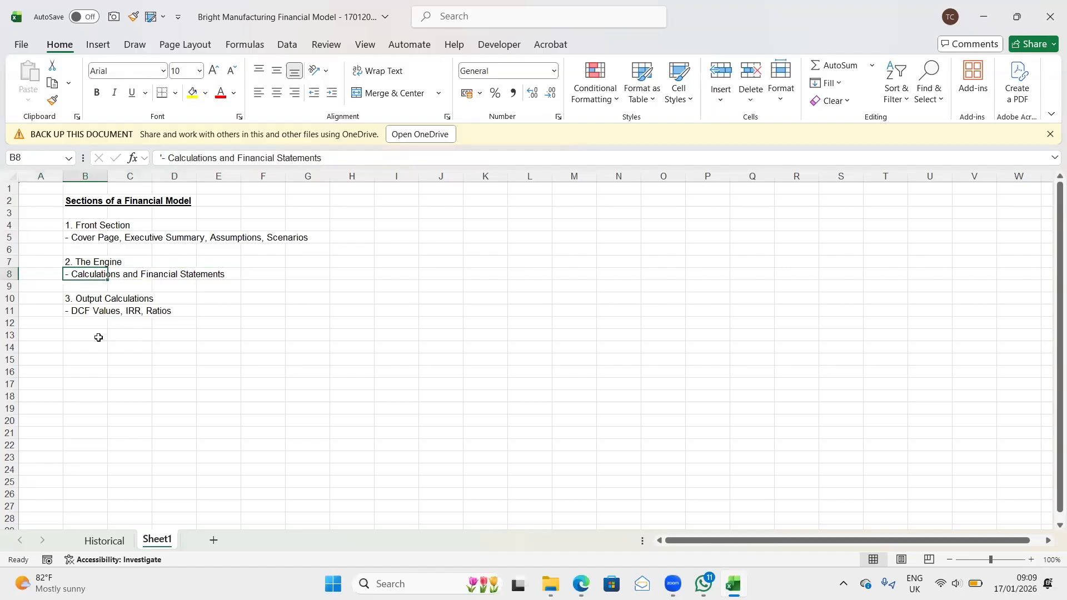
{"action": "key", "text": "Down"}
{"action": "key", "text": "Down"}
{"action": "key", "text": "Down"}
{"action": "key", "text": "Down"}
{"action": "key", "text": "Down"}
{"action": "key", "text": "Down"}
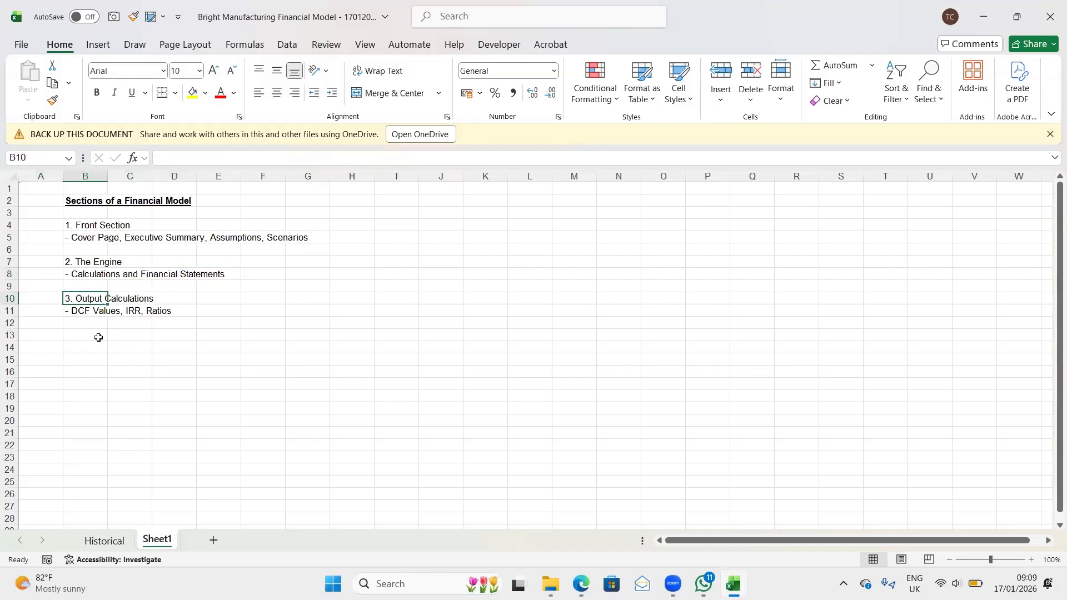
{"action": "key", "text": "Up"}
{"action": "key", "text": "Up"}
{"action": "key", "text": "Up"}
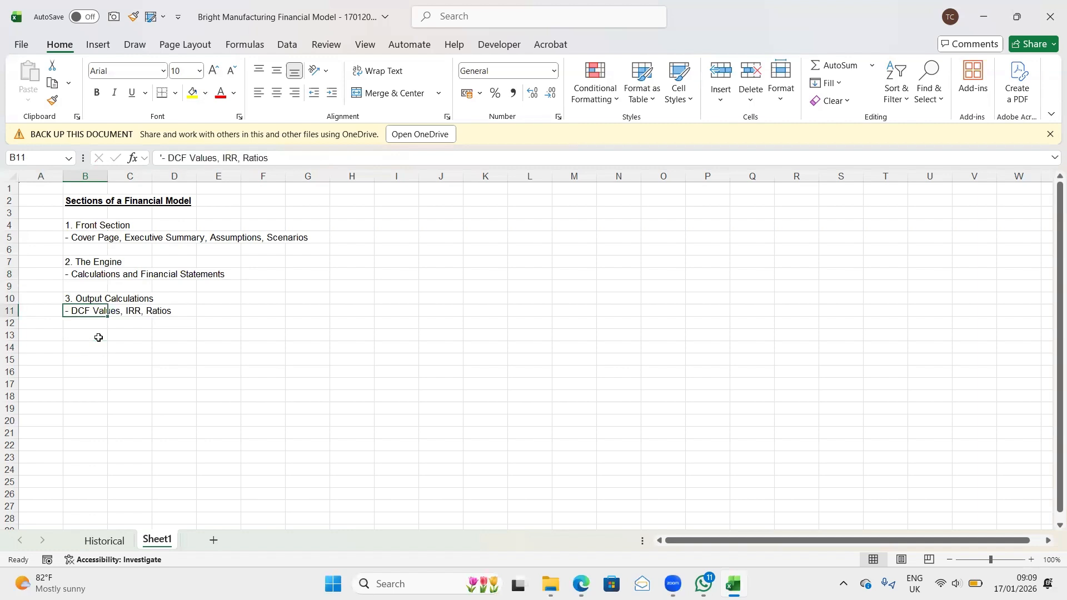
{"action": "key", "text": "Down"}
{"action": "key", "text": "Down"}
{"action": "key", "text": "Down"}
{"action": "type", "text": "Co"}
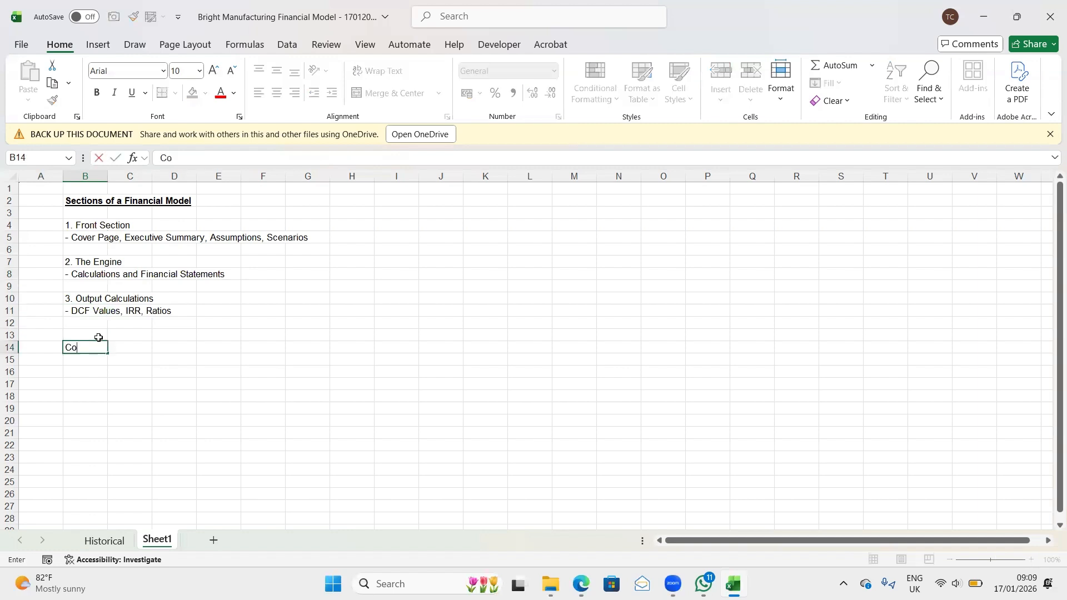
{"action": "key", "text": "BackSpace"}
{"action": "key", "text": "BackSpace"}
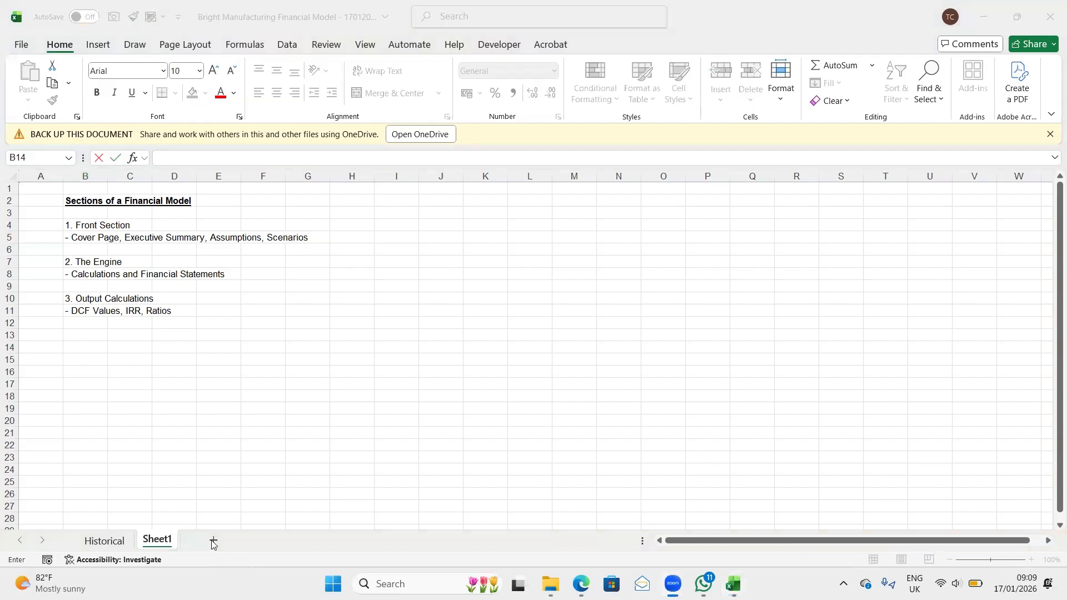
{"action": "left_click", "coordinate": [198, 457]}
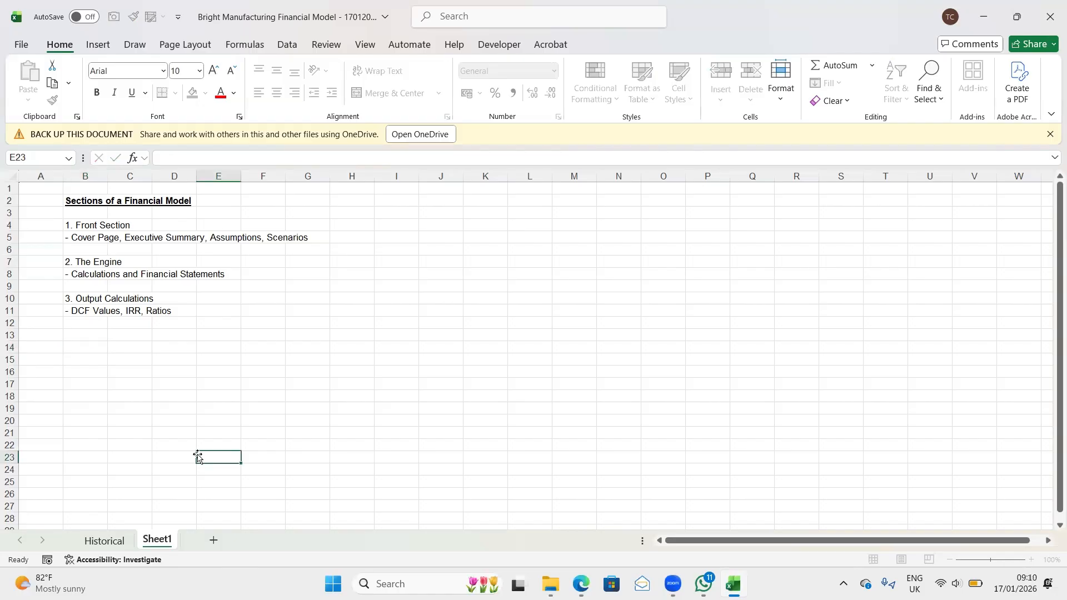
- Add a new worksheet named "Cover" and place it before the Historical sheet
{"action": "left_click", "coordinate": [213, 540]}
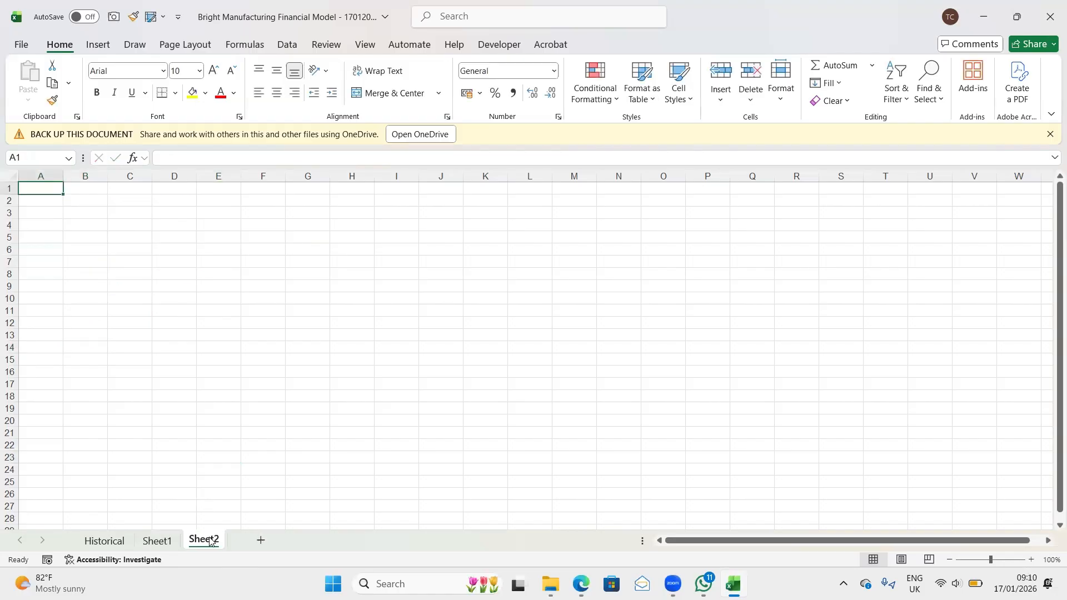
{"action": "double_click", "coordinate": [211, 538]}
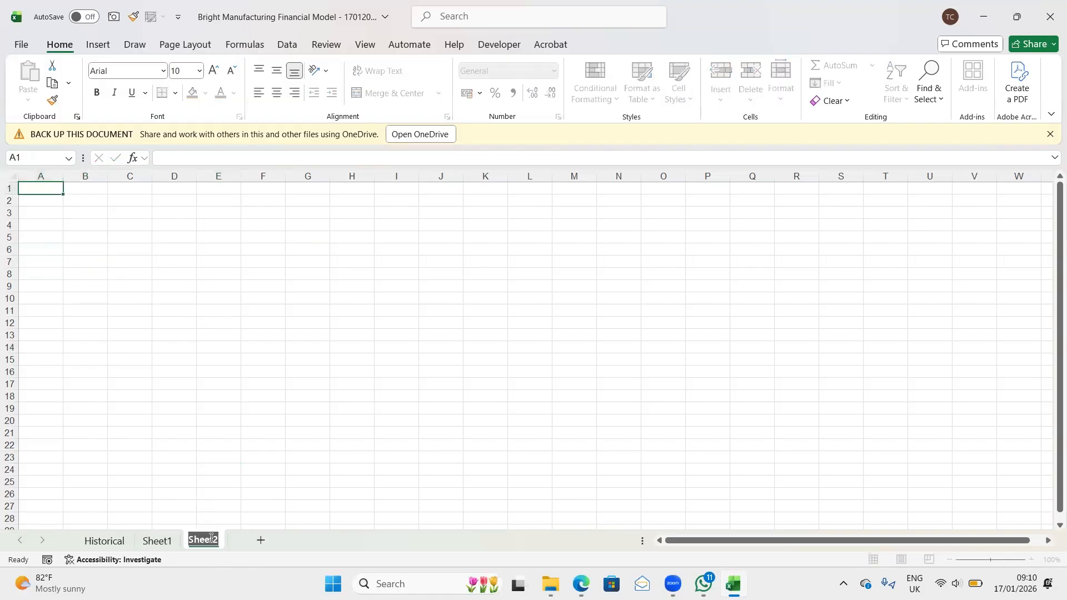
{"action": "type", "text": "Cover"}
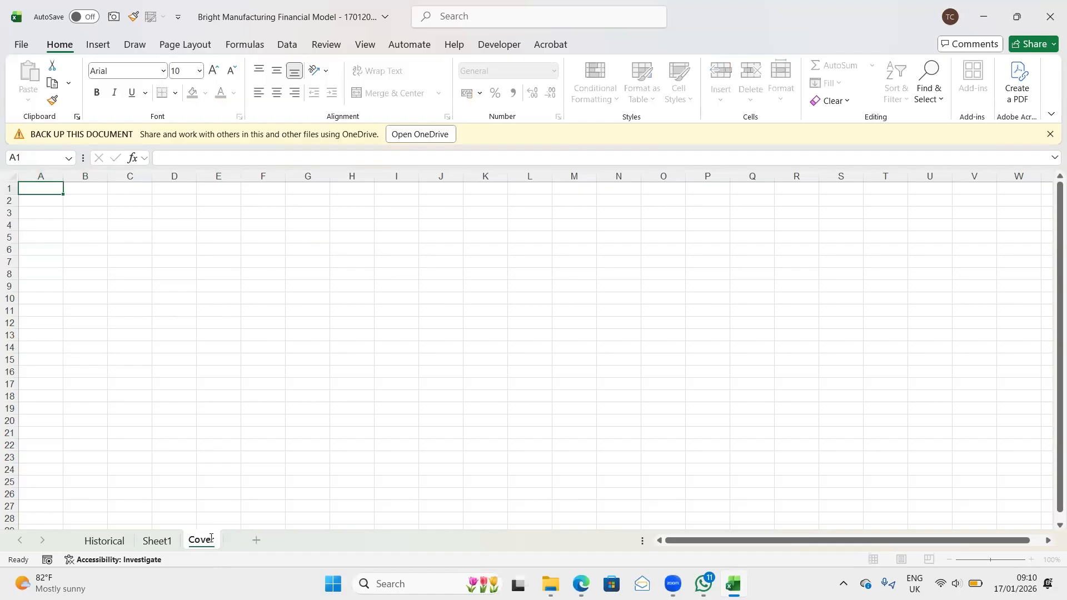
{"action": "key", "text": "Return"}
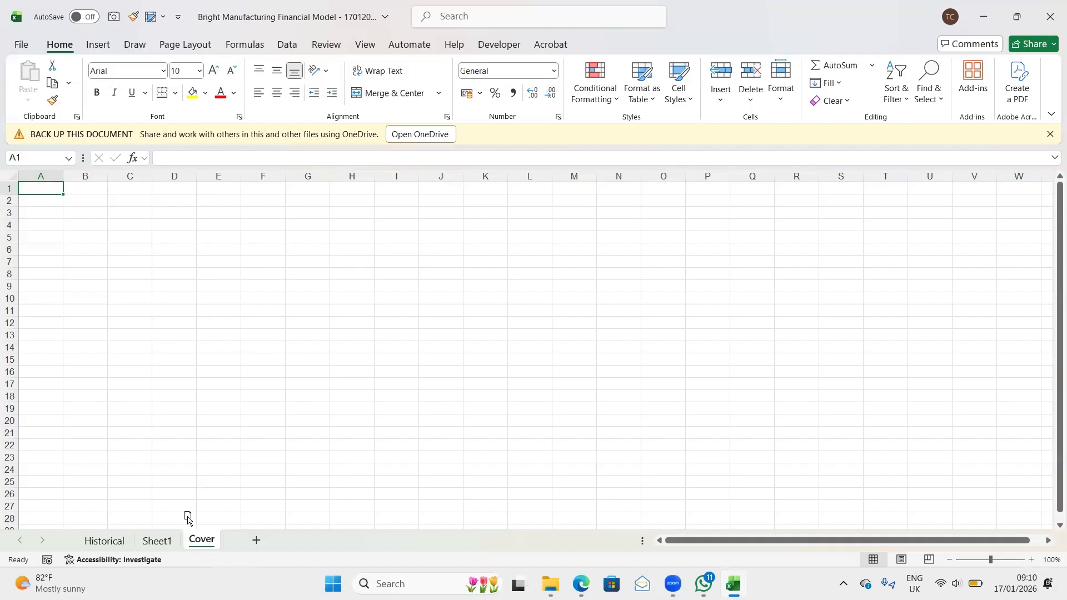
{"action": "left_click_drag", "start_coordinate": [116, 514], "coordinate": [114, 513]}
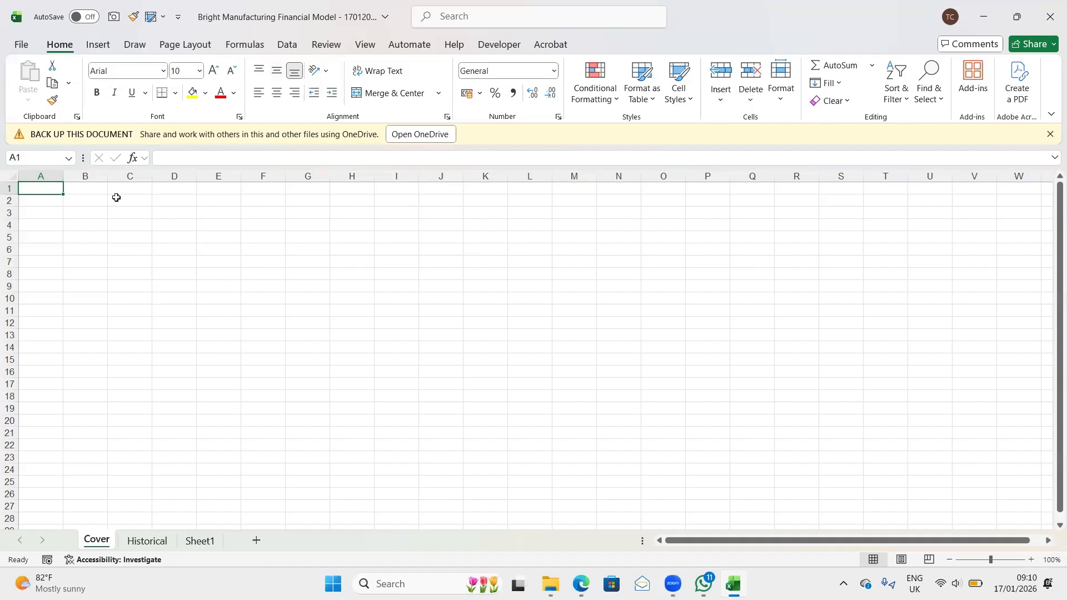
- Set the range A1:I18 as the print area of the Cover sheet
{"action": "left_click_drag", "start_coordinate": [40, 189], "coordinate": [383, 377]}
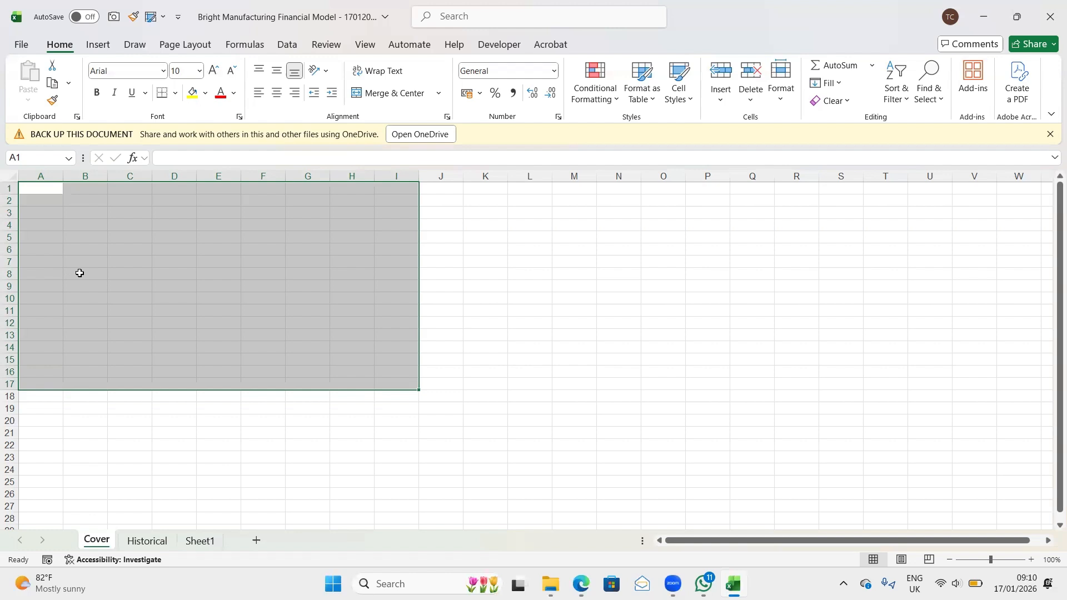
{"action": "left_click", "coordinate": [71, 246]}
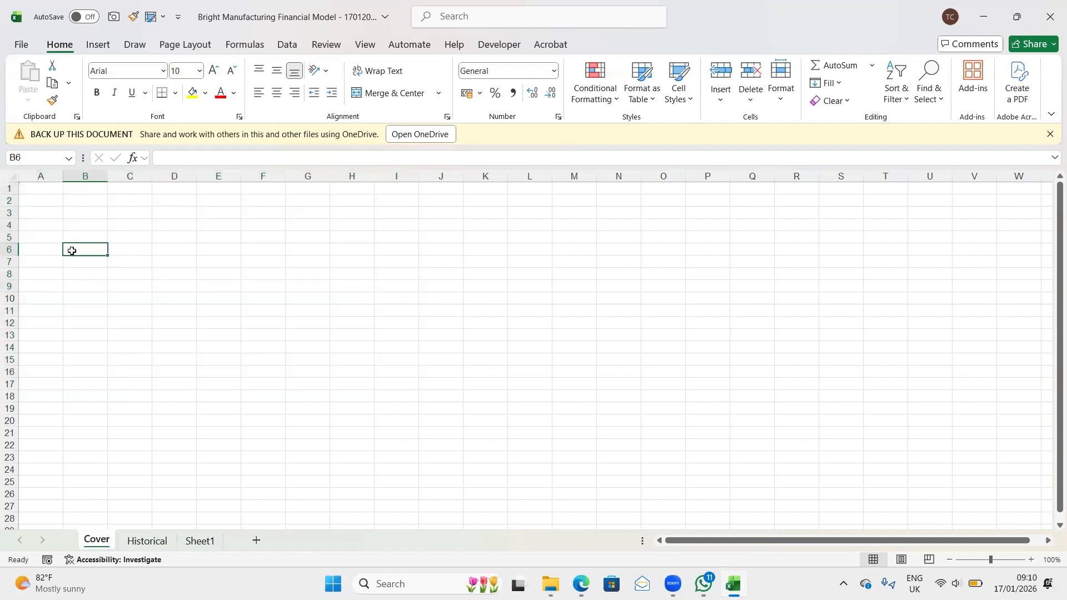
{"action": "left_click_drag", "start_coordinate": [28, 186], "coordinate": [389, 394]}
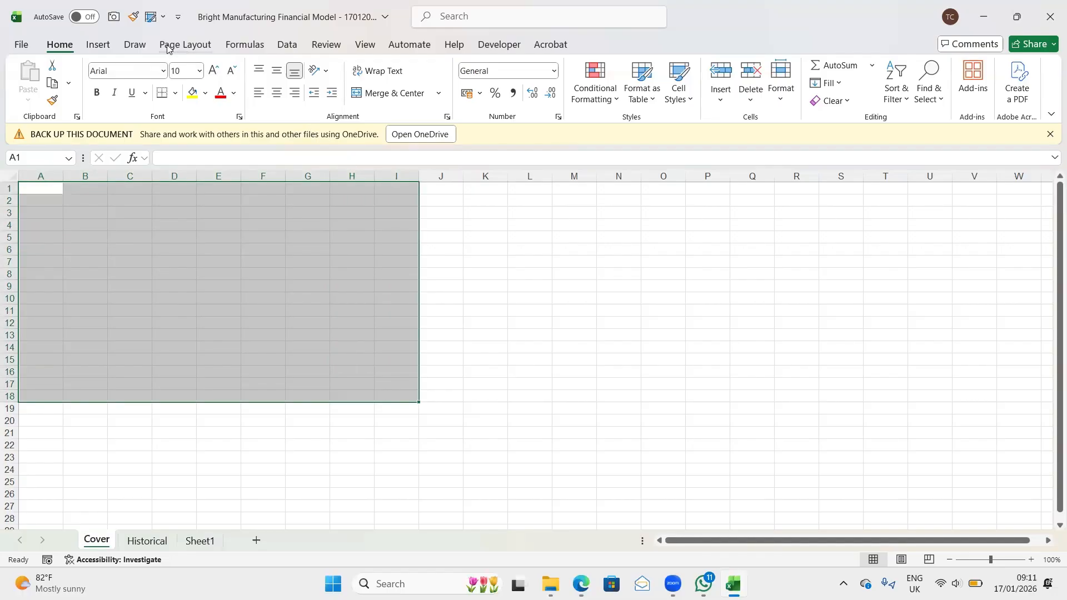
{"action": "left_click", "coordinate": [185, 46]}
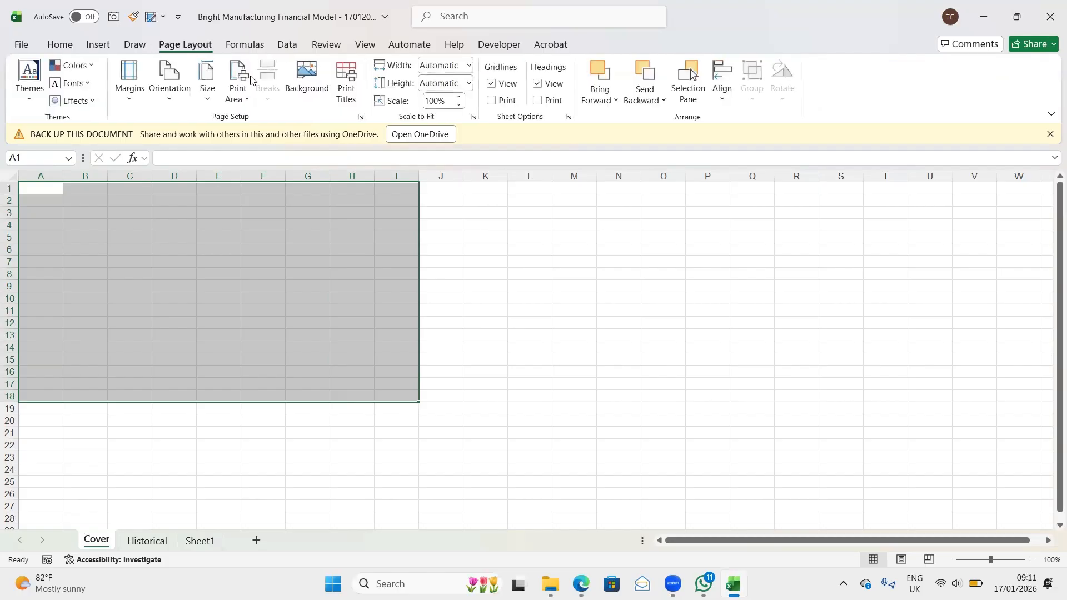
{"action": "left_click", "coordinate": [246, 100]}
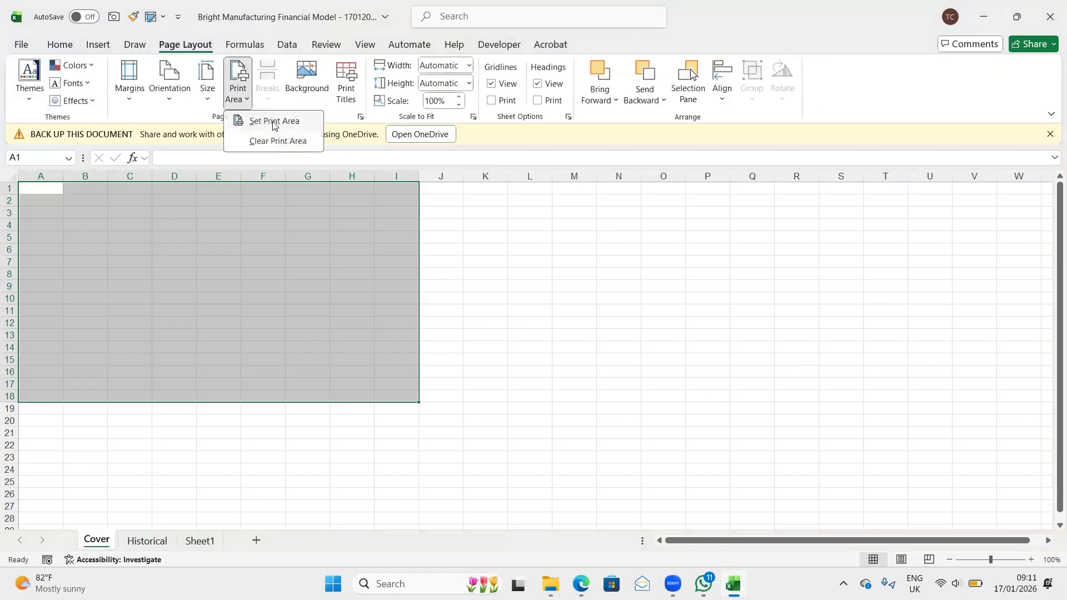
{"action": "left_click", "coordinate": [270, 120]}
{"action": "left_click", "coordinate": [479, 321]}
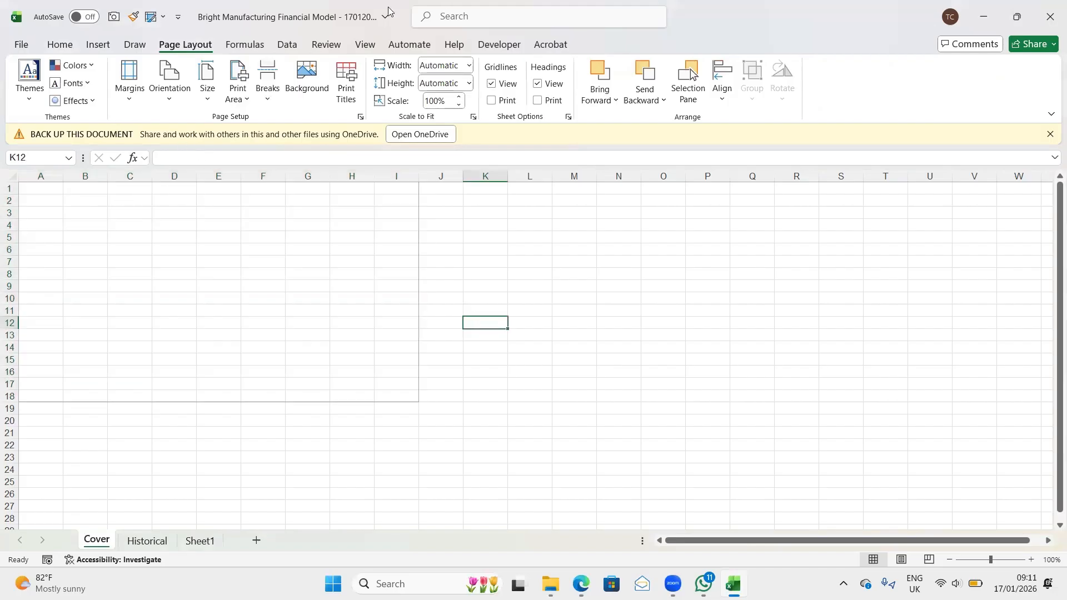
- Turn off the gridlines on the Cover sheet
{"action": "left_click", "coordinate": [369, 48]}
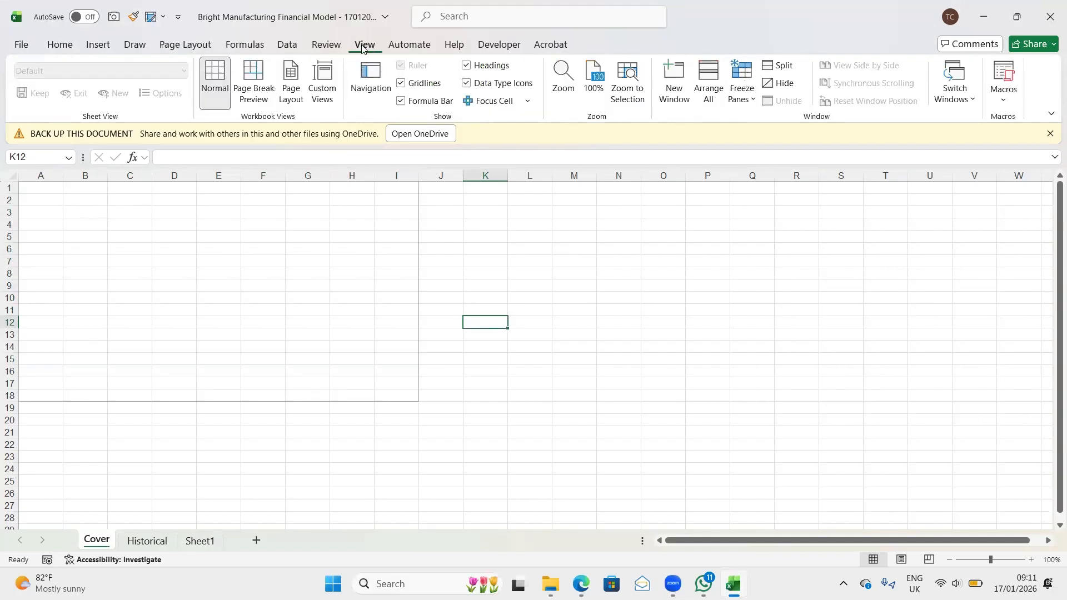
{"action": "left_click", "coordinate": [400, 84]}
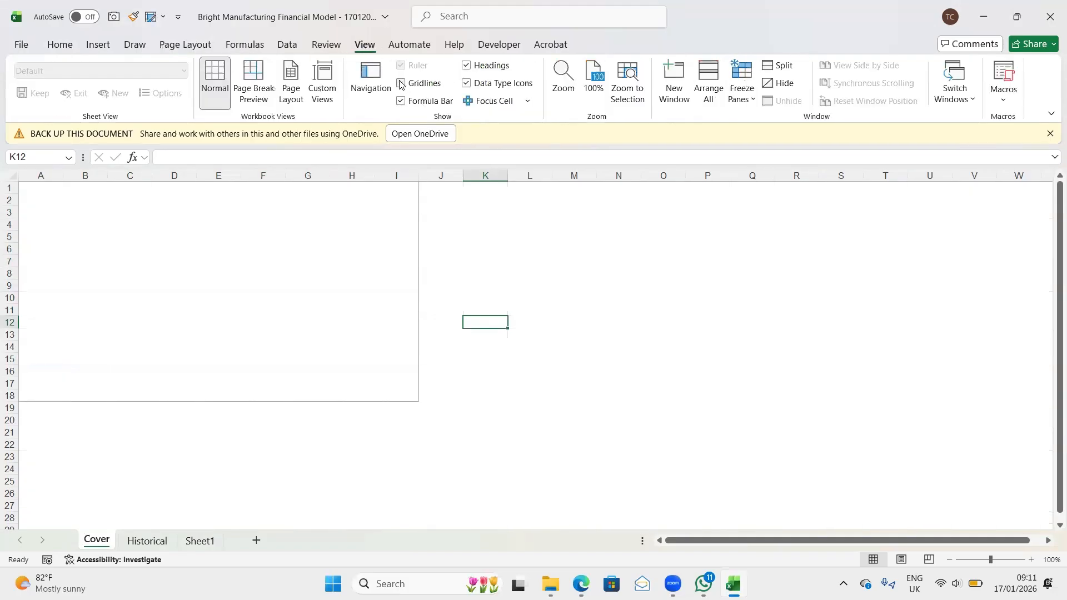
{"action": "left_click", "coordinate": [534, 306]}
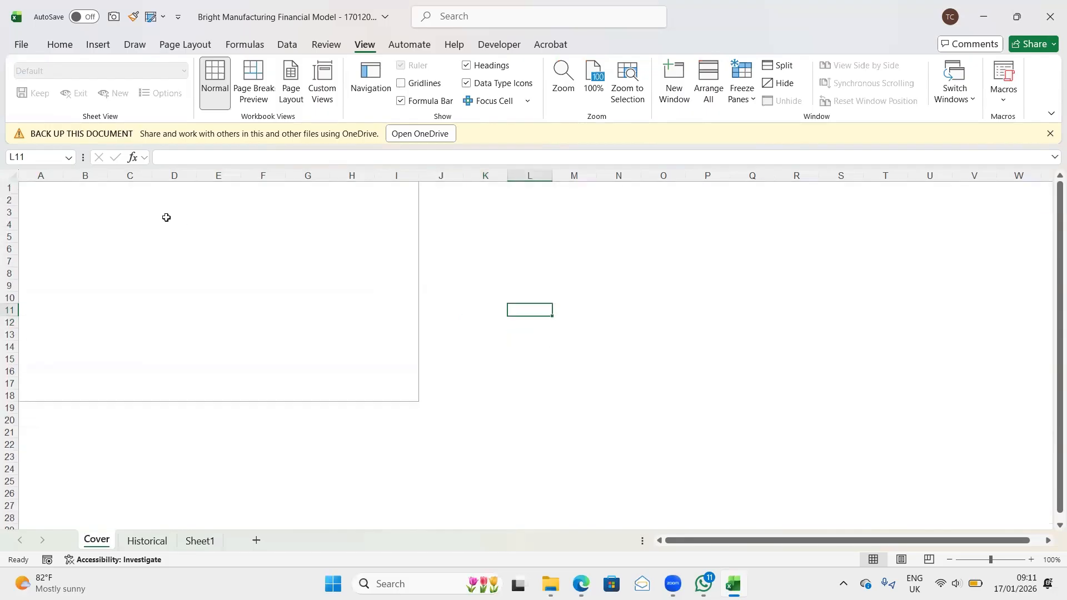
- Enter the company title "Bright Manufacturing" in cell B8 of the Cover sheet
{"action": "left_click", "coordinate": [67, 274]}
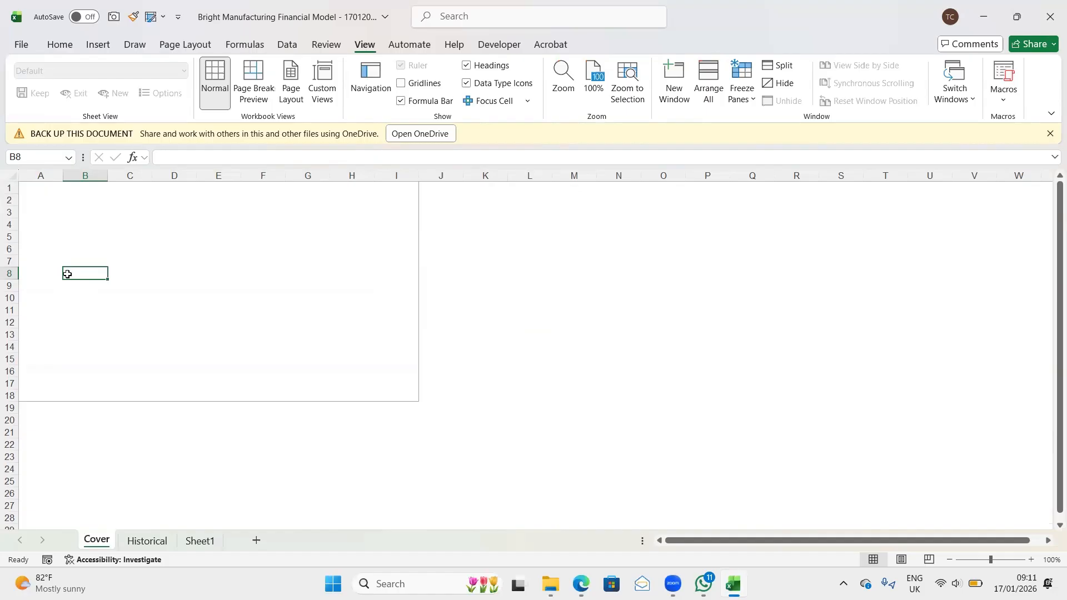
{"action": "type", "text": "B"}
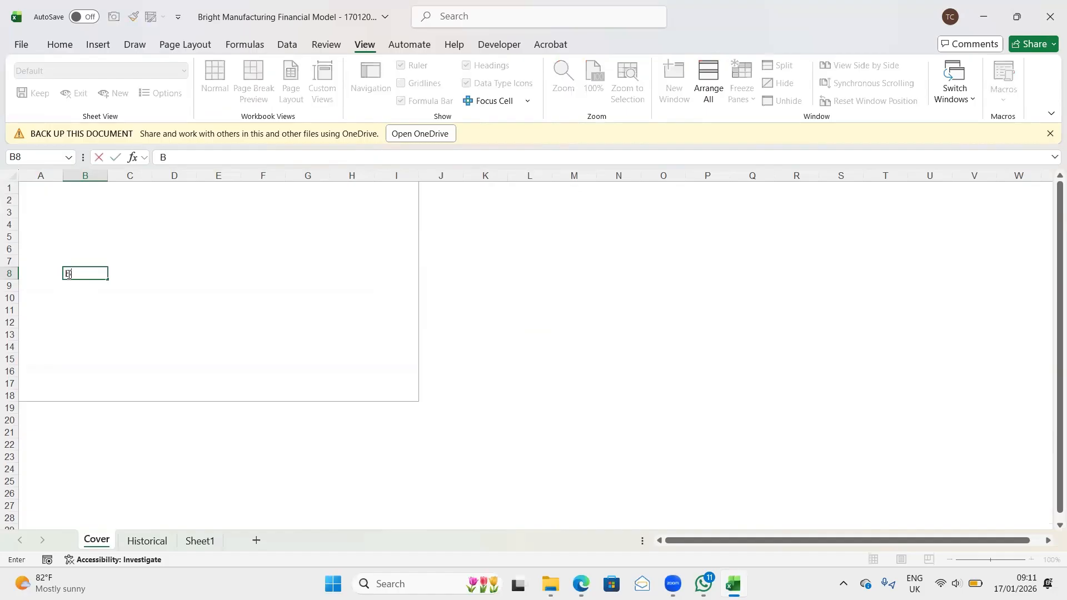
{"action": "type", "text": "right Manufa"}
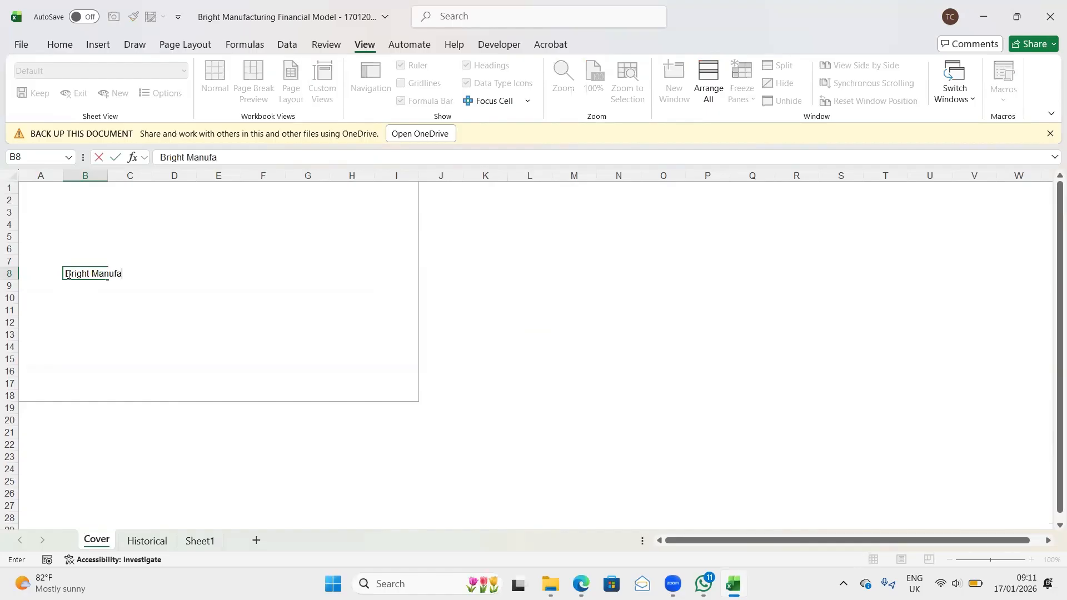
{"action": "type", "text": "cturing"}
{"action": "key", "text": "Return"}
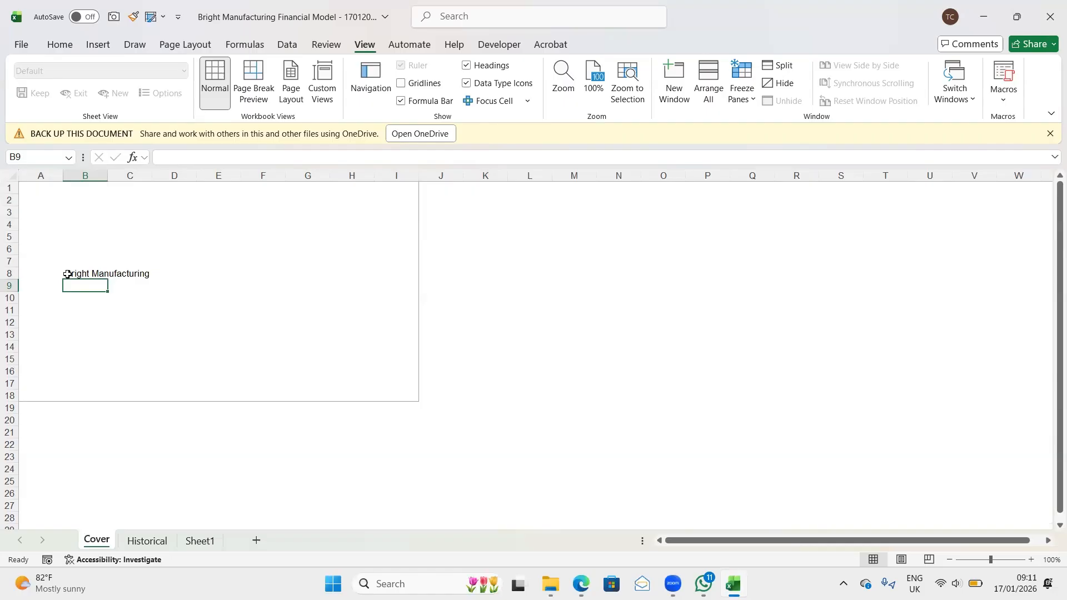
- Enter "Financial Model" in cell B9 beneath the company title
{"action": "type", "text": "F"}
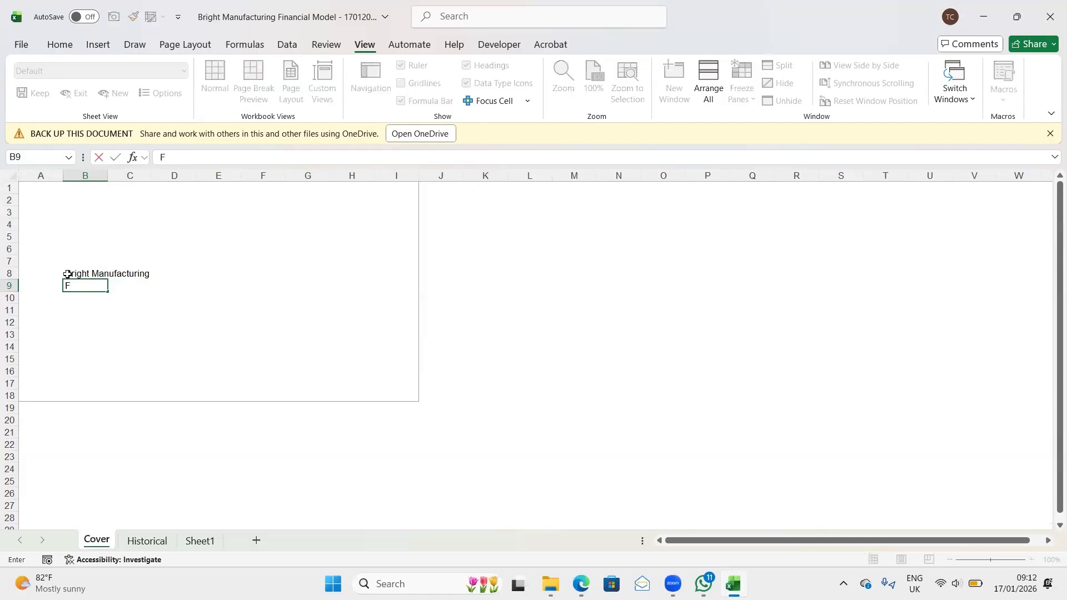
{"action": "type", "text": "inancila"}
{"action": "key", "text": "BackSpace"}
{"action": "key", "text": "BackSpace"}
{"action": "key", "text": "BackSpace"}
{"action": "key", "text": "BackSpace"}
{"action": "type", "text": "ial Model"}
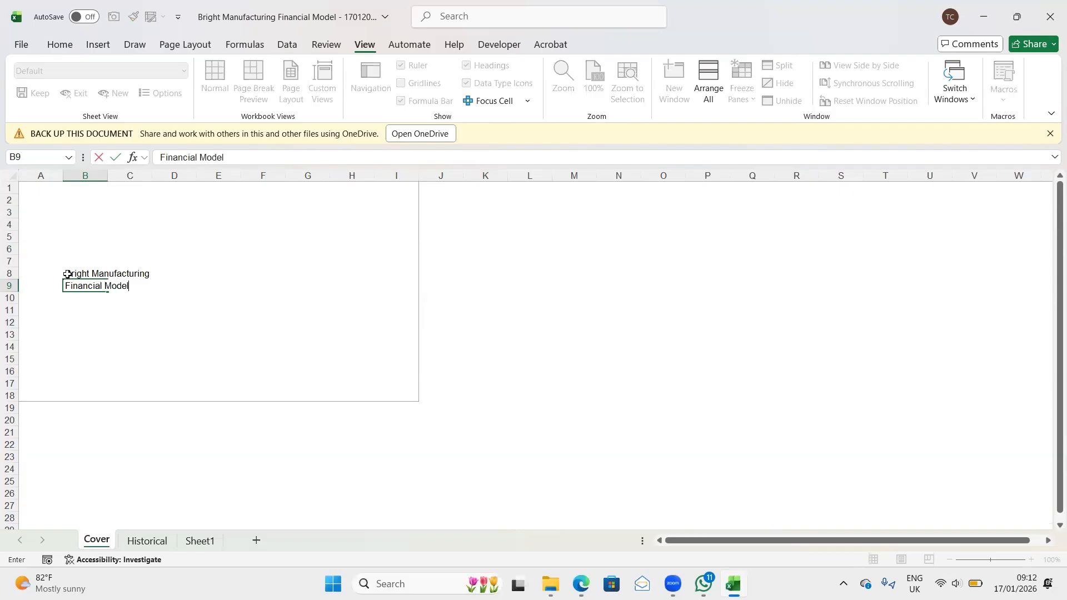
{"action": "scroll", "coordinate": [220, 324], "scroll_direction": "up", "scroll_amount": 1}
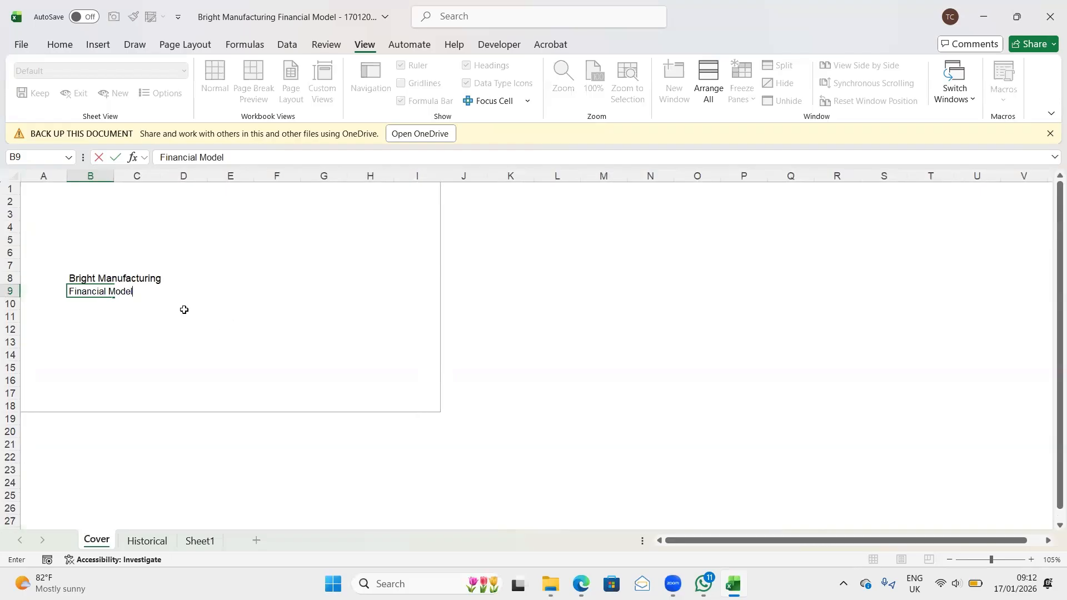
{"action": "key", "text": "Return"}
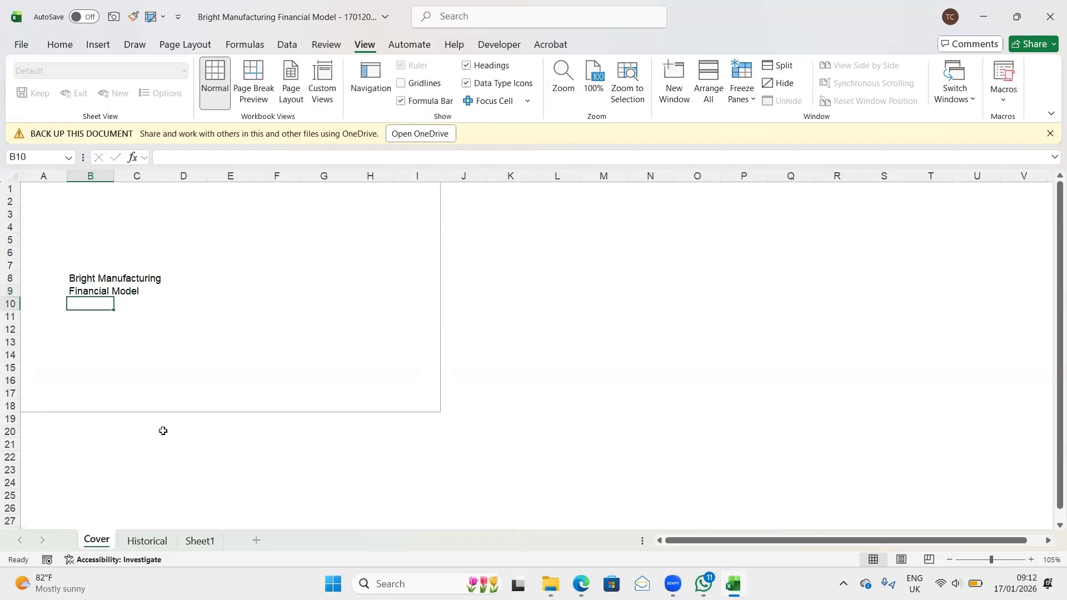
- Append the period to the subtitle in B9 so it reads "Financial Model 2017 -2021"
{"action": "key", "text": "Up"}
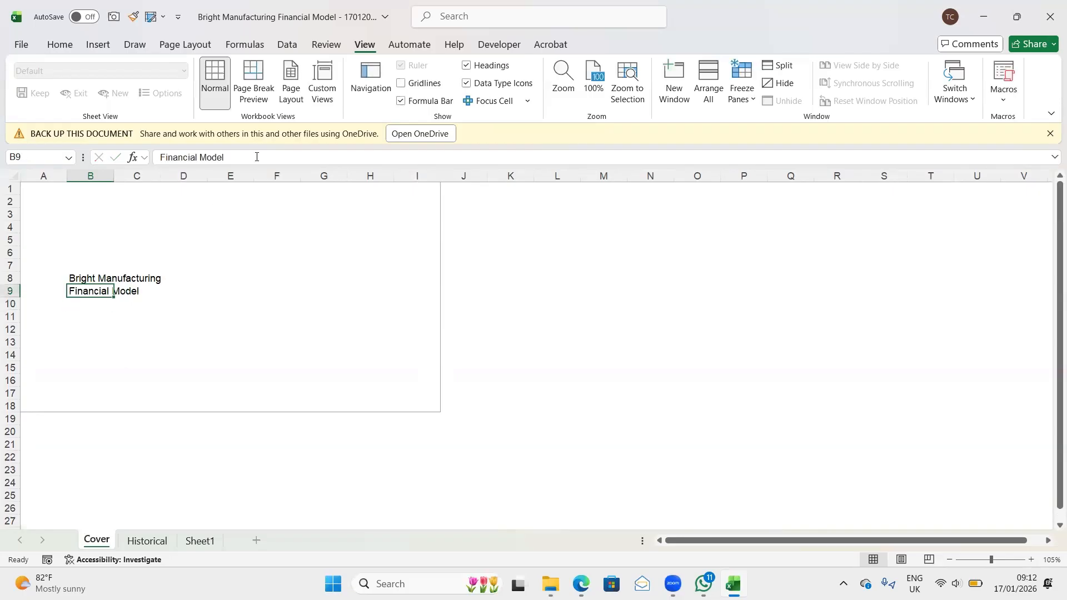
{"action": "left_click", "coordinate": [257, 157]}
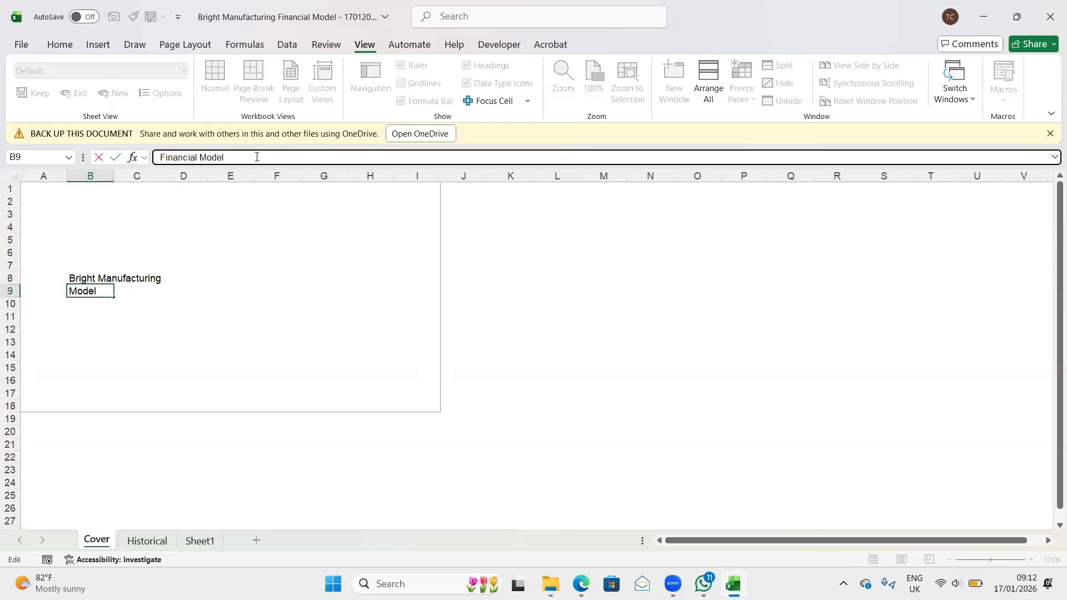
{"action": "type", "text": "2017 -2021"}
{"action": "key", "text": "Return"}
- Enlarge the company title in cell B8 of the Cover sheet to font size 16
{"action": "key", "text": "Up"}
{"action": "key", "text": "Up"}
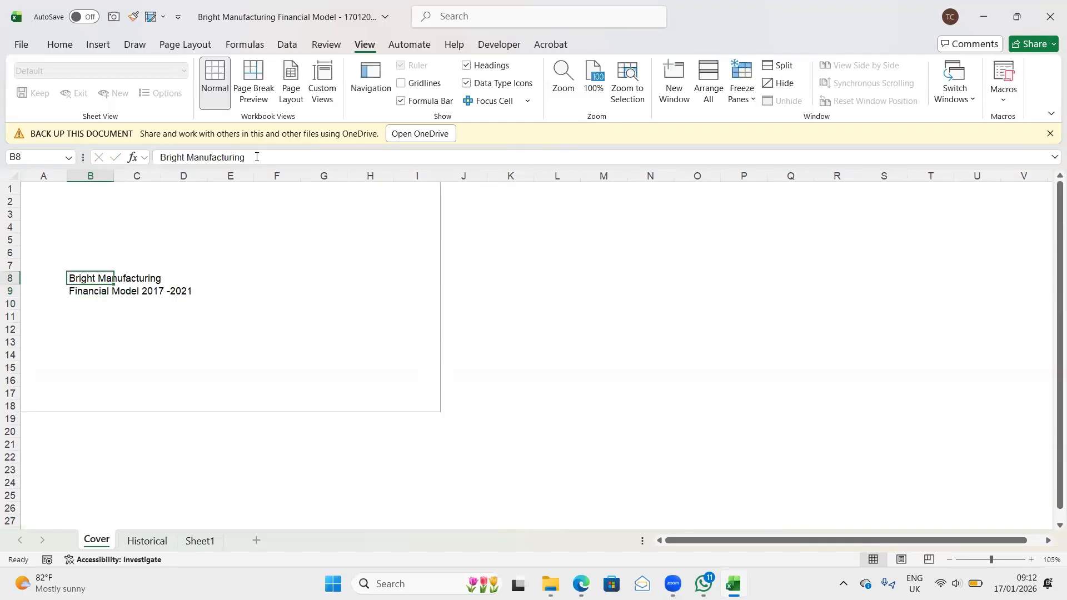
{"action": "left_click", "coordinate": [63, 47]}
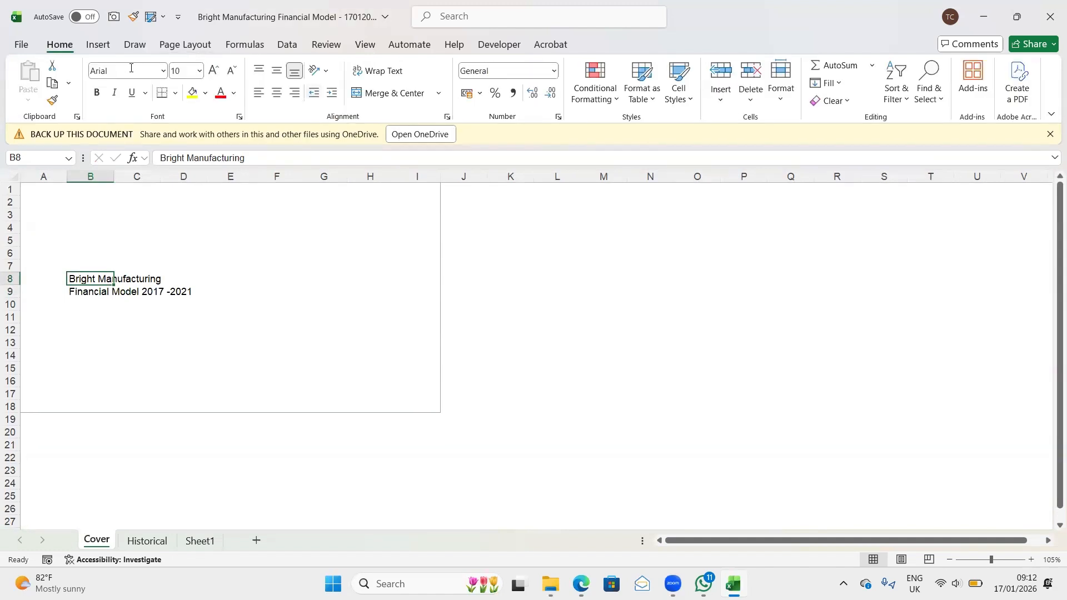
{"action": "left_click", "coordinate": [215, 70]}
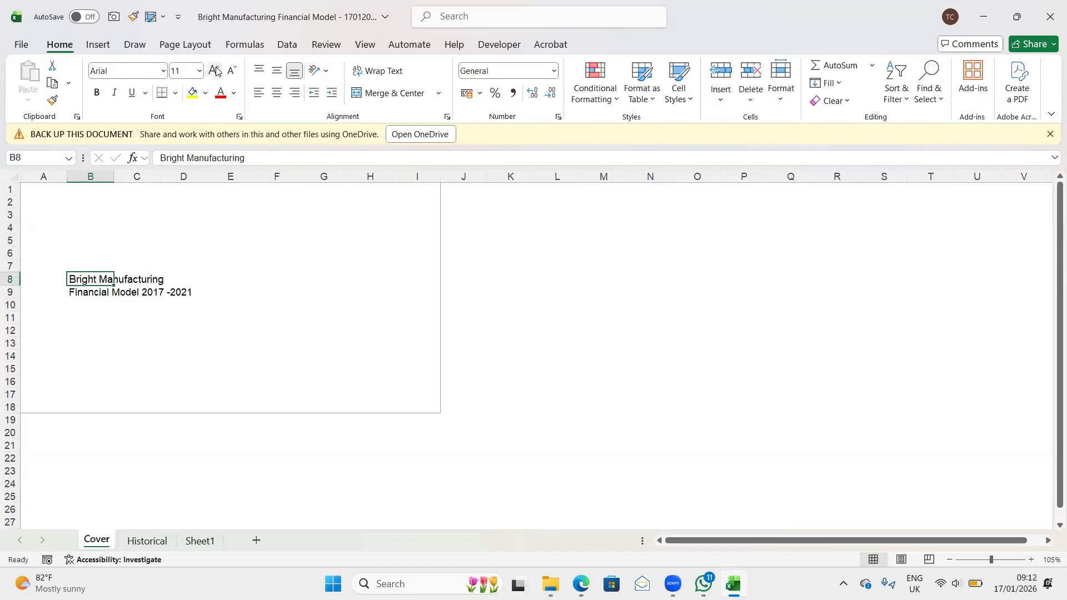
{"action": "left_click", "coordinate": [215, 70]}
{"action": "left_click", "coordinate": [215, 70]}
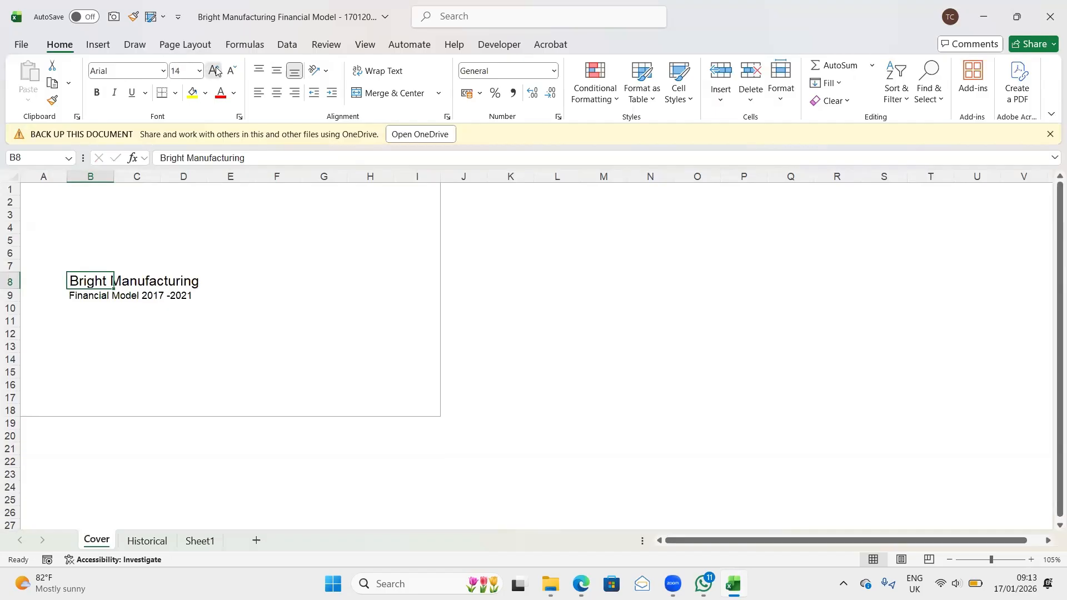
{"action": "left_click", "coordinate": [215, 70]}
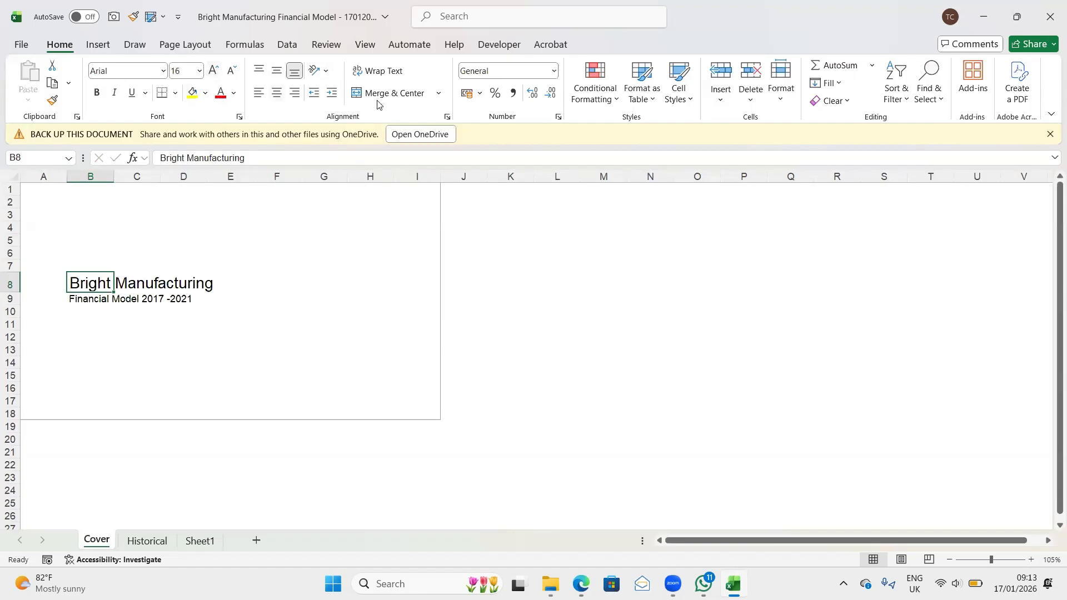
- Colour the company title in B8 medium blue and make both it and the subtitle in B9 bold
{"action": "left_click", "coordinate": [235, 94]}
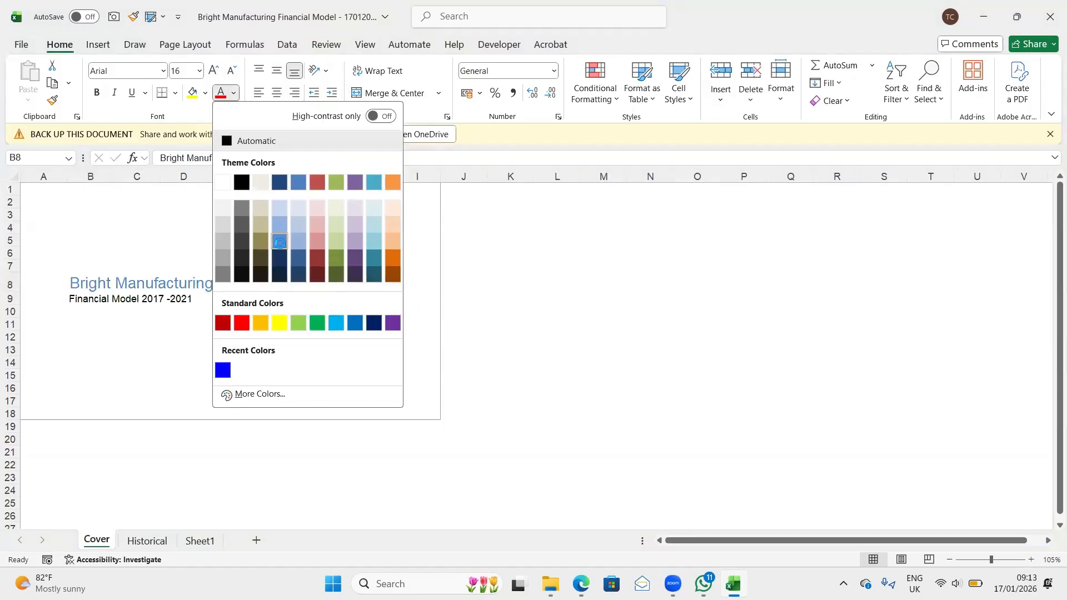
{"action": "left_click", "coordinate": [280, 243]}
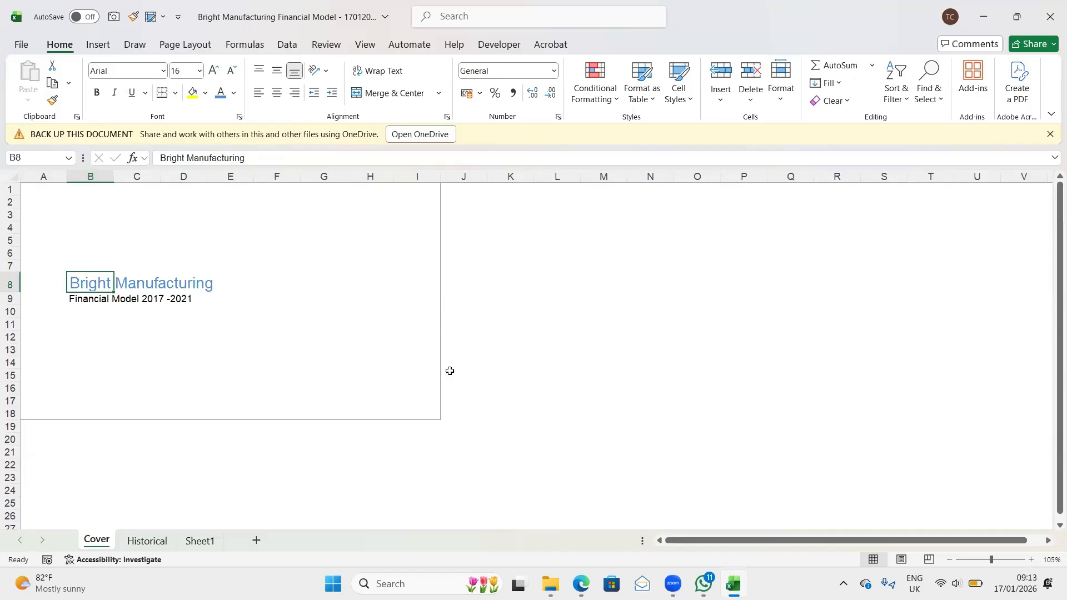
{"action": "key", "text": "ctrl+b"}
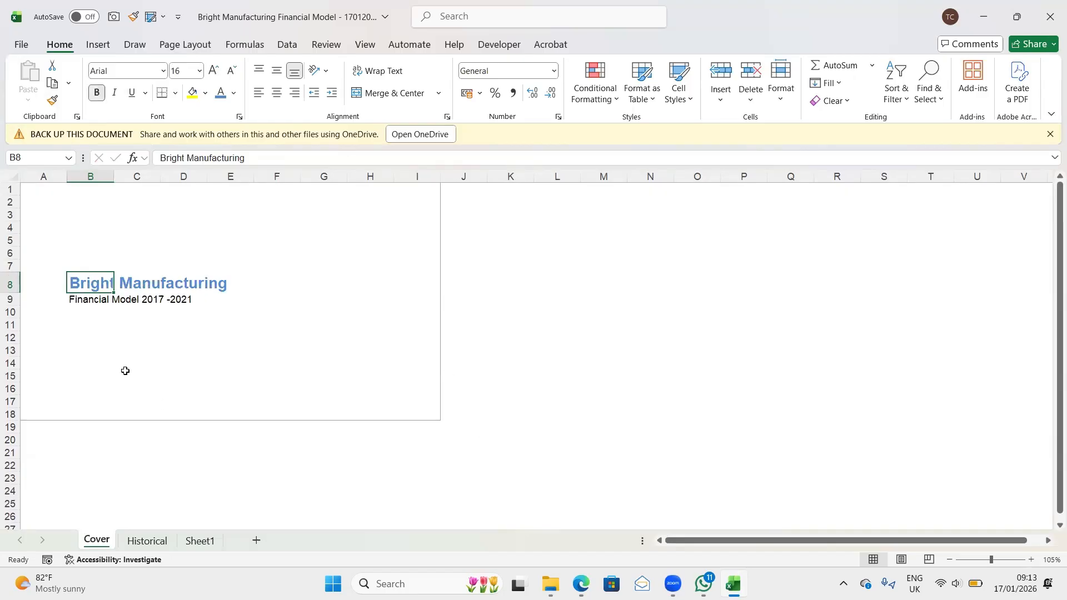
{"action": "left_click", "coordinate": [82, 301]}
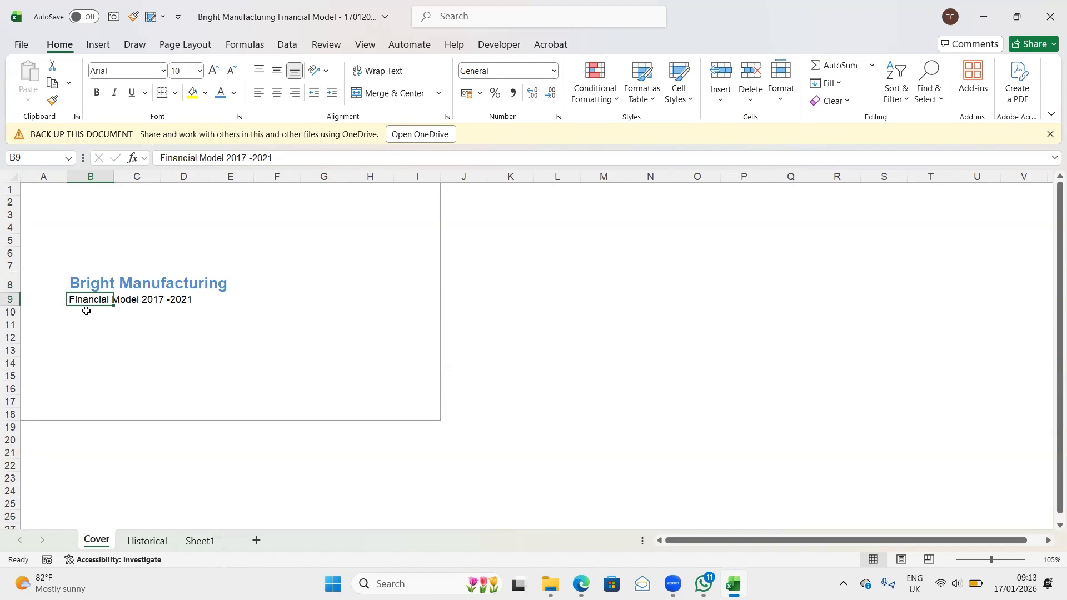
{"action": "key", "text": "ctrl+b"}
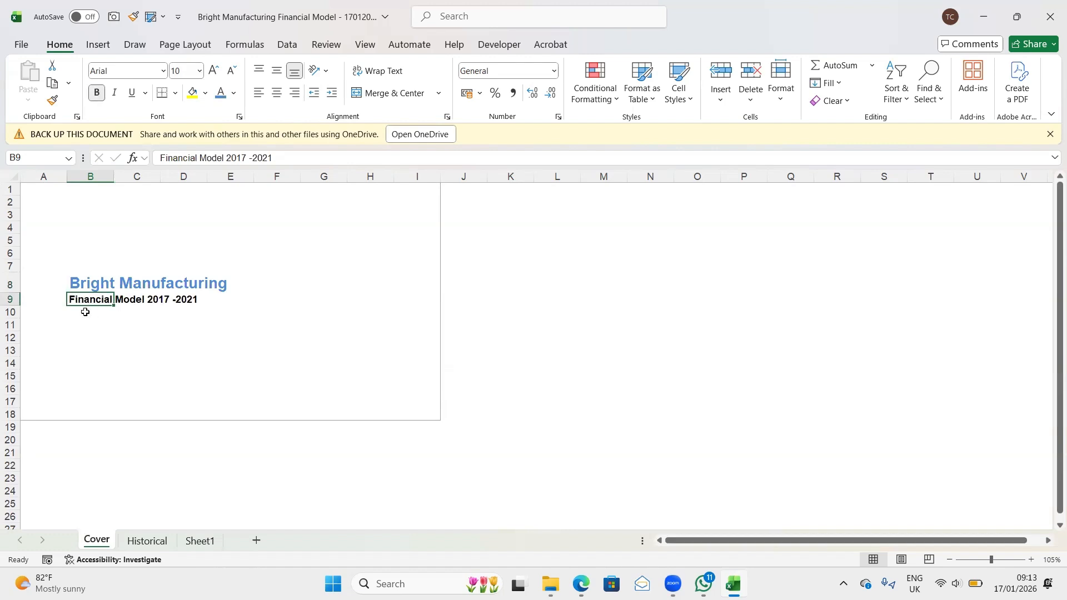
- Enter the label "Modeller:" in cell B11, two rows below the subtitle
{"action": "key", "text": "Down"}
{"action": "key", "text": "Down"}
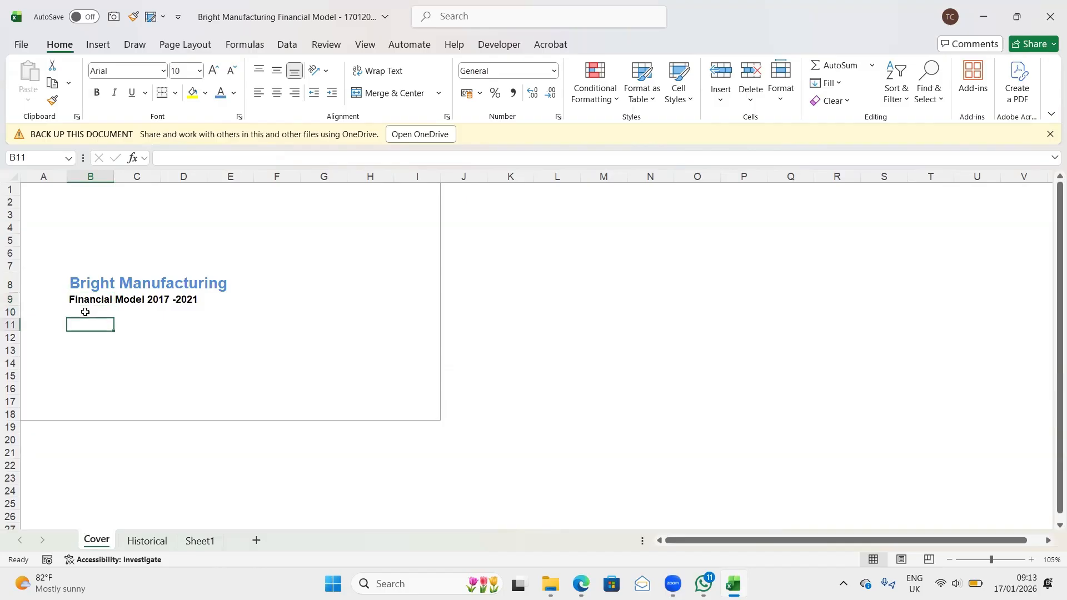
{"action": "type", "text": "Model"}
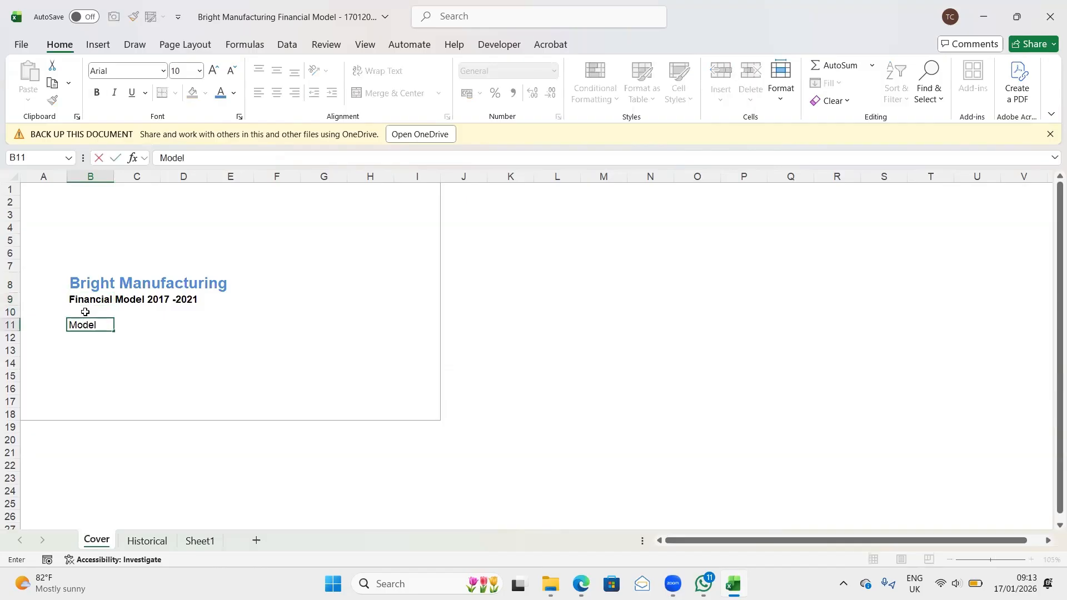
{"action": "type", "text": "ler:"}
{"action": "key", "text": "Tab"}
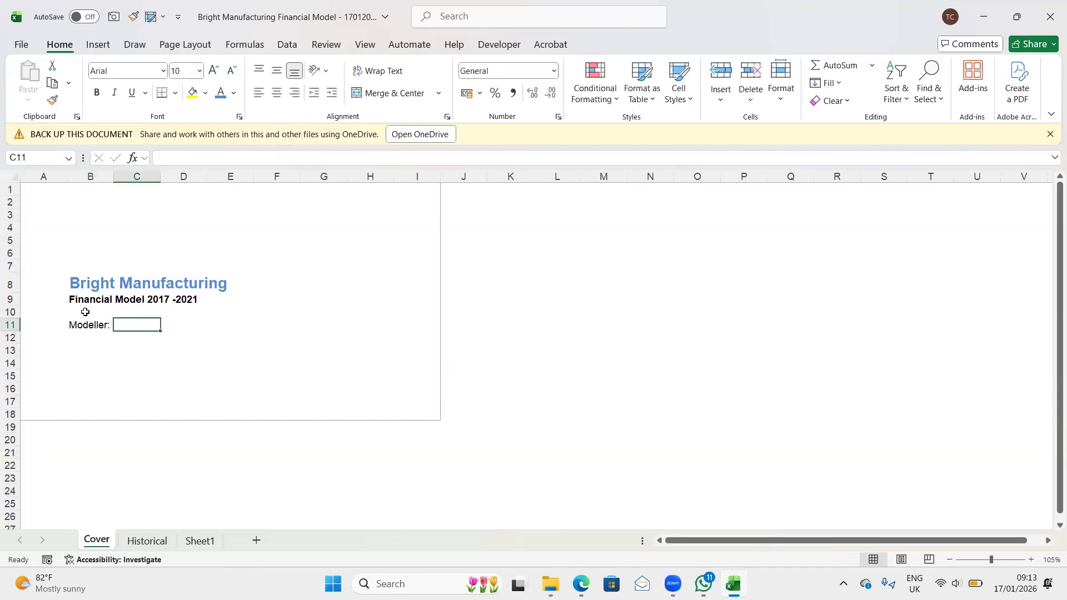
{"action": "type", "text": "Oyin"}
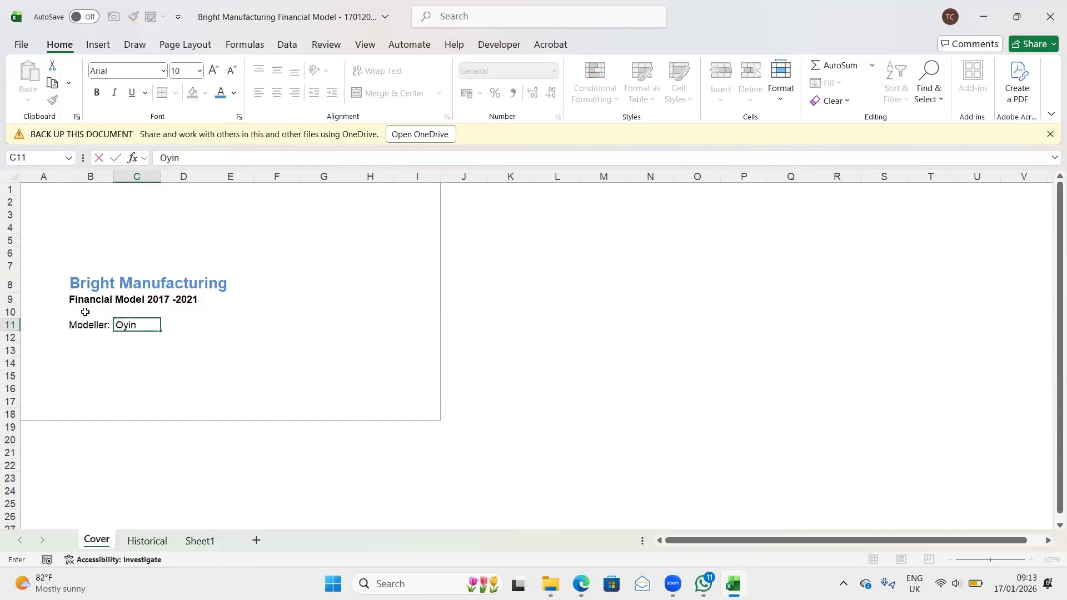
{"action": "type", "text": "lade"}
{"action": "type", "text": "Aki"}
{"action": "type", "text": "n"}
{"action": "key", "text": "BackSpace"}
{"action": "key", "text": "BackSpace"}
{"action": "key", "text": "BackSpace"}
{"action": "key", "text": "BackSpace"}
{"action": "key", "text": "BackSpace"}
{"action": "key", "text": "BackSpace"}
{"action": "key", "text": "BackSpace"}
{"action": "key", "text": "BackSpace"}
{"action": "key", "text": "BackSpace"}
{"action": "type", "text": "damola Ola"}
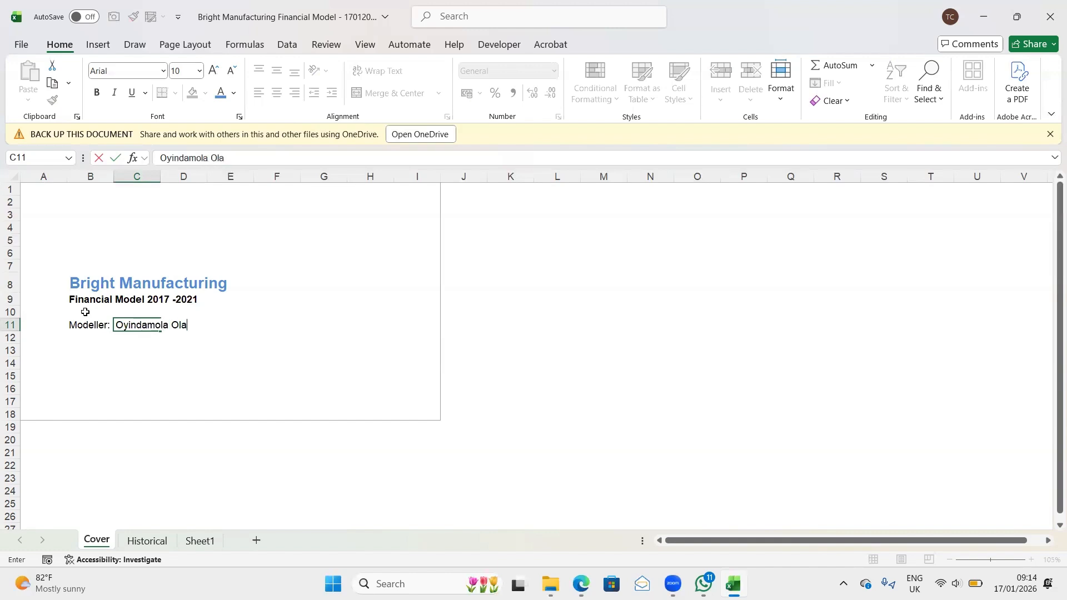
{"action": "key", "text": "BackSpace"}
{"action": "key", "text": "BackSpace"}
{"action": "key", "text": "BackSpace"}
{"action": "key", "text": "BackSpace"}
{"action": "key", "text": "BackSpace"}
{"action": "key", "text": "BackSpace"}
{"action": "key", "text": "BackSpace"}
{"action": "key", "text": "BackSpace"}
{"action": "key", "text": "BackSpace"}
{"action": "key", "text": "BackSpace"}
{"action": "key", "text": "BackSpace"}
{"action": "key", "text": "BackSpace"}
{"action": "key", "text": "BackSpace"}
{"action": "key", "text": "BackSpace"}
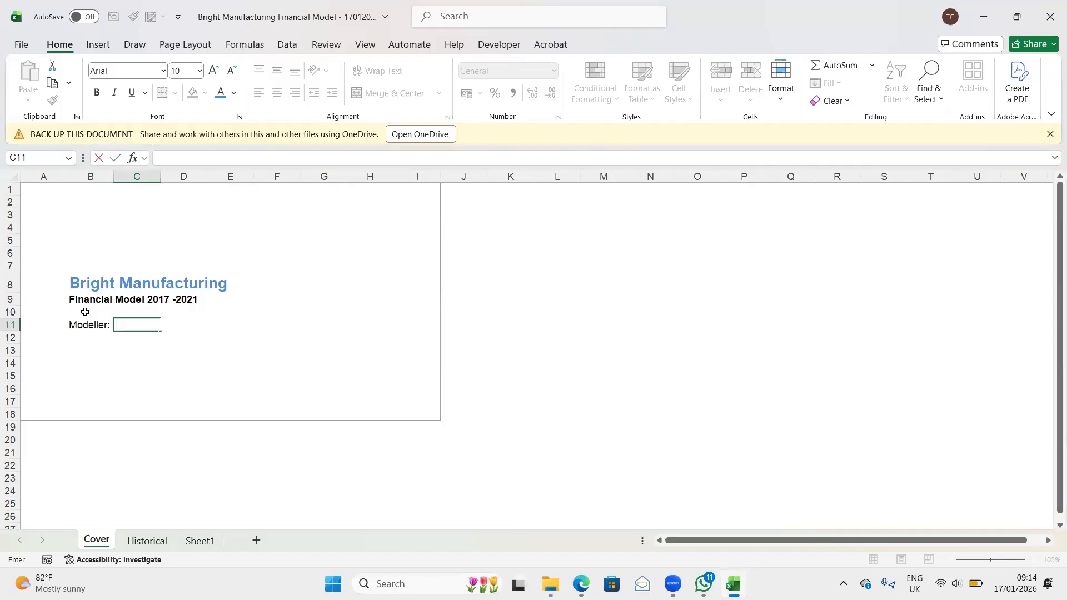
- Enter the modeller's first name and surname initial in cell C11 beside the "Modeller:" label
{"action": "type", "text": "Oyindamola "}
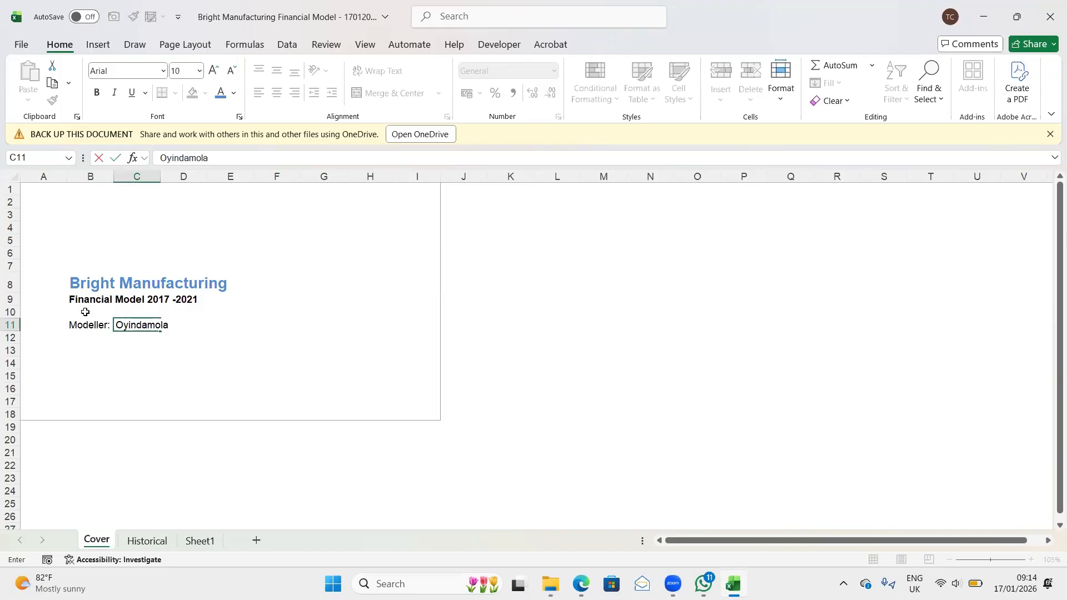
{"action": "type", "text": "Oluwad"}
{"action": "key", "text": "BackSpace"}
{"action": "key", "text": "BackSpace"}
{"action": "key", "text": "BackSpace"}
{"action": "key", "text": "BackSpace"}
{"action": "key", "text": "BackSpace"}
{"action": "key", "text": "Return"}
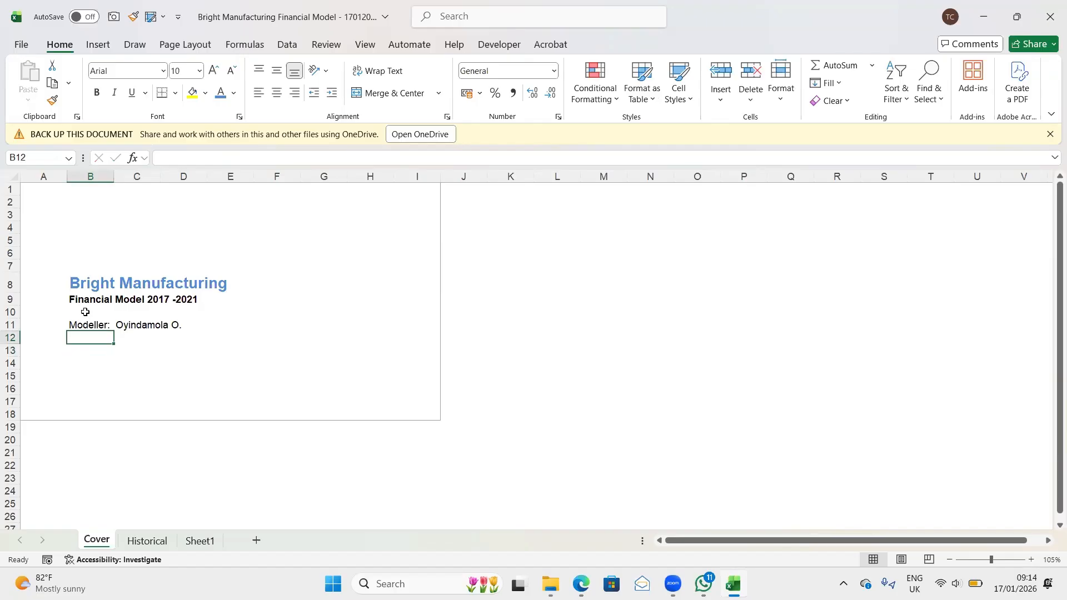
{"action": "key", "text": "Up"}
{"action": "key", "text": "Up"}
{"action": "key", "text": "Up"}
{"action": "key", "text": "Up"}
{"action": "key", "text": "Up"}
{"action": "key", "text": "Up"}
{"action": "key", "text": "Up"}
{"action": "key", "text": "Up"}
{"action": "key", "text": "Up"}
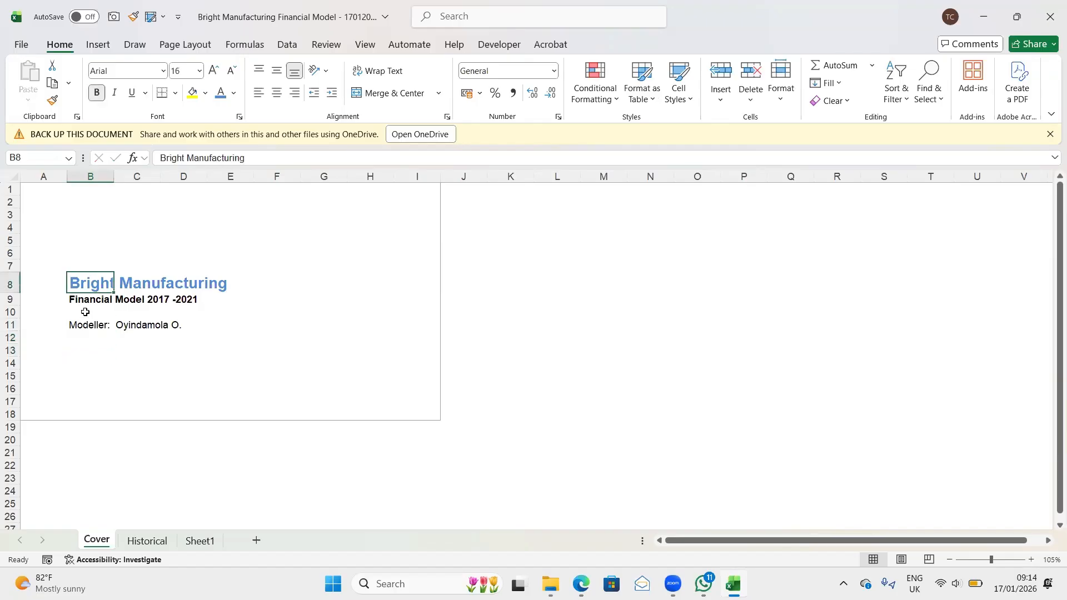
{"action": "key", "text": "Down"}
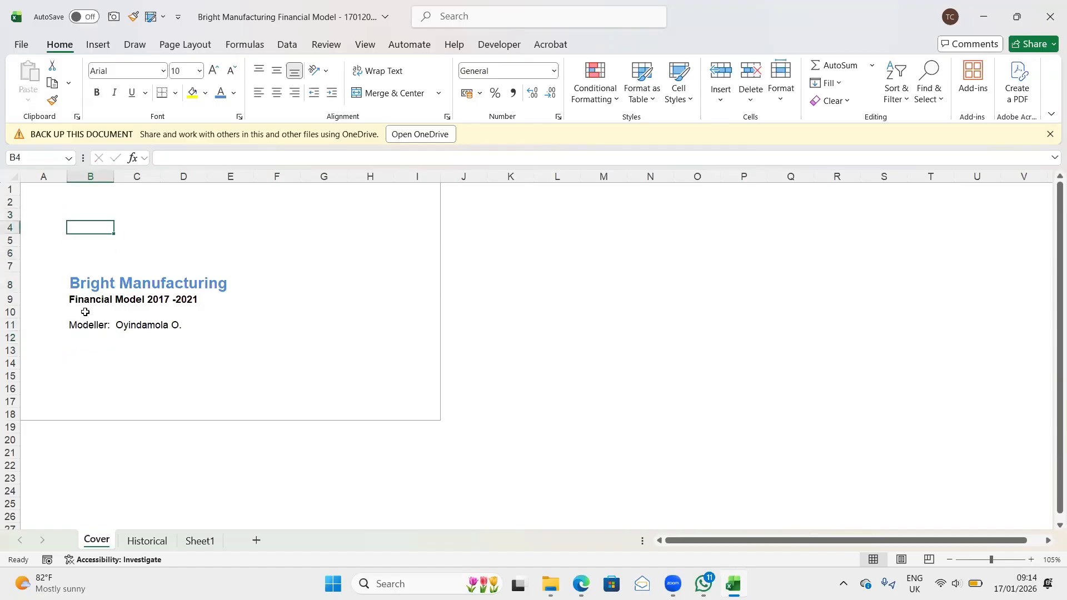
{"action": "key", "text": "Up"}
{"action": "key", "text": "Down"}
{"action": "key", "text": "Up"}
{"action": "key", "text": "Down"}
{"action": "key", "text": "Down"}
{"action": "key", "text": "Up"}
{"action": "key", "text": "Up"}
{"action": "key", "text": "Down"}
{"action": "key", "text": "shift+Down"}
{"action": "key", "text": "shift+Right"}
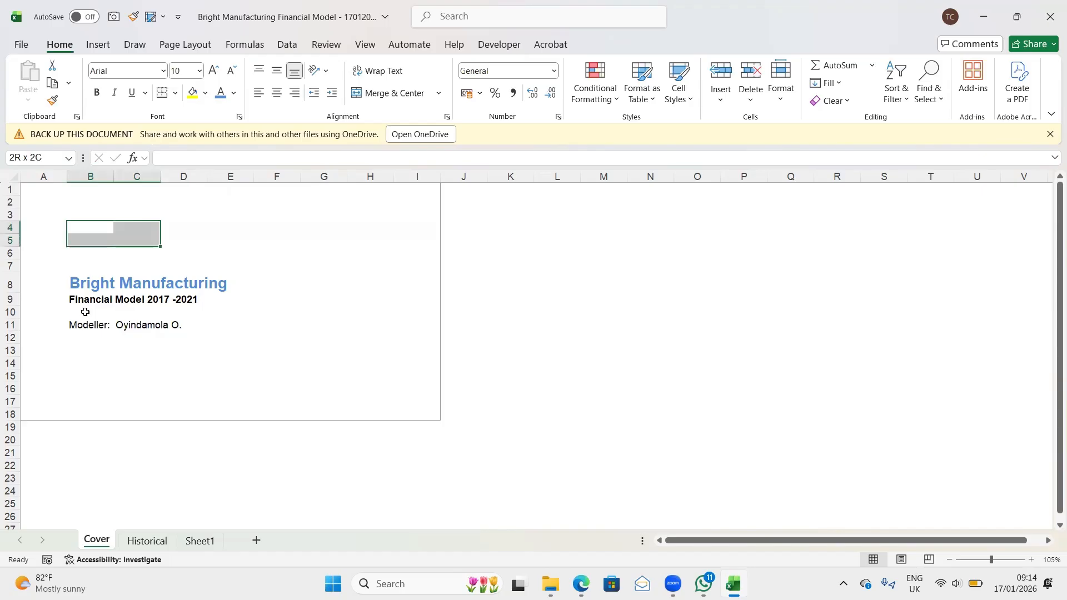
{"action": "key", "text": "shift+Left"}
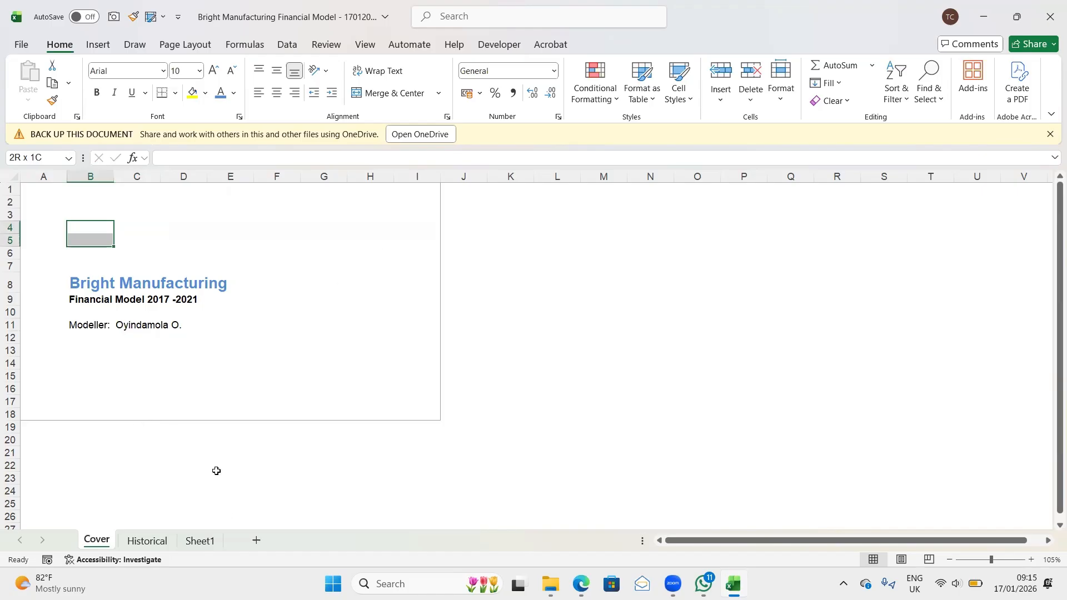
- Add a new worksheet after Sheet1 and enter the bold heading "Executive Summary" in cell B3
{"action": "left_click", "coordinate": [199, 540]}
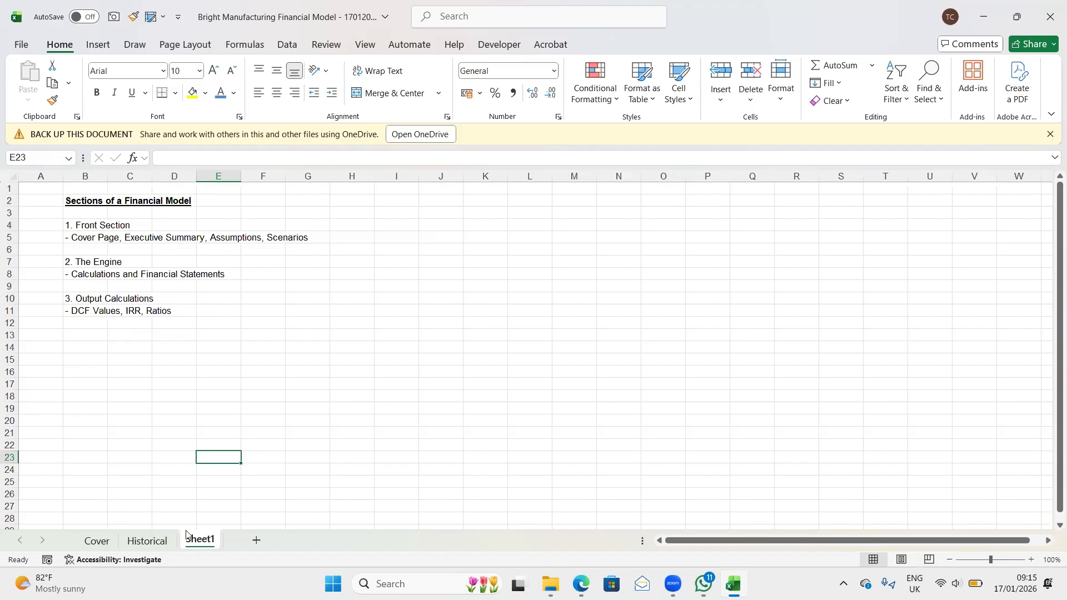
{"action": "left_click", "coordinate": [257, 542]}
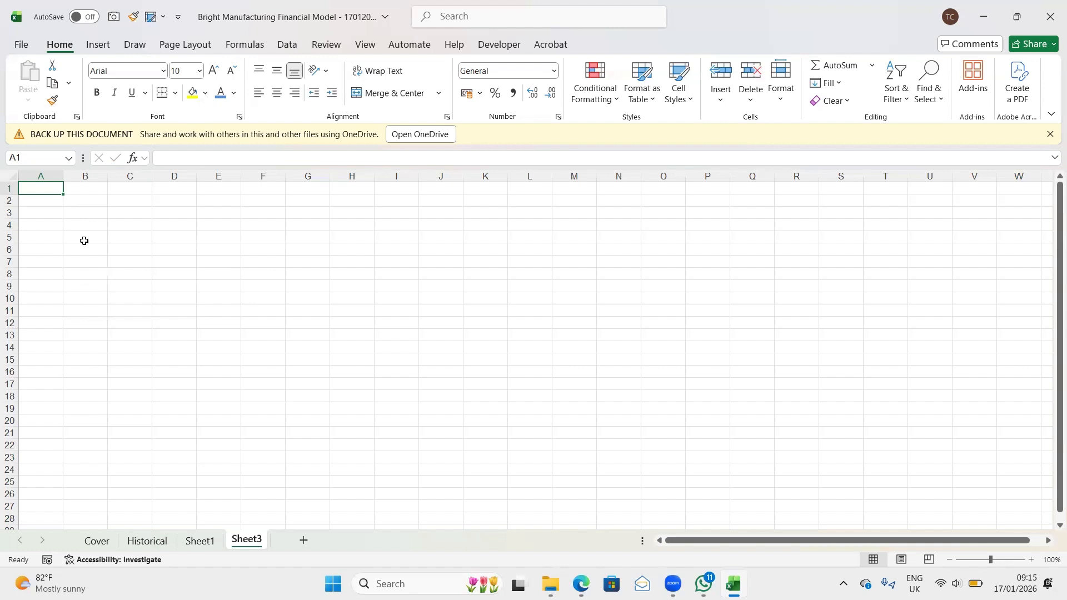
{"action": "left_click", "coordinate": [78, 215]}
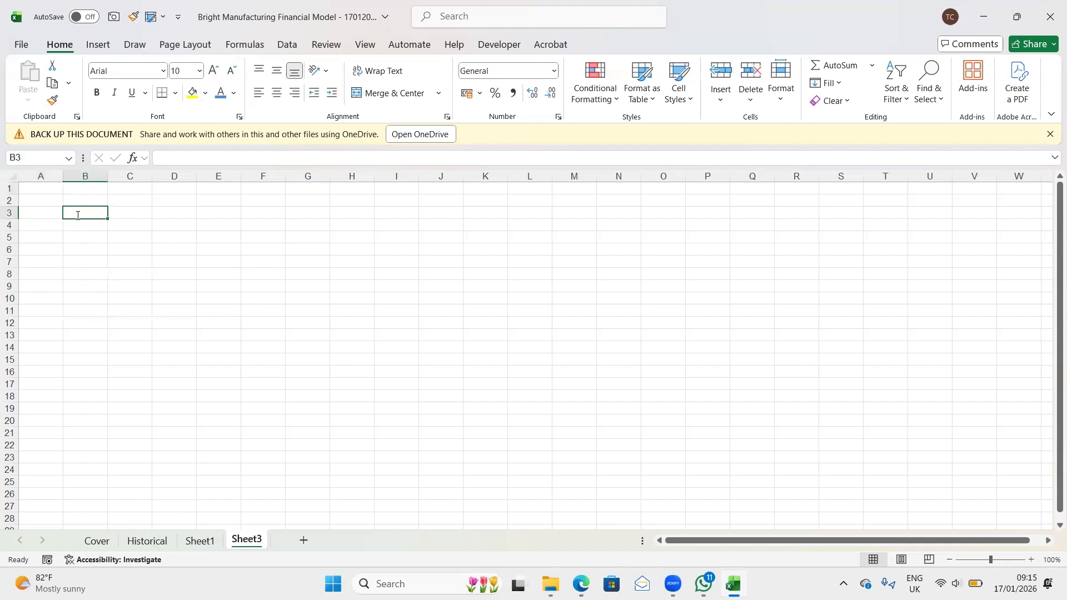
{"action": "type", "text": "Executi"}
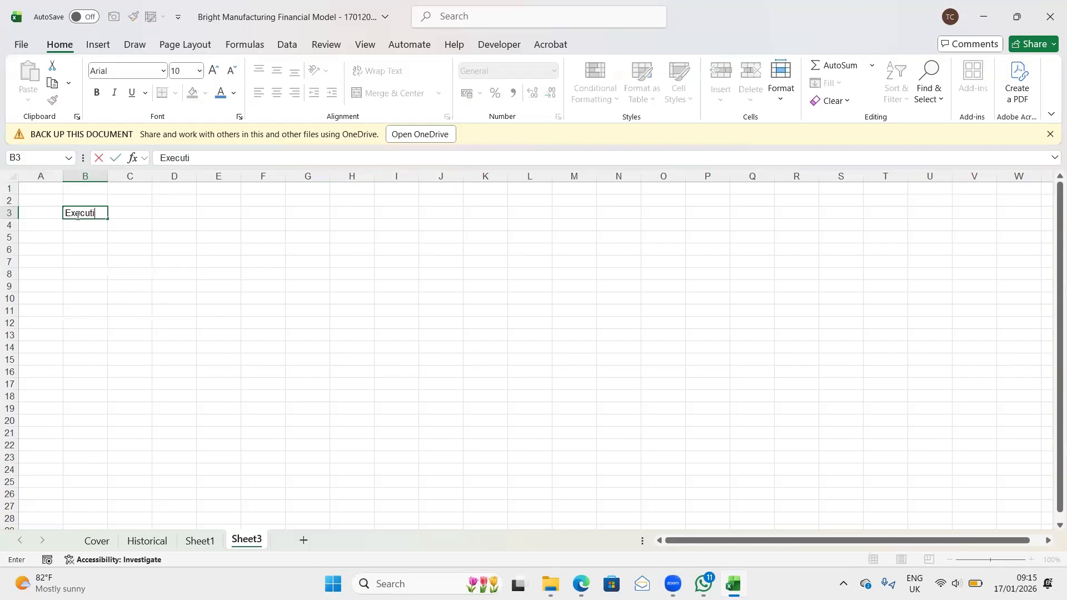
{"action": "type", "text": "ve Summary"}
{"action": "key", "text": "Return"}
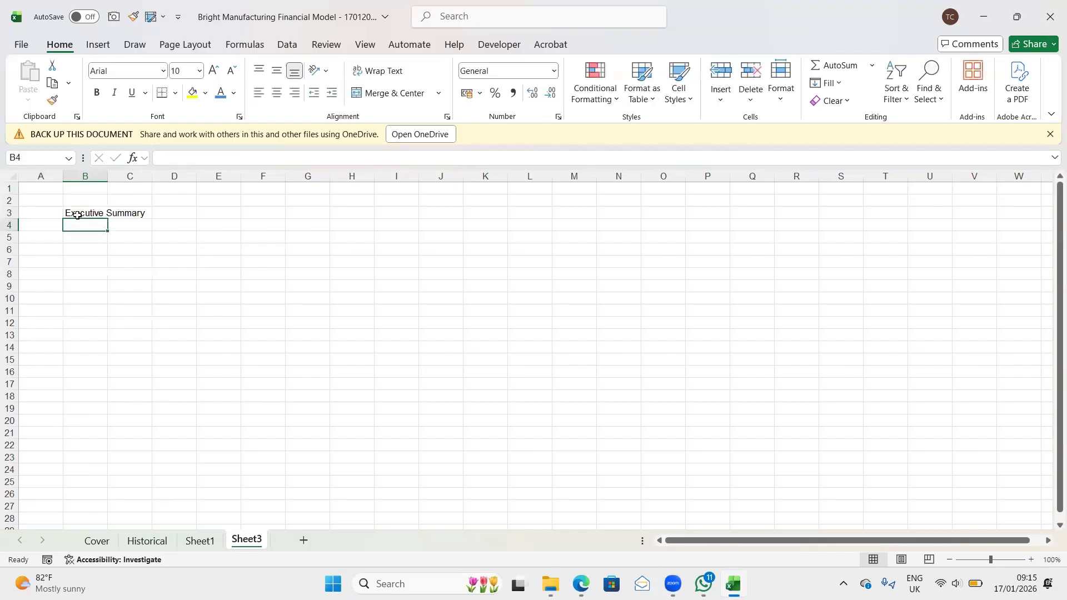
{"action": "left_click", "coordinate": [78, 214]}
{"action": "key", "text": "ctrl+b"}
- Enter the text "Customized for the your client, industry, boss, etc" in cell B4 under the Executive Summary heading
{"action": "scroll", "coordinate": [78, 214], "scroll_direction": "up", "scroll_amount": 7}
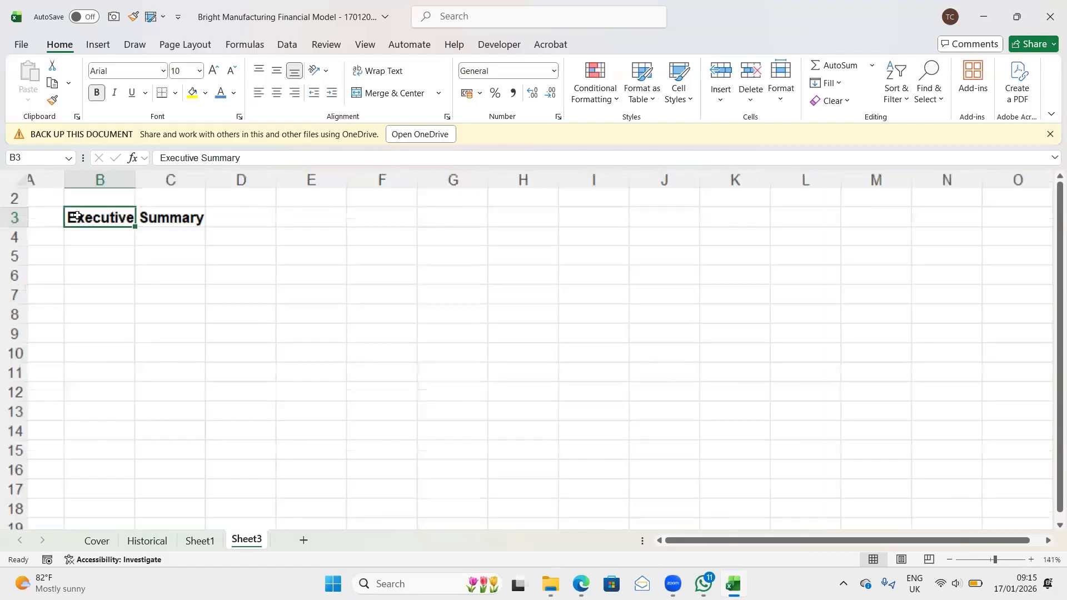
{"action": "left_click", "coordinate": [169, 263]}
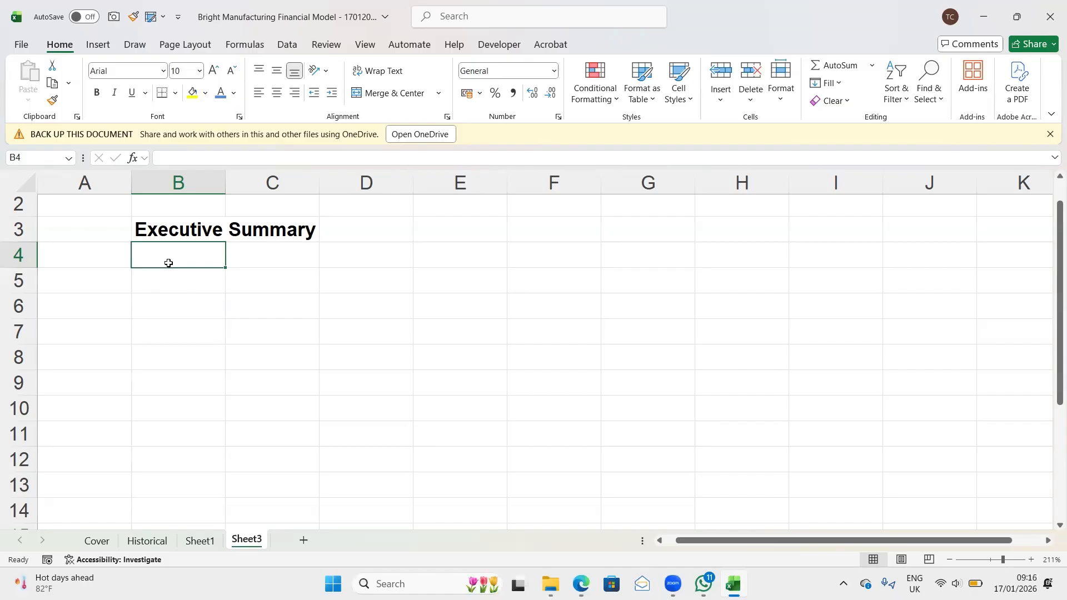
{"action": "type", "text": "="}
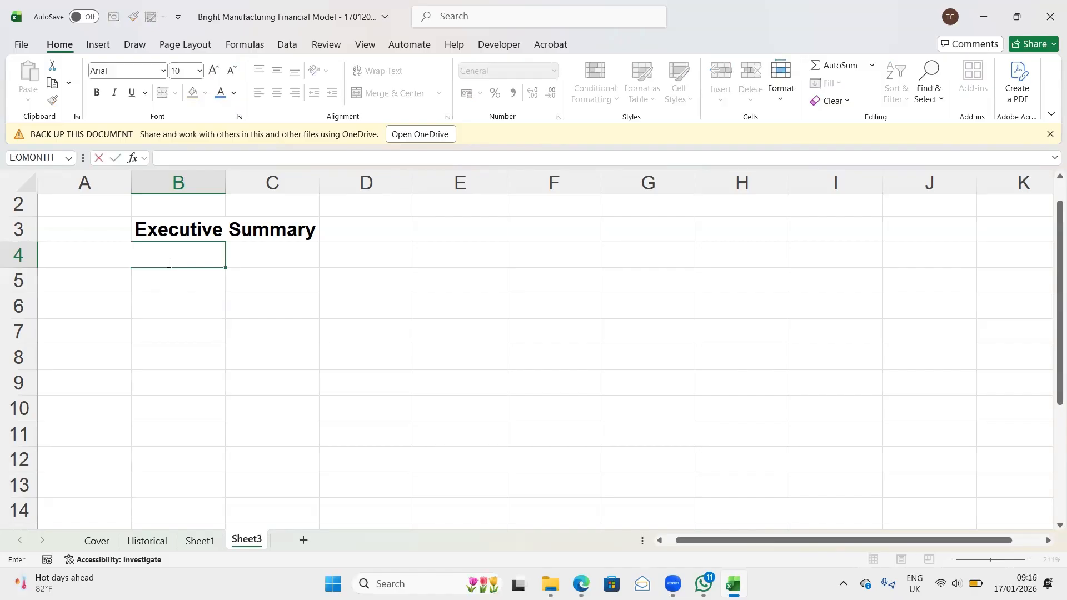
{"action": "key", "text": "BackSpace"}
{"action": "type", "text": "'Customi"}
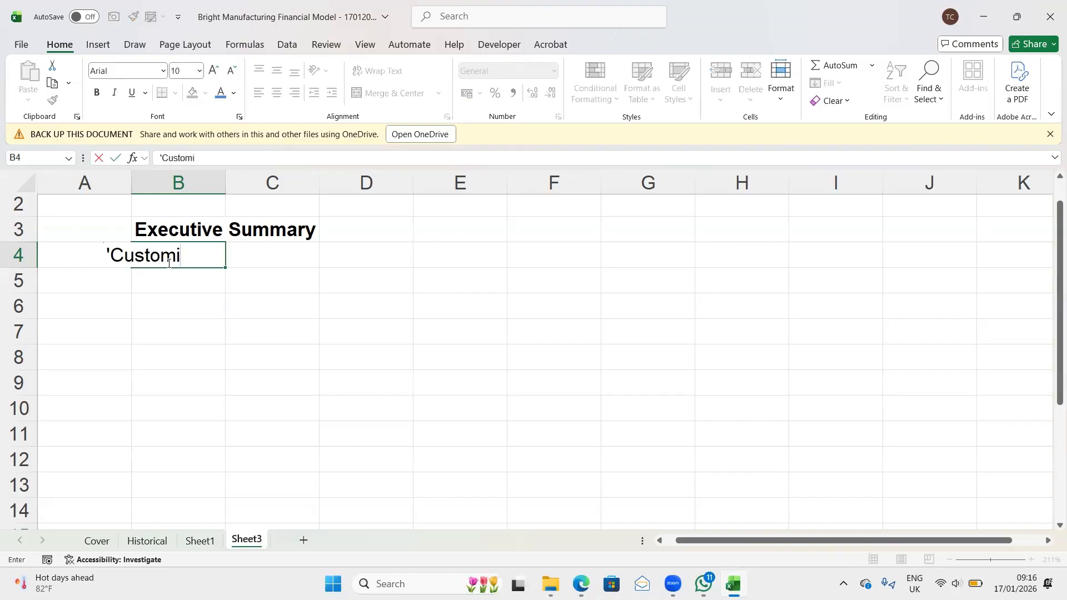
{"action": "type", "text": "zed for t"}
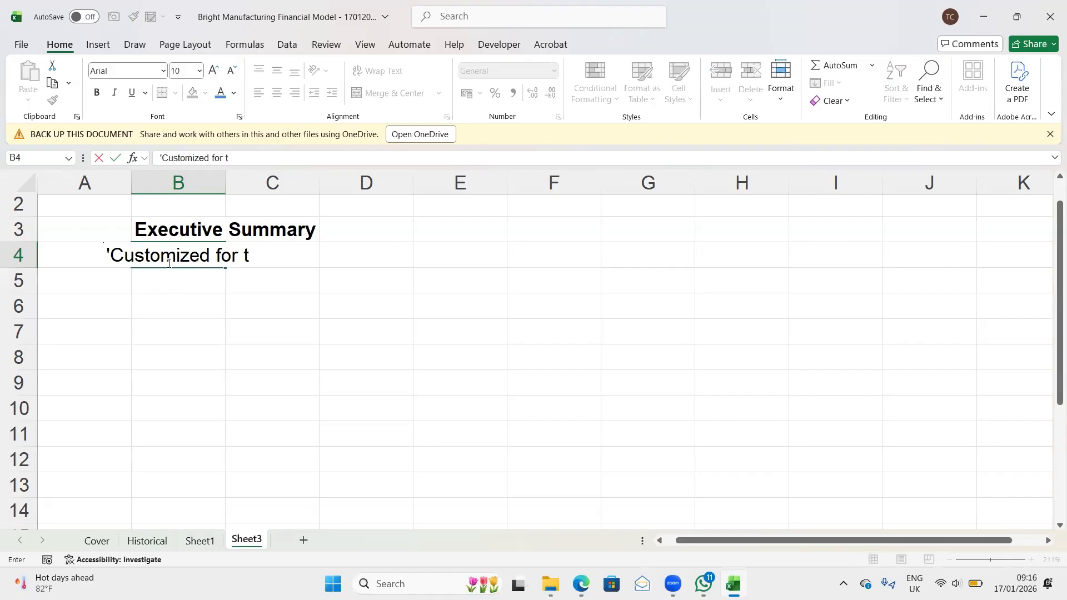
{"action": "type", "text": "he i"}
{"action": "key", "text": "BackSpace"}
{"action": "type", "text": "your"}
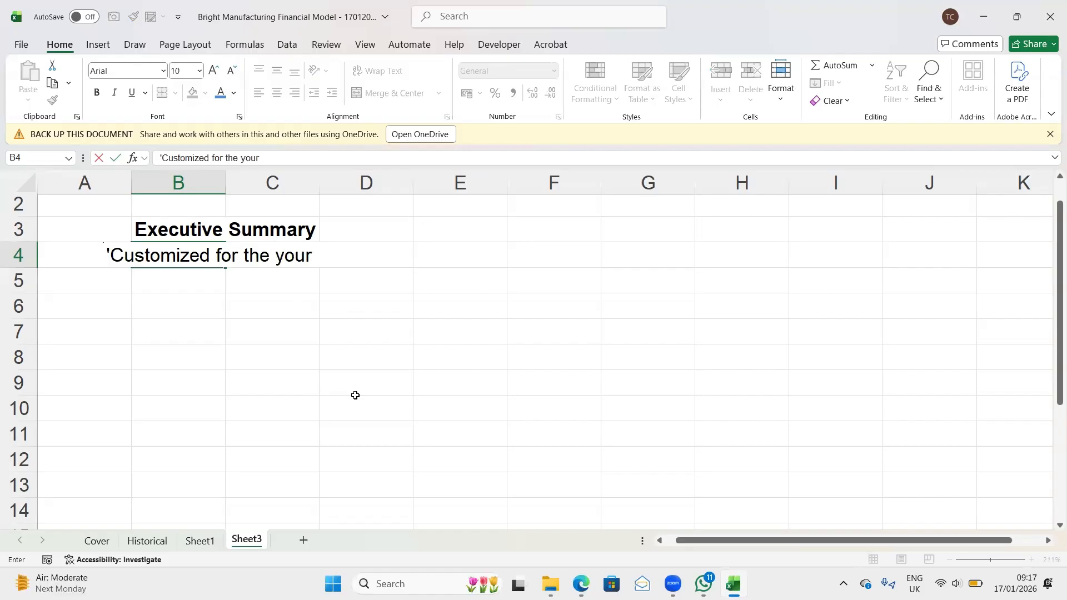
{"action": "type", "text": " client,"}
{"action": "type", "text": " yo"}
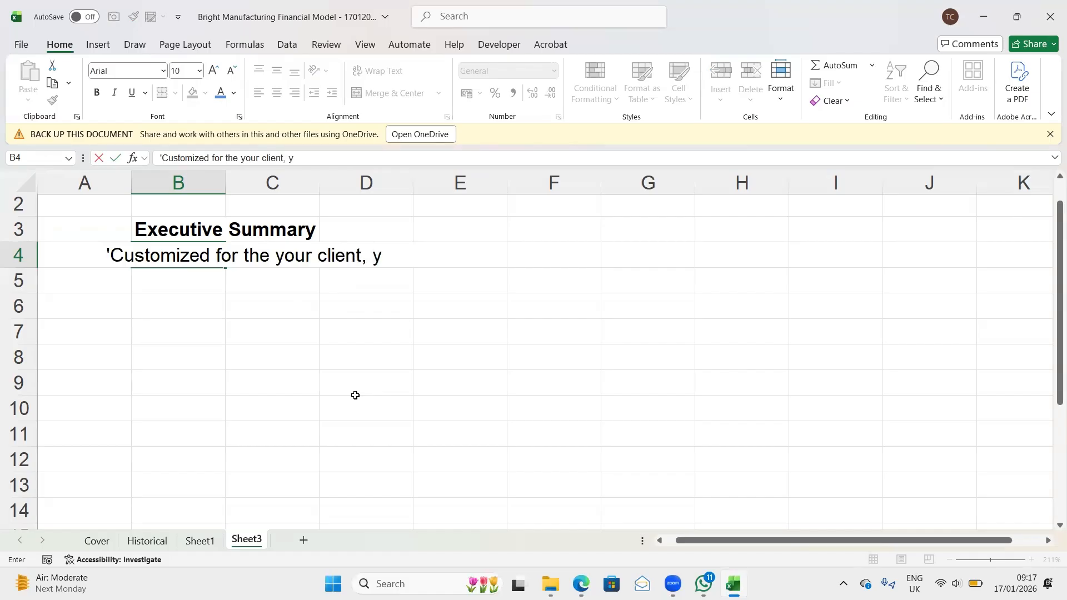
{"action": "key", "text": "BackSpace"}
{"action": "key", "text": "BackSpace"}
{"action": "type", "text": "industry"}
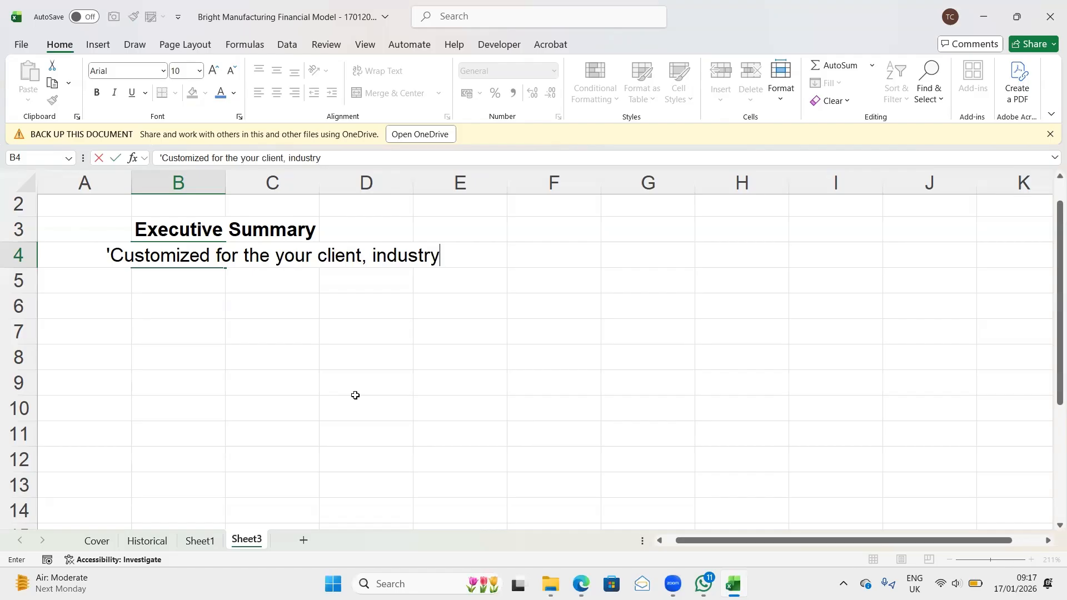
{"action": "type", "text": ", your"}
{"action": "type", "text": "boss"}
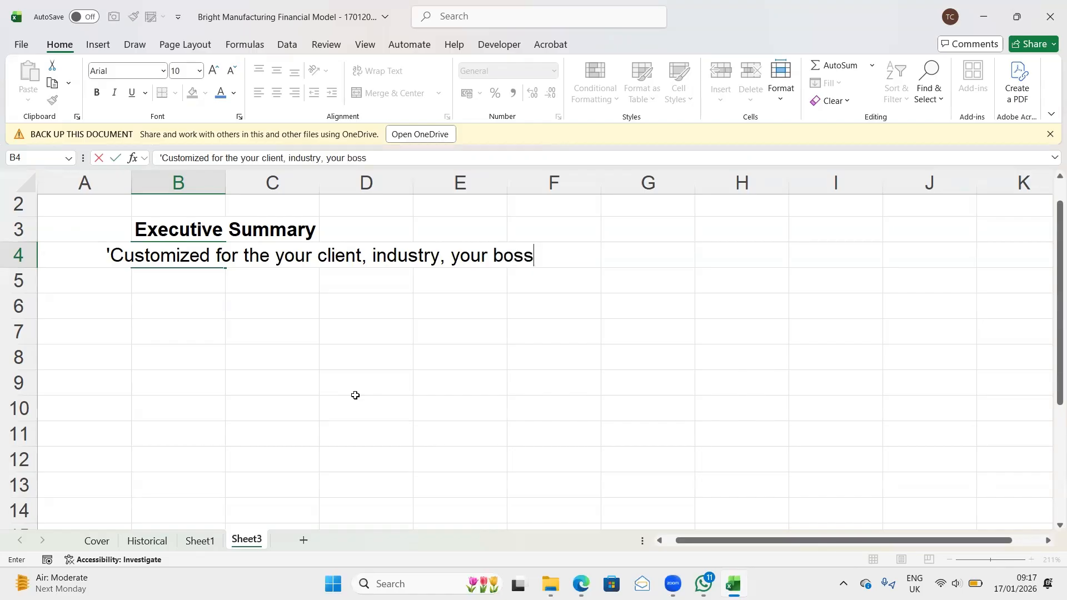
{"action": "key", "text": "BackSpace"}
{"action": "key", "text": "BackSpace"}
{"action": "key", "text": "BackSpace"}
{"action": "key", "text": "BackSpace"}
{"action": "key", "text": "BackSpace"}
{"action": "key", "text": "BackSpace"}
{"action": "key", "text": "BackSpace"}
{"action": "key", "text": "BackSpace"}
{"action": "key", "text": "BackSpace"}
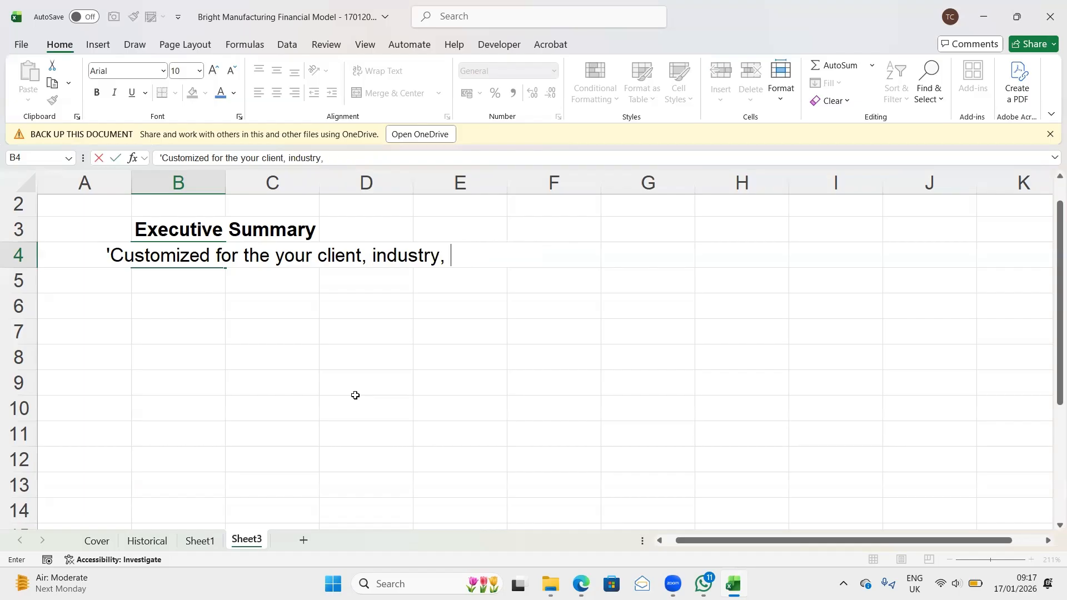
{"action": "type", "text": "boss, et"}
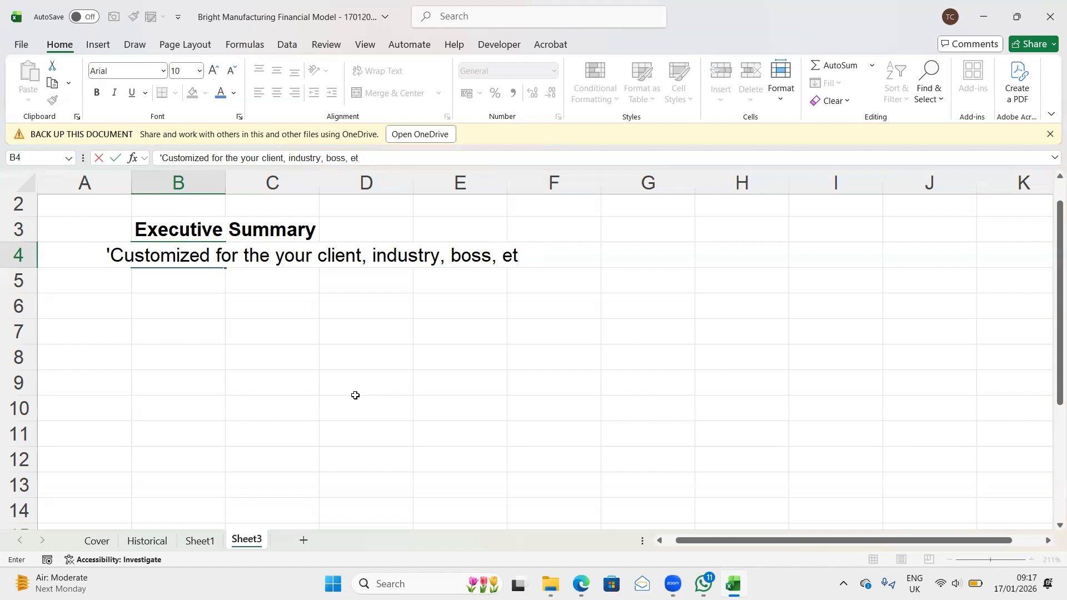
{"action": "type", "text": "c"}
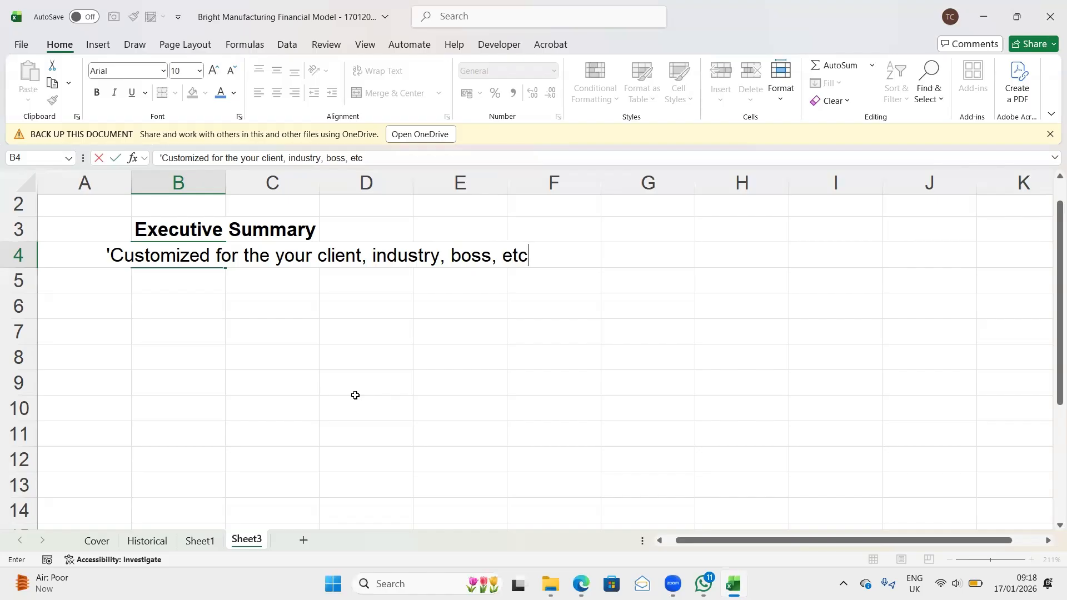
{"action": "key", "text": "BackSpace"}
{"action": "key", "text": "BackSpace"}
{"action": "key", "text": "BackSpace"}
{"action": "type", "text": "."}
{"action": "type", "text": "t"}
{"action": "key", "text": "BackSpace"}
{"action": "key", "text": "BackSpace"}
{"action": "type", "text": "e"}
{"action": "key", "text": "Return"}
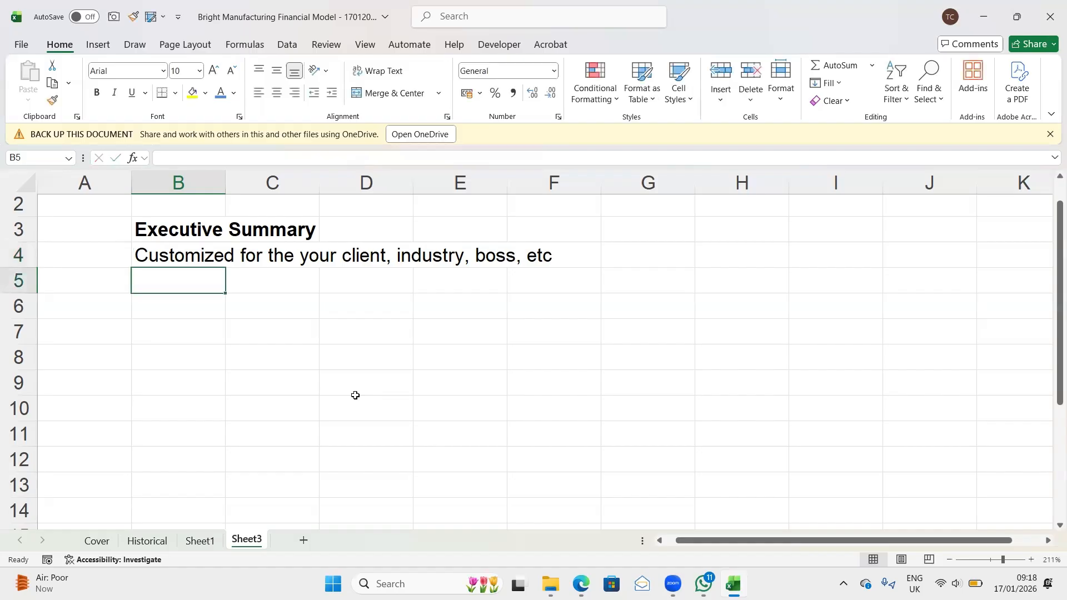
- Insert a hyphen before "Customized" in cell B4 to make the line a bullet
{"action": "key", "text": "Up"}
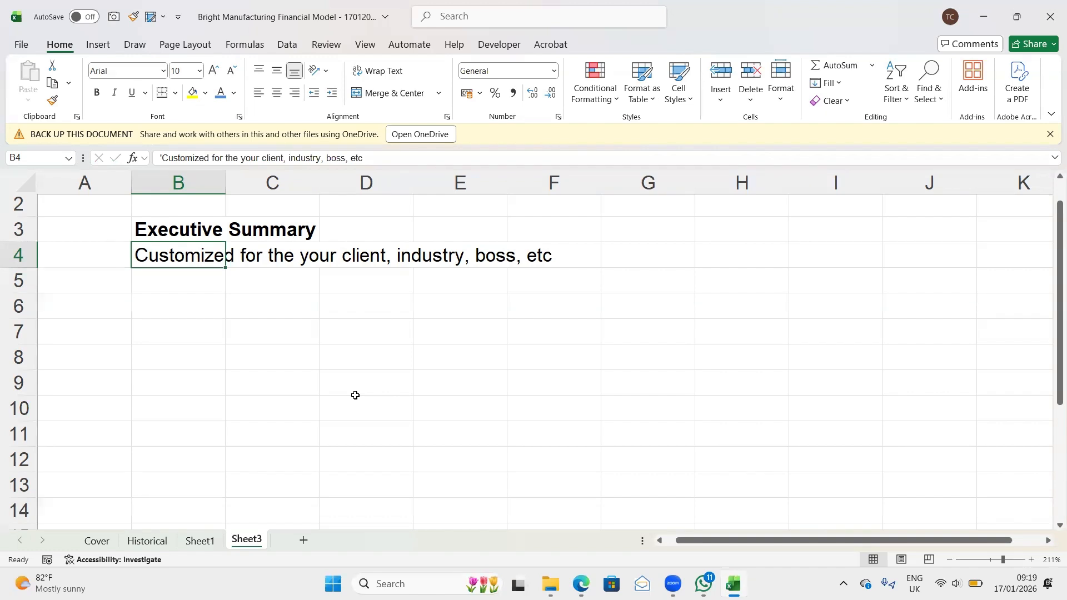
{"action": "key", "text": "Down"}
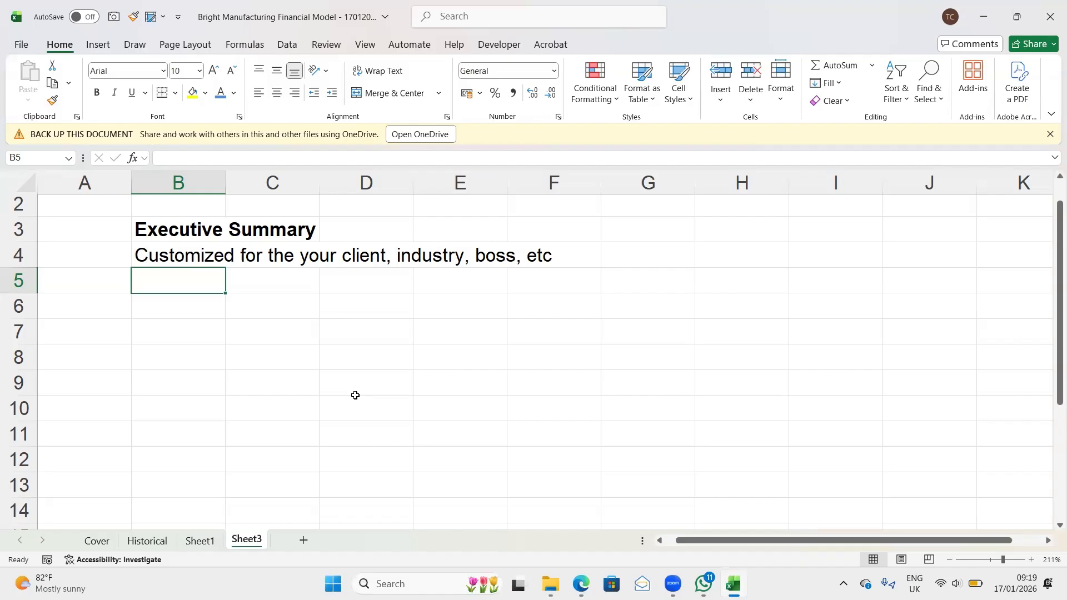
{"action": "key", "text": "Up"}
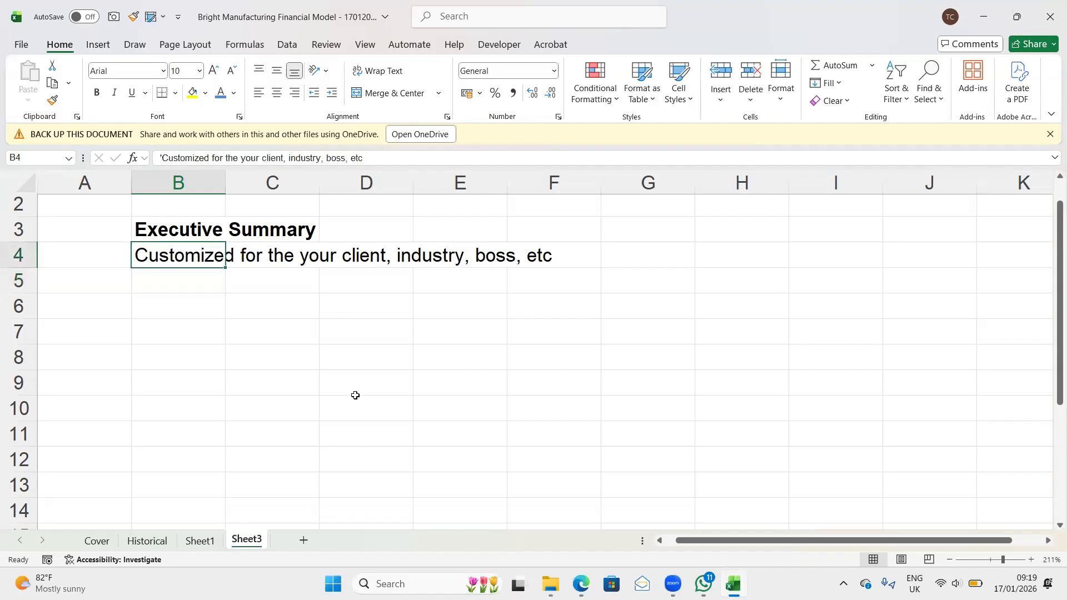
{"action": "key", "text": "F2"}
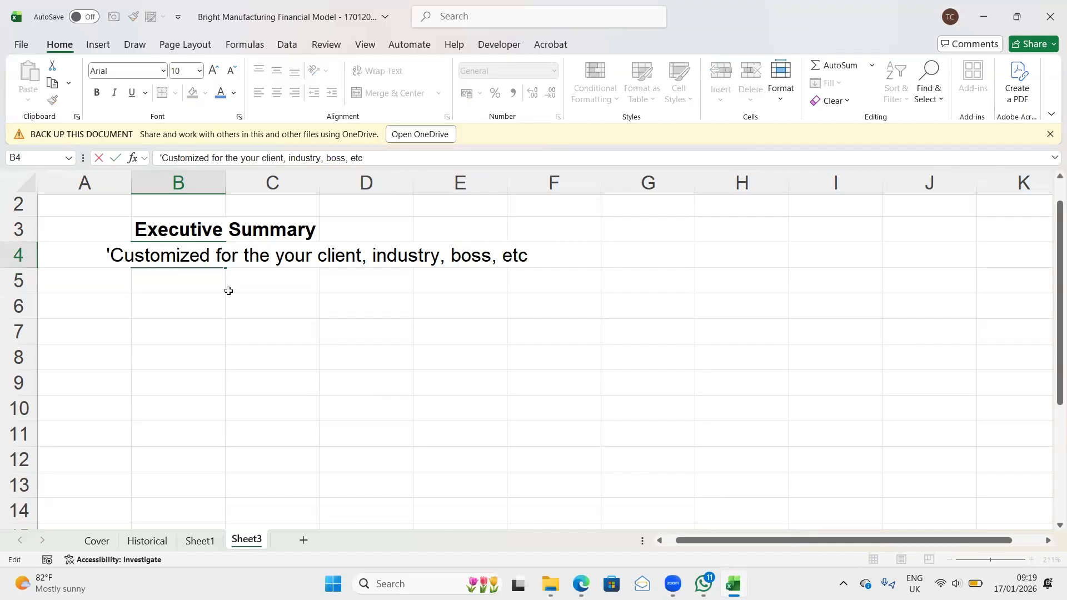
{"action": "left_click", "coordinate": [112, 254]}
{"action": "type", "text": "-"}
{"action": "key", "text": "Return"}
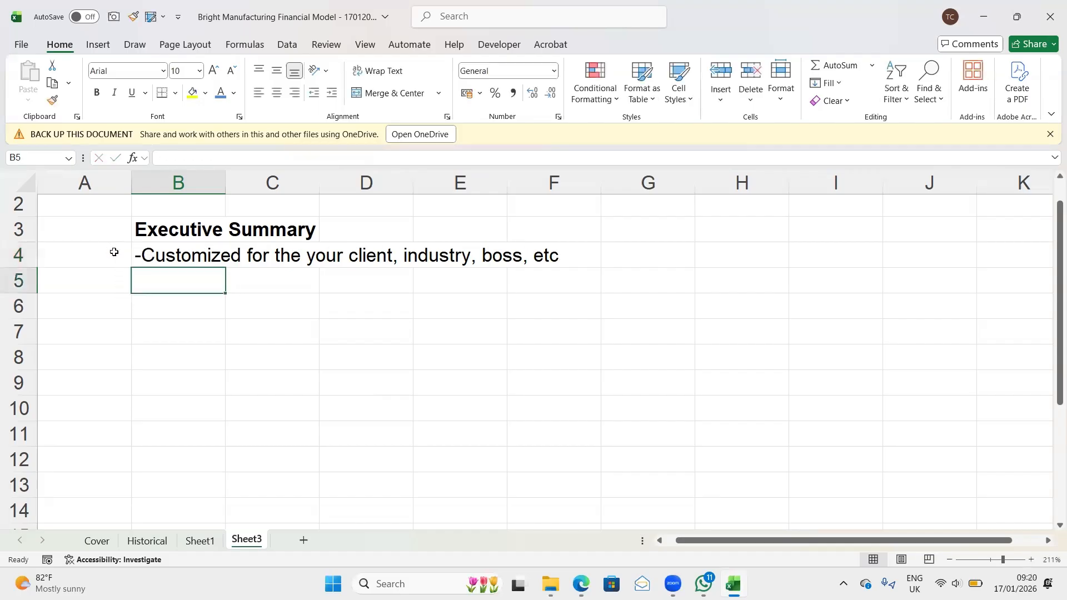
- Enter the bullet text "- Revenue Forecast," in cell B5
{"action": "type", "text": "'"}
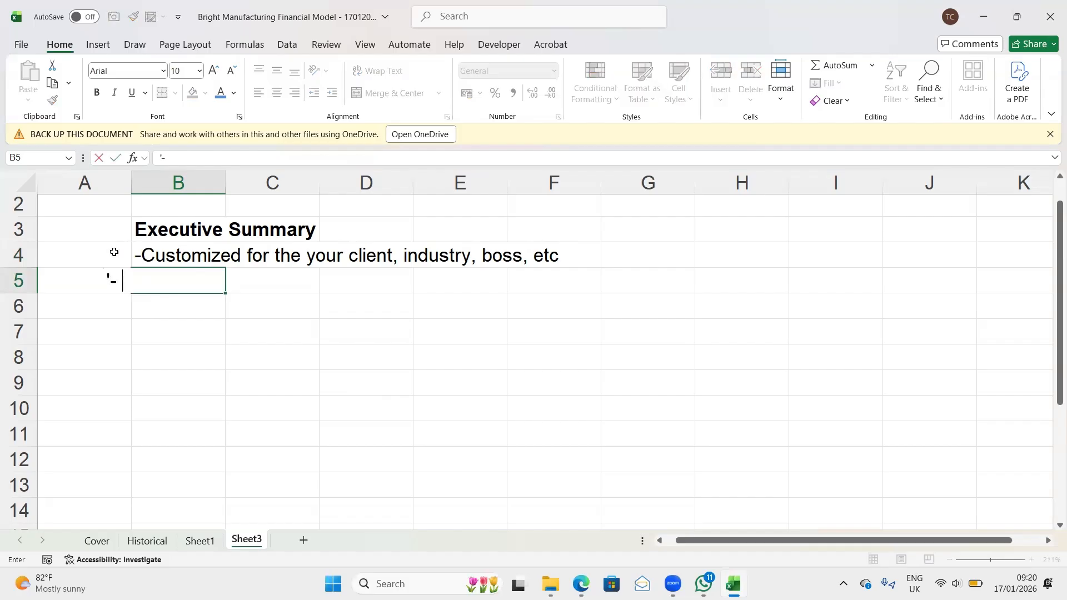
{"action": "type", "text": "- Revenue "}
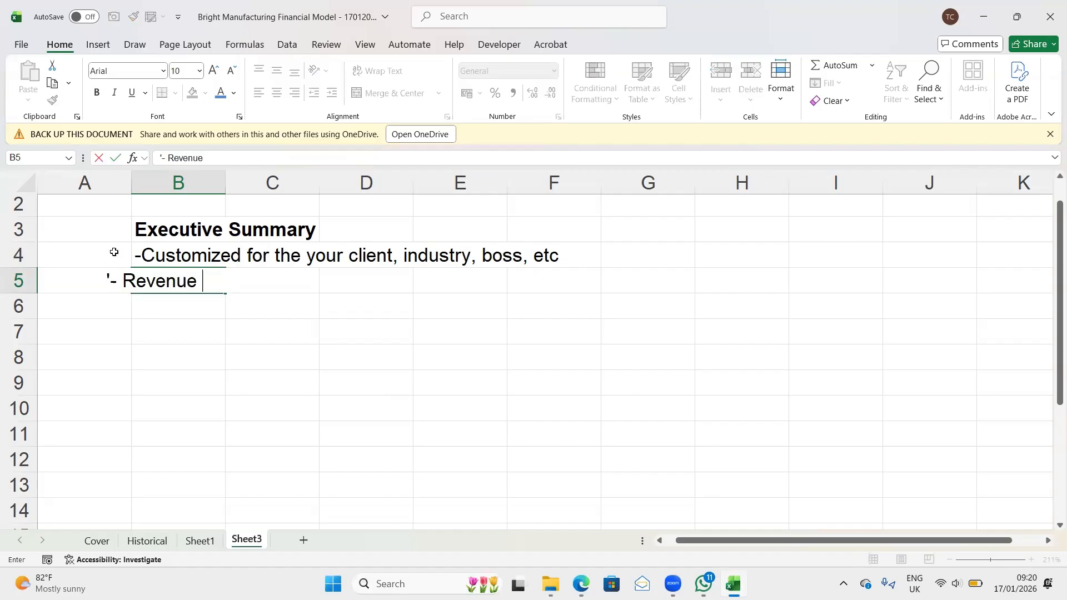
{"action": "type", "text": "Forecast,"}
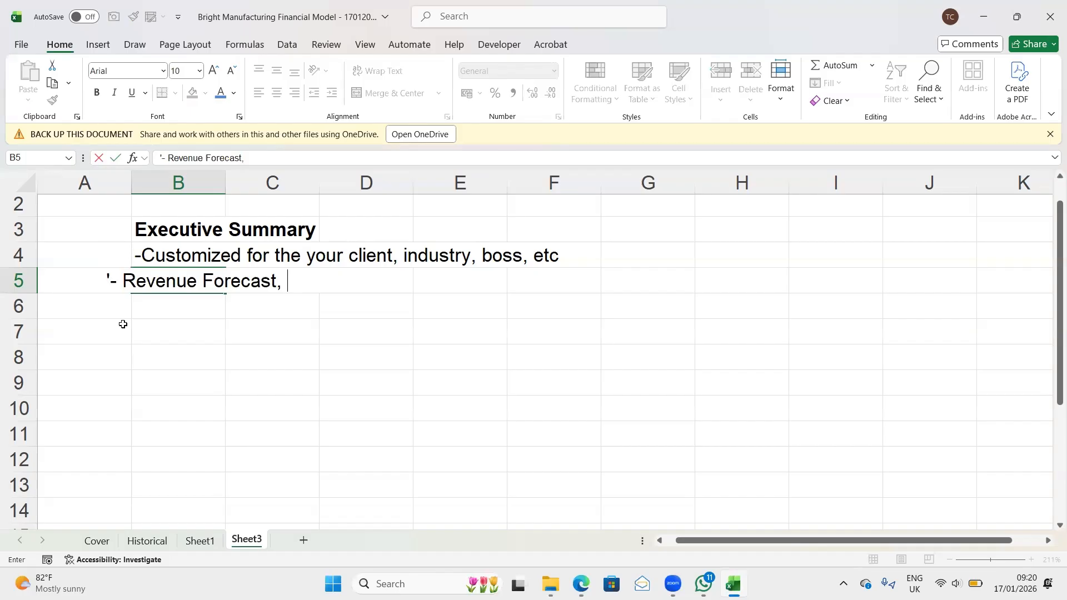
{"action": "key", "text": "Return"}
- Insert a space between the hyphen and "Customized" in cell B4
{"action": "double_click", "coordinate": [127, 251]}
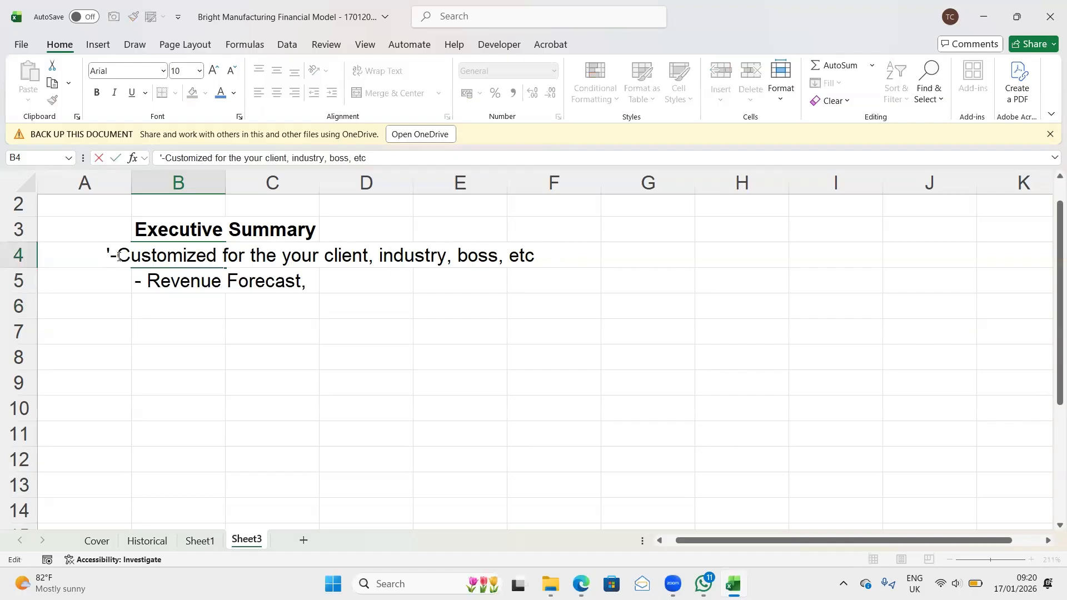
{"action": "left_click", "coordinate": [118, 256]}
{"action": "key", "text": "Return"}
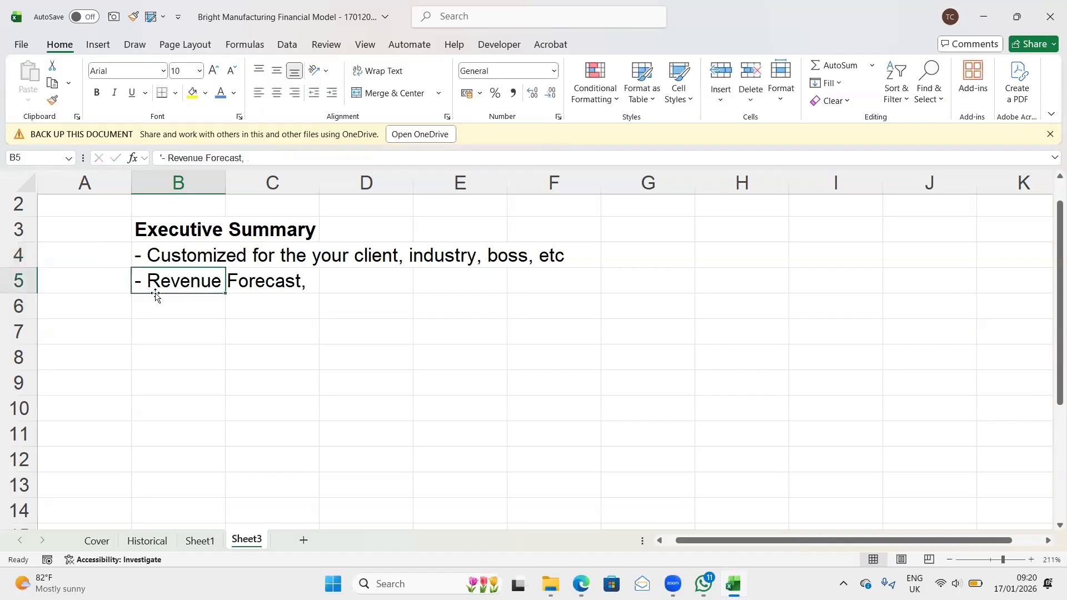
- Extend the bullet in cell B5 with "EBITDA Forecast, Cashflow Forecast" after "Revenue Forecast,"
{"action": "left_click", "coordinate": [262, 159]}
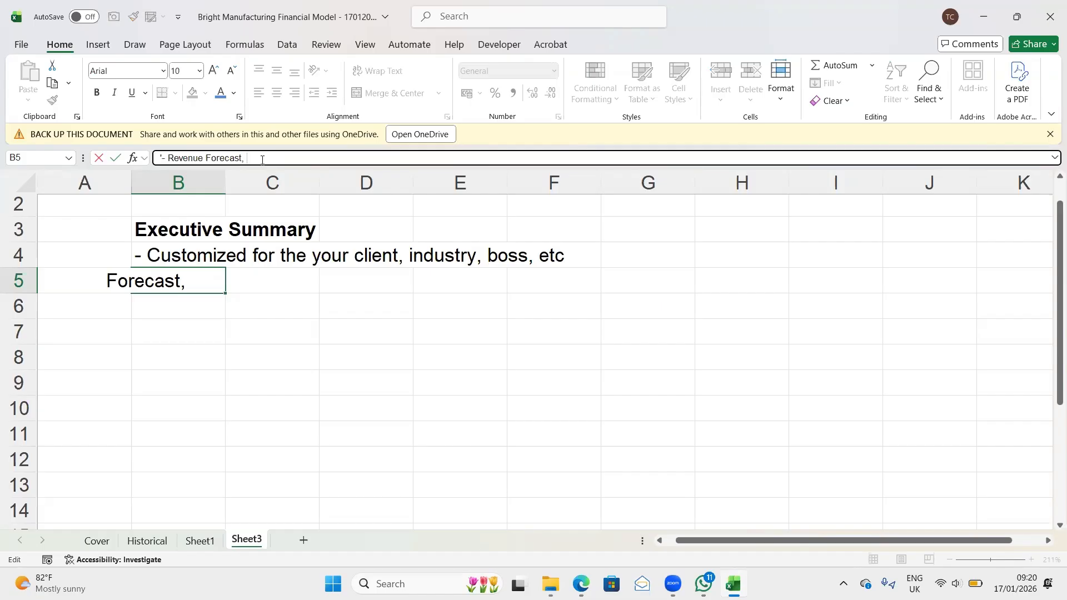
{"action": "type", "text": "EB"}
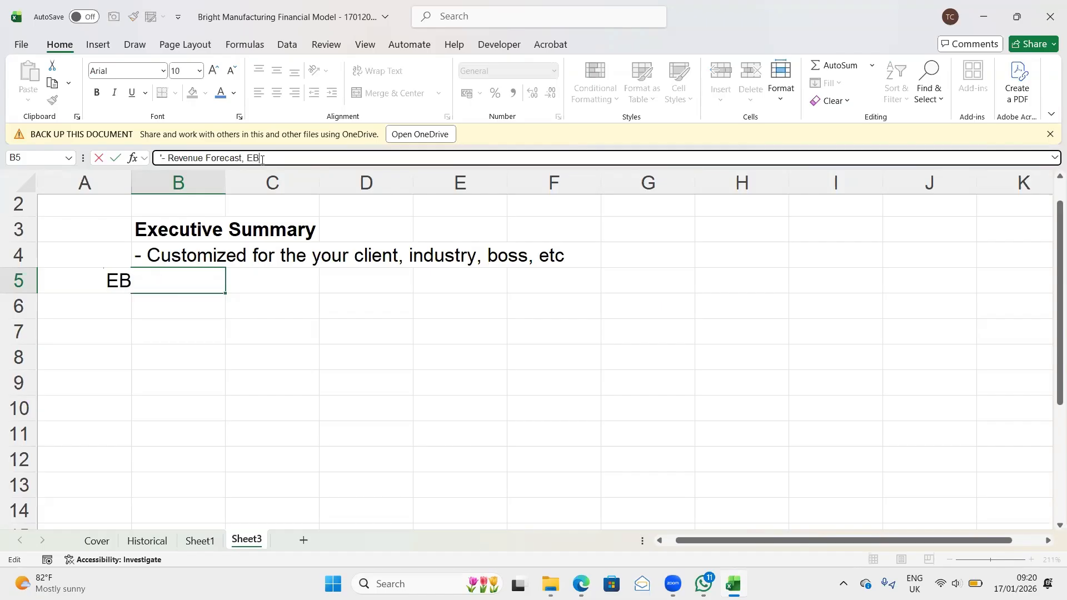
{"action": "type", "text": "ITDA Forec"}
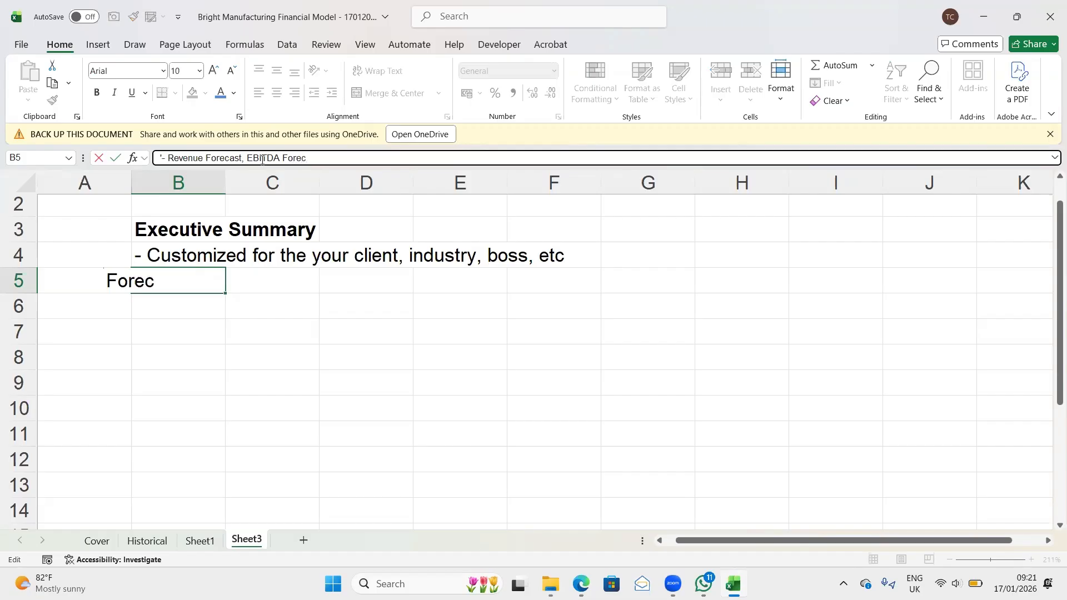
{"action": "type", "text": "ast, Cash"}
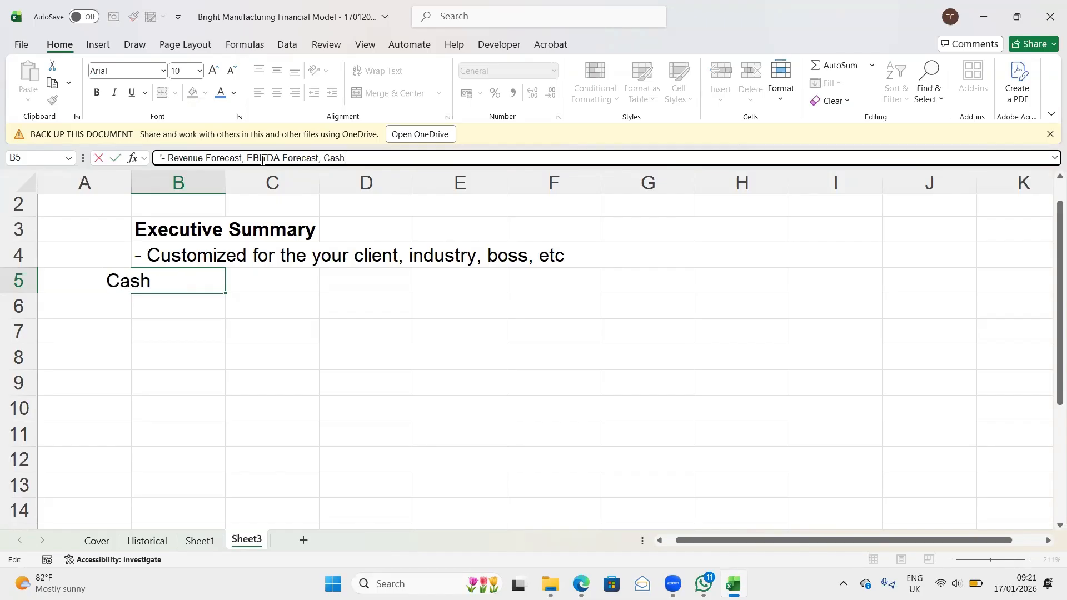
{"action": "type", "text": "flow Forecast"}
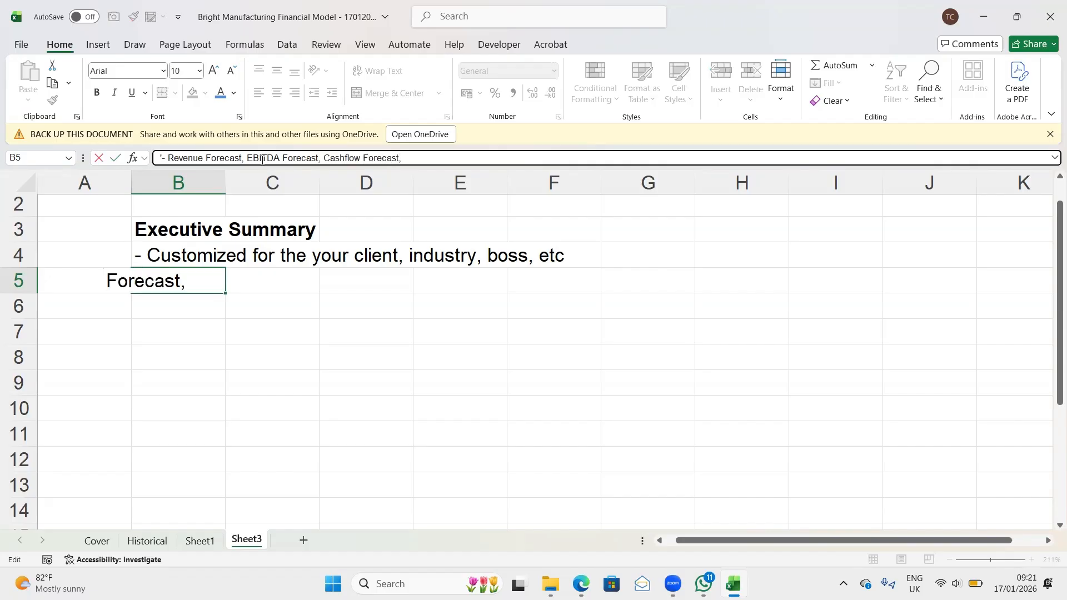
{"action": "type", "text": ", N"}
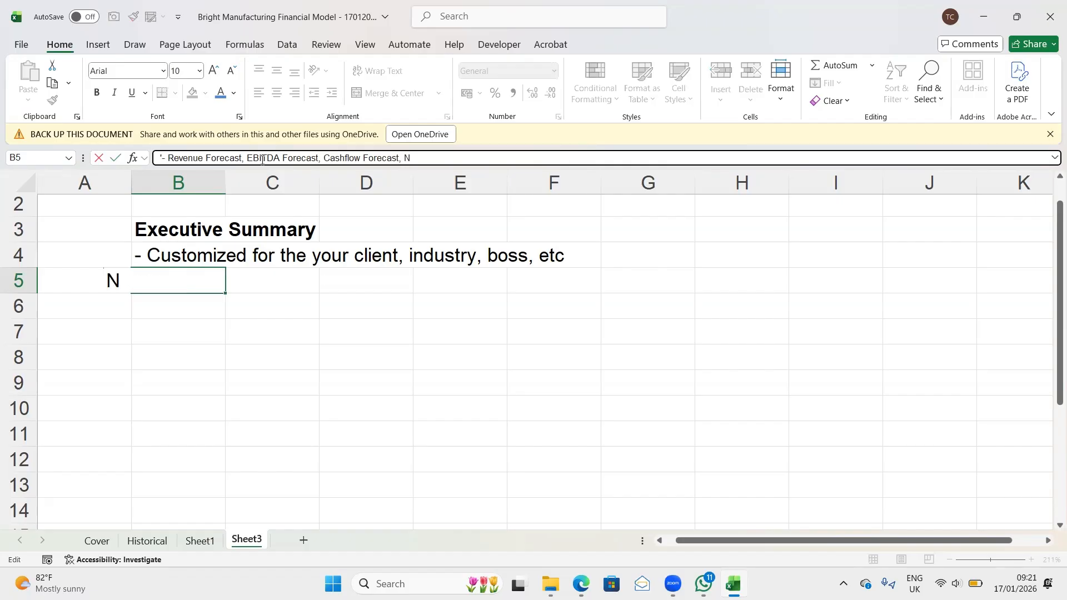
{"action": "type", "text": "PV, IRRS"}
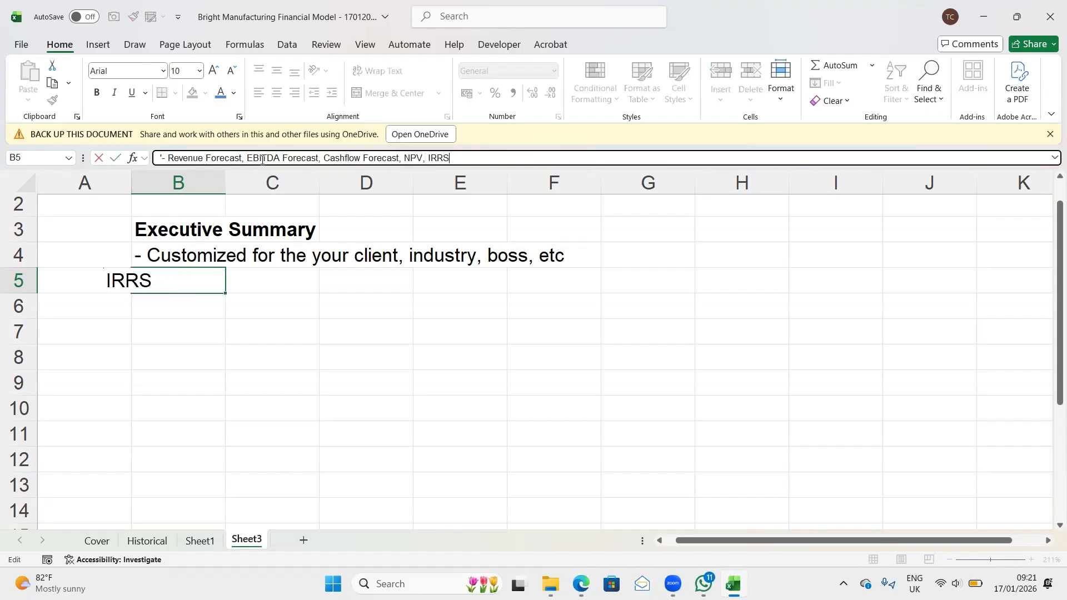
{"action": "type", "text": ", Ratio"}
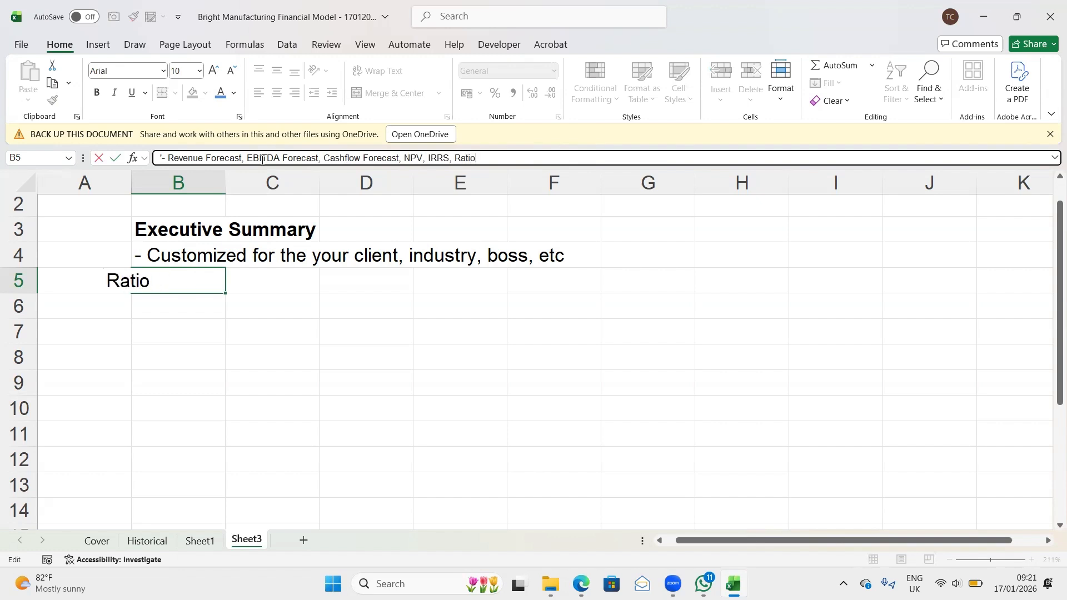
{"action": "type", "text": "s"}
- Complete the bullet in cell B5 by adding ", NPV, IRRS, Ratios" after "Cashflow Forecast"
{"action": "key", "text": "Return"}
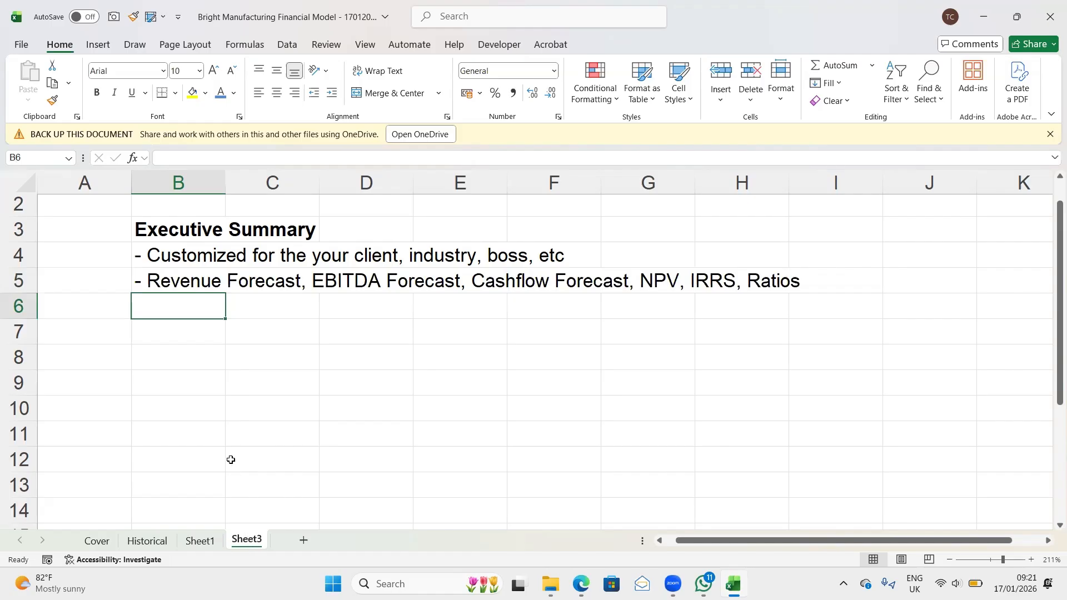
- Rename Sheet3 as Notes
{"action": "double_click", "coordinate": [246, 538]}
{"action": "type", "text": "E"}
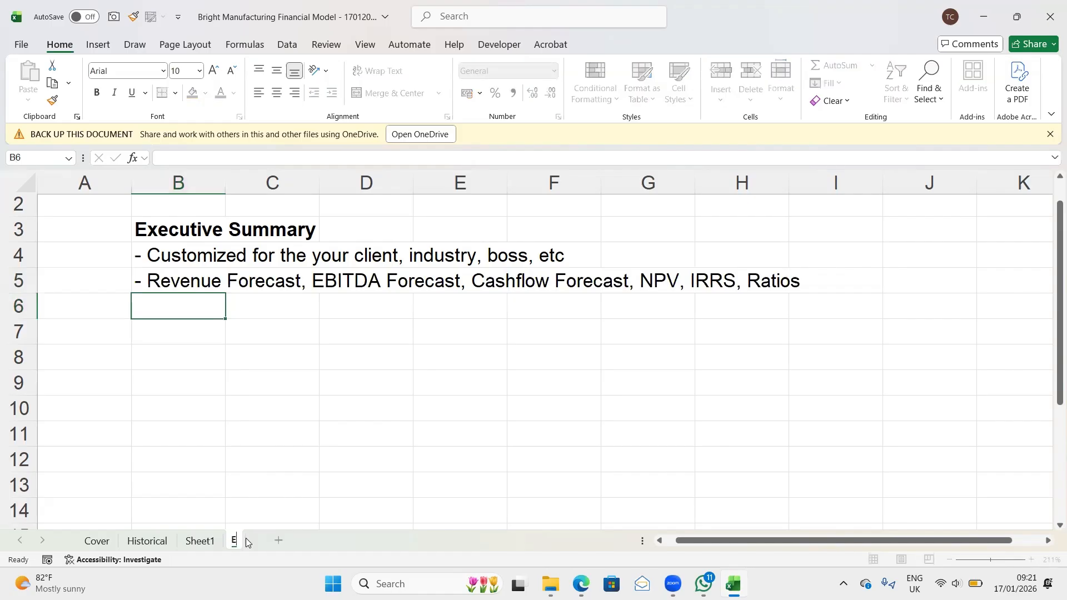
{"action": "type", "text": "xecuti"}
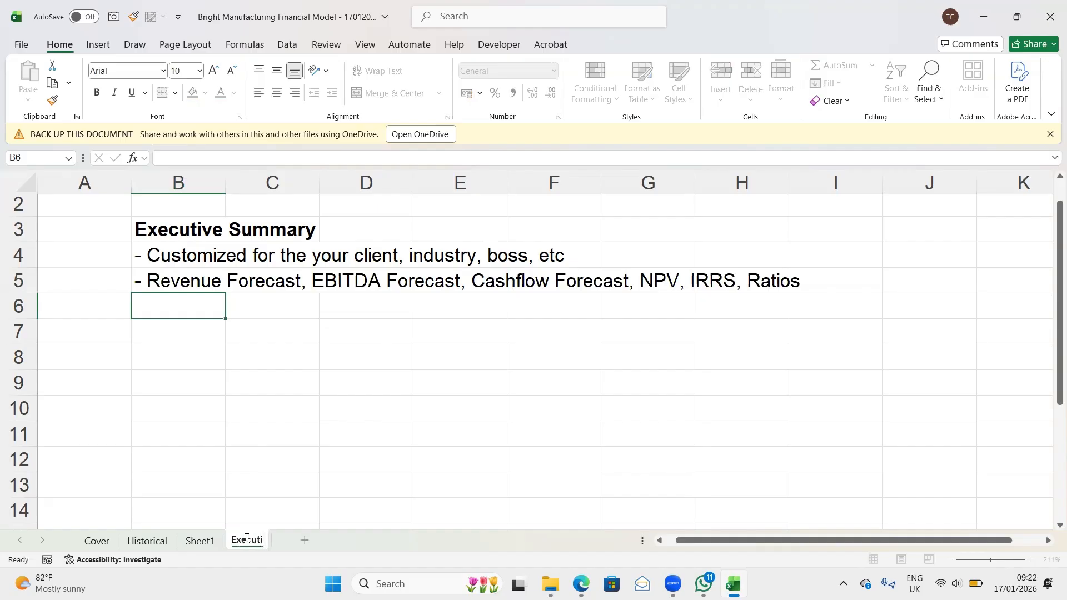
{"action": "key", "text": "BackSpace"}
{"action": "key", "text": "BackSpace"}
{"action": "key", "text": "BackSpace"}
{"action": "key", "text": "BackSpace"}
{"action": "key", "text": "BackSpace"}
{"action": "key", "text": "BackSpace"}
{"action": "key", "text": "BackSpace"}
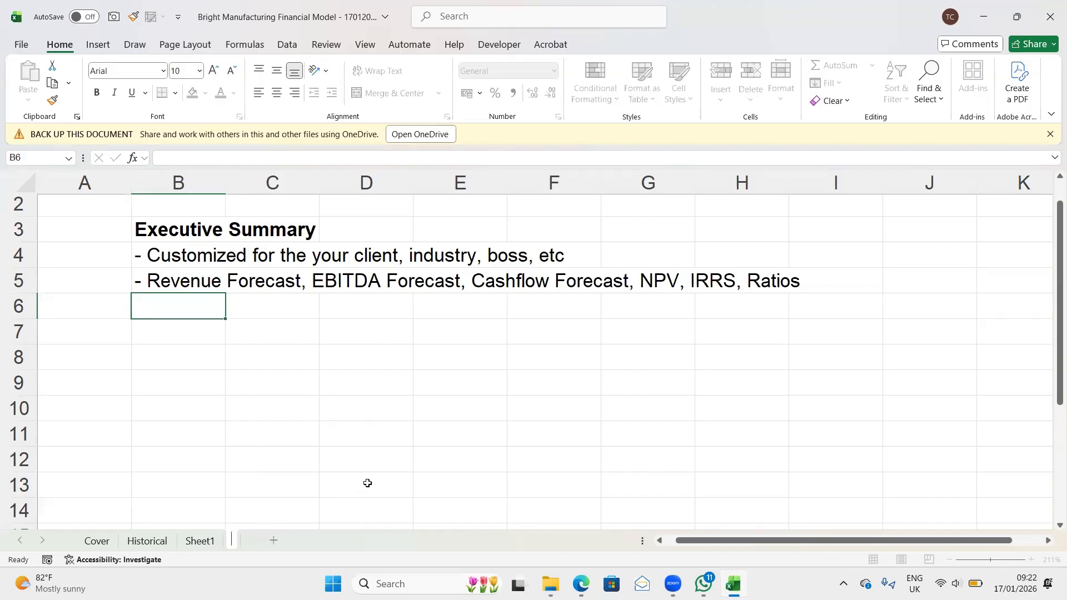
{"action": "type", "text": "Notes"}
{"action": "key", "text": "Return"}
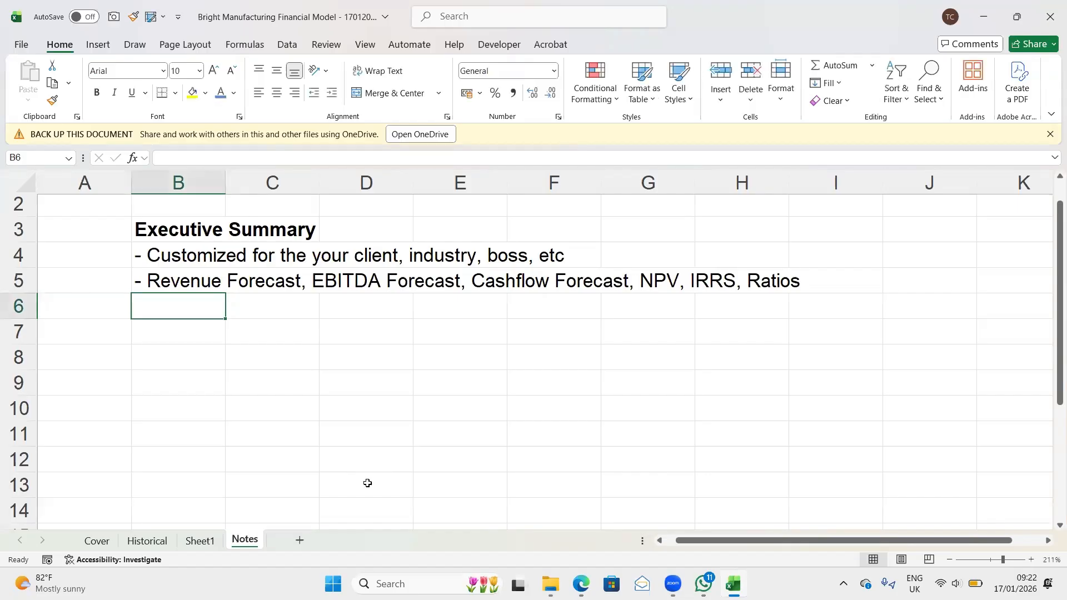
- Move the Executive Summary block in rows 3 to 5 of the Notes sheet to Sheet1, starting at row 13
{"action": "left_click", "coordinate": [198, 542]}
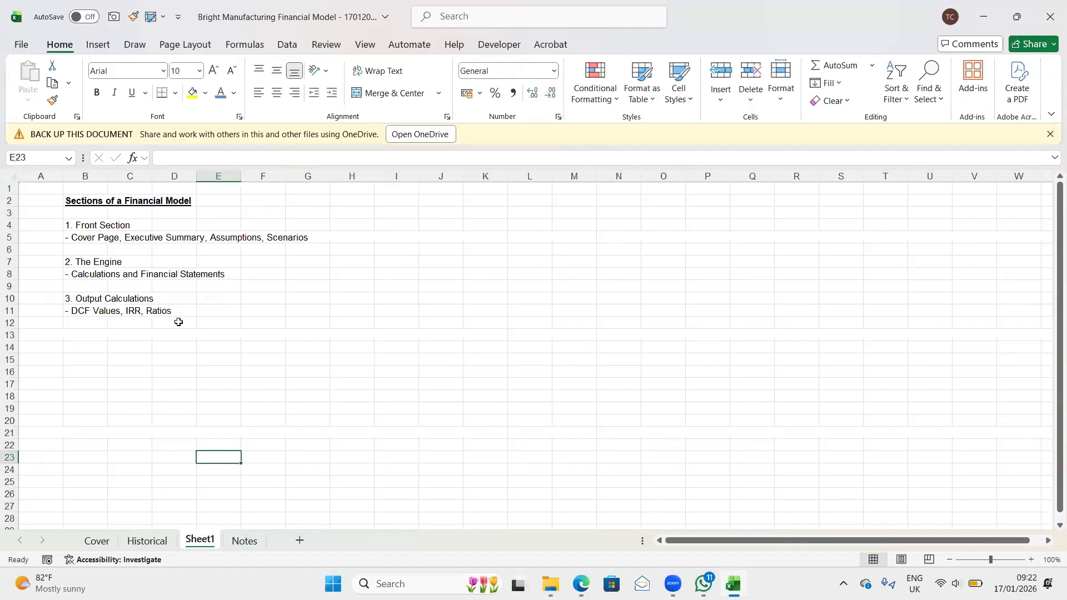
{"action": "left_click_drag", "start_coordinate": [70, 196], "coordinate": [74, 214]}
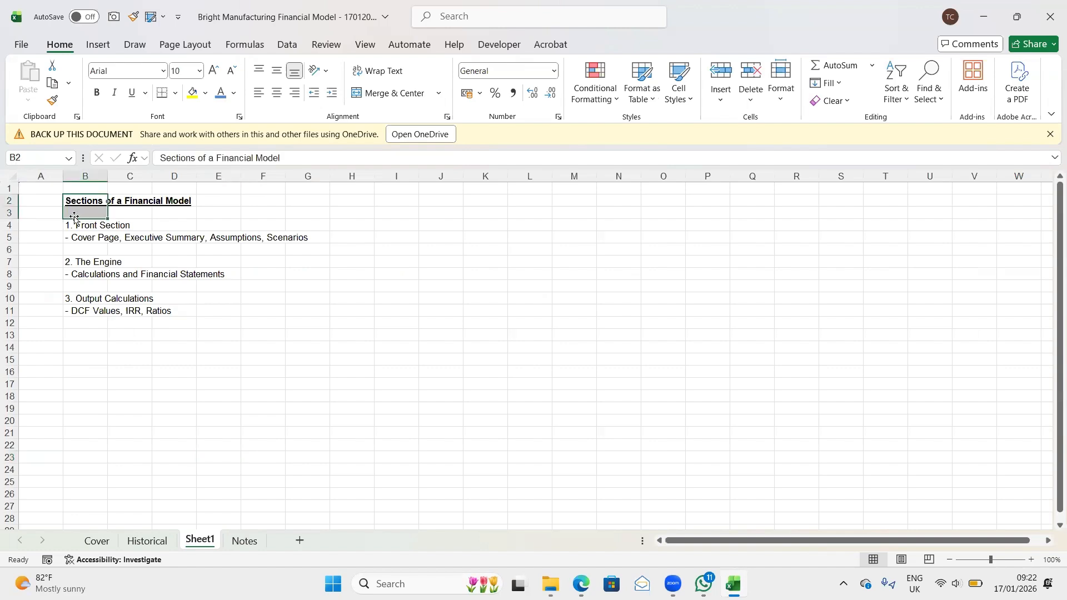
{"action": "left_click", "coordinate": [240, 541]}
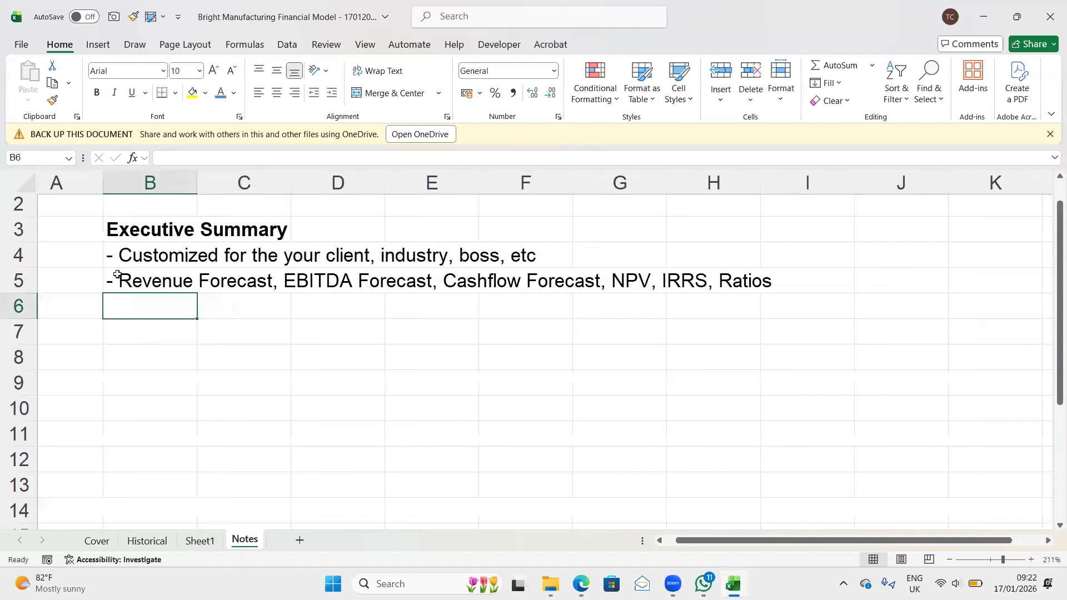
{"action": "left_click", "coordinate": [23, 228]}
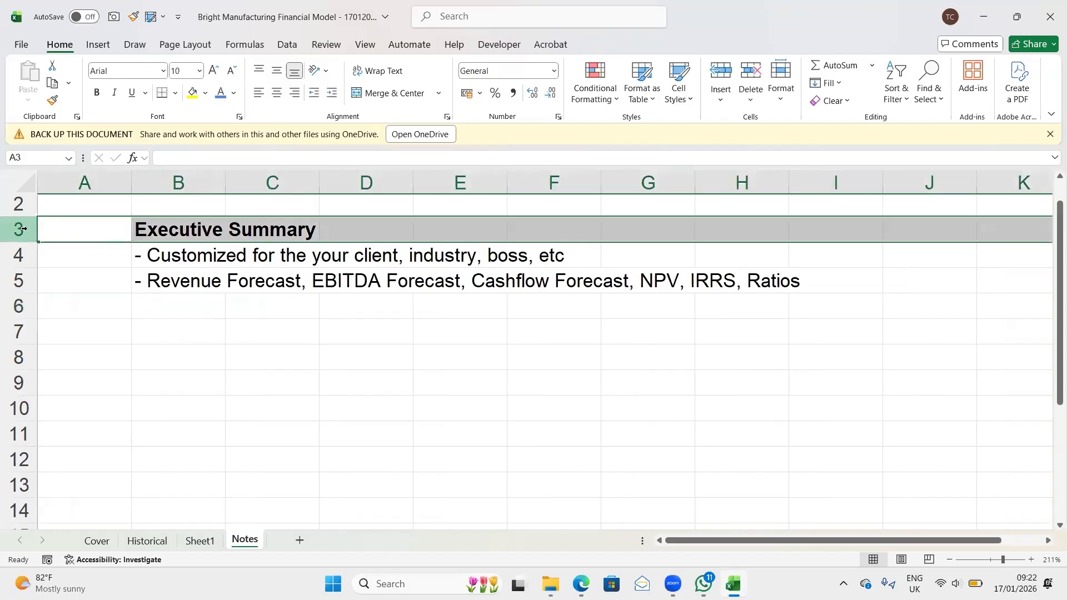
{"action": "key", "text": "shift+Down"}
{"action": "key", "text": "shift+Down"}
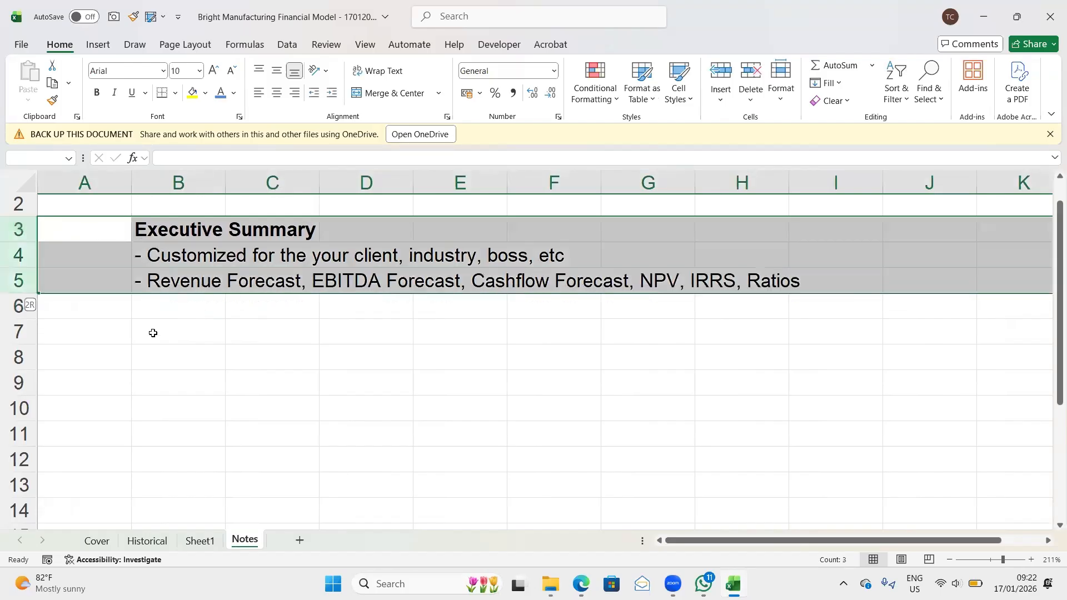
{"action": "key", "text": "ctrl+c"}
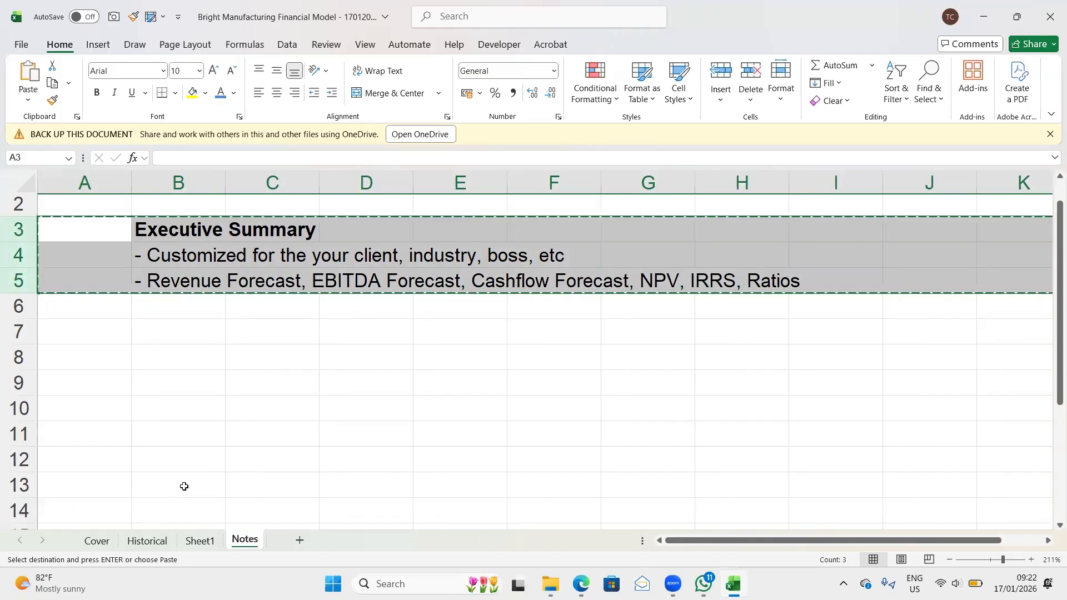
{"action": "left_click", "coordinate": [200, 540]}
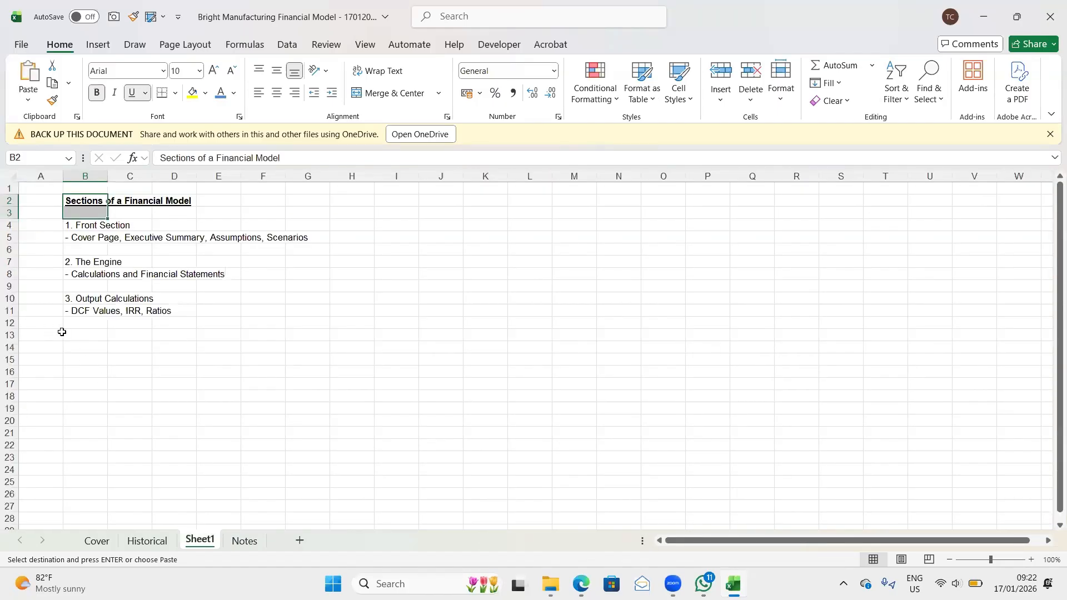
{"action": "left_click", "coordinate": [10, 334]}
{"action": "key", "text": "Return"}
{"action": "left_click", "coordinate": [182, 428]}
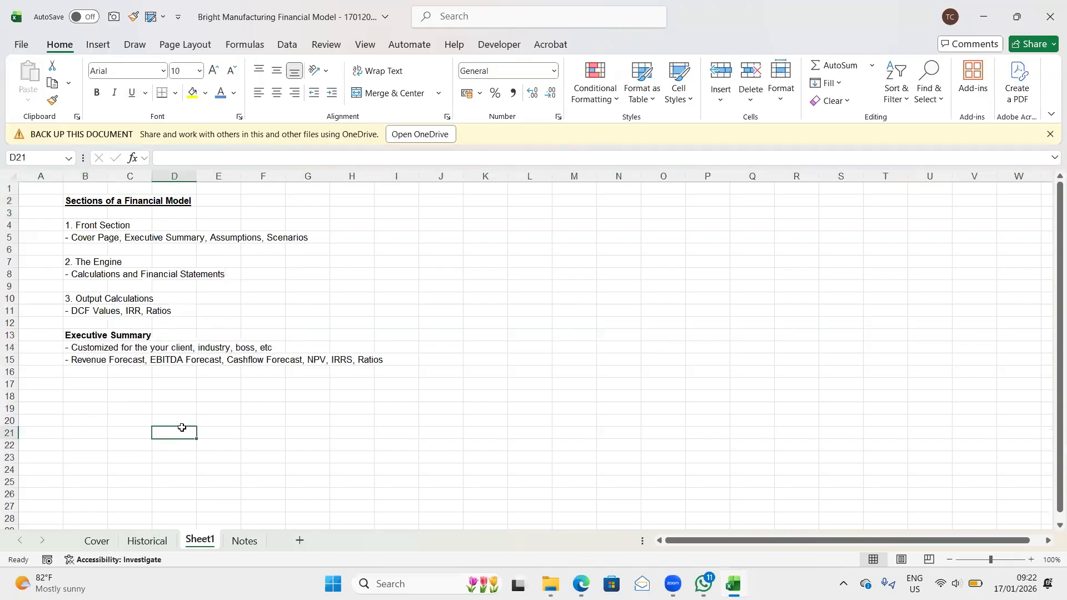
- Delete the emptied Notes sheet from the workbook
{"action": "right_click", "coordinate": [234, 541]}
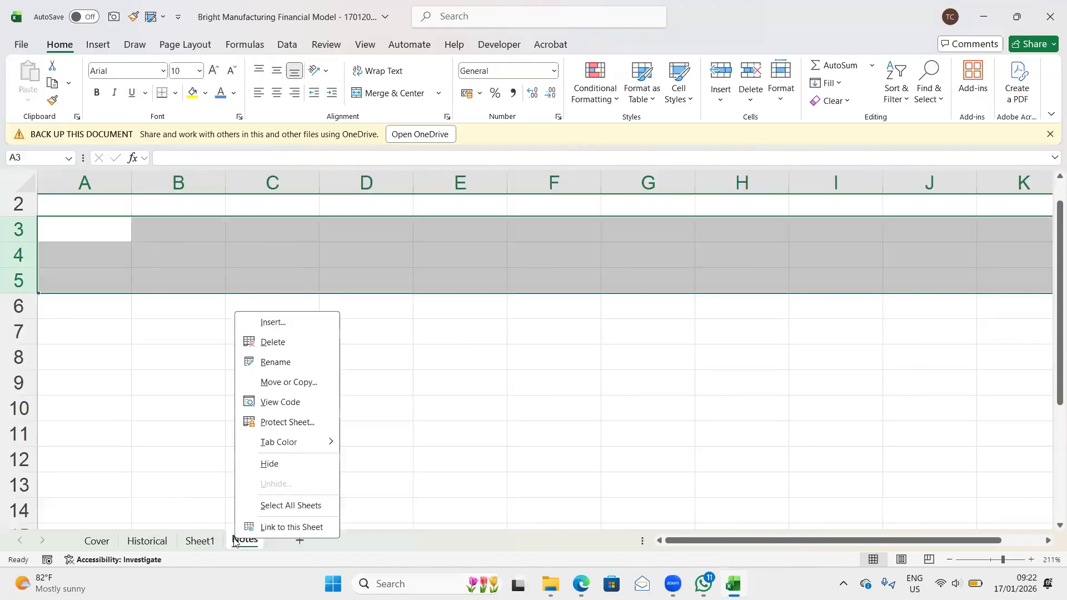
{"action": "left_click", "coordinate": [271, 338]}
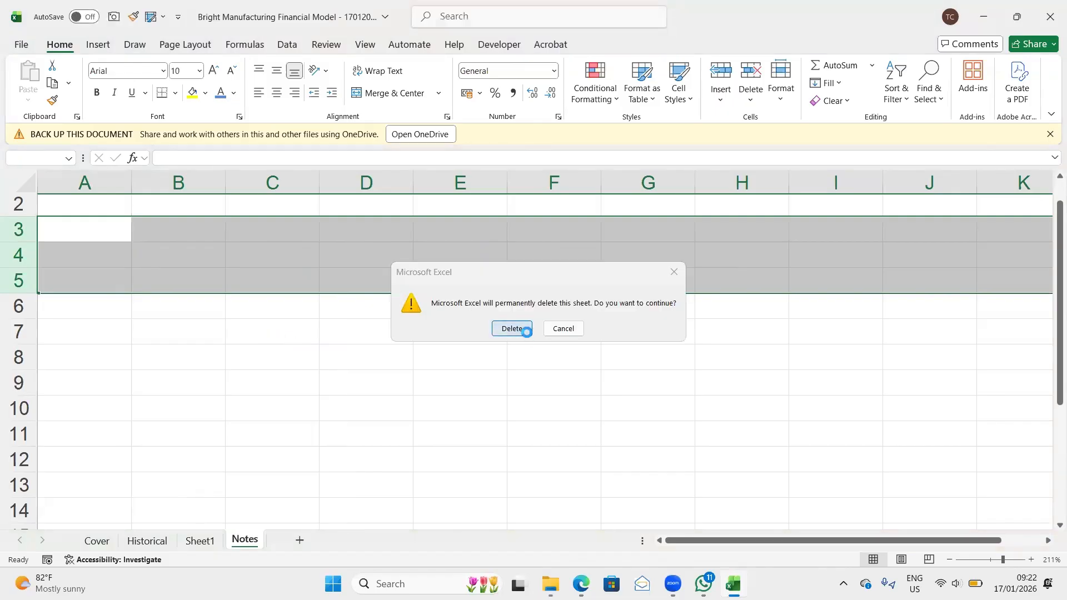
{"action": "left_click", "coordinate": [511, 328]}
- Rename Sheet1 as Notes
{"action": "double_click", "coordinate": [195, 542]}
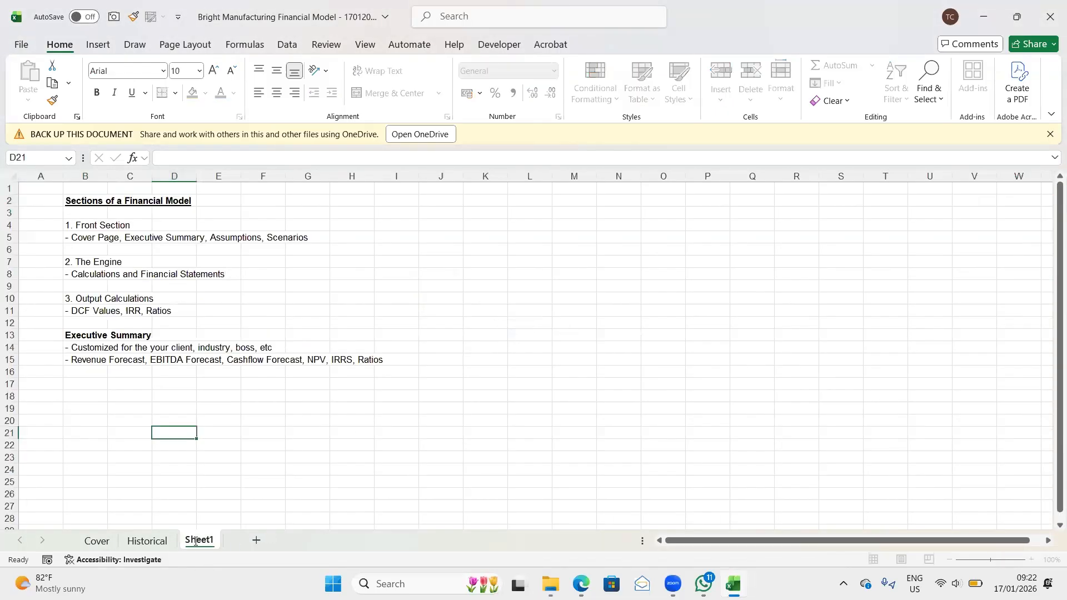
{"action": "type", "text": "Notes"}
{"action": "key", "text": "Return"}
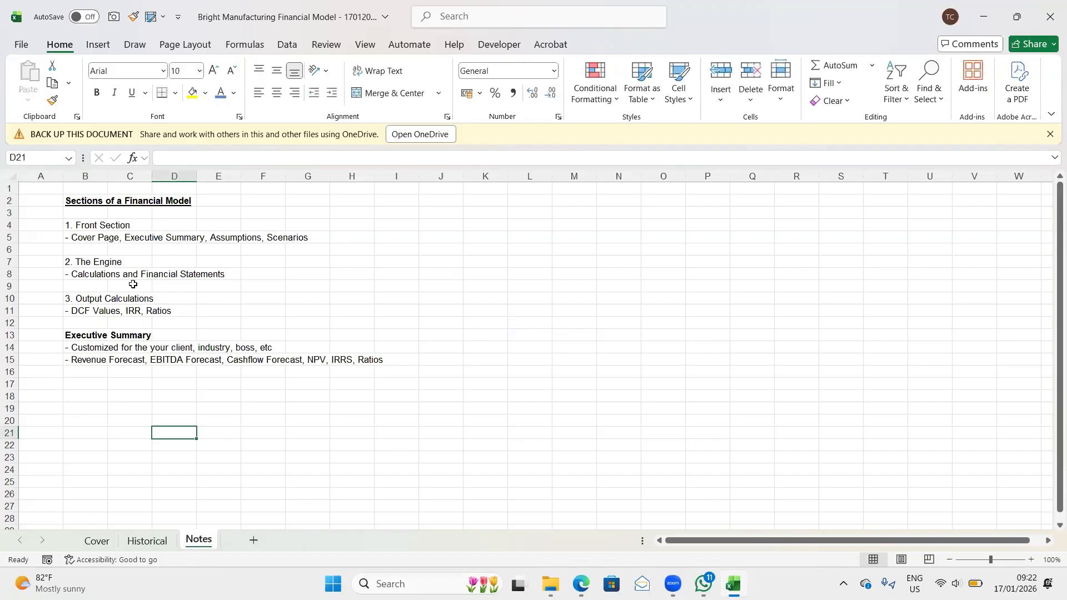
- Enter the bullet text "- First Sheet after the cover page" in cell B16 under Executive Summary
{"action": "scroll", "coordinate": [167, 330], "scroll_direction": "up", "scroll_amount": 3}
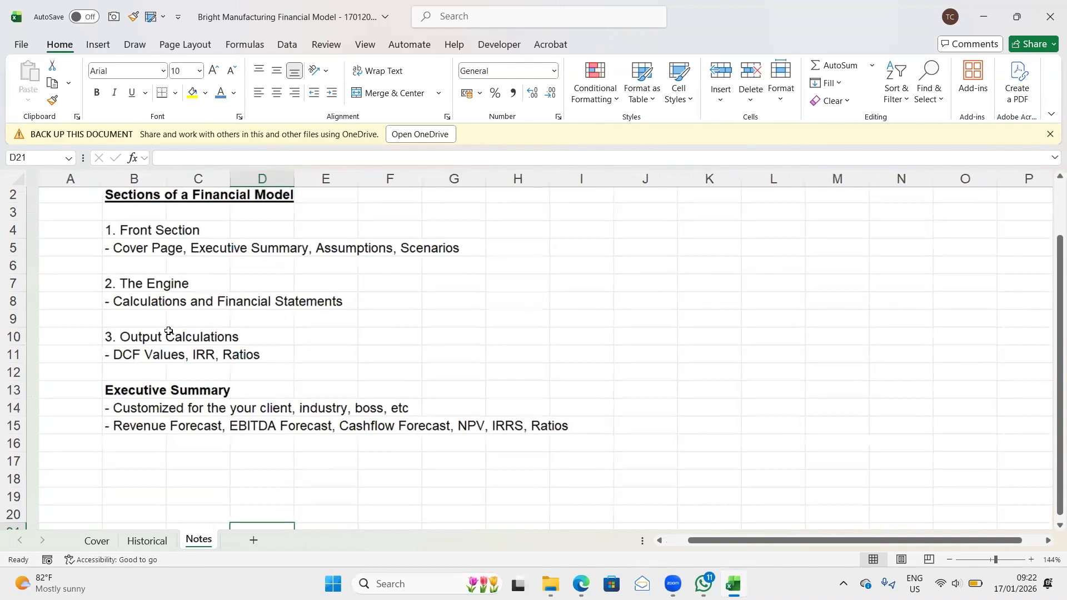
{"action": "left_click", "coordinate": [113, 441]}
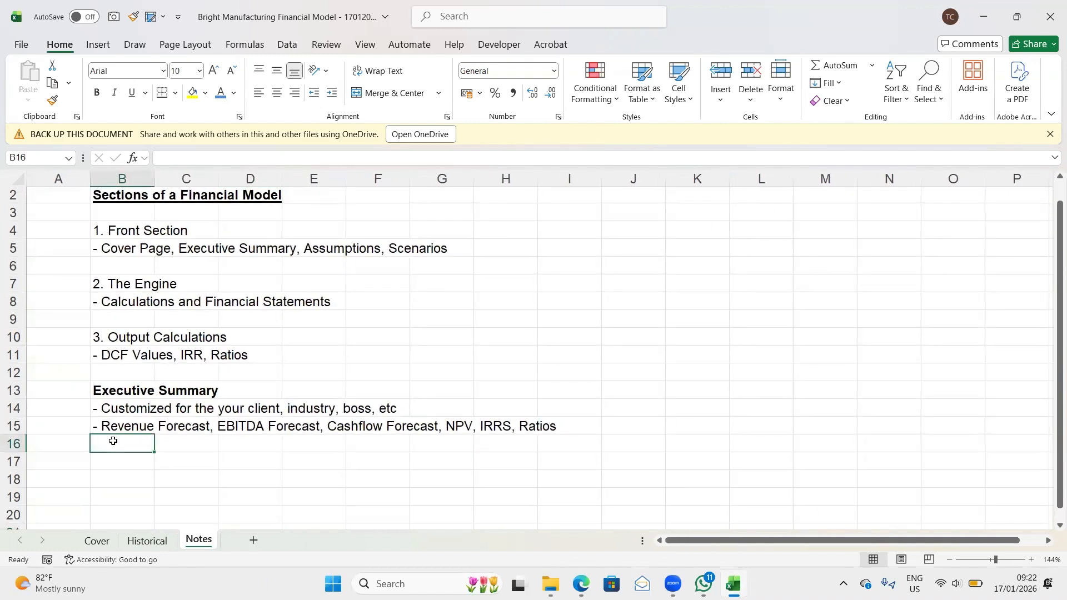
{"action": "type", "text": "'-"}
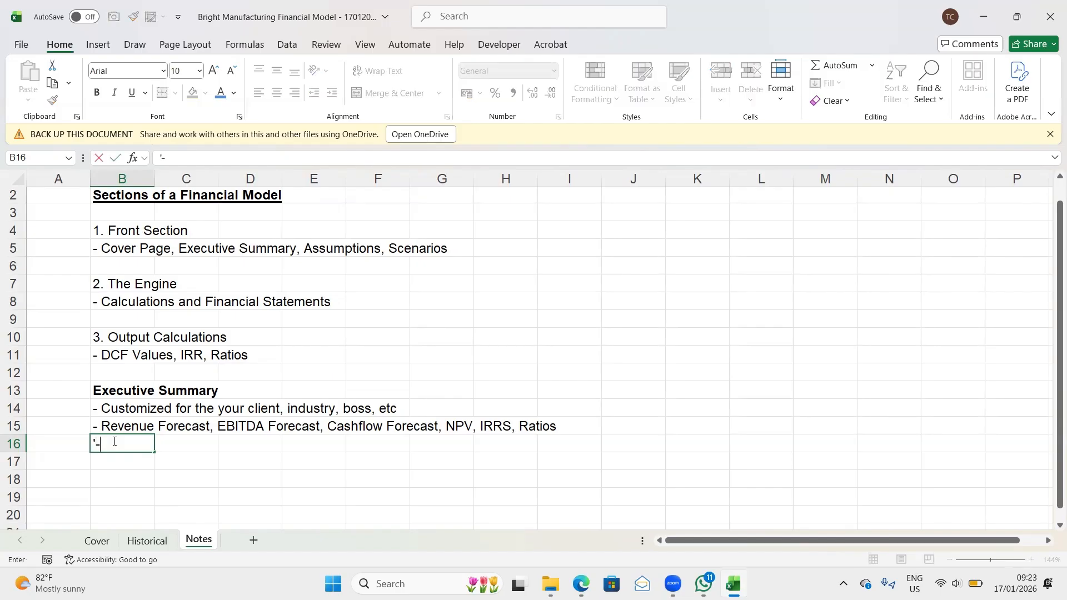
{"action": "type", "text": " First She"}
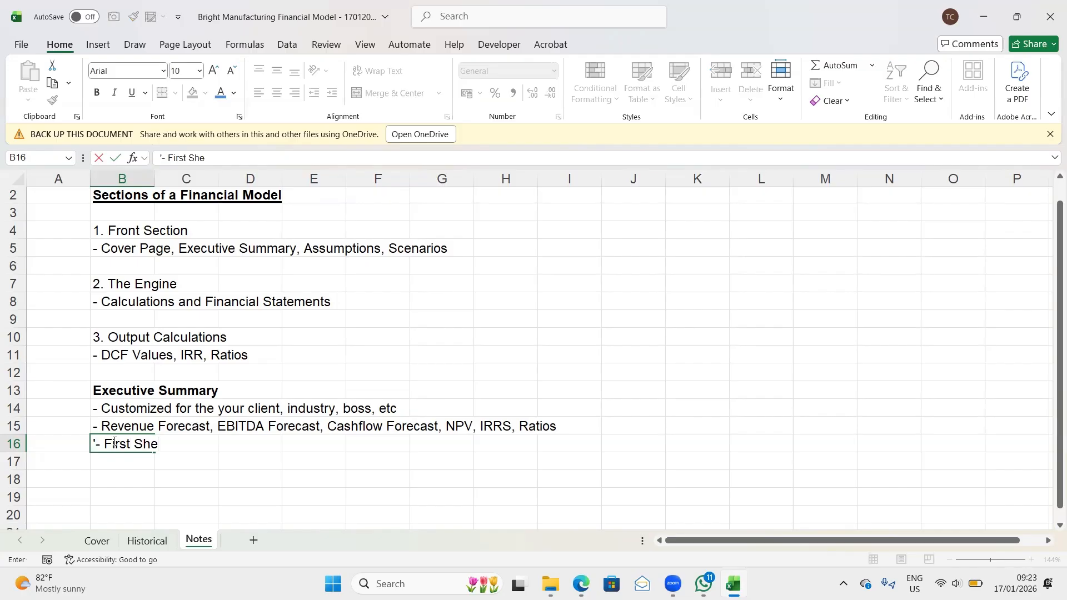
{"action": "type", "text": "et after th"}
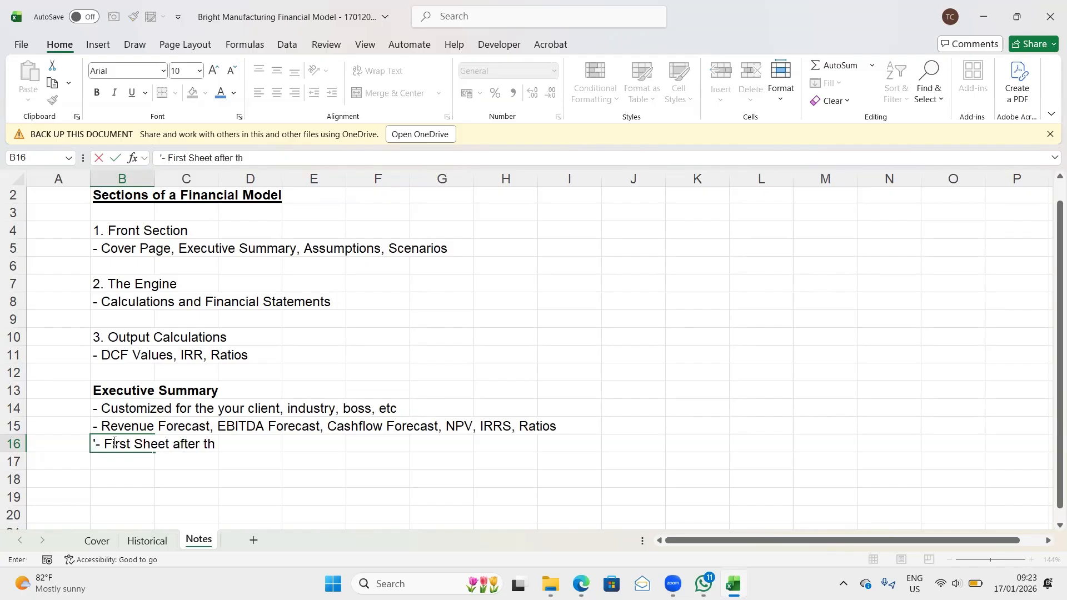
{"action": "type", "text": "e cover page"}
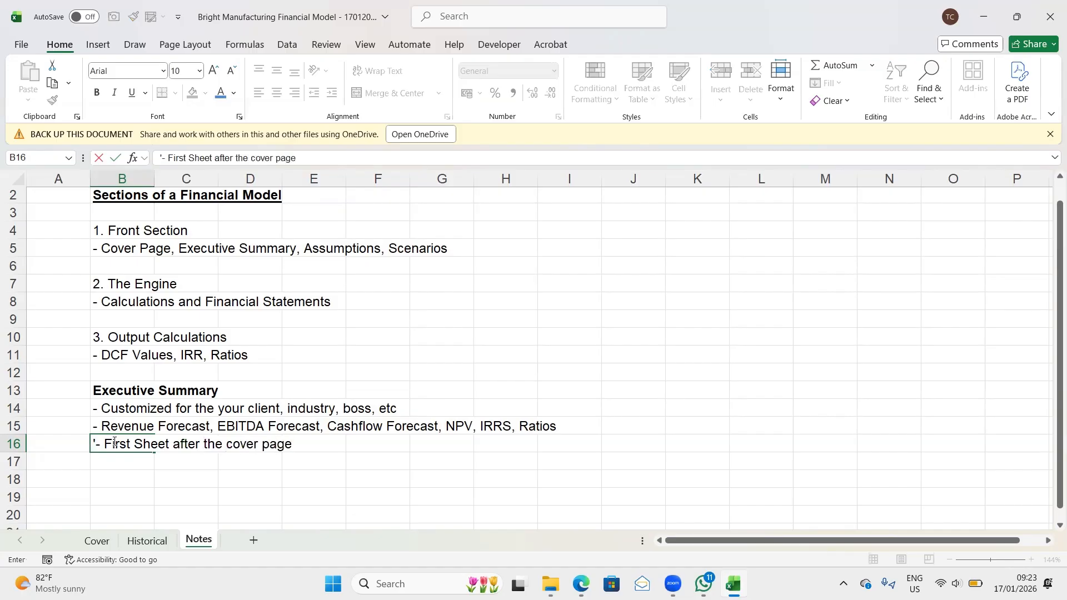
{"action": "key", "text": "Return"}
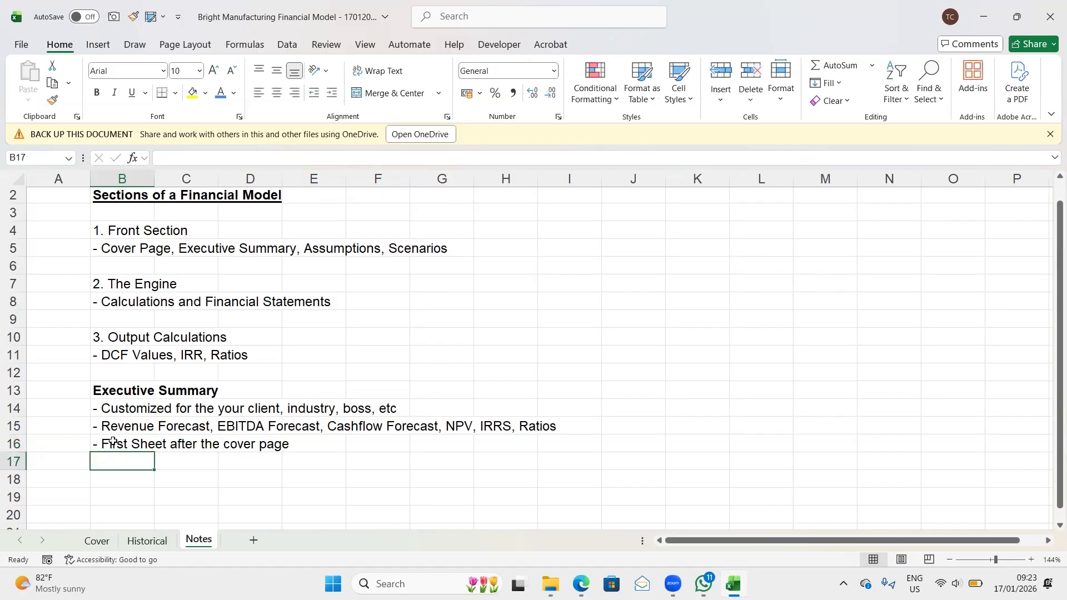
- Enter the bullet text "- It is last sheet to Build" in cell B17
{"action": "type", "text": "'"}
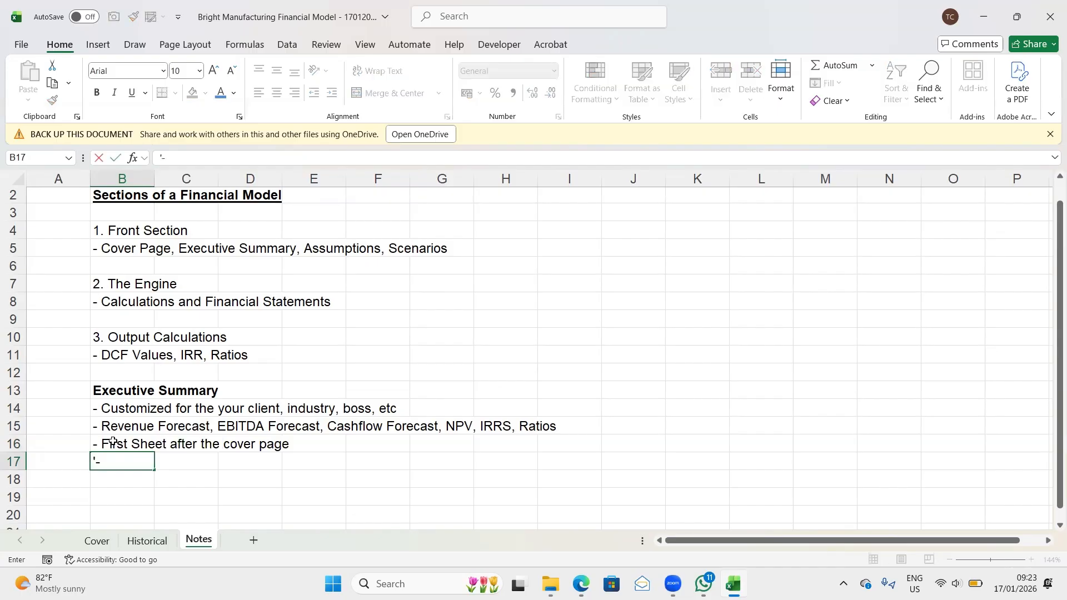
{"action": "type", "text": "- It is last shee"}
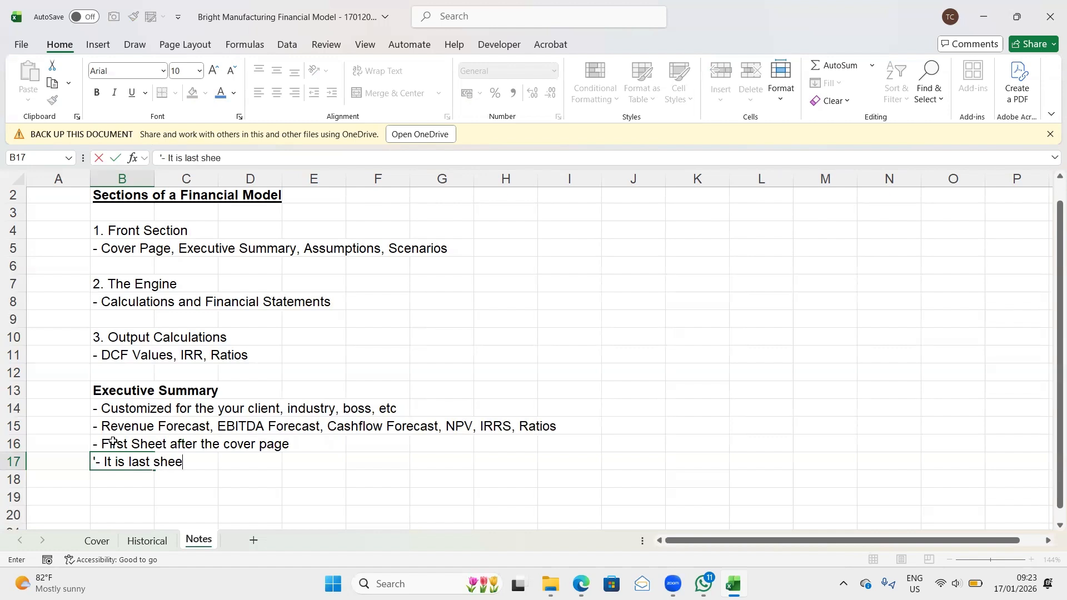
{"action": "type", "text": "t to Build"}
{"action": "key", "text": "Return"}
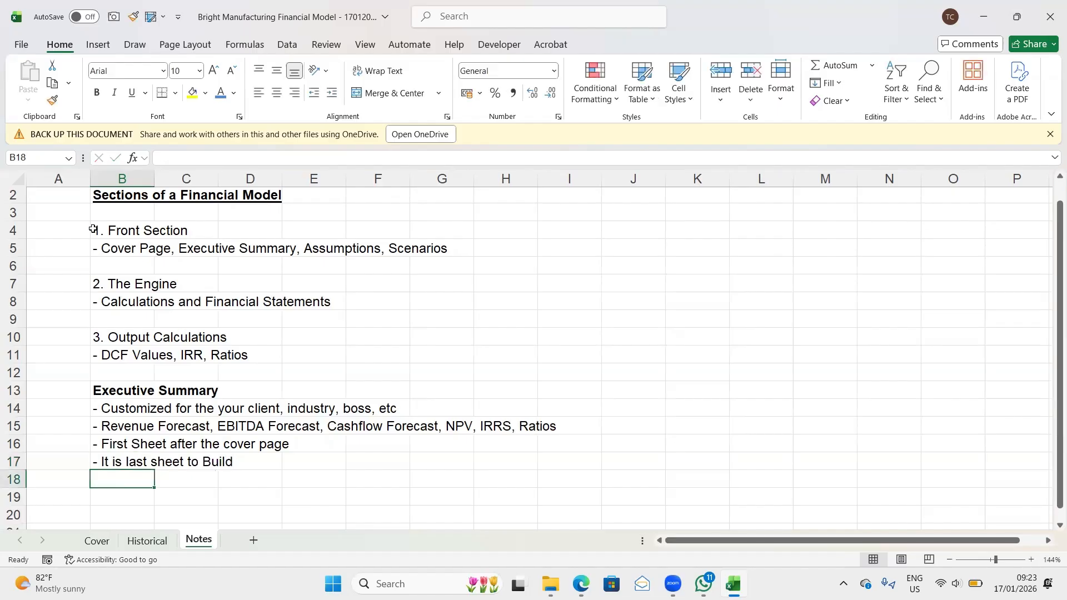
- Make the "1. Front Section" heading in cell B4 bold
{"action": "left_click", "coordinate": [13, 230]}
{"action": "left_click", "coordinate": [125, 233]}
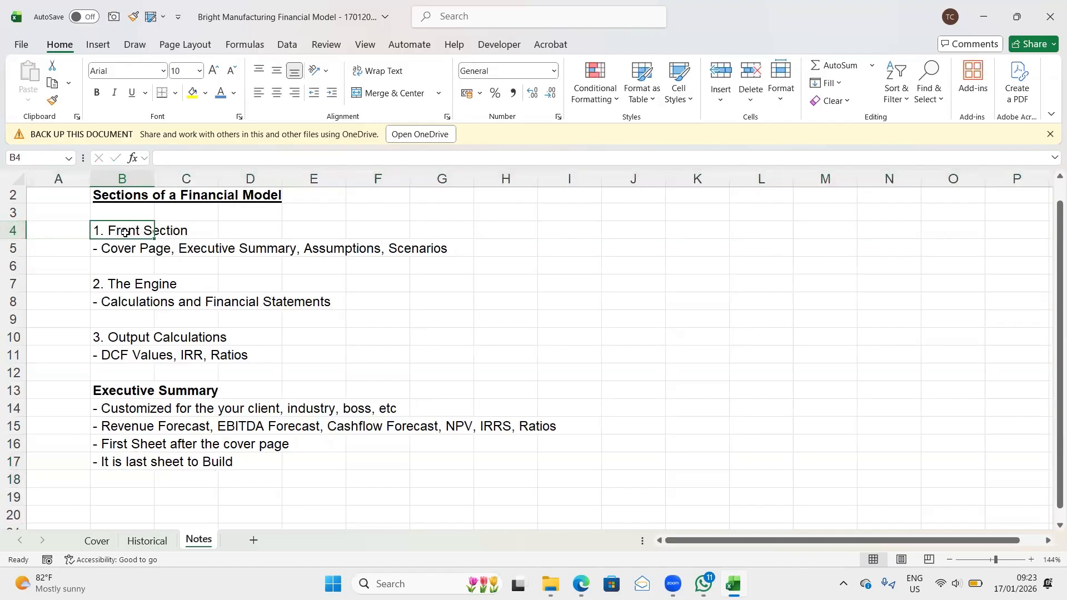
{"action": "key", "text": "ctrl+b"}
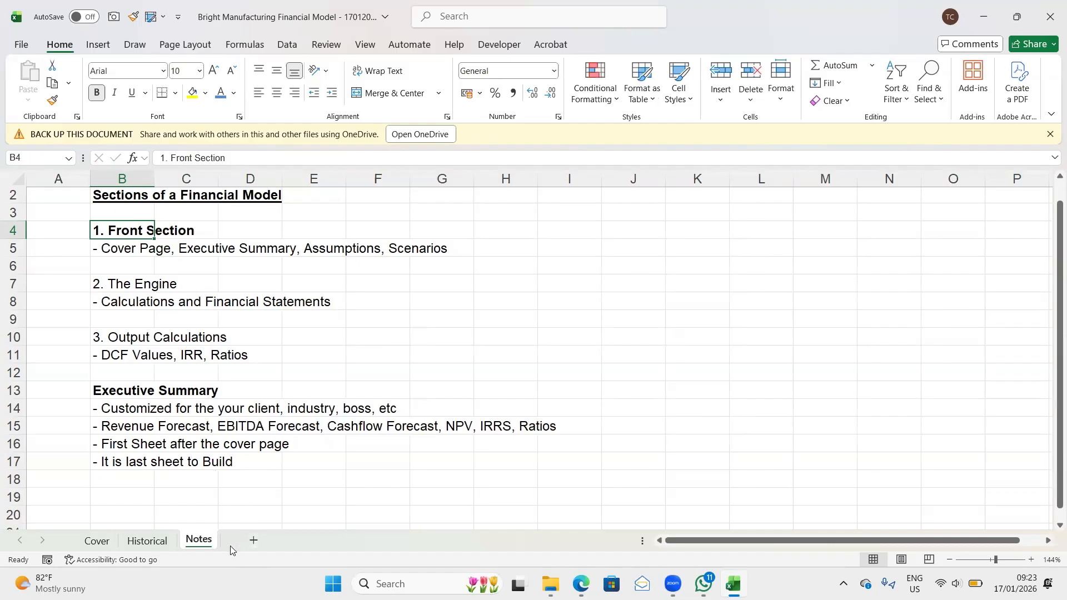
- Review the model section outline and the Executive Summary bullets, including the Front Section list in cell B5
{"action": "scroll", "coordinate": [161, 476], "scroll_direction": "down", "scroll_amount": 1}
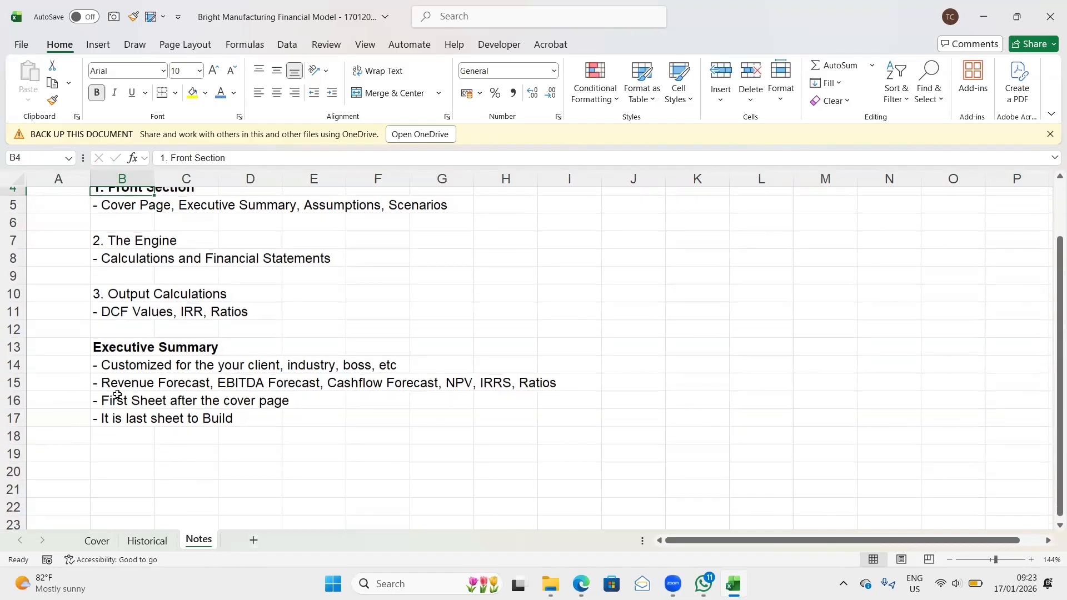
{"action": "scroll", "coordinate": [117, 395], "scroll_direction": "up", "scroll_amount": 1}
{"action": "scroll", "coordinate": [111, 389], "scroll_direction": "down", "scroll_amount": 1}
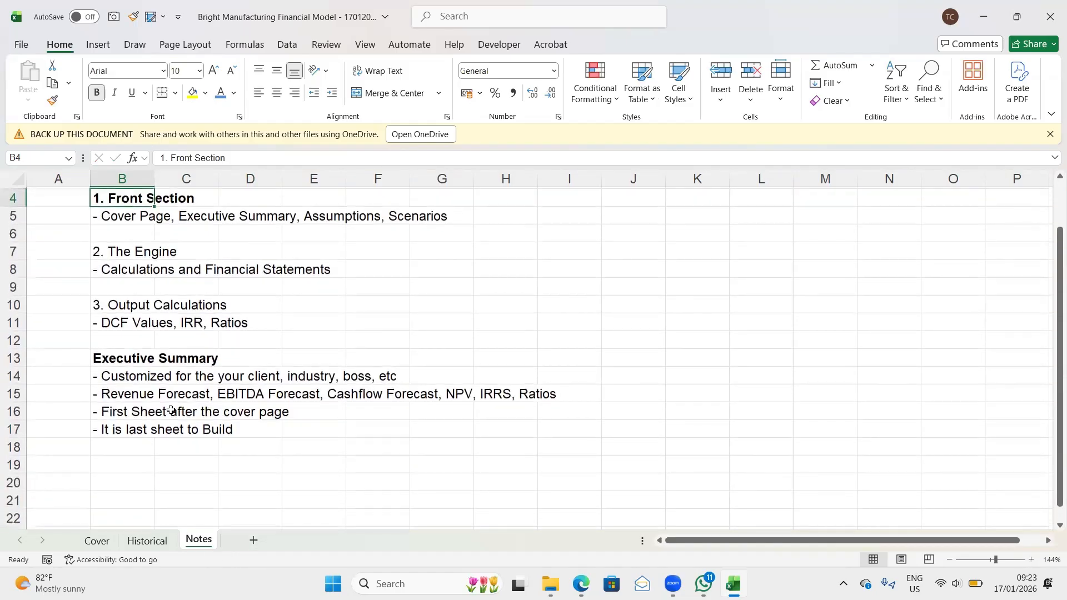
{"action": "scroll", "coordinate": [133, 470], "scroll_direction": "up", "scroll_amount": 1}
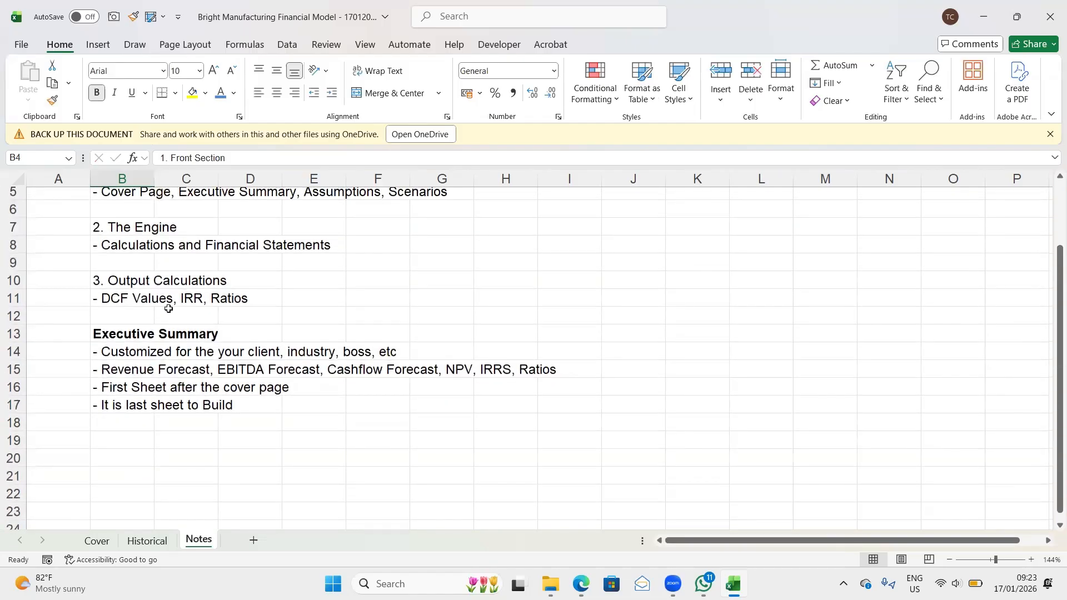
{"action": "scroll", "coordinate": [167, 310], "scroll_direction": "up", "scroll_amount": 2}
{"action": "scroll", "coordinate": [167, 308], "scroll_direction": "down", "scroll_amount": 1}
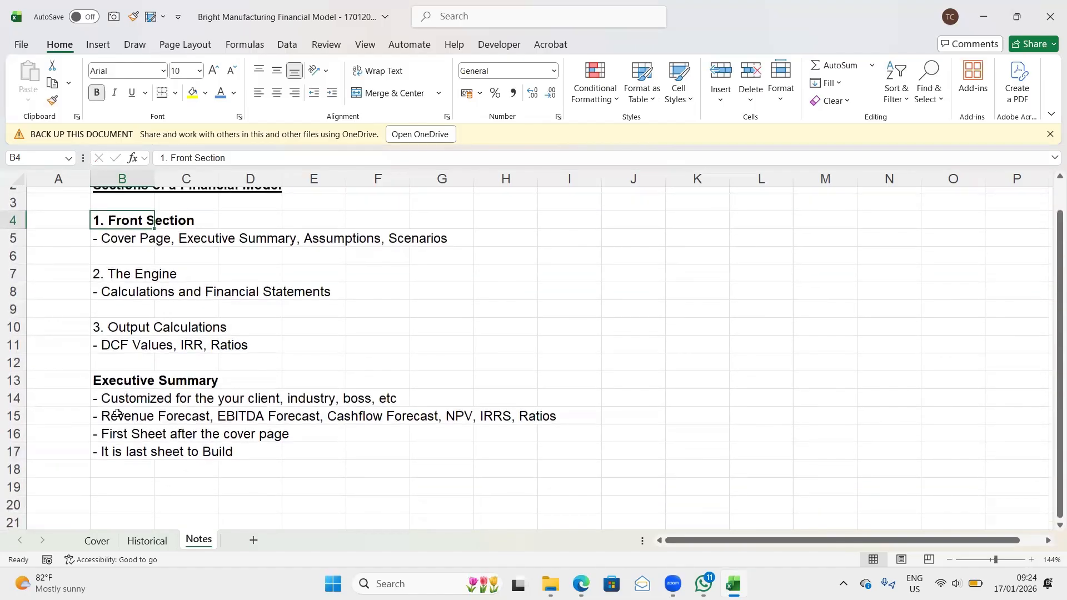
{"action": "scroll", "coordinate": [156, 329], "scroll_direction": "up", "scroll_amount": 1}
{"action": "scroll", "coordinate": [156, 329], "scroll_direction": "down", "scroll_amount": 1}
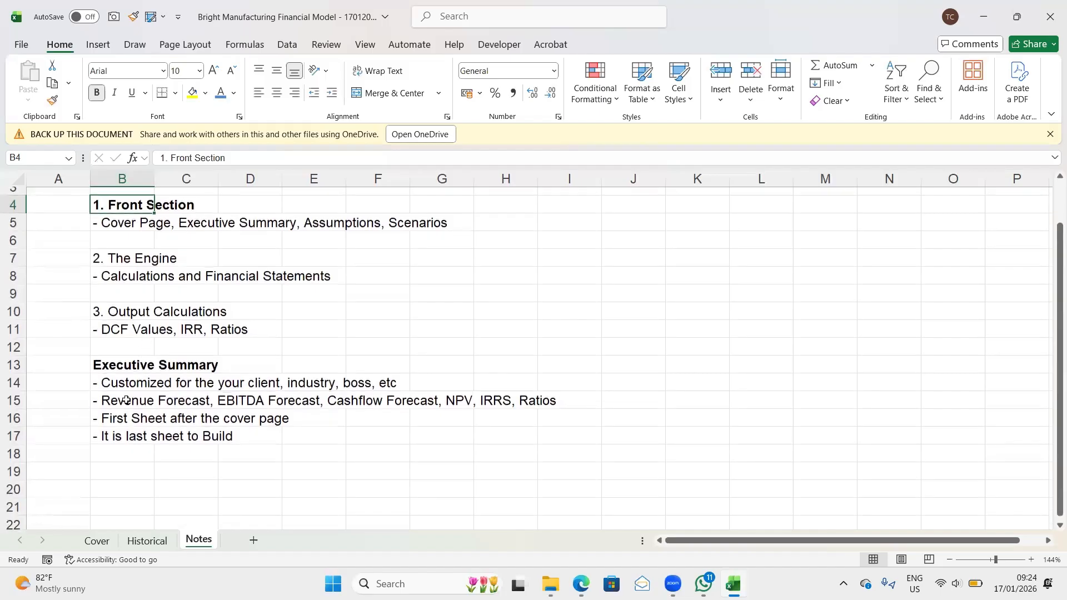
{"action": "left_click", "coordinate": [104, 471]}
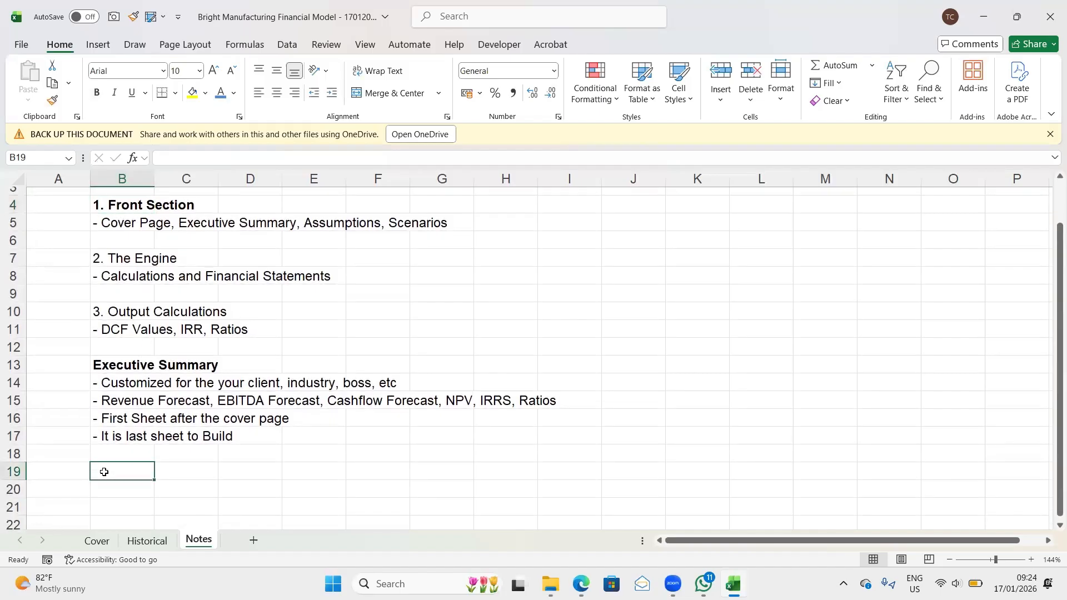
{"action": "scroll", "coordinate": [103, 472], "scroll_direction": "up", "scroll_amount": 2}
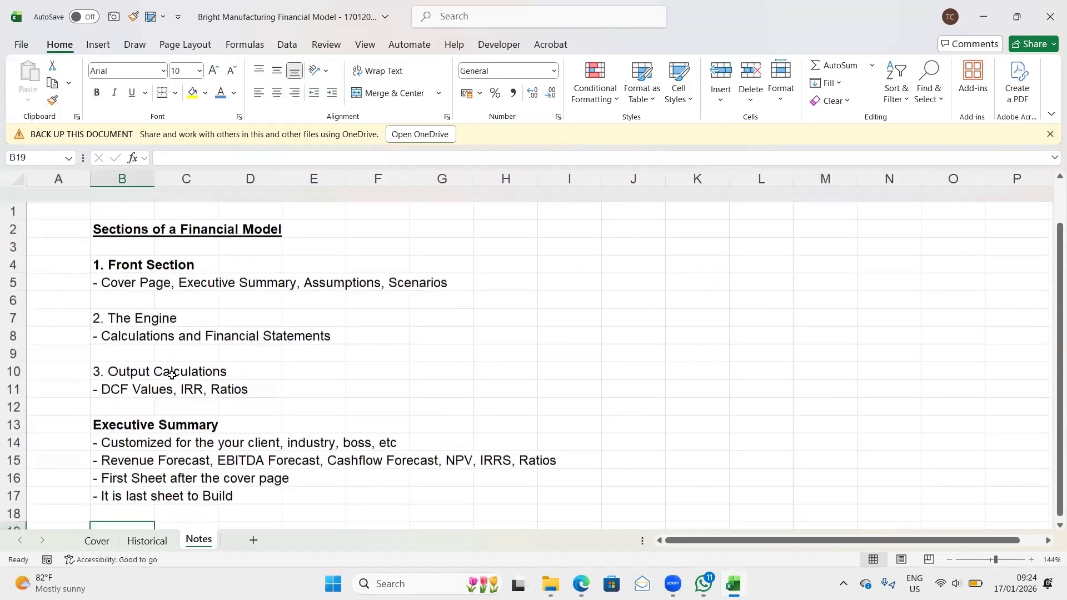
{"action": "scroll", "coordinate": [225, 436], "scroll_direction": "down", "scroll_amount": 3}
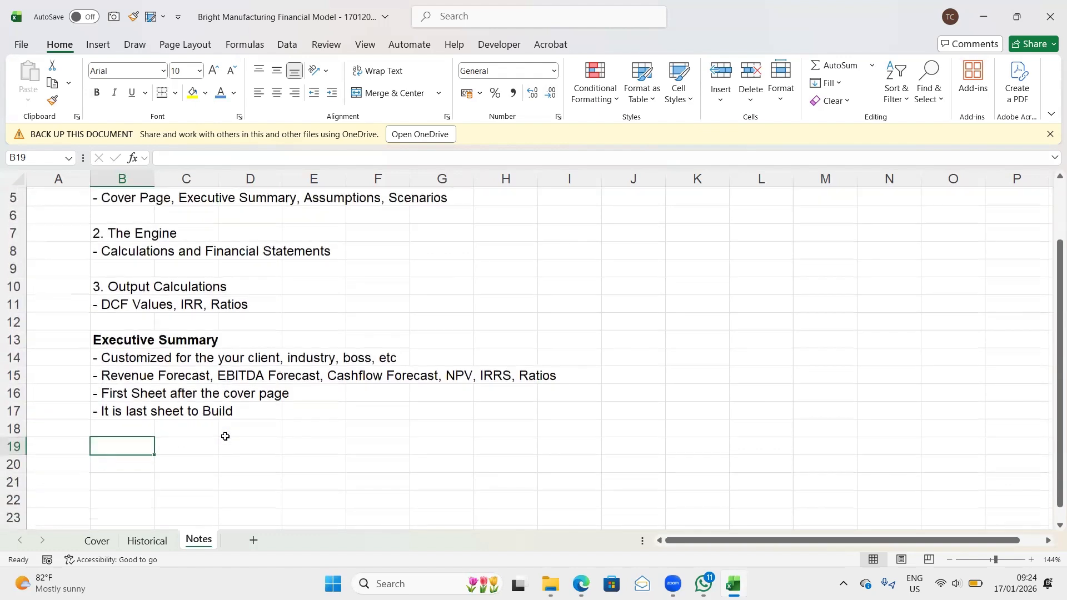
{"action": "scroll", "coordinate": [225, 437], "scroll_direction": "up", "scroll_amount": 3}
{"action": "scroll", "coordinate": [386, 293], "scroll_direction": "down", "scroll_amount": 2}
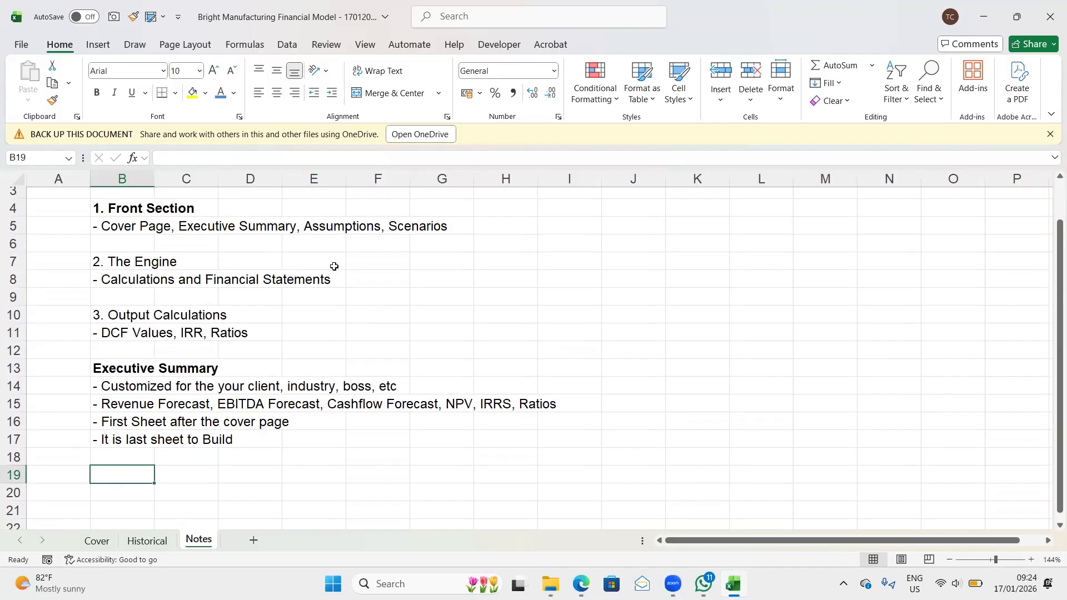
{"action": "left_click", "coordinate": [316, 230]}
{"action": "left_click", "coordinate": [118, 229]}
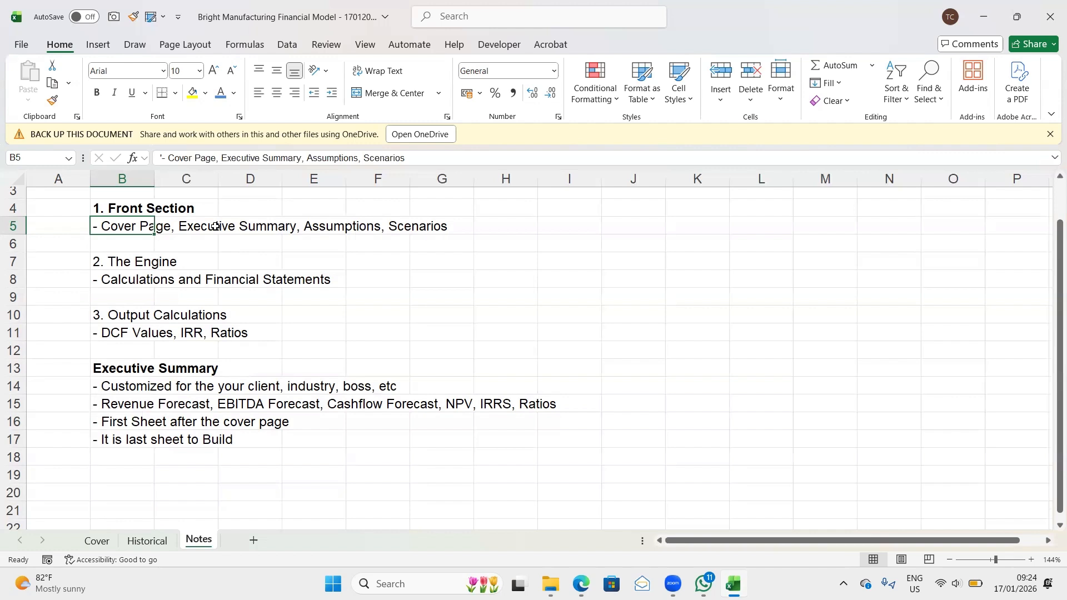
- Save the workbook with the current notes
{"action": "left_click", "coordinate": [403, 226]}
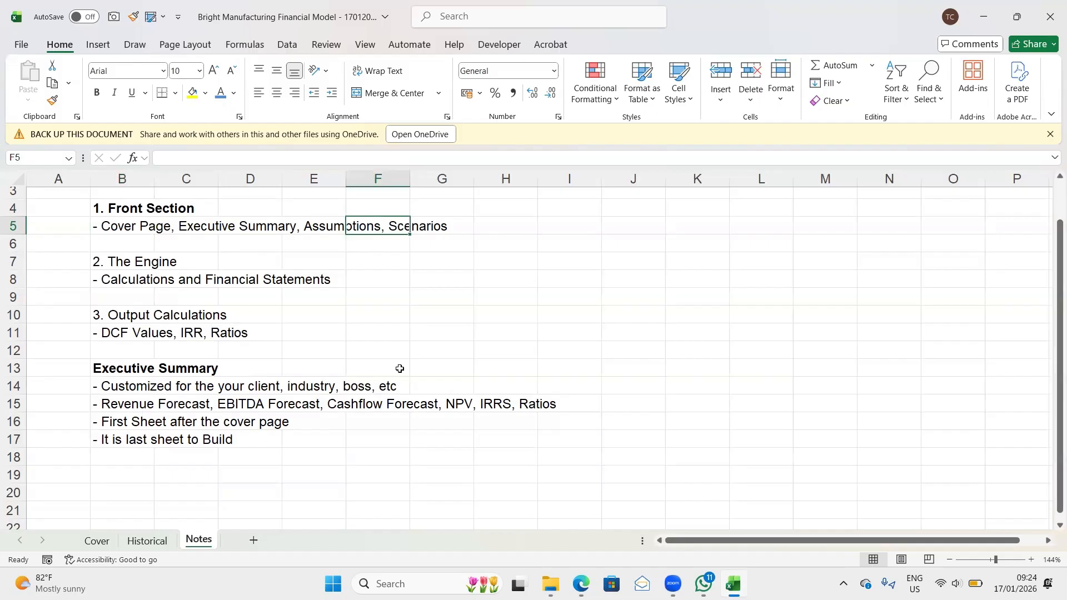
{"action": "key", "text": "ctrl+s"}
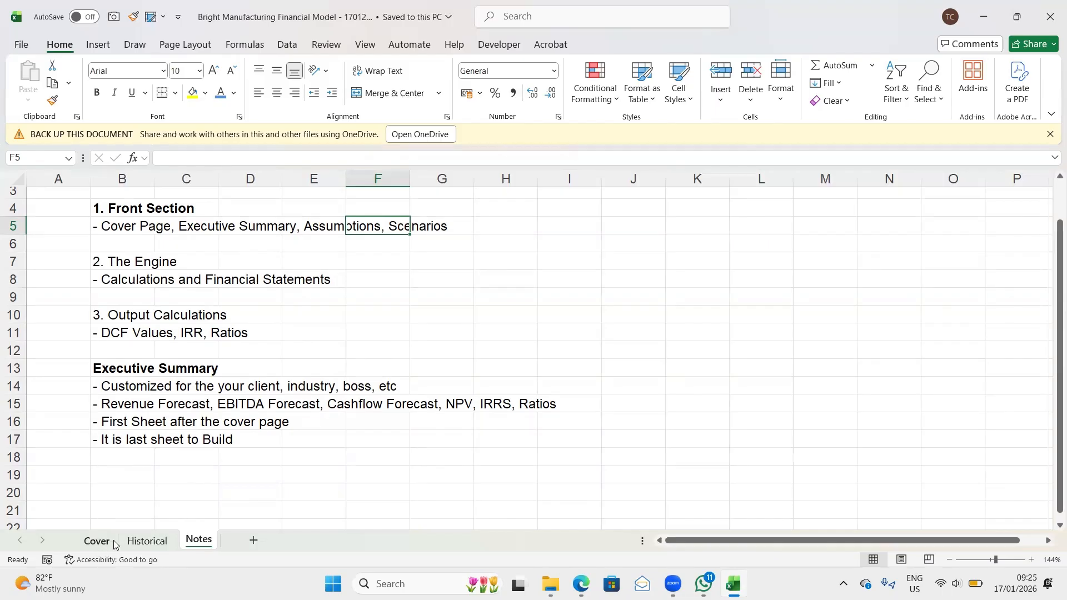
- Insert a new worksheet directly after the Historical sheet and name it "Template Sheet"
{"action": "left_click", "coordinate": [146, 542]}
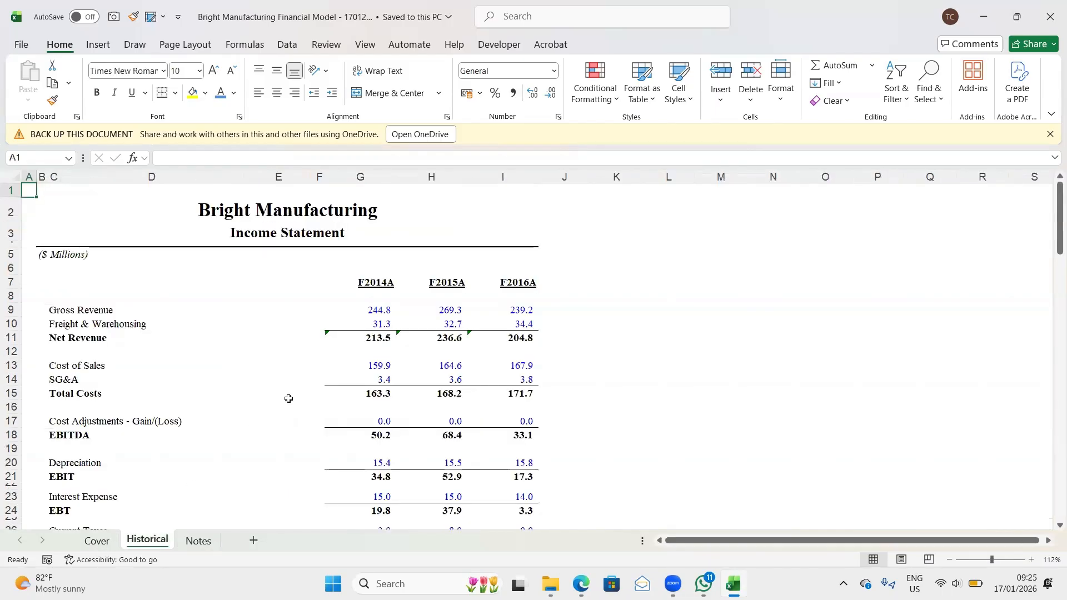
{"action": "scroll", "coordinate": [266, 320], "scroll_direction": "down", "scroll_amount": 3}
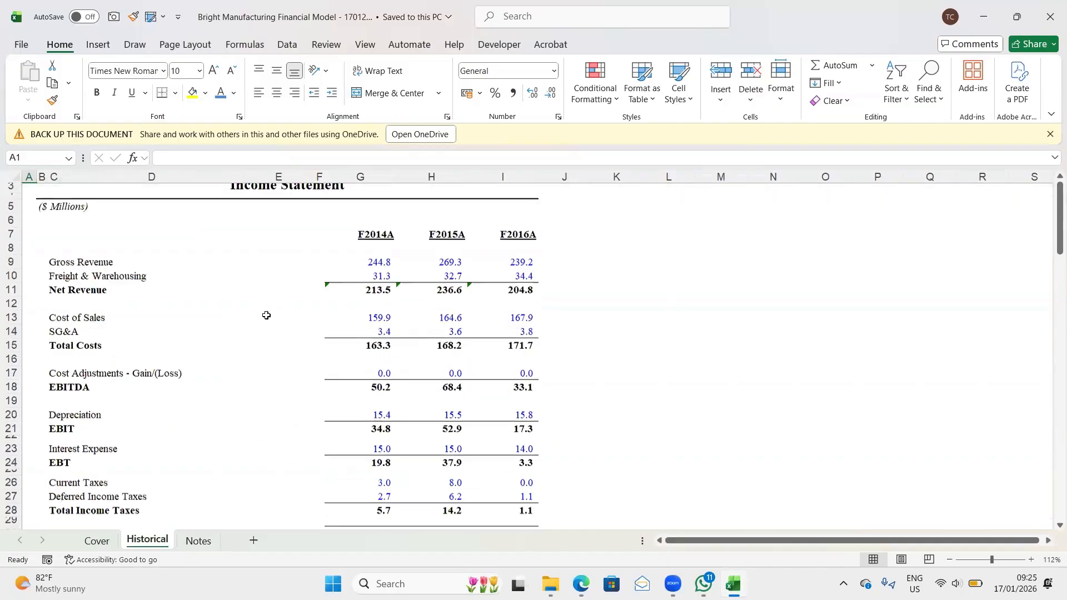
{"action": "scroll", "coordinate": [267, 315], "scroll_direction": "up", "scroll_amount": 3}
{"action": "scroll", "coordinate": [264, 312], "scroll_direction": "down", "scroll_amount": 1}
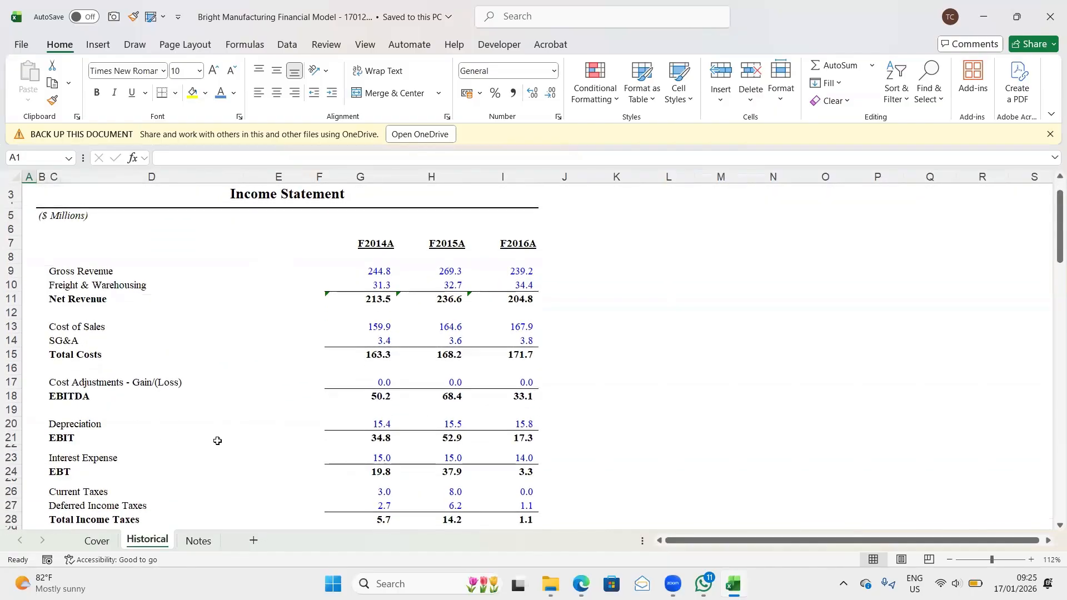
{"action": "left_click", "coordinate": [254, 542]}
{"action": "double_click", "coordinate": [204, 539]}
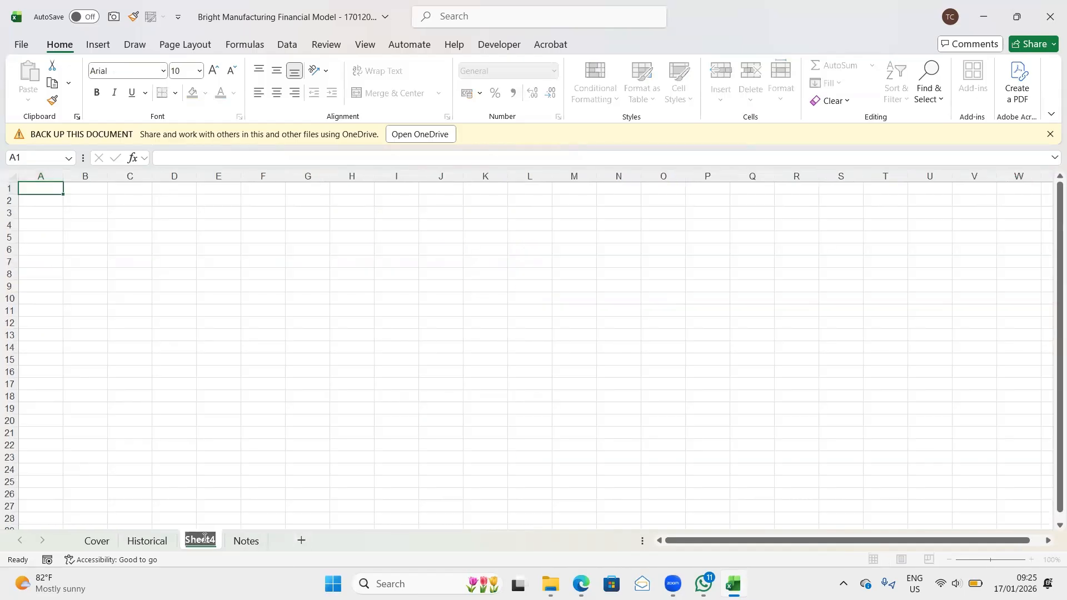
{"action": "type", "text": "Te"}
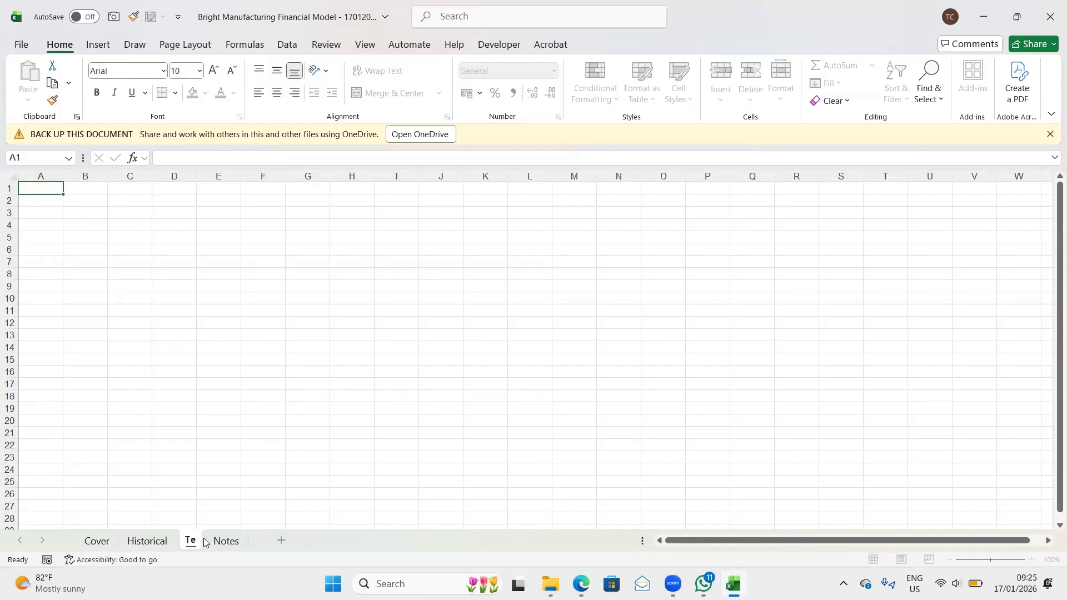
{"action": "type", "text": "mplate"}
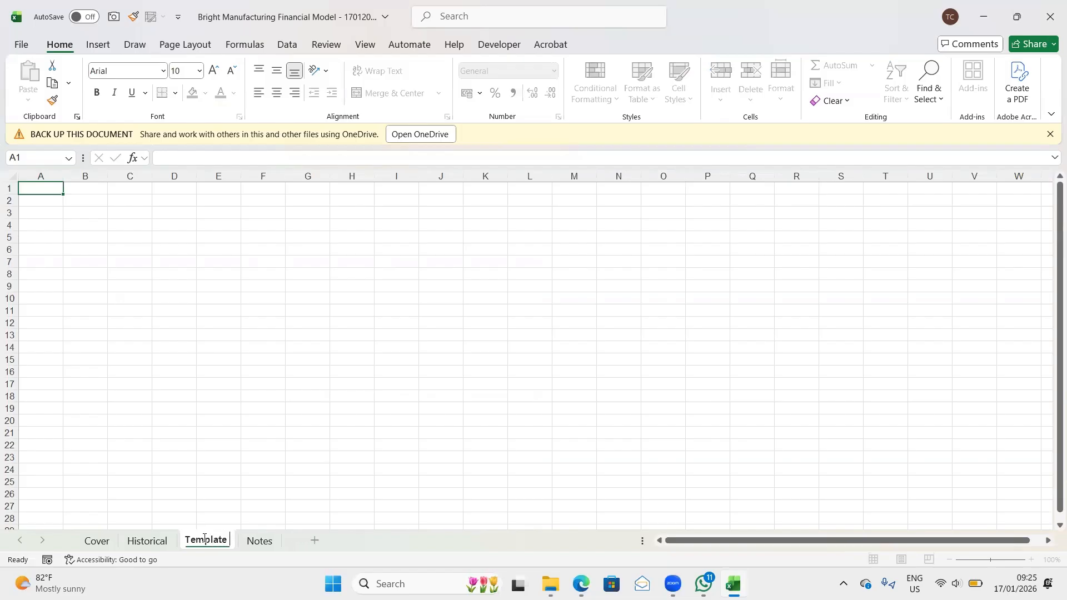
{"action": "type", "text": " Shet"}
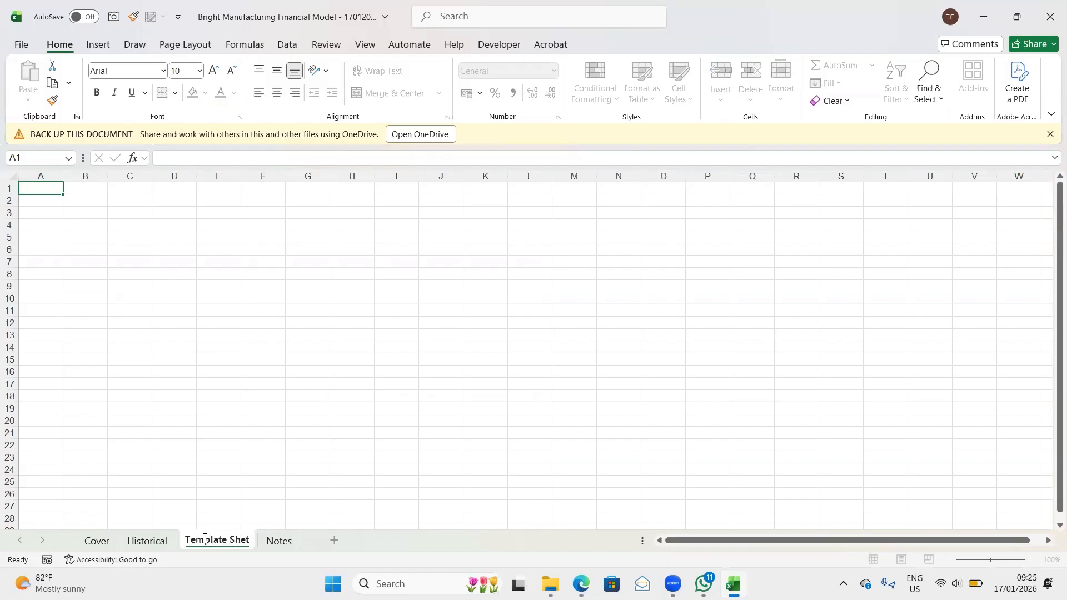
{"action": "key", "text": "BackSpace"}
{"action": "type", "text": "et"}
{"action": "key", "text": "Return"}
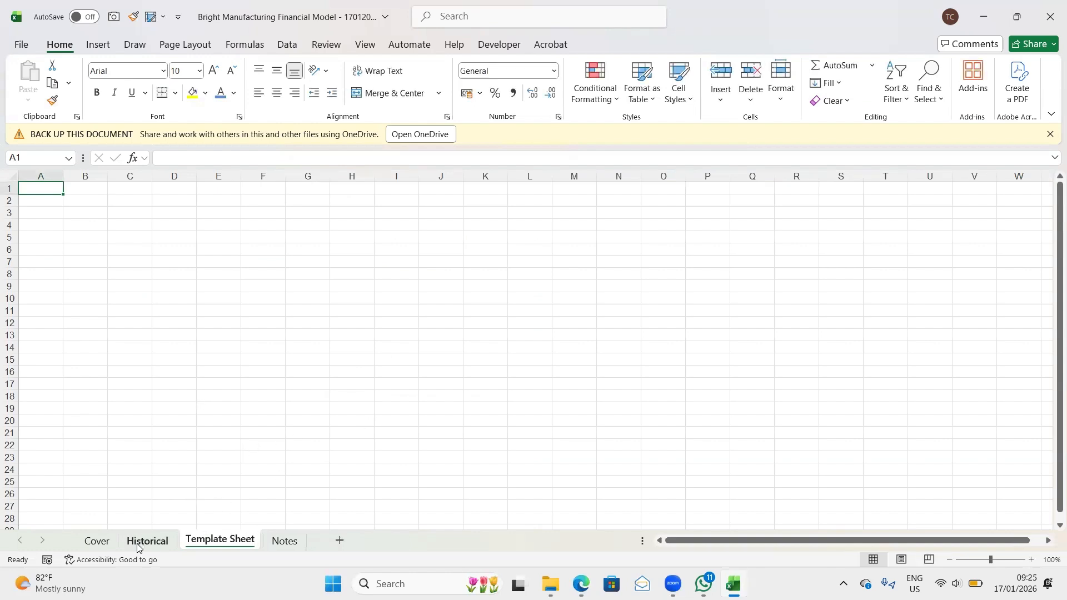
- Enter the heading "FAST Standard" in cell B20 of the Notes sheet, below the Executive Summary bullets
{"action": "left_click", "coordinate": [284, 540]}
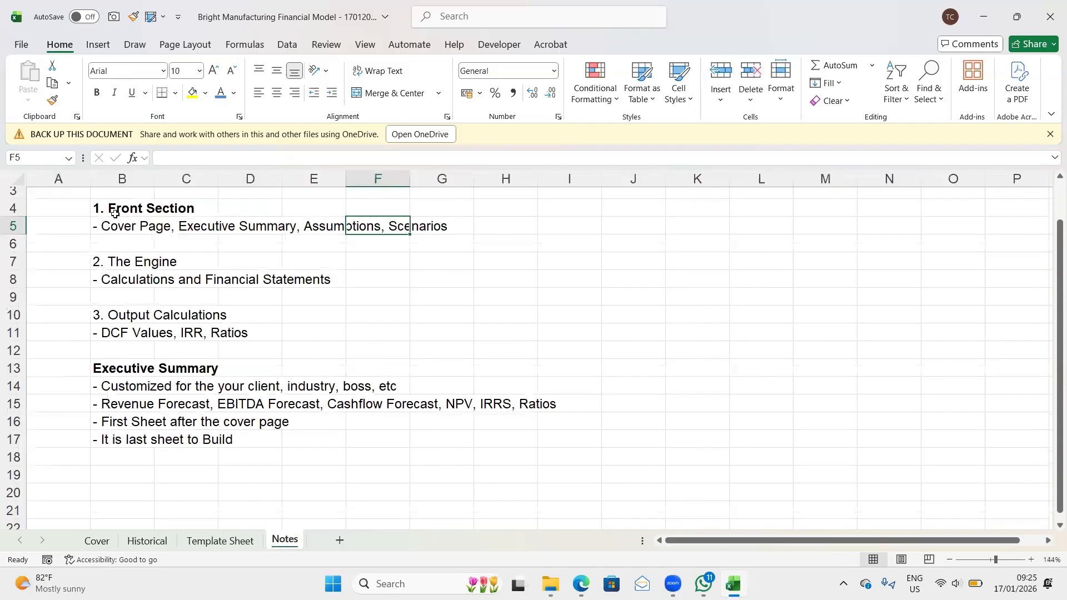
{"action": "left_click", "coordinate": [16, 315]}
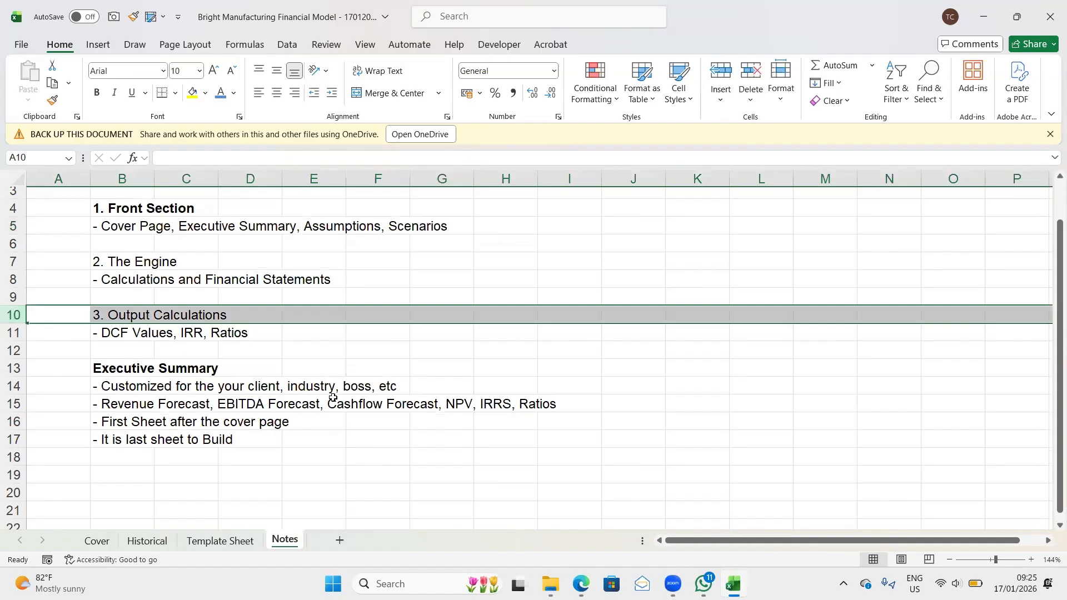
{"action": "scroll", "coordinate": [333, 397], "scroll_direction": "down", "scroll_amount": 3}
{"action": "scroll", "coordinate": [332, 398], "scroll_direction": "up", "scroll_amount": 3}
{"action": "scroll", "coordinate": [333, 397], "scroll_direction": "down", "scroll_amount": 1}
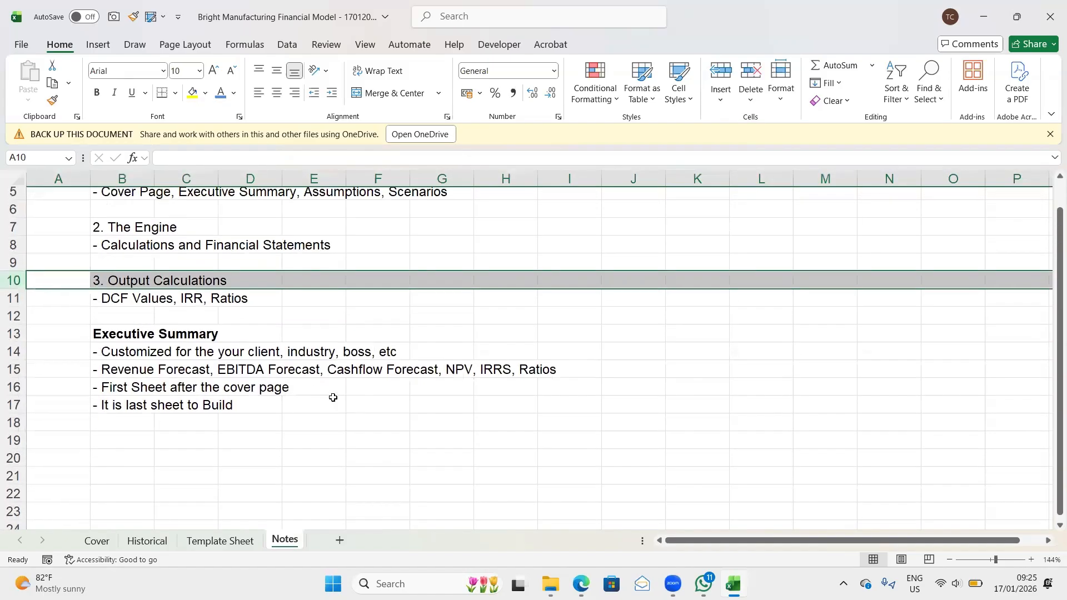
{"action": "scroll", "coordinate": [333, 397], "scroll_direction": "down", "scroll_amount": 1}
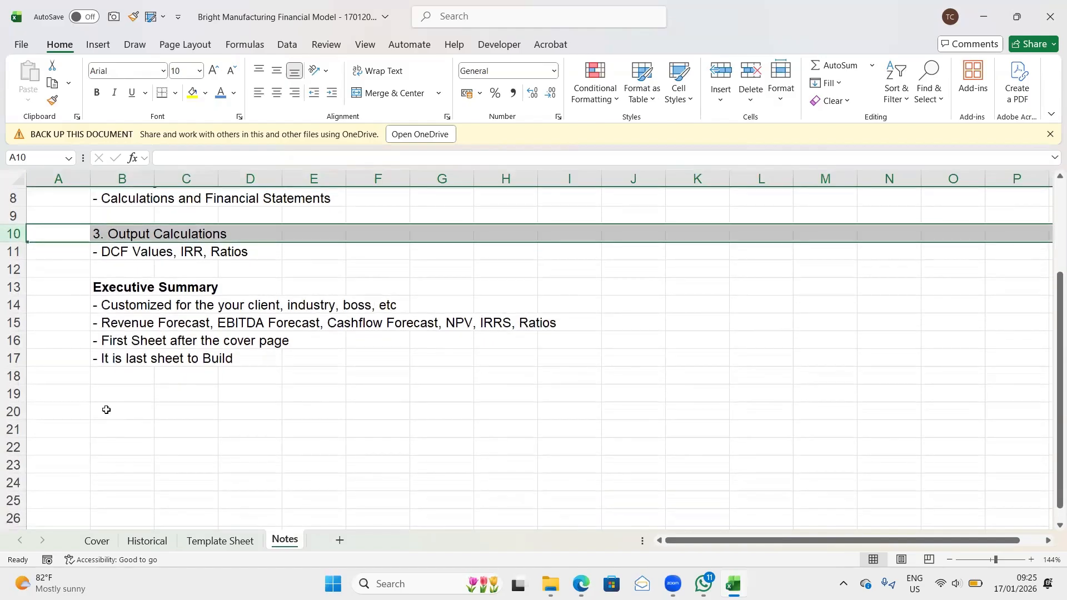
{"action": "left_click", "coordinate": [106, 410]}
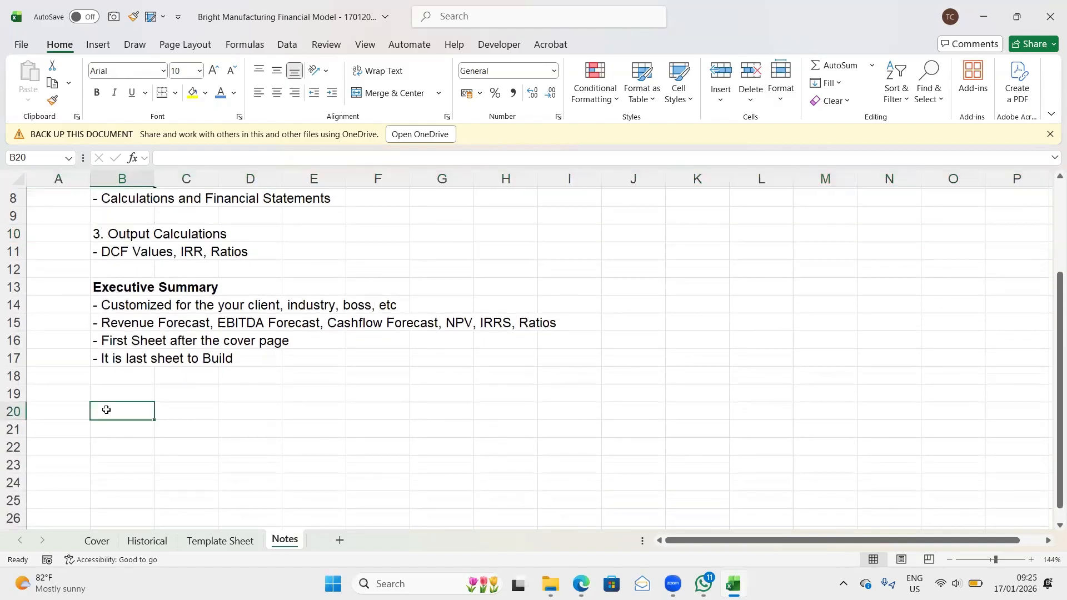
{"action": "type", "text": "FAST"}
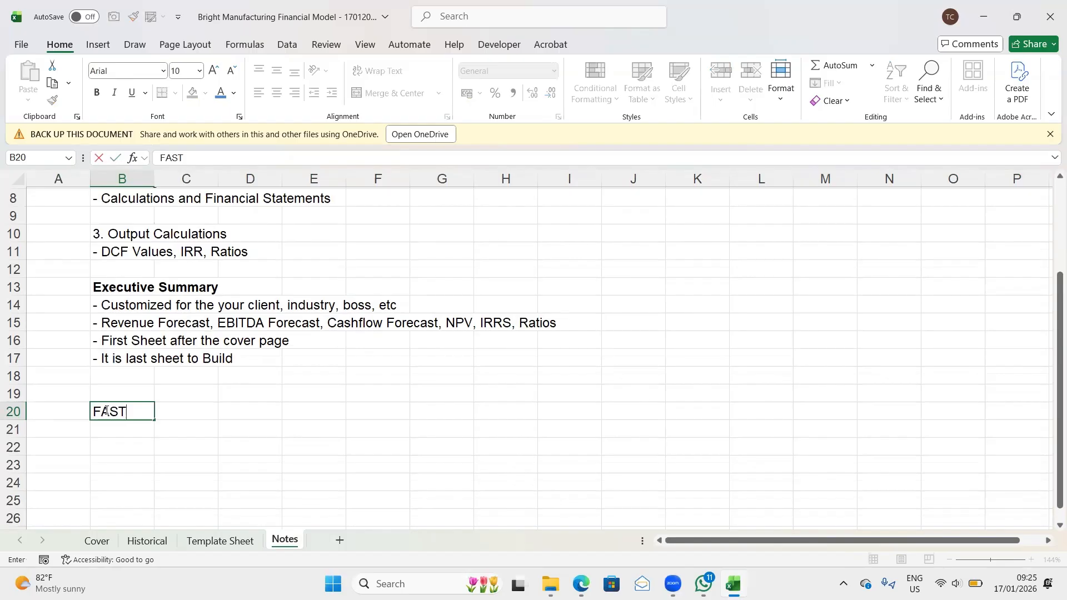
{"action": "type", "text": " Standard"}
{"action": "key", "text": "Return"}
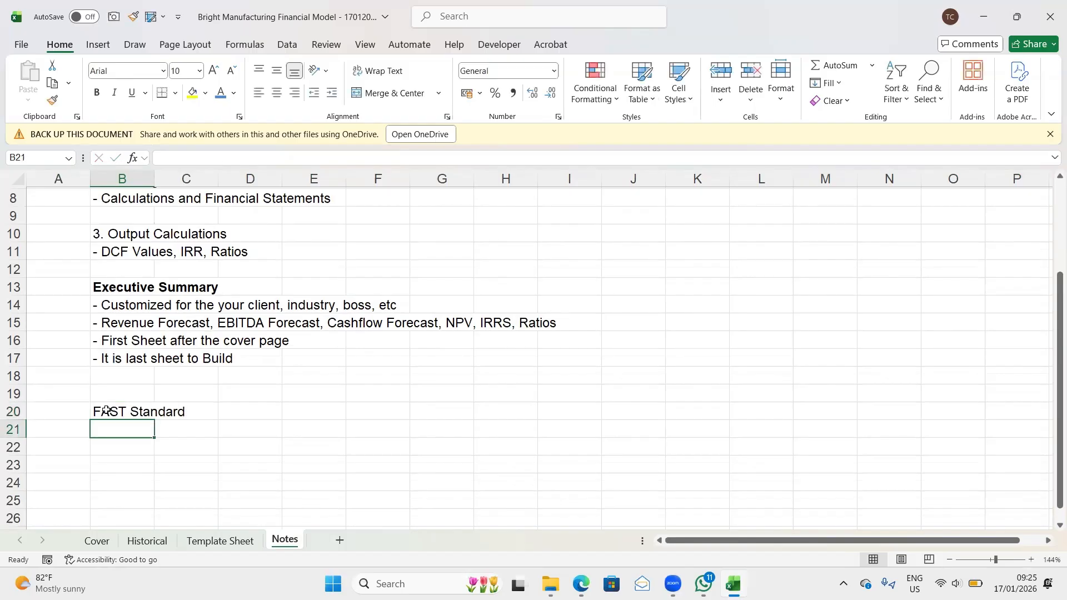
- List "Flexible" in cell B22 and "Appropriate" in cell B23 under the FAST Standard heading
{"action": "left_click", "coordinate": [106, 410]}
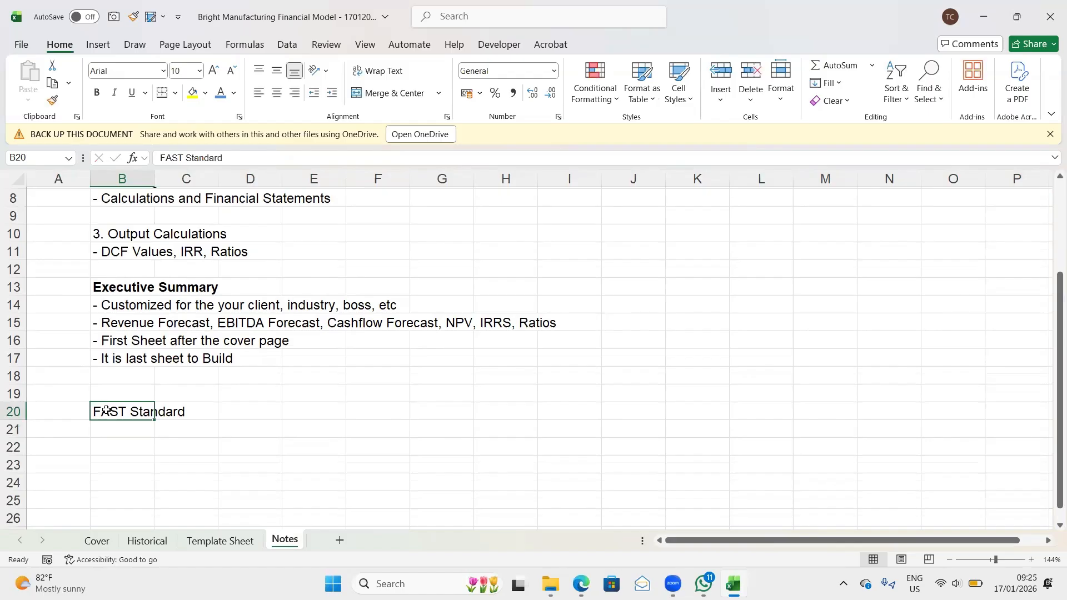
{"action": "key", "text": "Return"}
{"action": "left_click", "coordinate": [106, 411]}
{"action": "key", "text": "Return"}
{"action": "key", "text": "Return"}
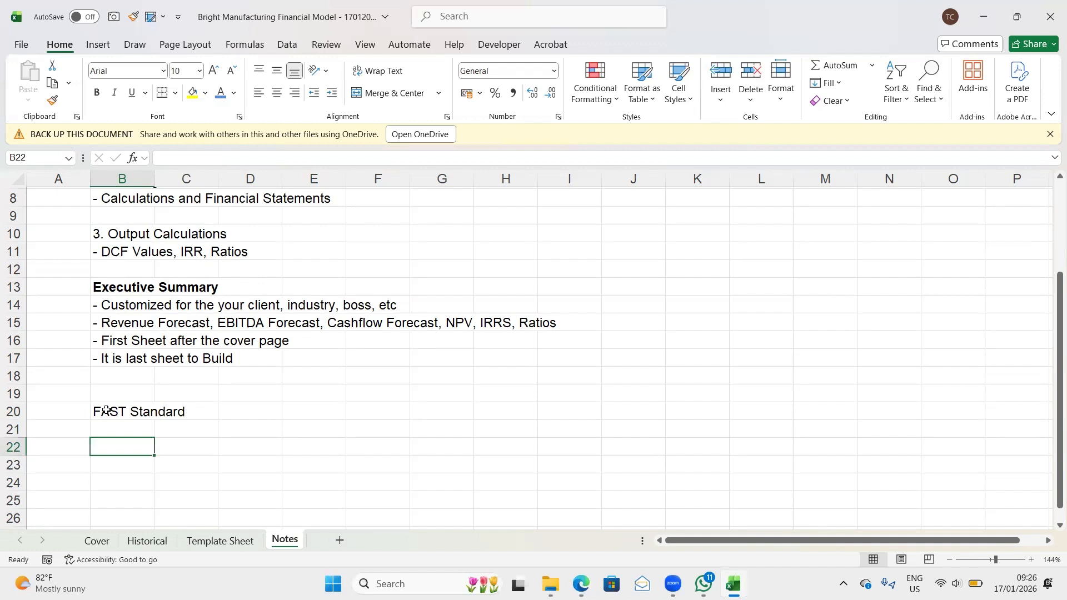
{"action": "type", "text": "Fl"}
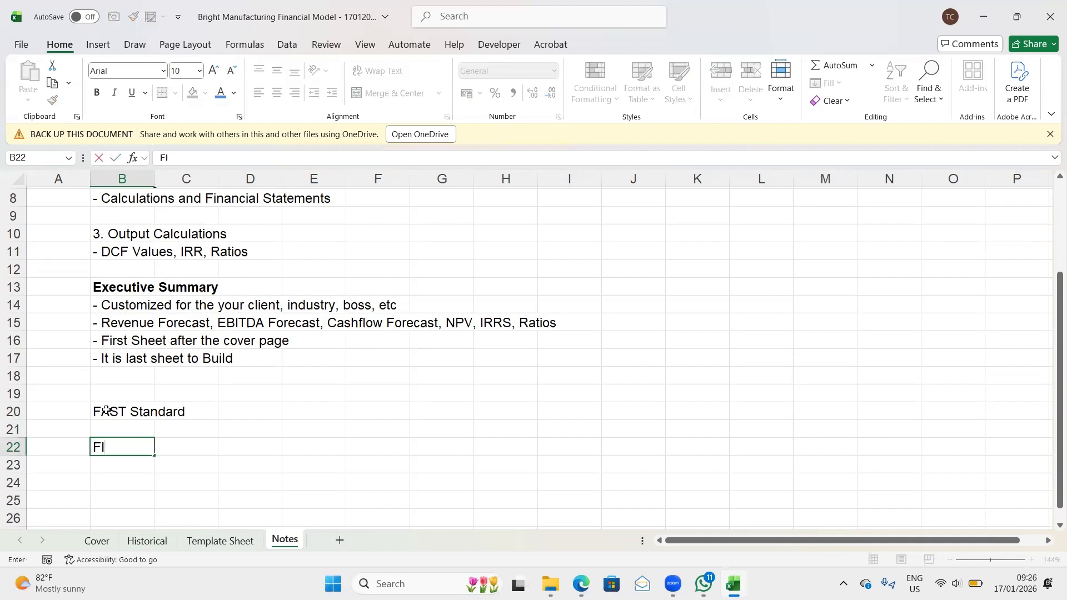
{"action": "type", "text": "exible"}
{"action": "key", "text": "Return"}
{"action": "type", "text": "A"}
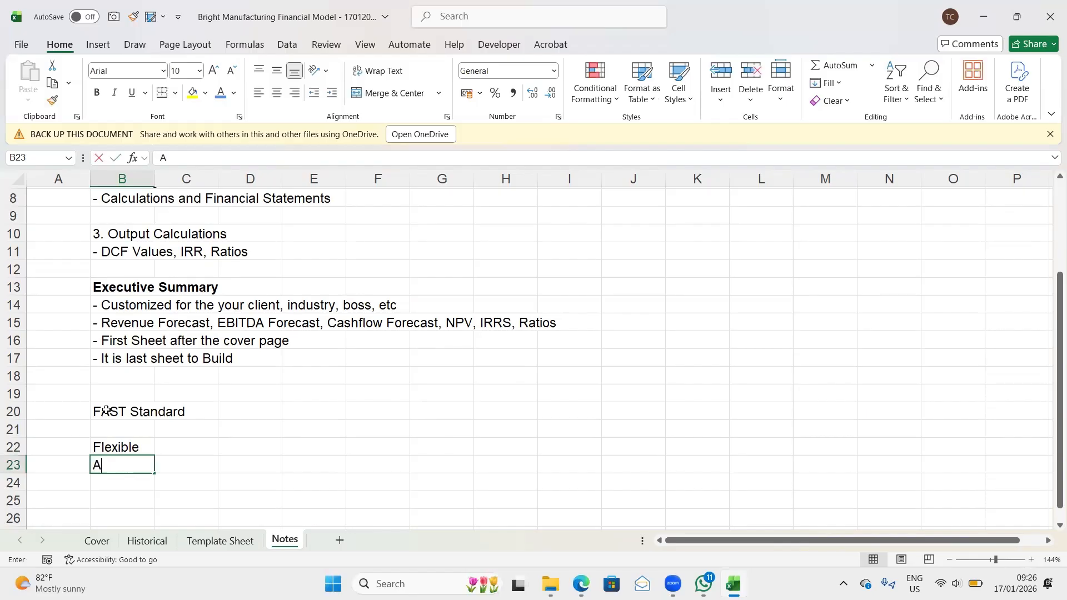
{"action": "type", "text": "ppropriate"}
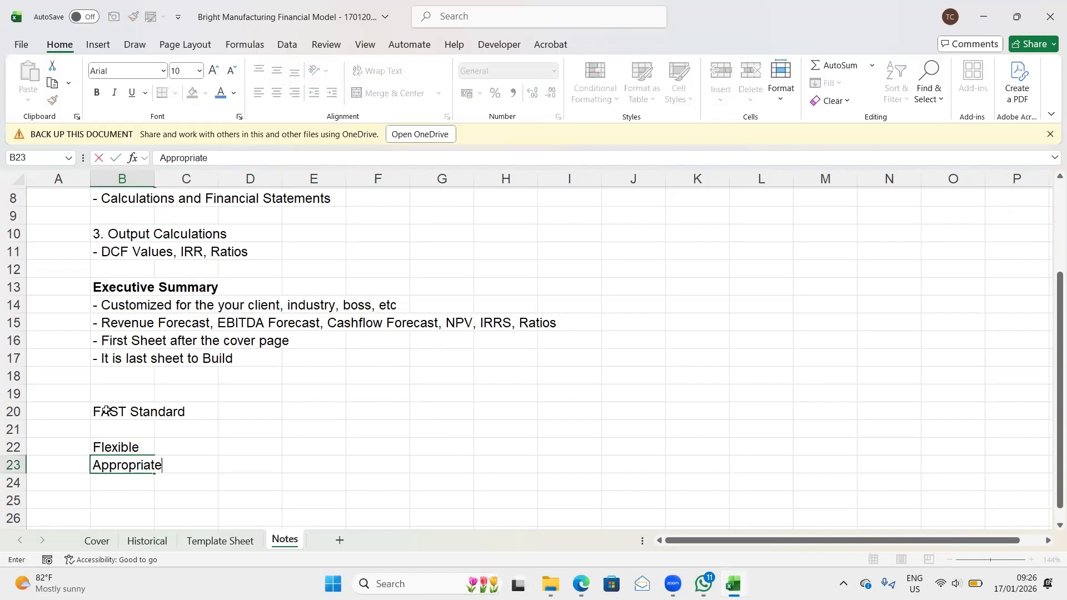
{"action": "key", "text": "Return"}
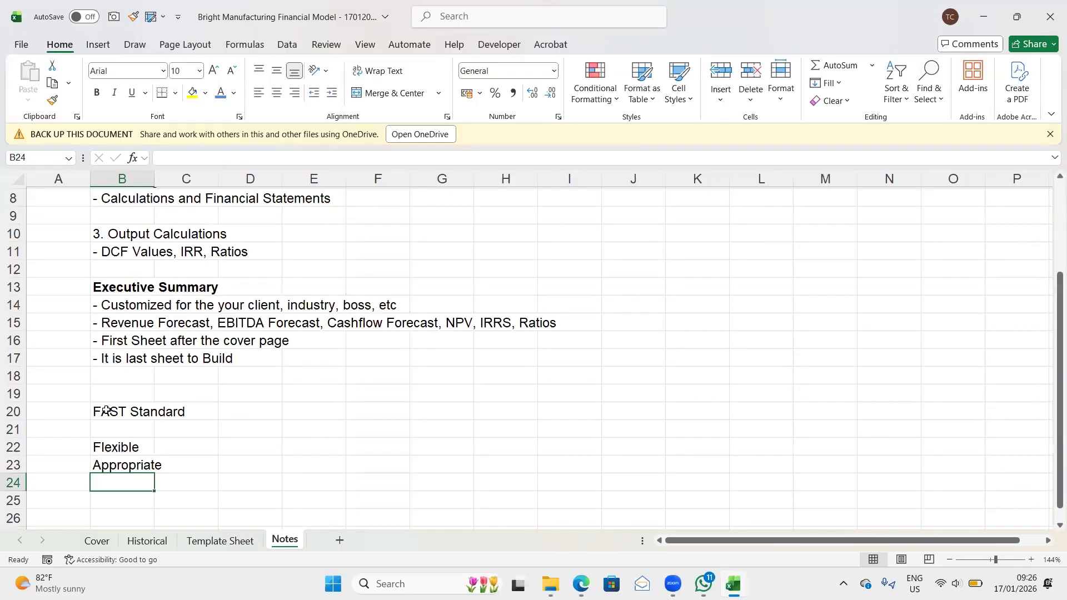
- Continue the FAST list with "Structured" in cell B24 and "T" in cell B25
{"action": "type", "text": "Sta"}
{"action": "key", "text": "BackSpace"}
{"action": "key", "text": "BackSpace"}
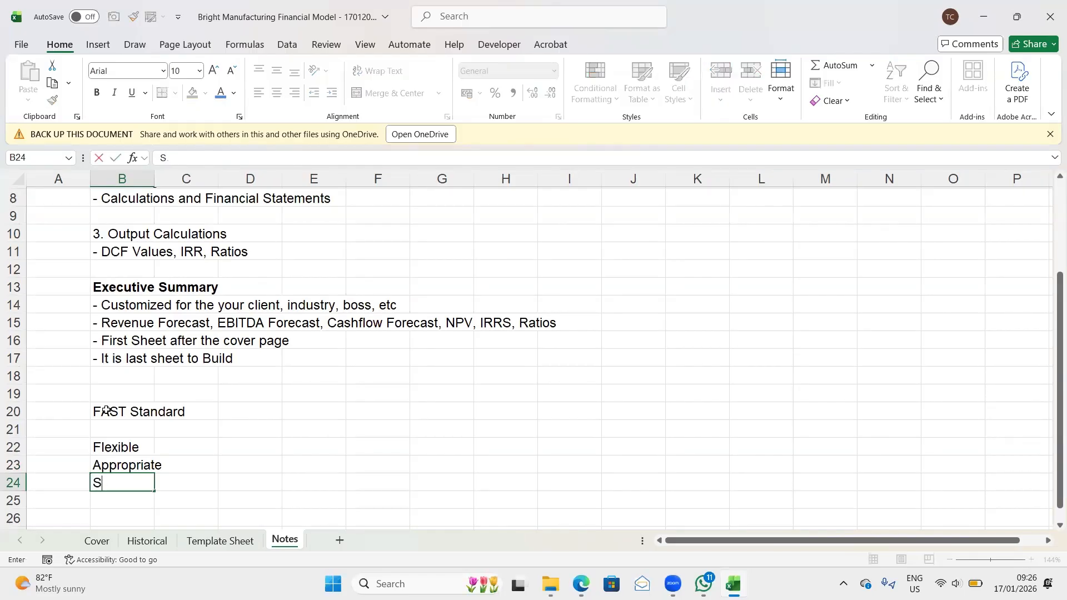
{"action": "type", "text": "tructured"}
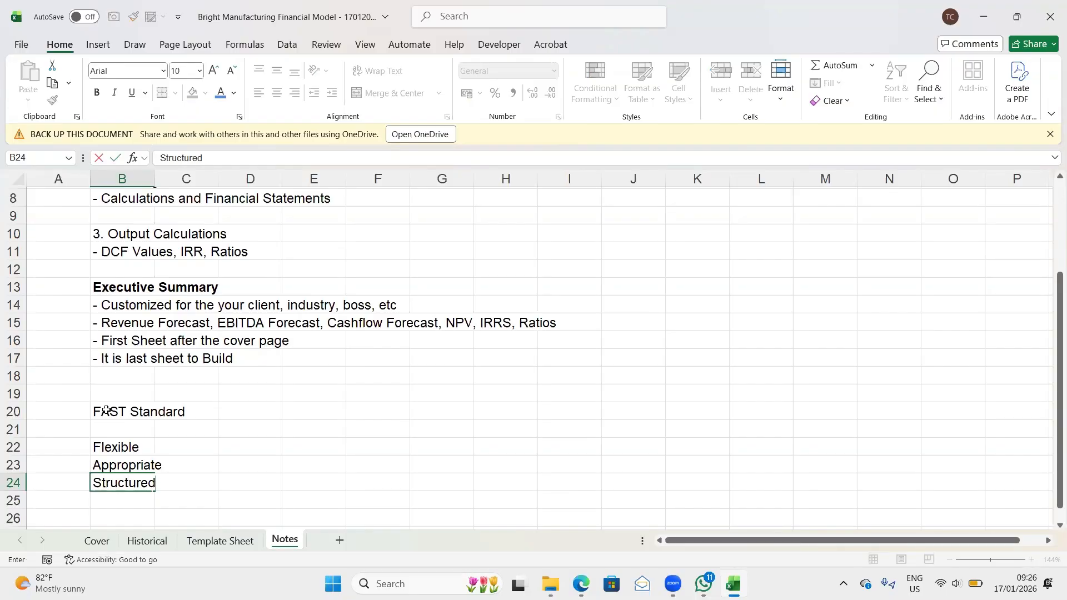
{"action": "key", "text": "Return"}
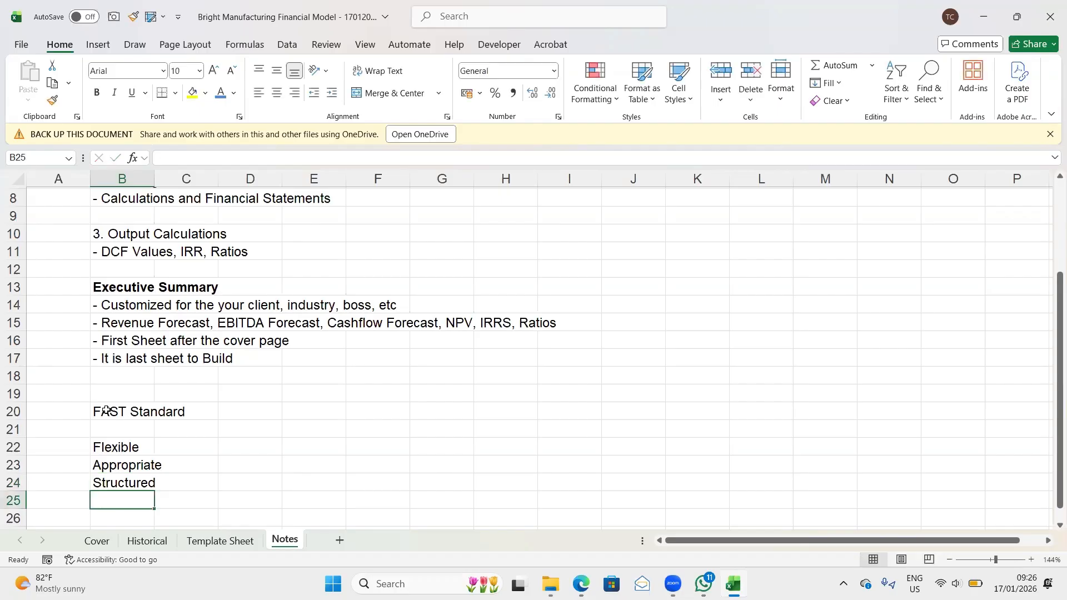
{"action": "type", "text": "T"}
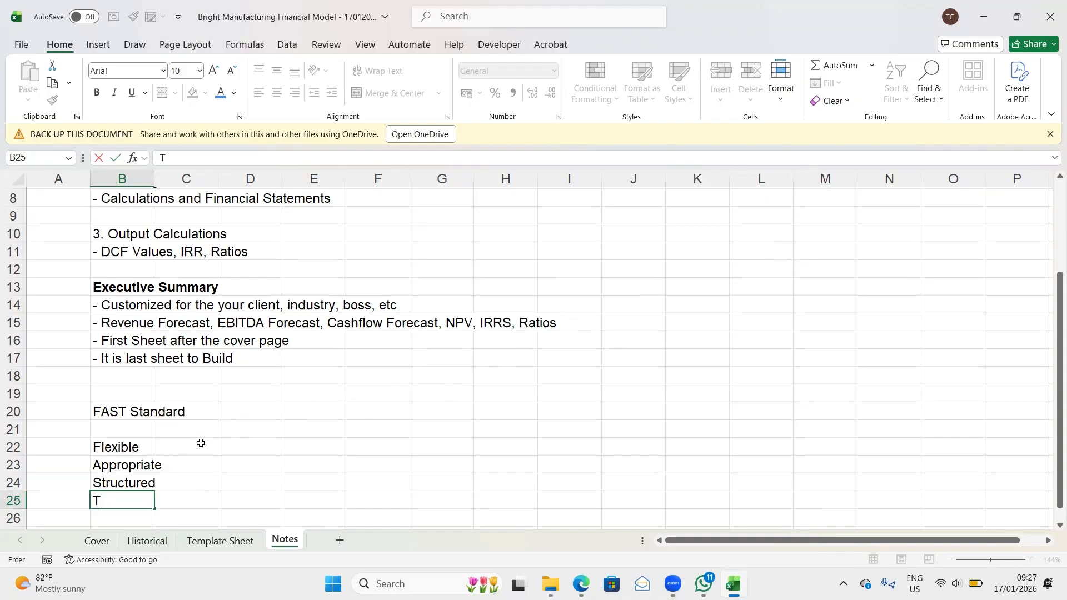
{"action": "key", "text": "Return"}
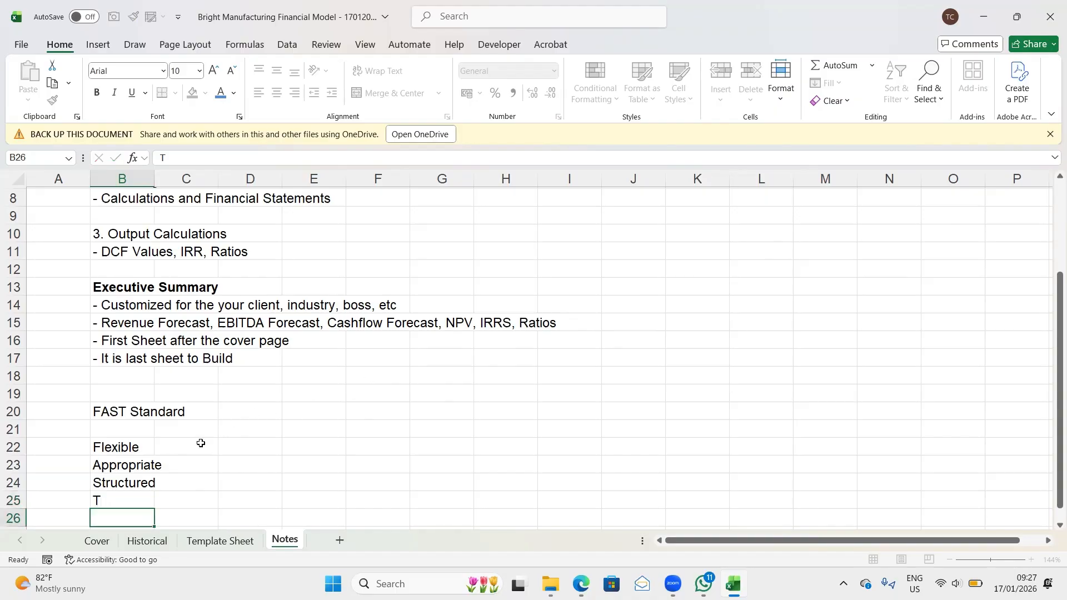
- Review the FAST Standard entries in cells B22 to B25 one by one
{"action": "key", "text": "Up"}
{"action": "key", "text": "Up"}
{"action": "key", "text": "Up"}
{"action": "key", "text": "Up"}
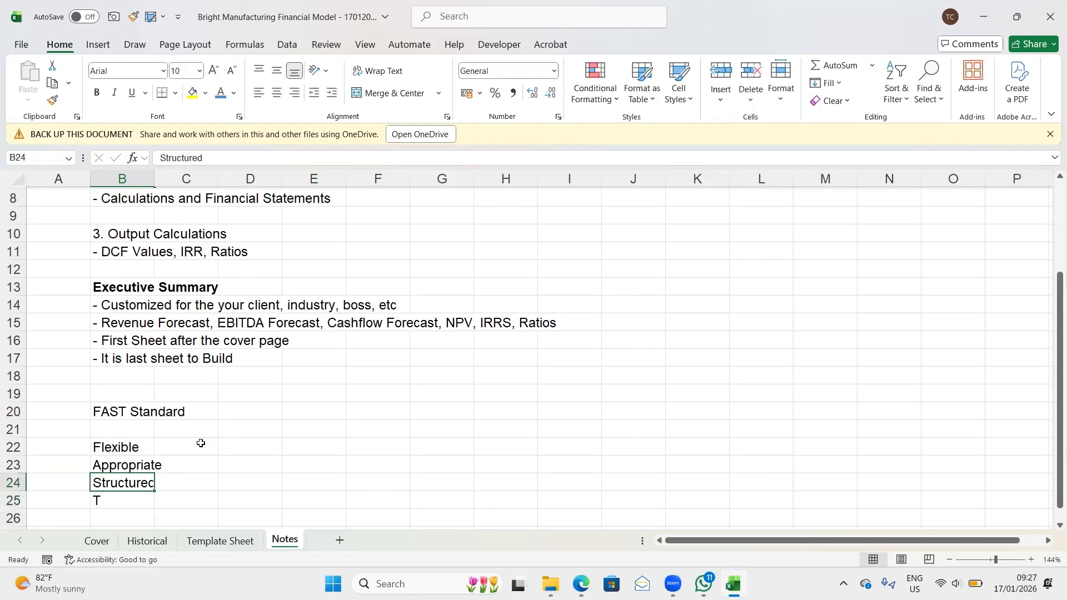
{"action": "key", "text": "Down"}
{"action": "key", "text": "Down"}
{"action": "key", "text": "Down"}
{"action": "key", "text": "Up"}
{"action": "key", "text": "Up"}
{"action": "key", "text": "Up"}
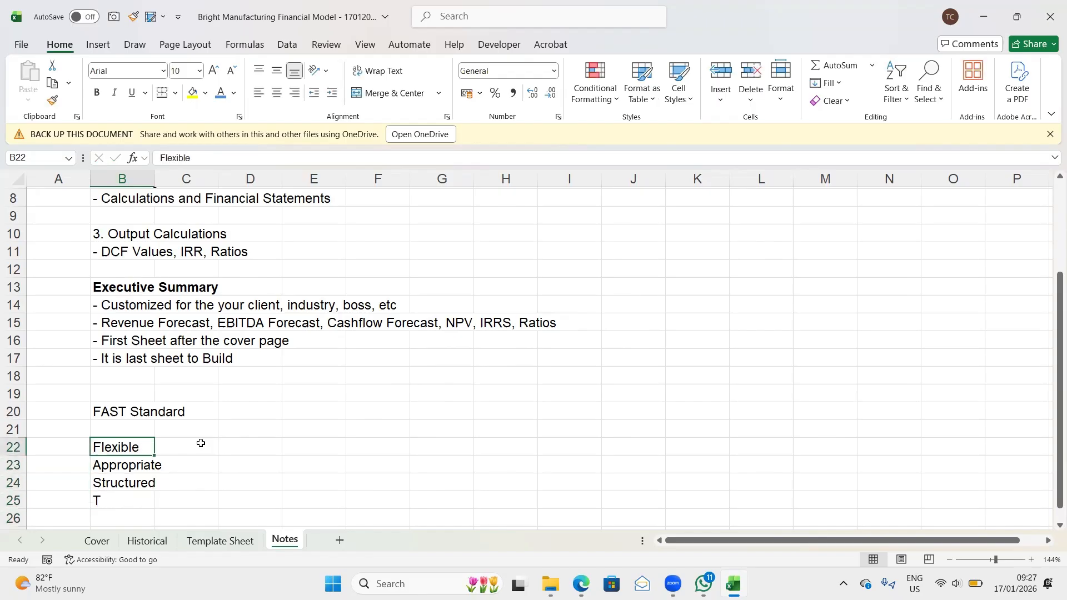
{"action": "key", "text": "Down"}
{"action": "key", "text": "Down"}
{"action": "key", "text": "Down"}
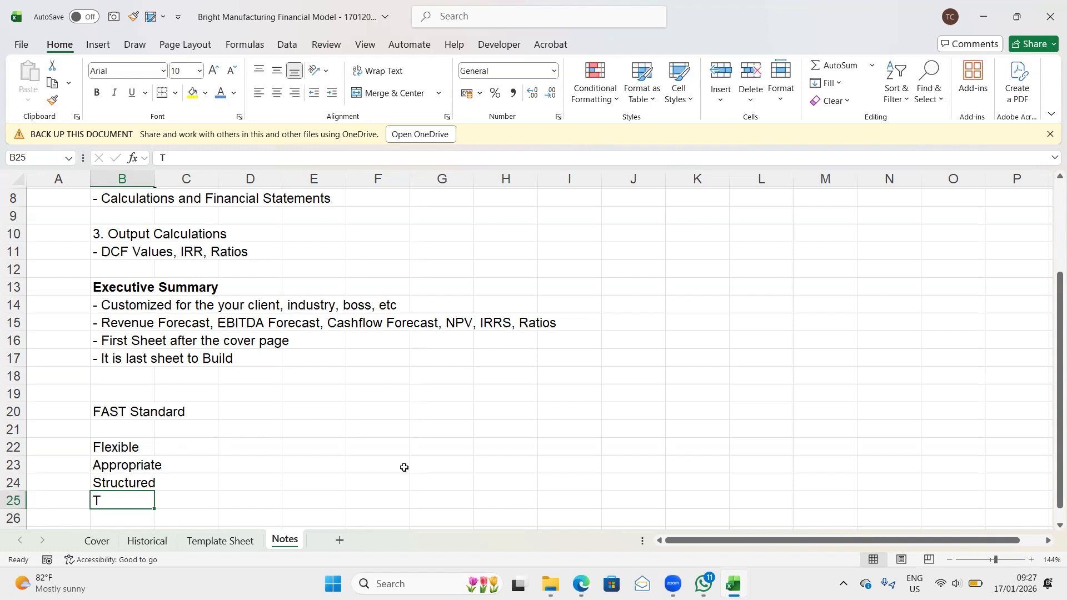
{"action": "left_click", "coordinate": [105, 445]}
{"action": "key", "text": "Down"}
{"action": "key", "text": "Down"}
{"action": "key", "text": "Down"}
{"action": "scroll", "coordinate": [103, 442], "scroll_direction": "down", "scroll_amount": 2}
{"action": "scroll", "coordinate": [103, 443], "scroll_direction": "up", "scroll_amount": 2}
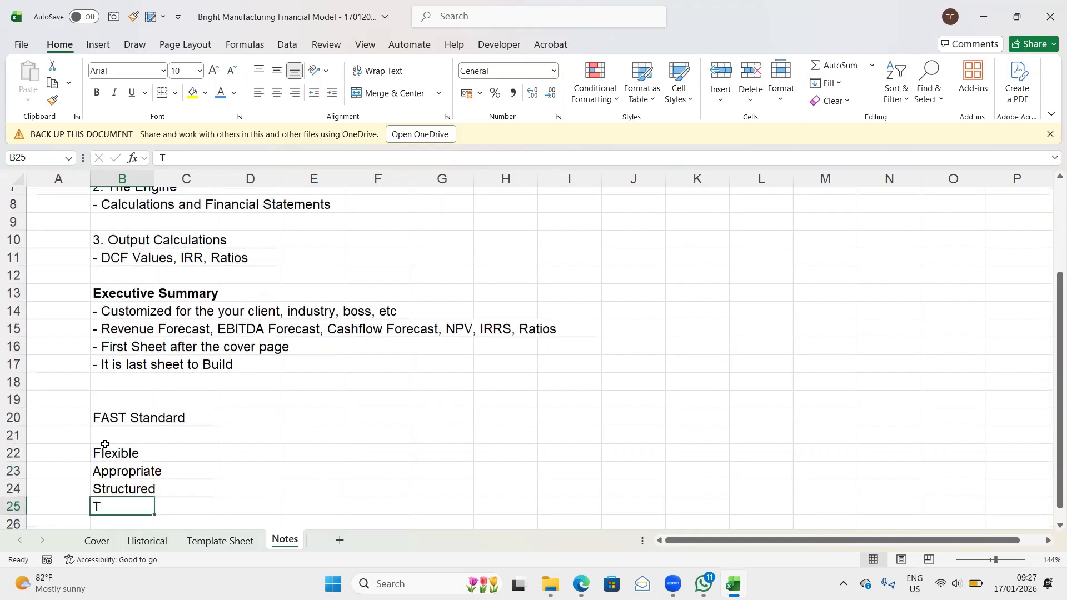
{"action": "scroll", "coordinate": [103, 443], "scroll_direction": "down", "scroll_amount": 1}
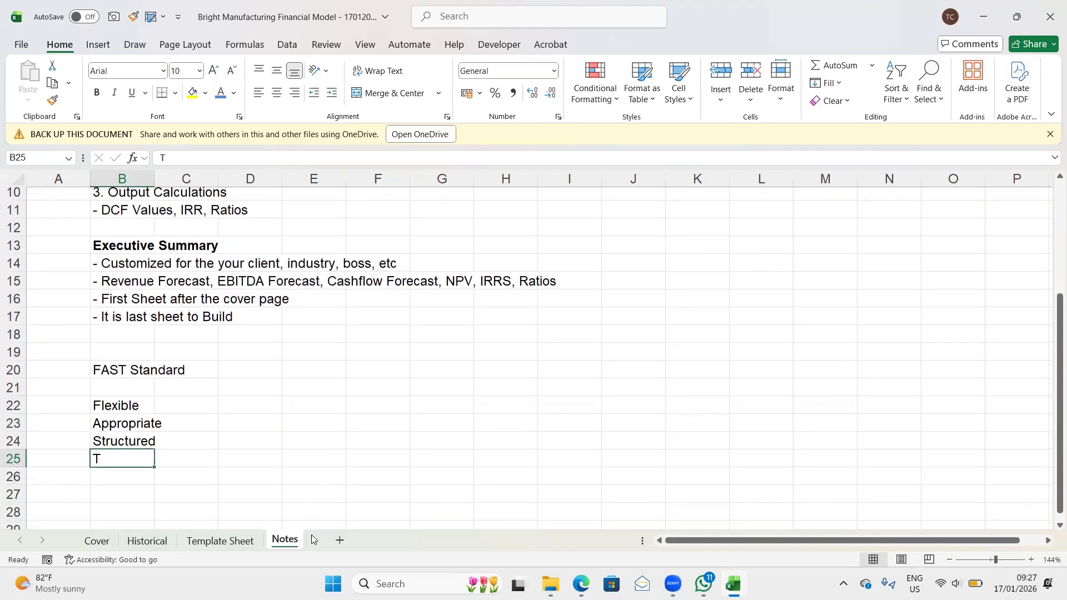
- Narrow columns A to C of the Template Sheet together to slim indent columns of equal width
{"action": "left_click", "coordinate": [220, 542]}
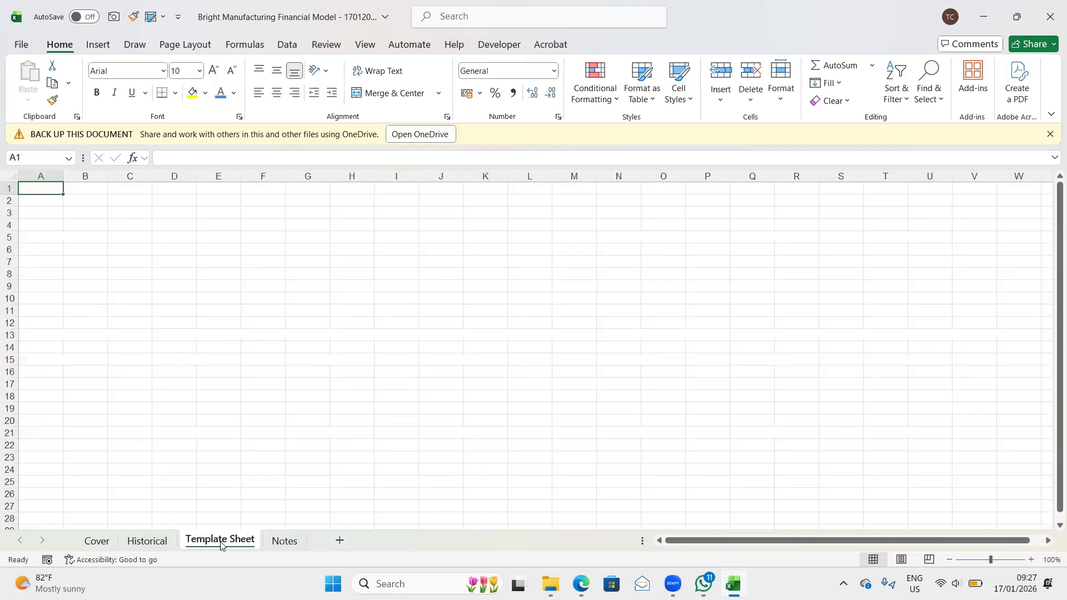
{"action": "left_click", "coordinate": [45, 176]}
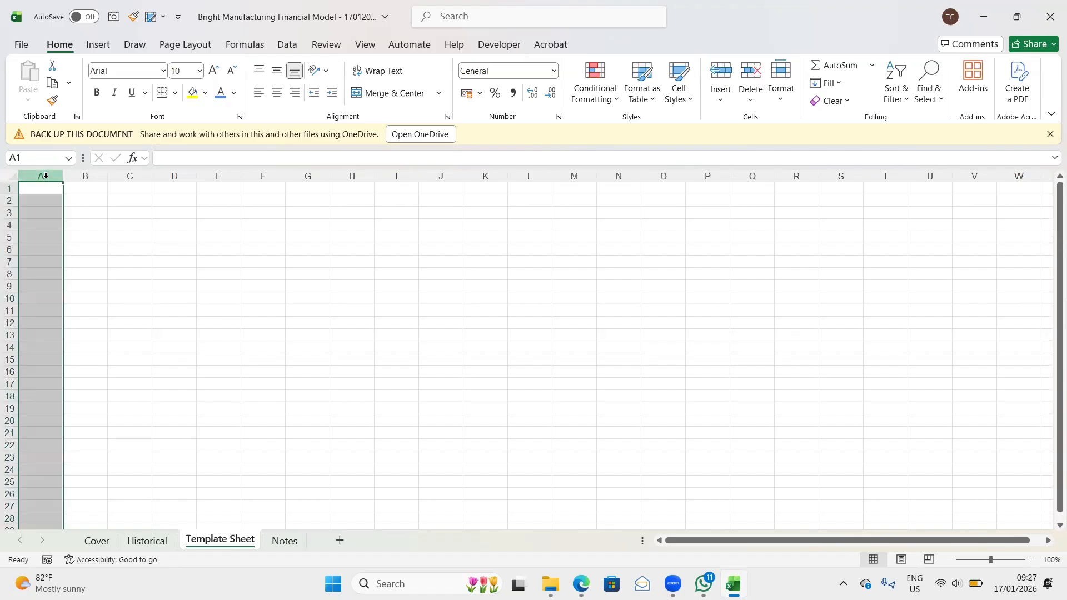
{"action": "left_click_drag", "start_coordinate": [45, 176], "coordinate": [130, 176]}
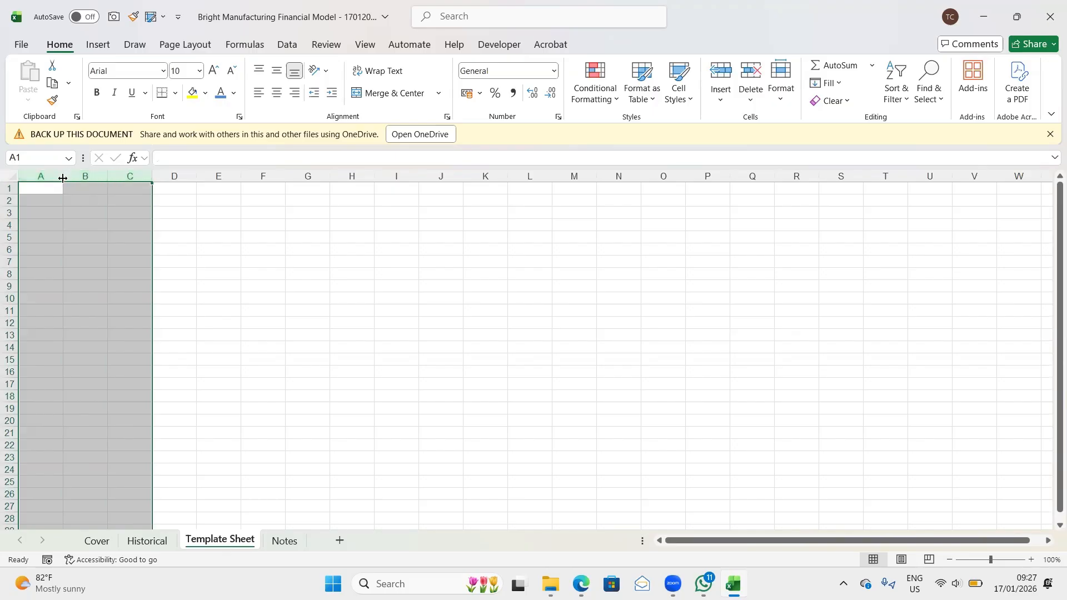
{"action": "left_click_drag", "start_coordinate": [63, 178], "coordinate": [30, 179]}
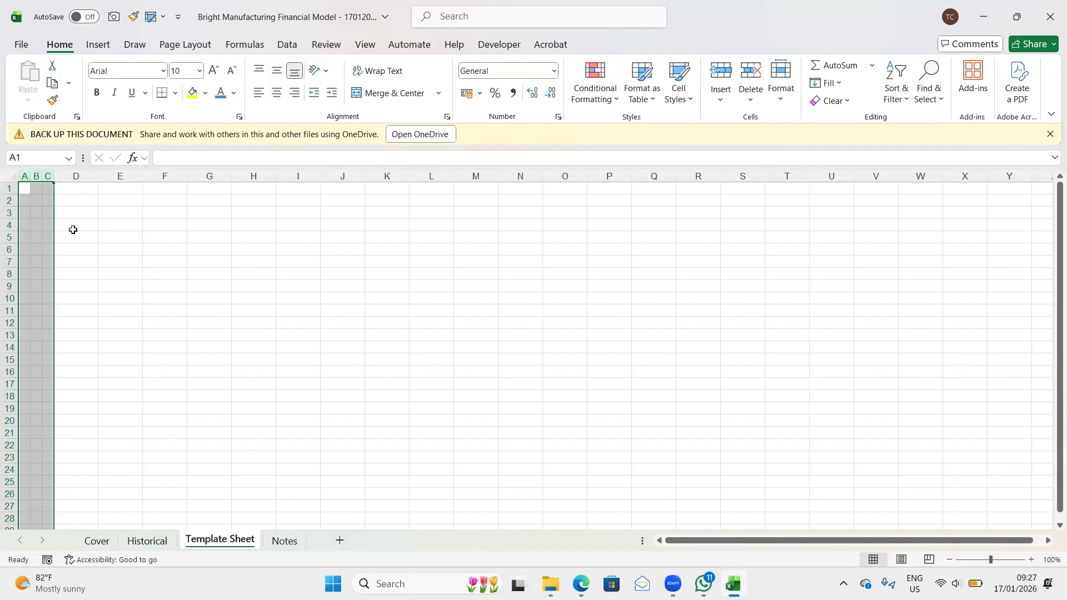
- Widen column D of the Template Sheet to more than three times the default column width
{"action": "left_click", "coordinate": [93, 175]}
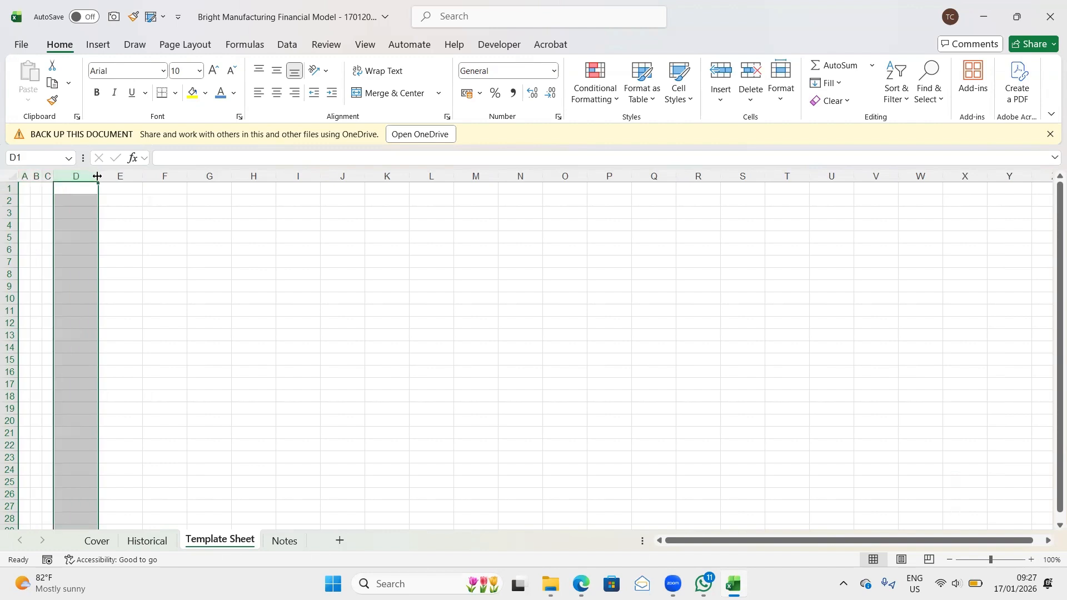
{"action": "left_click_drag", "start_coordinate": [97, 176], "coordinate": [187, 180]}
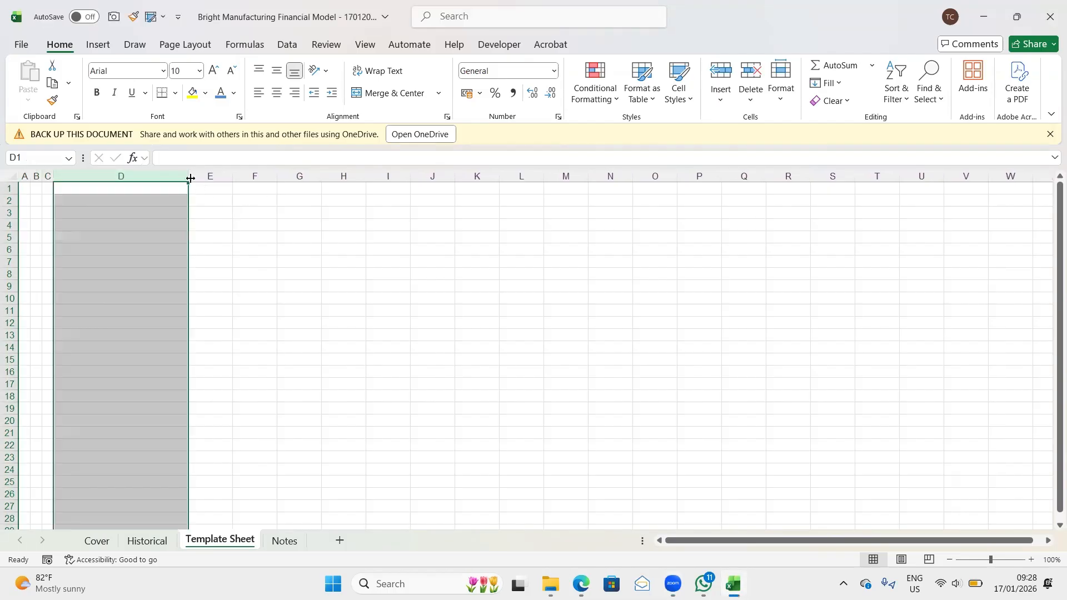
{"action": "left_click_drag", "start_coordinate": [189, 178], "coordinate": [208, 178]}
- Narrow columns G and H to slim spacer columns, keeping columns E and F at their default width
{"action": "left_click", "coordinate": [231, 175]}
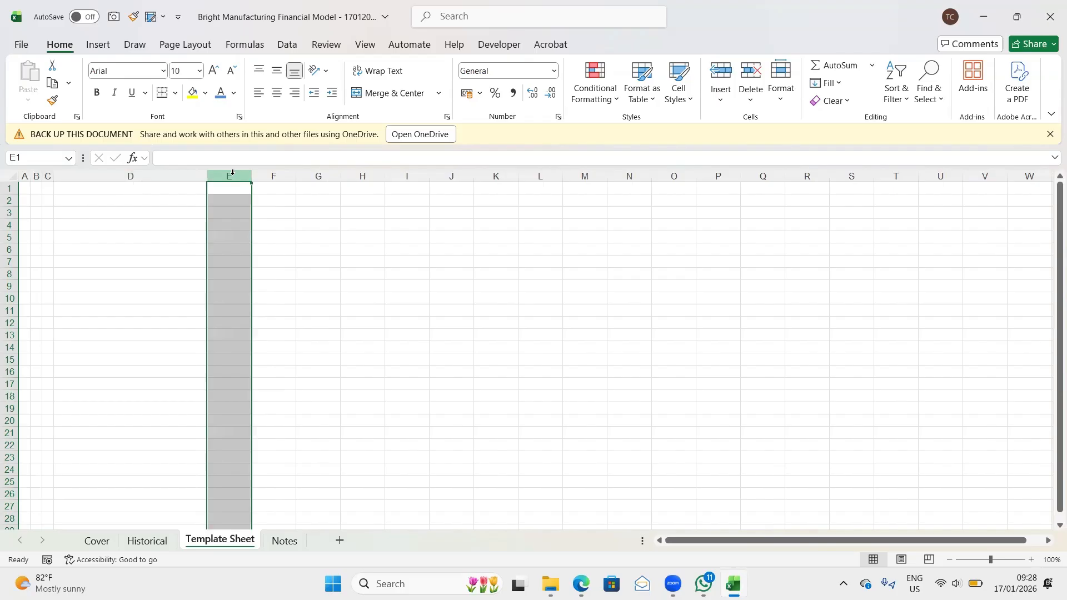
{"action": "key", "text": "shift+Right"}
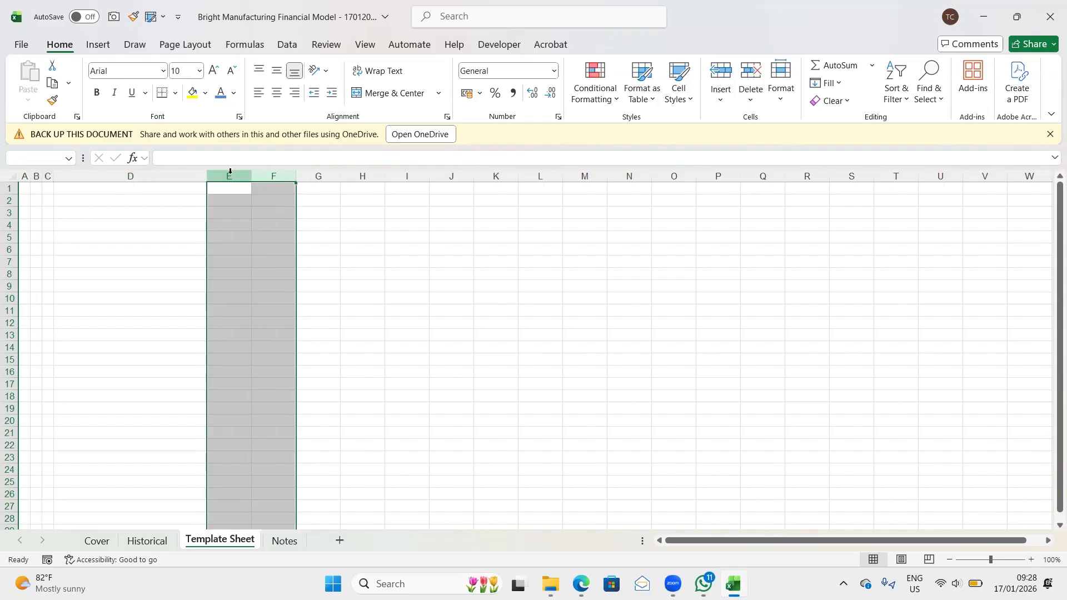
{"action": "left_click", "coordinate": [227, 176]}
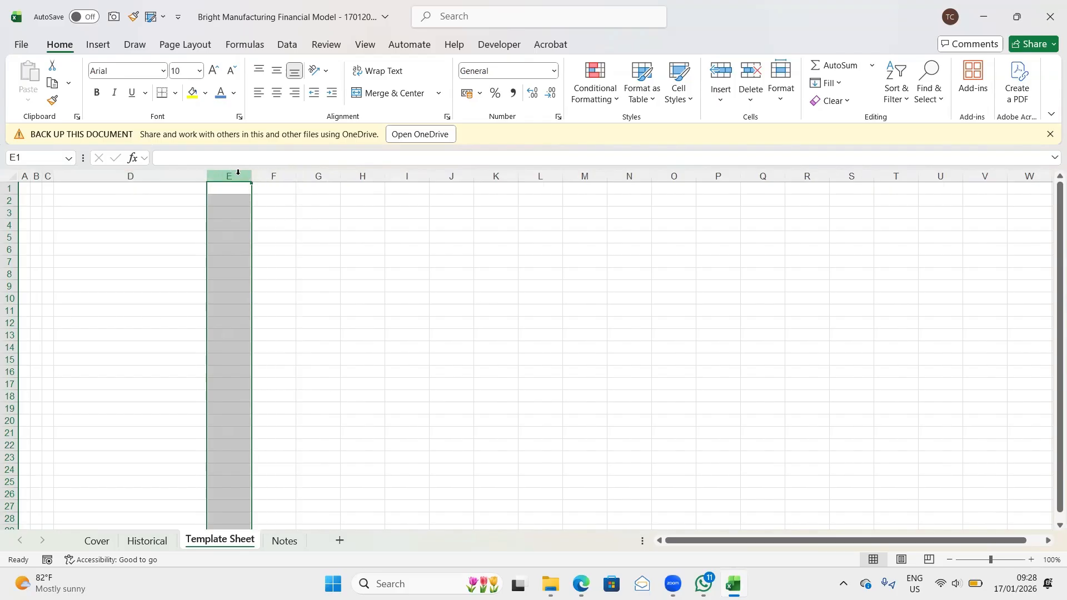
{"action": "left_click", "coordinate": [273, 174]}
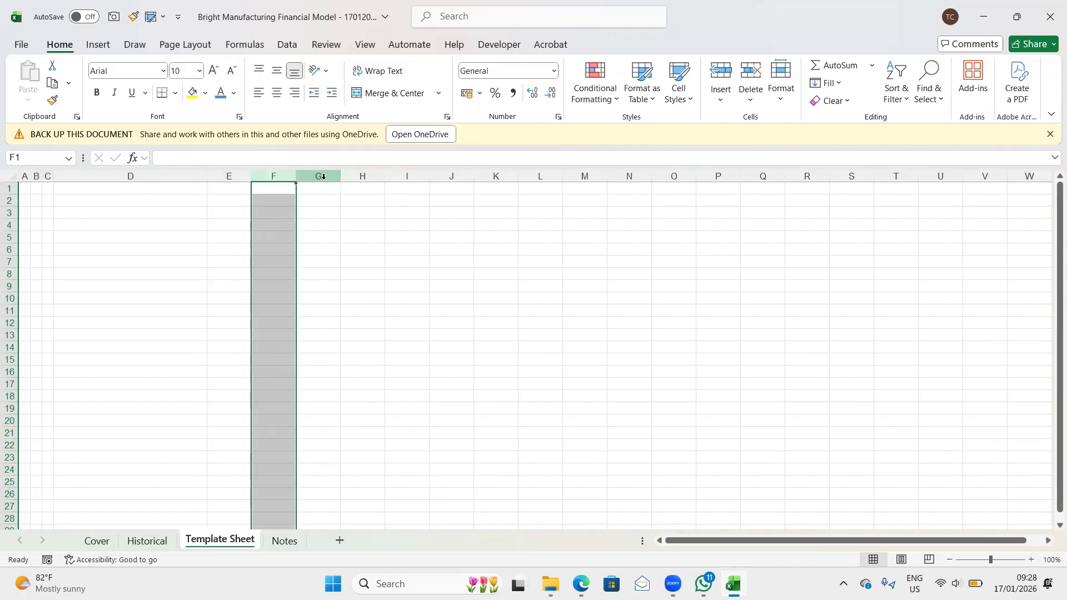
{"action": "left_click", "coordinate": [323, 175]}
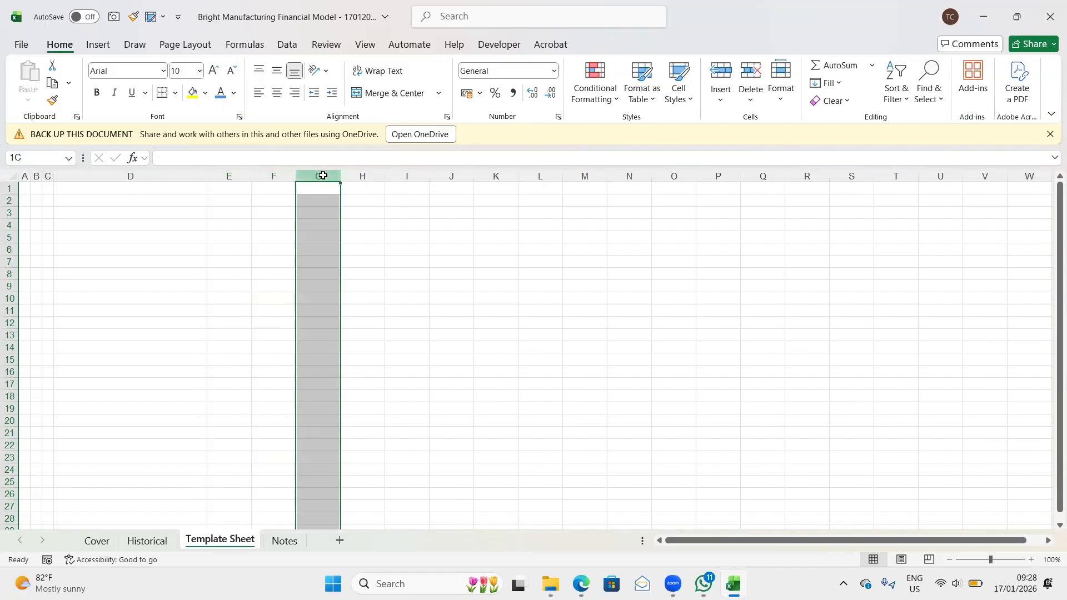
{"action": "left_click_drag", "start_coordinate": [323, 176], "coordinate": [351, 179]}
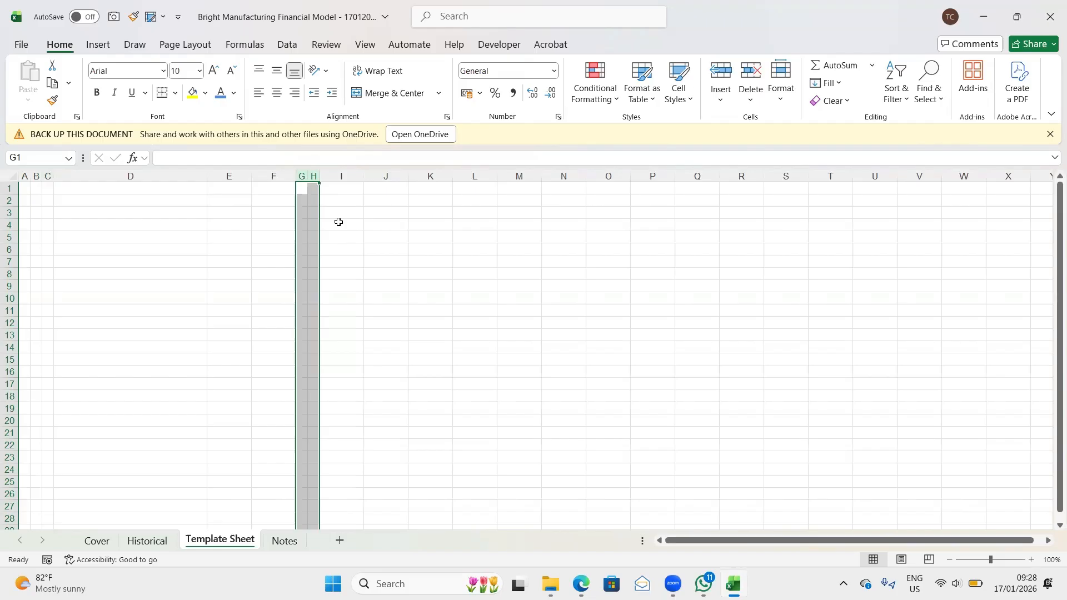
- Enter the period label "Actual" in cell I4 of the Template Sheet
{"action": "left_click", "coordinate": [333, 224]}
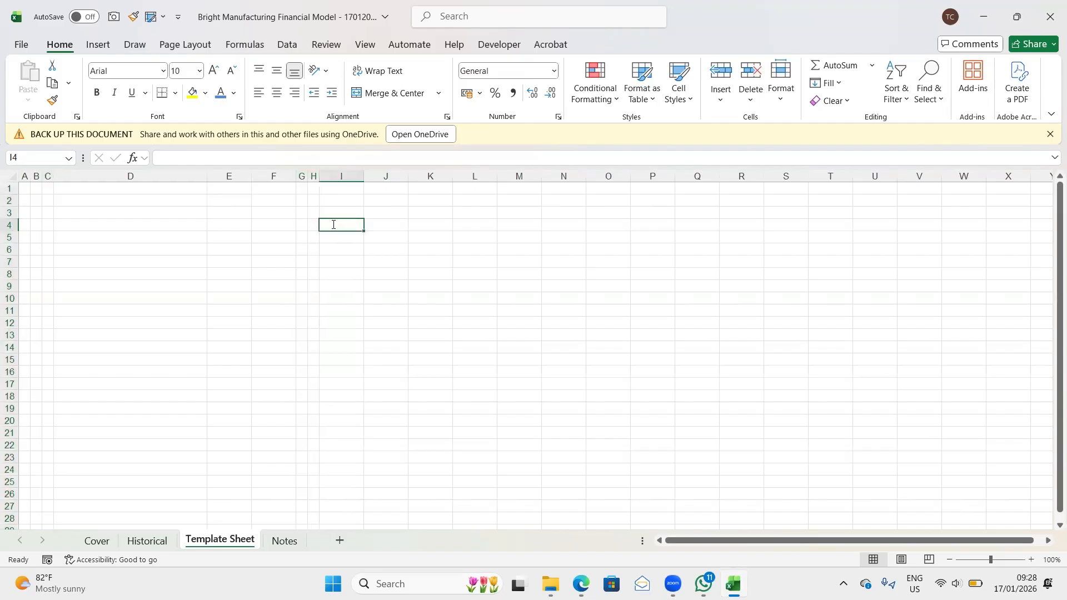
{"action": "type", "text": "="}
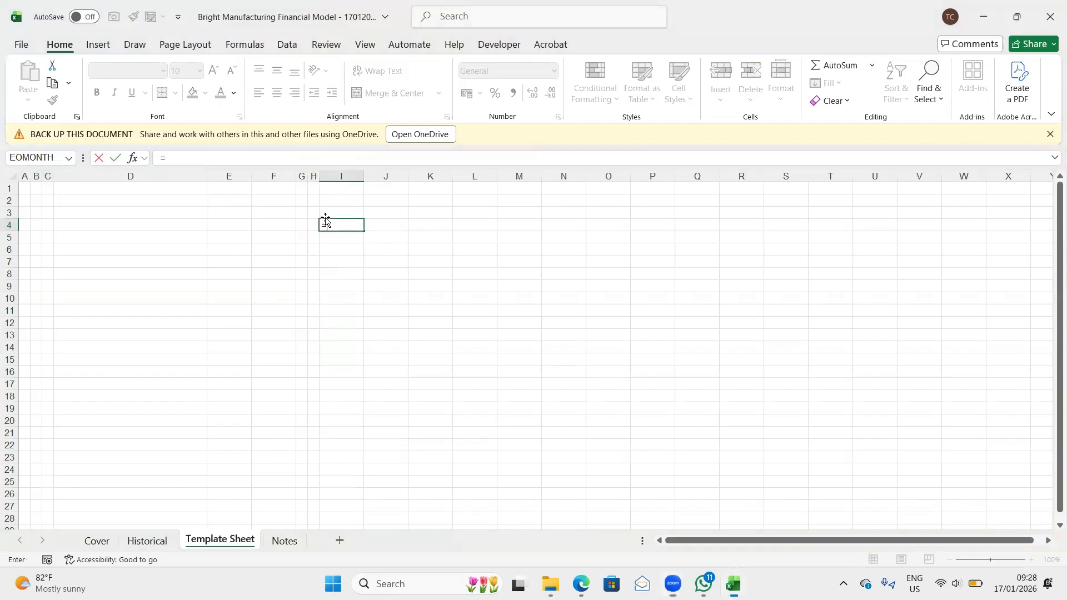
{"action": "key", "text": "BackSpace"}
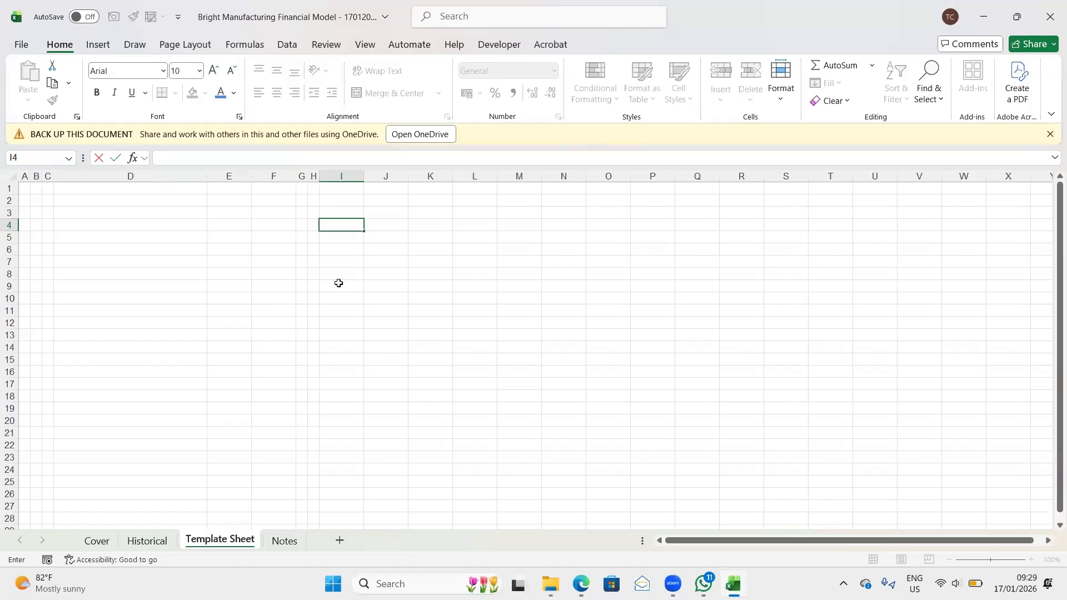
{"action": "type", "text": "Actual"}
{"action": "key", "text": "Tab"}
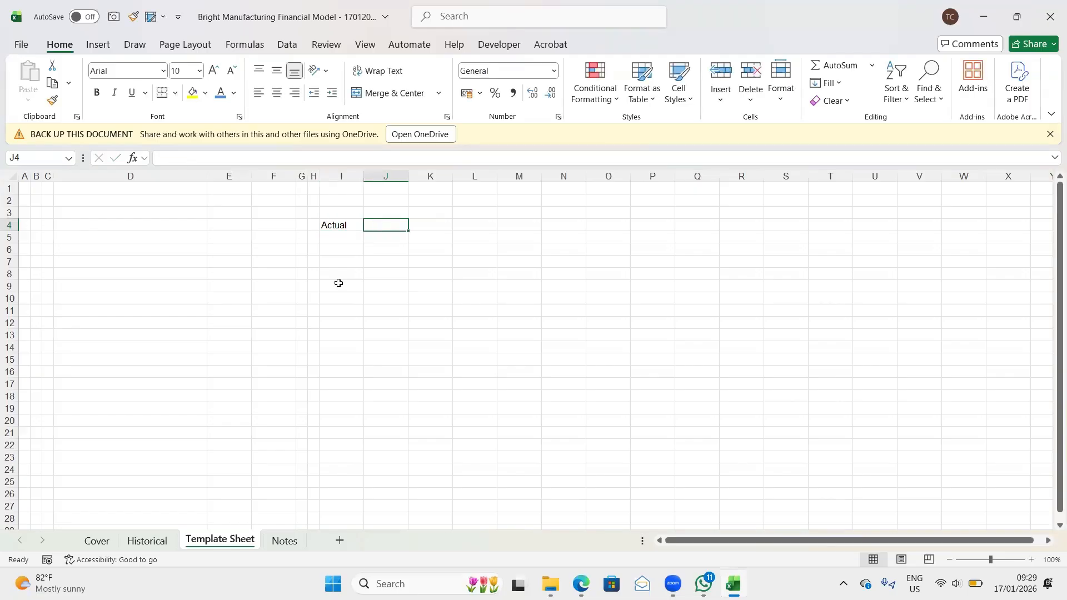
- Fill the "Actual" label from I4 across to K4 for the three historical years
{"action": "key", "text": "Left"}
{"action": "key", "text": "shift+Right"}
{"action": "key", "text": "shift+Right"}
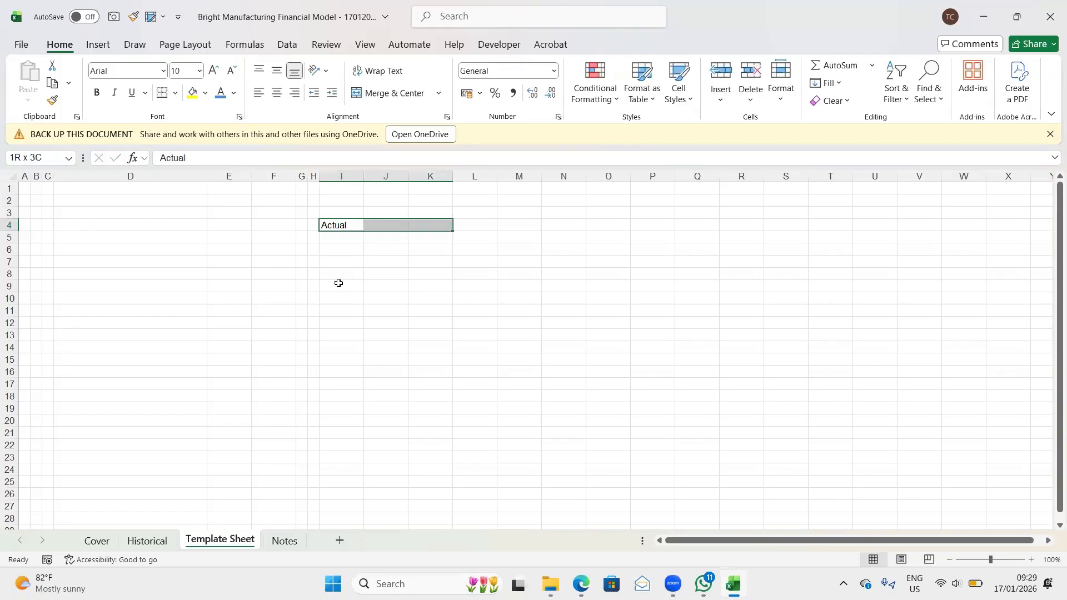
{"action": "key", "text": "ctrl+r"}
- Enter the period label "Forecast" in cell L4, directly after the "Actual" labels
{"action": "key", "text": "Right"}
{"action": "key", "text": "Right"}
{"action": "key", "text": "Right"}
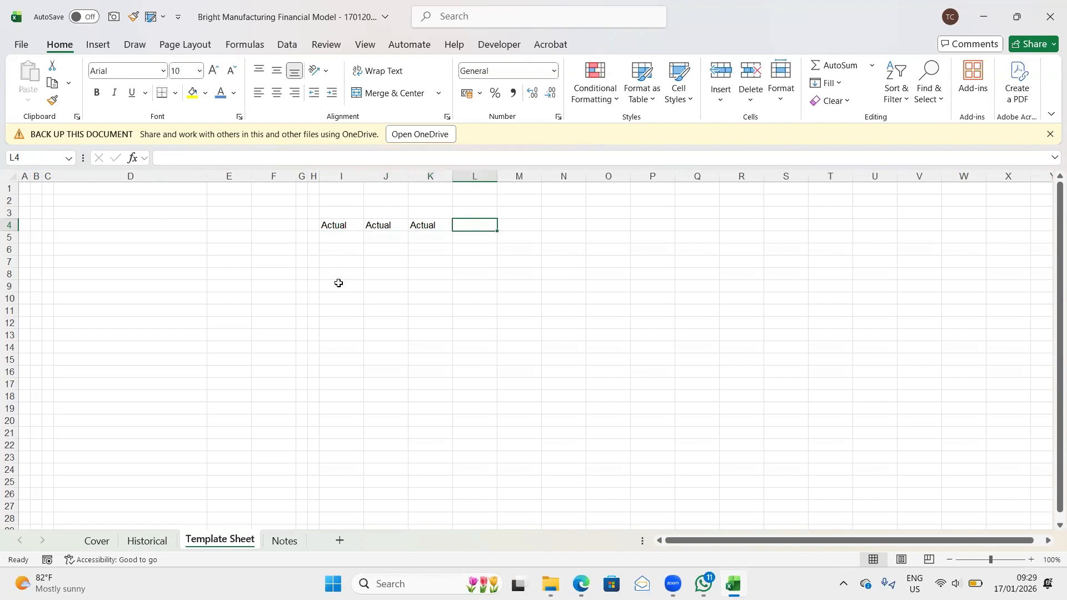
{"action": "type", "text": "Forec"}
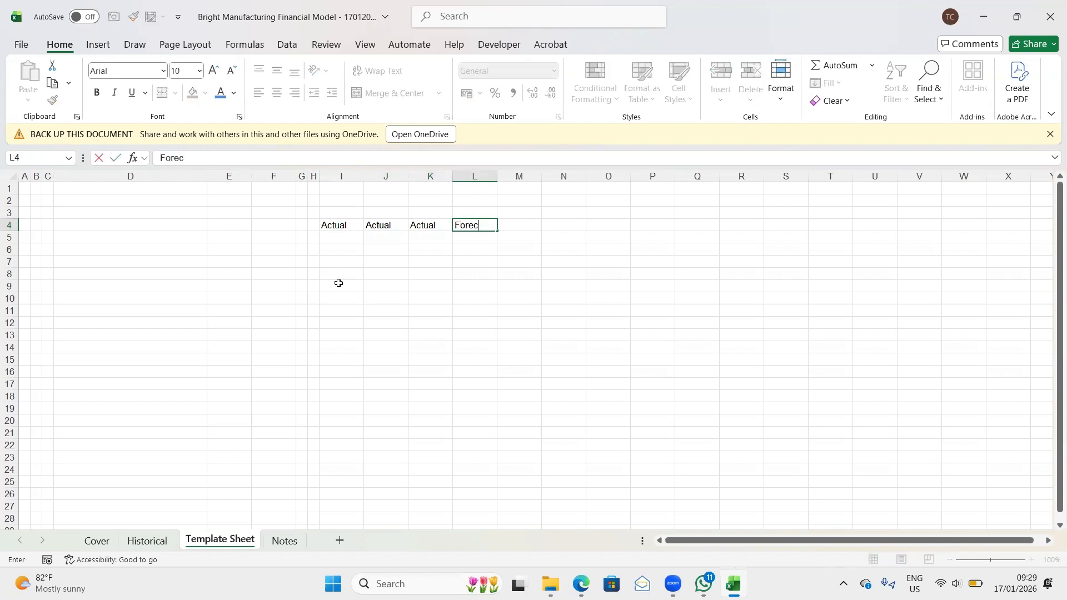
{"action": "type", "text": "ast"}
{"action": "key", "text": "Right"}
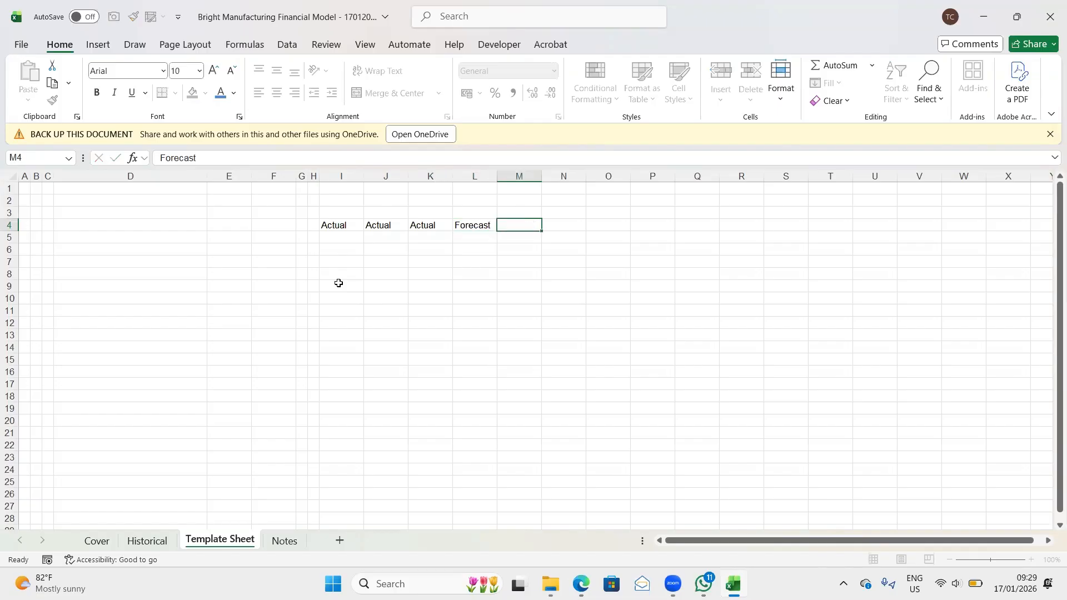
- Fill the "Forecast" label from L4 across to P4 for the five forecast years
{"action": "key", "text": "Left"}
{"action": "key", "text": "shift+Right"}
{"action": "key", "text": "shift+Right"}
{"action": "key", "text": "shift+Right"}
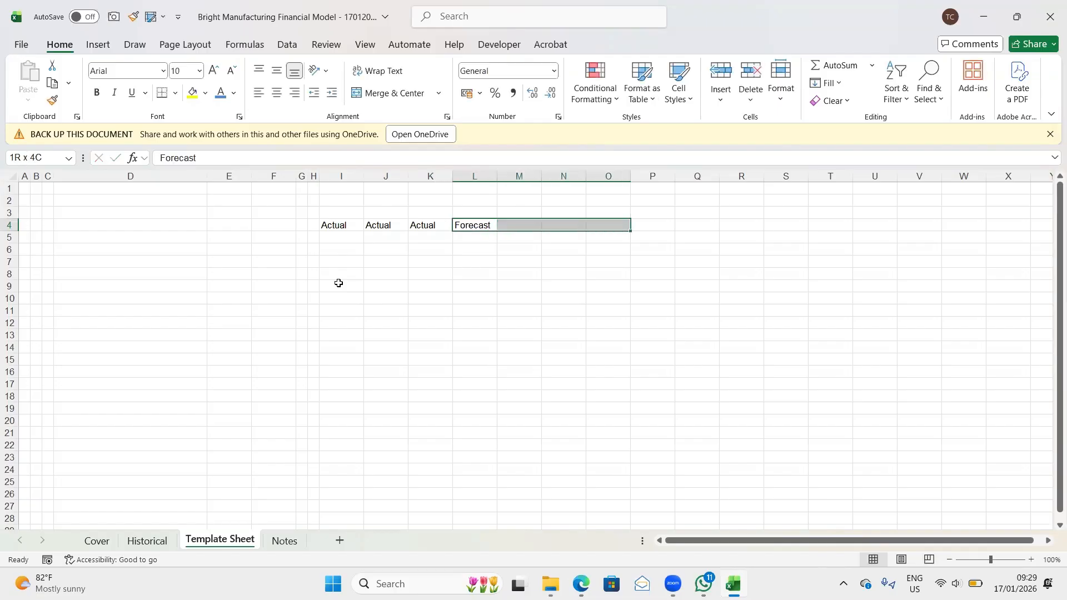
{"action": "key", "text": "shift+Right"}
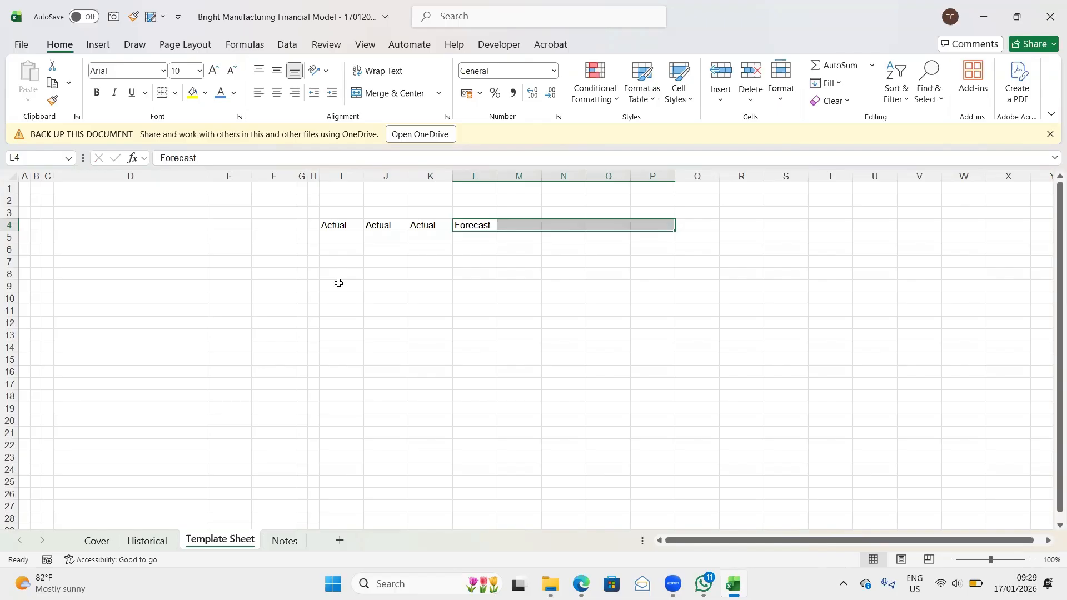
{"action": "key", "text": "ctrl+r"}
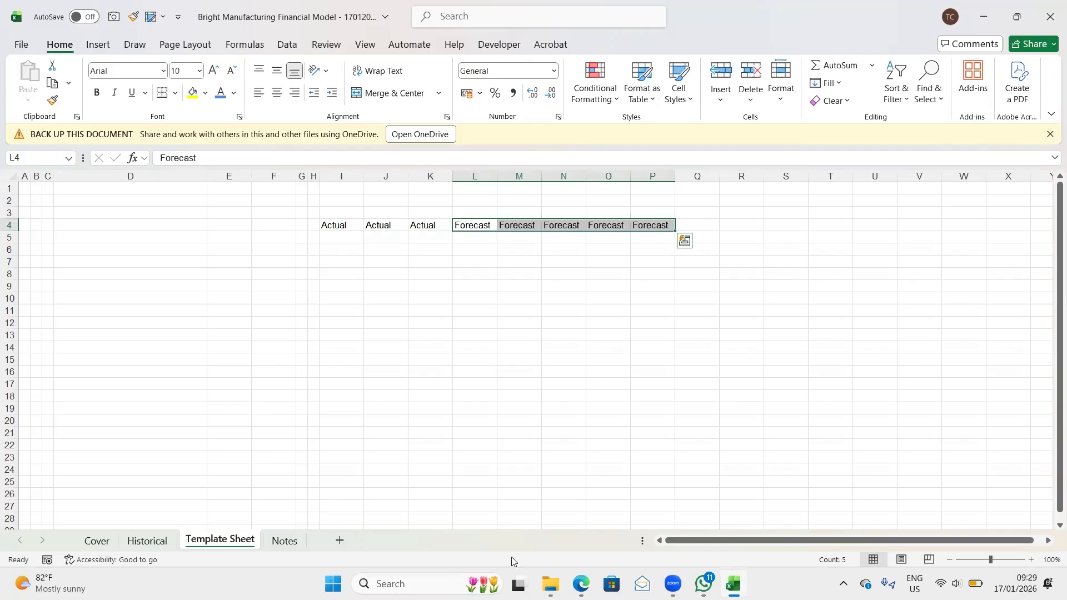
- Switch to Bright Manufacturing.pdf in the browser and check the forecast period in the instructions and the Financial Model section
{"action": "mouse_move", "coordinate": [582, 583]}
{"action": "left_click", "coordinate": [549, 536]}
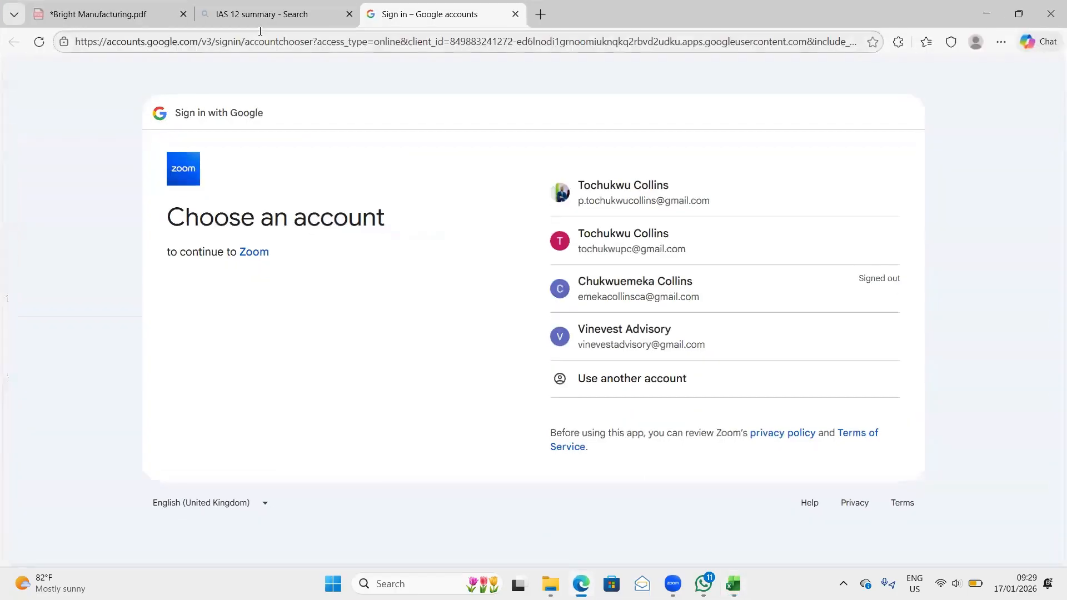
{"action": "left_click", "coordinate": [129, 12]}
{"action": "scroll", "coordinate": [414, 347], "scroll_direction": "down", "scroll_amount": 3}
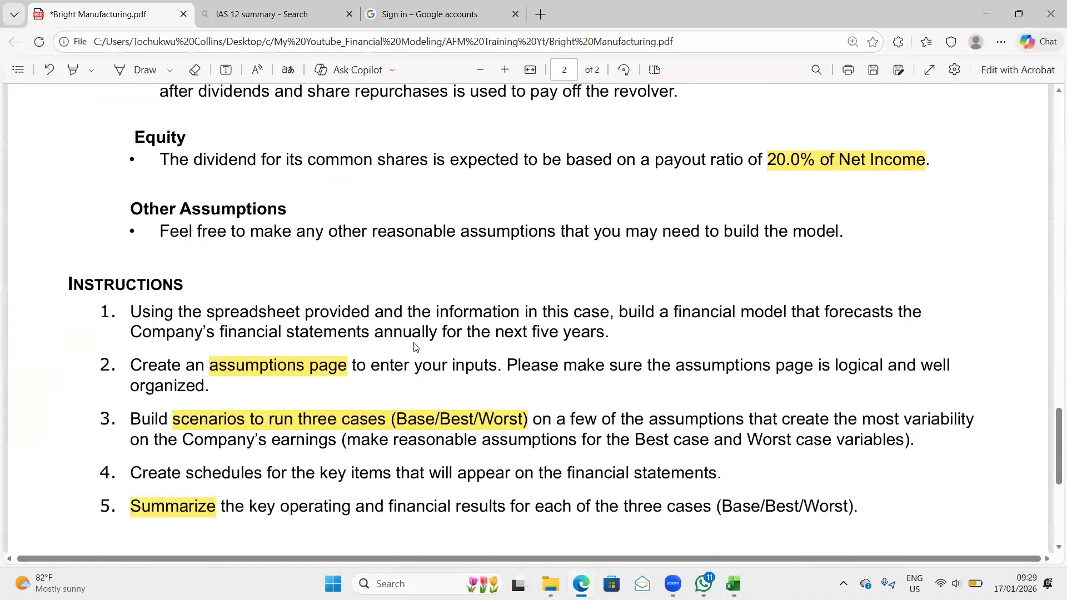
{"action": "scroll", "coordinate": [414, 347], "scroll_direction": "up", "scroll_amount": 15}
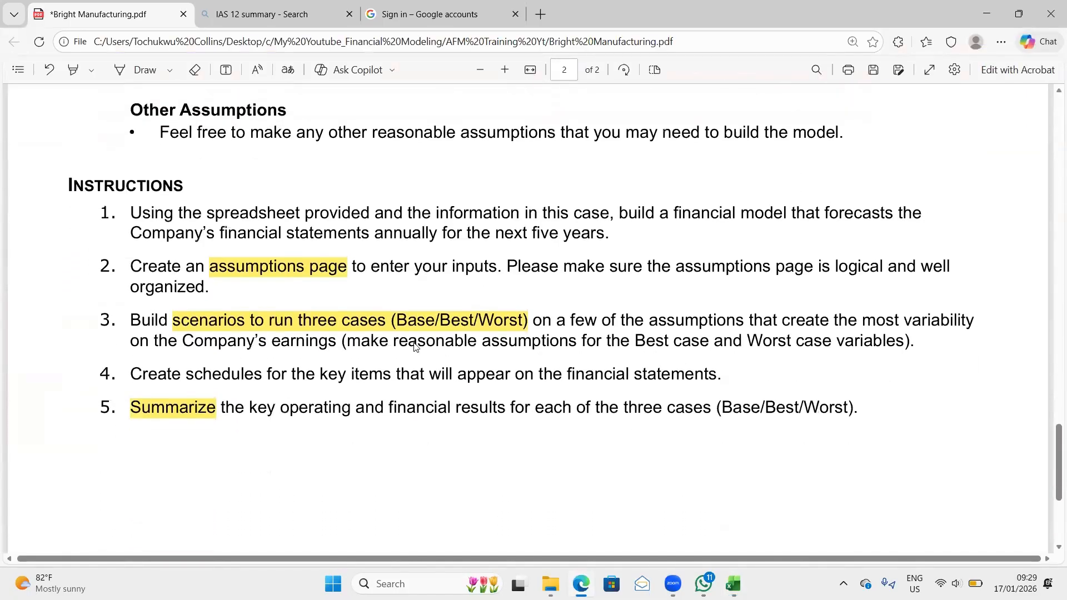
{"action": "scroll", "coordinate": [414, 347], "scroll_direction": "up", "scroll_amount": 8}
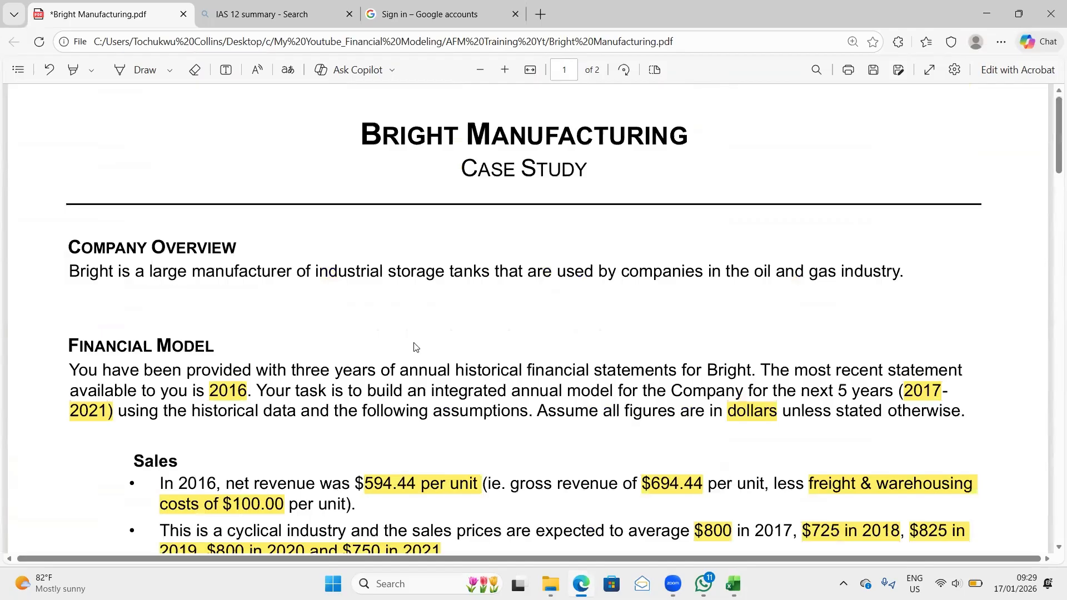
{"action": "scroll", "coordinate": [414, 347], "scroll_direction": "down", "scroll_amount": 1}
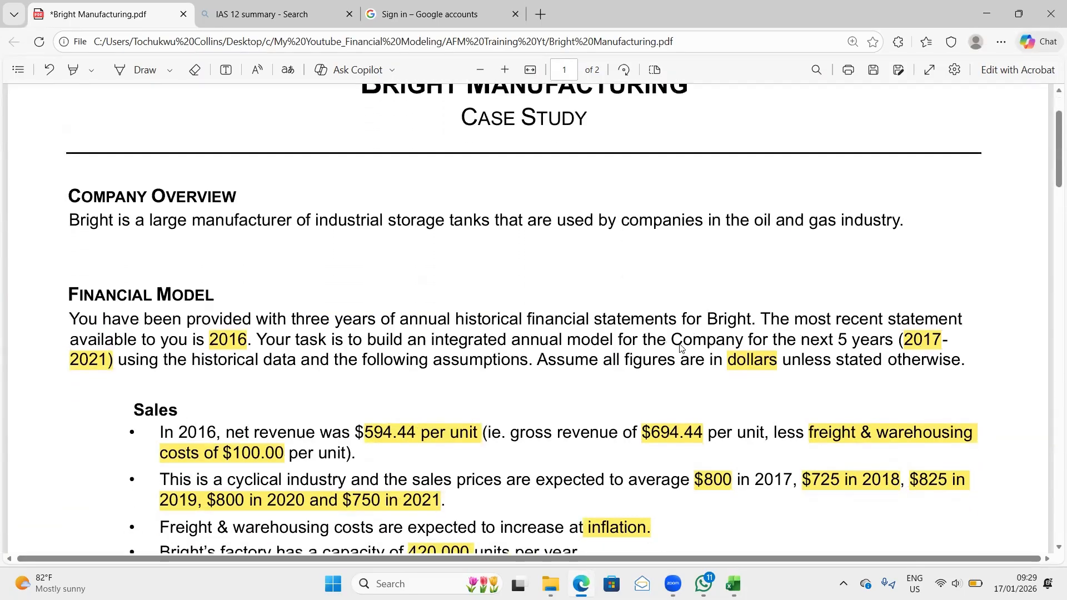
{"action": "left_click_drag", "start_coordinate": [673, 339], "coordinate": [892, 344]}
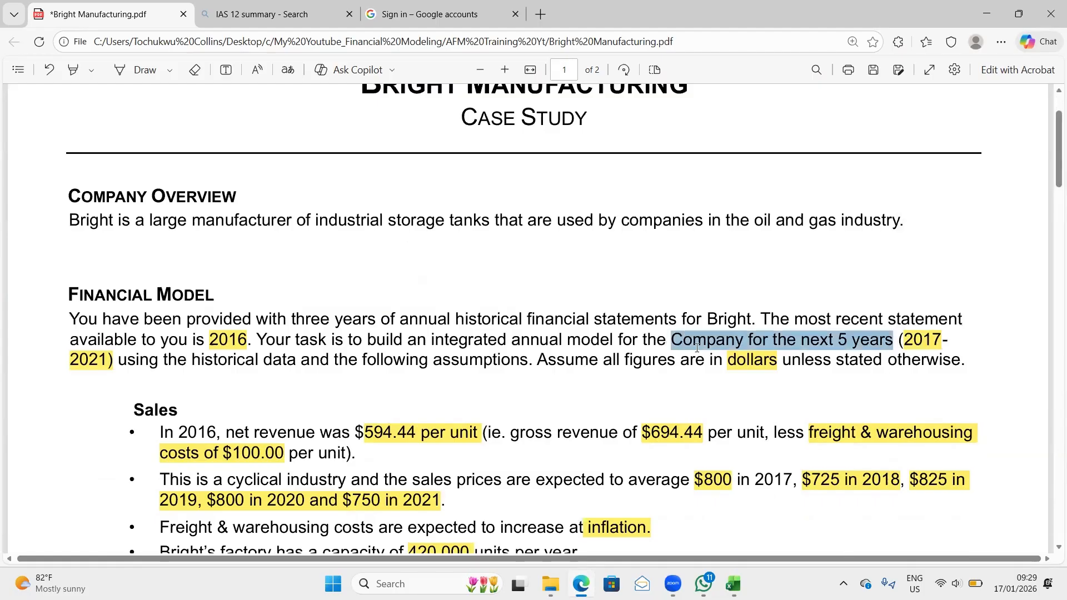
- Switch back to Excel and link cell I5 of the Template Sheet to the first year heading with =Historical!G7
{"action": "key", "text": "alt+Tab"}
{"action": "key", "text": "alt+Tab"}
{"action": "key", "text": "alt+Tab"}
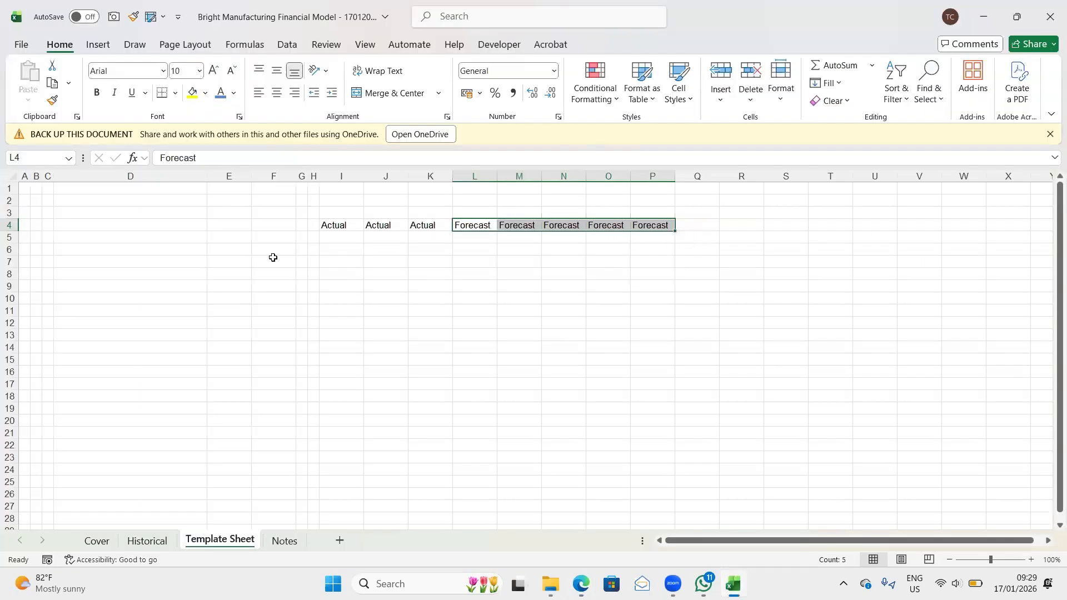
{"action": "left_click", "coordinate": [337, 223]}
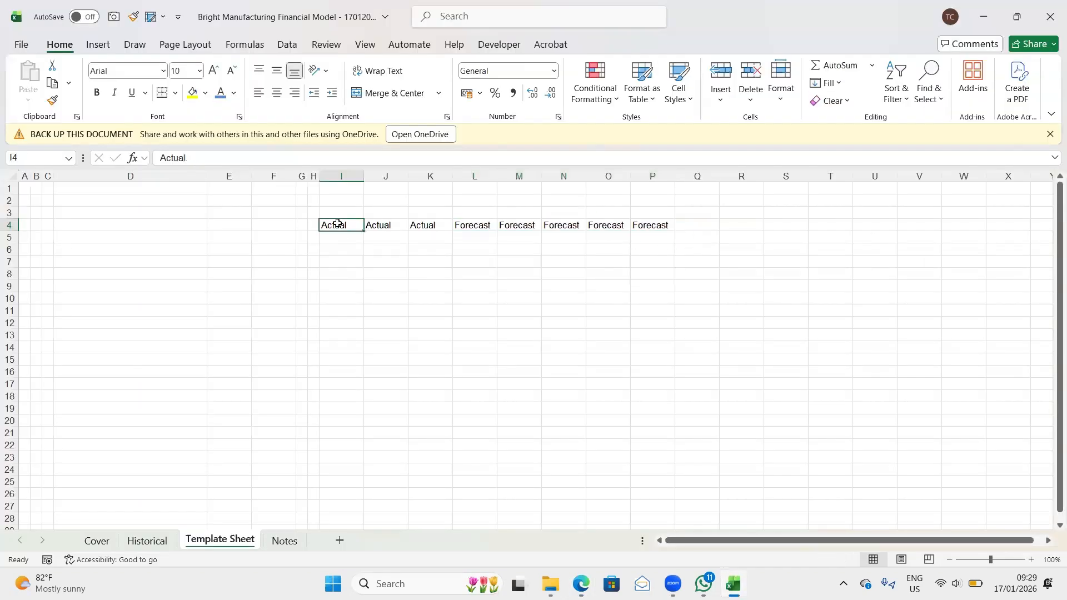
{"action": "left_click", "coordinate": [340, 240]}
{"action": "type", "text": "="}
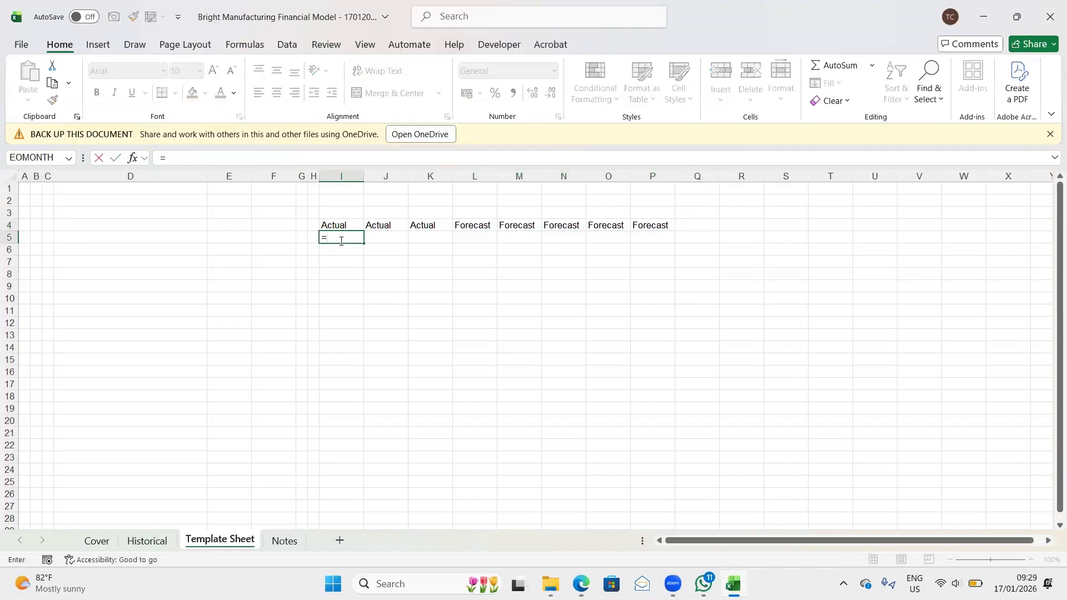
{"action": "left_click", "coordinate": [151, 541]}
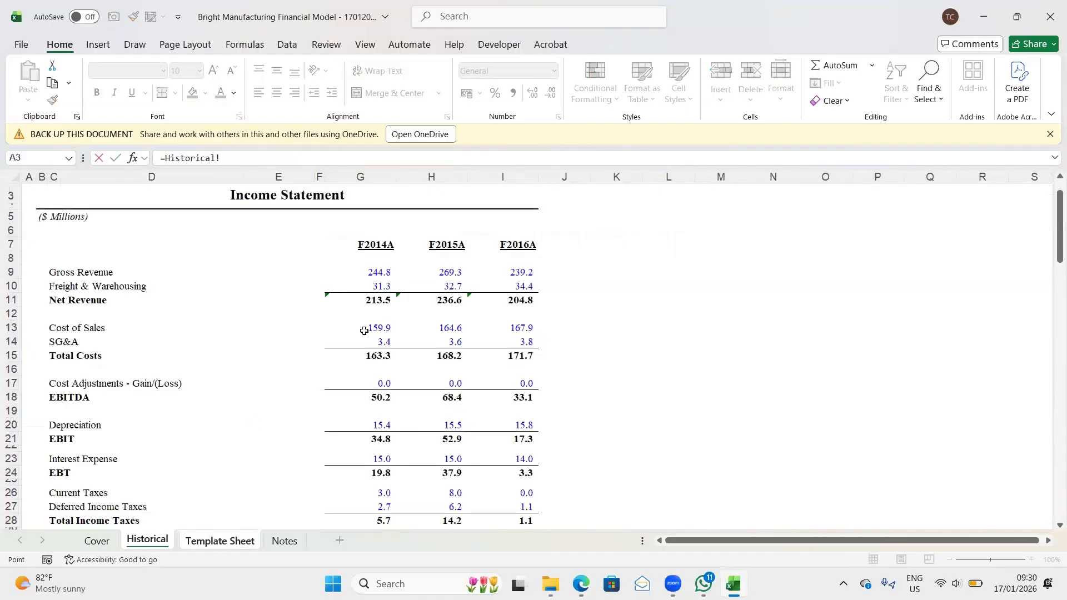
{"action": "left_click", "coordinate": [376, 245]}
{"action": "key", "text": "Return"}
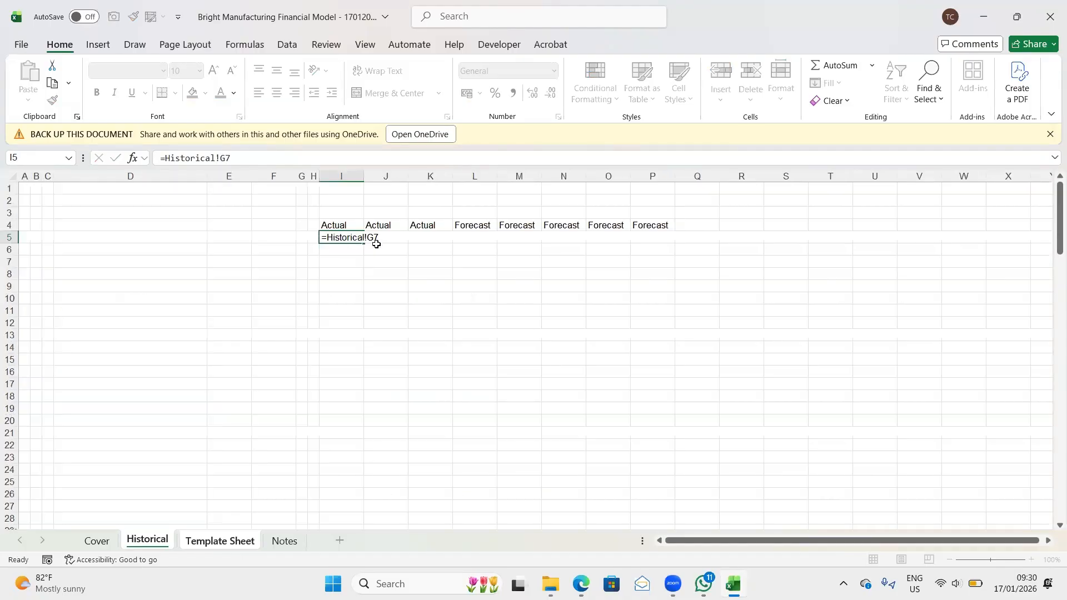
{"action": "left_click", "coordinate": [347, 237]}
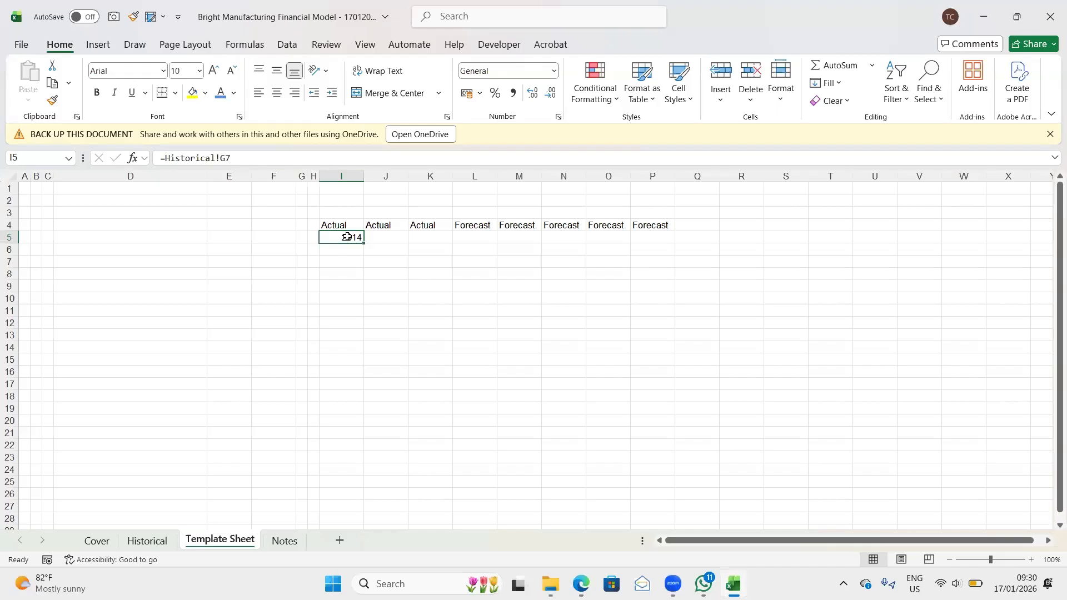
- Fill the linked year heading from I5 across to K5 for the three actual years
{"action": "left_click_drag", "start_coordinate": [347, 237], "coordinate": [386, 237]}
{"action": "key", "text": "shift+Right"}
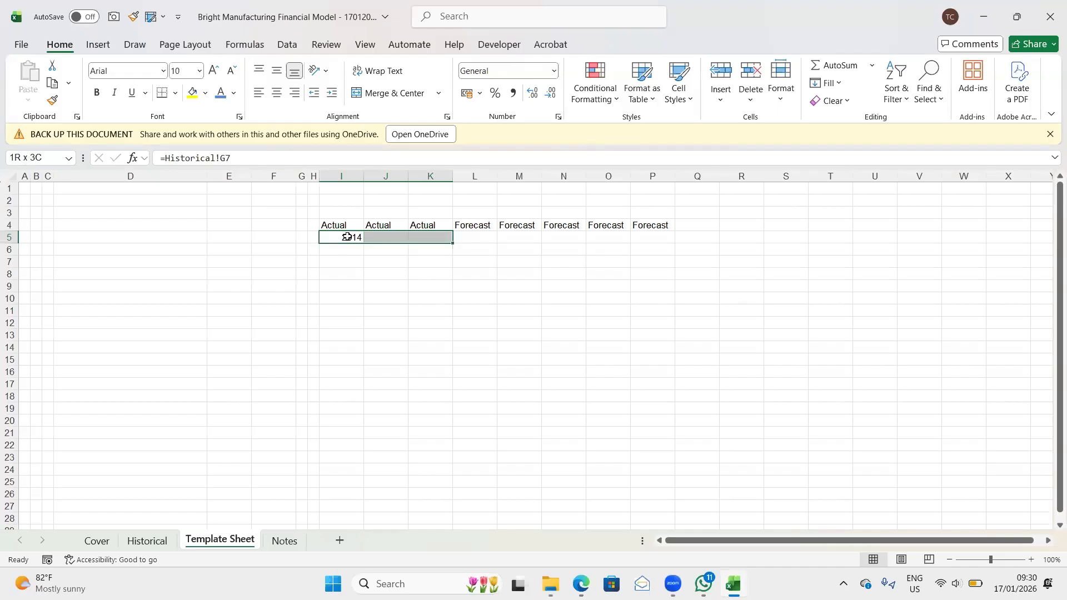
{"action": "key", "text": "ctrl+r"}
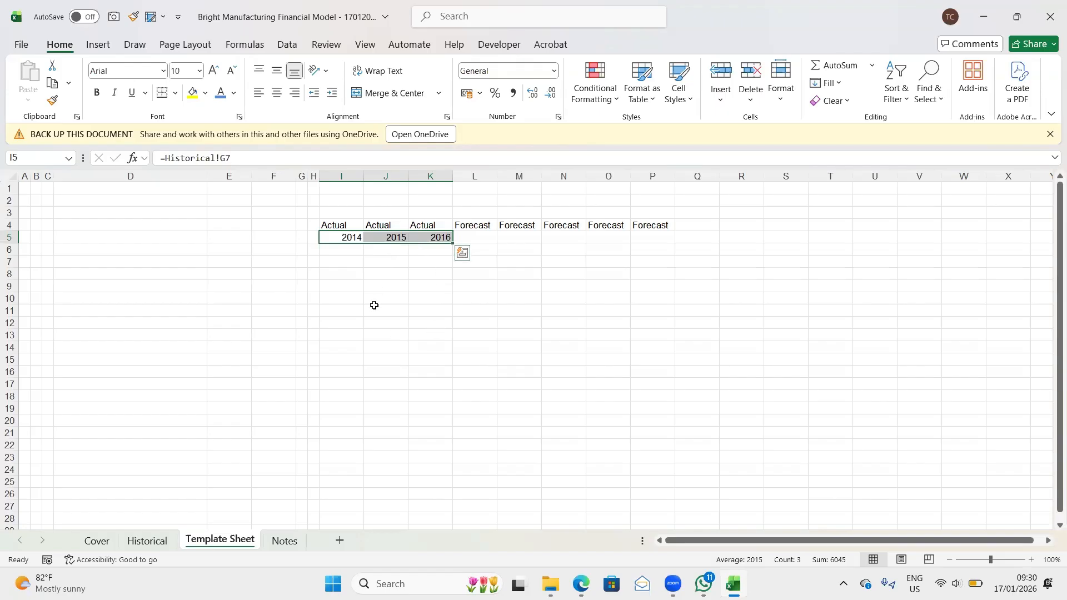
- Calculate the first forecast year in cell L5 with the formula =K5+1
{"action": "key", "text": "Right"}
{"action": "key", "text": "Right"}
{"action": "key", "text": "Right"}
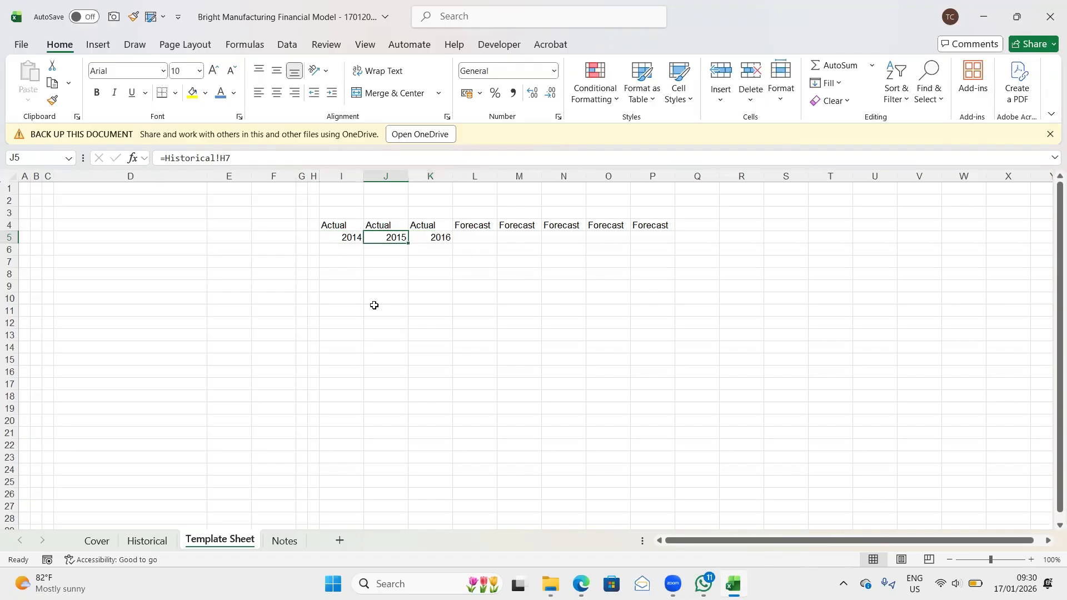
{"action": "type", "text": "="}
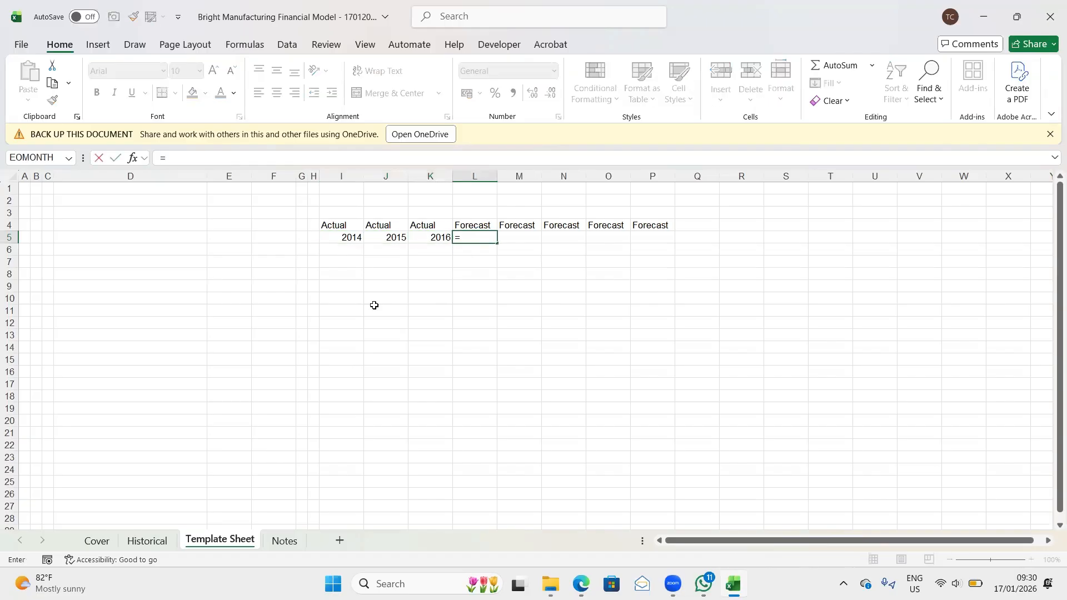
{"action": "key", "text": "Left"}
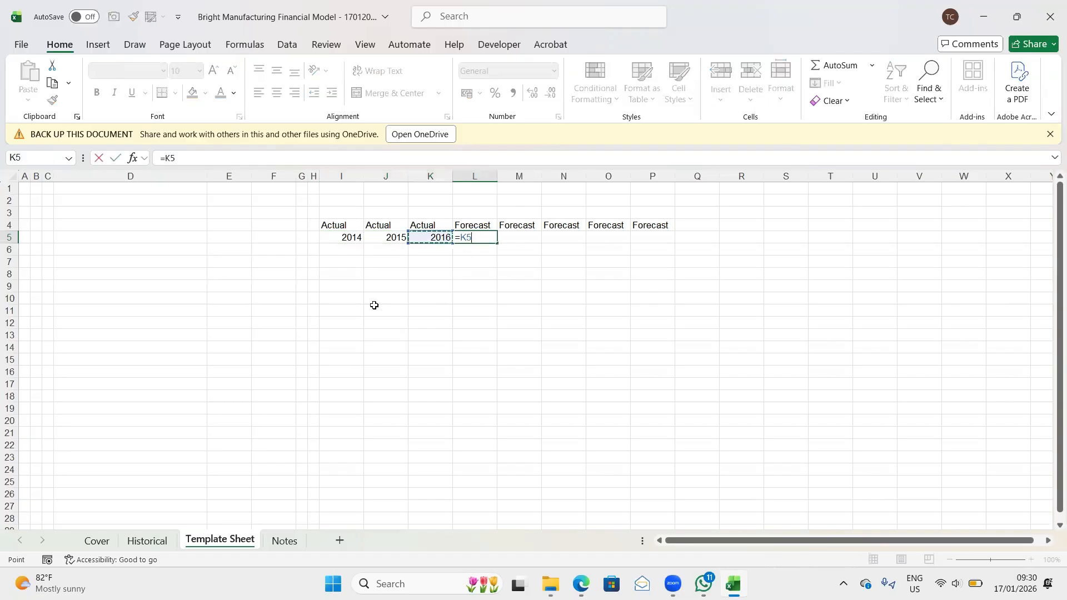
{"action": "type", "text": "+1"}
{"action": "key", "text": "Return"}
{"action": "key", "text": "Up"}
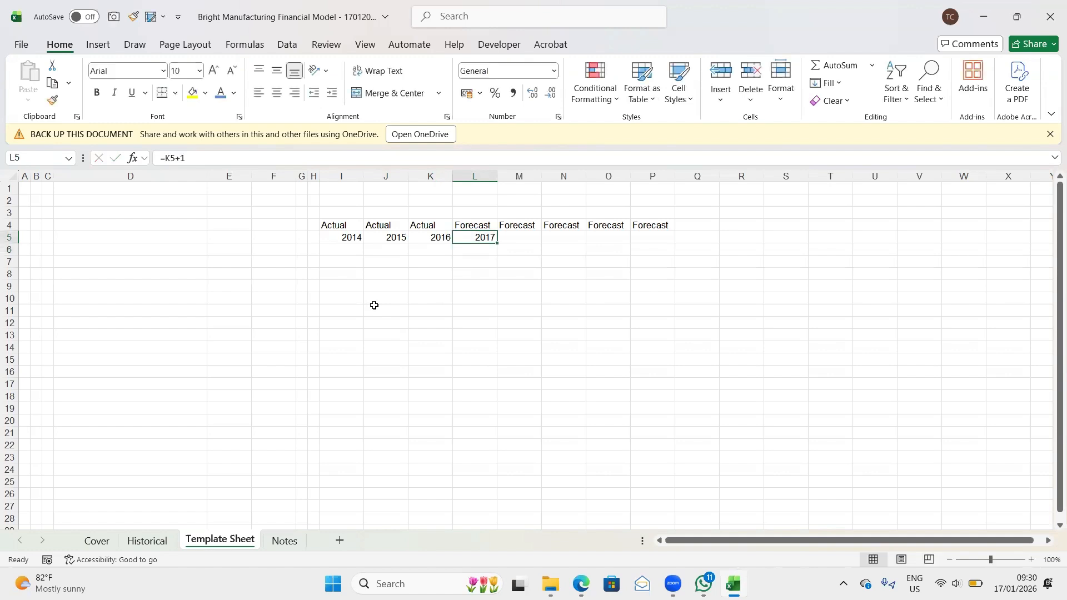
- Fill the forecast year formula from L5 across to P5
{"action": "key", "text": "shift+Right"}
{"action": "key", "text": "shift+Right"}
{"action": "key", "text": "shift+Right"}
{"action": "key", "text": "shift+Right"}
{"action": "key", "text": "ctrl+r"}
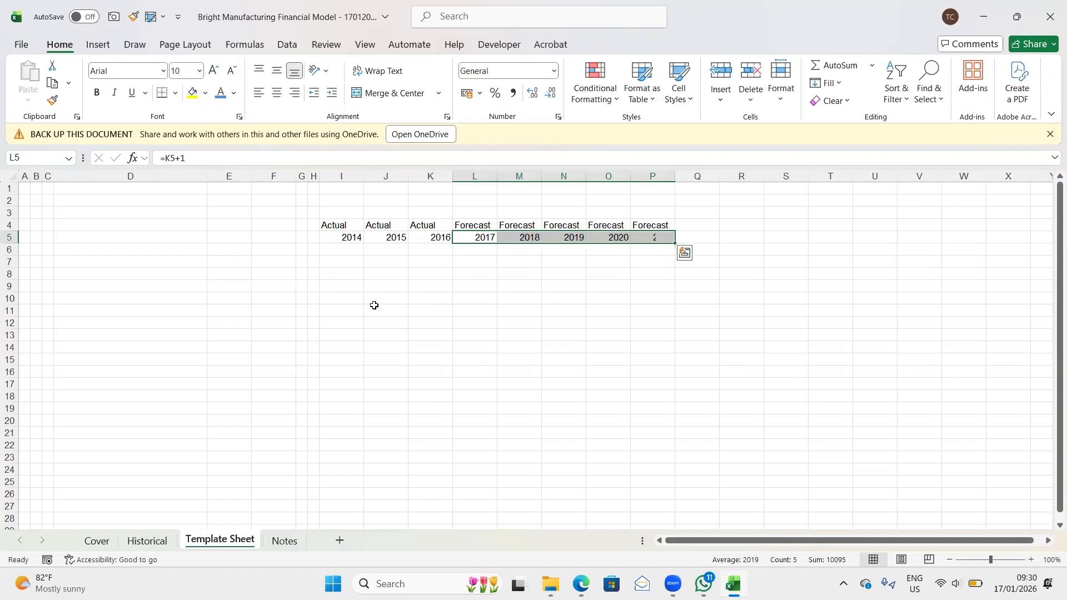
- Apply the custom number format 0\A to the actual year headings in I5:K5
{"action": "key", "text": "Left"}
{"action": "key", "text": "Left"}
{"action": "key", "text": "Left"}
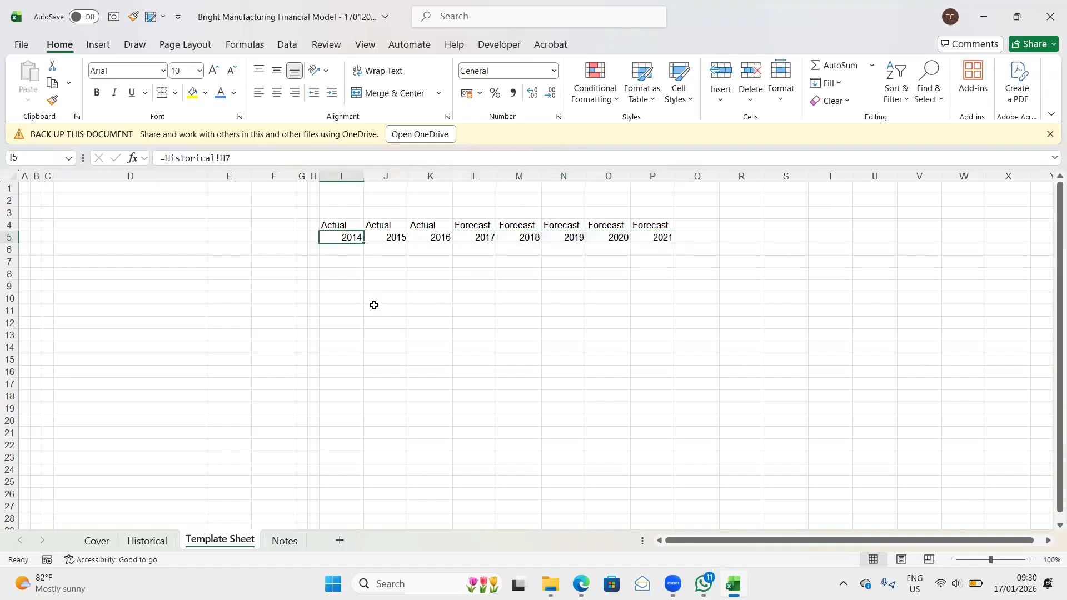
{"action": "key", "text": "shift+Right"}
{"action": "key", "text": "shift+Right"}
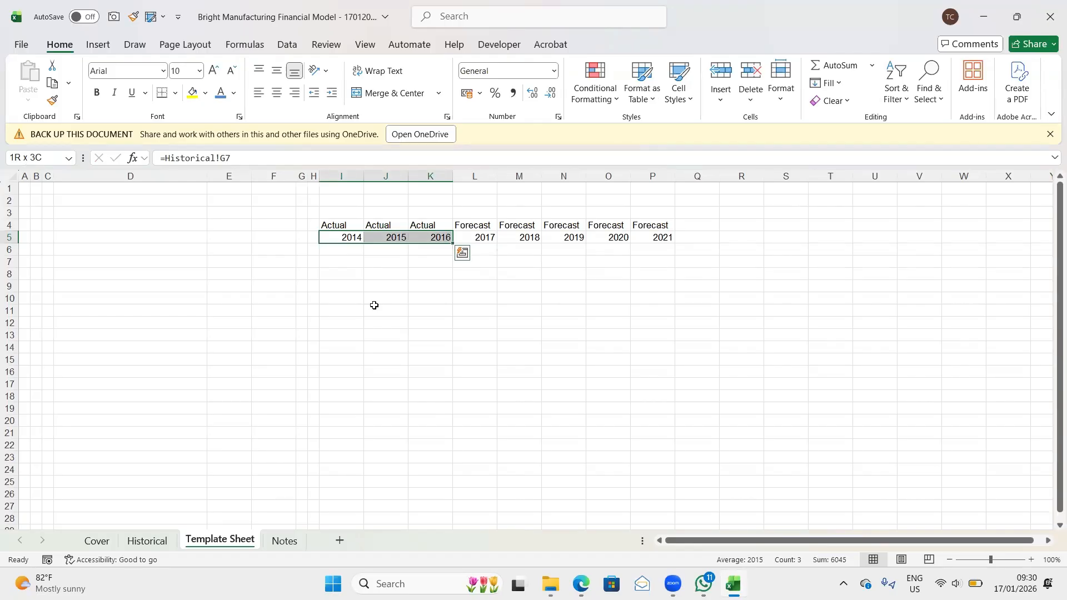
{"action": "key", "text": "ctrl+1"}
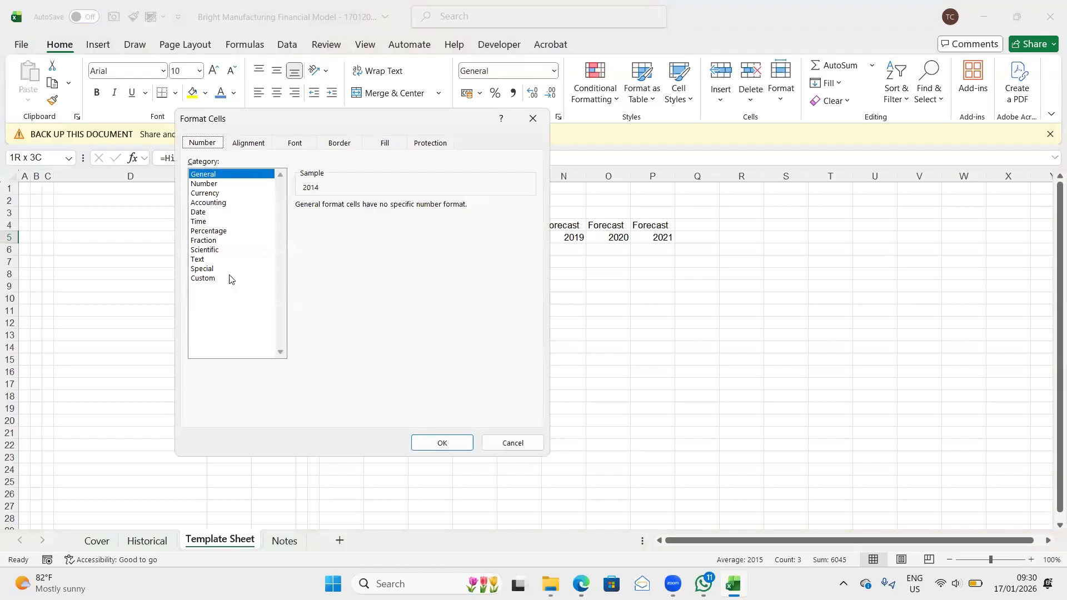
{"action": "left_click", "coordinate": [208, 278]}
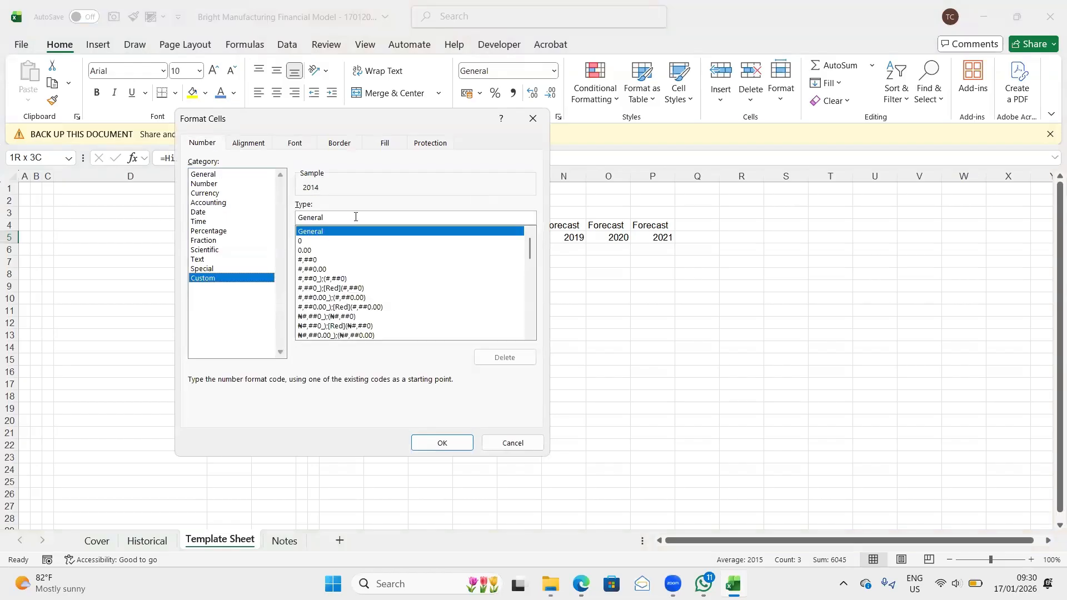
{"action": "left_click", "coordinate": [333, 243]}
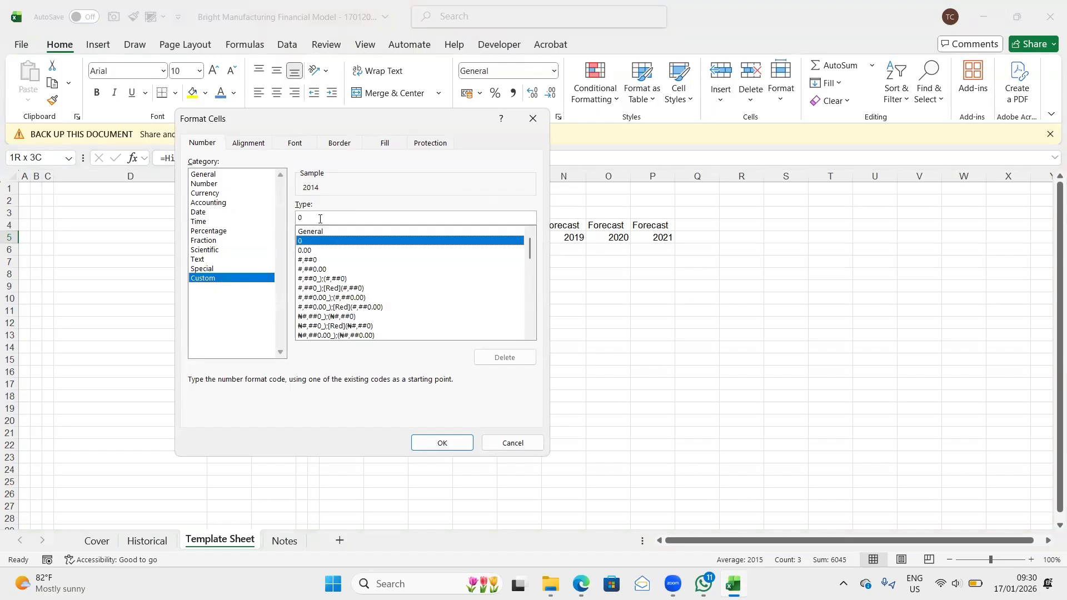
{"action": "left_click", "coordinate": [324, 219]}
{"action": "type", "text": "\\"}
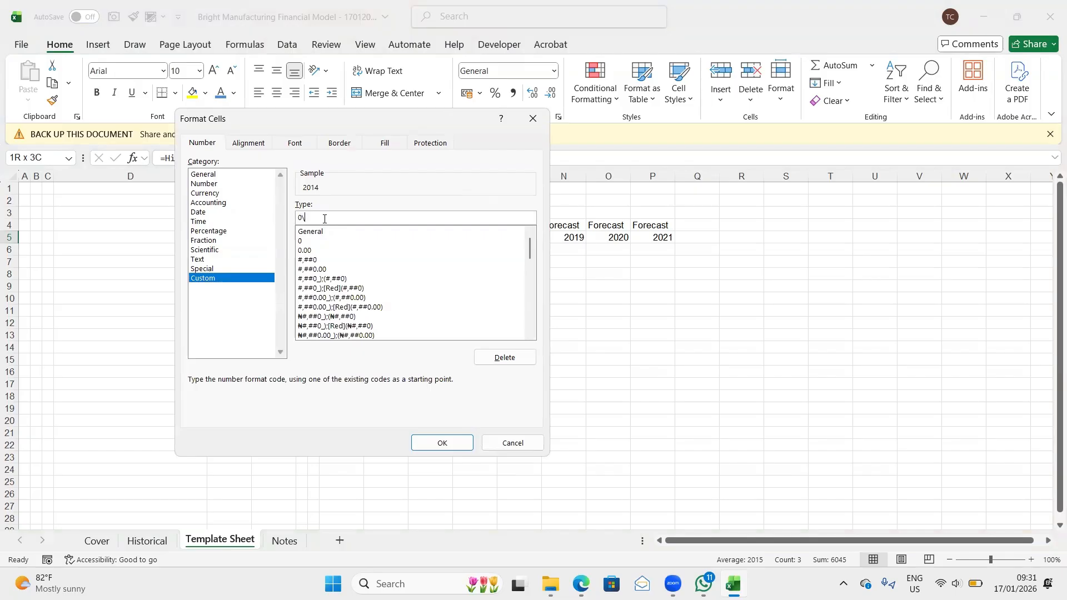
{"action": "type", "text": "A"}
{"action": "left_click", "coordinate": [450, 445]}
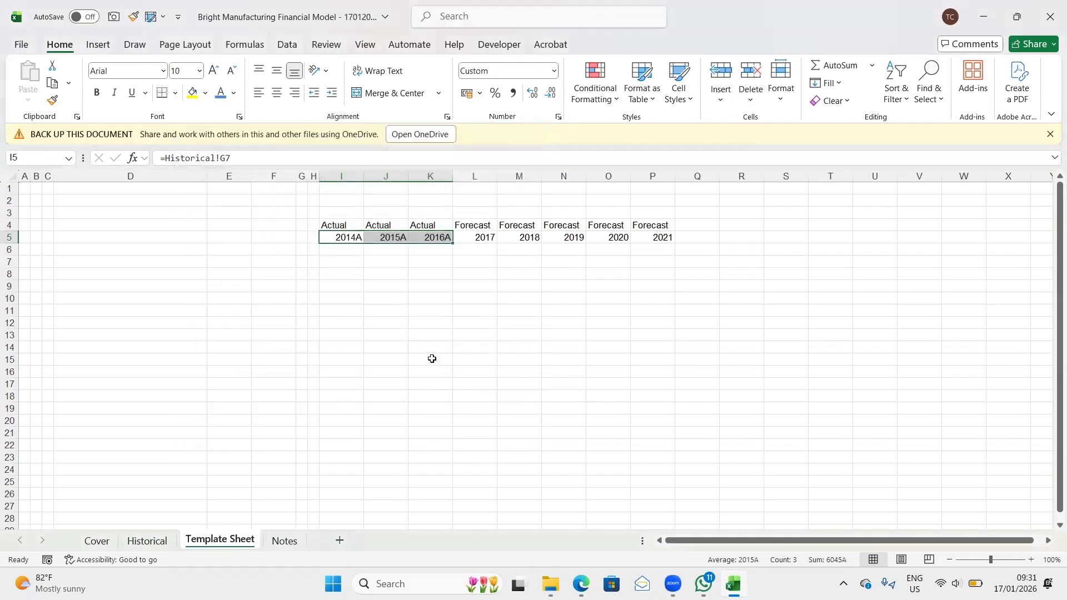
{"action": "left_click", "coordinate": [374, 267]}
- Make all the year headings in I5:P5 bold
{"action": "left_click", "coordinate": [338, 232]}
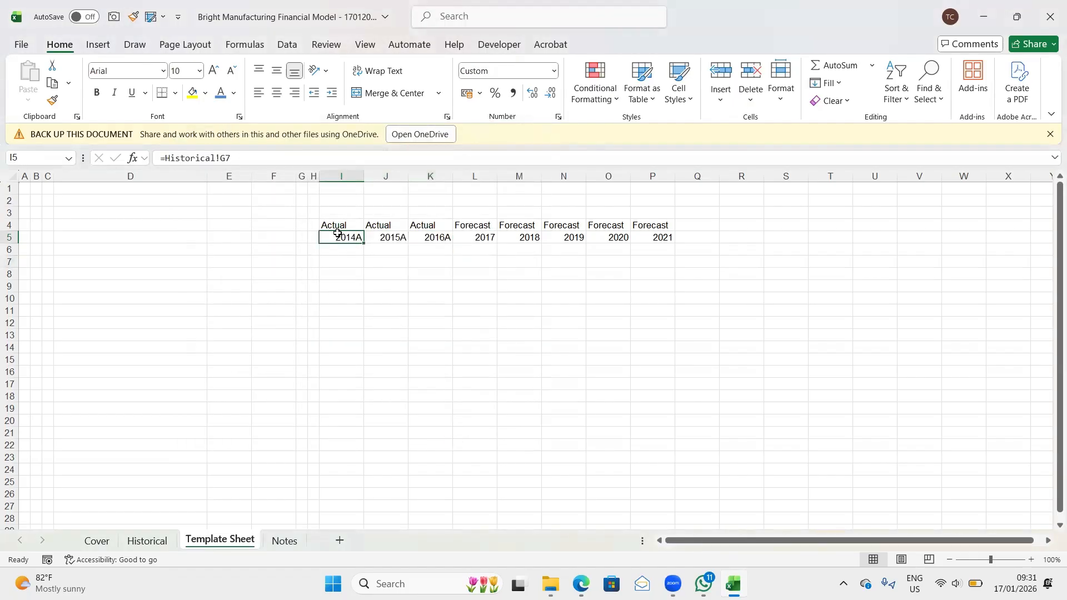
{"action": "key", "text": "shift+Right"}
{"action": "key", "text": "shift+Right"}
{"action": "key", "text": "shift+Right"}
{"action": "key", "text": "shift+Right"}
{"action": "key", "text": "shift+Right"}
{"action": "key", "text": "shift+Right"}
{"action": "key", "text": "shift+Right"}
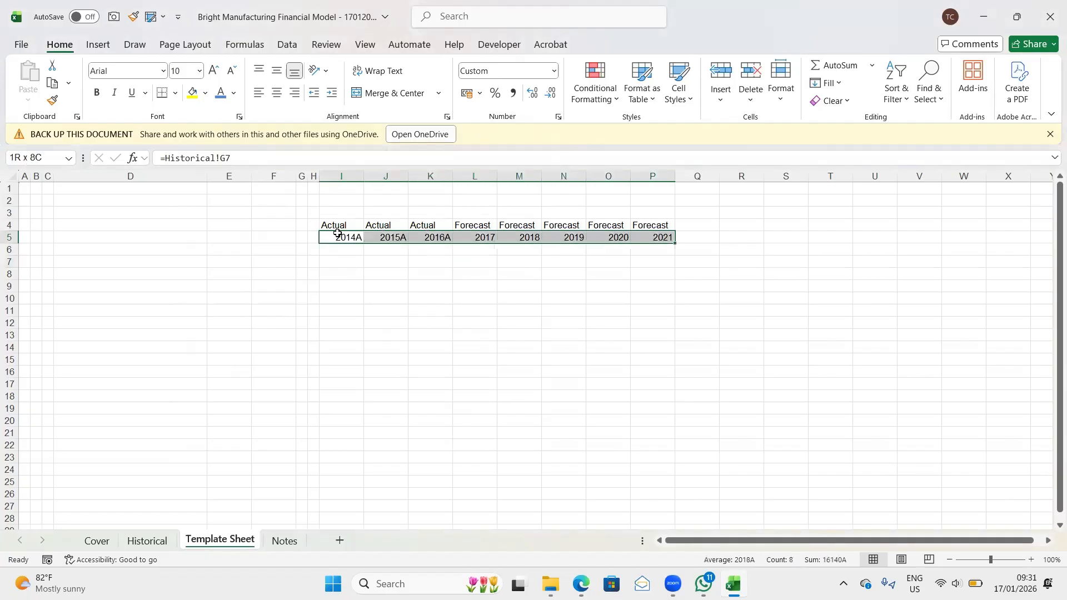
{"action": "key", "text": "ctrl+b"}
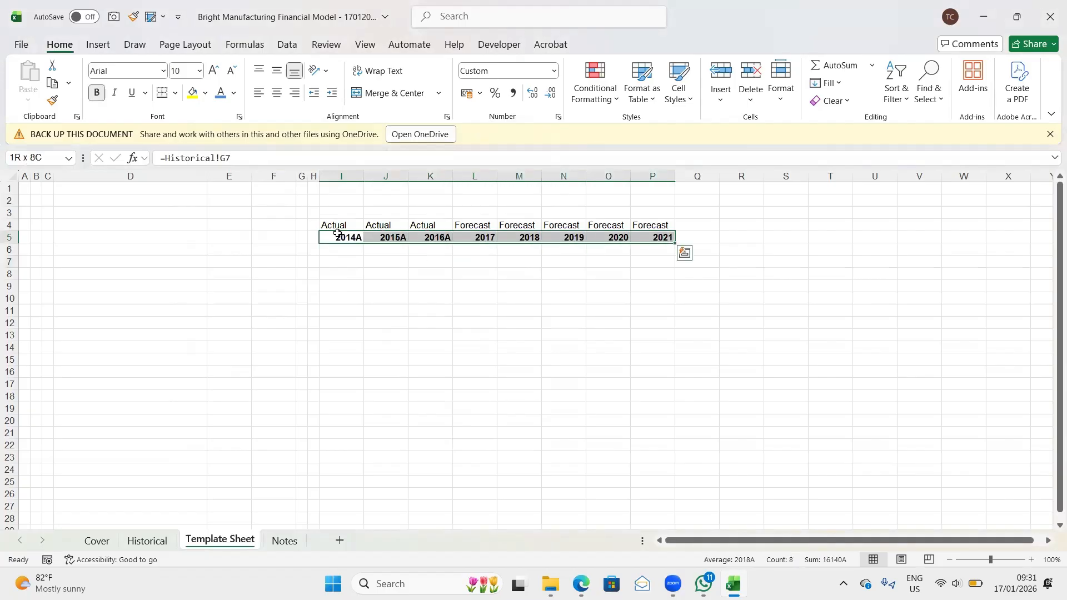
- Apply the custom number format 0\F to the forecast year headings in L5:P5
{"action": "left_click", "coordinate": [489, 235]}
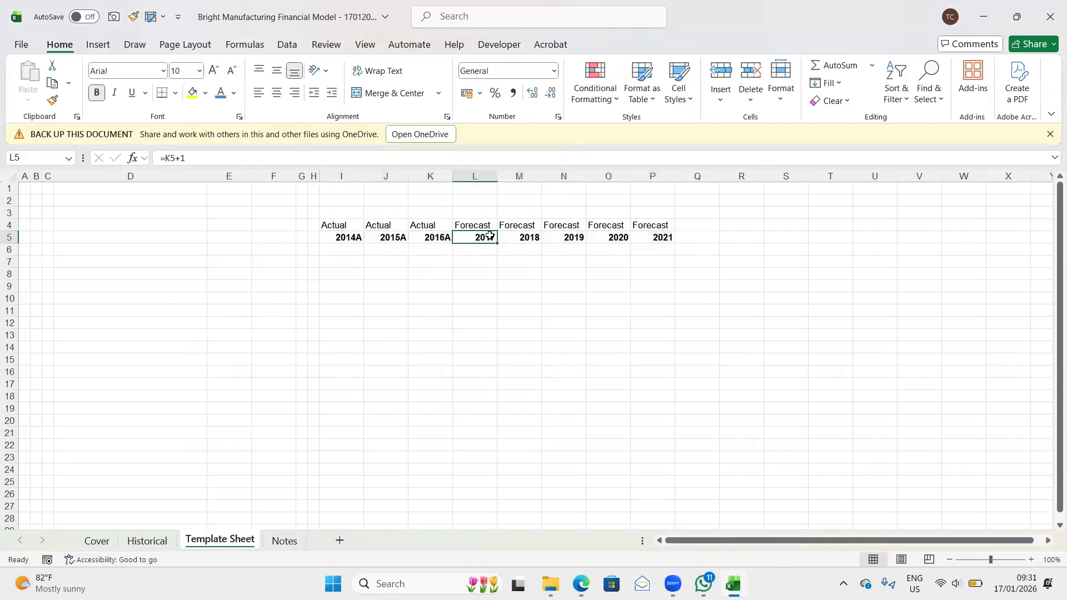
{"action": "key", "text": "shift+Right"}
{"action": "key", "text": "shift+Right"}
{"action": "key", "text": "shift+Right"}
{"action": "key", "text": "shift+Right"}
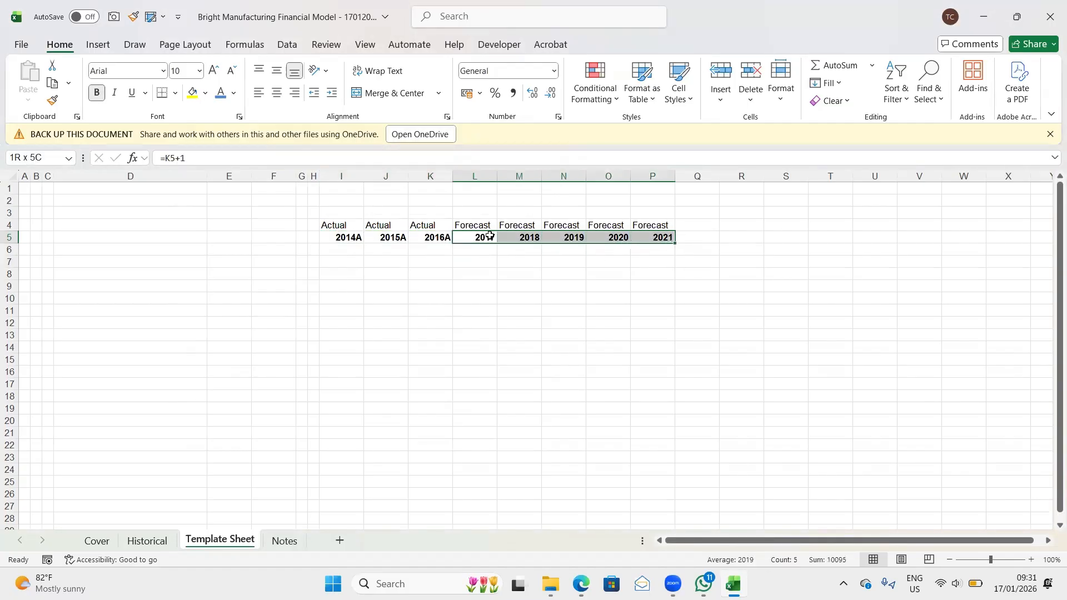
{"action": "key", "text": "ctrl+1"}
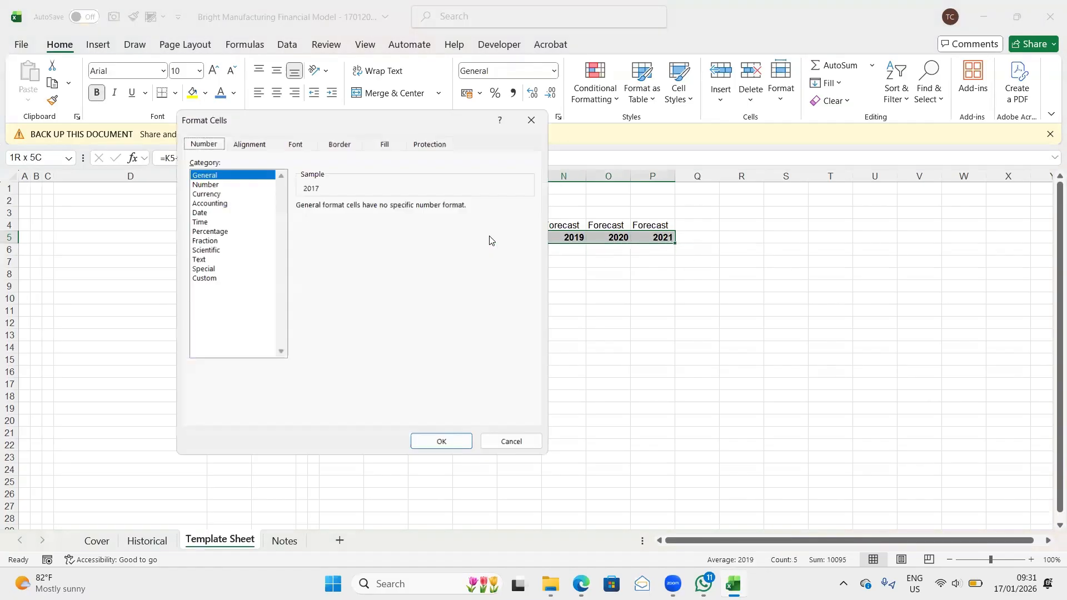
{"action": "left_click", "coordinate": [212, 281]}
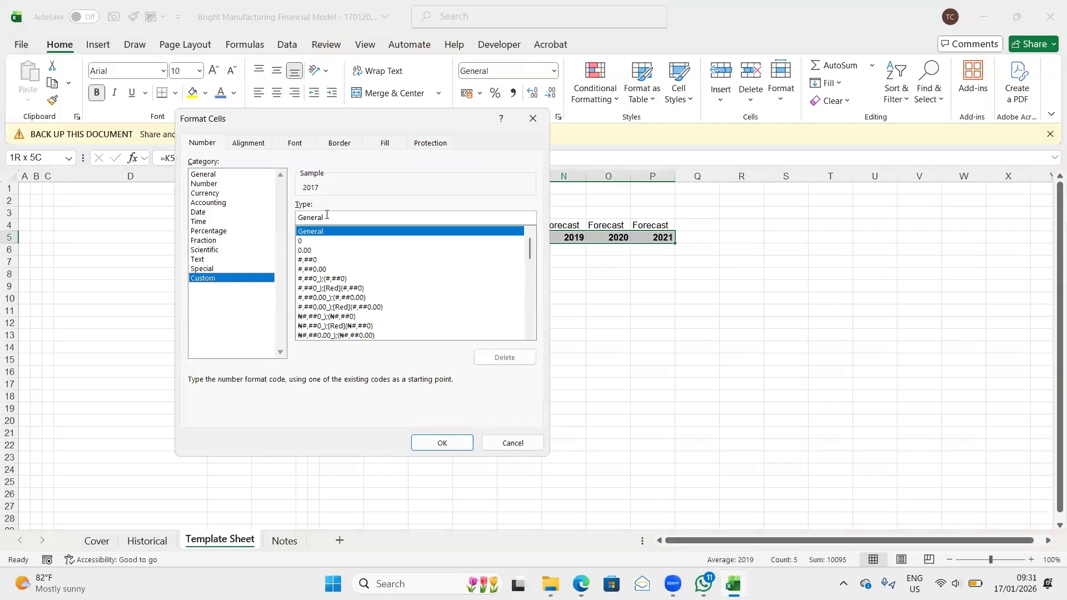
{"action": "left_click", "coordinate": [300, 241]}
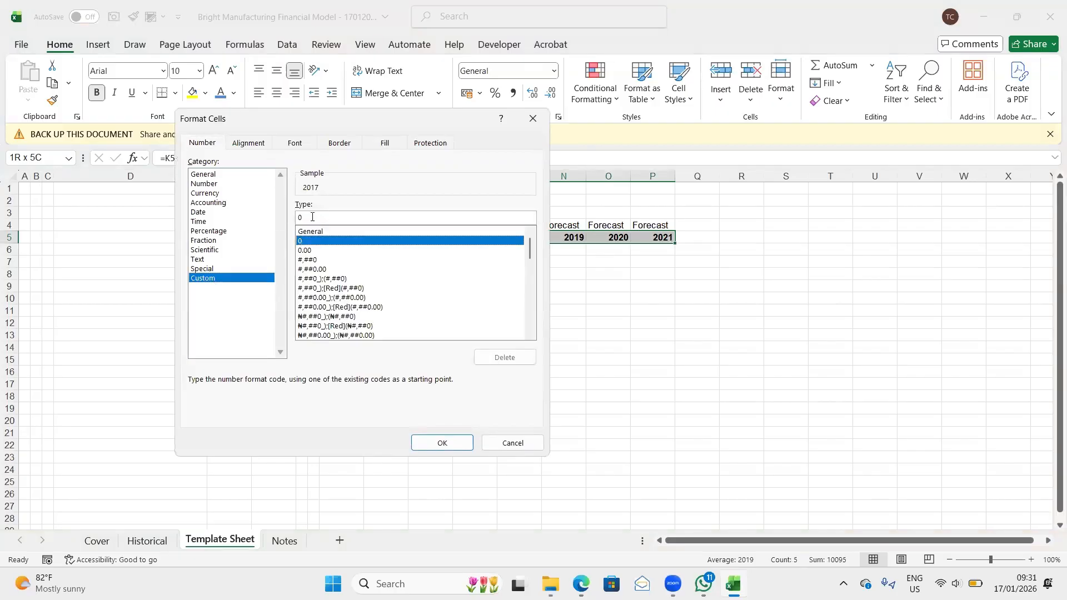
{"action": "left_click", "coordinate": [311, 215]}
{"action": "type", "text": "\\F"}
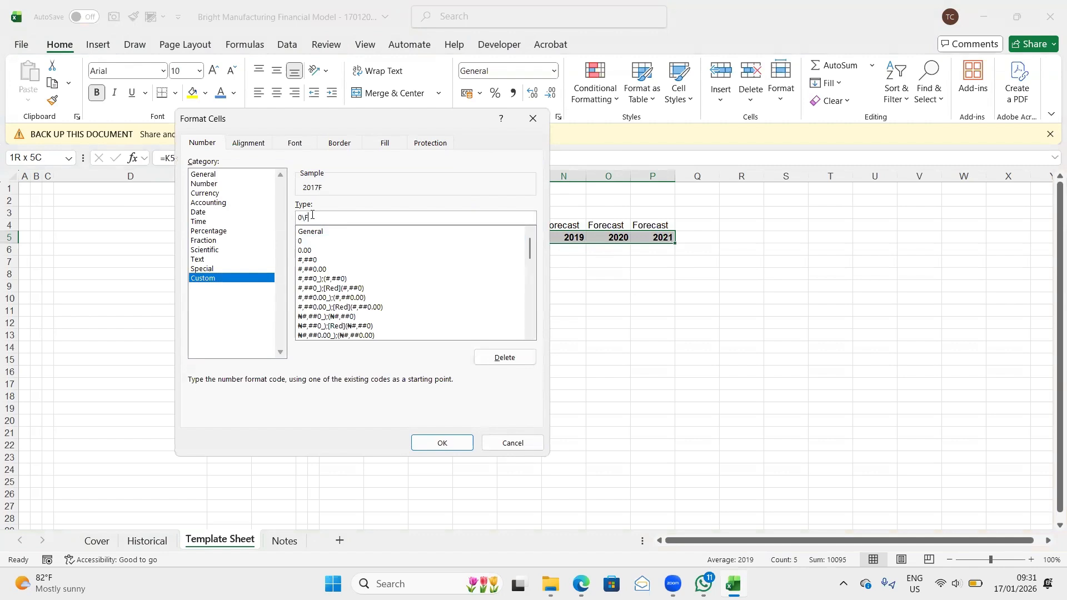
{"action": "left_click", "coordinate": [445, 443]}
{"action": "left_click", "coordinate": [466, 260]}
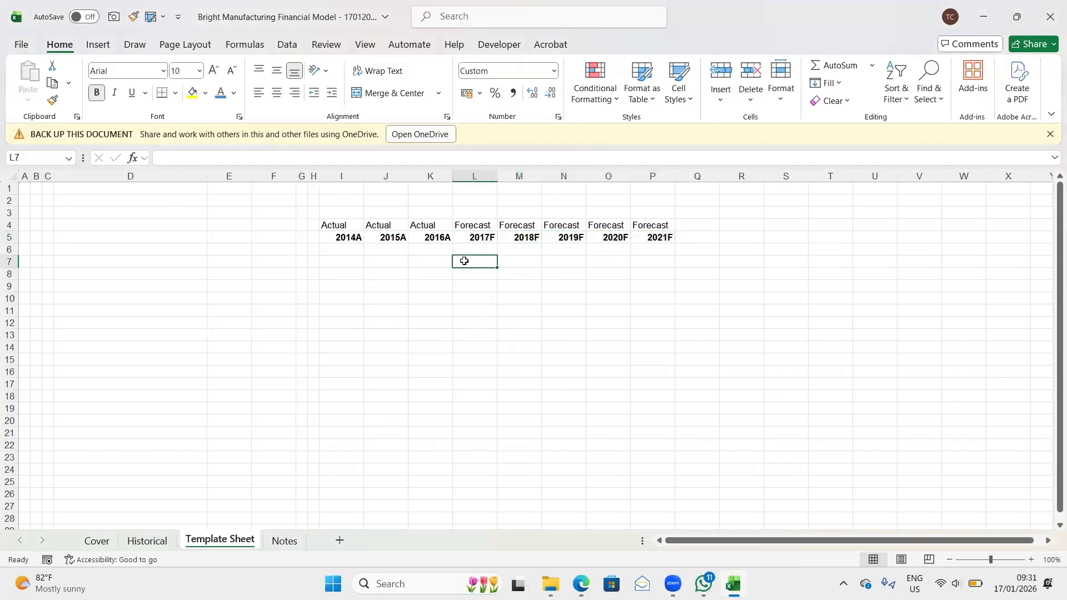
- Examine the actual and forecast year headings in row 5, comparing their displayed suffixes with the underlying formulas
{"action": "left_click", "coordinate": [344, 235]}
{"action": "key", "text": "shift+Right"}
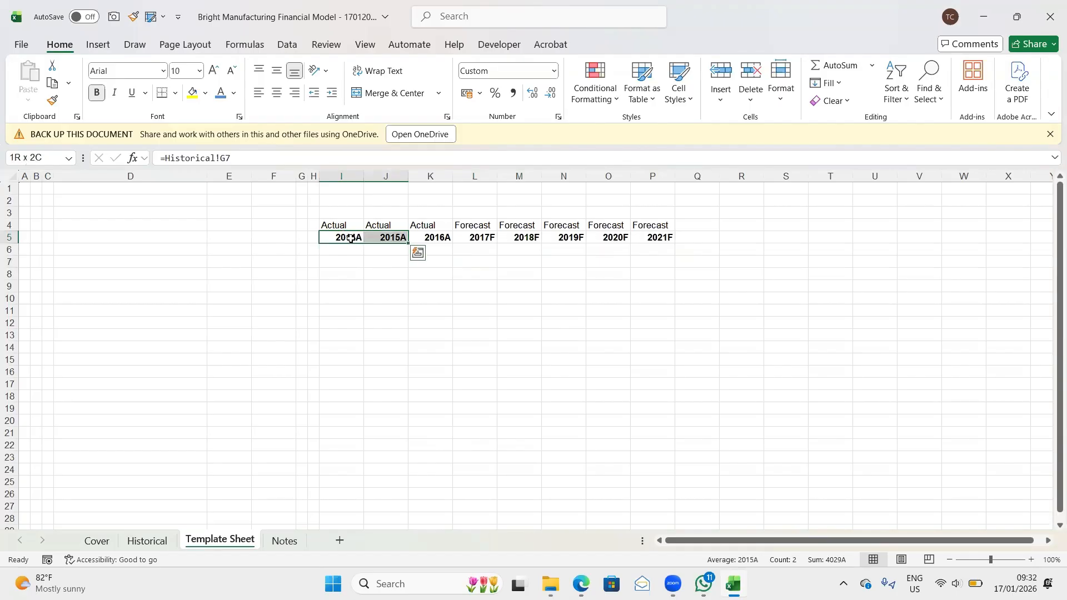
{"action": "key", "text": "shift+Right"}
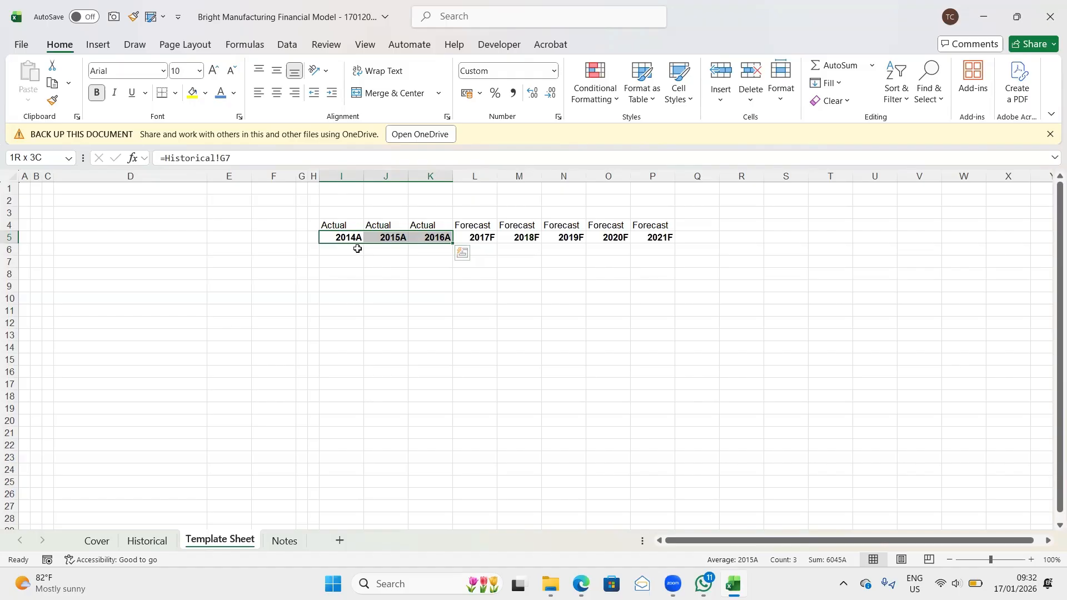
{"action": "left_click", "coordinate": [390, 237]}
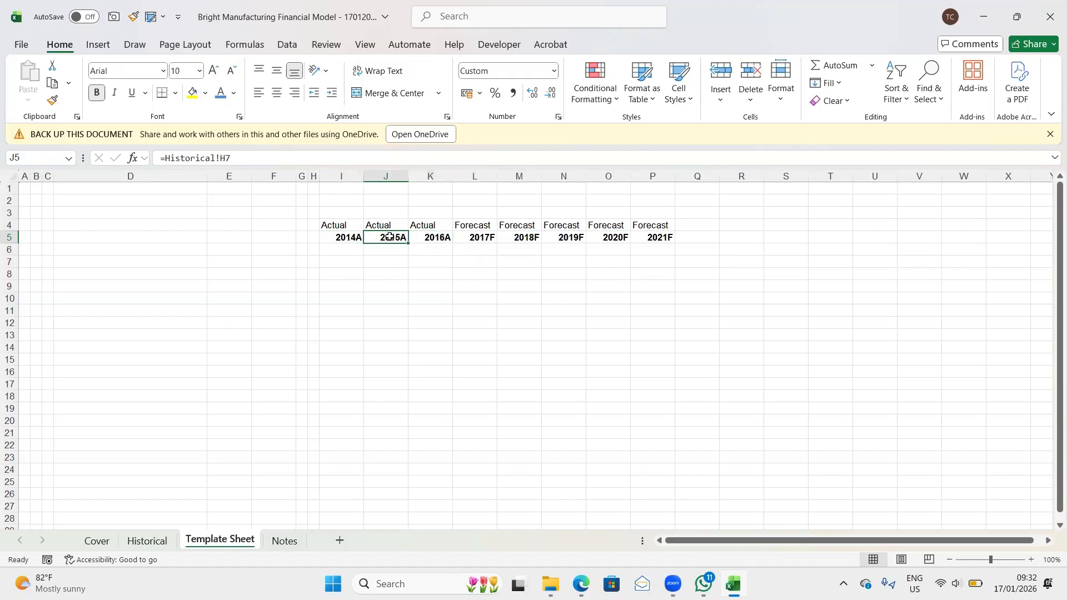
{"action": "left_click", "coordinate": [473, 239]}
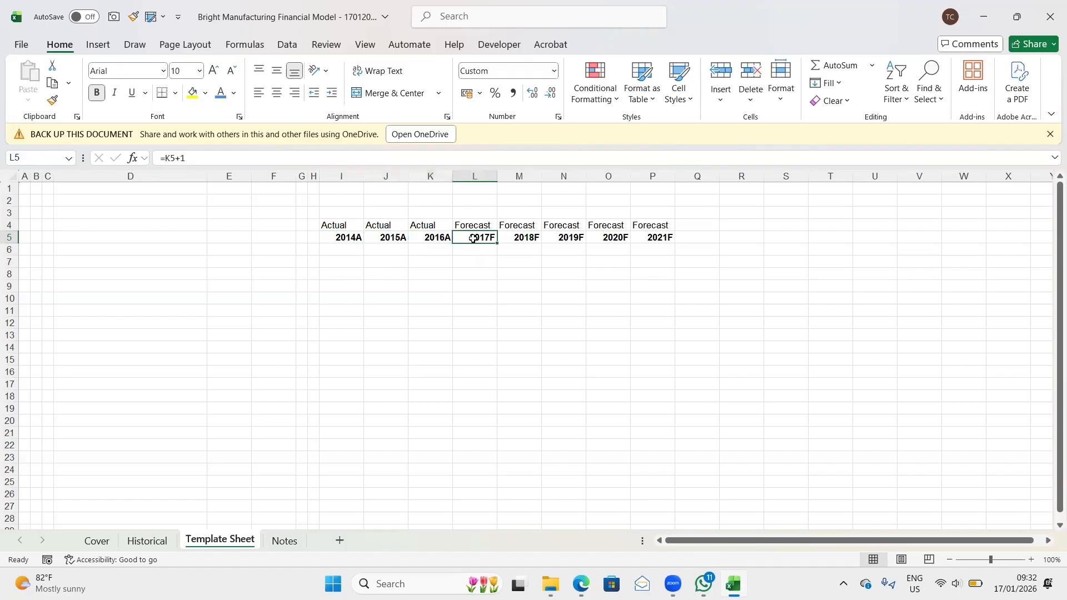
{"action": "key", "text": "shift+Down"}
{"action": "key", "text": "shift+Down"}
{"action": "key", "text": "shift+Down"}
{"action": "key", "text": "shift+Left"}
{"action": "left_click", "coordinate": [473, 238]}
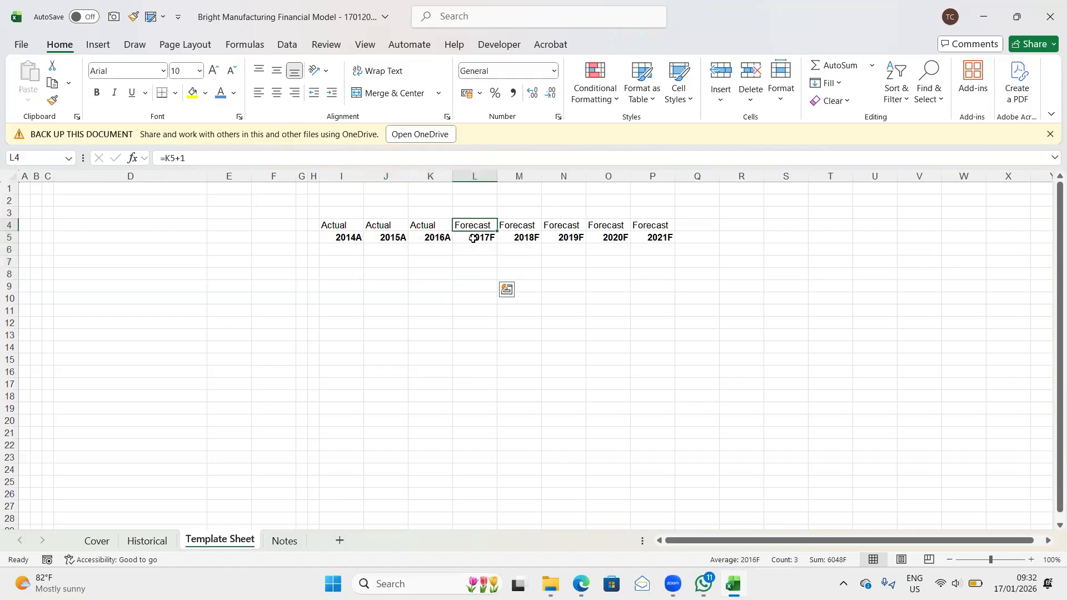
{"action": "key", "text": "shift+Right"}
{"action": "key", "text": "shift+Right"}
{"action": "key", "text": "shift+Right"}
{"action": "key", "text": "shift+Right"}
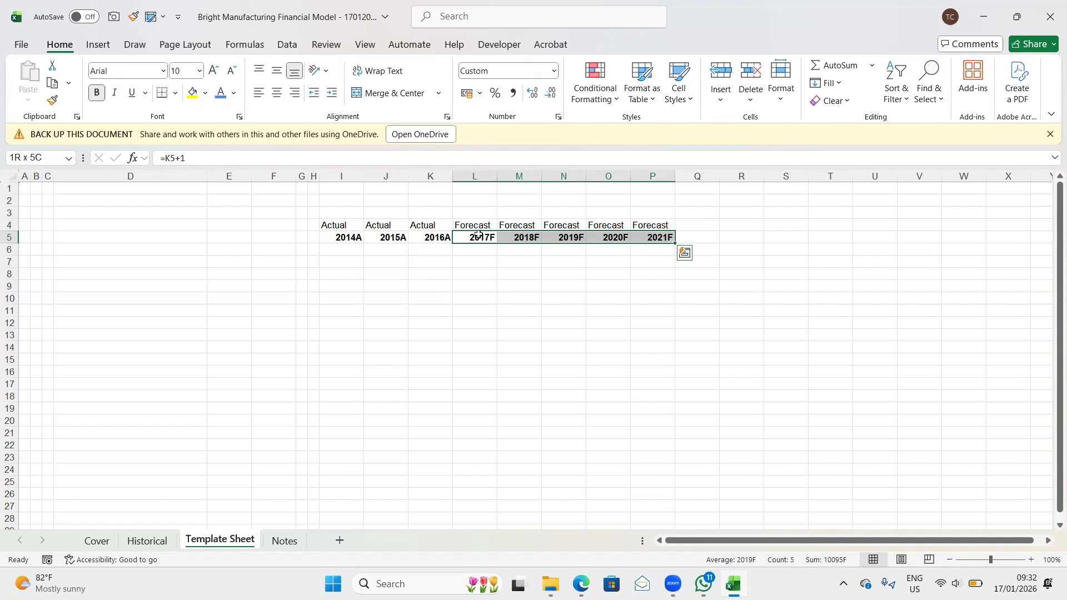
{"action": "left_click", "coordinate": [478, 236]}
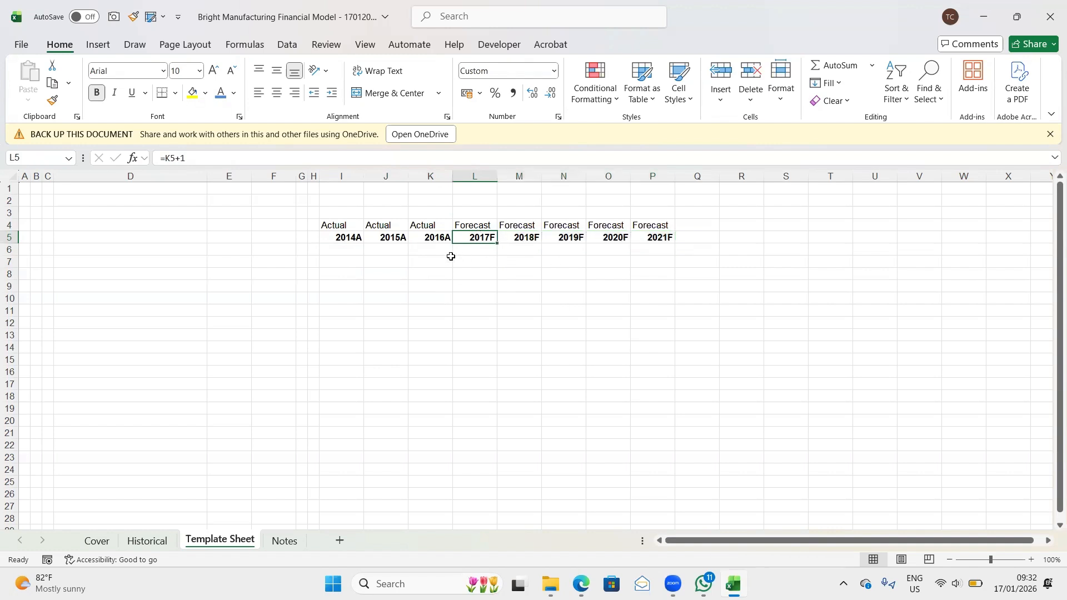
{"action": "left_click", "coordinate": [349, 237]}
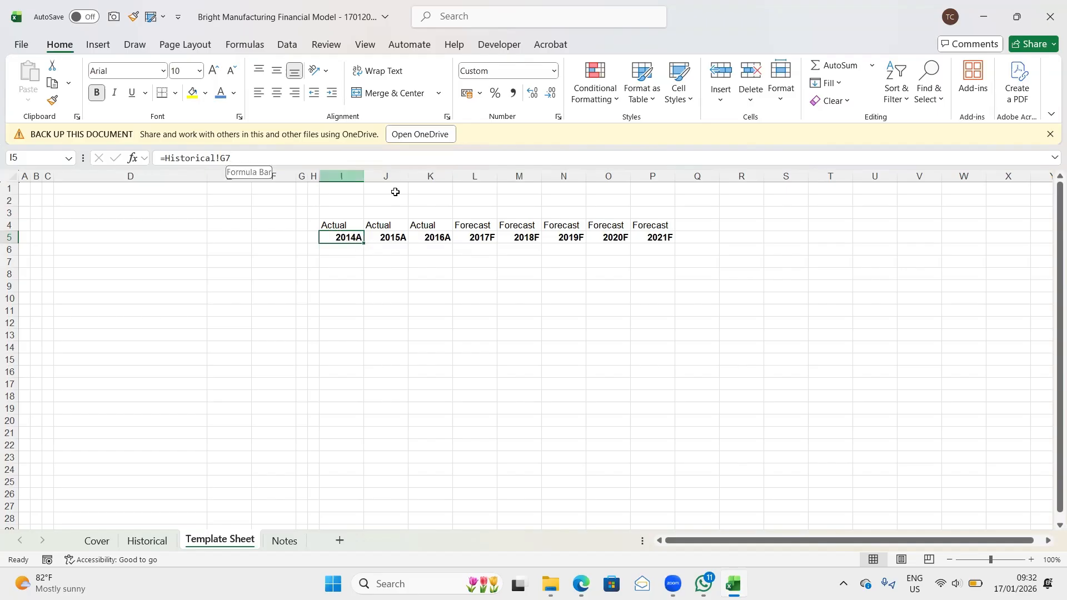
{"action": "left_click", "coordinate": [491, 239]}
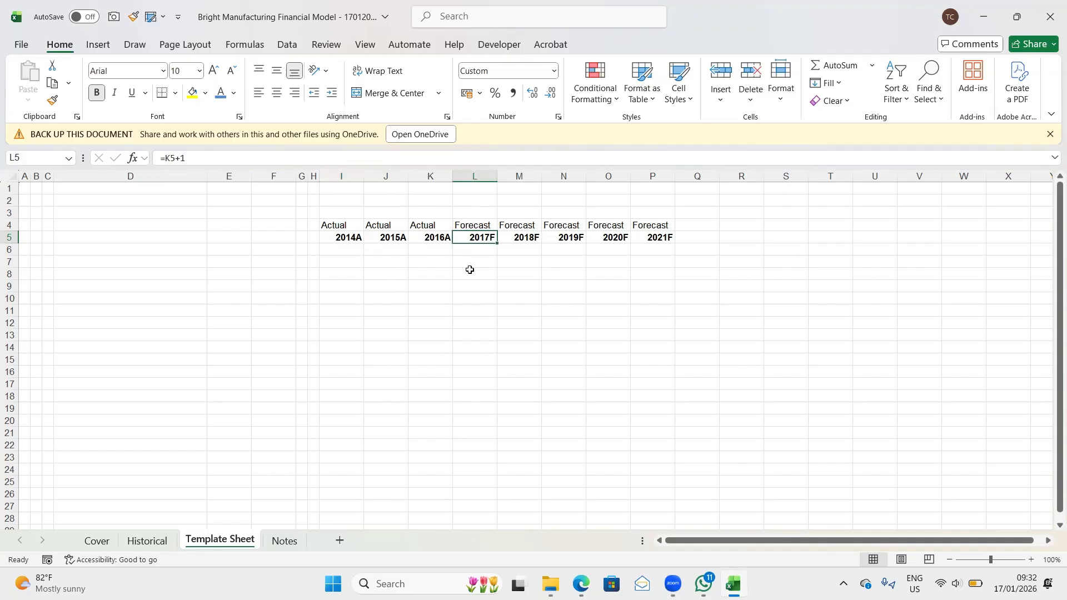
{"action": "left_click", "coordinate": [523, 238]}
{"action": "left_click", "coordinate": [574, 238]}
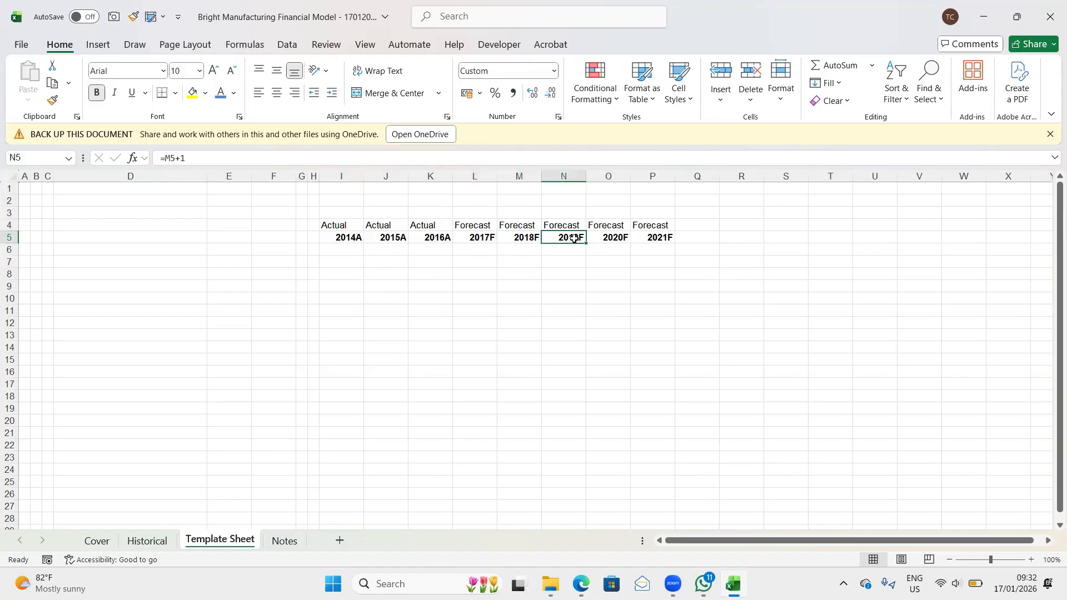
- Modify the Banner cell style so its fill is a medium light aqua
{"action": "left_click", "coordinate": [656, 239]}
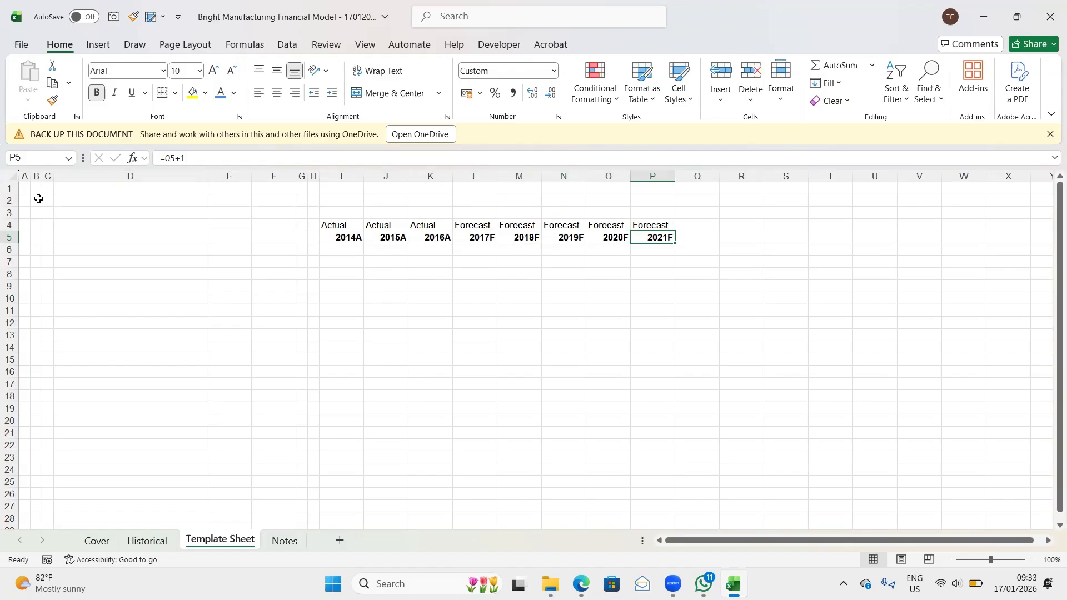
{"action": "left_click_drag", "start_coordinate": [24, 188], "coordinate": [646, 212]}
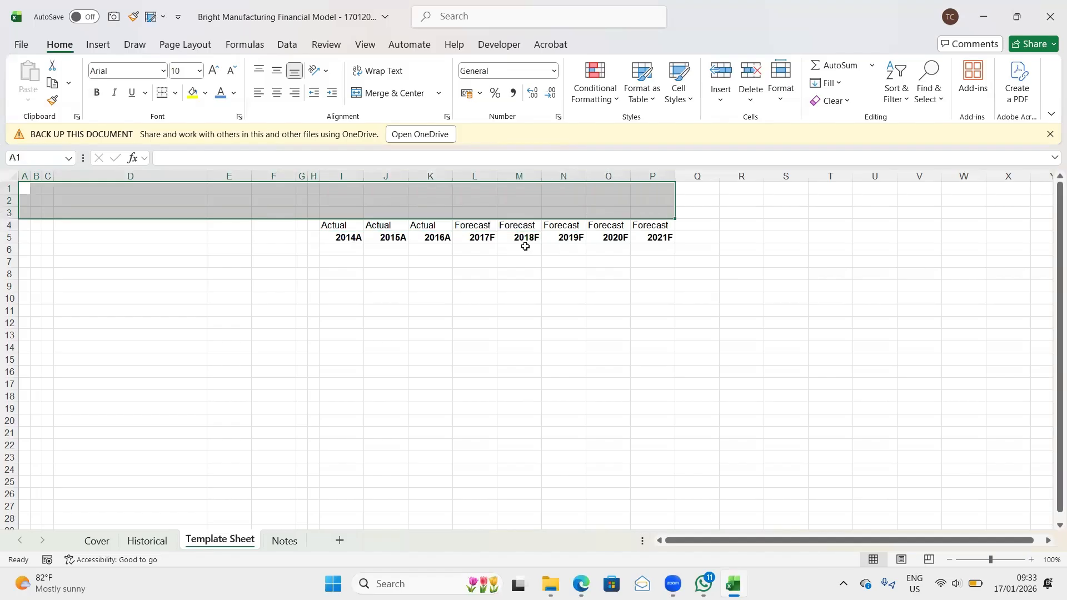
{"action": "left_click", "coordinate": [689, 104]}
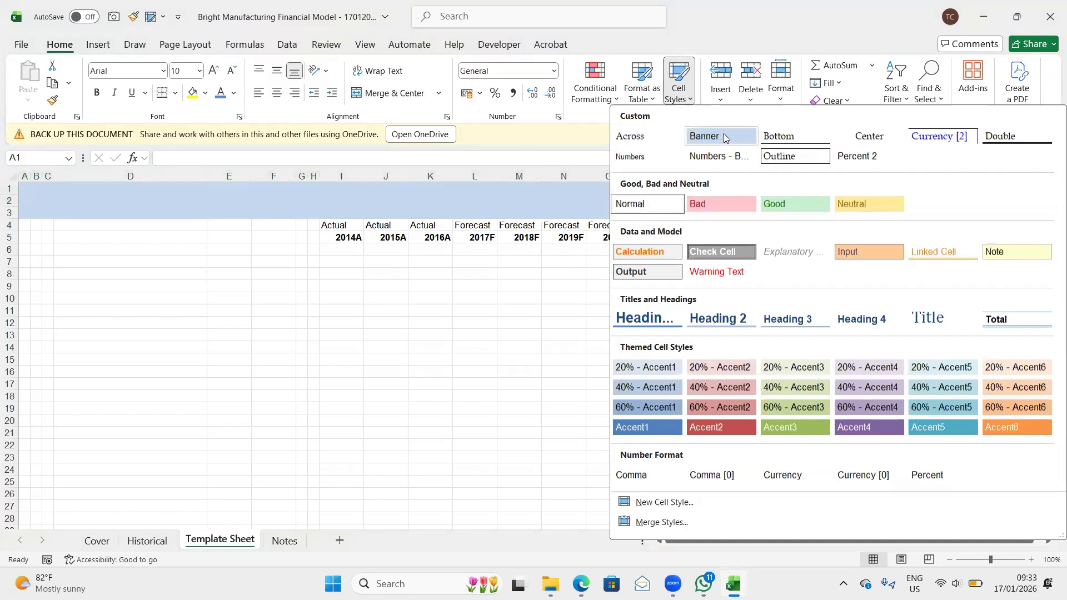
{"action": "right_click", "coordinate": [724, 137]}
{"action": "left_click", "coordinate": [776, 164]}
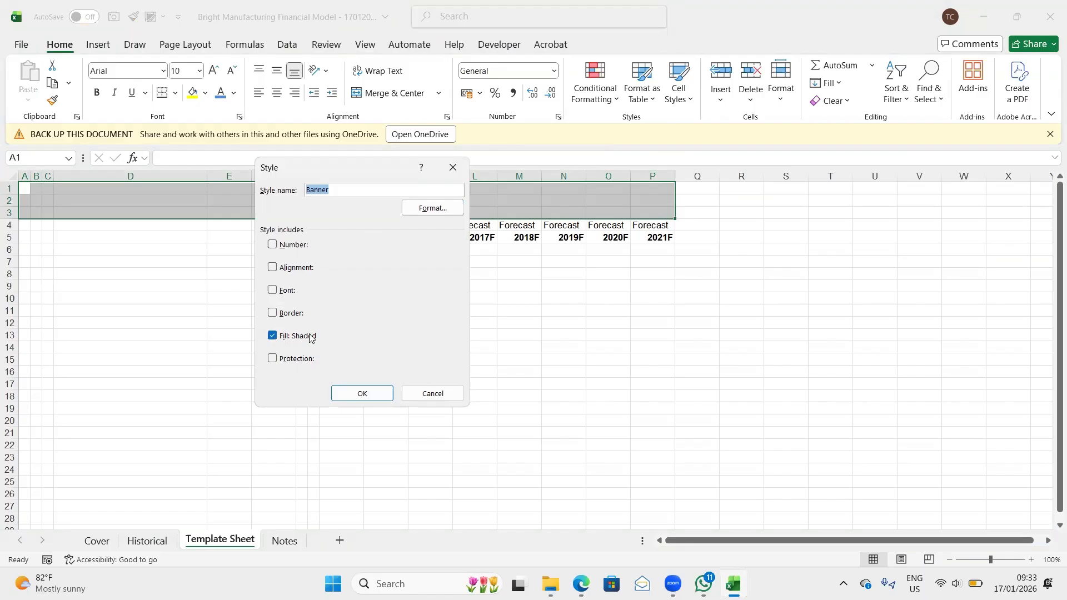
{"action": "left_click", "coordinate": [429, 209]}
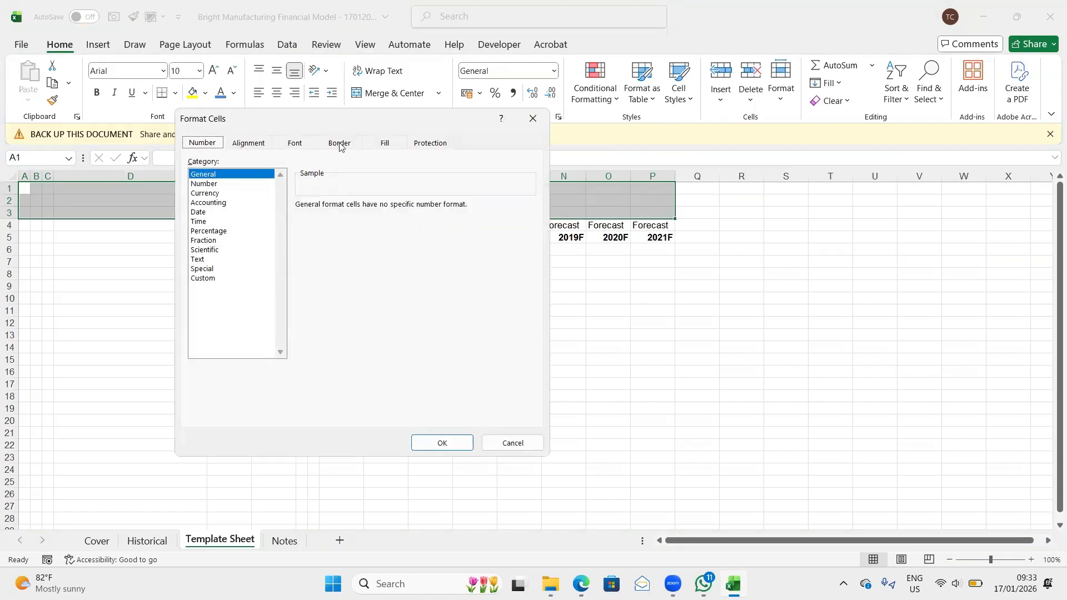
{"action": "left_click", "coordinate": [394, 145]}
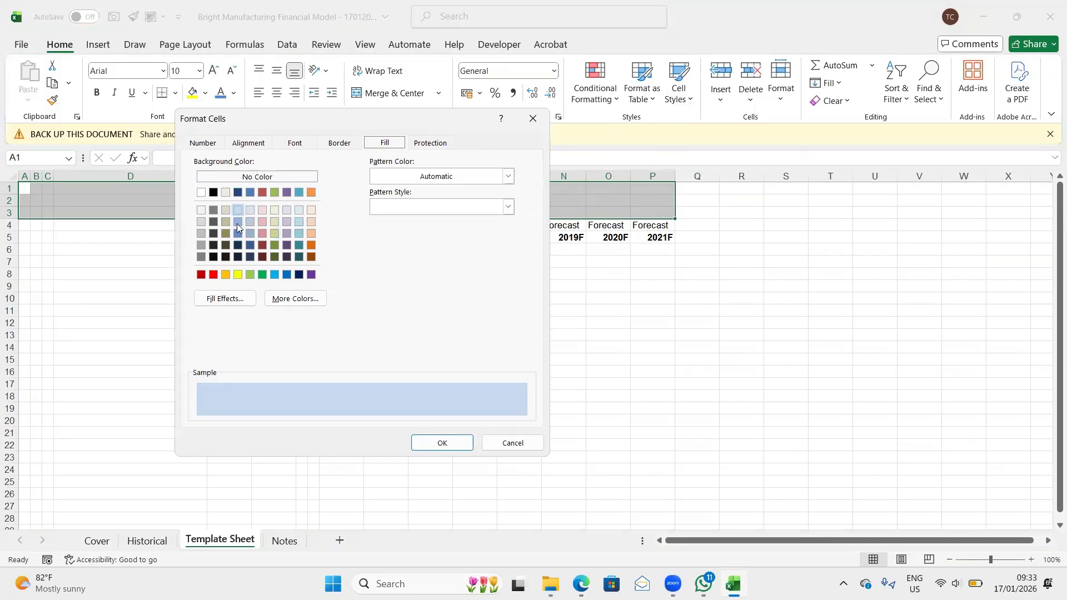
{"action": "left_click", "coordinate": [302, 230]}
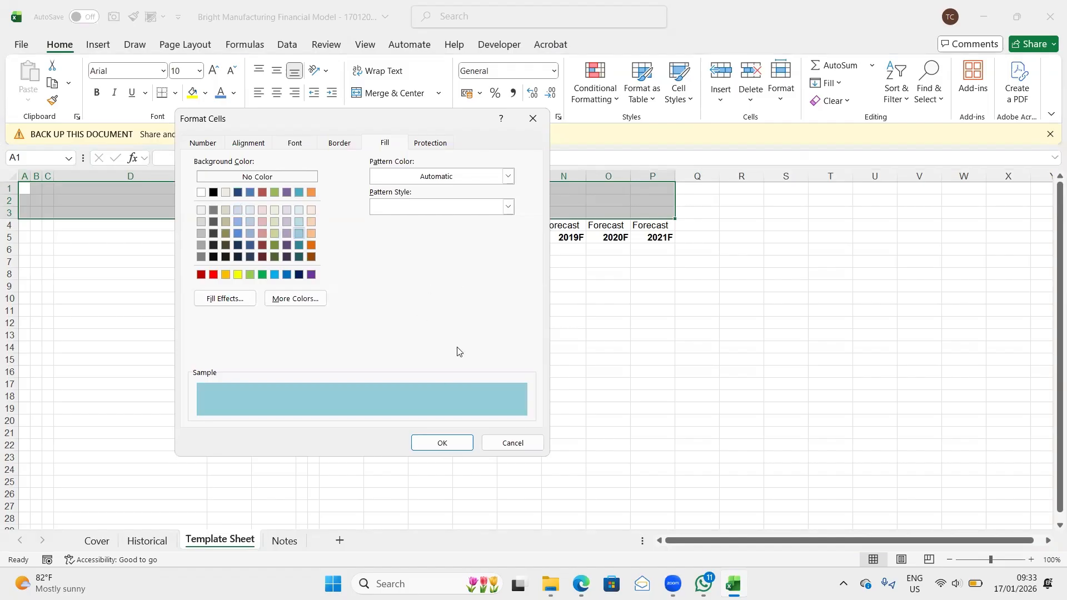
{"action": "left_click", "coordinate": [451, 444]}
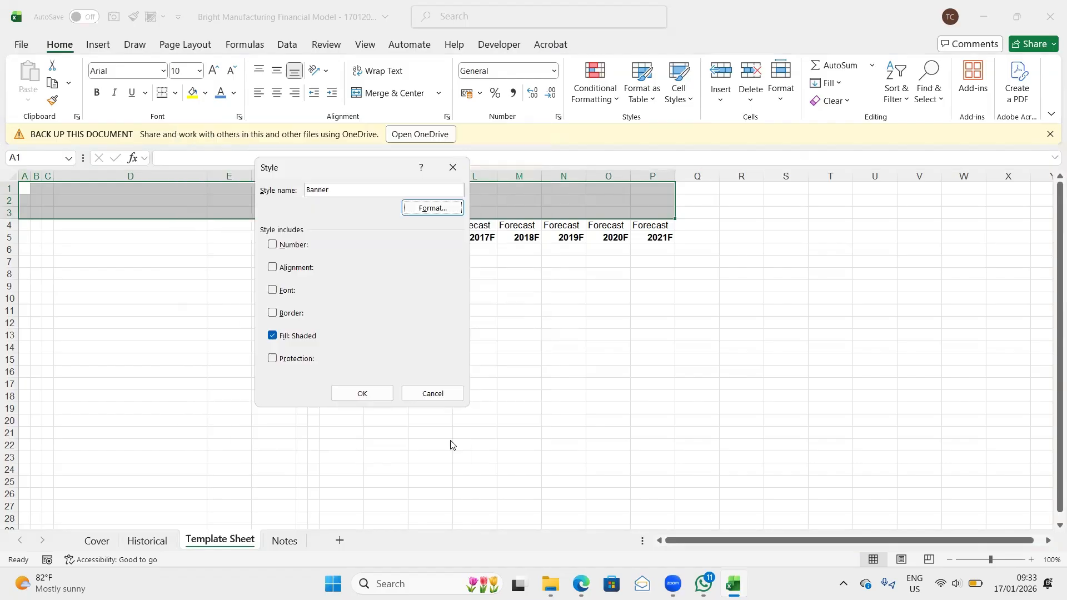
{"action": "left_click", "coordinate": [361, 393]}
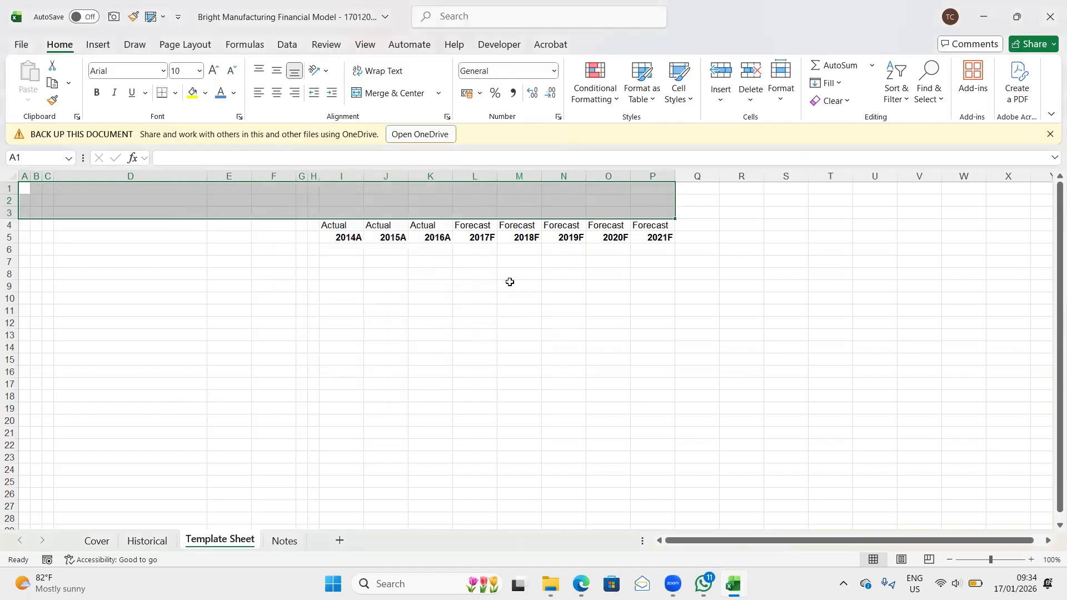
- Apply the Banner cell style to the header block A1:P3 of the Template Sheet
{"action": "left_click", "coordinate": [689, 100]}
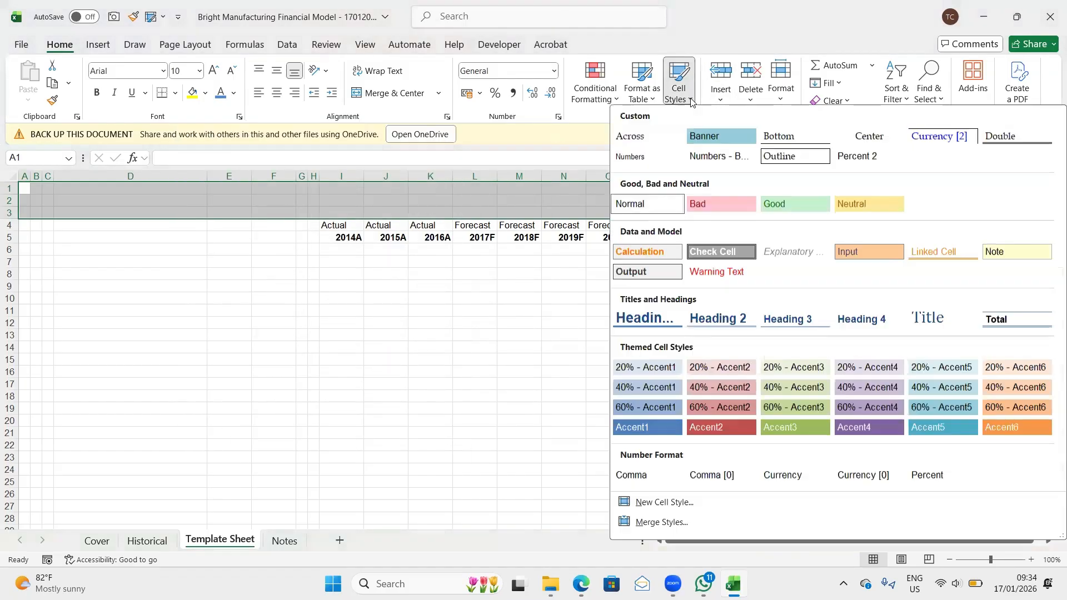
{"action": "left_click", "coordinate": [715, 133]}
{"action": "left_click", "coordinate": [403, 270]}
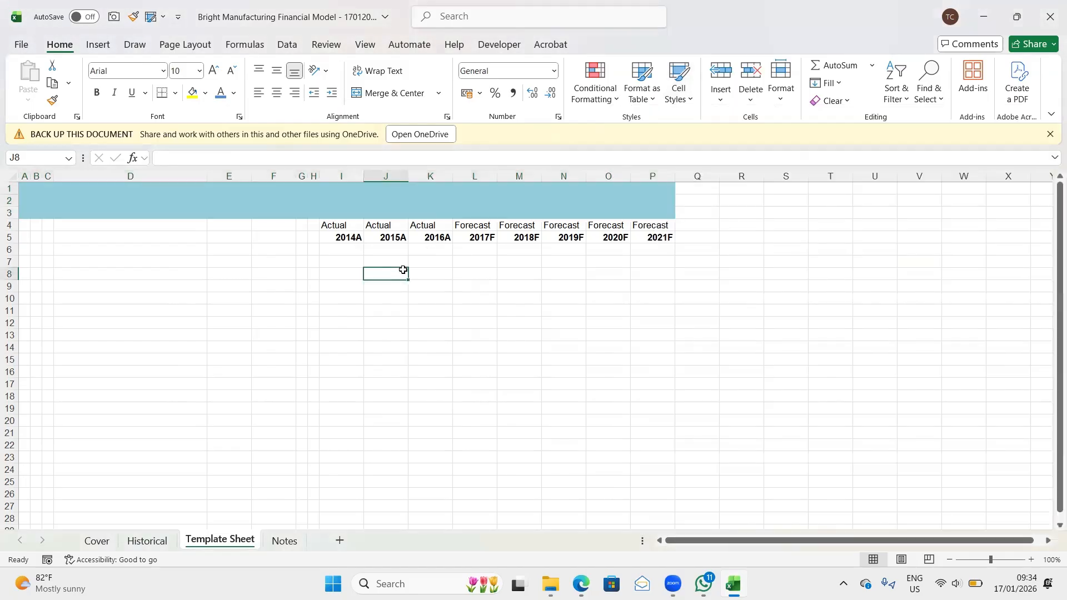
- Italicize the Actual and Forecast labels in I4:P4
{"action": "left_click", "coordinate": [333, 227]}
{"action": "key", "text": "ctrl+shift+Right"}
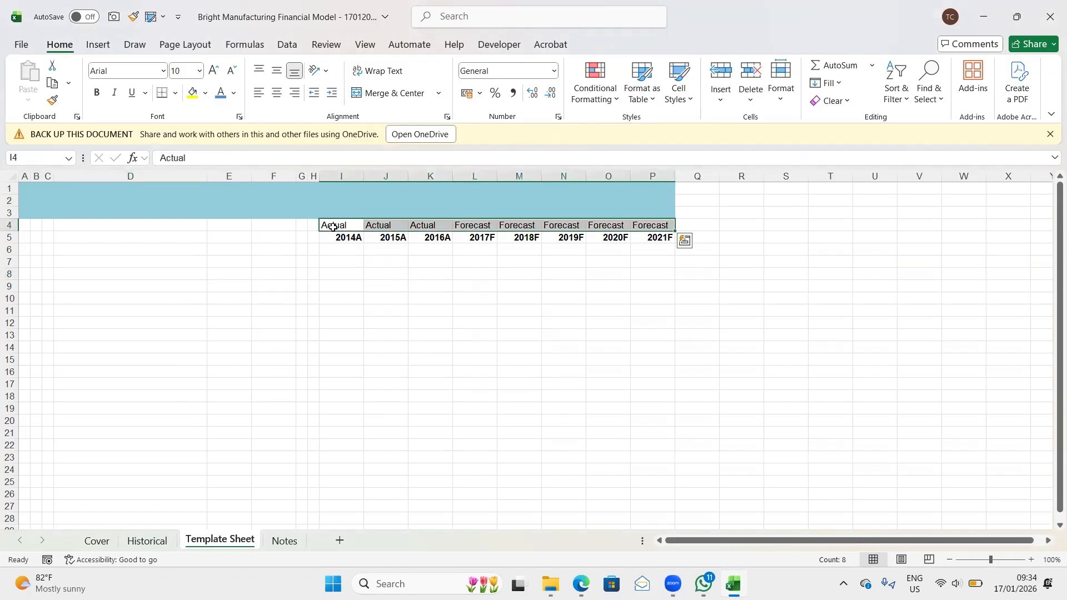
{"action": "key", "text": "ctrl+i"}
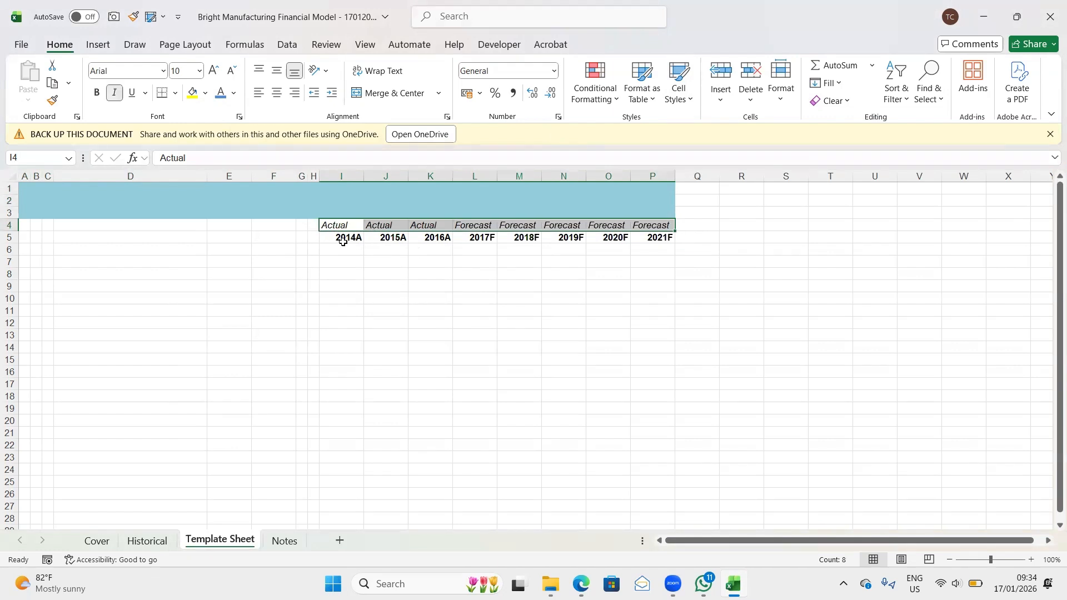
{"action": "left_click", "coordinate": [334, 237]}
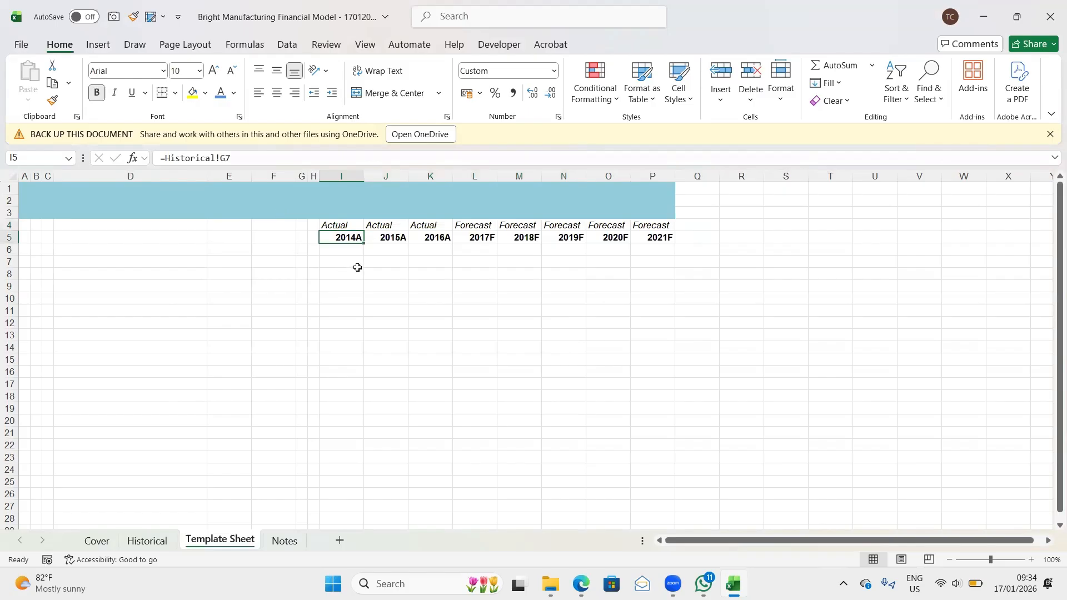
- Link cell B2 of the Template Sheet to the company name in Cover!B8
{"action": "left_click", "coordinate": [22, 189]}
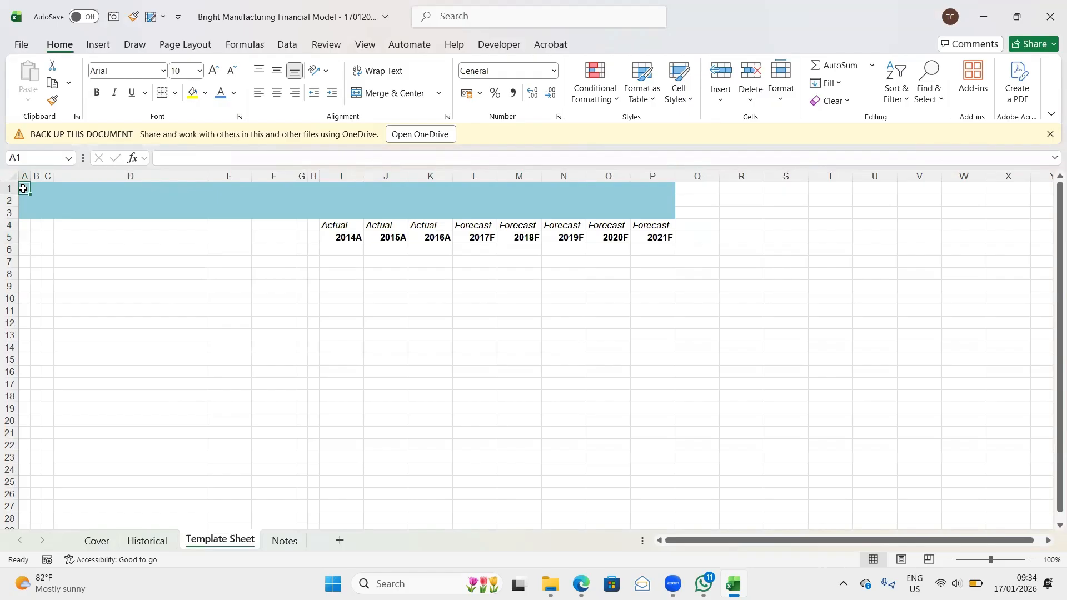
{"action": "key", "text": "Right"}
{"action": "key", "text": "Down"}
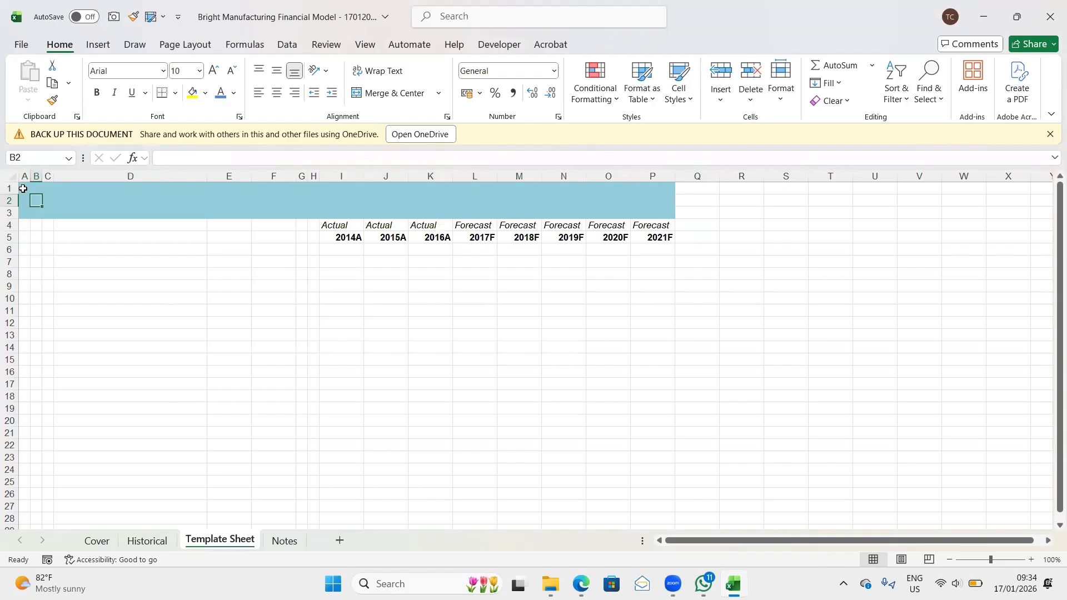
{"action": "type", "text": "="}
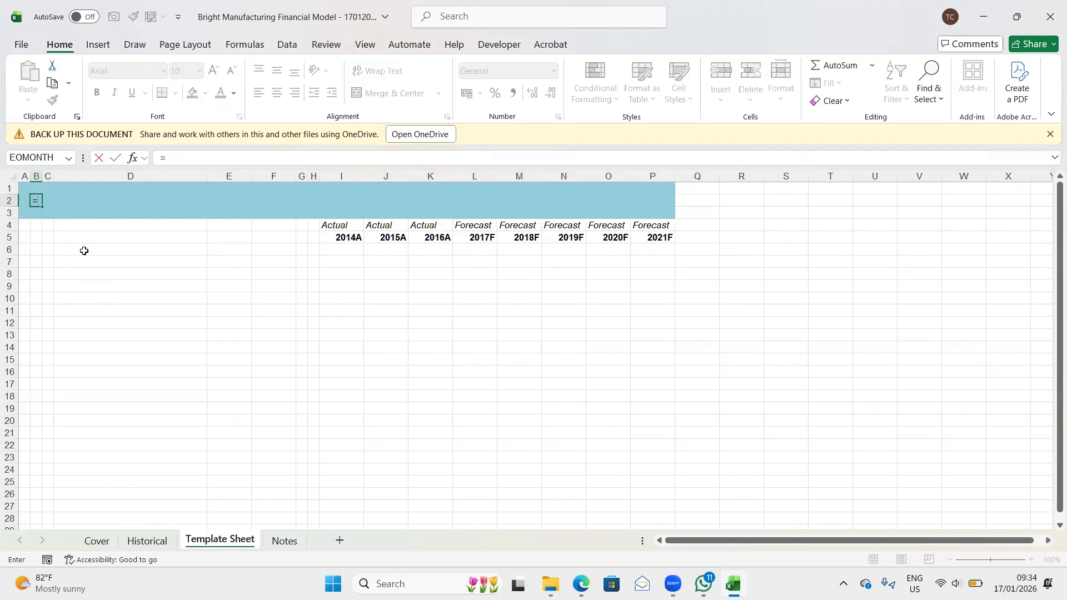
{"action": "left_click", "coordinate": [98, 544]}
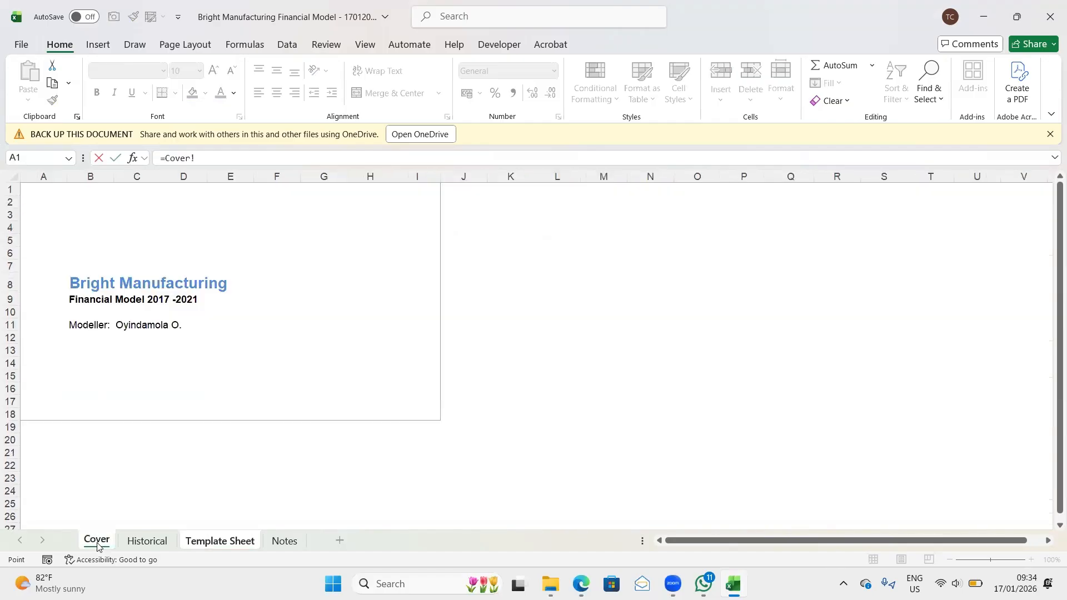
{"action": "left_click", "coordinate": [79, 282]}
{"action": "key", "text": "Return"}
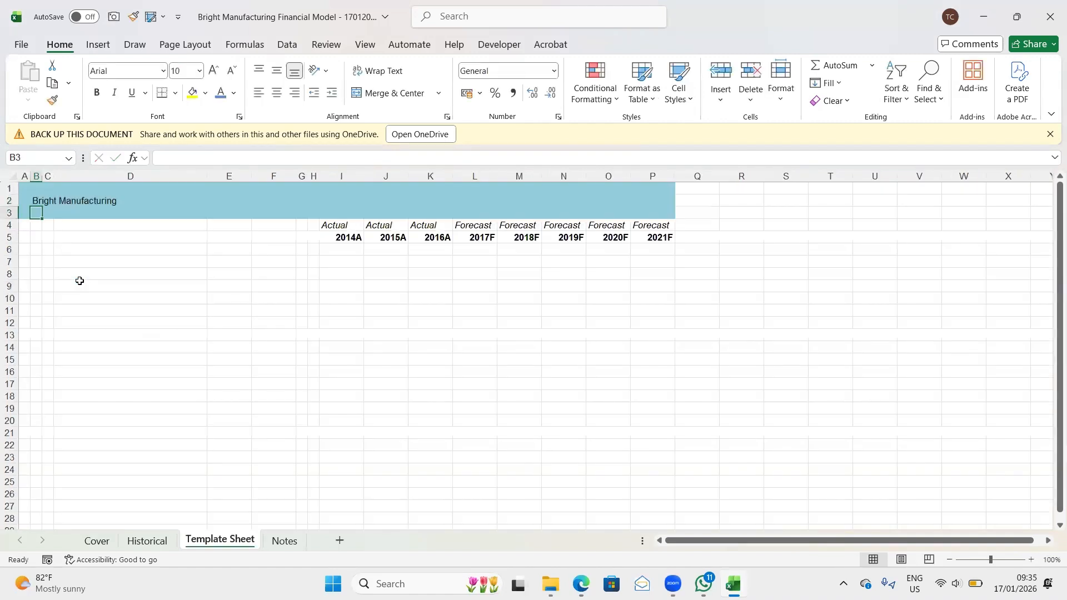
- Make the company name in B2 bold and enlarge its font to 12 points
{"action": "left_click", "coordinate": [37, 200]}
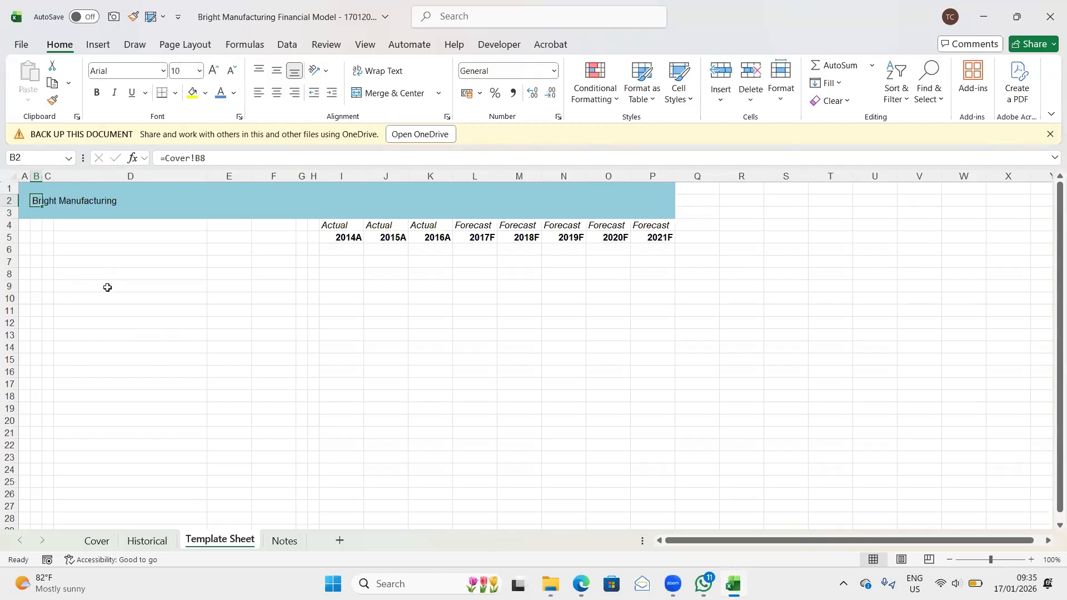
{"action": "key", "text": "ctrl+b"}
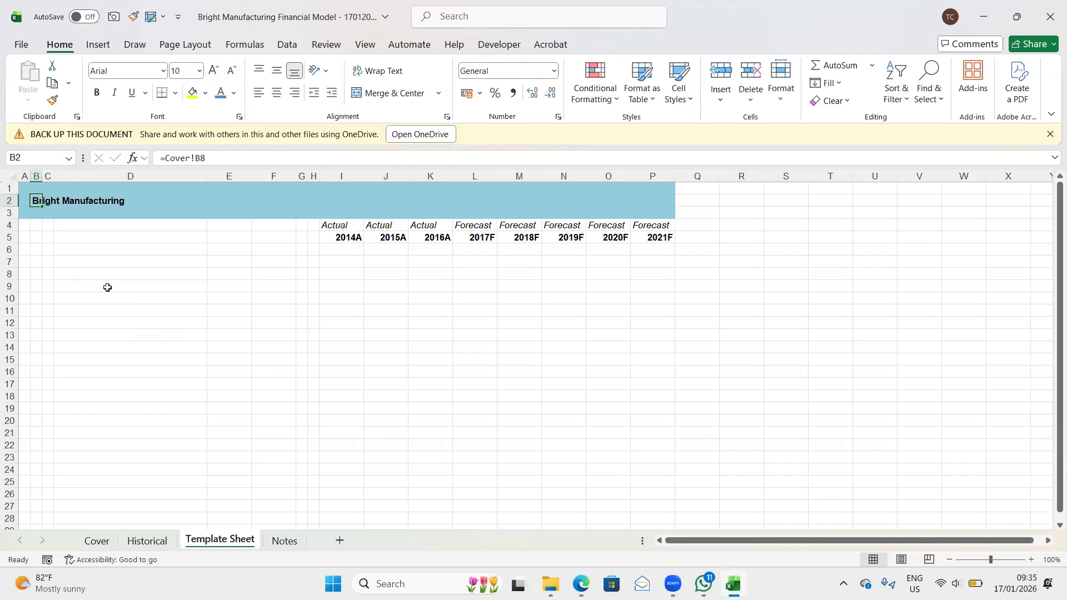
{"action": "left_click", "coordinate": [214, 70]}
{"action": "left_click", "coordinate": [215, 71]}
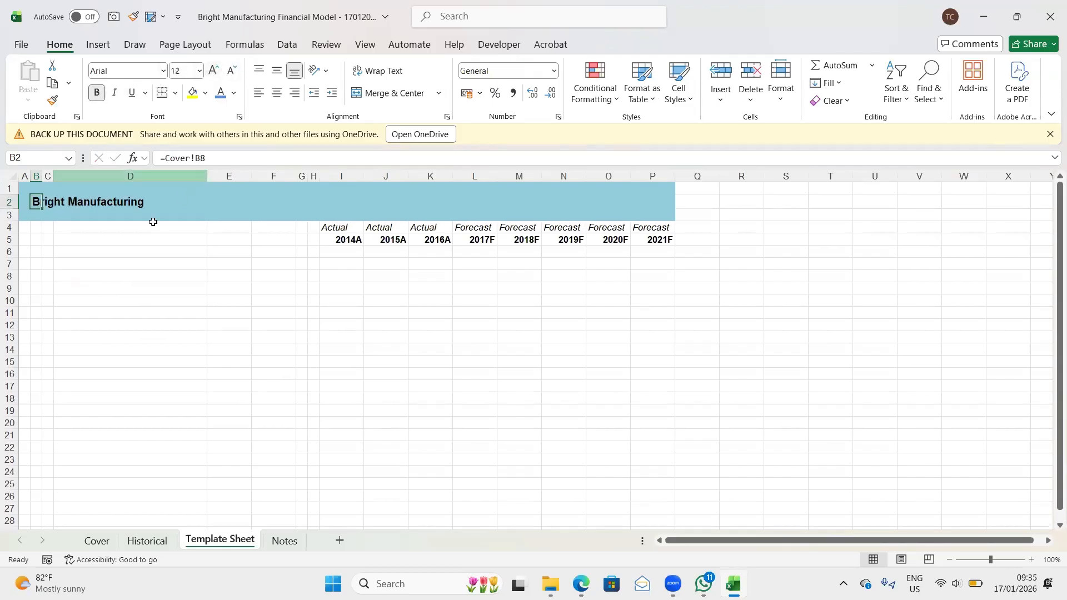
- Enter the placeholder Sheet Name in B3 below the company name
{"action": "key", "text": "Down"}
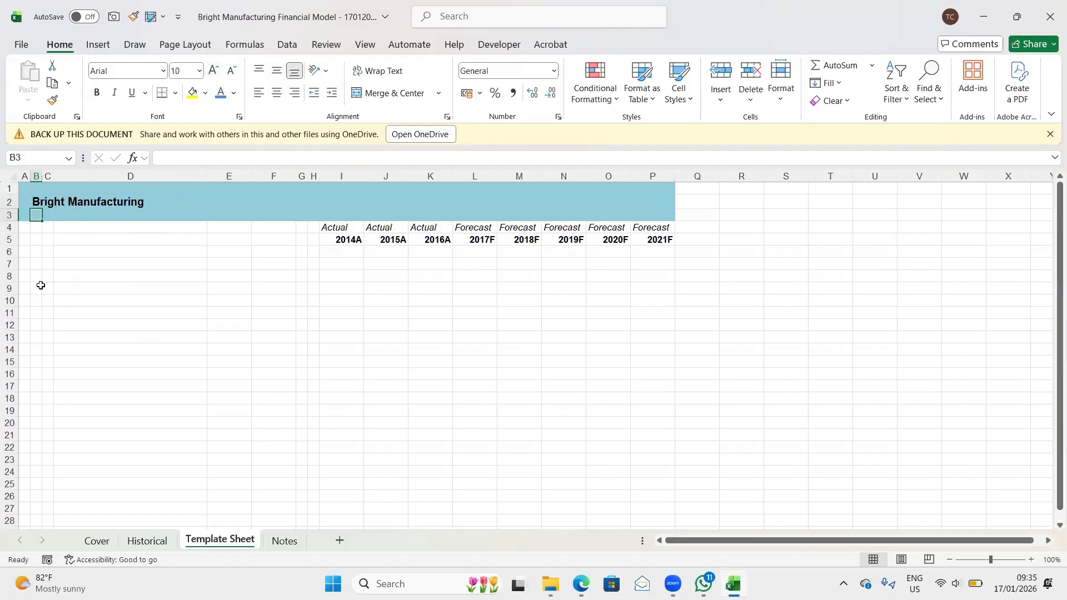
{"action": "type", "text": "Sheet"}
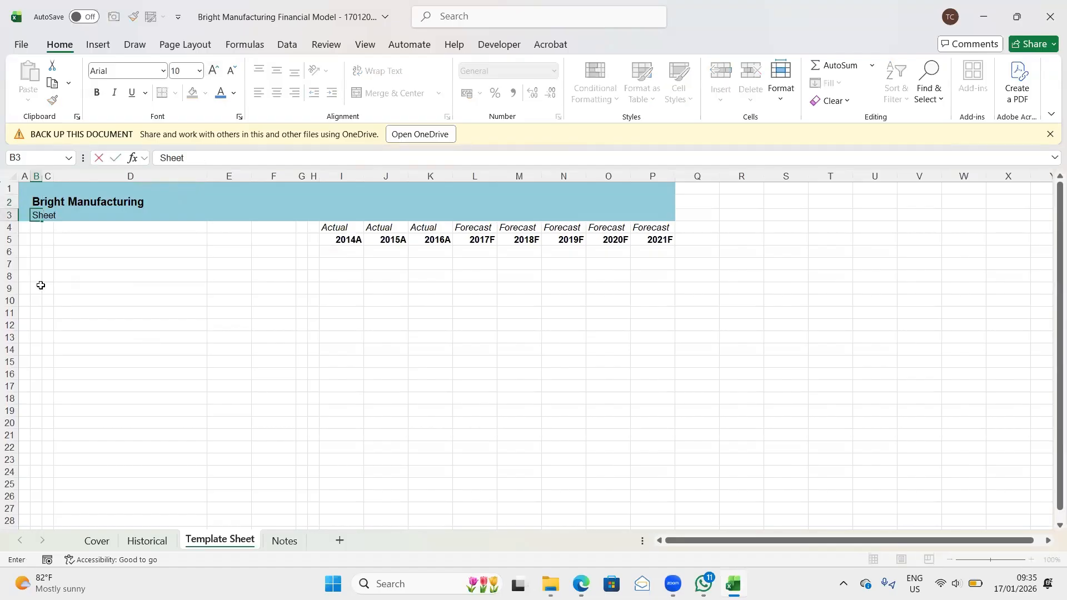
{"action": "type", "text": " Name"}
{"action": "key", "text": "Return"}
- Format the Sheet Name placeholder in B3 as bold with the standard dark red font color
{"action": "key", "text": "Up"}
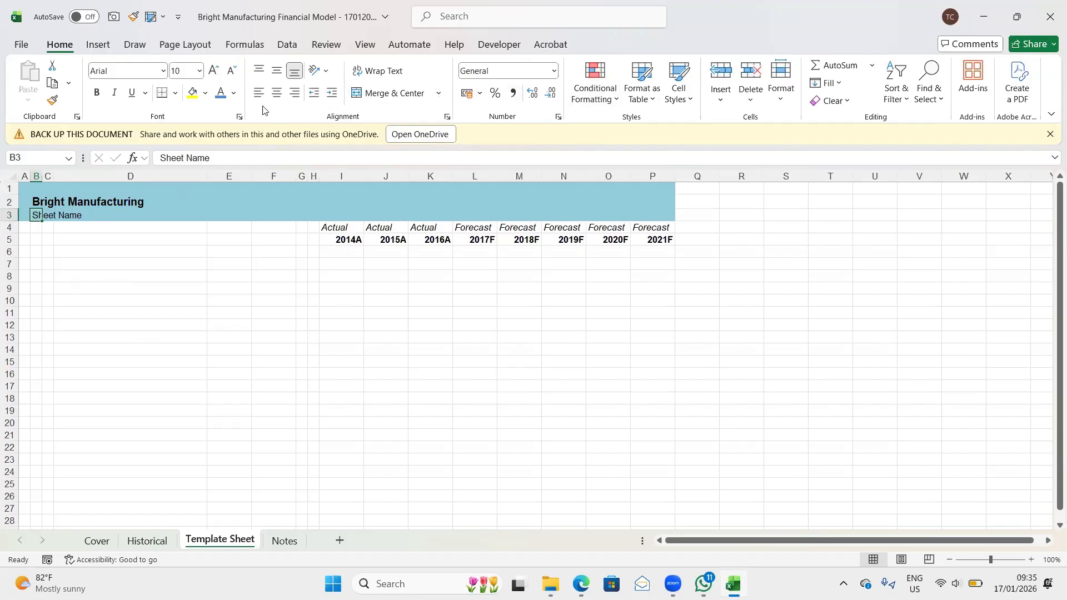
{"action": "left_click", "coordinate": [233, 94]}
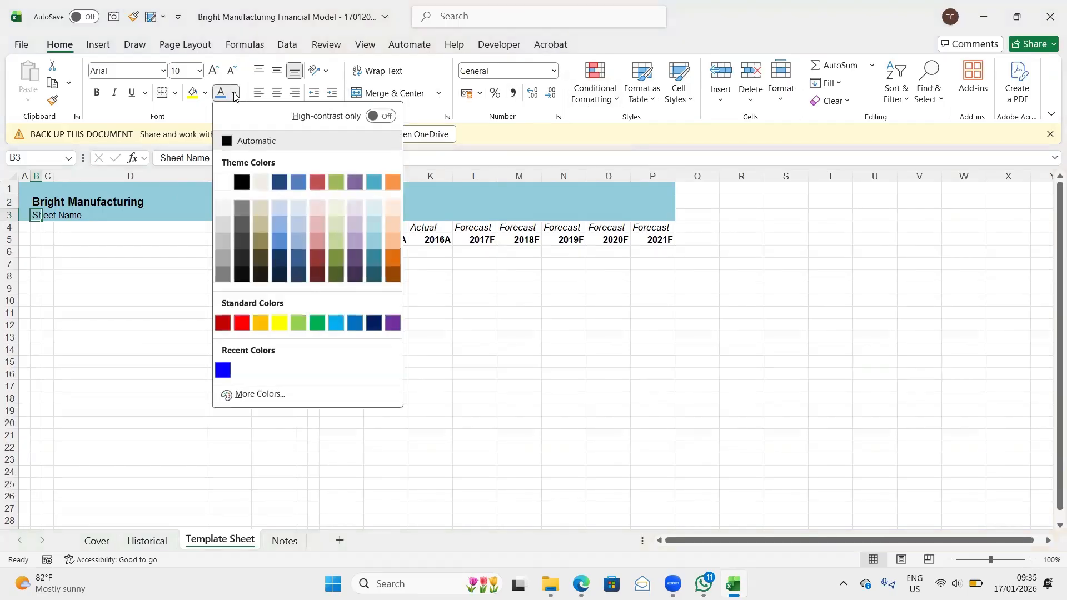
{"action": "left_click", "coordinate": [223, 324]}
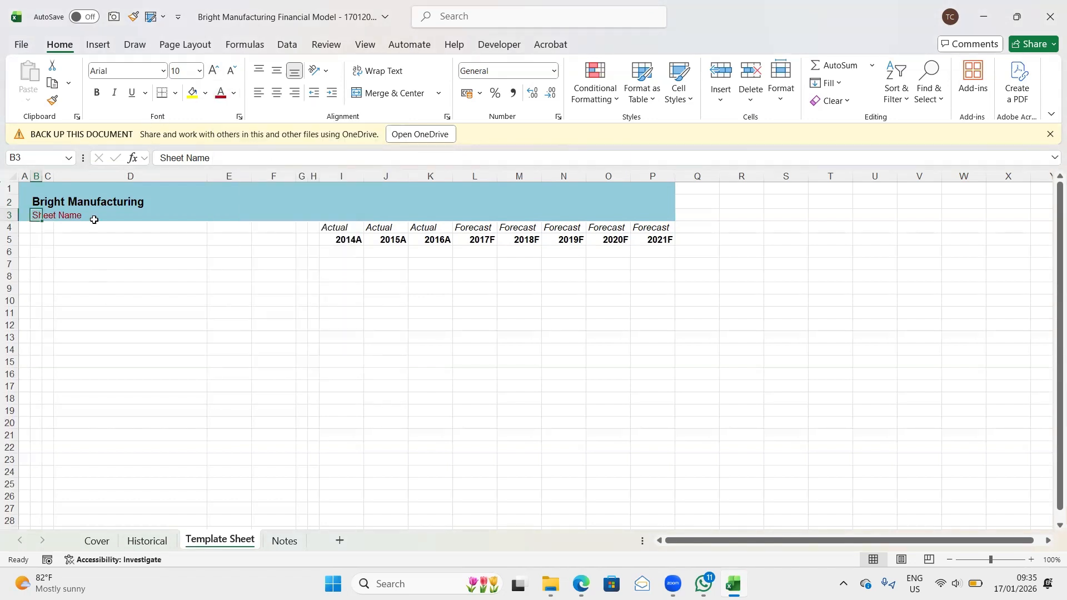
{"action": "key", "text": "ctrl+b"}
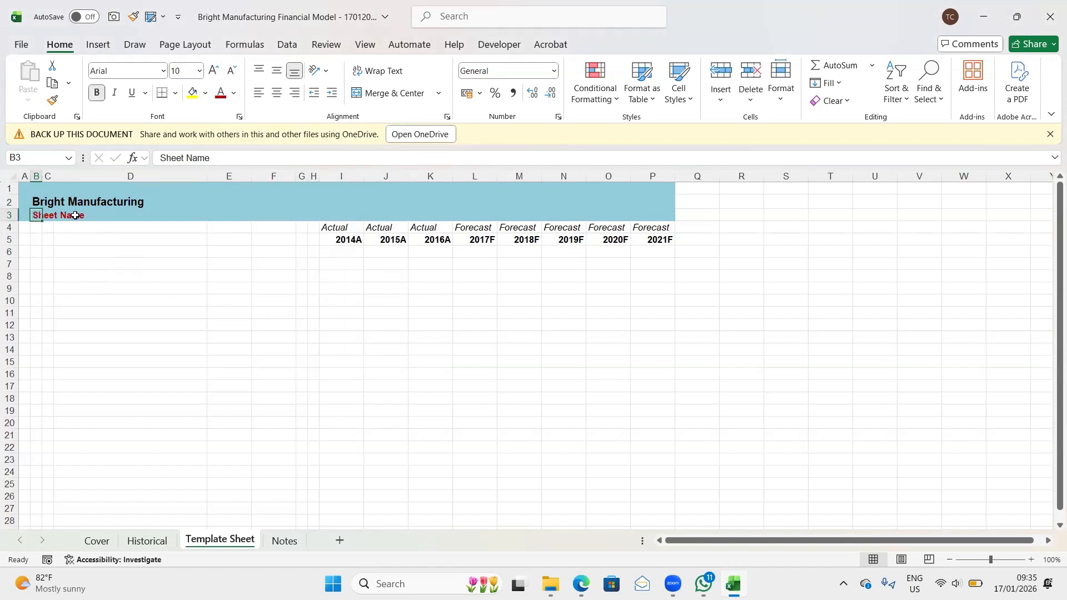
{"action": "left_click", "coordinate": [37, 201]}
{"action": "left_click_drag", "start_coordinate": [113, 211], "coordinate": [200, 293]}
{"action": "left_click", "coordinate": [172, 276]}
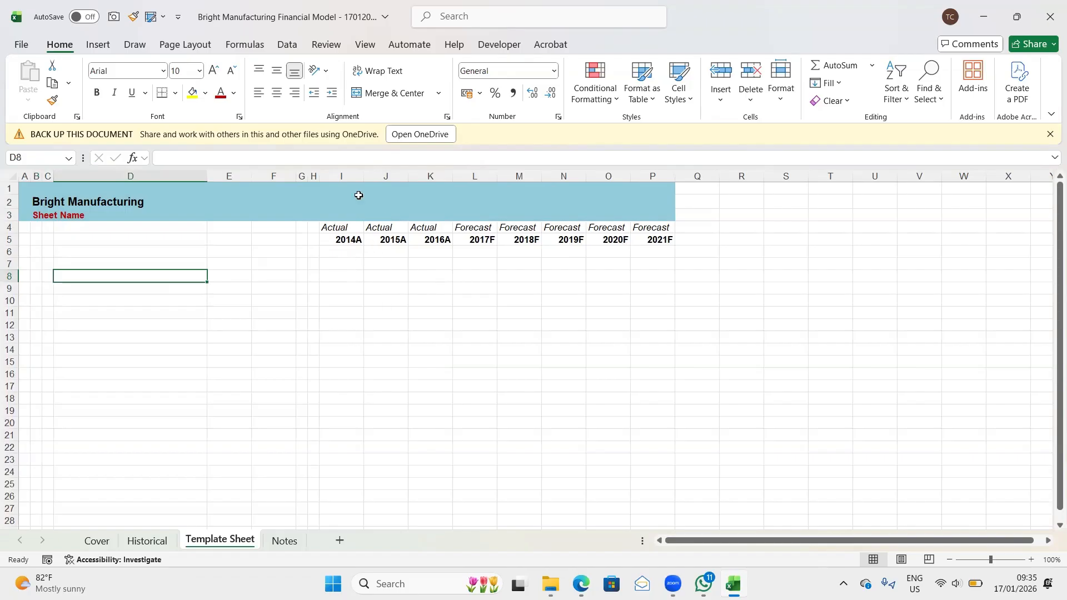
- Enter BS Check: OK in cell I1 of the banner
{"action": "left_click", "coordinate": [327, 190]}
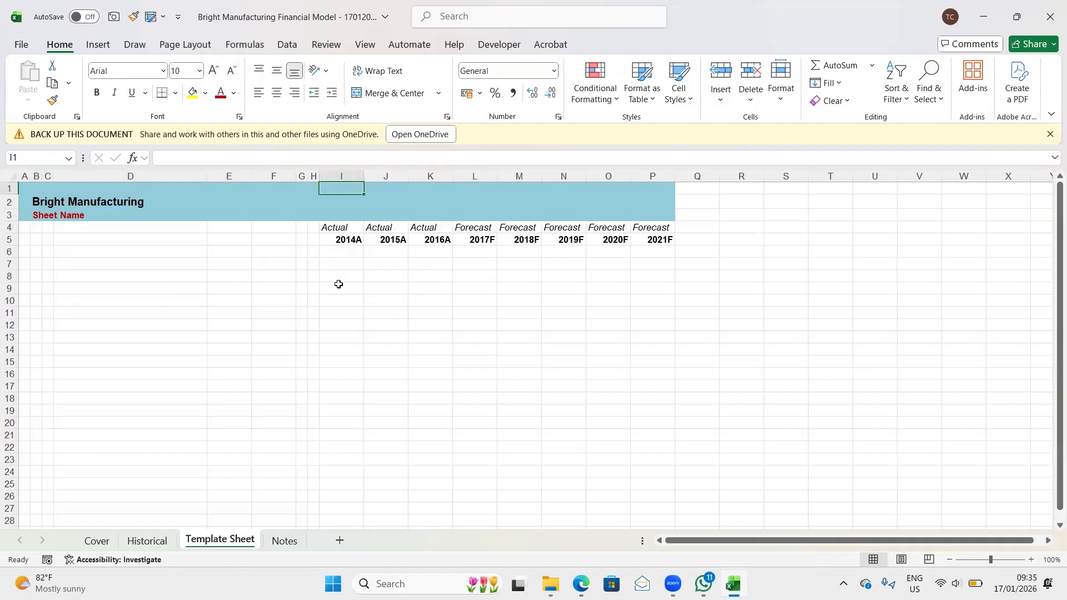
{"action": "type", "text": "BS"}
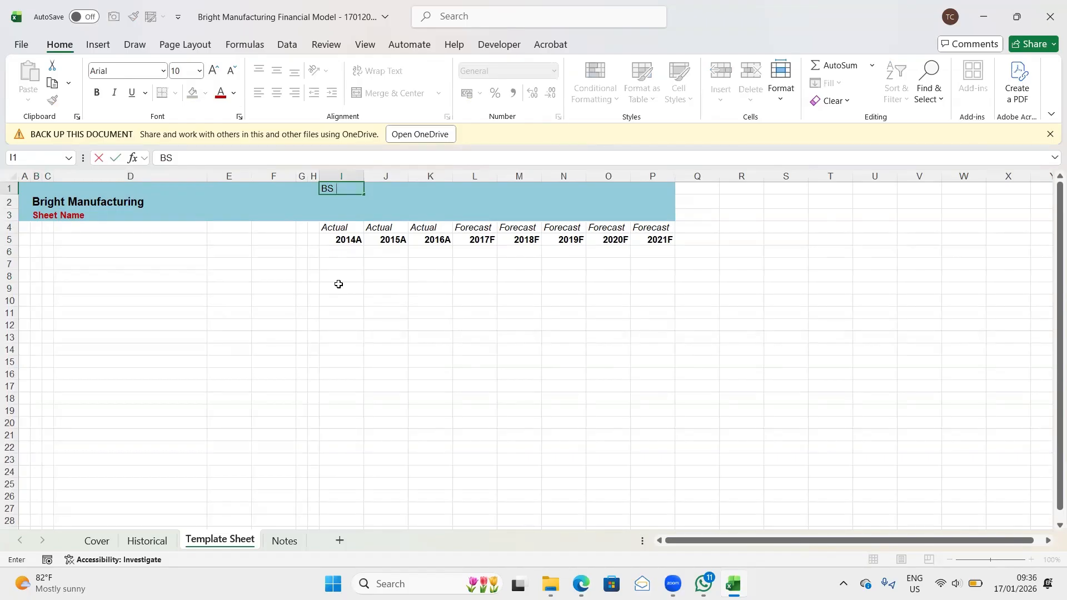
{"action": "type", "text": " Check: OK"}
{"action": "key", "text": "Return"}
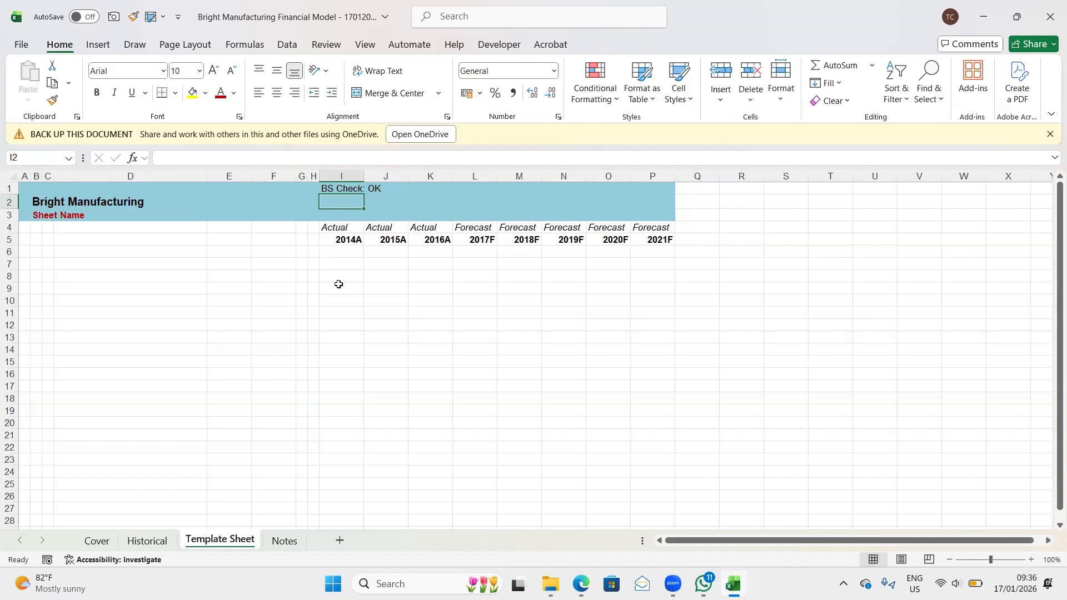
- Enter Scenario: Base Case in cell I2 under the balance sheet check
{"action": "type", "text": "Li"}
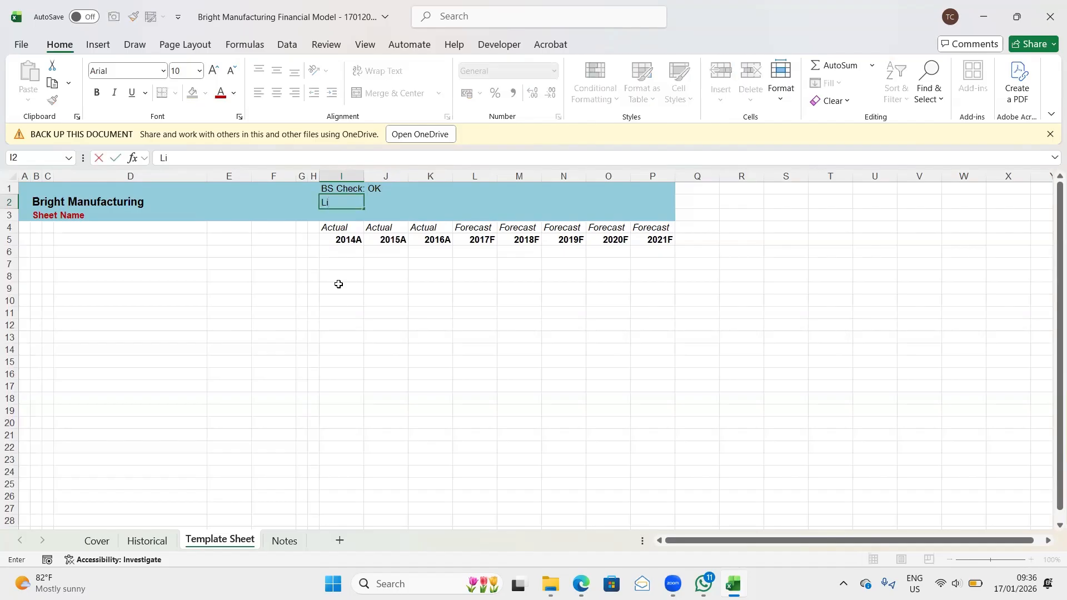
{"action": "type", "text": "ve"}
{"action": "key", "text": "BackSpace"}
{"action": "key", "text": "BackSpace"}
{"action": "key", "text": "BackSpace"}
{"action": "key", "text": "BackSpace"}
{"action": "type", "text": "Scenario: Base"}
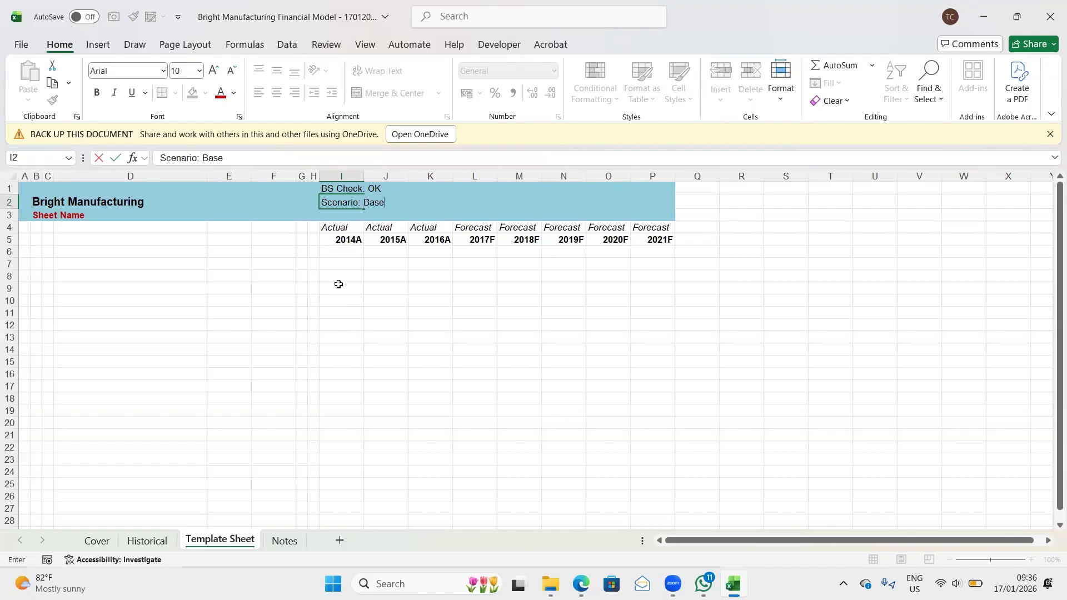
{"action": "type", "text": " Case"}
{"action": "key", "text": "Return"}
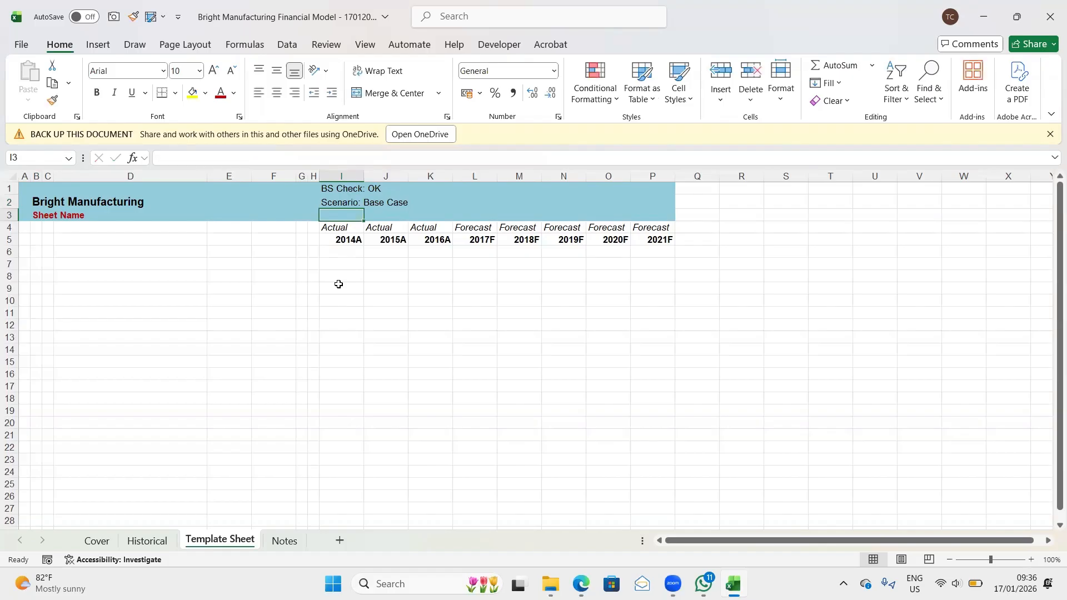
- Enter To Comple as a heading in B20 of the Cover sheet, below the cover block
{"action": "left_click", "coordinate": [328, 189]}
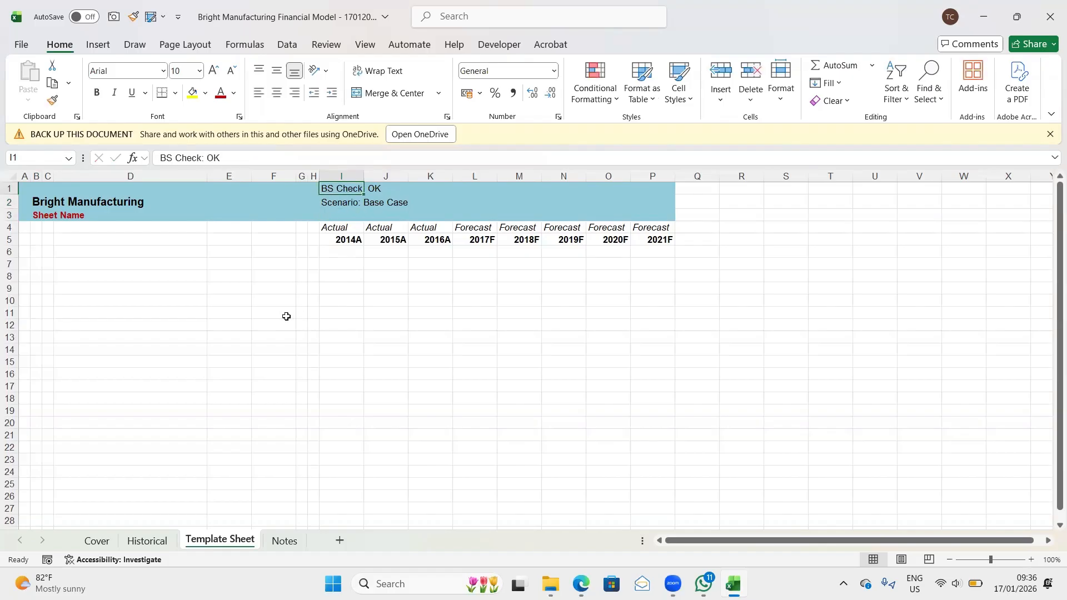
{"action": "left_click", "coordinate": [101, 543]}
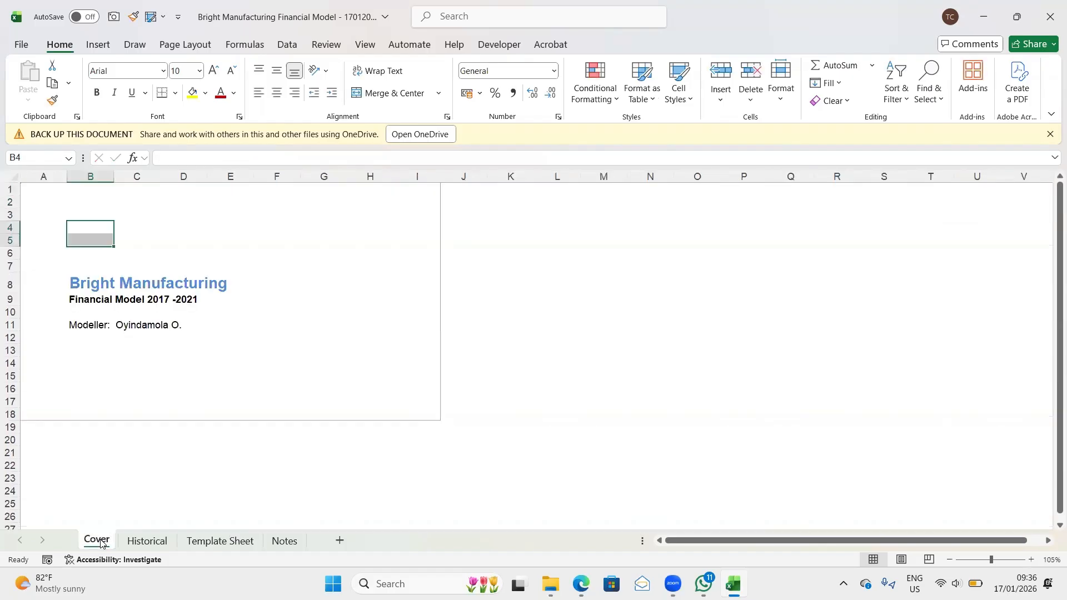
{"action": "left_click", "coordinate": [88, 439]}
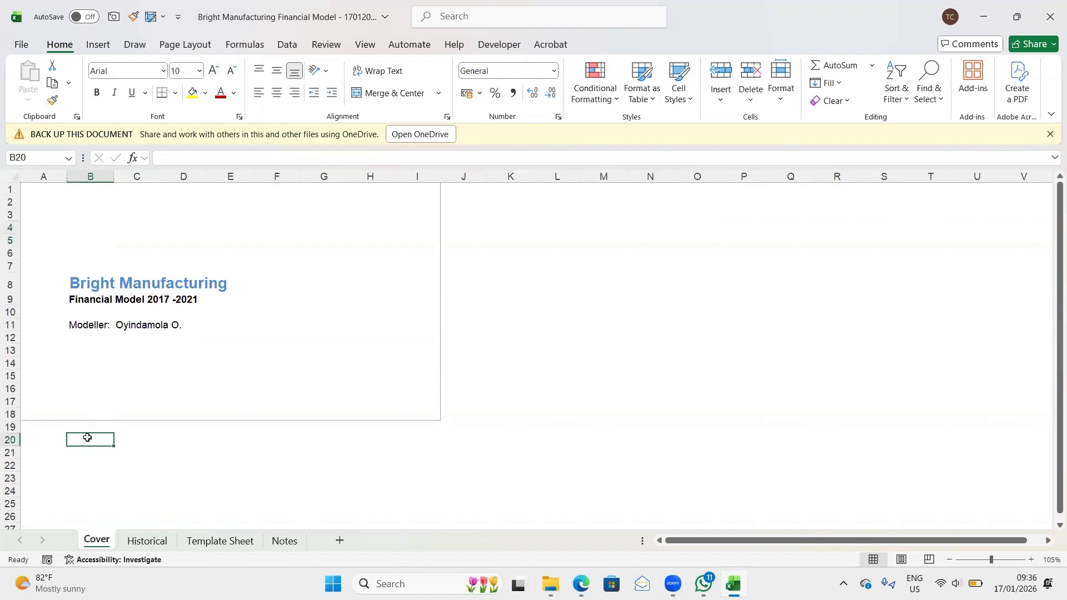
{"action": "type", "text": "WIP"}
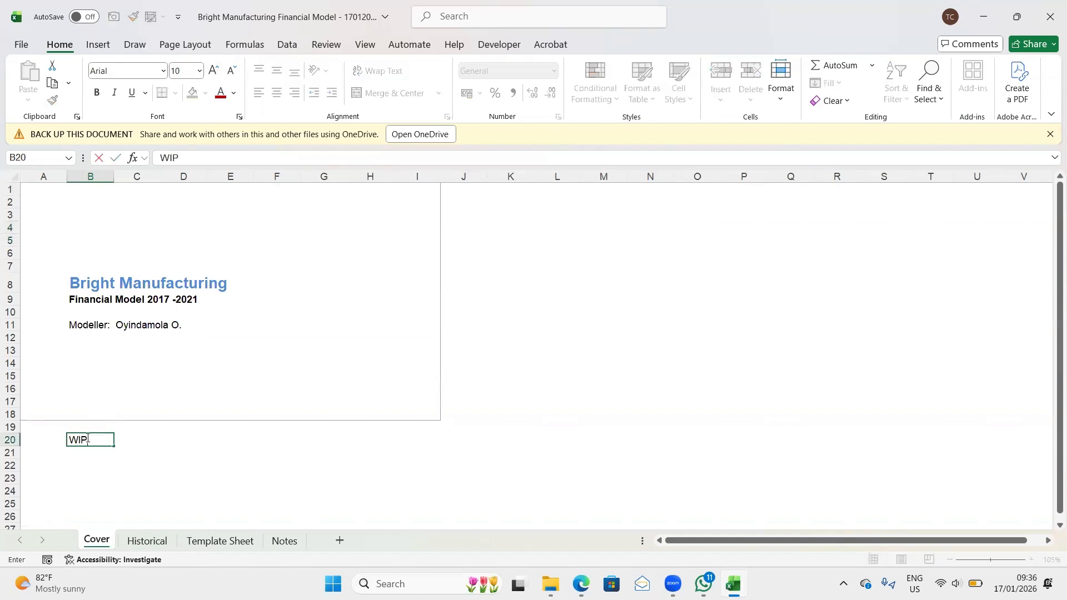
{"action": "key", "text": "BackSpace"}
{"action": "key", "text": "BackSpace"}
{"action": "key", "text": "BackSpace"}
{"action": "type", "text": "To Comple"}
{"action": "key", "text": "Return"}
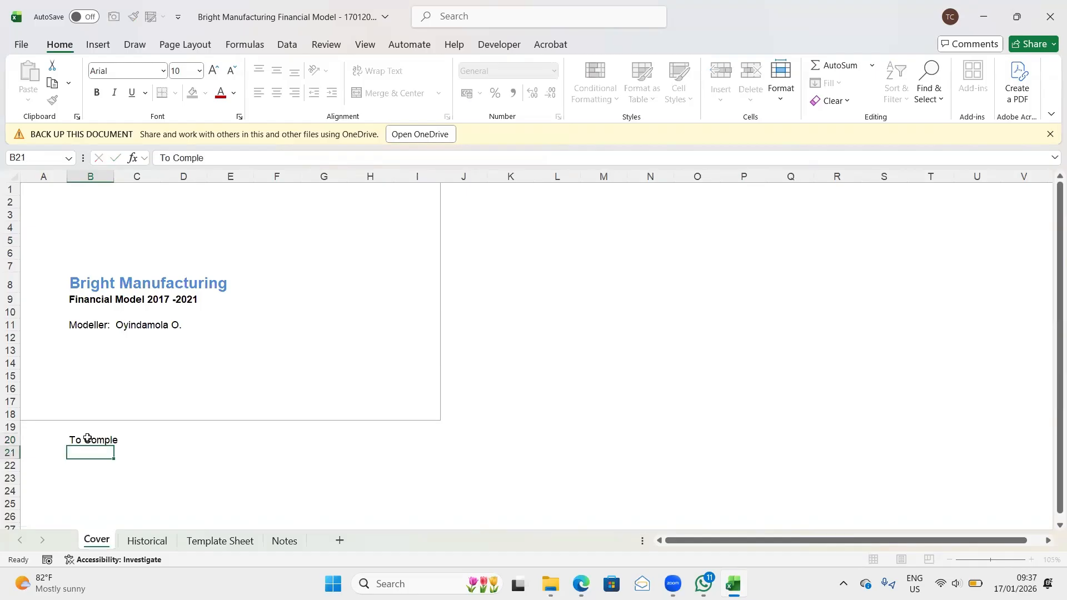
- Make the To Comple heading in B20 bold
{"action": "left_click", "coordinate": [87, 437]}
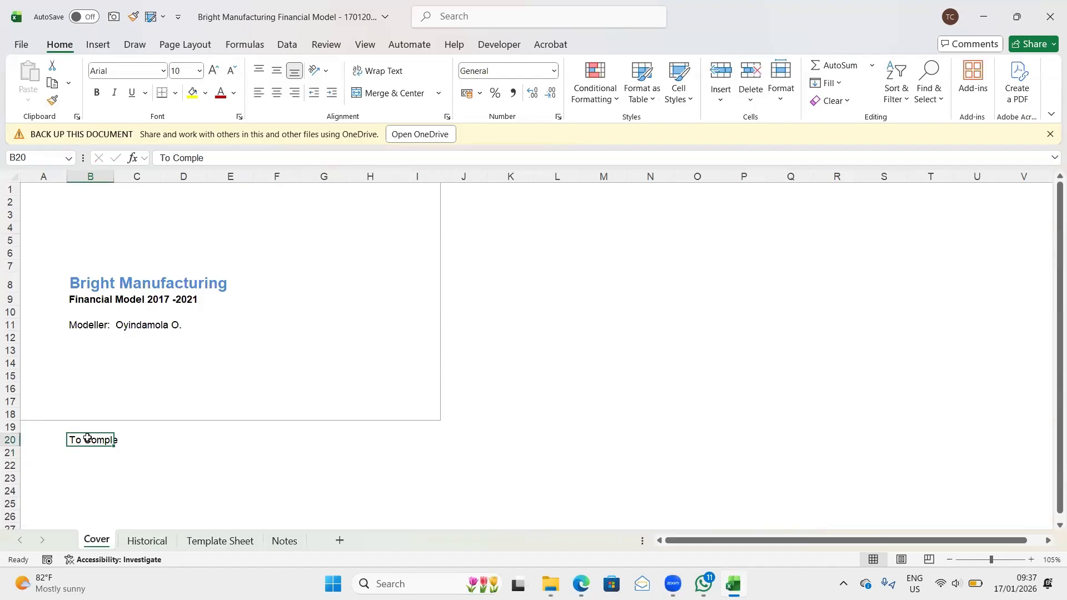
{"action": "key", "text": "ctrl+b"}
{"action": "key", "text": "Return"}
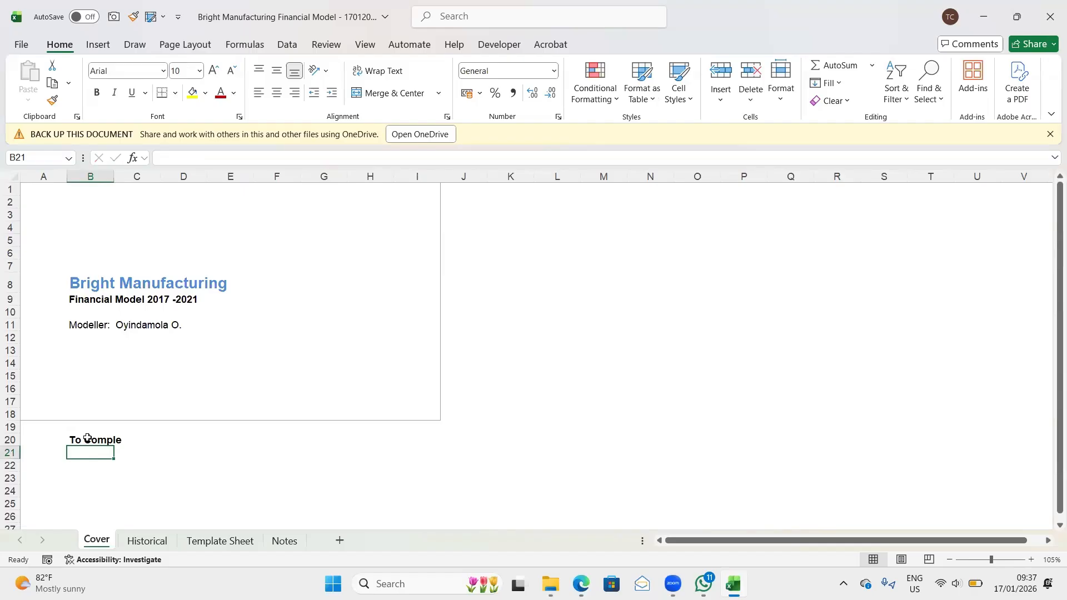
- List BS Check in B21 and Scenarios in B22 below the To Comple heading
{"action": "type", "text": "BS "}
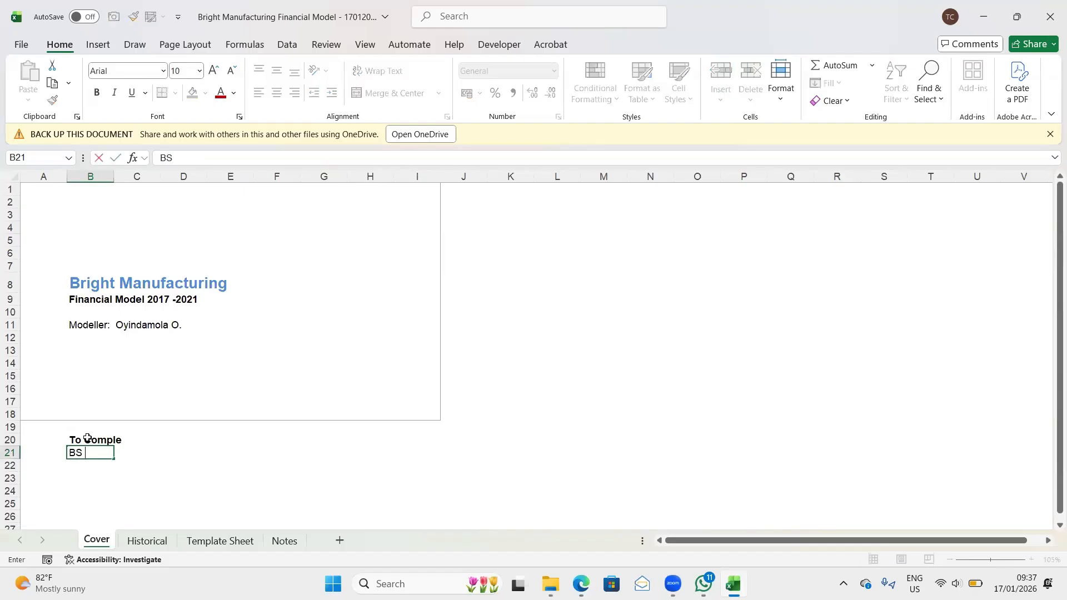
{"action": "type", "text": "Check"}
{"action": "key", "text": "Return"}
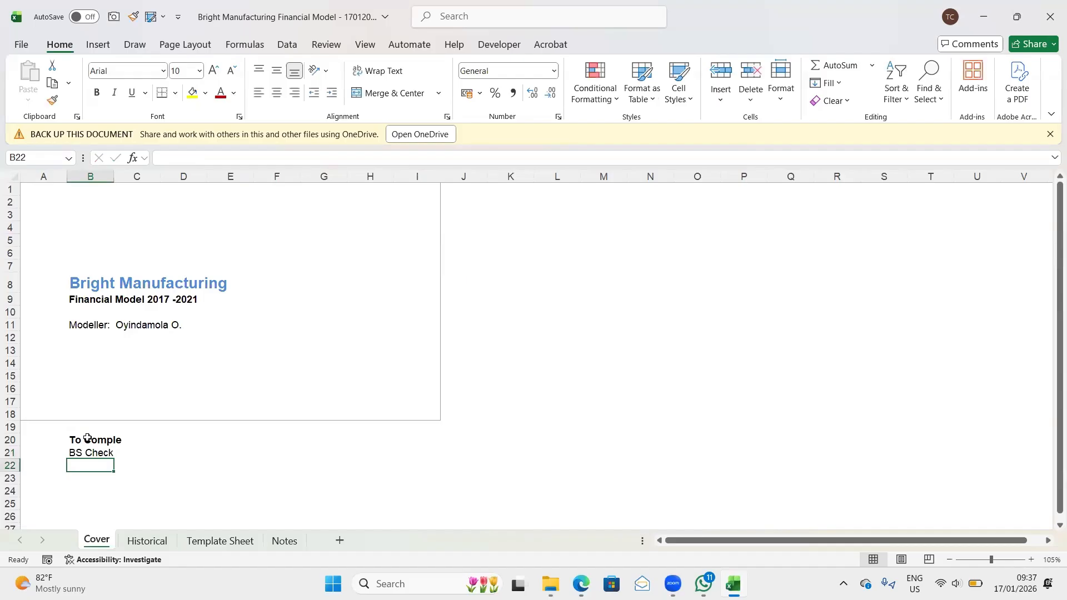
{"action": "type", "text": "Scenaru"}
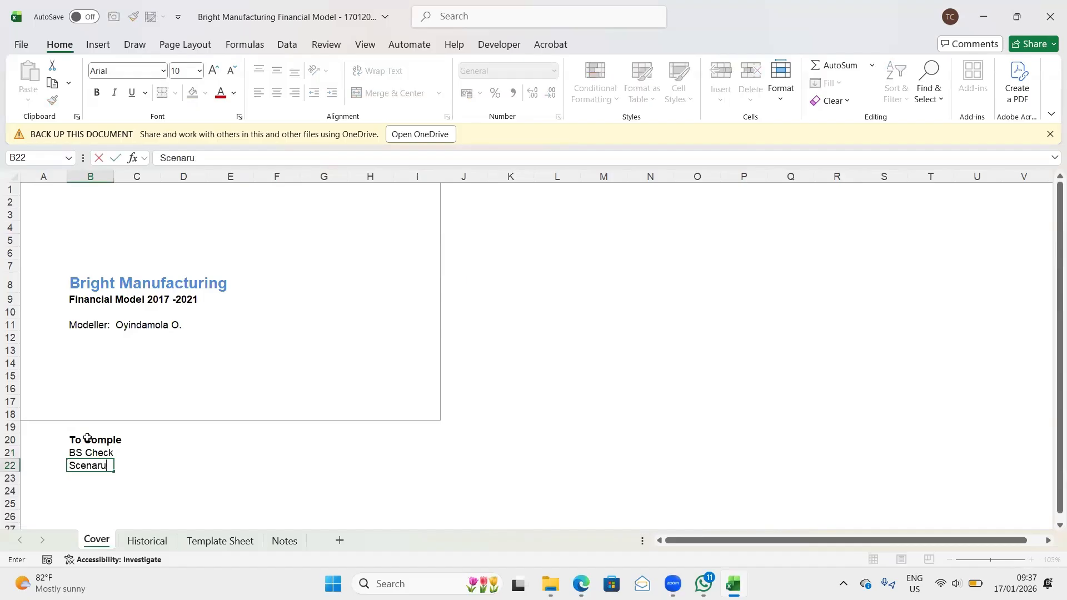
{"action": "key", "text": "BackSpace"}
{"action": "type", "text": "ios"}
{"action": "key", "text": "Return"}
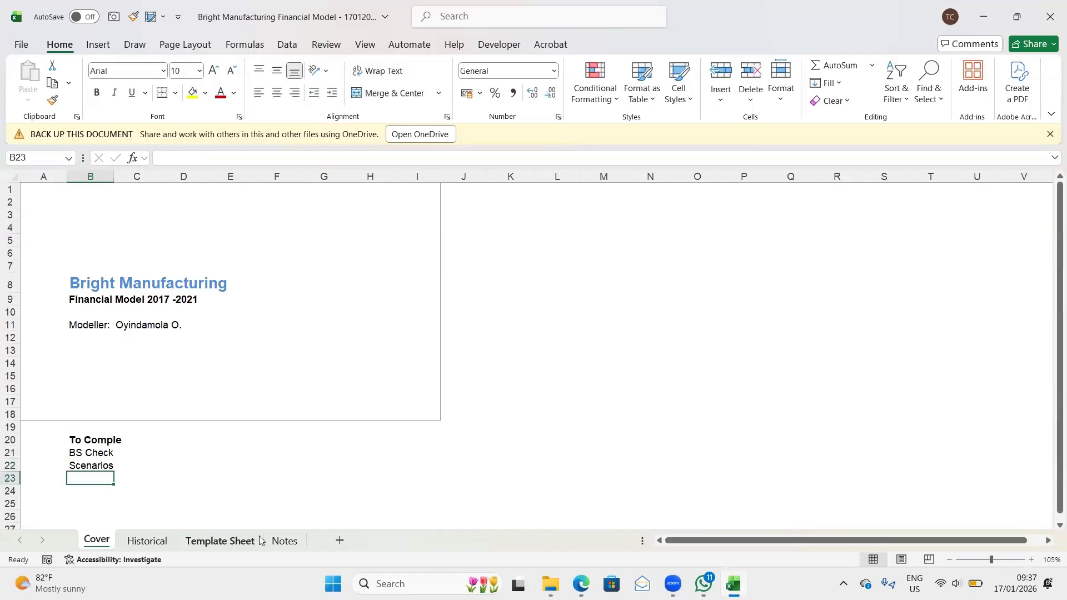
- Return to the Template Sheet and open the fill color choices for the label block I1:J2
{"action": "left_click", "coordinate": [233, 542]}
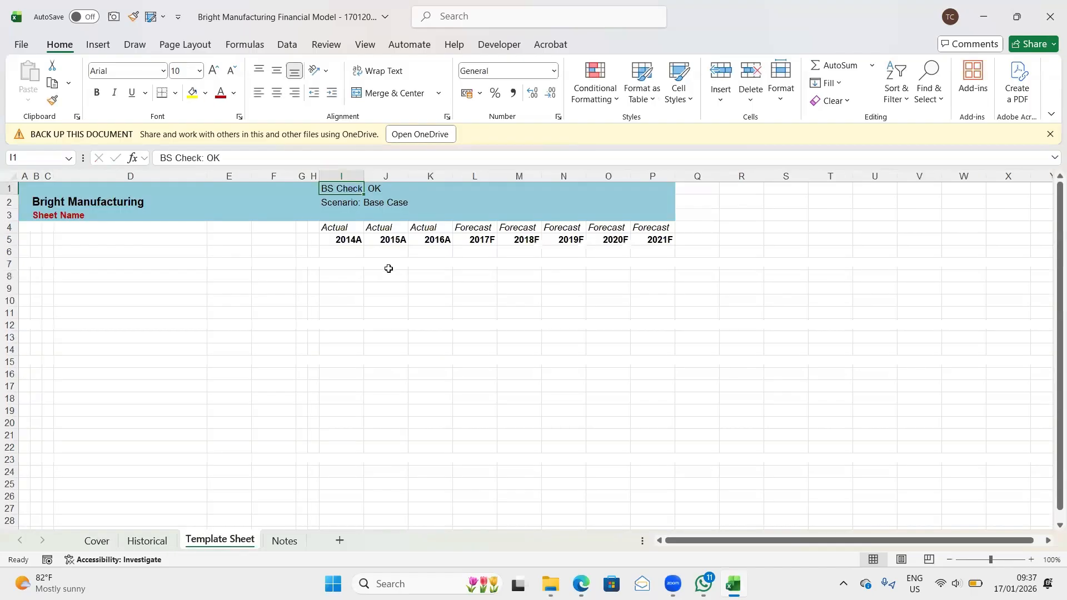
{"action": "left_click", "coordinate": [334, 204]}
{"action": "left_click", "coordinate": [330, 189]}
{"action": "key", "text": "shift+Right"}
{"action": "key", "text": "shift+Down"}
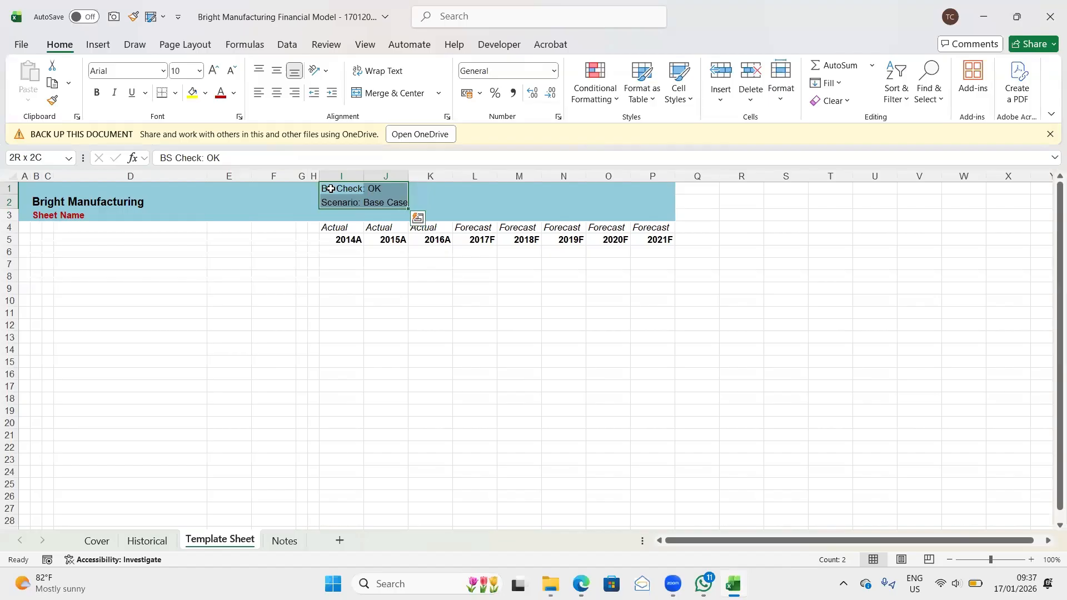
{"action": "left_click", "coordinate": [330, 189]}
{"action": "key", "text": "shift+Right"}
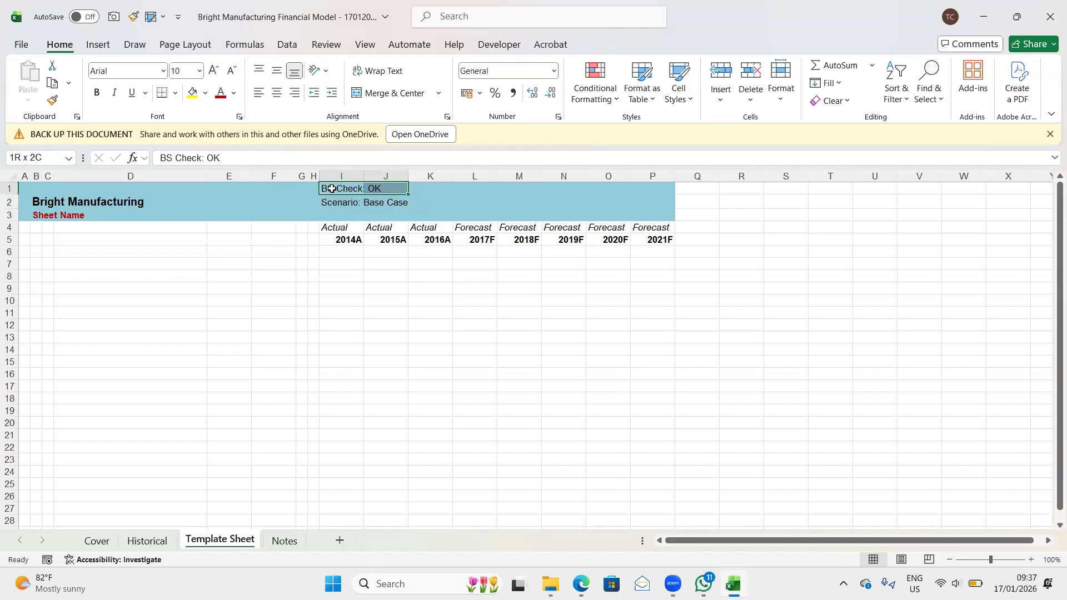
{"action": "key", "text": "shift+Down"}
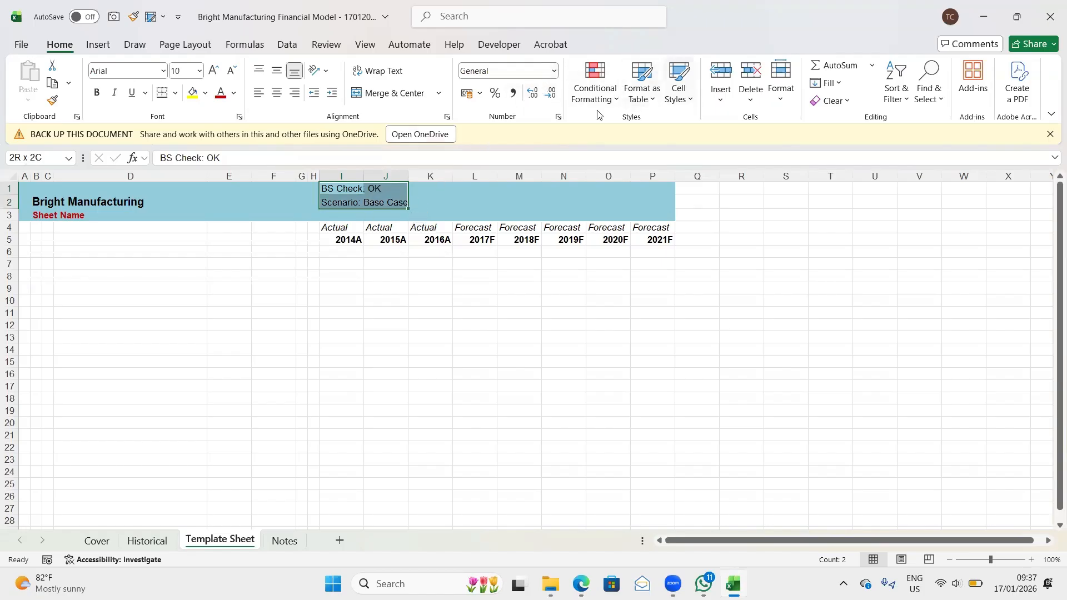
{"action": "left_click", "coordinate": [206, 98]}
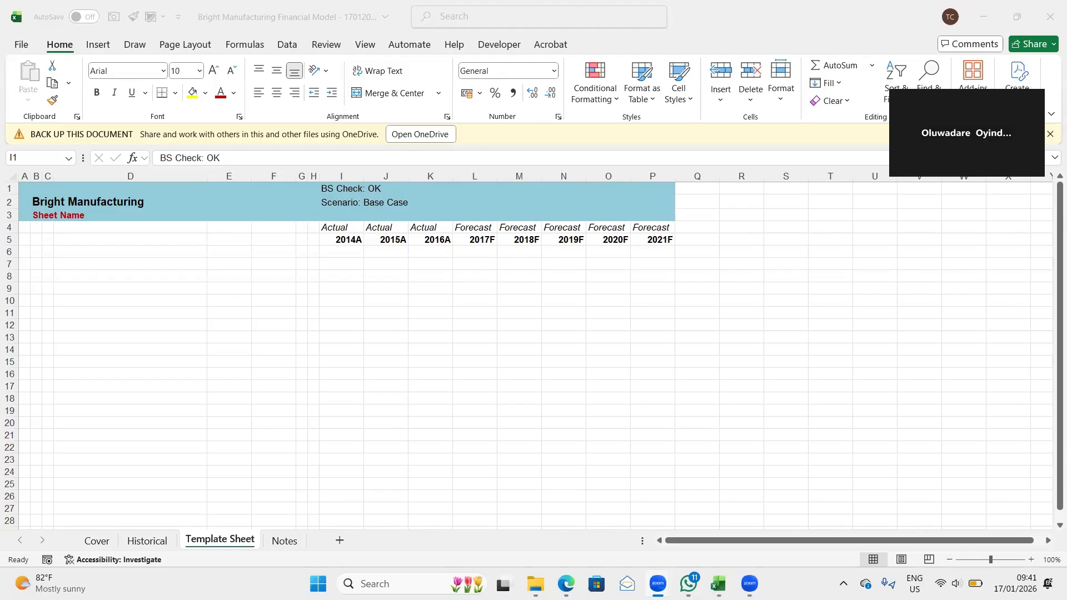
- Italicize the BS Check and Scenario labels in I1:I2, leaving them without bold
{"action": "left_click", "coordinate": [329, 187]}
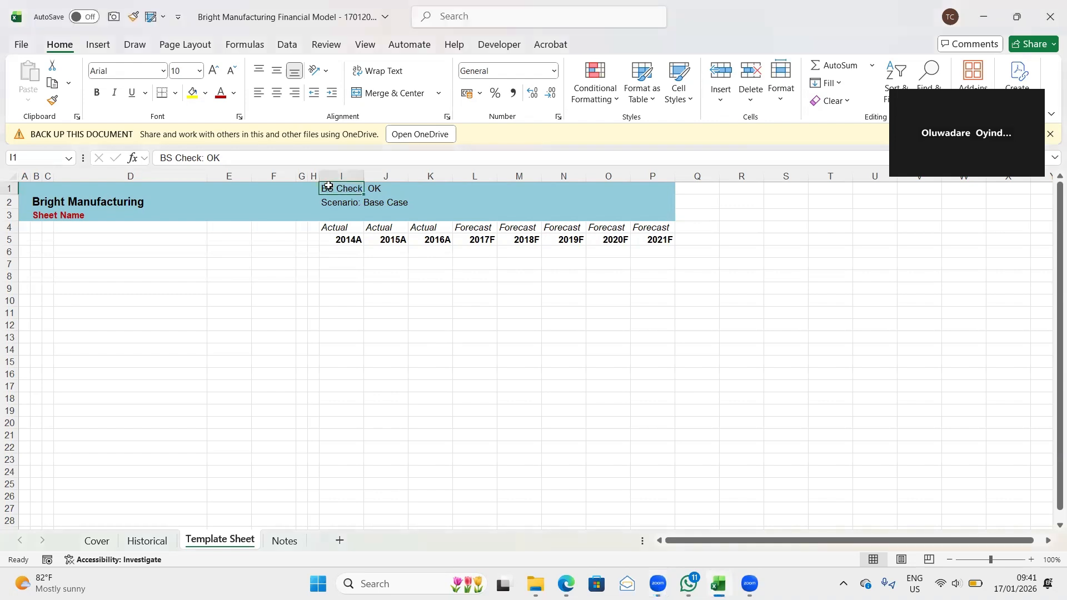
{"action": "key", "text": "shift+Down"}
{"action": "key", "text": "Right"}
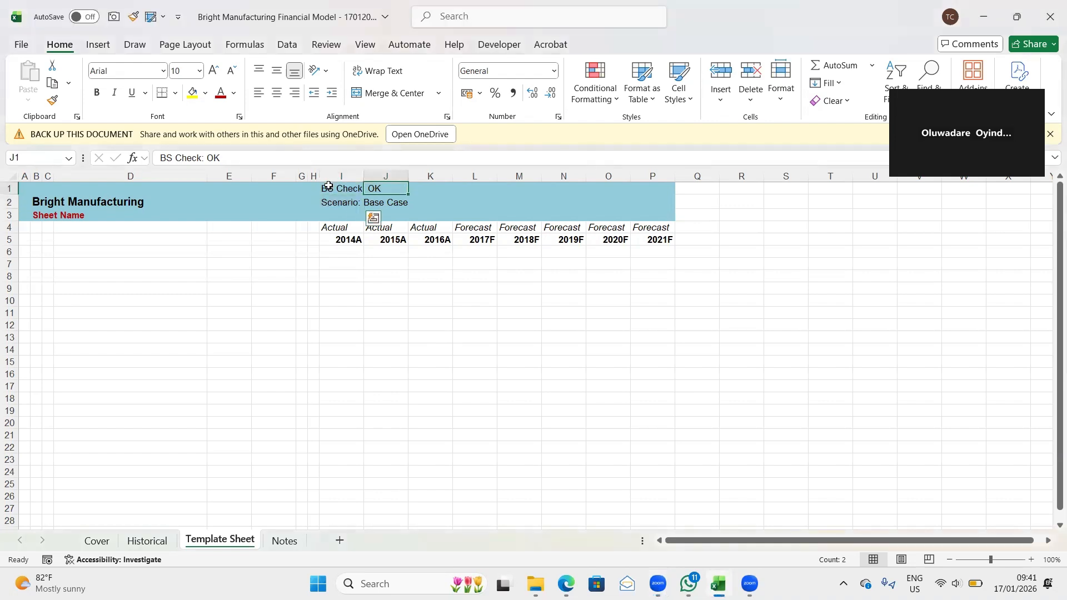
{"action": "key", "text": "Left"}
{"action": "key", "text": "shift+Down"}
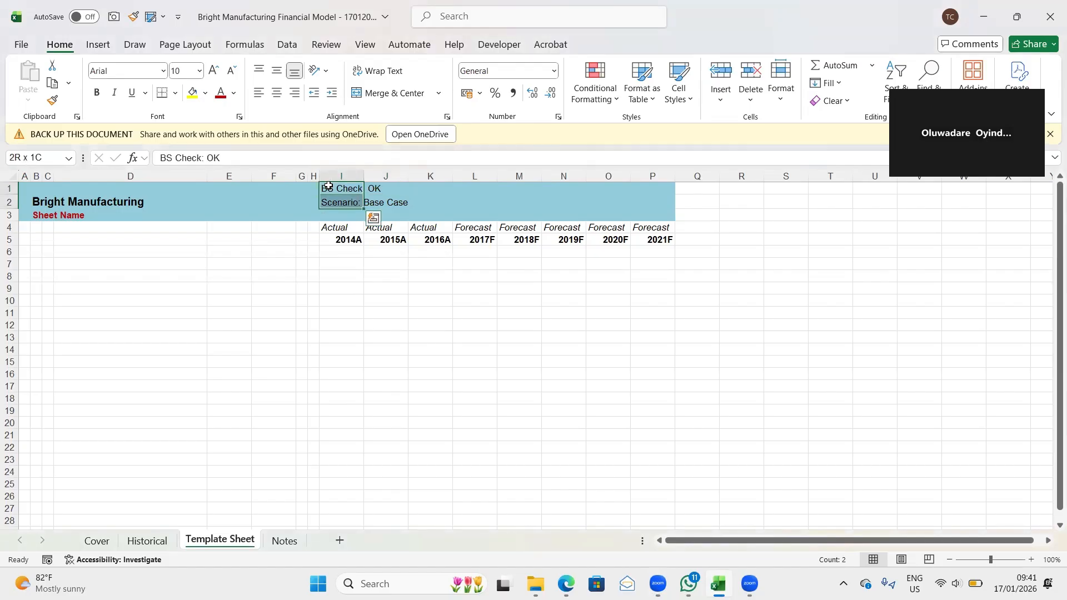
{"action": "key", "text": "ctrl+b"}
{"action": "key", "text": "ctrl+b"}
{"action": "key", "text": "ctrl+i"}
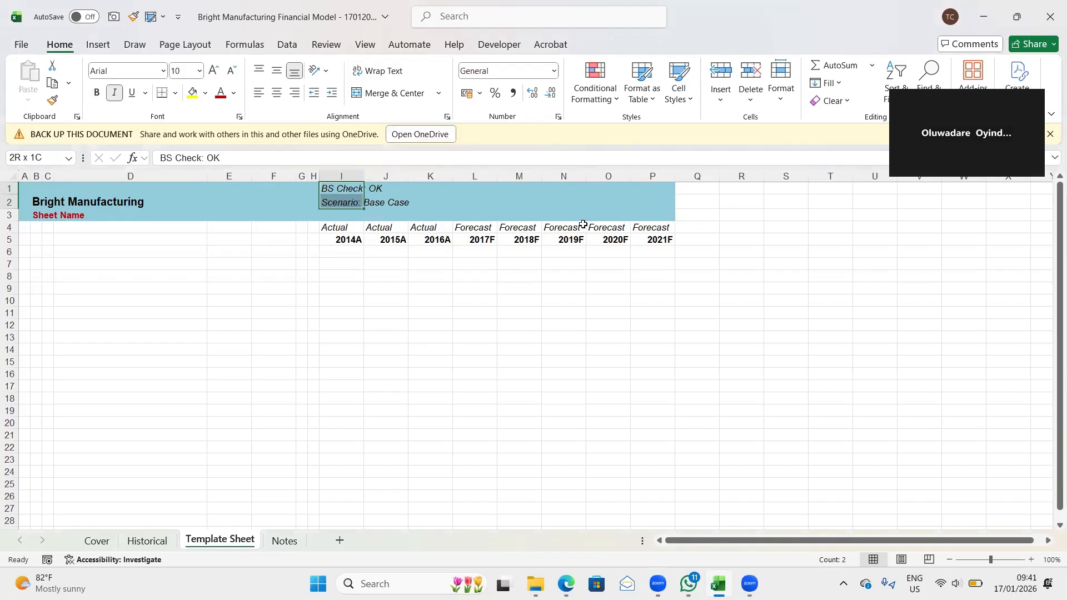
- Add an outline border around the BS Check and Scenario block I1:J2
{"action": "key", "text": "shift+Right"}
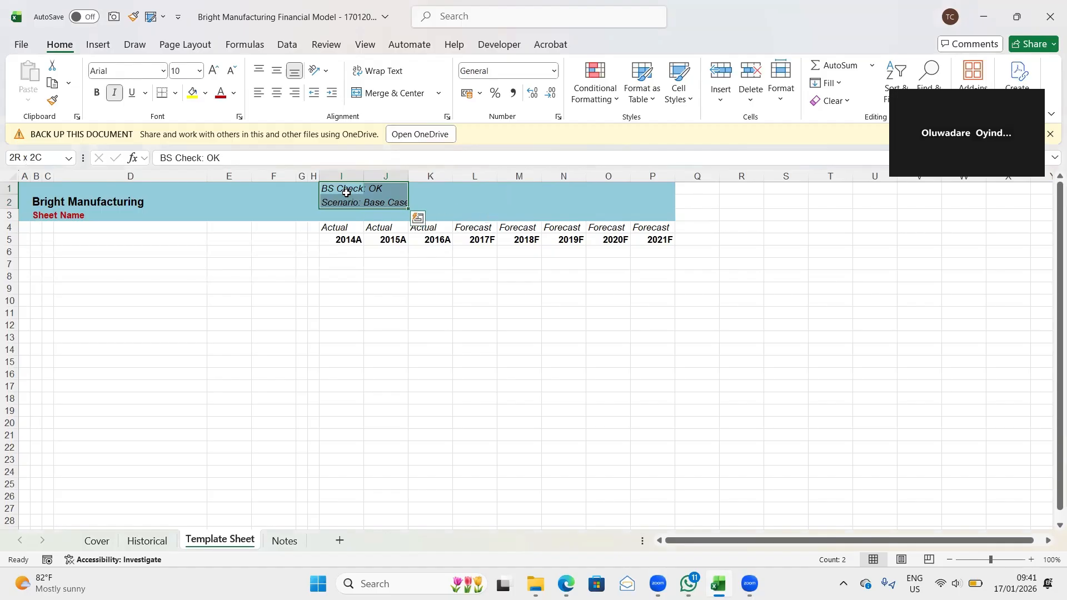
{"action": "left_click", "coordinate": [367, 263]}
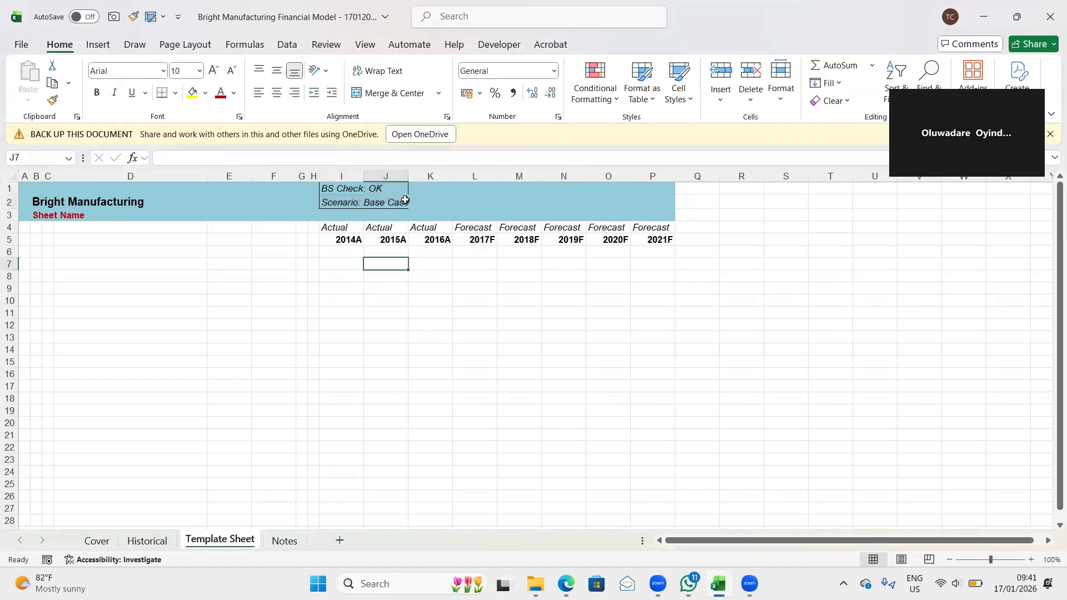
{"action": "left_click", "coordinate": [341, 199]}
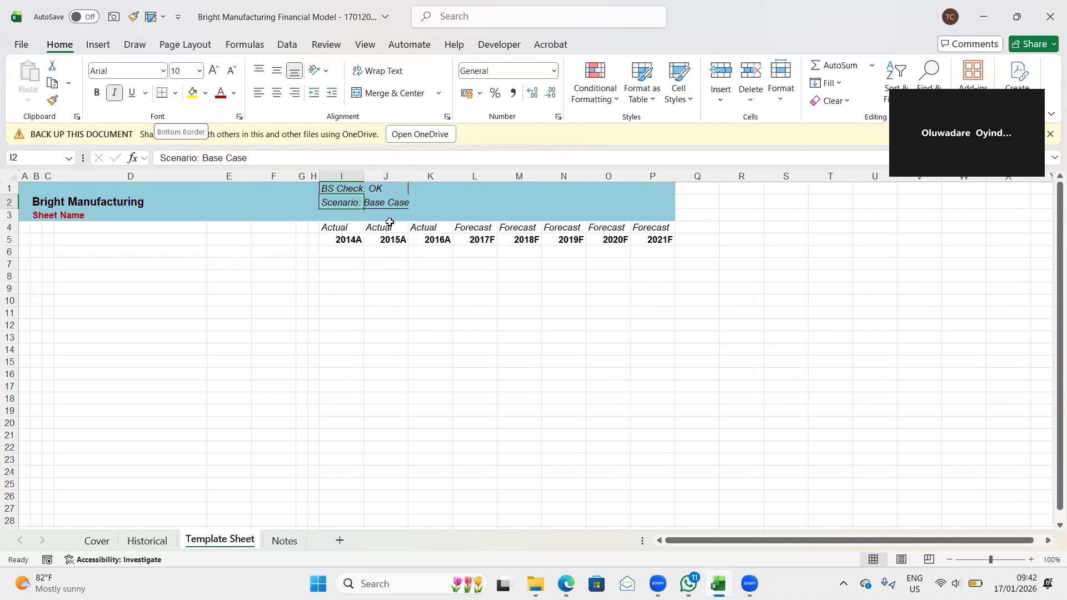
{"action": "left_click", "coordinate": [338, 191]}
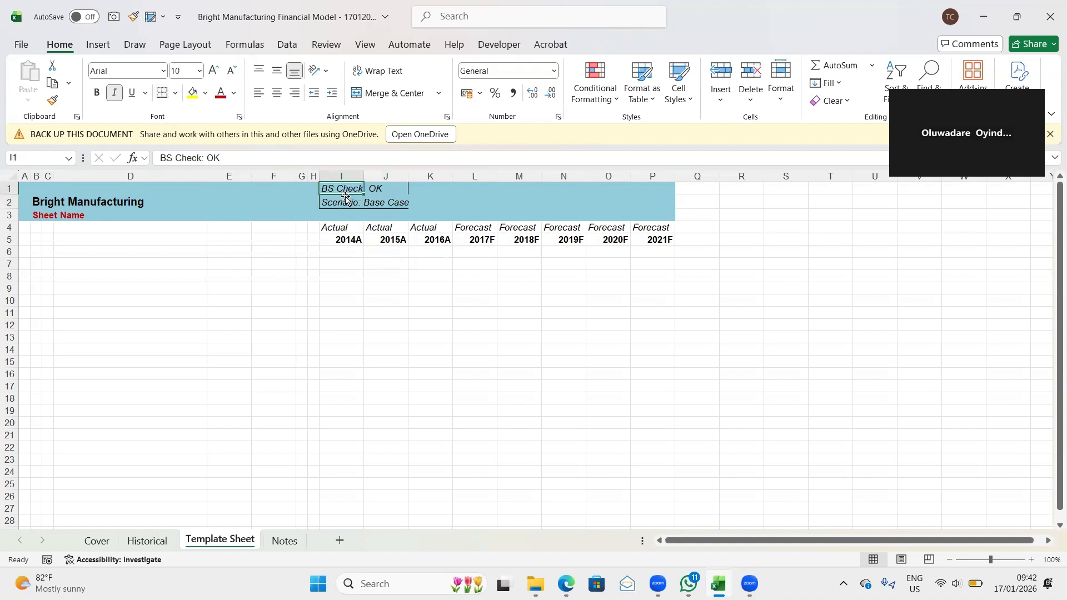
- Fill the label block I1:J2 with a light blue theme color and narrow column J slightly
{"action": "left_click_drag", "start_coordinate": [332, 209], "coordinate": [380, 204]}
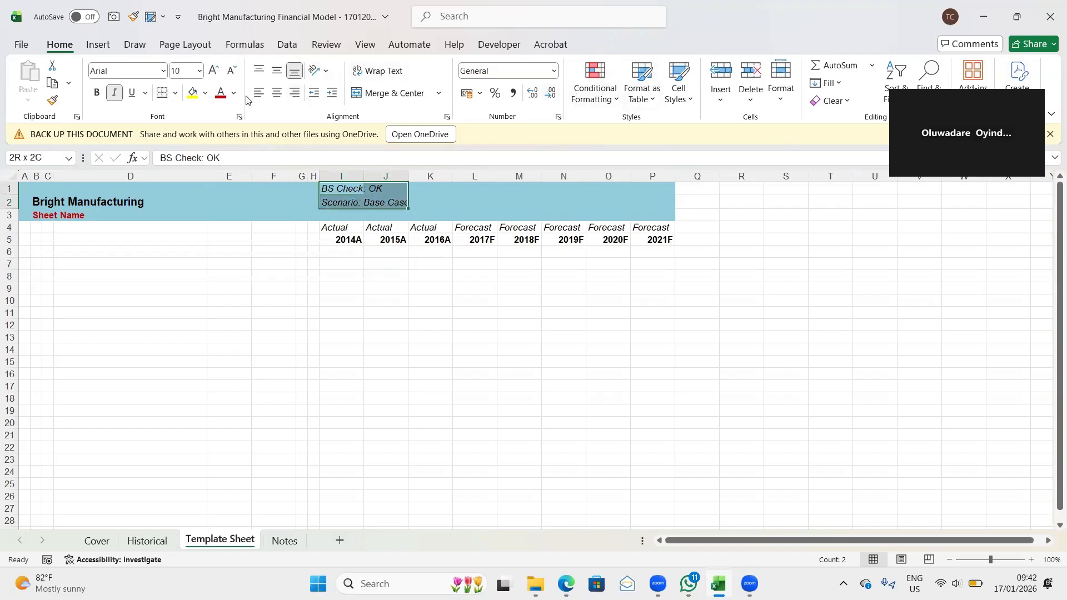
{"action": "left_click", "coordinate": [206, 95]}
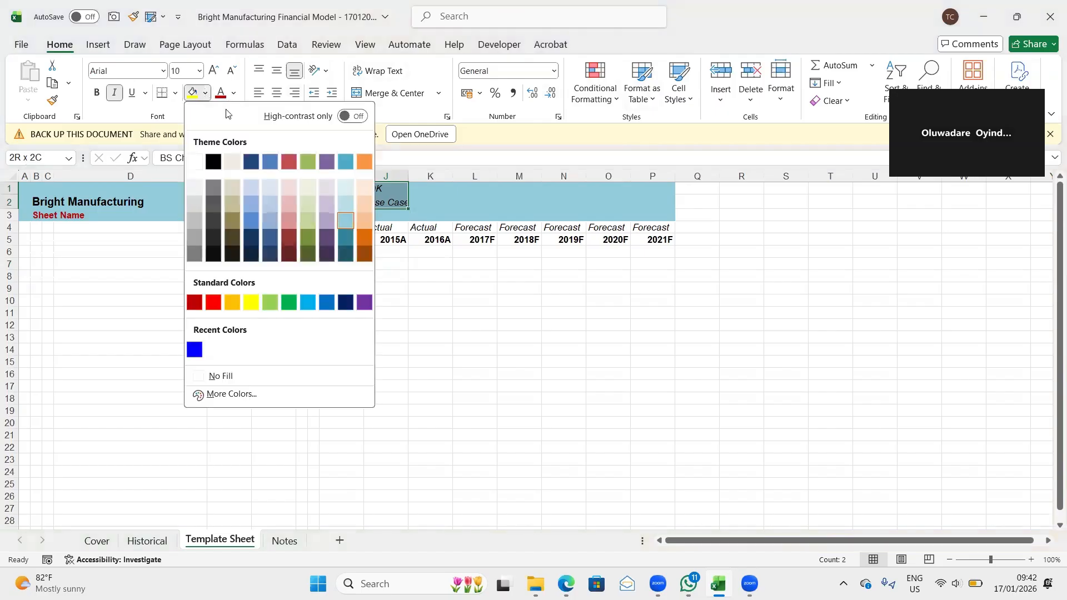
{"action": "left_click", "coordinate": [267, 202]}
{"action": "left_click", "coordinate": [416, 304]}
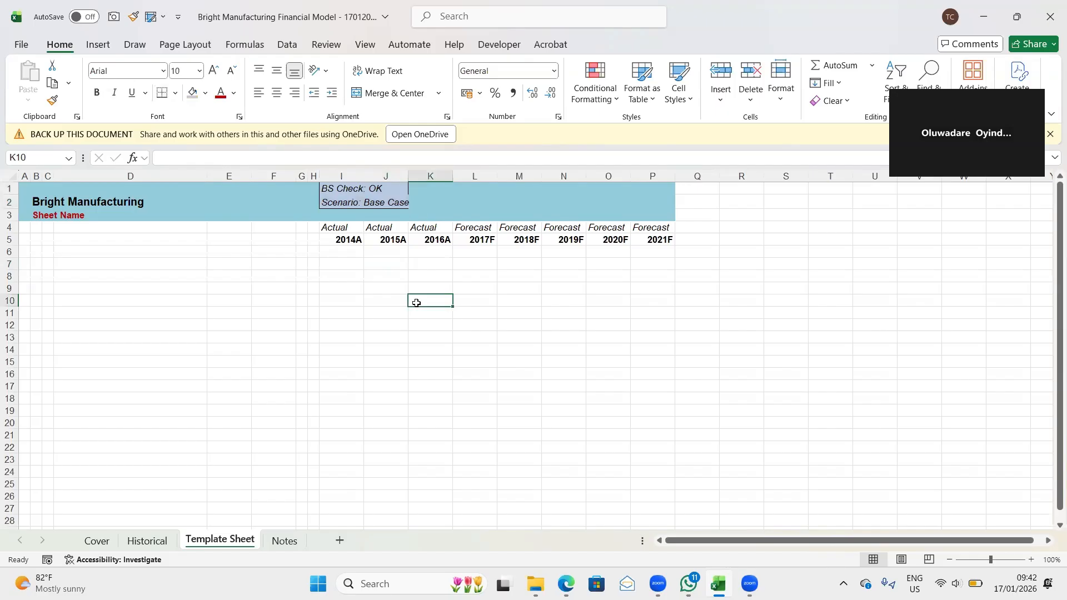
{"action": "left_click", "coordinate": [320, 326]}
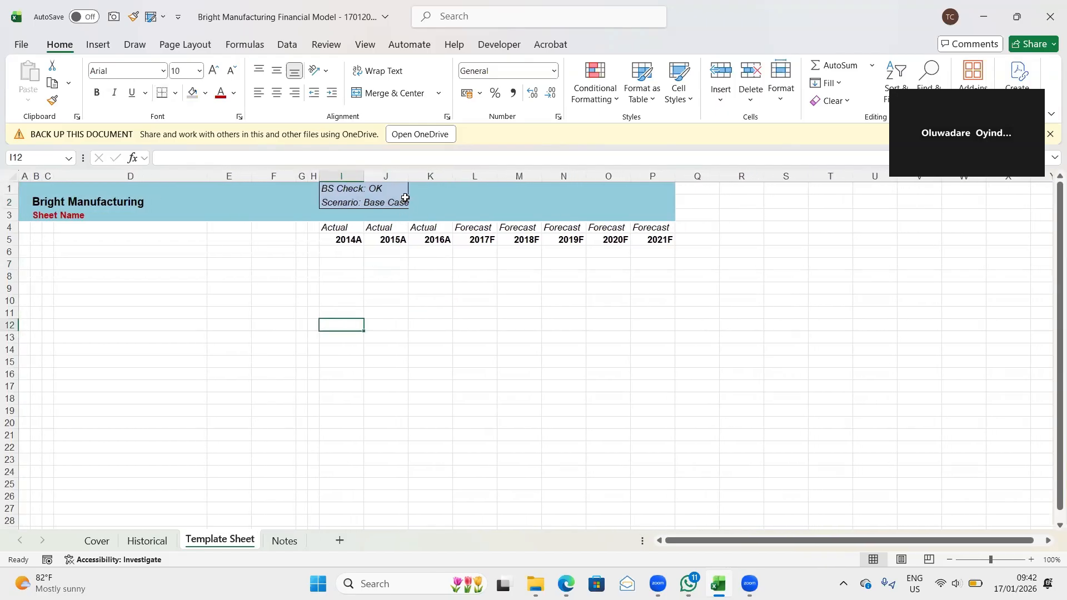
{"action": "left_click_drag", "start_coordinate": [409, 178], "coordinate": [398, 177]}
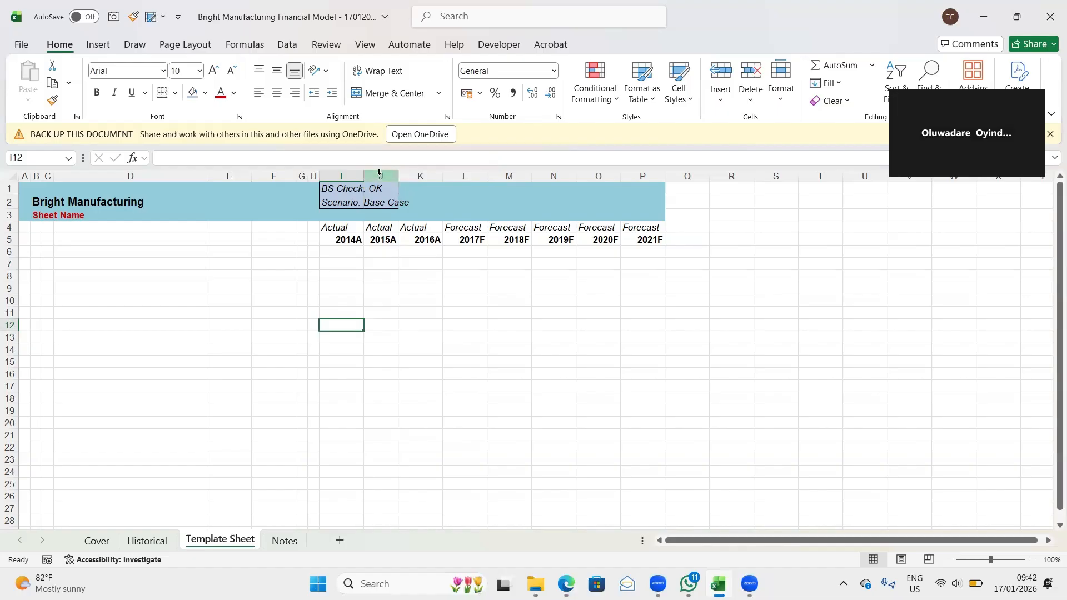
- Try the Scenario label in I2 without italics
{"action": "left_click", "coordinate": [337, 202]}
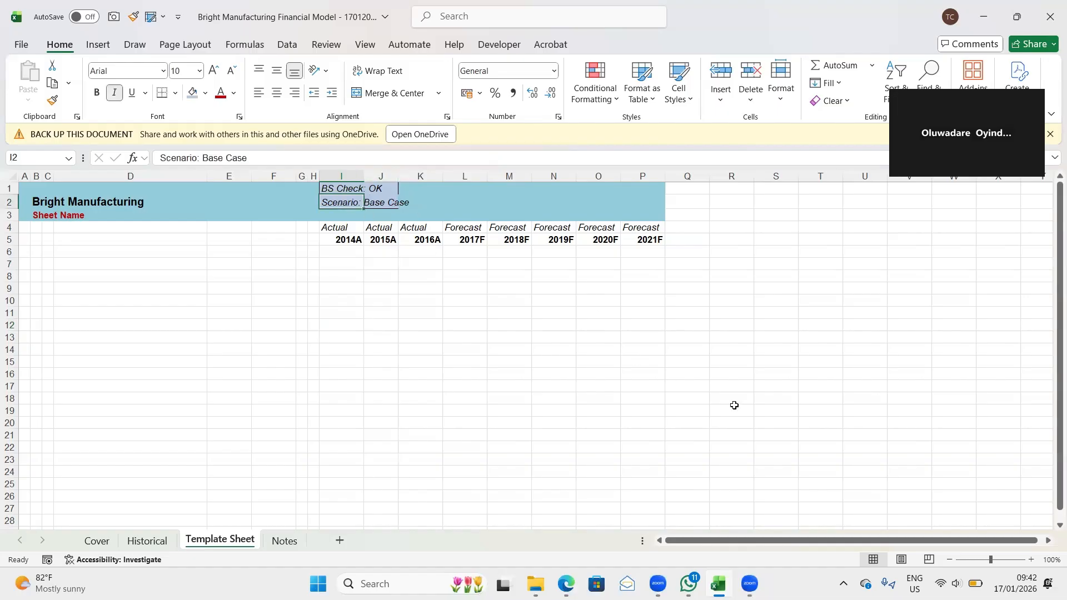
{"action": "key", "text": "ctrl+i"}
{"action": "key", "text": "ctrl+i"}
{"action": "key", "text": "ctrl+i"}
{"action": "key", "text": "ctrl+i"}
- Deselect the label cell and save the workbook
{"action": "left_click", "coordinate": [407, 340]}
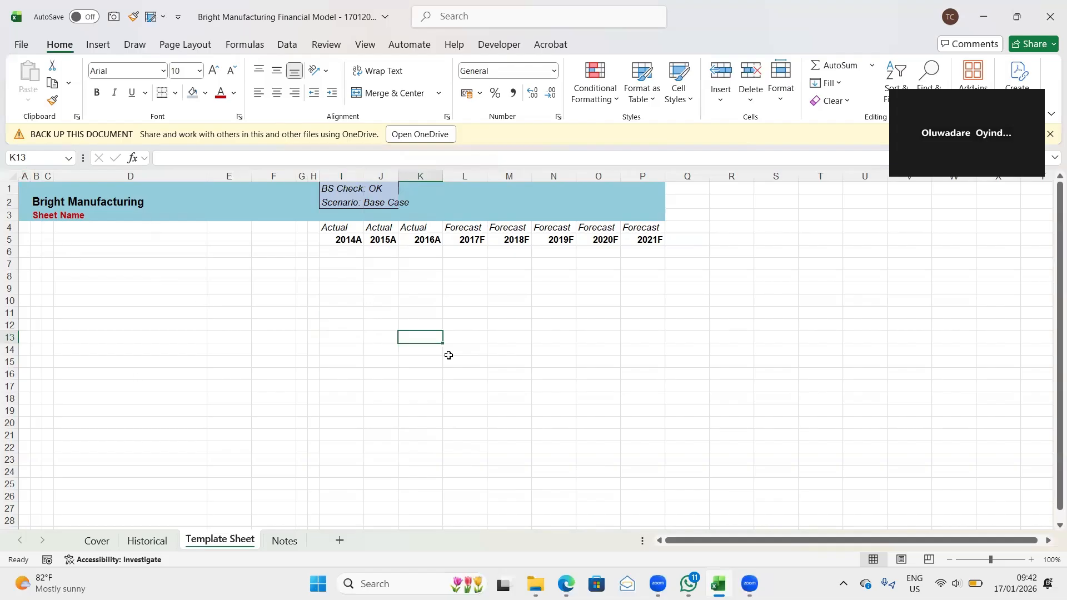
{"action": "key", "text": "ctrl+s"}
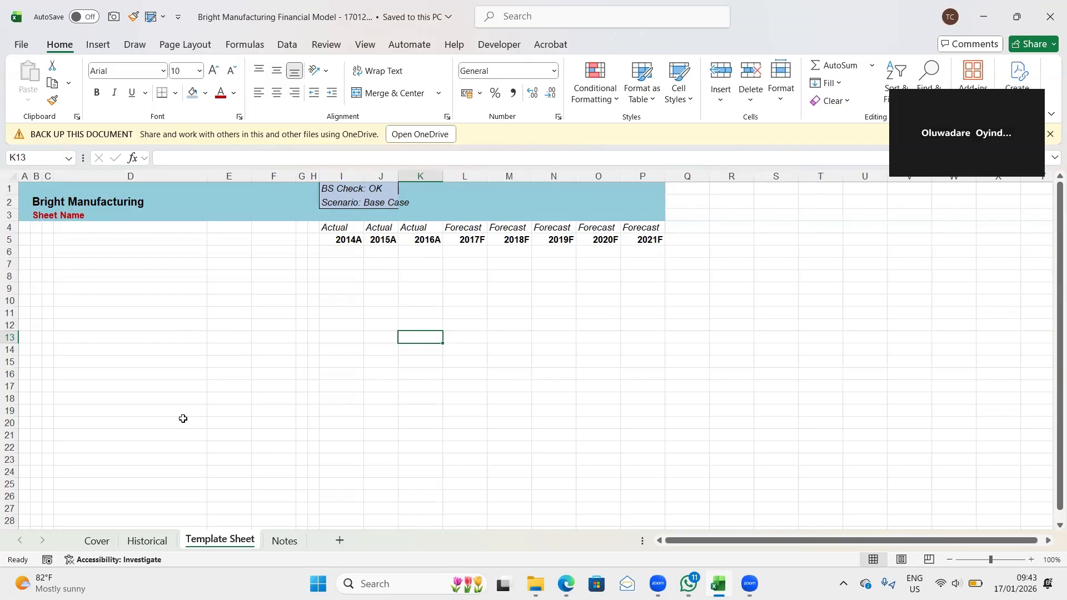
- Review the financial model sections on the Notes sheet, starting with the Front Section contents in B5
{"action": "left_click", "coordinate": [276, 541]}
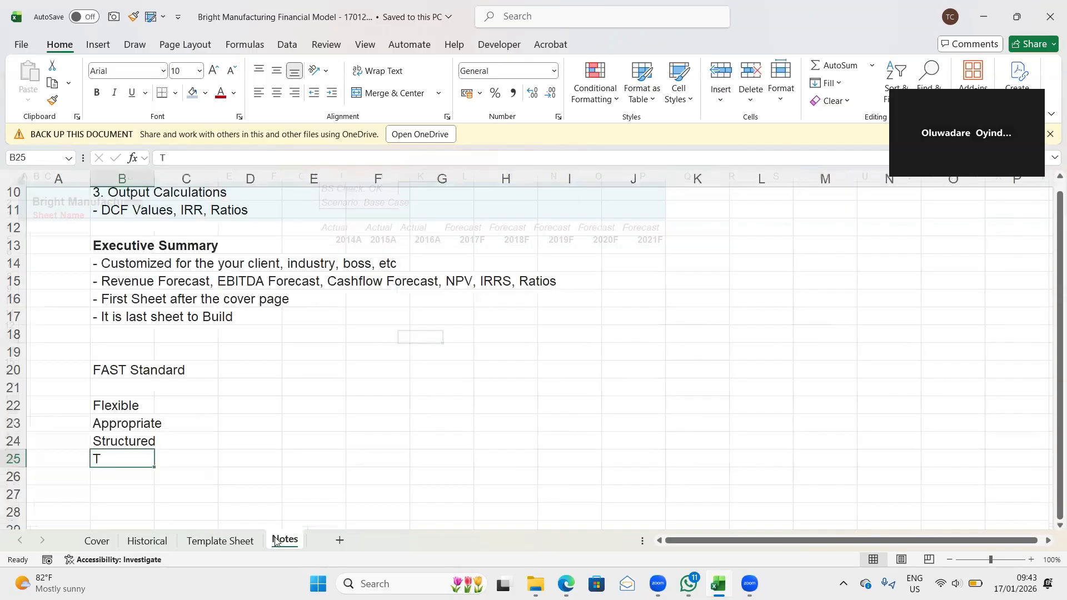
{"action": "scroll", "coordinate": [136, 329], "scroll_direction": "up", "scroll_amount": 3}
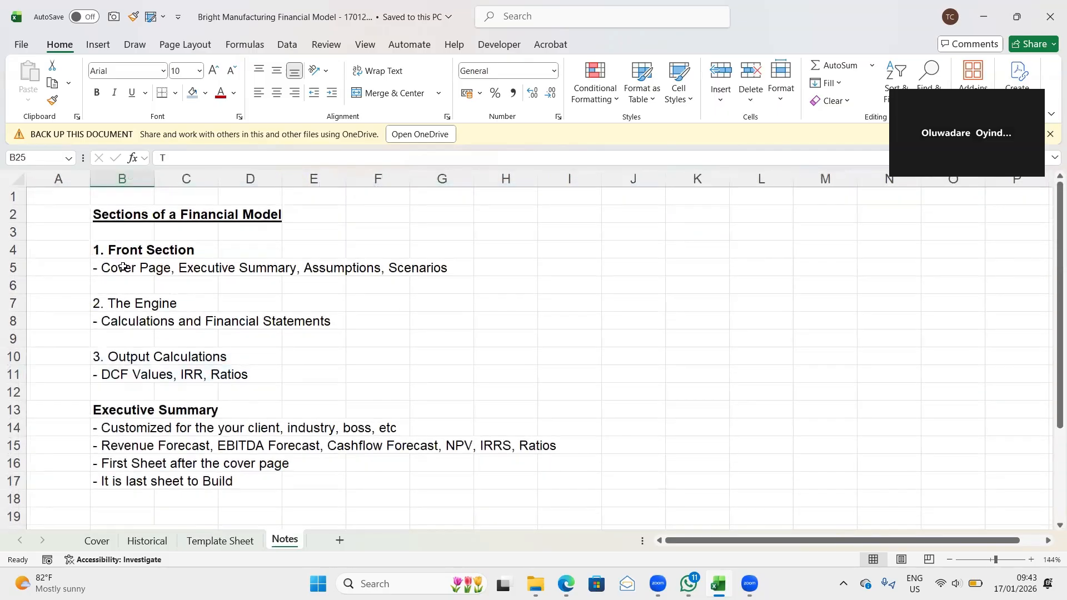
{"action": "left_click", "coordinate": [124, 267]}
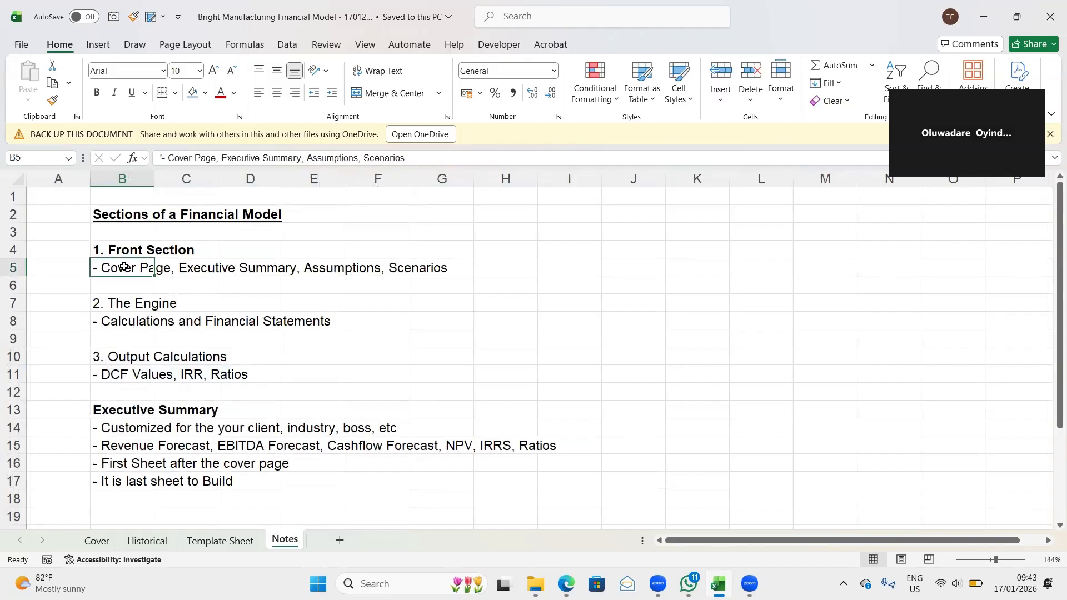
- Examine the Front Section, The Engine and Output Calculations entries on the Notes sheet
{"action": "left_click", "coordinate": [160, 270], "text": "shift"}
{"action": "key", "text": "shift+Right"}
{"action": "key", "text": "shift+Right"}
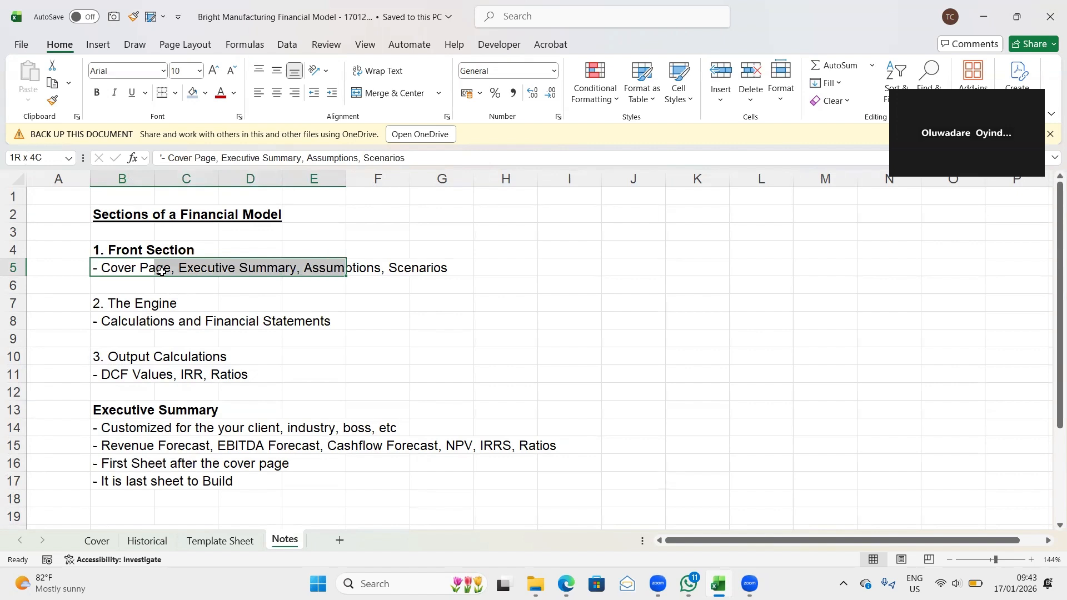
{"action": "key", "text": "shift+Right"}
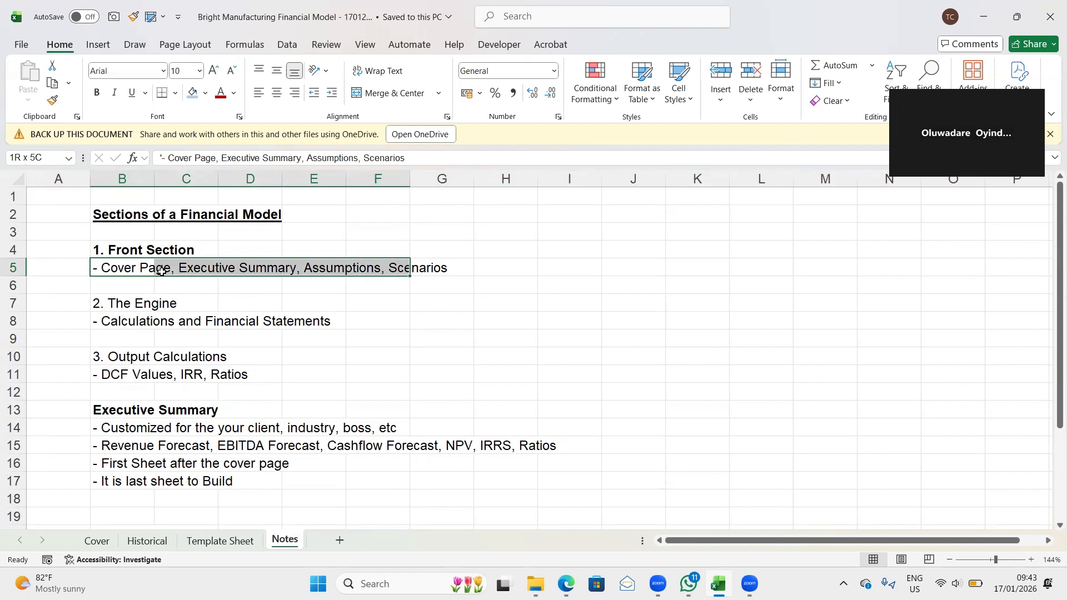
{"action": "key", "text": "shift+Right"}
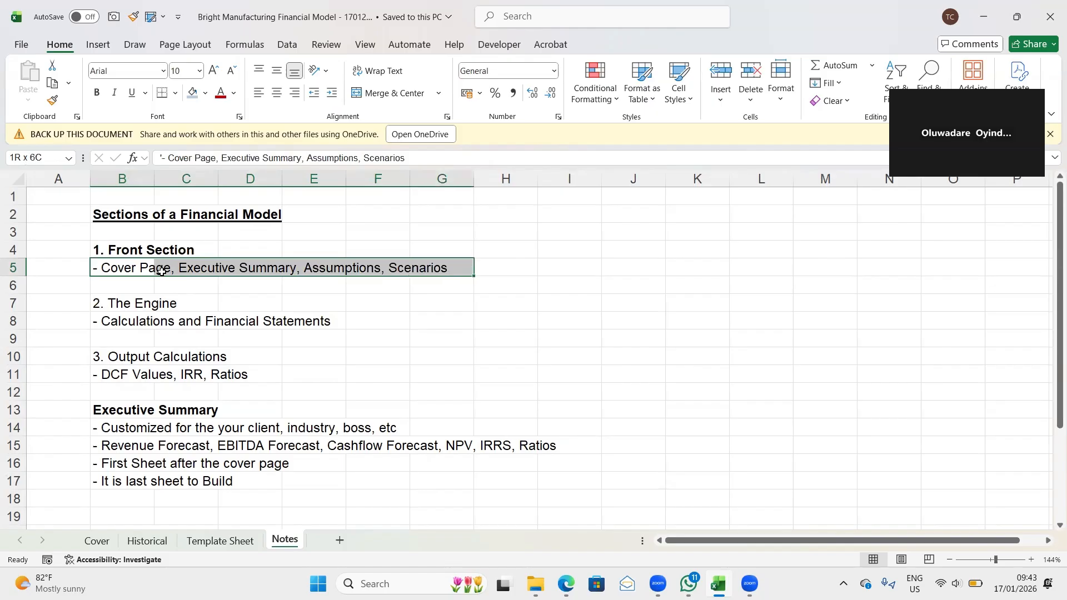
{"action": "key", "text": "Down"}
{"action": "key", "text": "Down"}
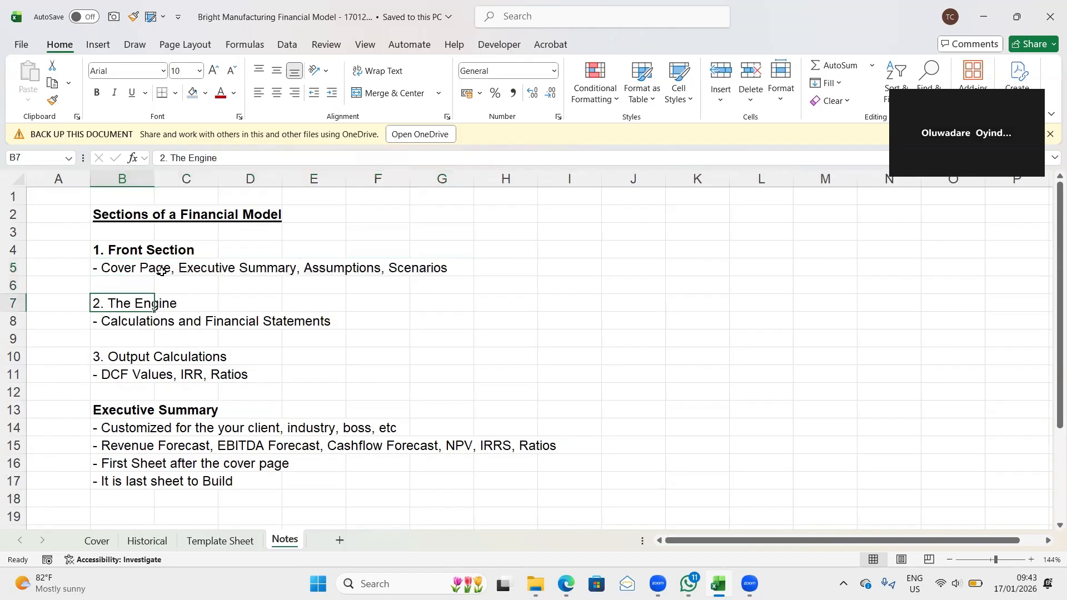
{"action": "key", "text": "Down"}
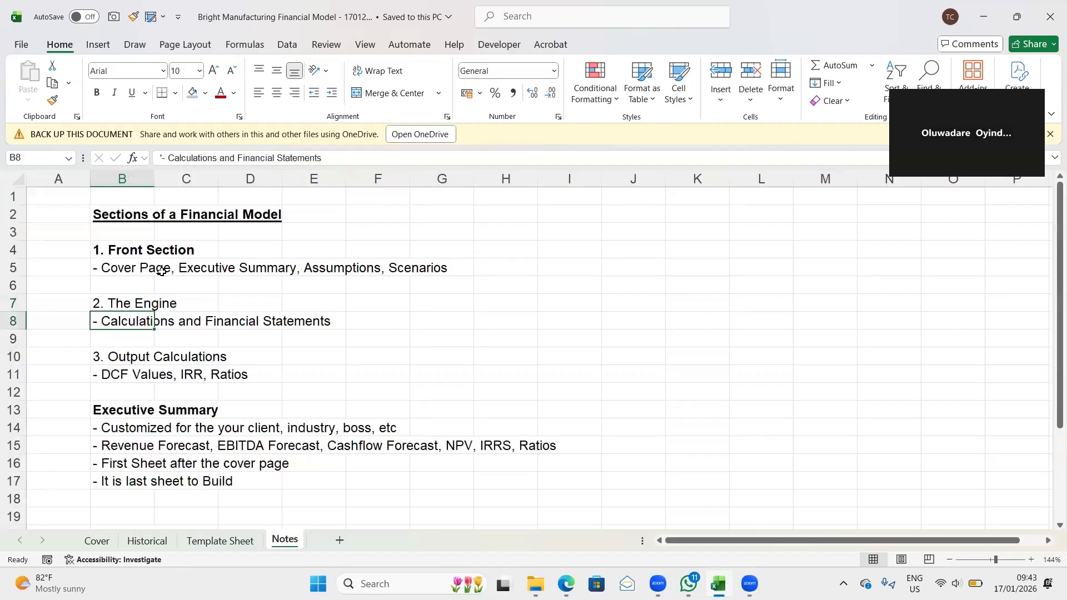
{"action": "key", "text": "shift+Right"}
{"action": "key", "text": "shift+Right"}
{"action": "key", "text": "shift+Right"}
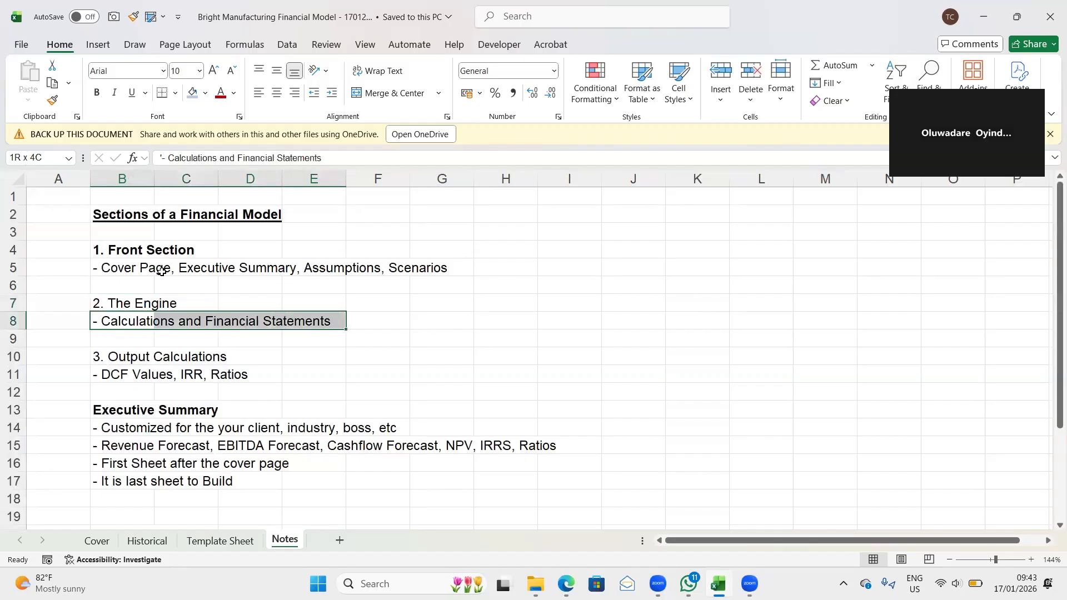
{"action": "key", "text": "Down"}
{"action": "key", "text": "Down"}
{"action": "key", "text": "Down"}
{"action": "key", "text": "Up"}
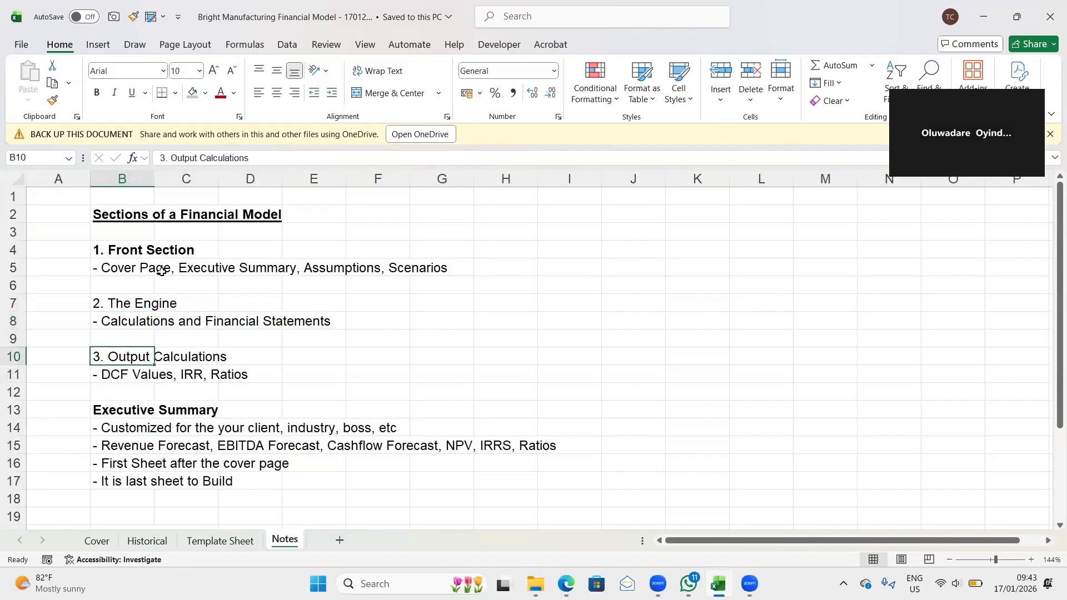
{"action": "key", "text": "Up"}
{"action": "key", "text": "Up"}
{"action": "key", "text": "Up"}
{"action": "key", "text": "Up"}
{"action": "key", "text": "Up"}
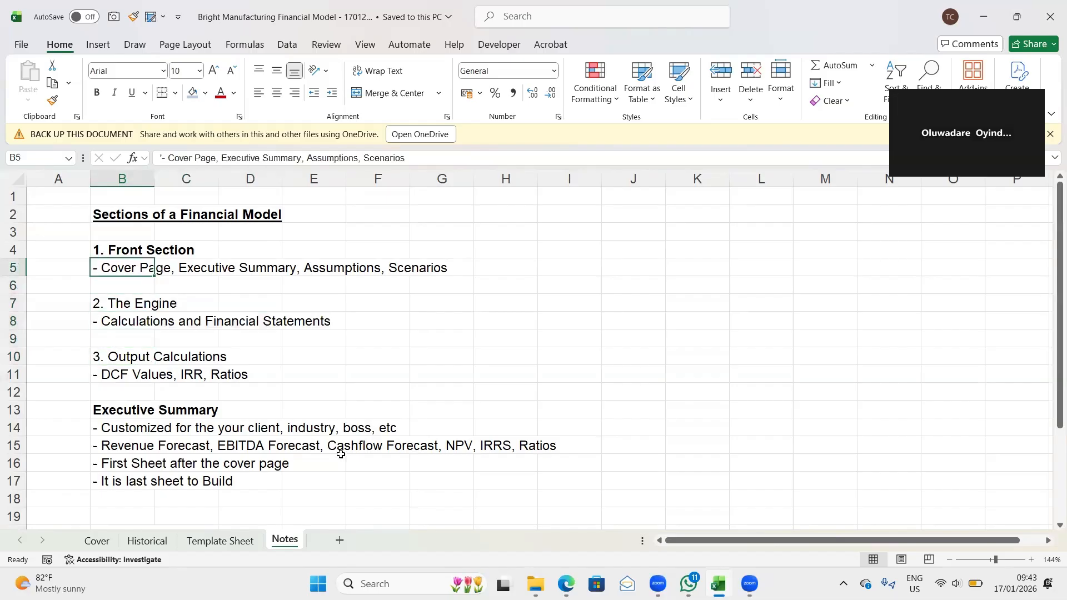
- Hide the gridlines on the Template Sheet
{"action": "left_click", "coordinate": [219, 540]}
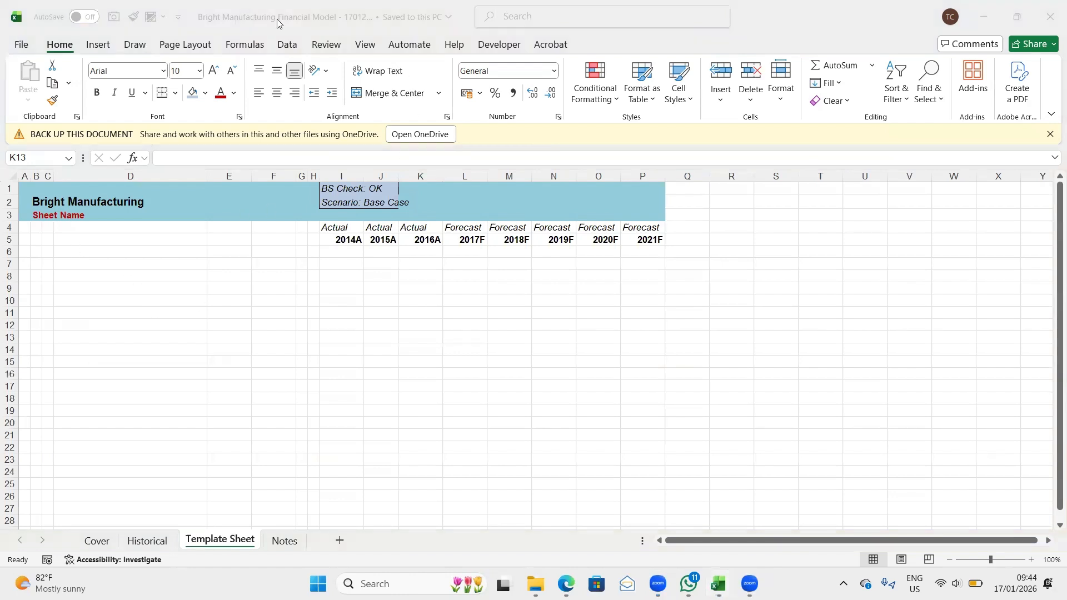
{"action": "left_click", "coordinate": [366, 45]}
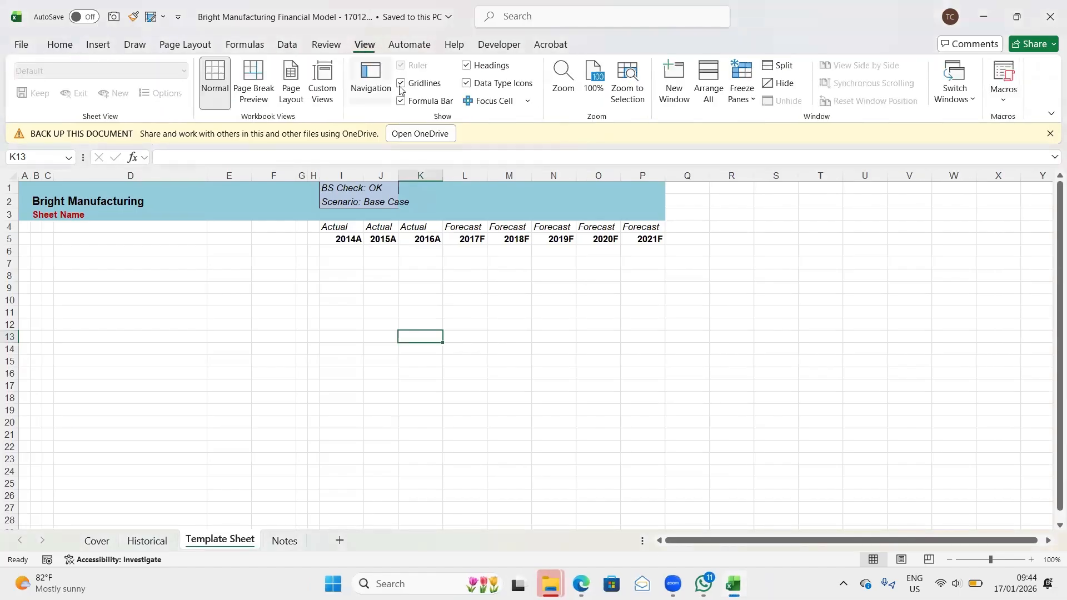
{"action": "left_click", "coordinate": [401, 84]}
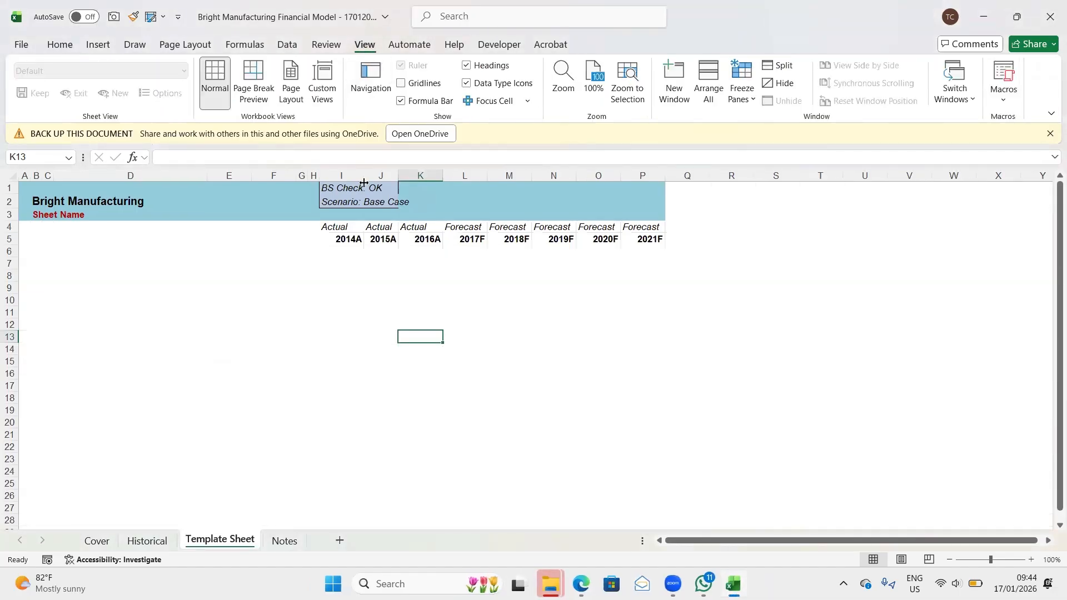
{"action": "left_click", "coordinate": [247, 421]}
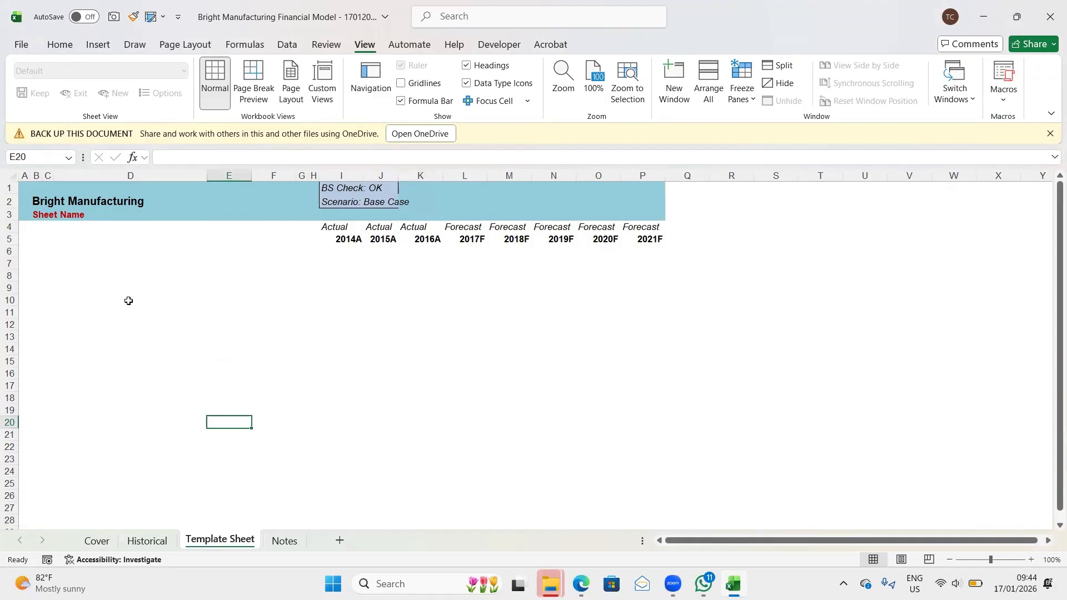
{"action": "left_click", "coordinate": [189, 45]}
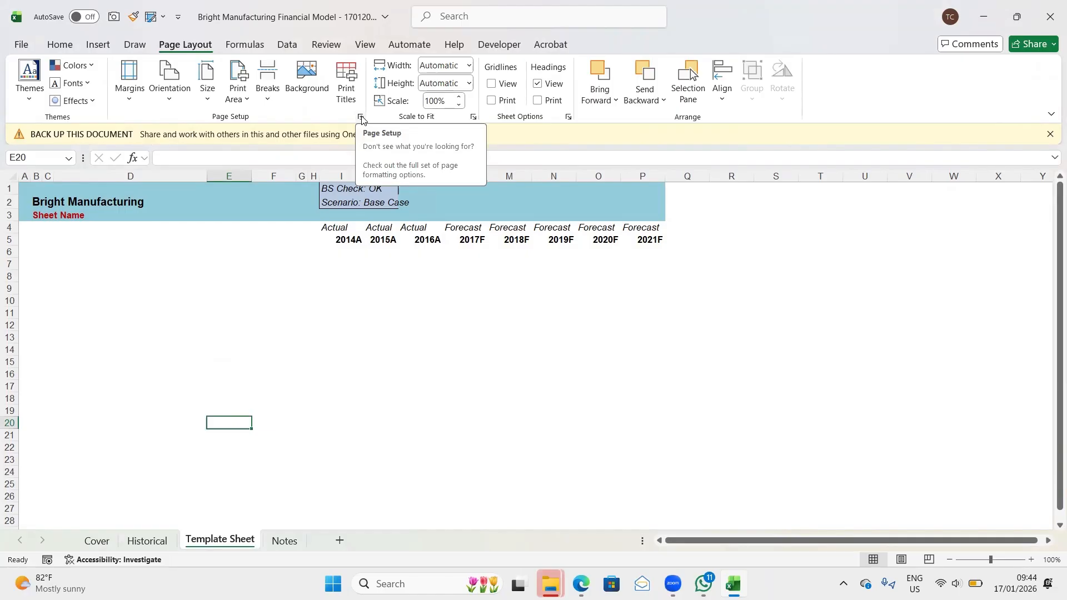
{"action": "left_click", "coordinate": [271, 335]}
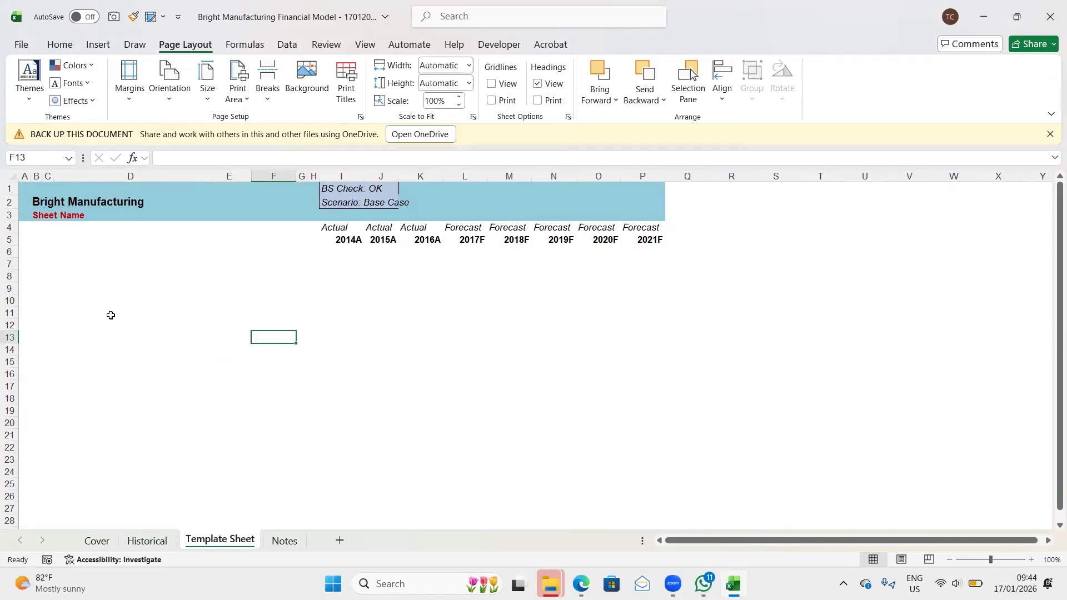
{"action": "key", "text": "alt"}
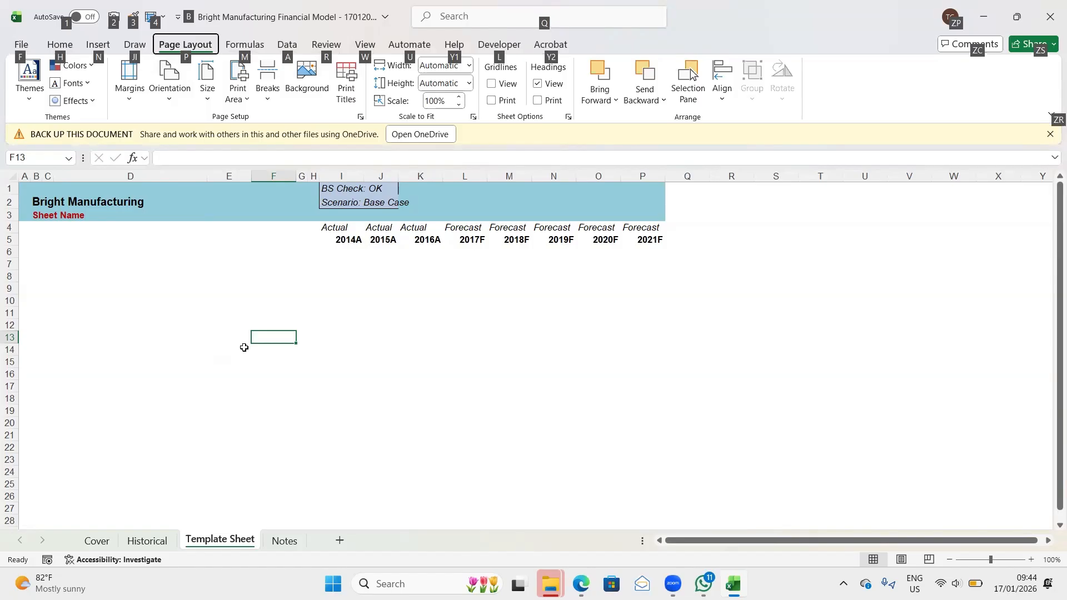
{"action": "key", "text": "p"}
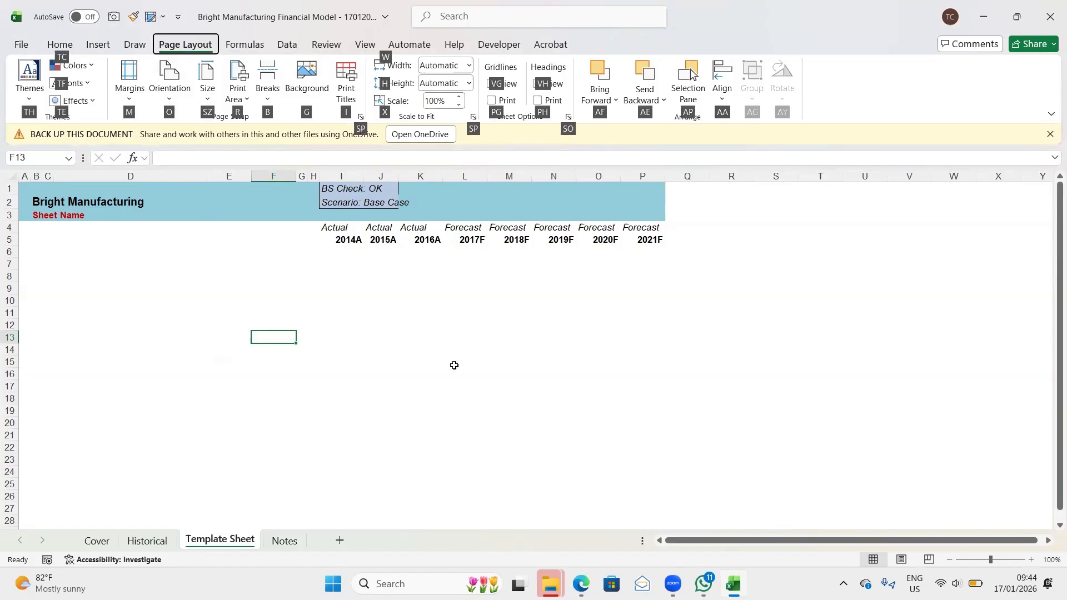
{"action": "key", "text": "s"}
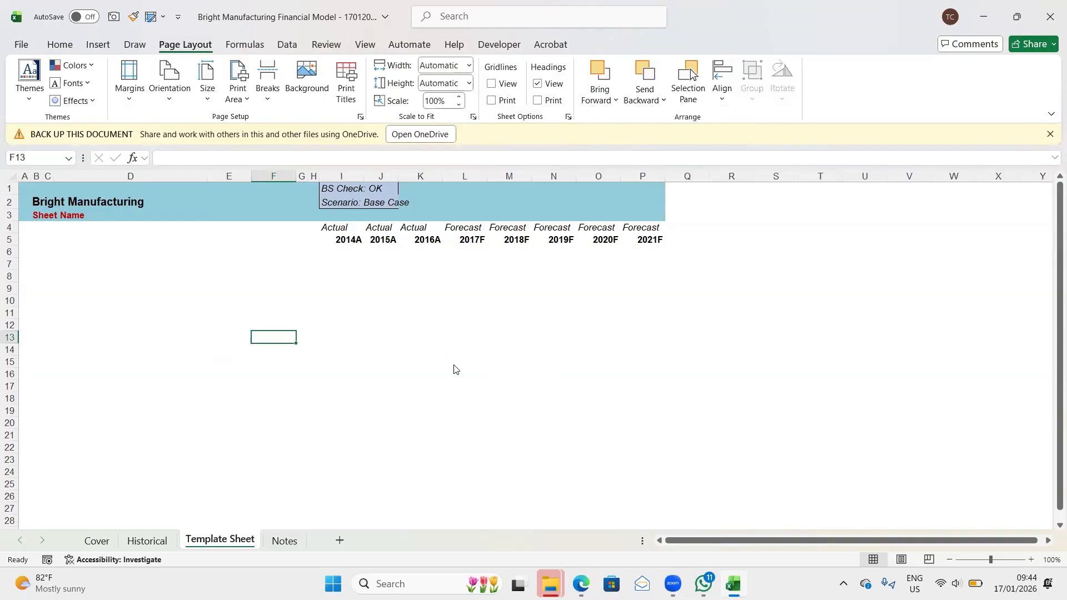
{"action": "key", "text": "p"}
{"action": "left_click", "coordinate": [553, 433]}
{"action": "left_click", "coordinate": [455, 389]}
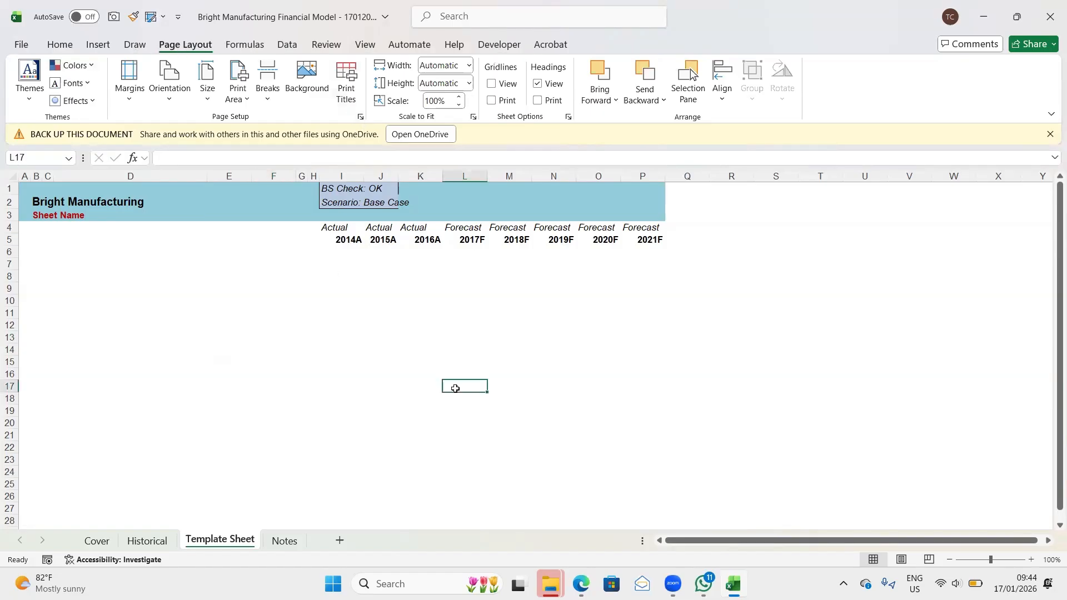
- In the Template Sheet's page setup, set landscape orientation and scaling to 90% of normal size
{"action": "key", "text": "alt"}
{"action": "key", "text": "p"}
{"action": "key", "text": "s"}
{"action": "key", "text": "p"}
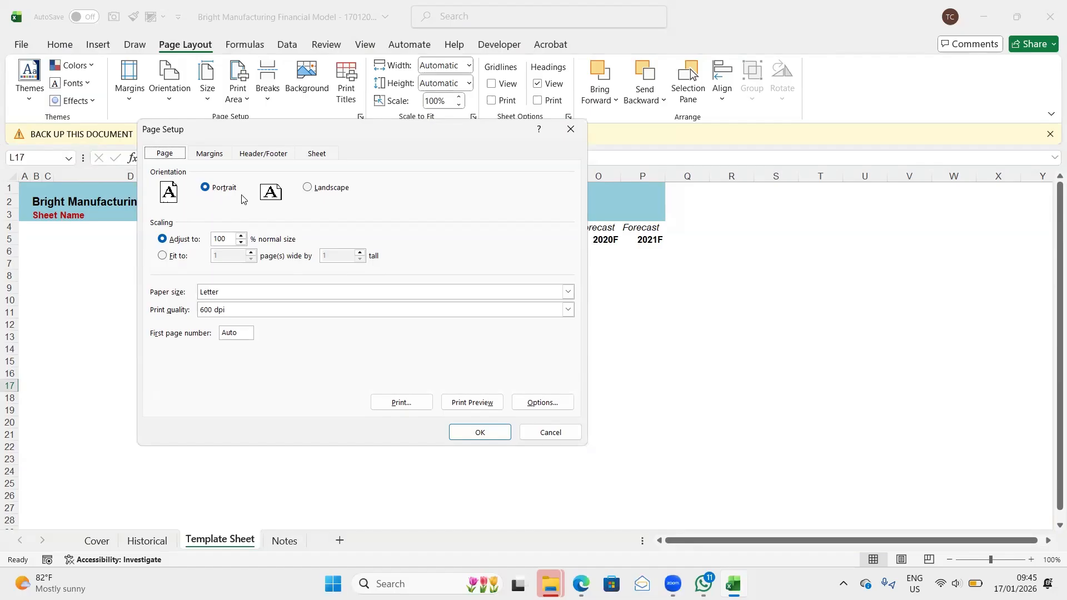
{"action": "left_click", "coordinate": [309, 189]}
{"action": "left_click", "coordinate": [228, 239]}
{"action": "left_click", "coordinate": [538, 102]}
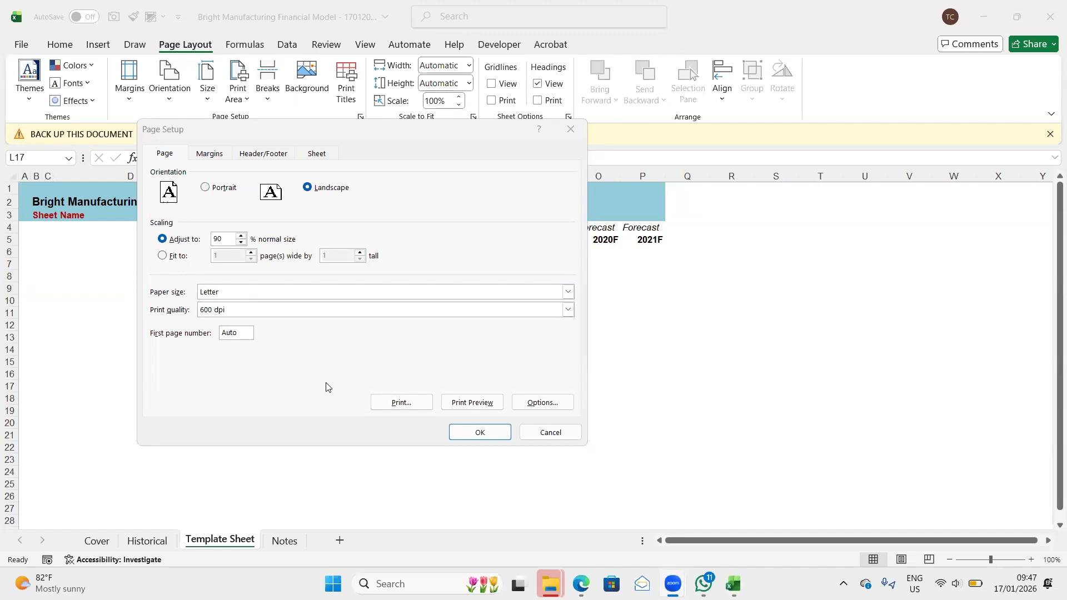
- Set the Template Sheet's top page margin to 0.3 and bottom page margin to 0.5
{"action": "left_click", "coordinate": [201, 155]}
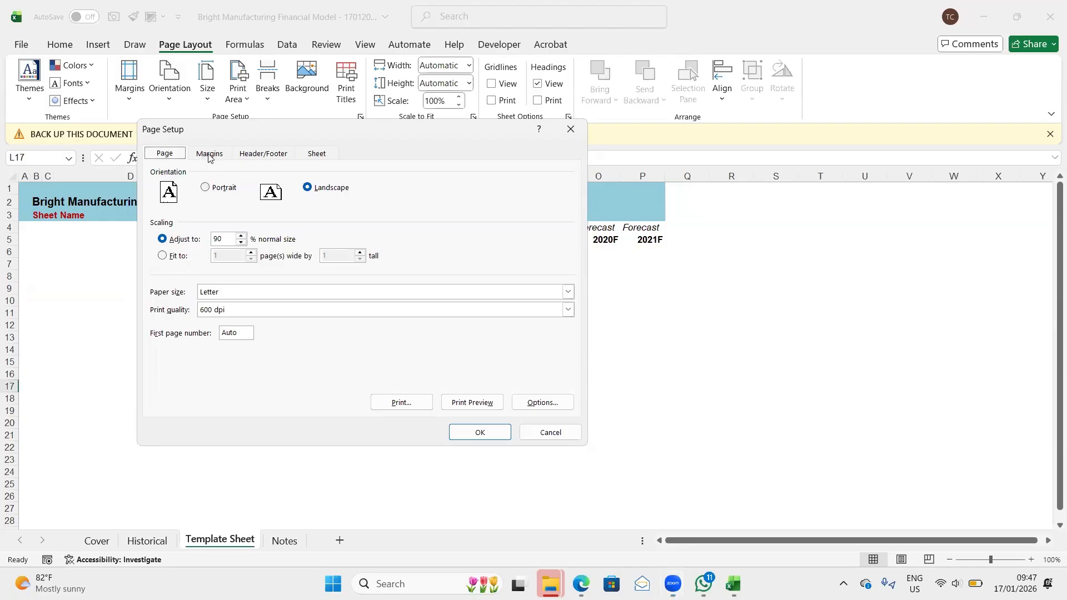
{"action": "left_click", "coordinate": [210, 155]}
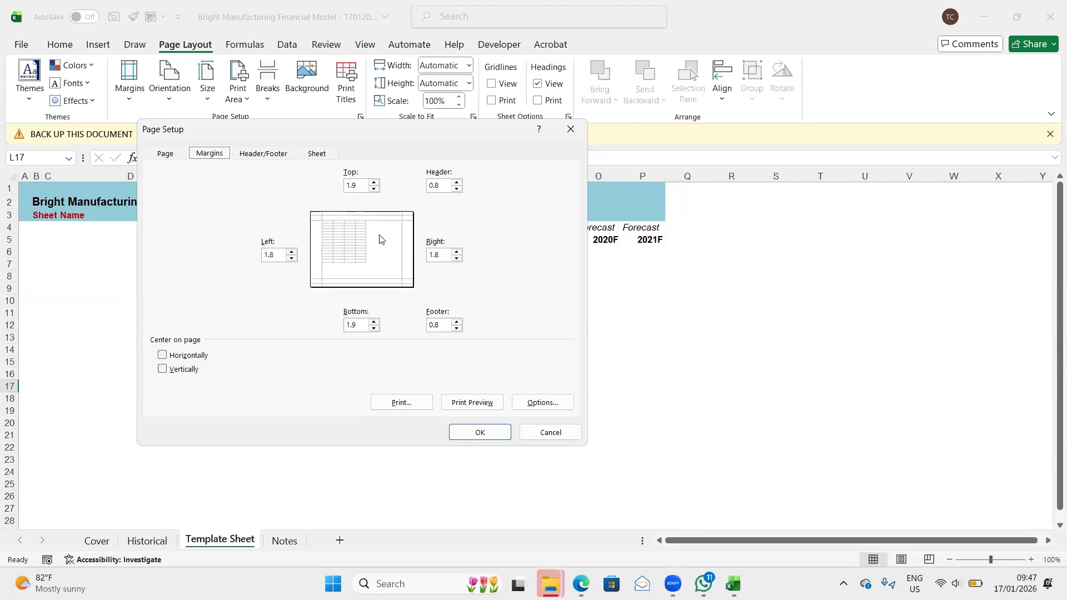
{"action": "left_click", "coordinate": [359, 185]}
{"action": "left_click", "coordinate": [360, 326]}
{"action": "key", "text": "BackSpace"}
{"action": "type", "text": "0"}
- Set the left and right page margins to 0.25 and apply the page setup
{"action": "left_click", "coordinate": [276, 258]}
{"action": "key", "text": "BackSpace"}
{"action": "key", "text": "BackSpace"}
{"action": "key", "text": "BackSpace"}
{"action": "type", "text": "0.25"}
{"action": "left_click", "coordinate": [445, 252]}
{"action": "key", "text": "BackSpace"}
{"action": "key", "text": "BackSpace"}
{"action": "key", "text": "BackSpace"}
{"action": "type", "text": "0.2"}
{"action": "key", "text": "Return"}
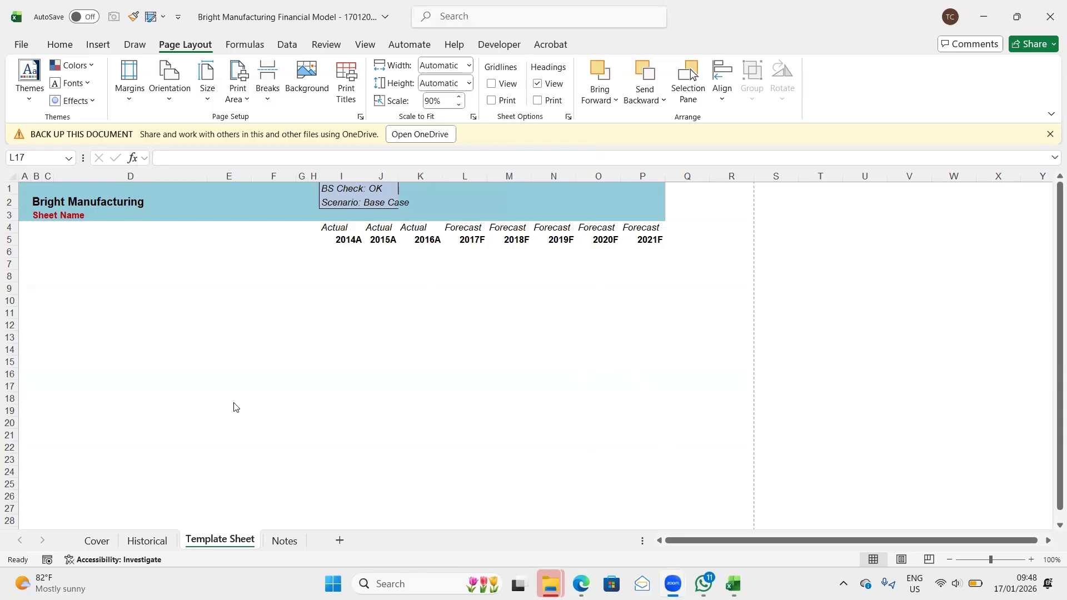
- Reopen the Template Sheet's page setup and set the footer margin to 0.25
{"action": "left_click", "coordinate": [207, 370]}
{"action": "key", "text": "alt"}
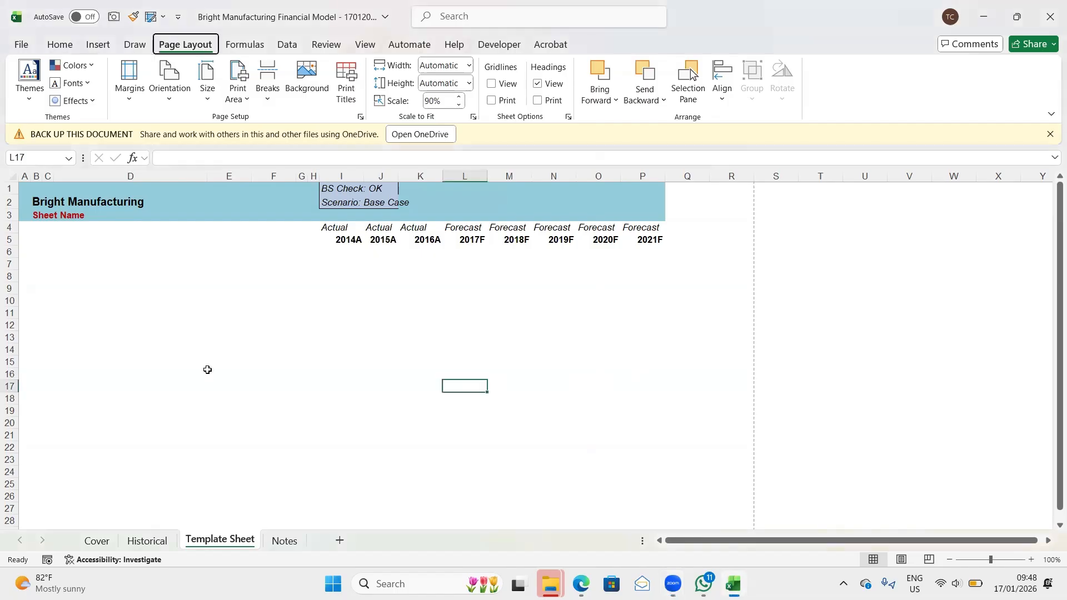
{"action": "key", "text": "s"}
{"action": "key", "text": "p"}
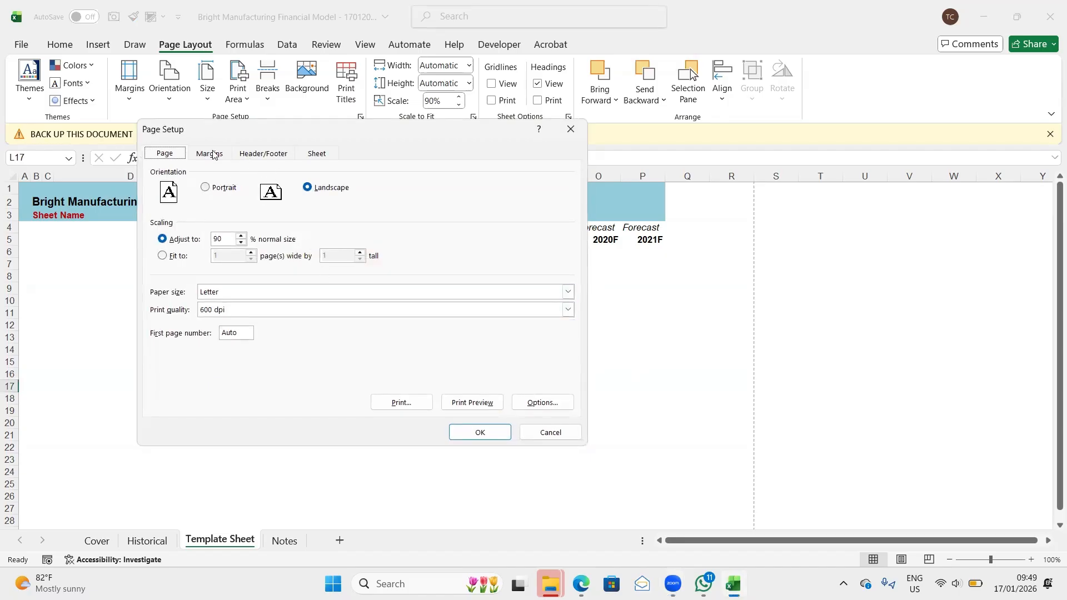
{"action": "left_click", "coordinate": [213, 154]}
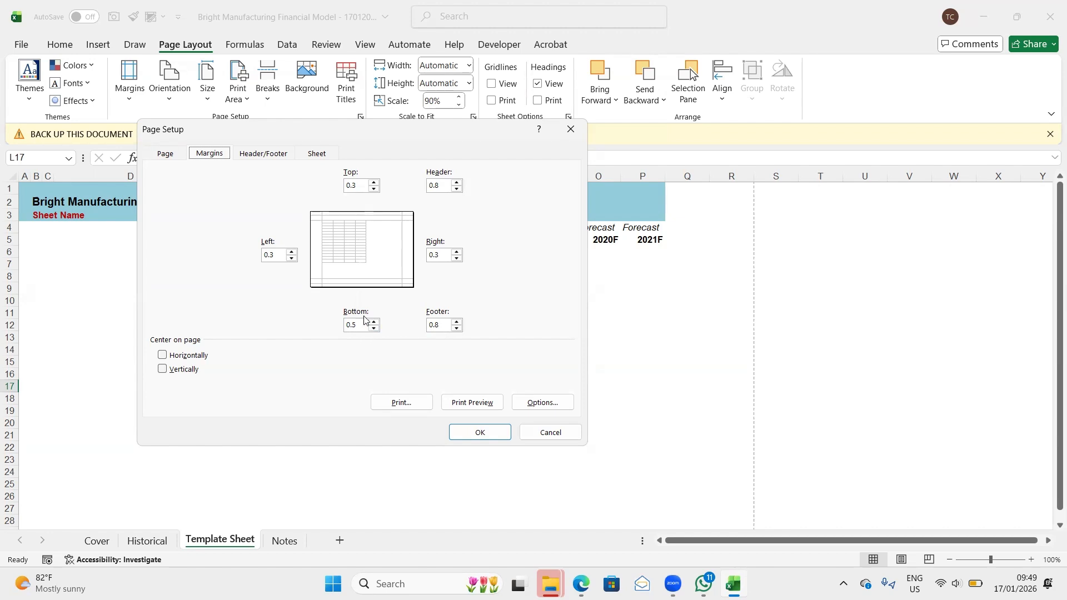
{"action": "left_click", "coordinate": [444, 323]}
{"action": "key", "text": "BackSpace"}
{"action": "key", "text": "BackSpace"}
{"action": "key", "text": "BackSpace"}
{"action": "type", "text": "0.25"}
- Set the header margin to 0.1 and center the sheet horizontally on the page, leaving vertical centering off
{"action": "left_click", "coordinate": [447, 184]}
{"action": "key", "text": "BackSpace"}
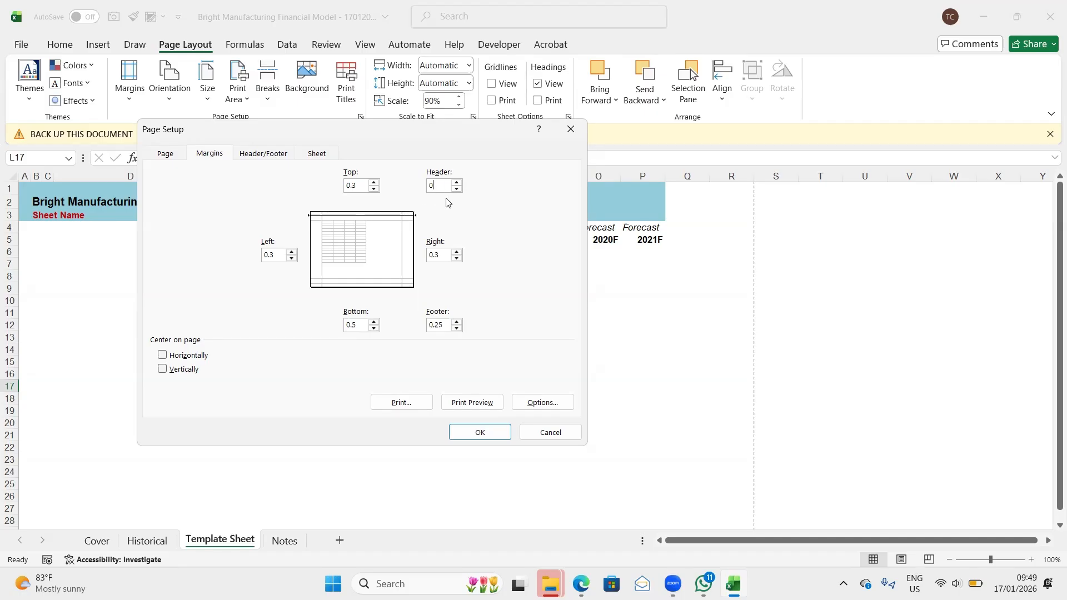
{"action": "type", "text": "0"}
{"action": "left_click", "coordinate": [457, 182]}
{"action": "type", "text": "0.25"}
{"action": "key", "text": "BackSpace"}
{"action": "key", "text": "BackSpace"}
{"action": "type", "text": "1"}
{"action": "left_click", "coordinate": [163, 355]}
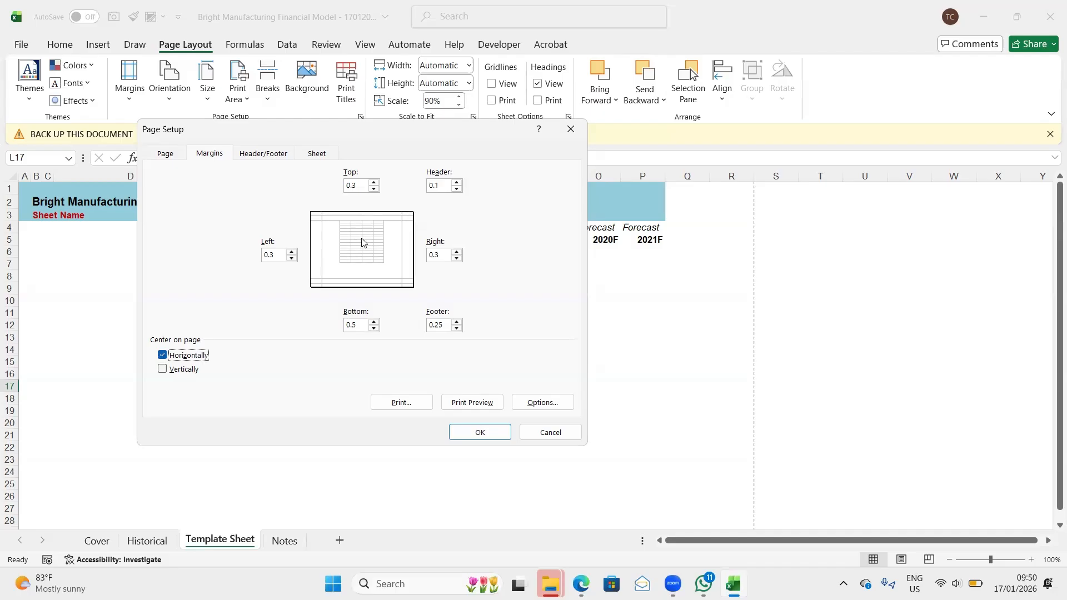
{"action": "left_click", "coordinate": [162, 370]}
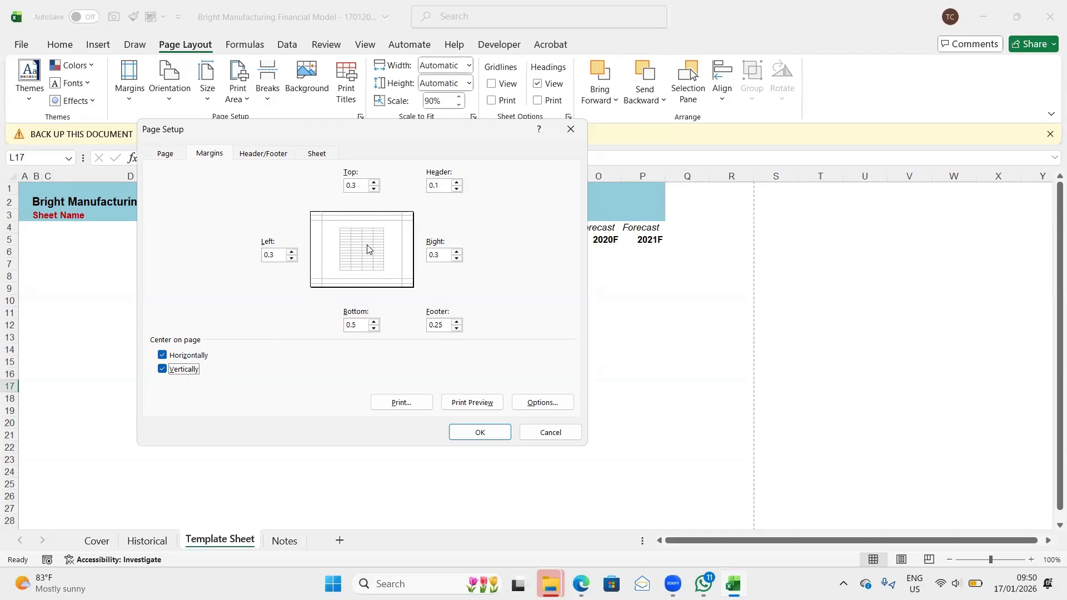
{"action": "left_click", "coordinate": [162, 369]}
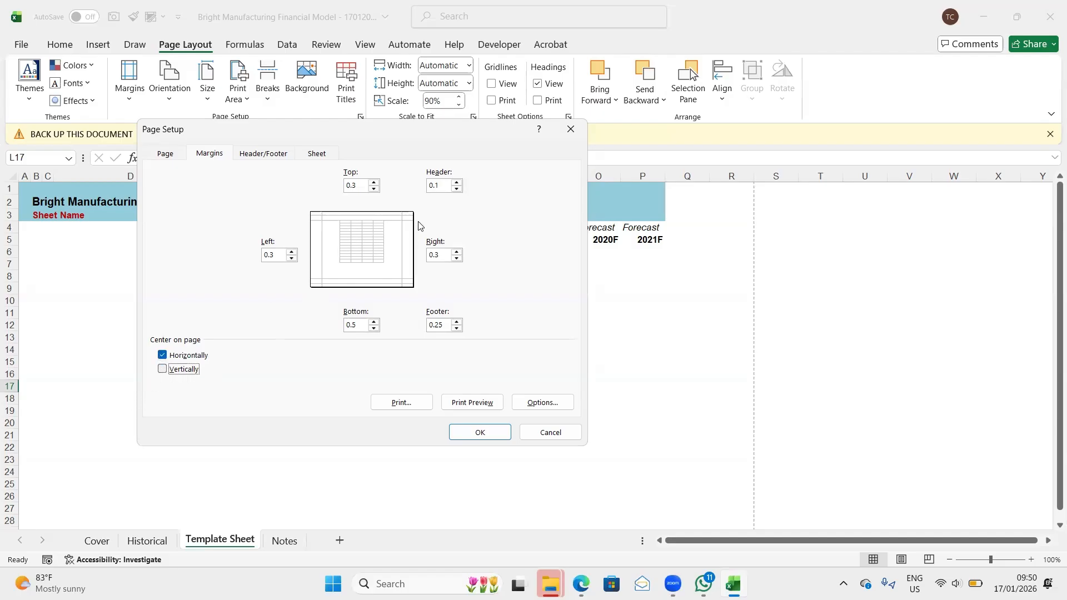
- Start a custom footer for the sheet with "Bright Manufacturing" in its left section
{"action": "left_click", "coordinate": [265, 156]}
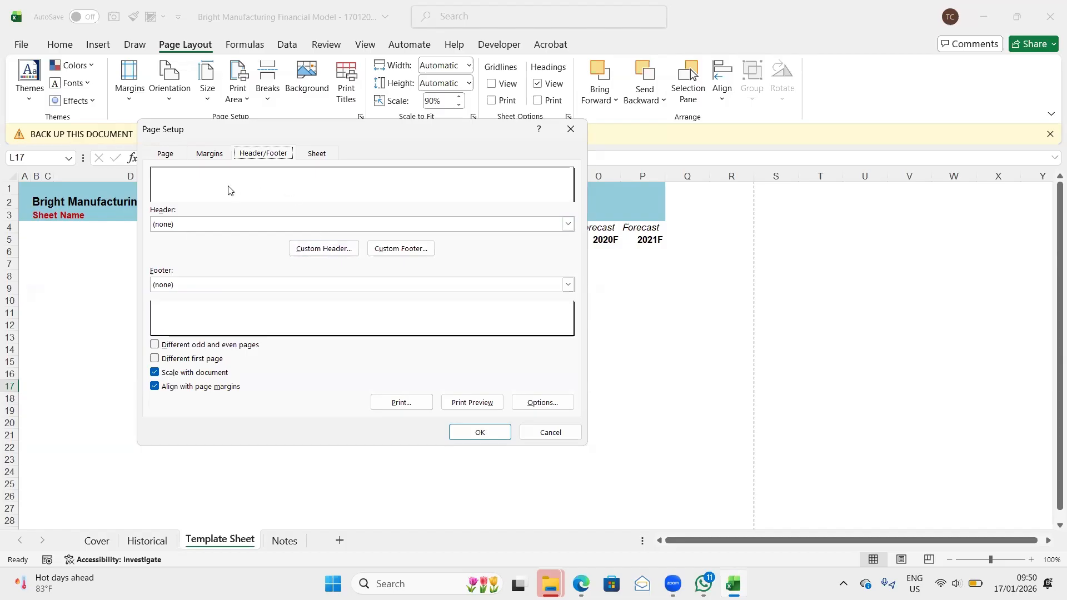
{"action": "left_click", "coordinate": [404, 250]}
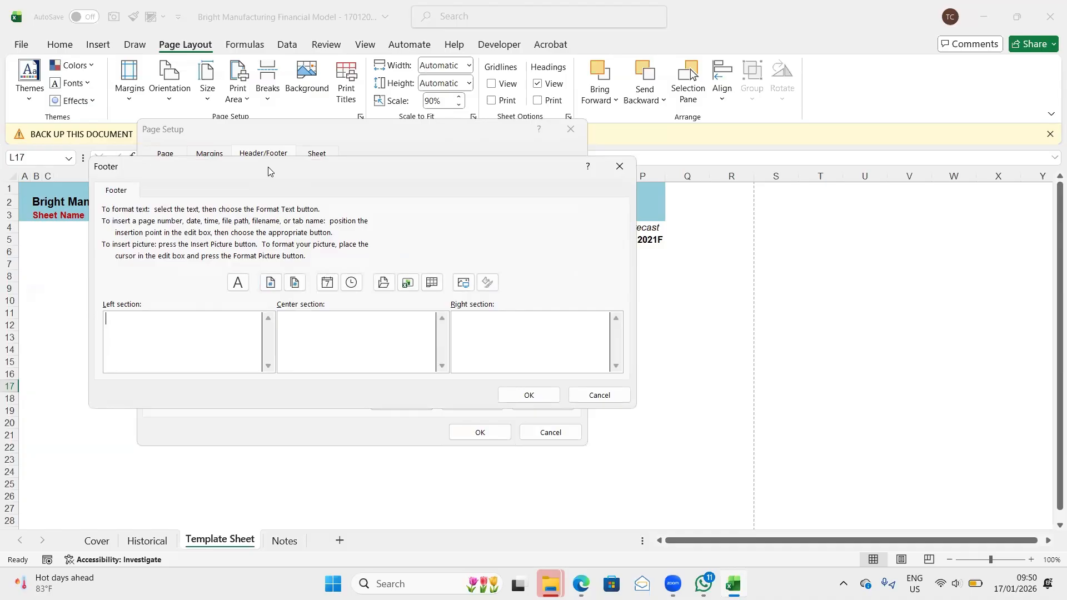
{"action": "left_click_drag", "start_coordinate": [268, 171], "coordinate": [346, 178]}
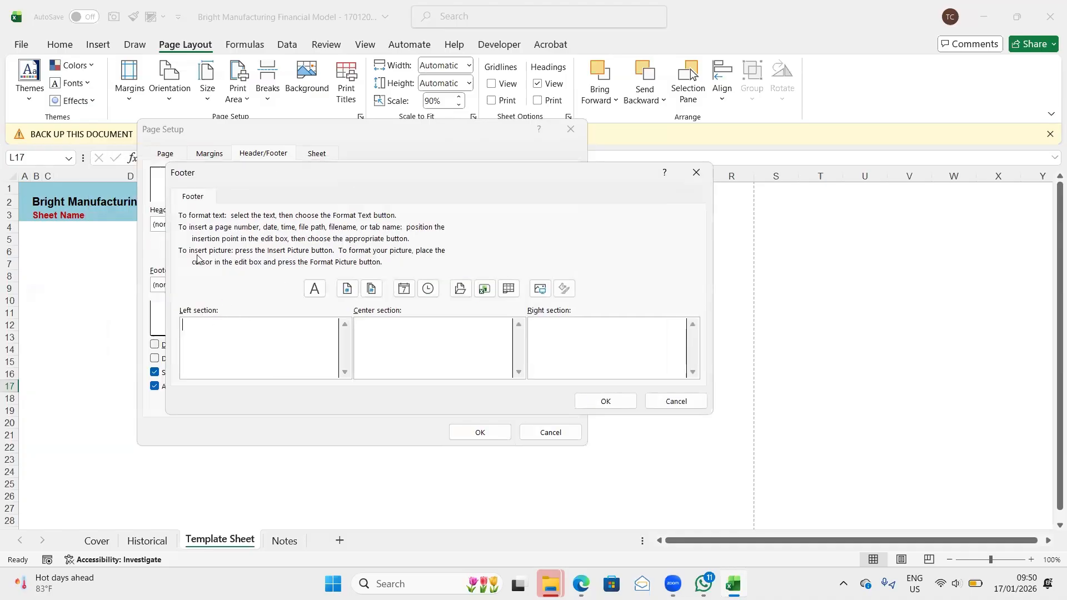
{"action": "left_click_drag", "start_coordinate": [302, 176], "coordinate": [270, 177]}
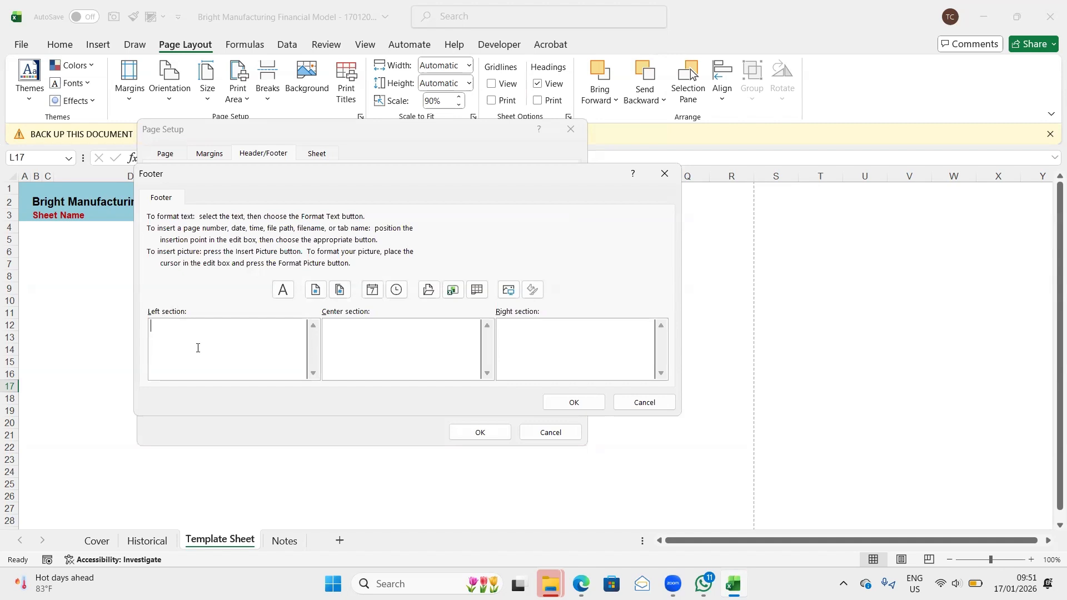
{"action": "type", "text": "H"}
{"action": "key", "text": "BackSpace"}
{"action": "type", "text": "Bright Manufac"}
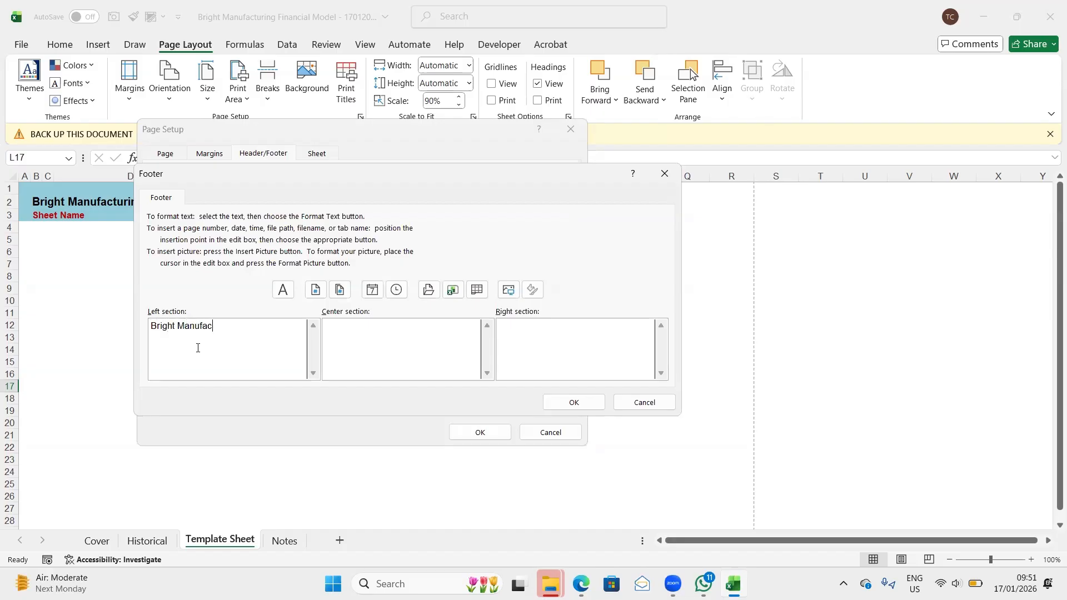
{"action": "type", "text": "turing"}
{"action": "left_click", "coordinate": [432, 292]}
{"action": "key", "text": "BackSpace"}
{"action": "key", "text": "BackSpace"}
{"action": "key", "text": "BackSpace"}
{"action": "key", "text": "BackSpace"}
{"action": "key", "text": "BackSpace"}
{"action": "key", "text": "BackSpace"}
{"action": "key", "text": "BackSpace"}
{"action": "key", "text": "BackSpace"}
{"action": "key", "text": "BackSpace"}
{"action": "key", "text": "BackSpace"}
{"action": "key", "text": "BackSpace"}
{"action": "key", "text": "BackSpace"}
{"action": "key", "text": "BackSpace"}
{"action": "key", "text": "BackSpace"}
- Add "Financial Model 2017 - 2021" as the second line of the footer's left section
{"action": "type", "text": "Financial Model 2017 - 2021"}
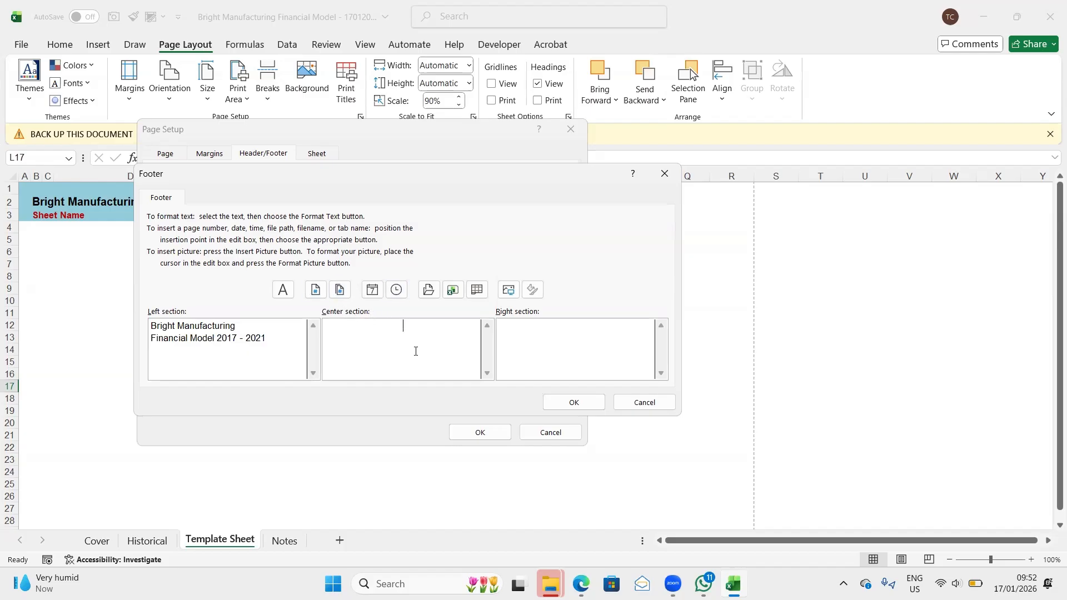
- Fill the footer's center section with "Page &[Page] of &[Pages]" using the page number and page count fields
{"action": "type", "text": "age"}
{"action": "left_click", "coordinate": [314, 291]}
{"action": "type", "text": "of"}
{"action": "left_click", "coordinate": [340, 290]}
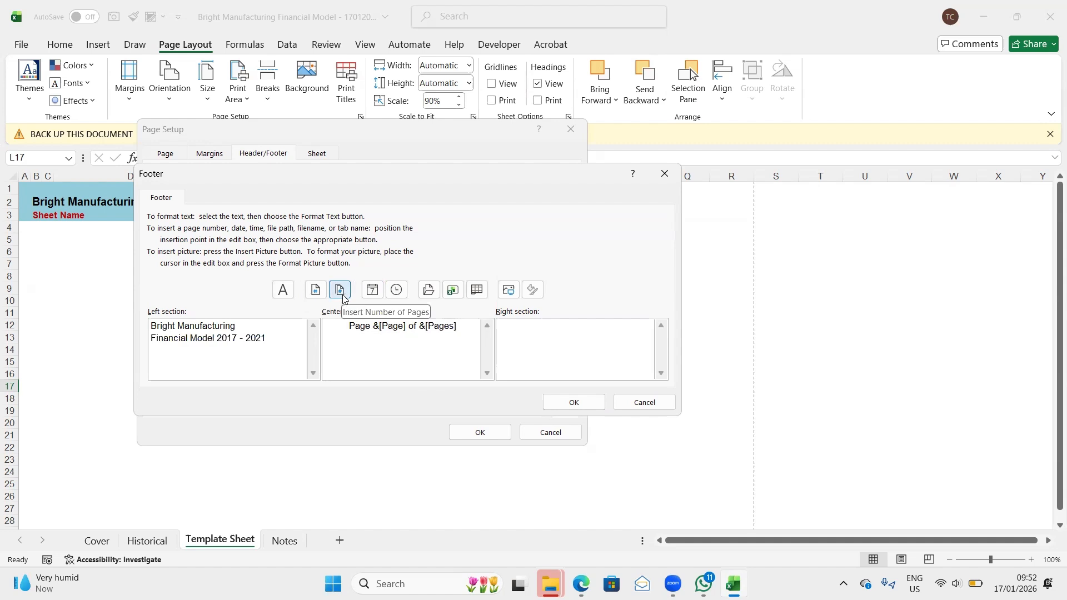
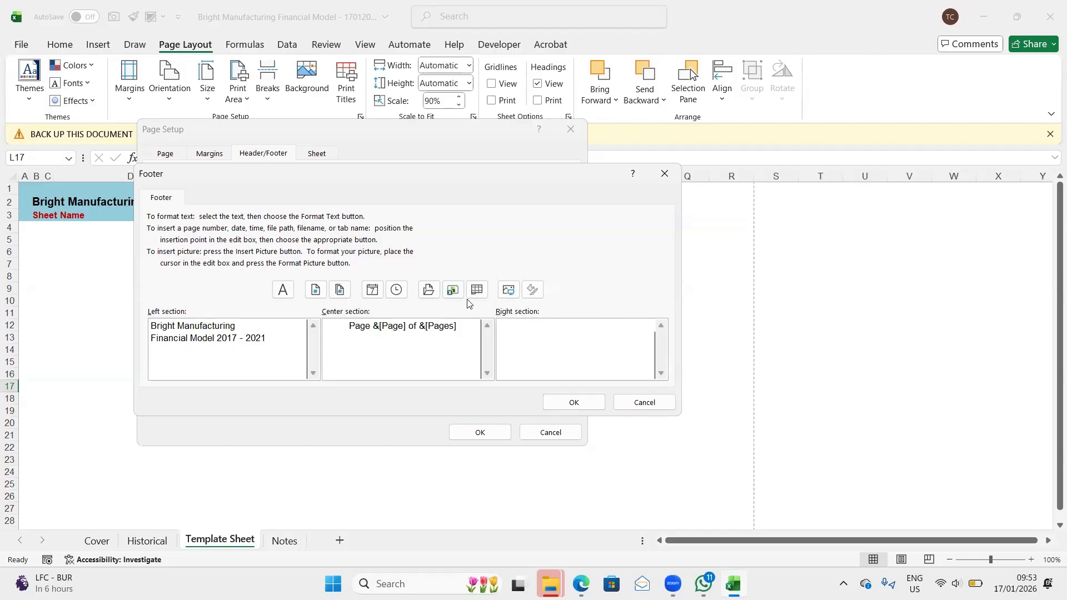
- Add the sheet name field to the footer's right section, accept the footer, and open the sheet print options
{"action": "left_click", "coordinate": [476, 290]}
{"action": "left_click", "coordinate": [575, 404]}
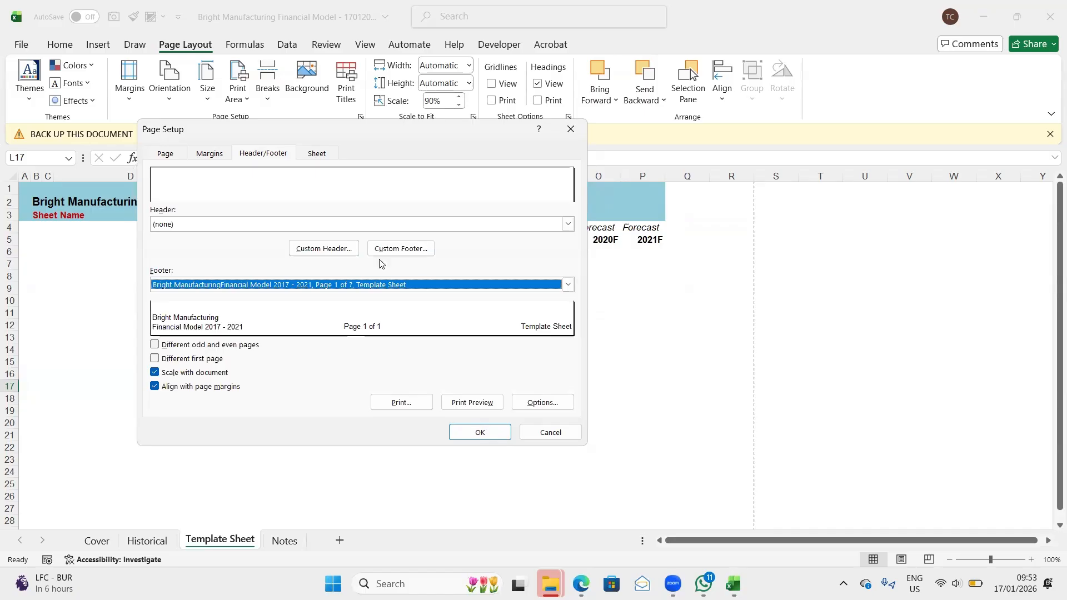
{"action": "left_click", "coordinate": [316, 154]}
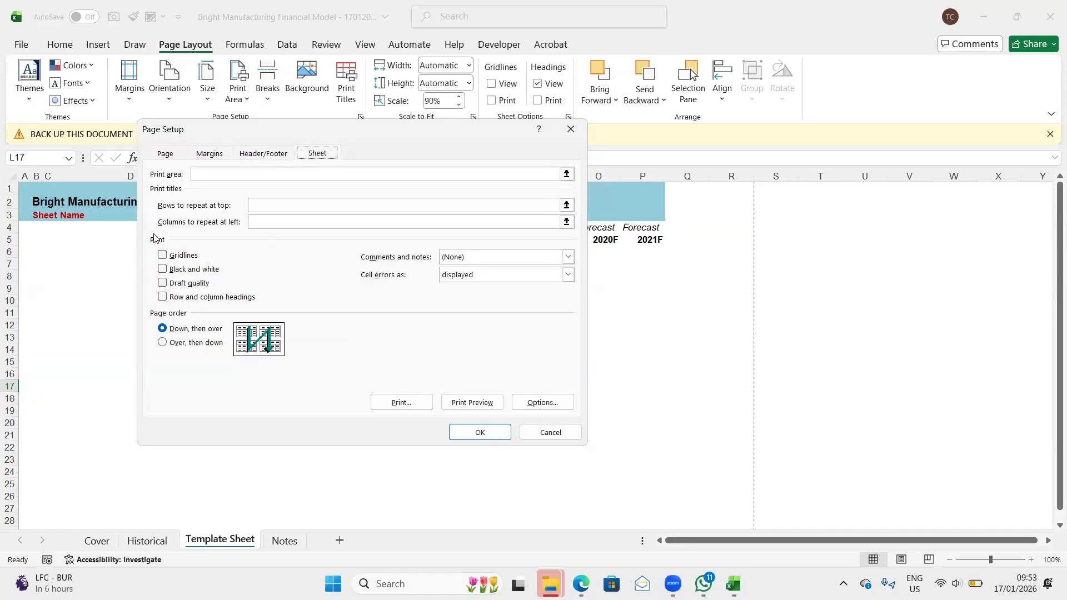
- Try out A1:P23 as the sheet's print area, and clear the print area again
{"action": "left_click", "coordinate": [204, 174]}
{"action": "left_click", "coordinate": [205, 174]}
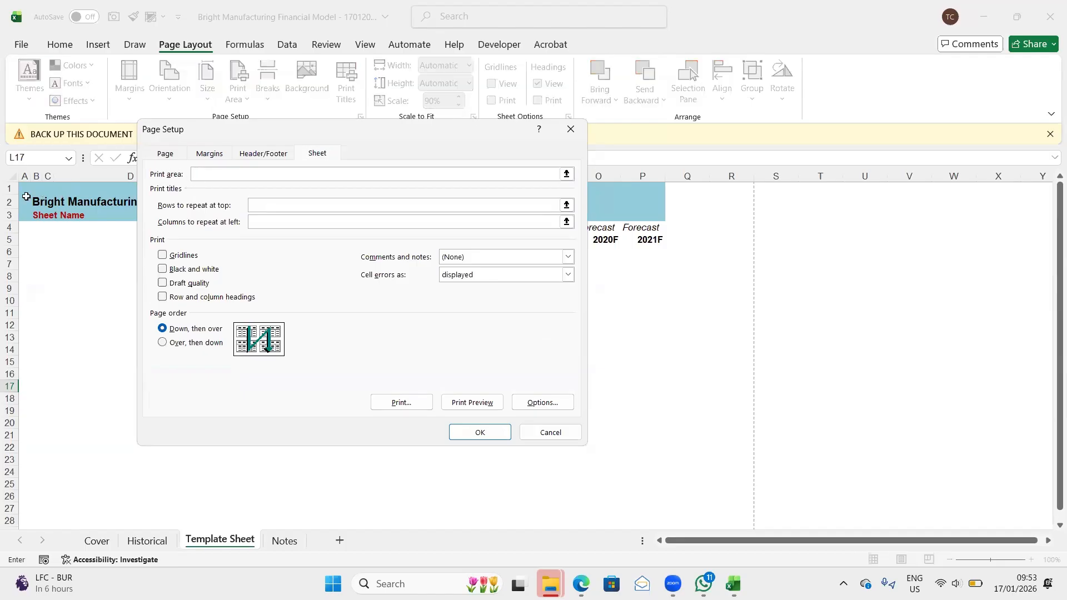
{"action": "left_click_drag", "start_coordinate": [26, 185], "coordinate": [210, 483]}
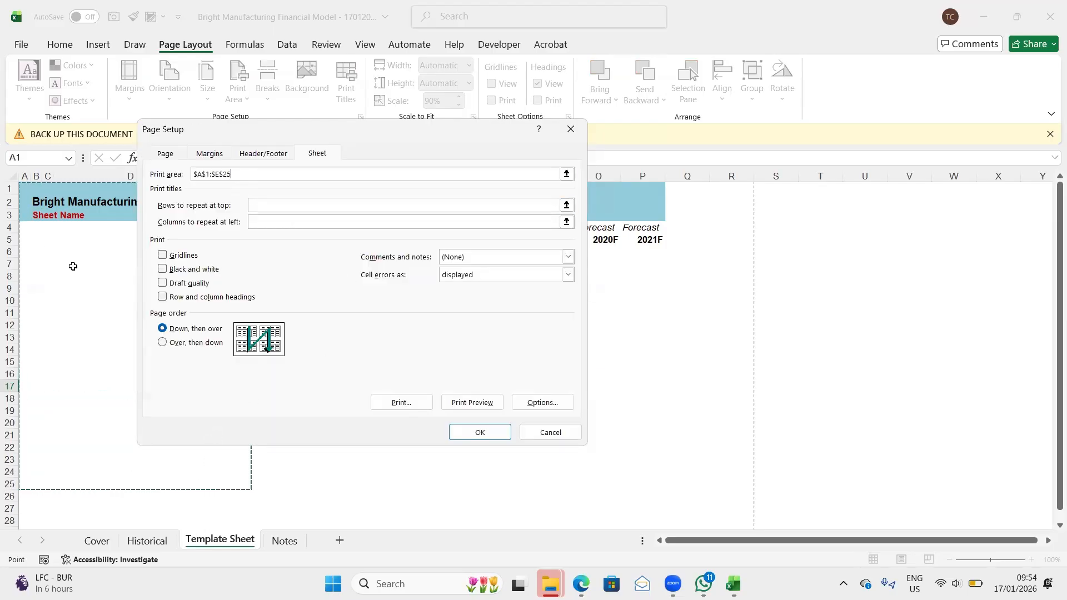
{"action": "mouse_move", "coordinate": [28, 188]}
{"action": "left_mouse_down"}
{"action": "mouse_move", "coordinate": [244, 427]}
{"action": "mouse_move", "coordinate": [599, 484]}
{"action": "mouse_move", "coordinate": [643, 484]}
{"action": "mouse_move", "coordinate": [643, 433]}
{"action": "mouse_move", "coordinate": [643, 451]}
{"action": "left_mouse_up"}
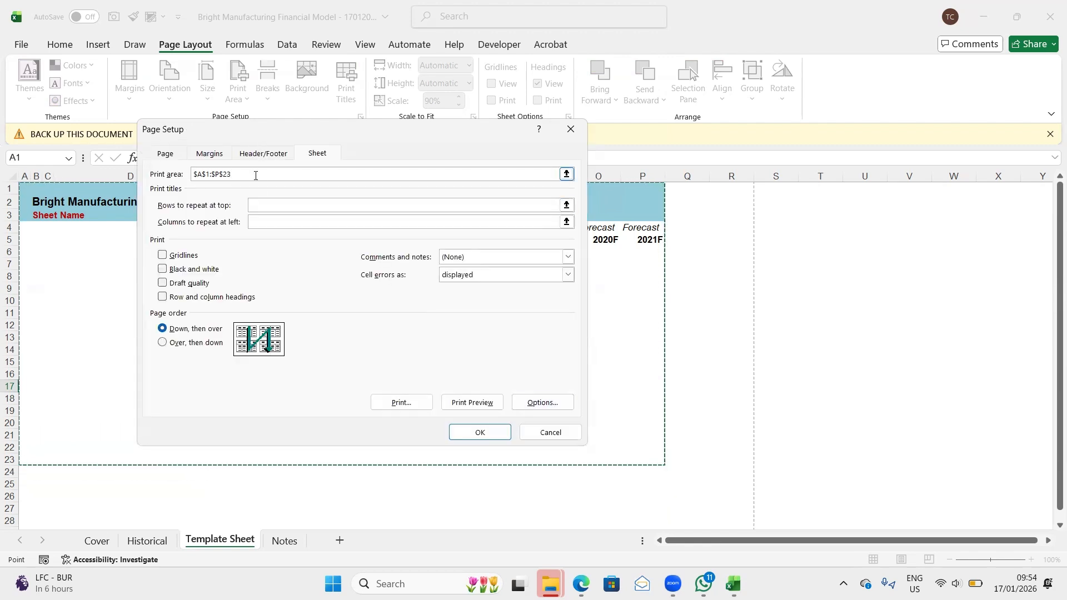
{"action": "key", "text": "BackSpace"}
{"action": "key", "text": "BackSpace"}
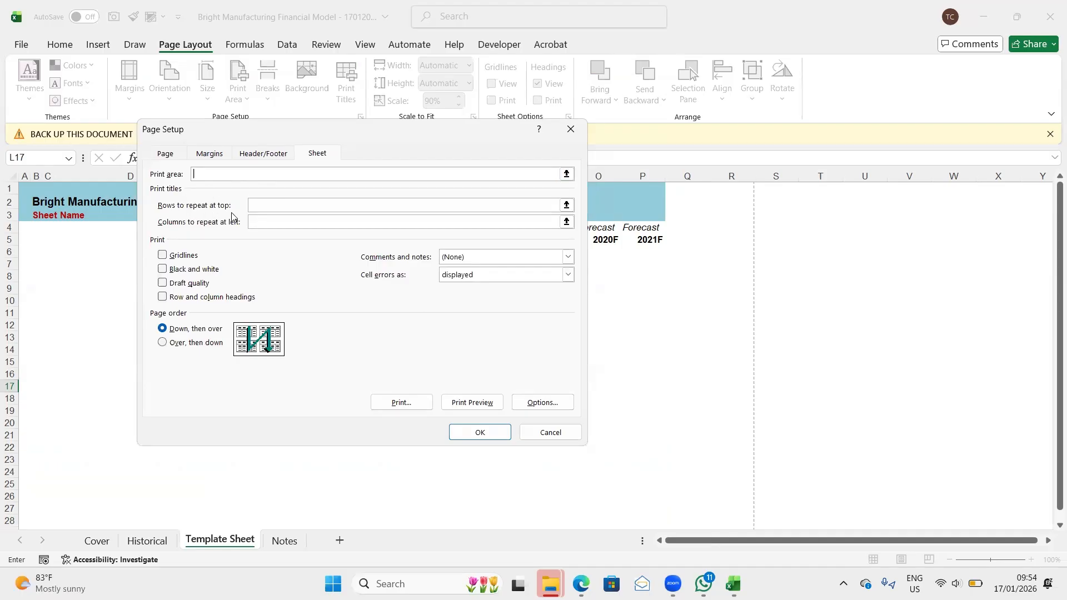
- Set rows 1 to 5 to repeat at the top of each printed page, leave repeating columns empty, and apply the page setup
{"action": "left_click", "coordinate": [263, 207]}
{"action": "left_click", "coordinate": [269, 207]}
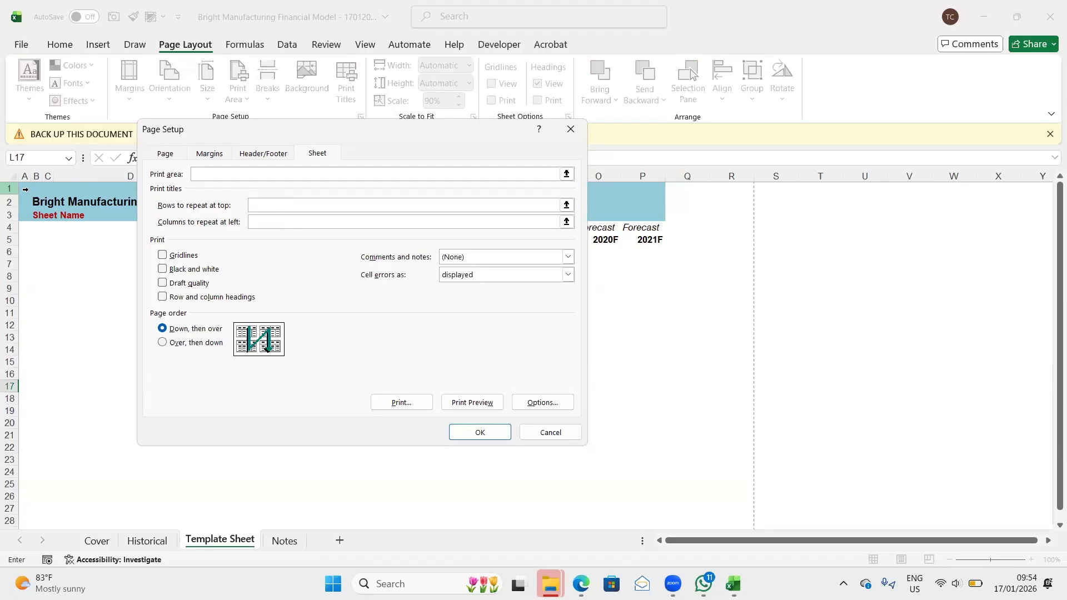
{"action": "left_click_drag", "start_coordinate": [9, 188], "coordinate": [11, 239]}
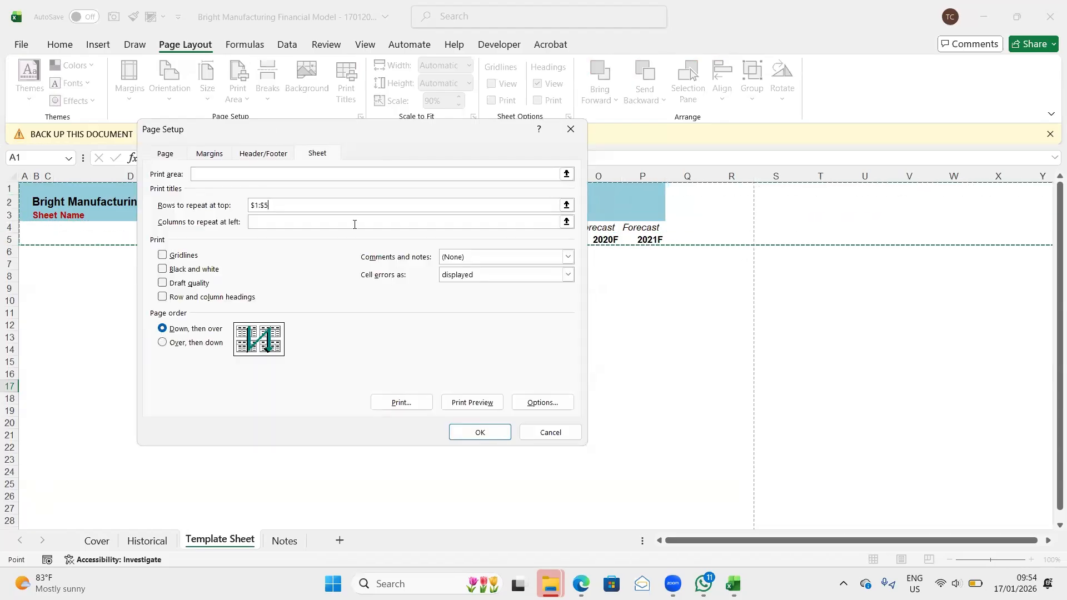
{"action": "left_click", "coordinate": [271, 221]}
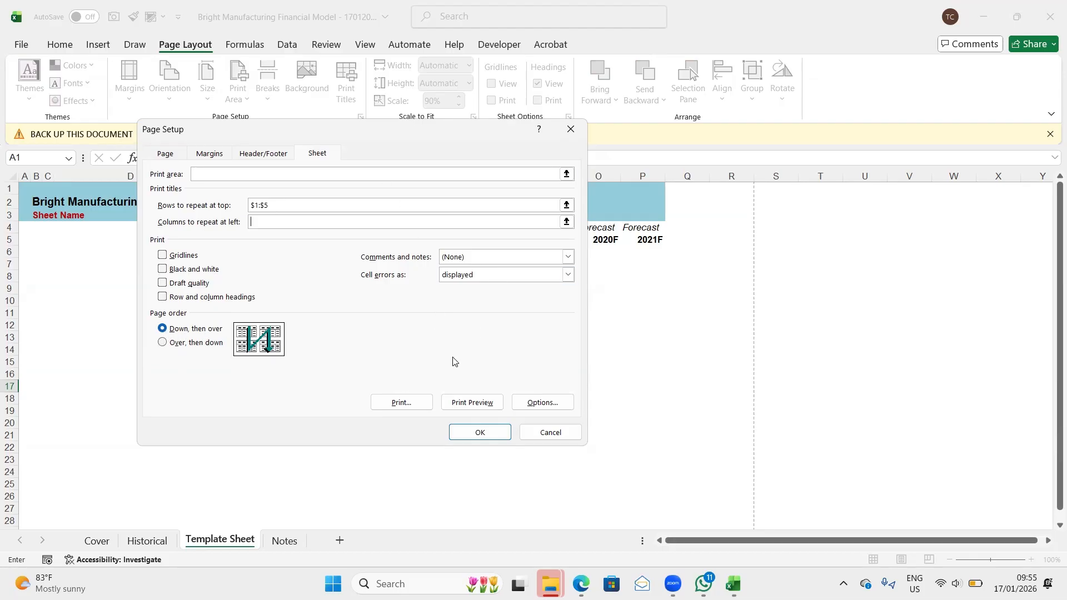
{"action": "left_click", "coordinate": [482, 430]}
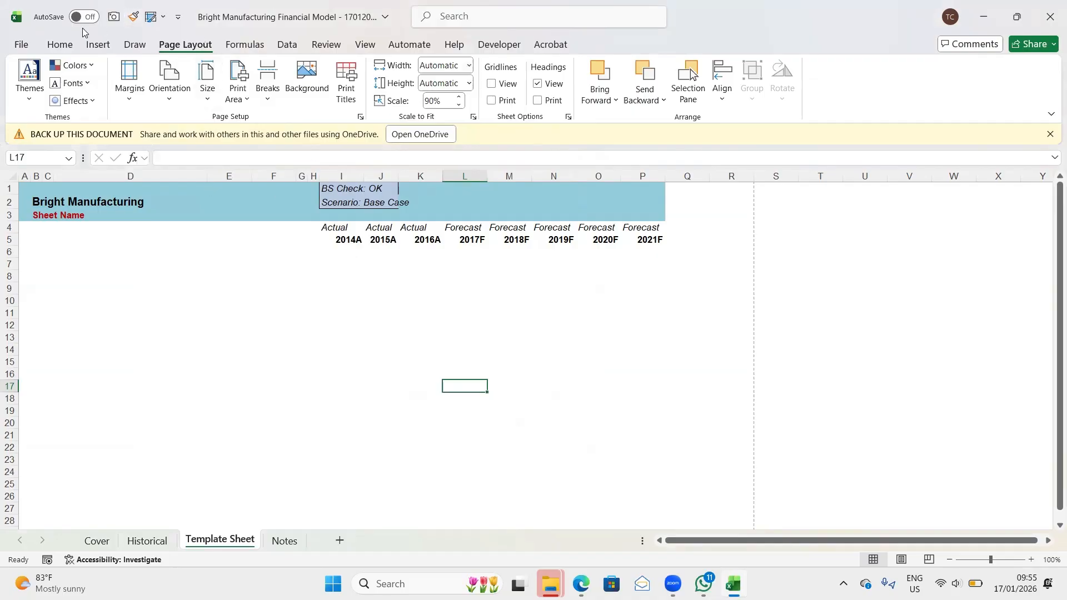
- Modify the custom Banner cell style to use a medium blue fill
{"action": "left_click", "coordinate": [60, 43]}
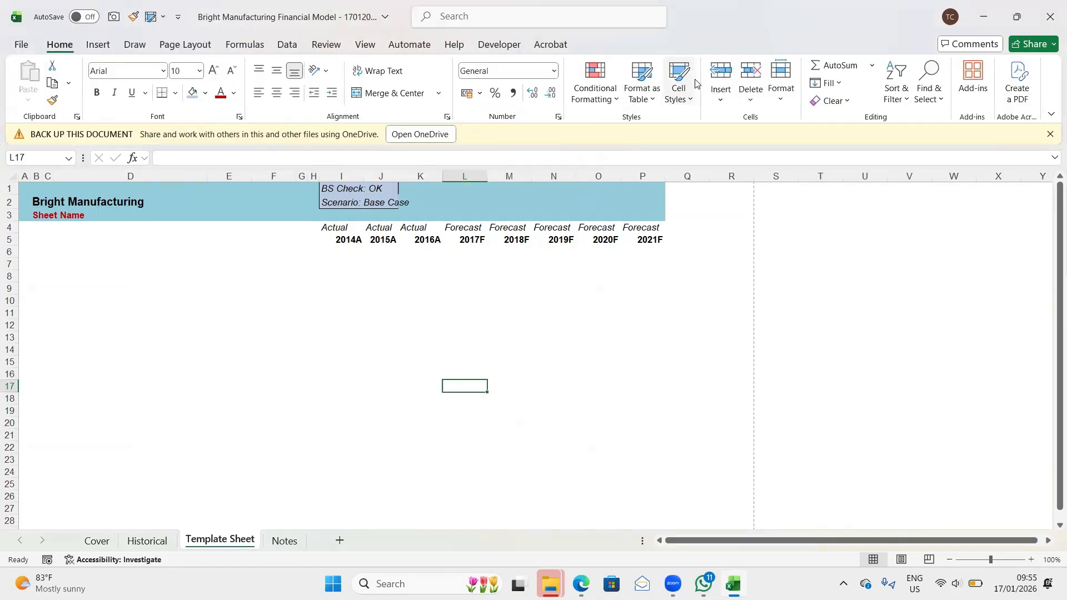
{"action": "left_click", "coordinate": [689, 100]}
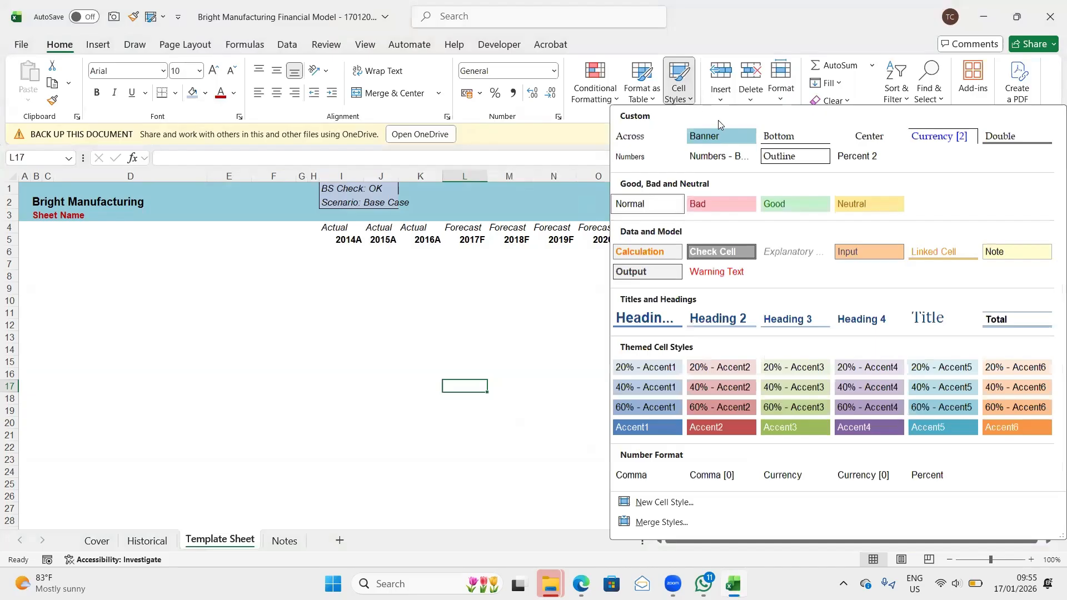
{"action": "right_click", "coordinate": [734, 131]}
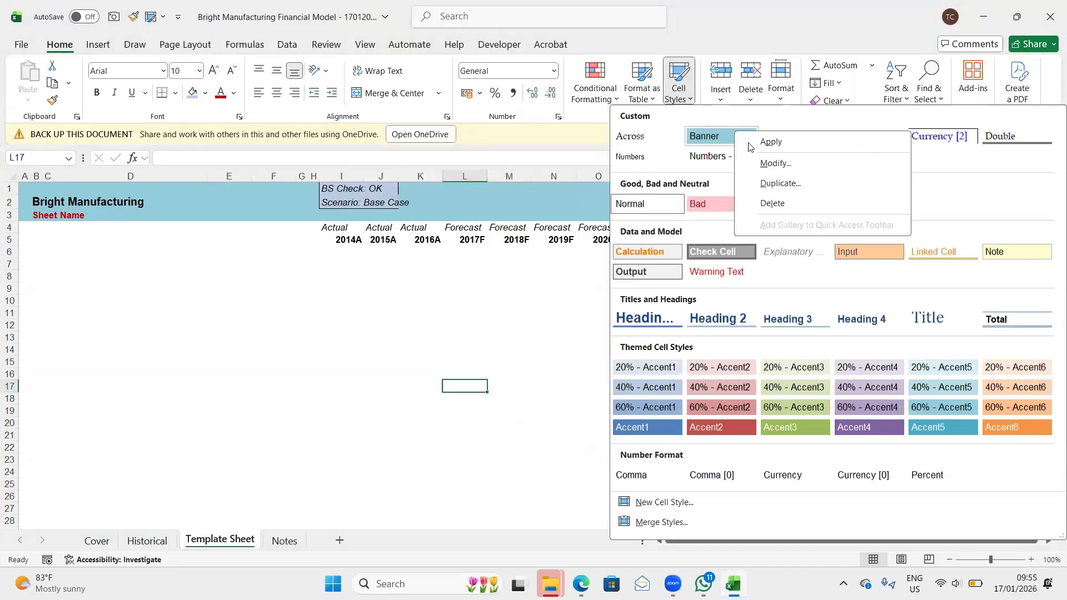
{"action": "left_click", "coordinate": [777, 164]}
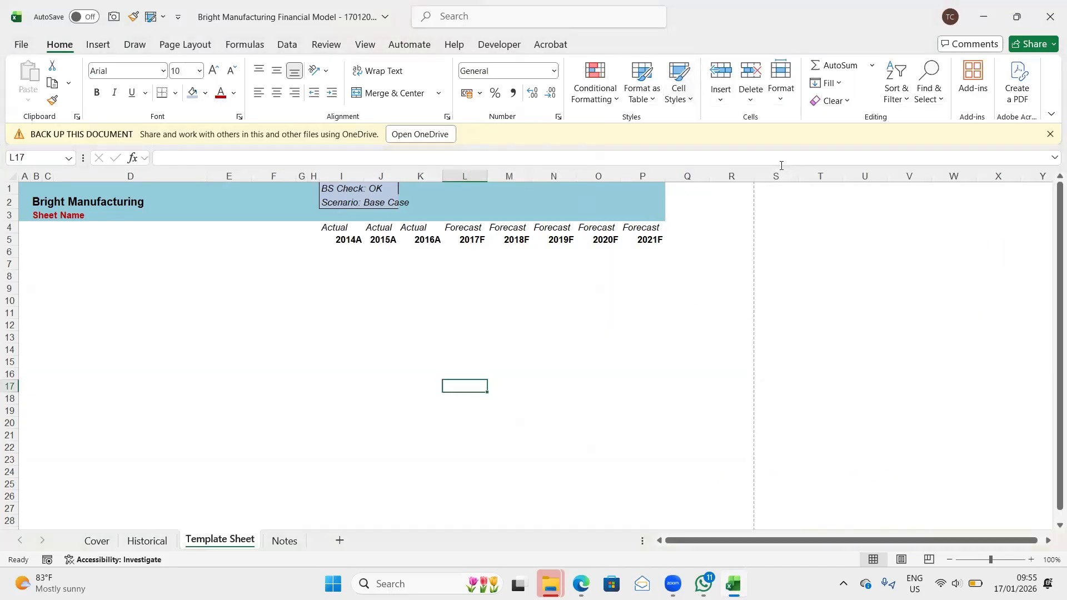
{"action": "left_click", "coordinate": [437, 209]}
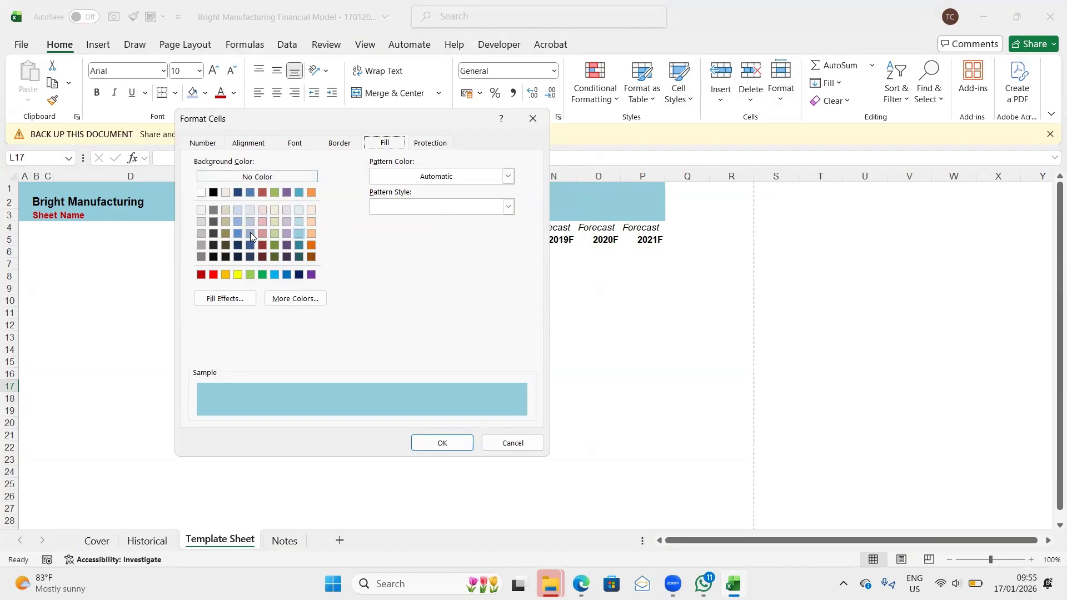
{"action": "left_click", "coordinate": [250, 233]}
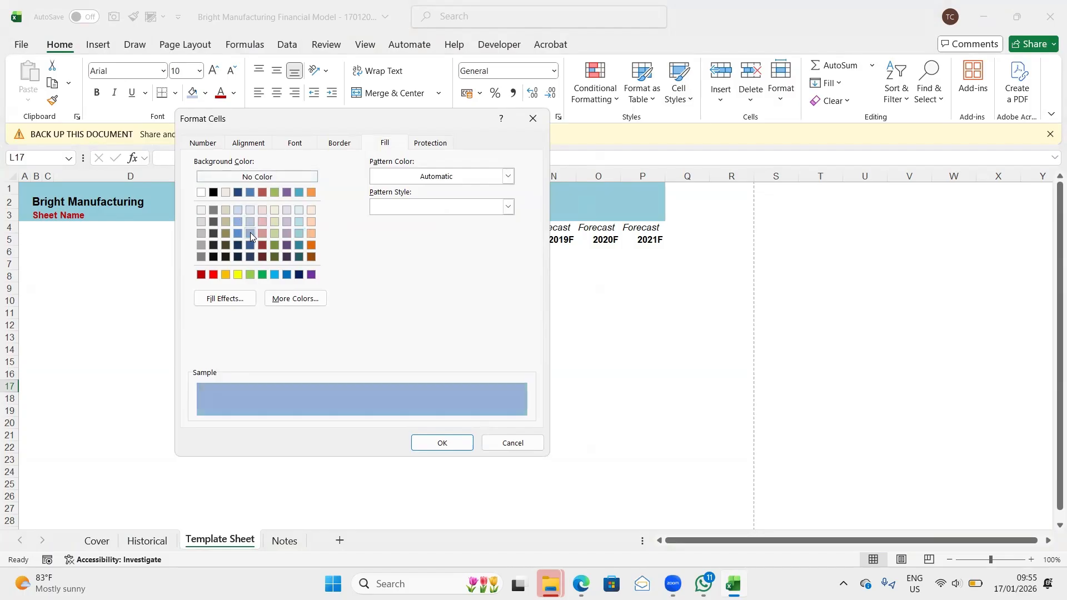
{"action": "left_click", "coordinate": [448, 443]}
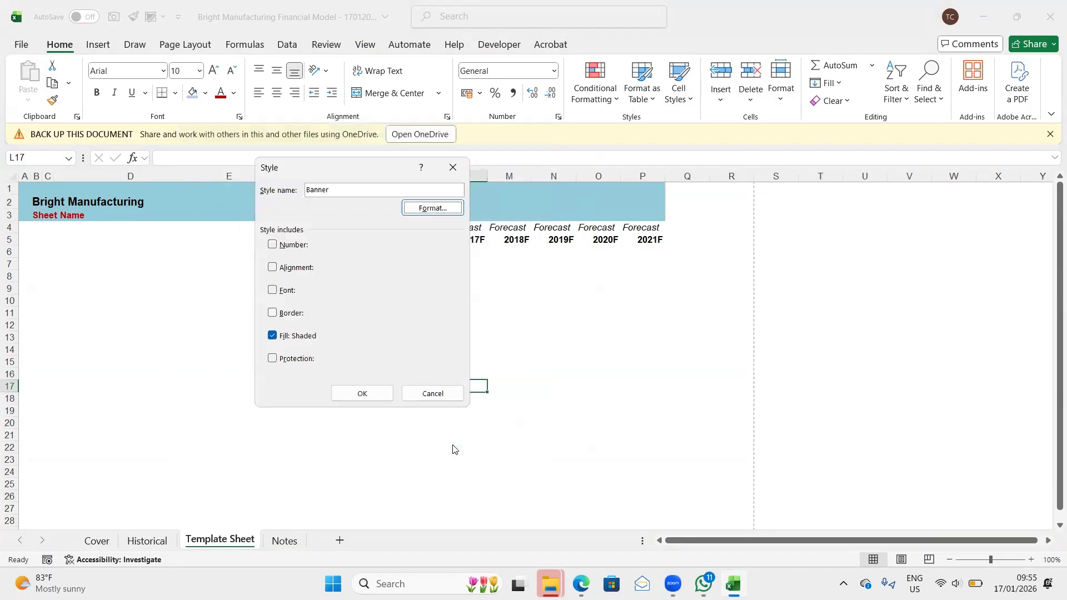
{"action": "left_click", "coordinate": [364, 393]}
{"action": "left_click", "coordinate": [483, 315]}
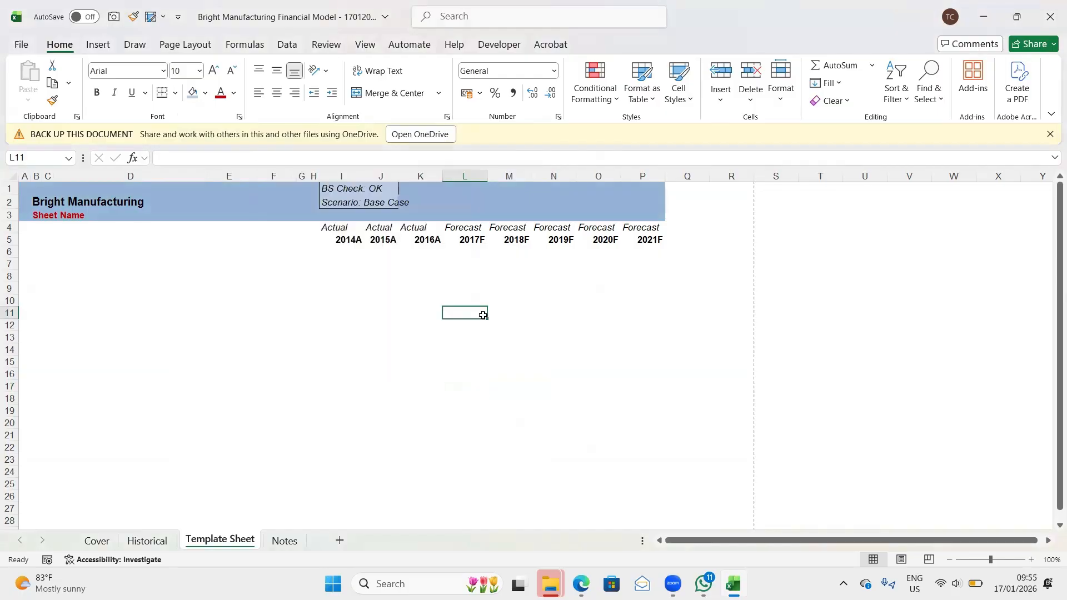
- Modify the custom Banner cell style to use the lightest shade of the theme's blue accent as its fill
{"action": "left_click", "coordinate": [692, 104]}
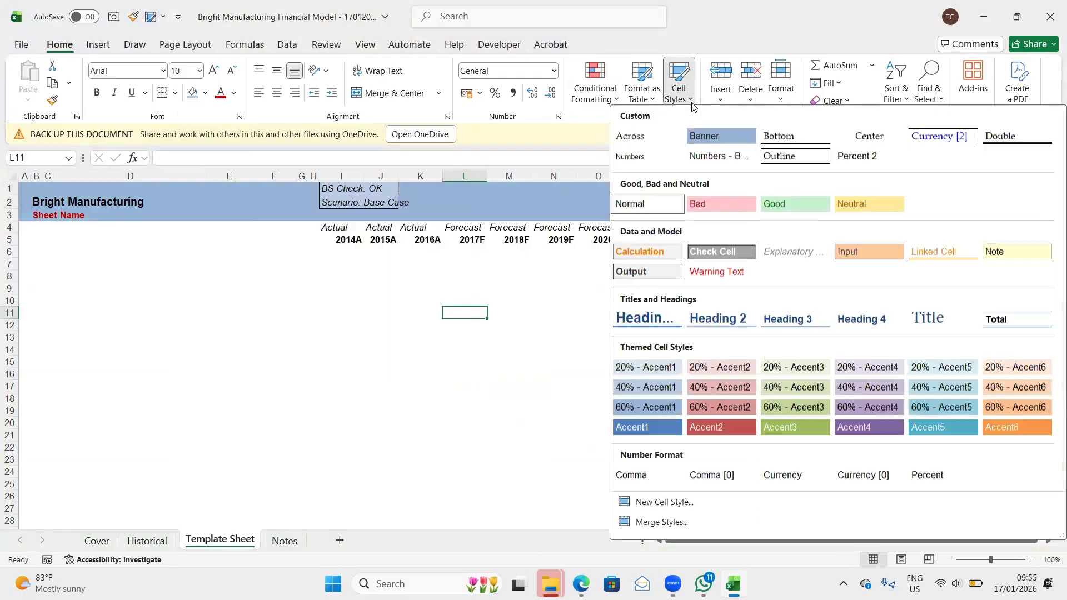
{"action": "right_click", "coordinate": [736, 136]}
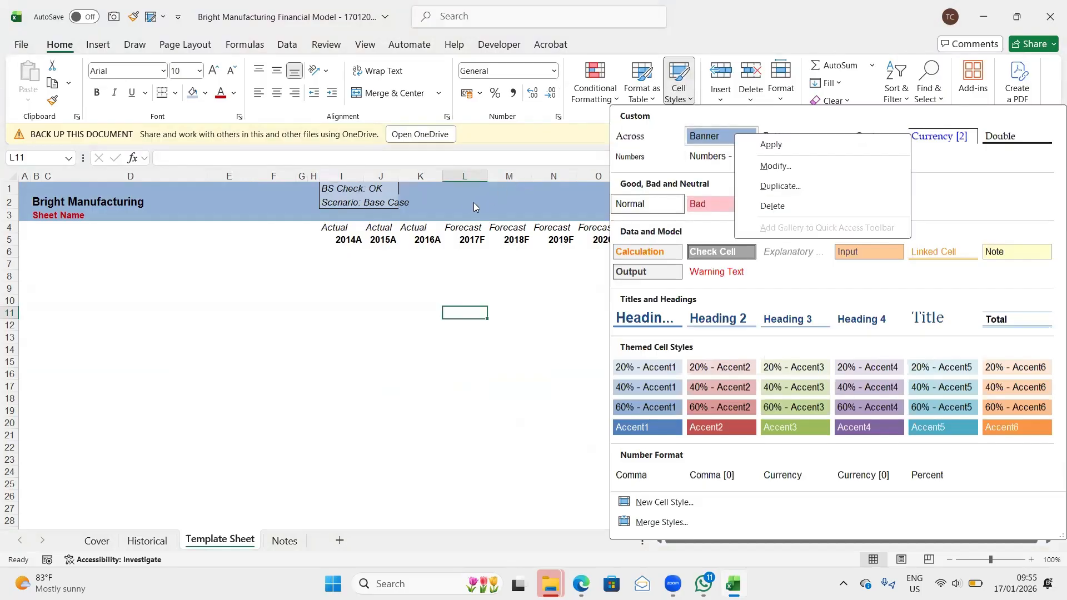
{"action": "left_click", "coordinate": [776, 165]}
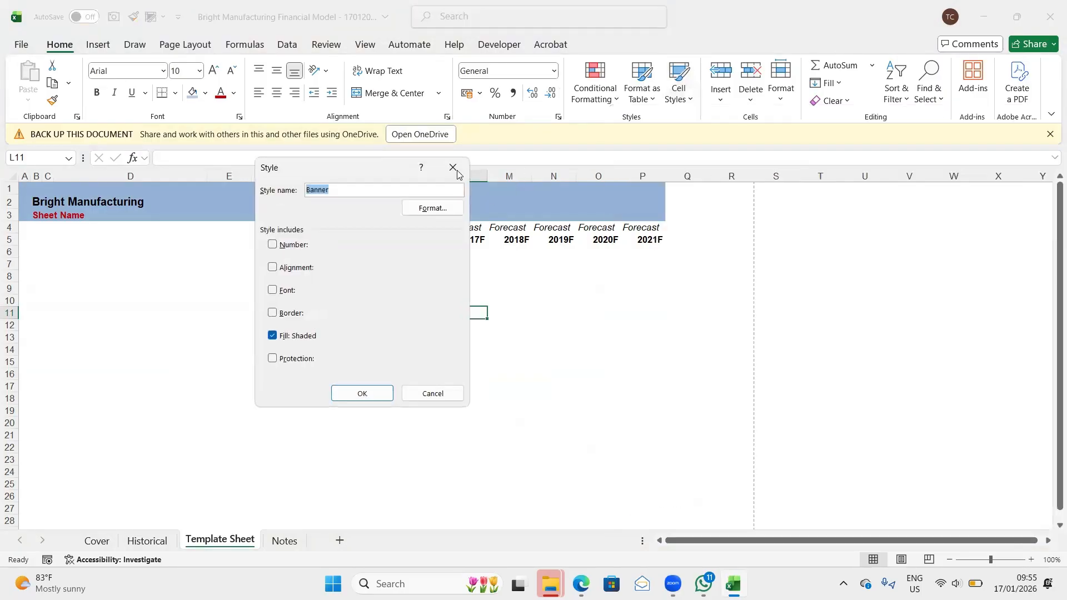
{"action": "left_click", "coordinate": [434, 209]}
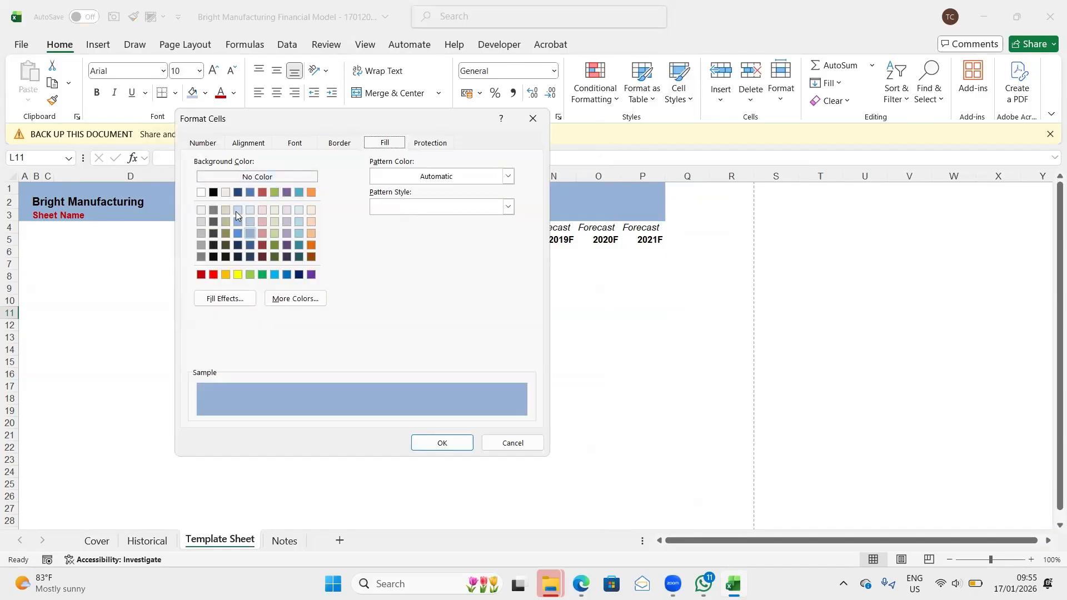
{"action": "left_click", "coordinate": [252, 211]}
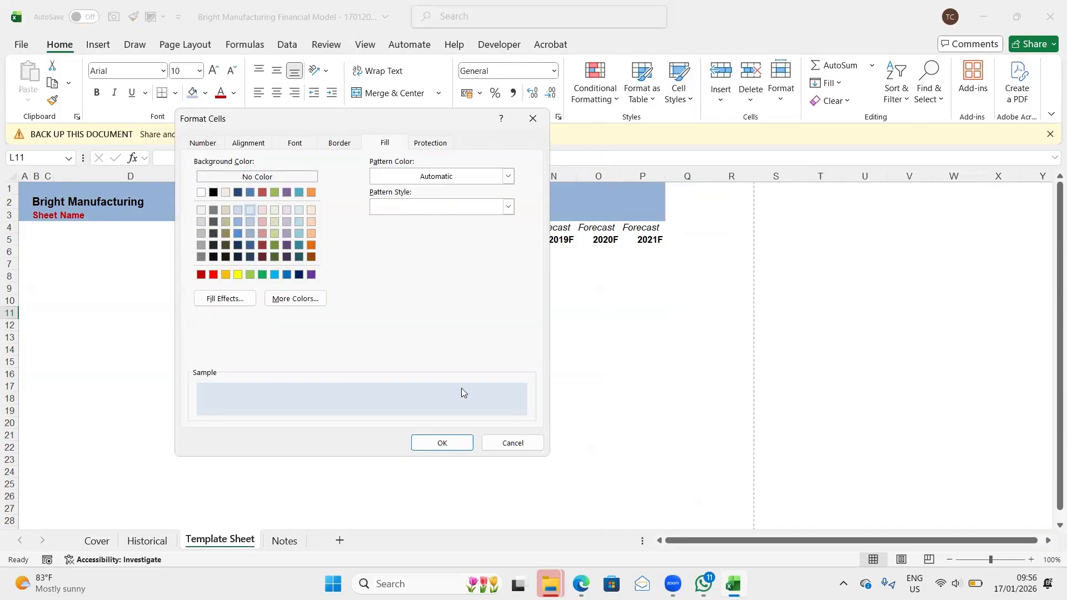
{"action": "left_click", "coordinate": [442, 442]}
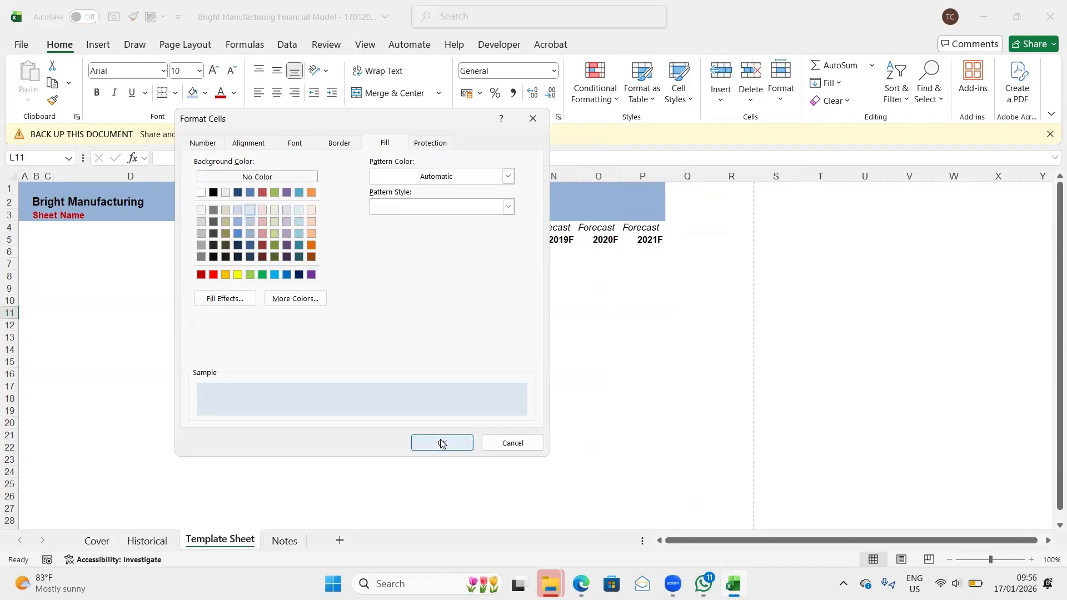
{"action": "left_click", "coordinate": [442, 443]}
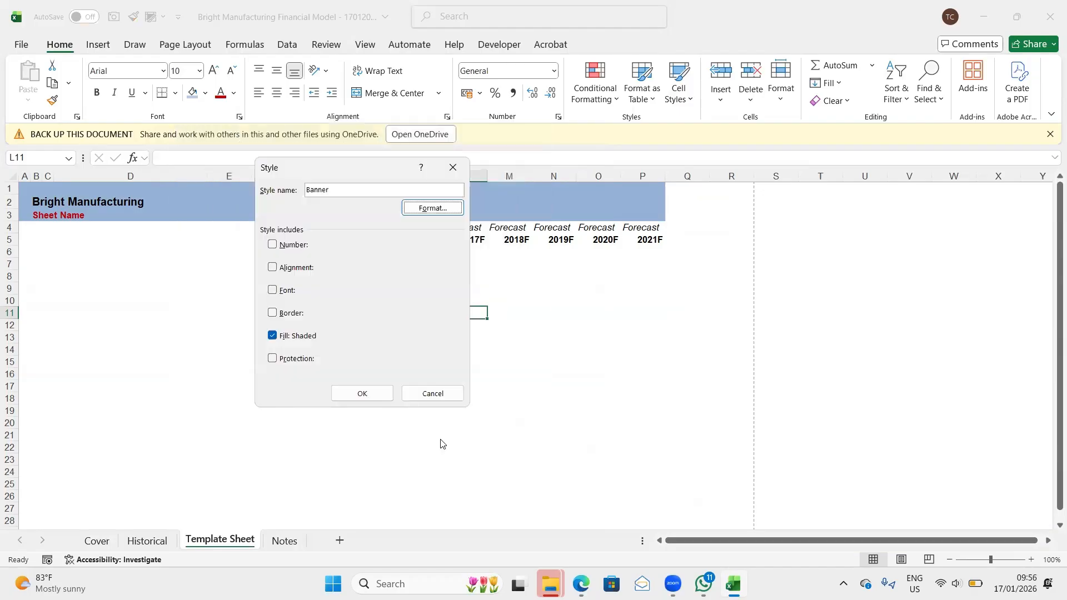
{"action": "left_click", "coordinate": [362, 394]}
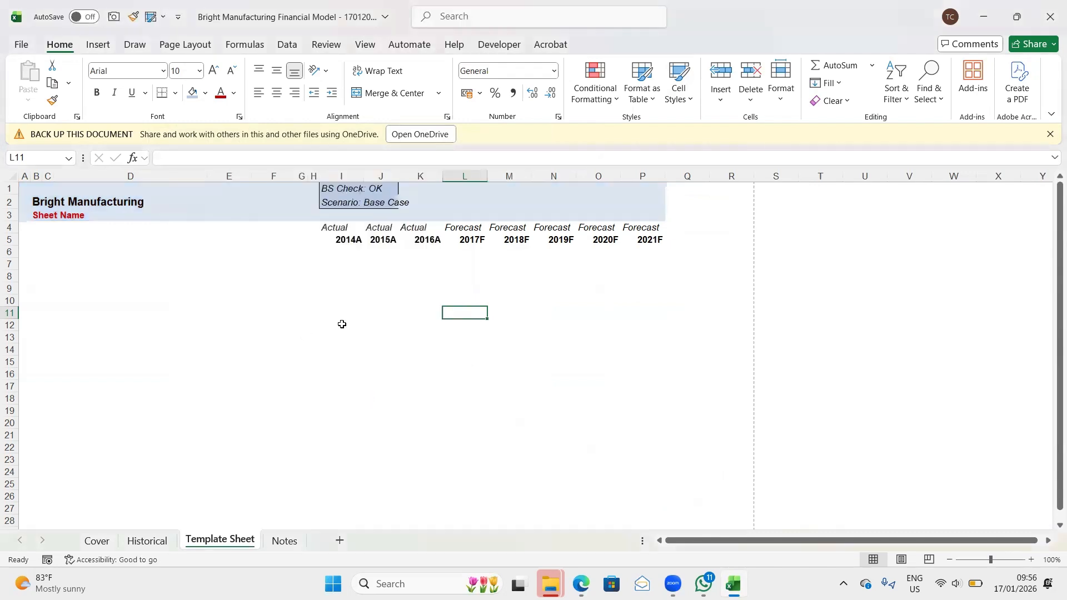
- Fill the BS Check and Scenario box, cells I1:J2, with the lightest theme green and save the workbook
{"action": "left_click", "coordinate": [340, 190]}
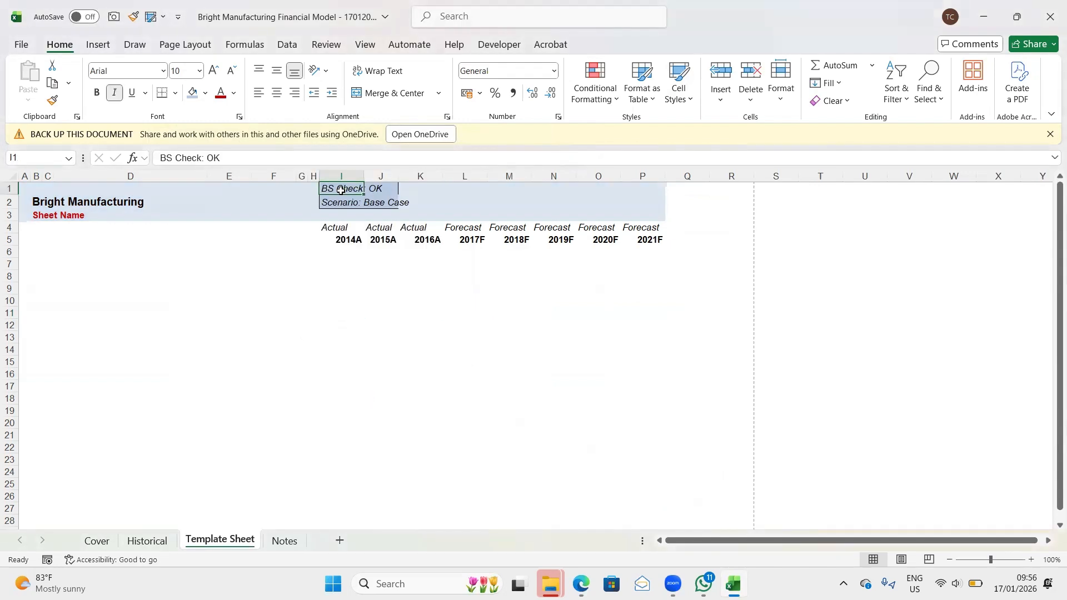
{"action": "key", "text": "shift+Down"}
{"action": "key", "text": "shift+Right"}
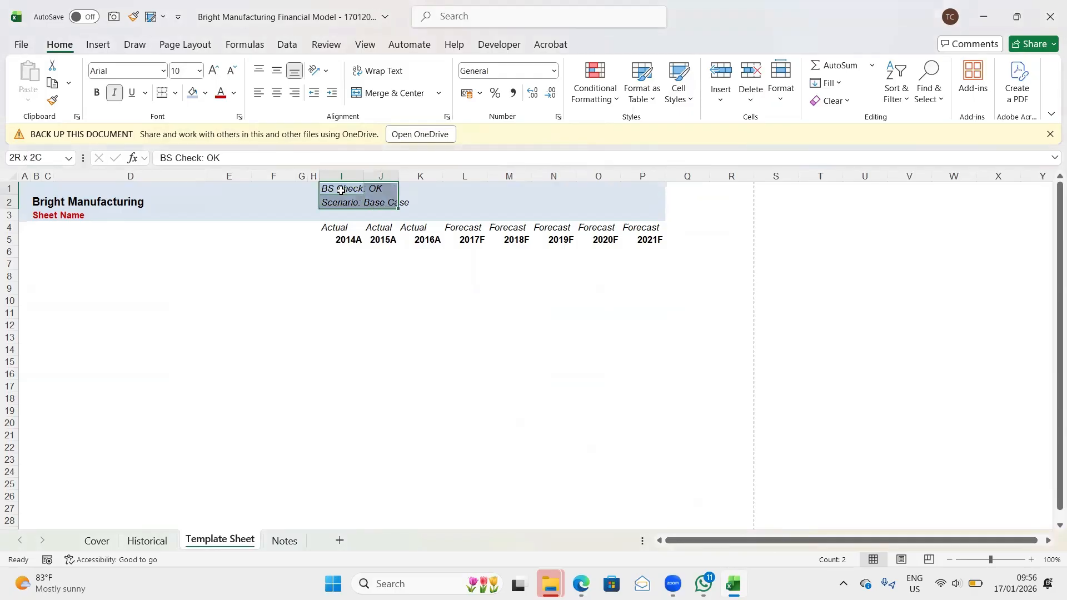
{"action": "left_click", "coordinate": [204, 95]}
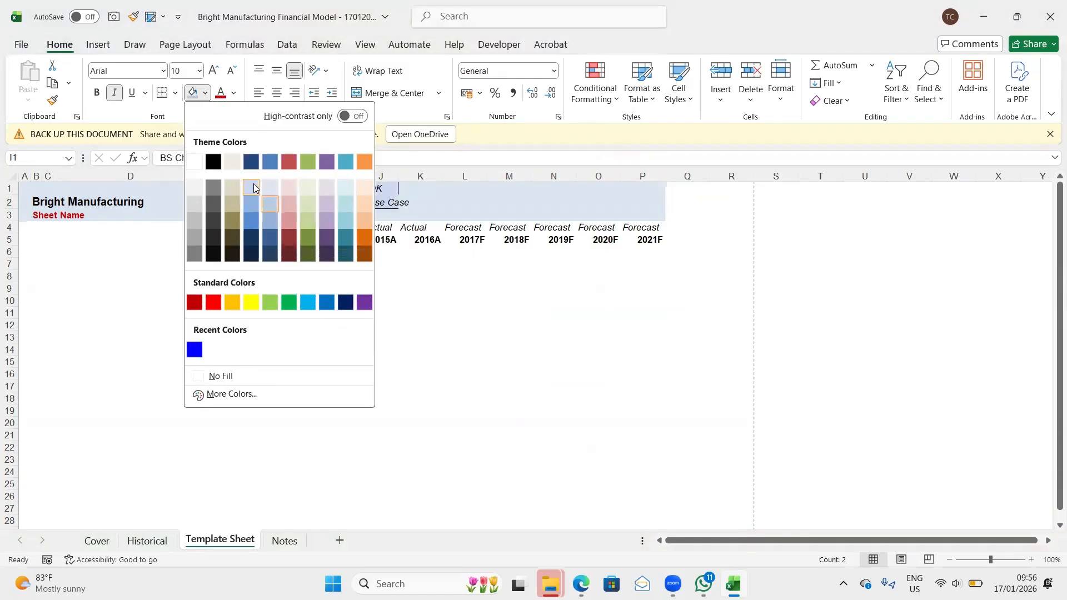
{"action": "left_click", "coordinate": [309, 188]}
{"action": "left_click", "coordinate": [271, 371]}
{"action": "left_click", "coordinate": [500, 385]}
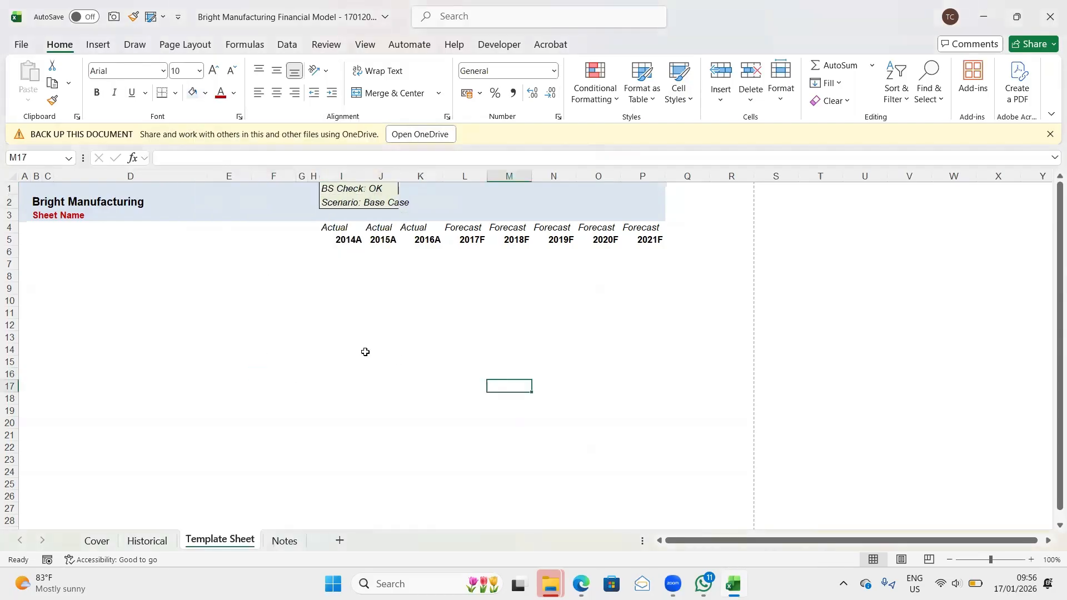
{"action": "left_click", "coordinate": [314, 374]}
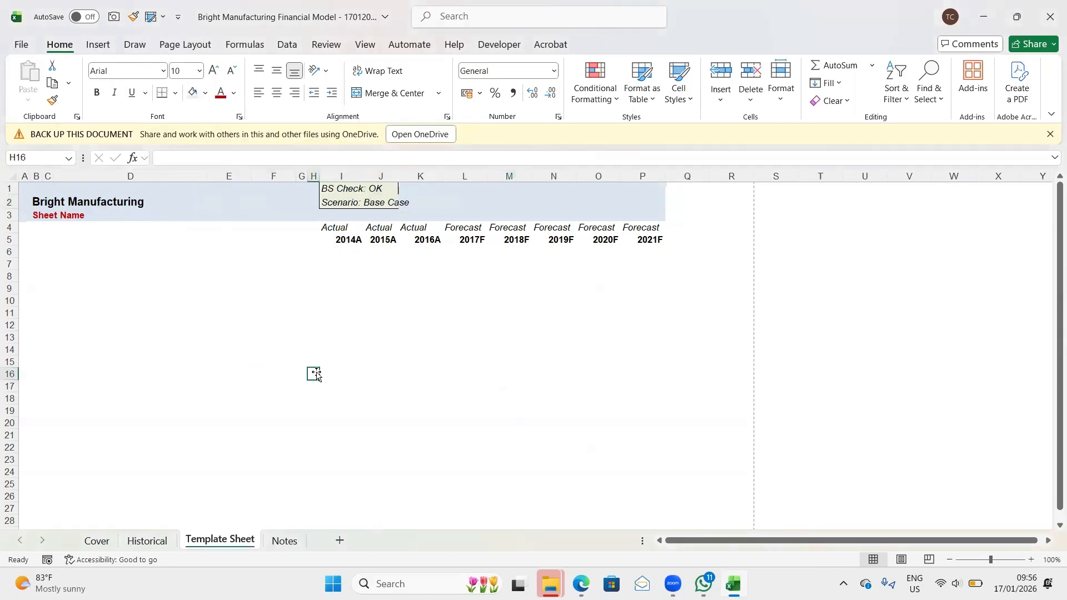
{"action": "key", "text": "ctrl+s"}
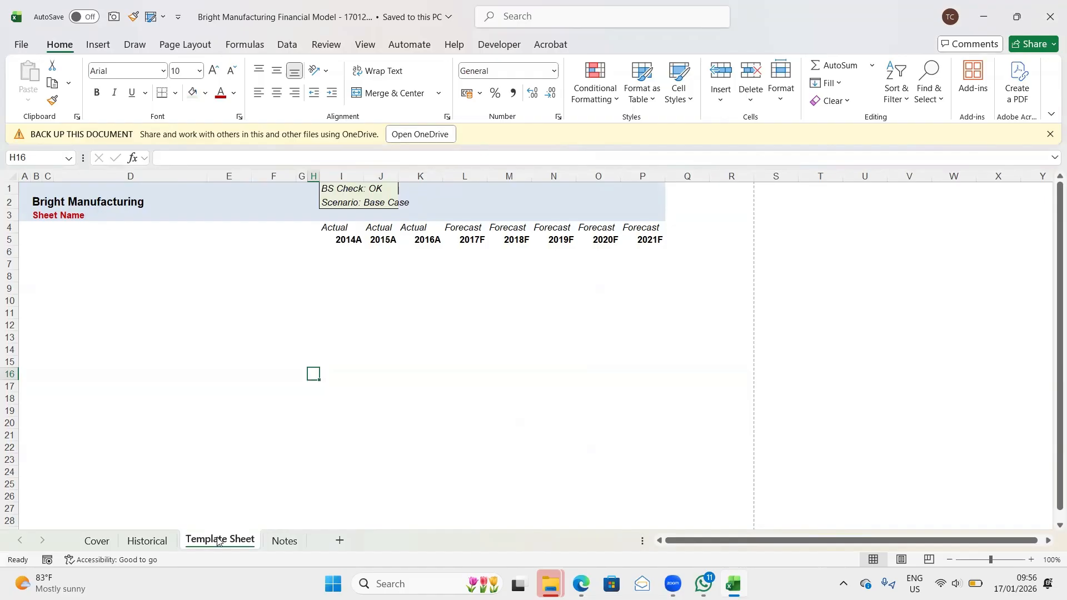
- Create four copies of Template Sheet, numbered (2) to (5), placed in order before the Notes sheet
{"action": "left_click_drag", "start_coordinate": [218, 542], "coordinate": [270, 514]}
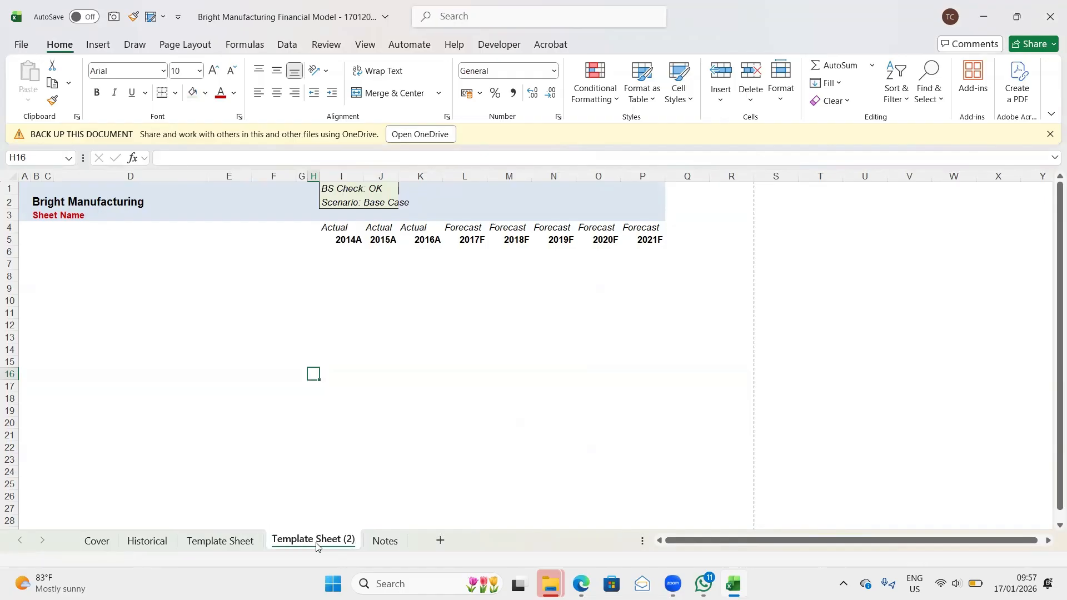
{"action": "left_click_drag", "start_coordinate": [306, 544], "coordinate": [380, 537]}
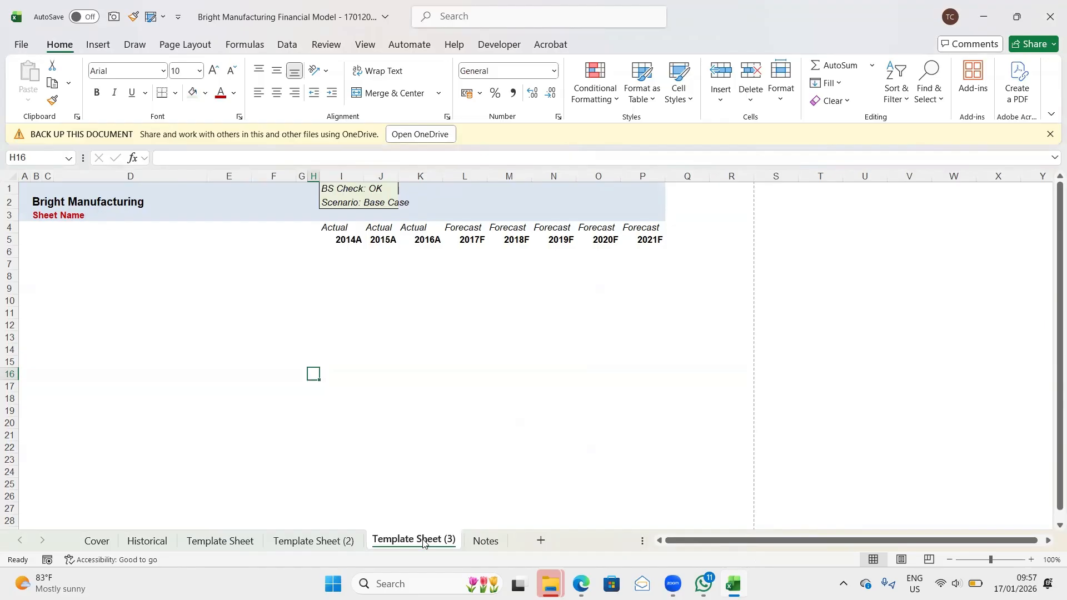
{"action": "left_click_drag", "start_coordinate": [423, 542], "coordinate": [389, 544]}
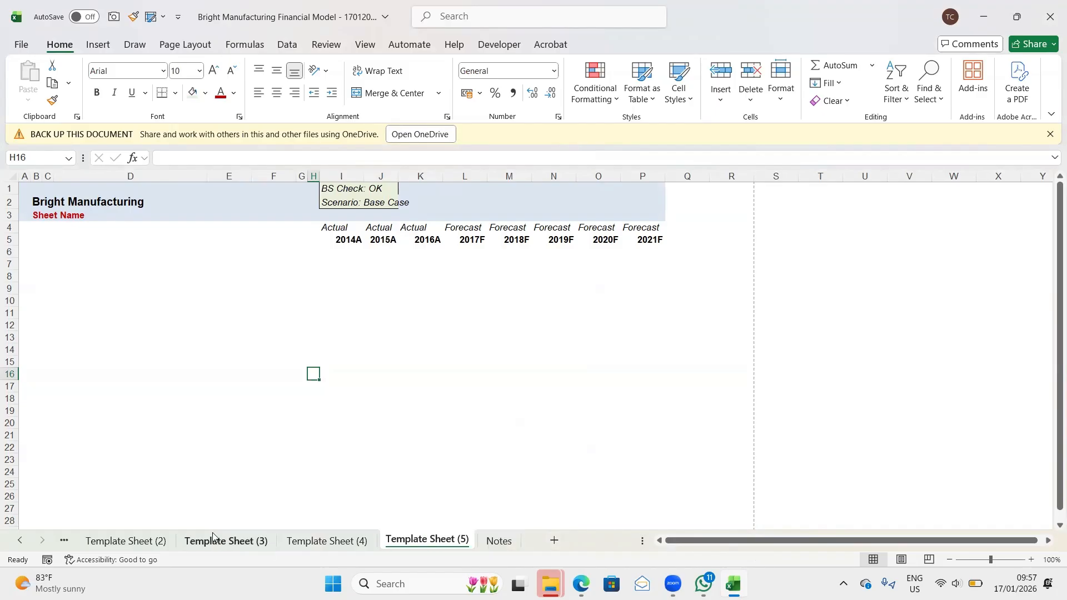
{"action": "key", "text": "super+s"}
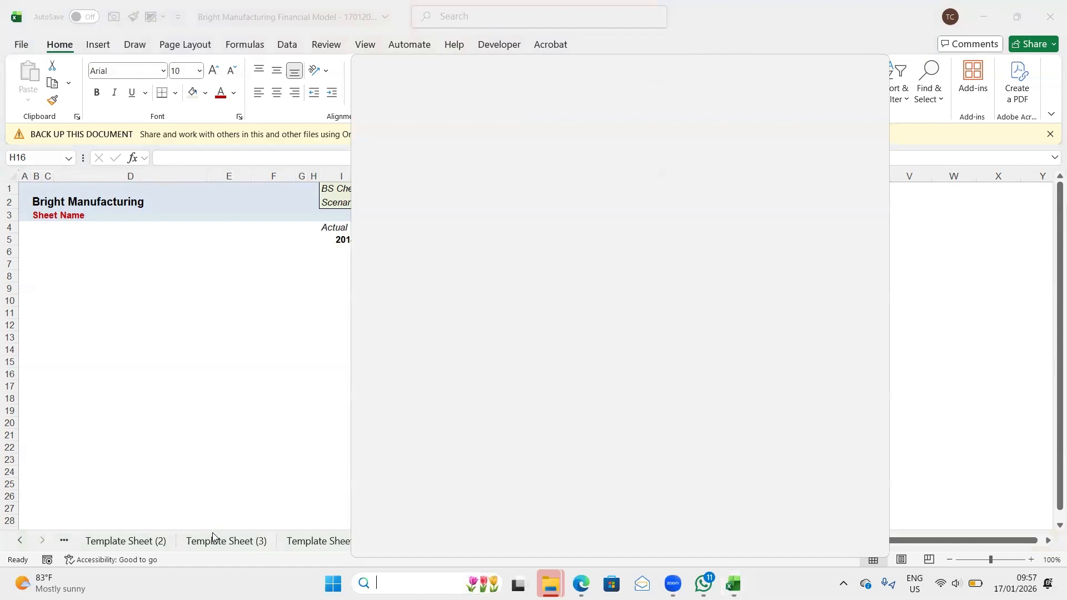
{"action": "left_click", "coordinate": [981, 259]}
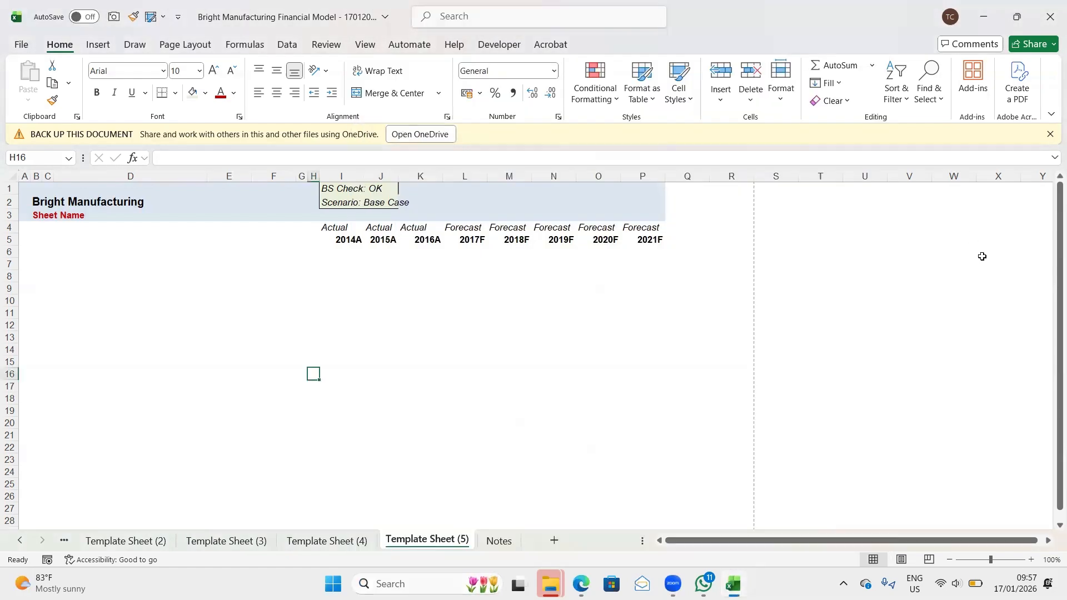
- Look through the Template Sheet copies, the Historical sheet and the Cover to review the workbook's sheet structure
{"action": "left_click", "coordinate": [123, 543]}
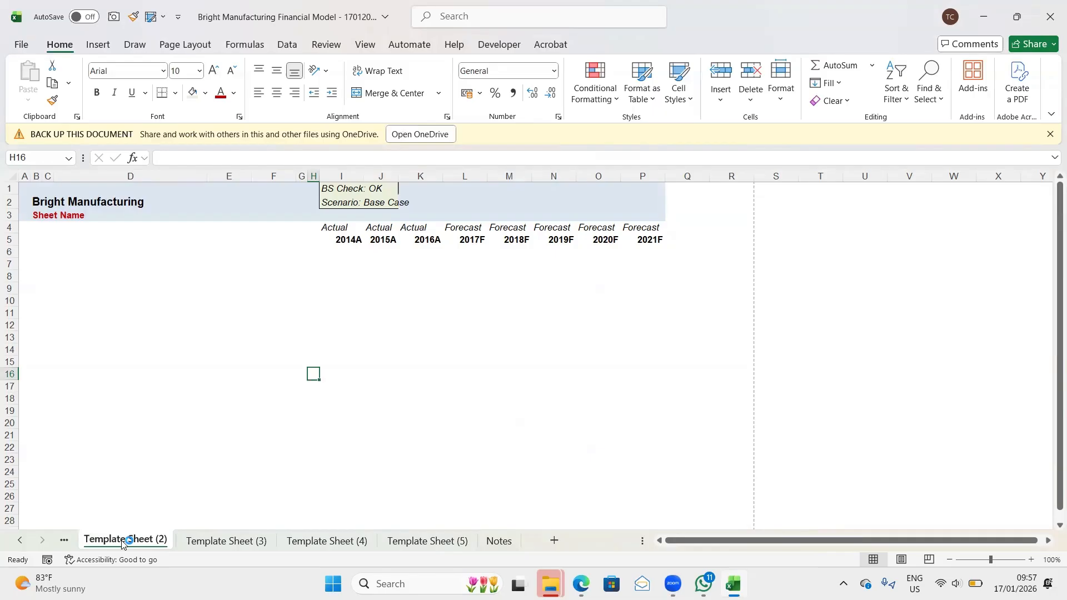
{"action": "key", "text": "ctrl+Page_Down"}
{"action": "key", "text": "ctrl+Page_Down"}
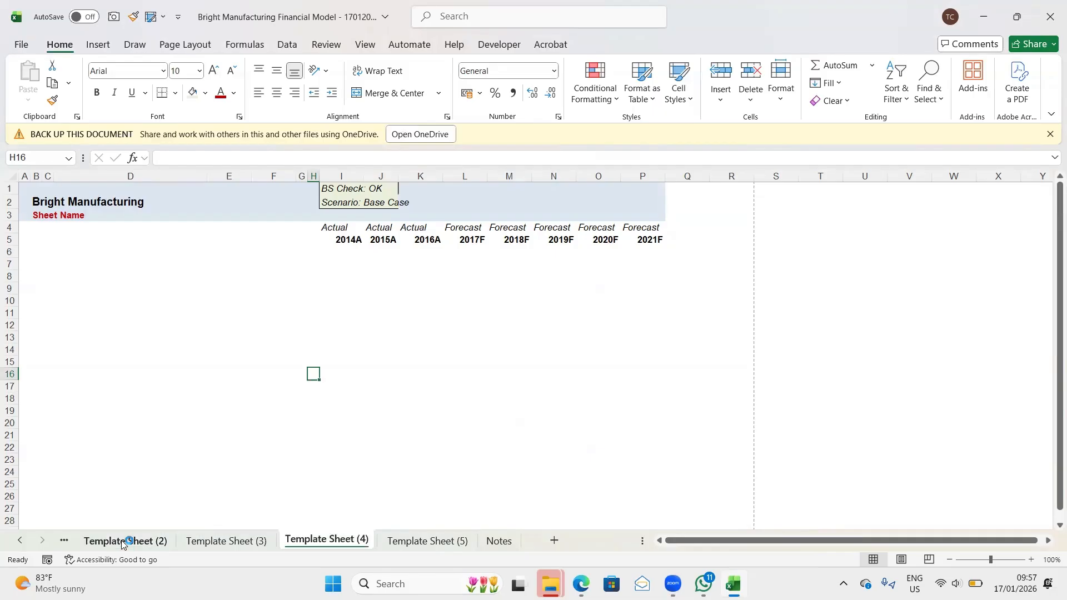
{"action": "key", "text": "ctrl+Page_Down"}
{"action": "key", "text": "ctrl+Page_Up"}
{"action": "key", "text": "ctrl+Page_Up"}
{"action": "key", "text": "ctrl+Page_Up"}
{"action": "key", "text": "ctrl+Page_Up"}
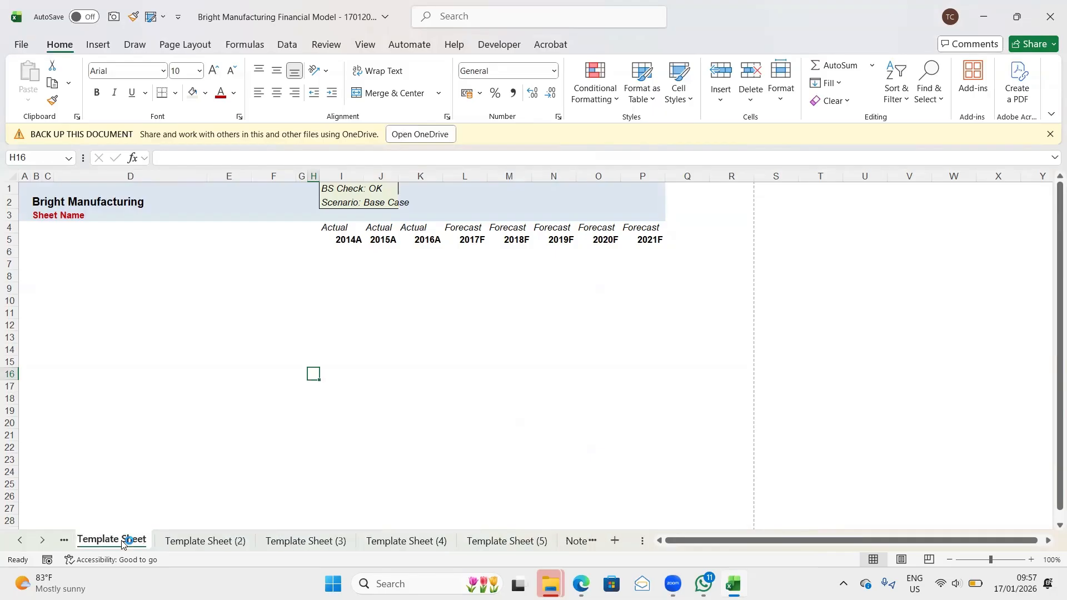
{"action": "key", "text": "ctrl+Page_Up"}
{"action": "key", "text": "ctrl+Page_Up"}
{"action": "key", "text": "ctrl+Page_Down"}
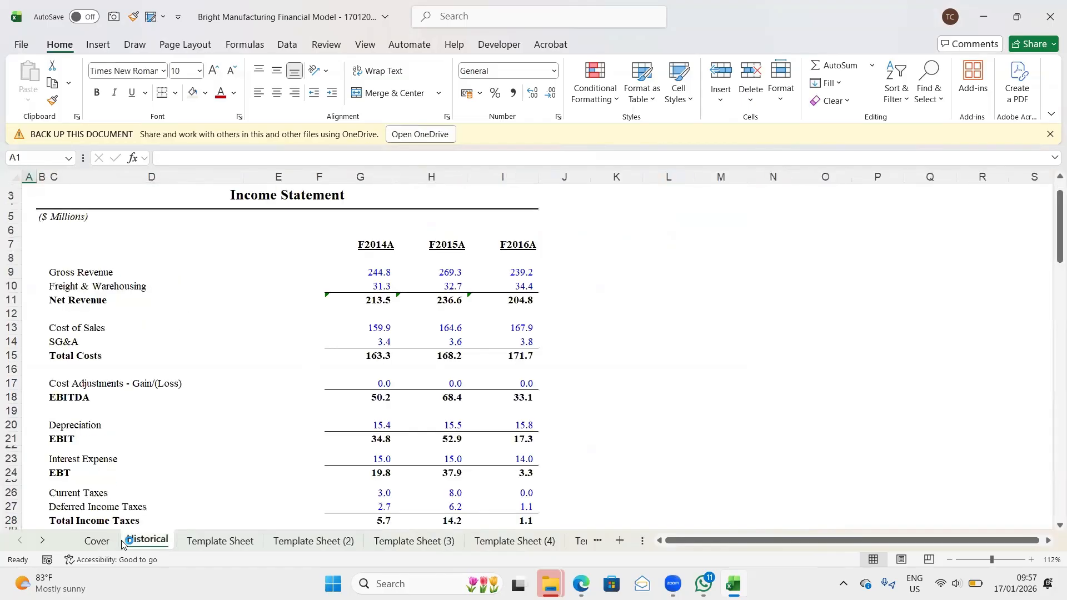
{"action": "key", "text": "ctrl+Page_Down"}
{"action": "key", "text": "ctrl+Page_Down"}
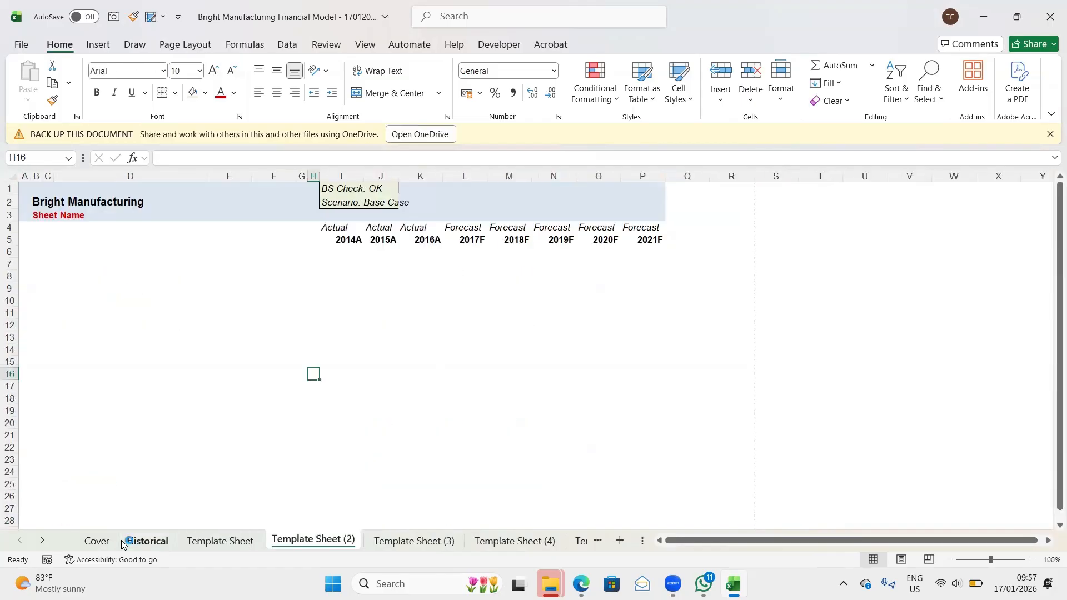
{"action": "key", "text": "ctrl+Page_Down"}
{"action": "key", "text": "ctrl+Page_Down"}
{"action": "key", "text": "ctrl+Page_Up"}
{"action": "key", "text": "ctrl+Page_Up"}
{"action": "key", "text": "ctrl+Page_Up"}
{"action": "key", "text": "ctrl+Page_Up"}
{"action": "key", "text": "ctrl+Page_Up"}
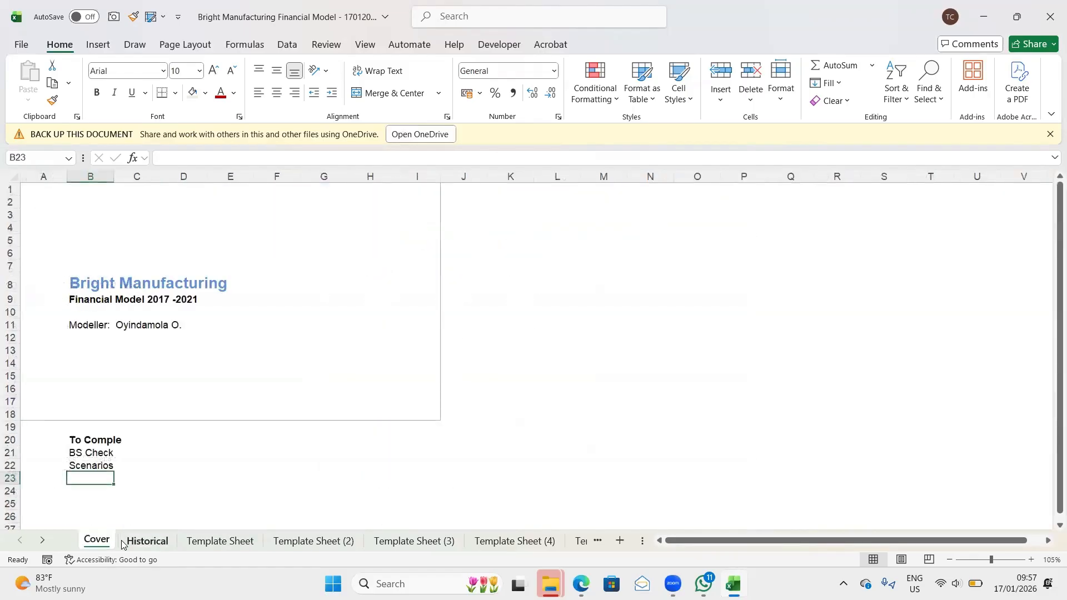
- Go through the sheets from Cover to Notes and read the list of financial model sections in Notes
{"action": "key", "text": "ctrl+Page_Down"}
{"action": "key", "text": "ctrl+Page_Down"}
{"action": "key", "text": "ctrl+Page_Down"}
{"action": "key", "text": "ctrl+Page_Down"}
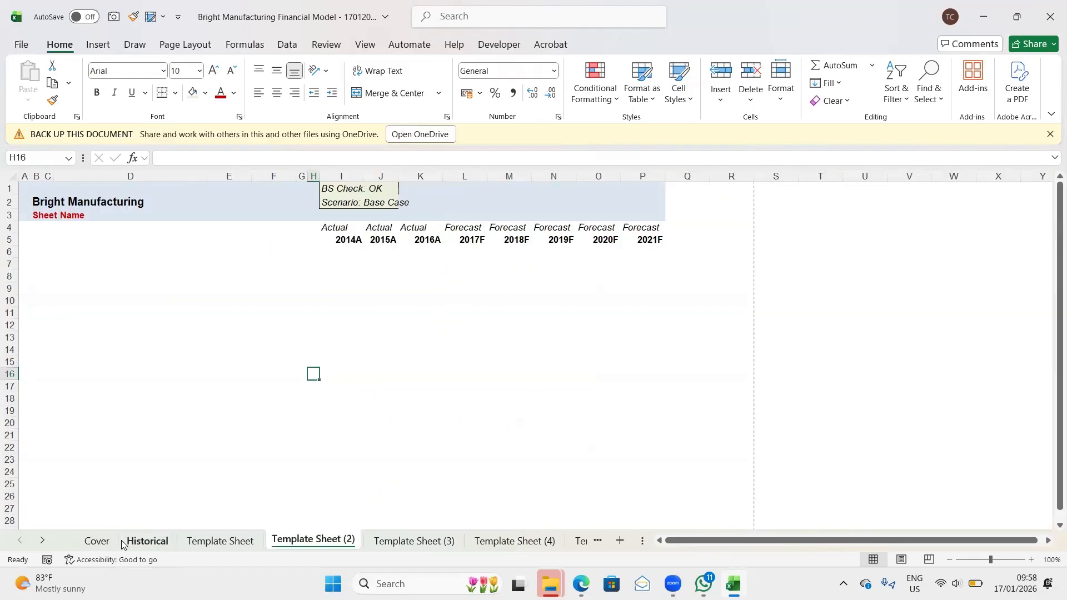
{"action": "key", "text": "ctrl+Page_Down"}
{"action": "key", "text": "ctrl+Page_Down"}
{"action": "key", "text": "ctrl+Page_Up"}
{"action": "key", "text": "ctrl+Page_Up"}
{"action": "key", "text": "ctrl+Page_Up"}
{"action": "key", "text": "ctrl+Page_Up"}
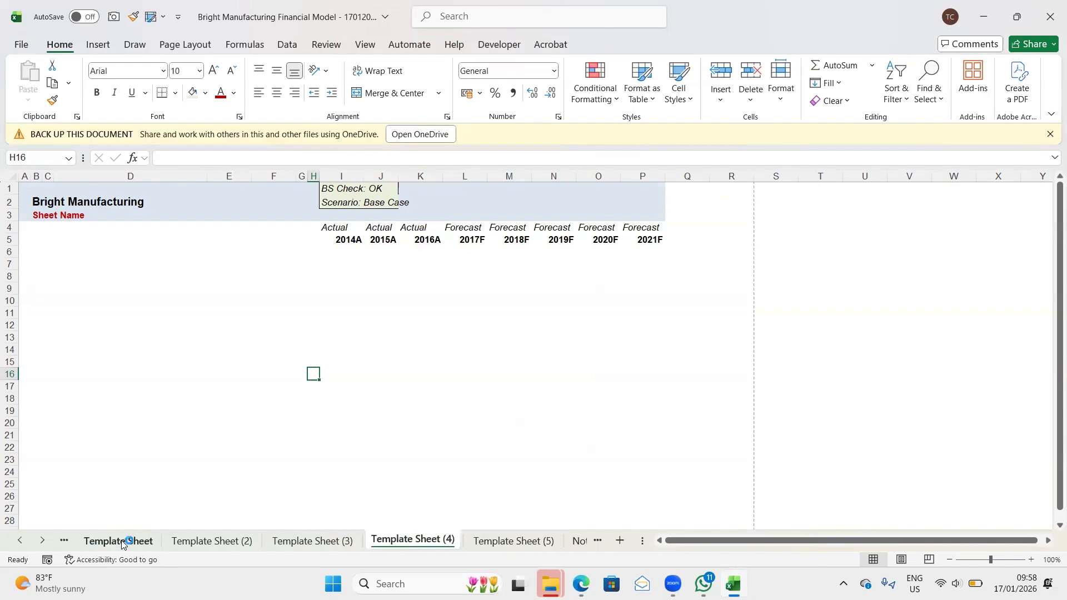
{"action": "key", "text": "ctrl+Page_Up"}
{"action": "key", "text": "ctrl+Page_Up"}
{"action": "key", "text": "ctrl+Page_Down"}
{"action": "key", "text": "ctrl+Page_Down"}
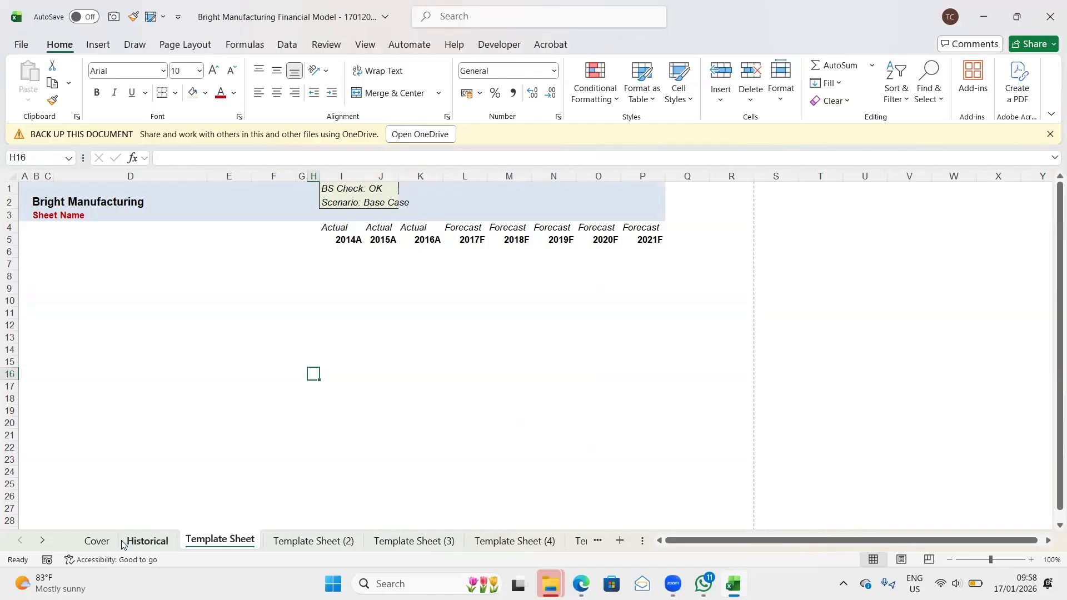
{"action": "key", "text": "ctrl+Page_Down"}
{"action": "key", "text": "ctrl+Page_Down"}
{"action": "key", "text": "ctrl+Page_Down"}
{"action": "key", "text": "ctrl+Page_Down"}
{"action": "key", "text": "ctrl+Page_Down"}
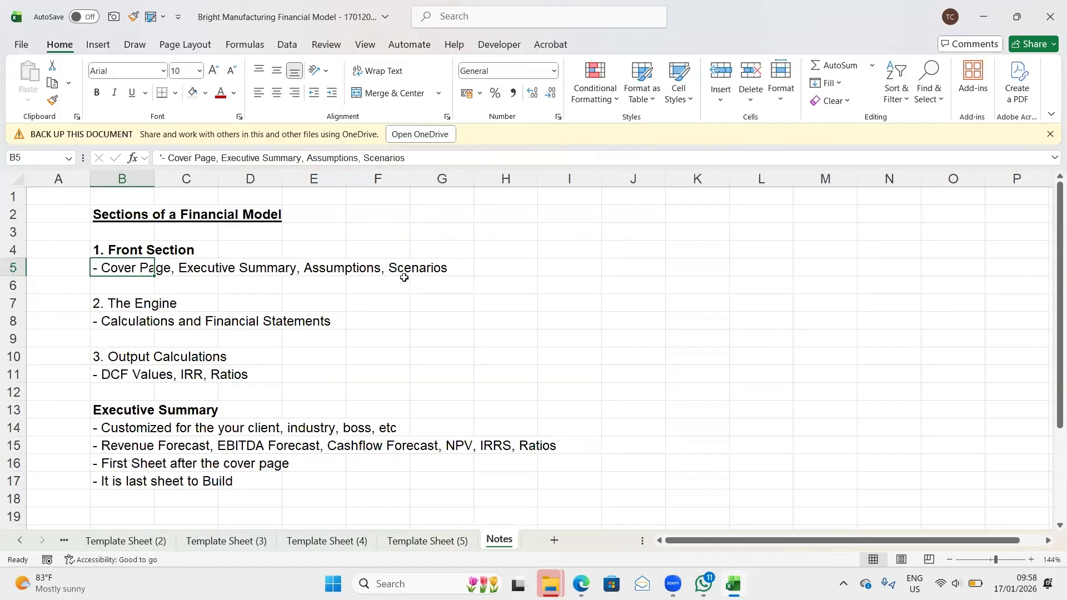
- View the to-do list on the Cover sheet and the income statement on the Historical sheet
{"action": "left_click", "coordinate": [120, 542]}
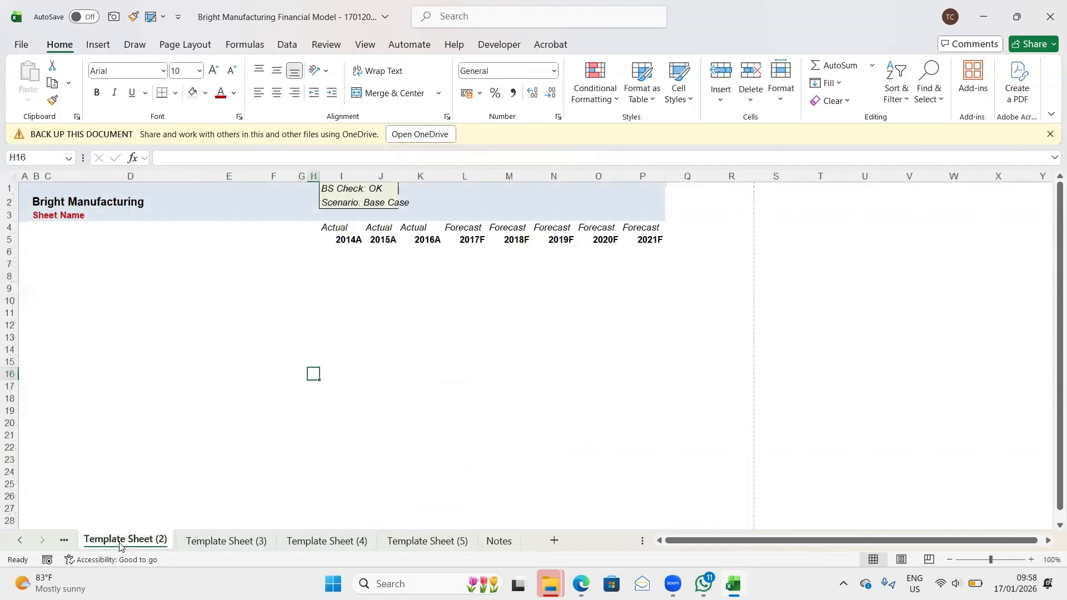
{"action": "key", "text": "ctrl+Page_Up"}
{"action": "key", "text": "ctrl+Page_Up"}
{"action": "key", "text": "ctrl+Page_Up"}
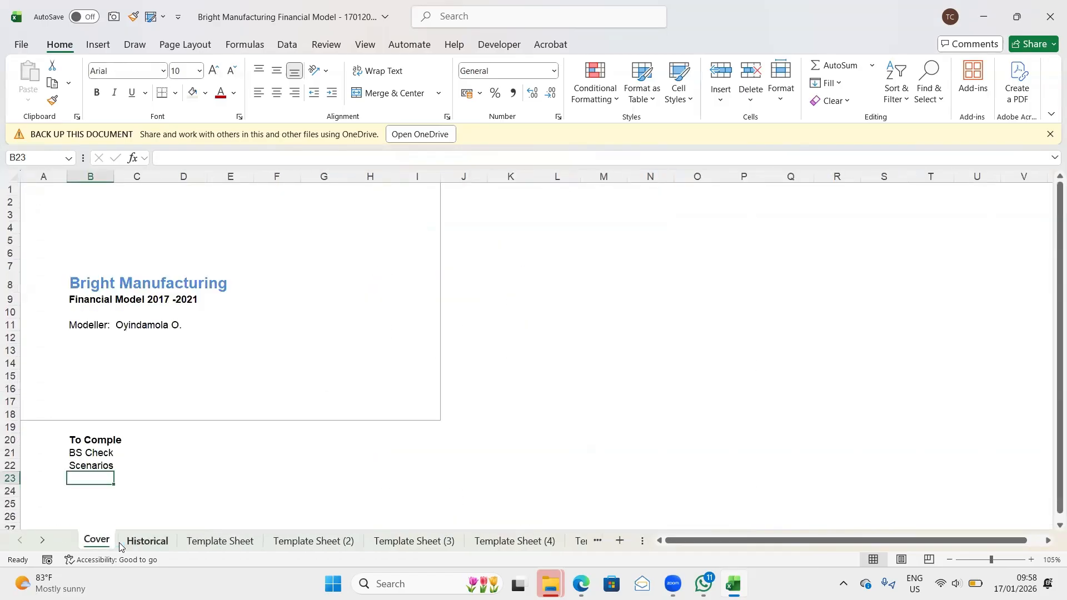
{"action": "key", "text": "Down"}
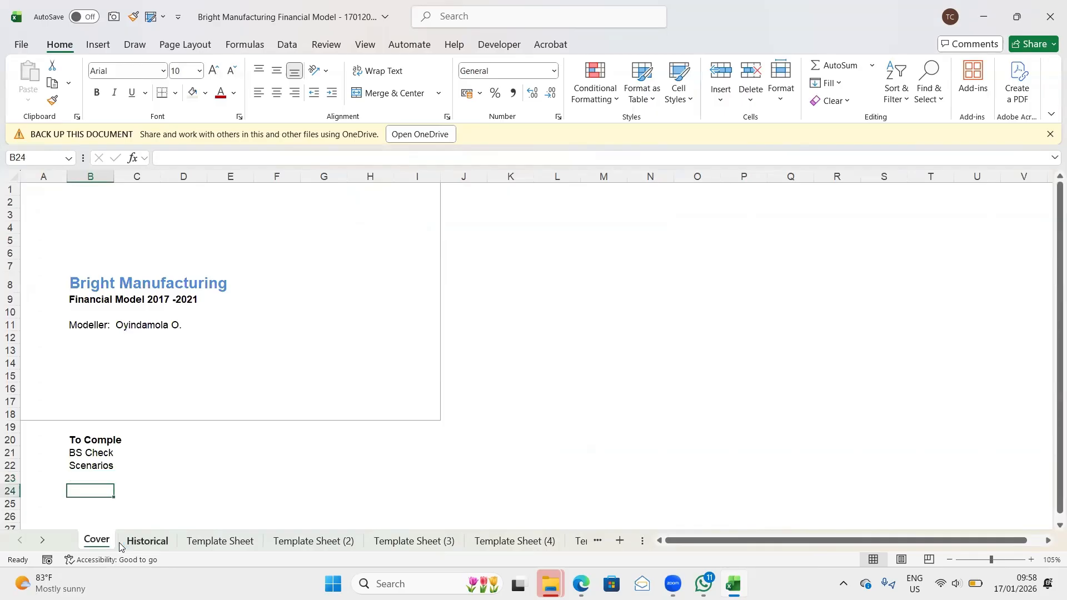
{"action": "left_click", "coordinate": [148, 542]}
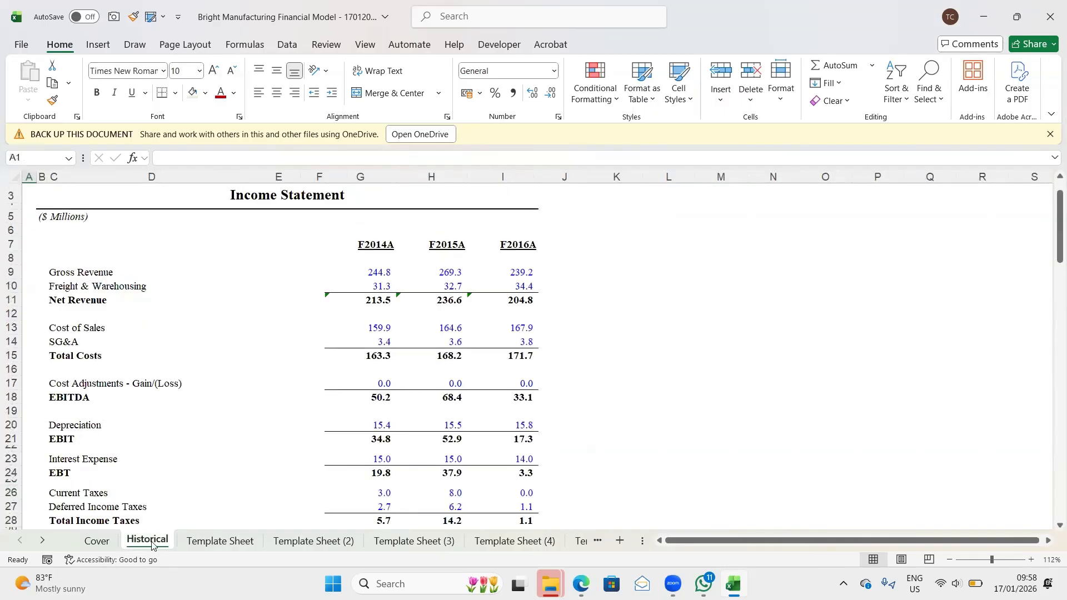
- Rename the original Template Sheet as Executive Summary
{"action": "left_click", "coordinate": [212, 542]}
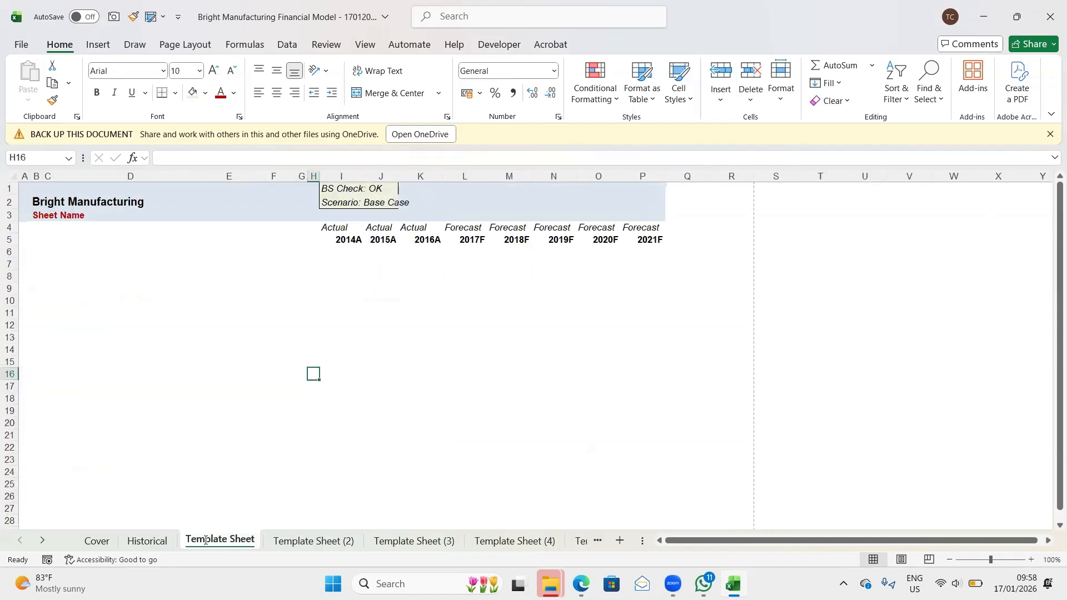
{"action": "double_click", "coordinate": [205, 541]}
{"action": "type", "text": "E"}
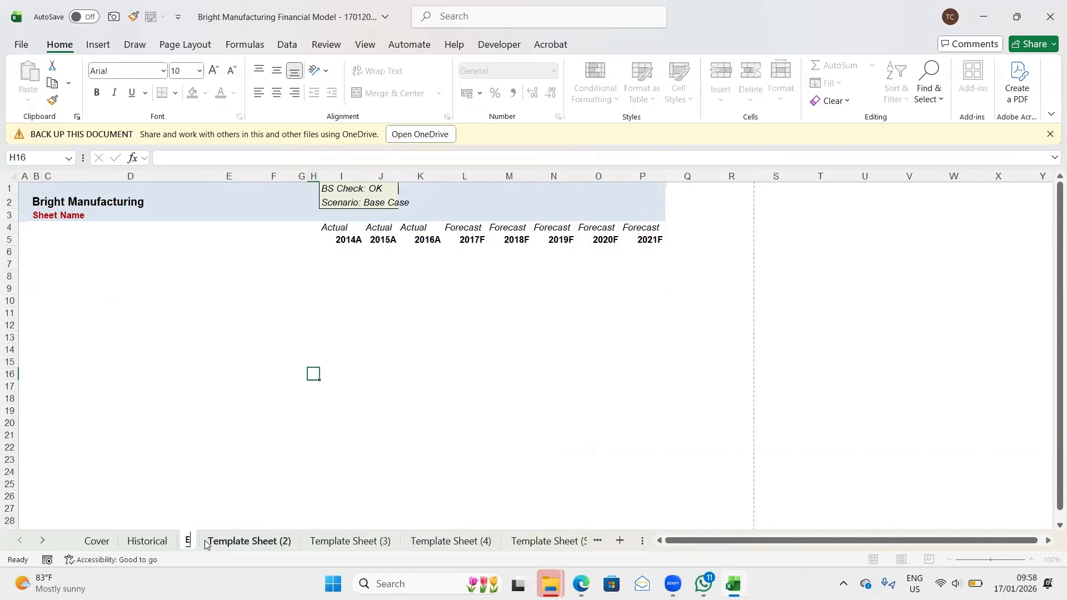
{"action": "type", "text": "xe"}
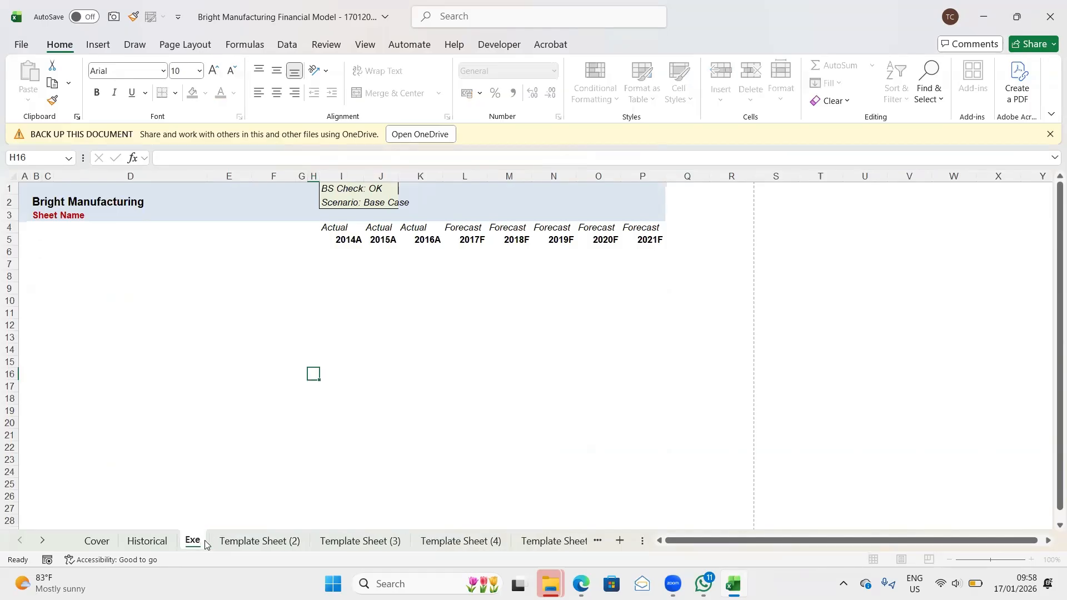
{"action": "type", "text": "cutive"}
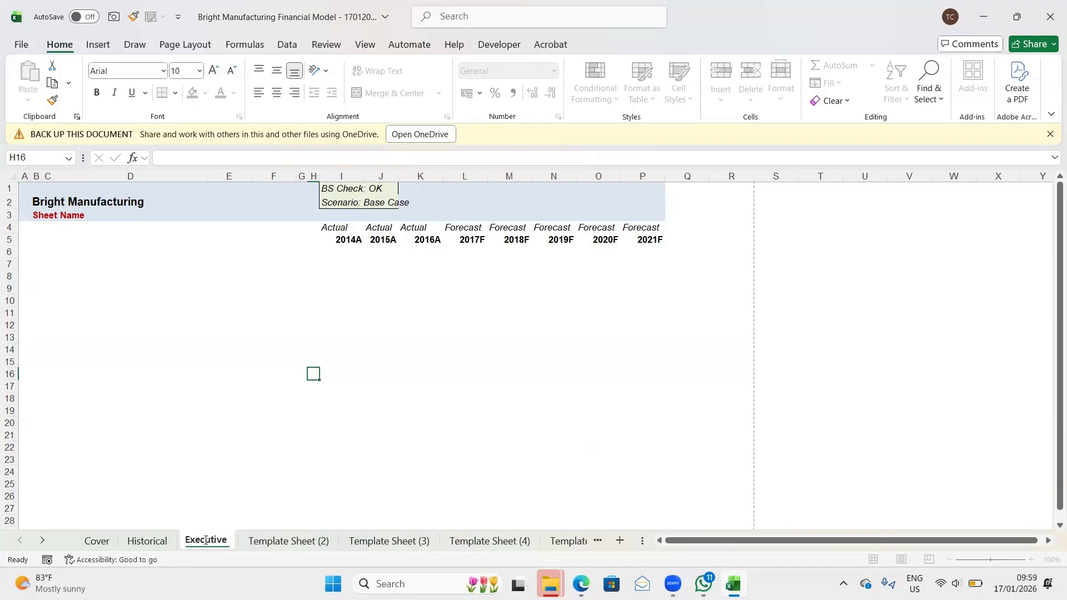
{"action": "type", "text": " Summa"}
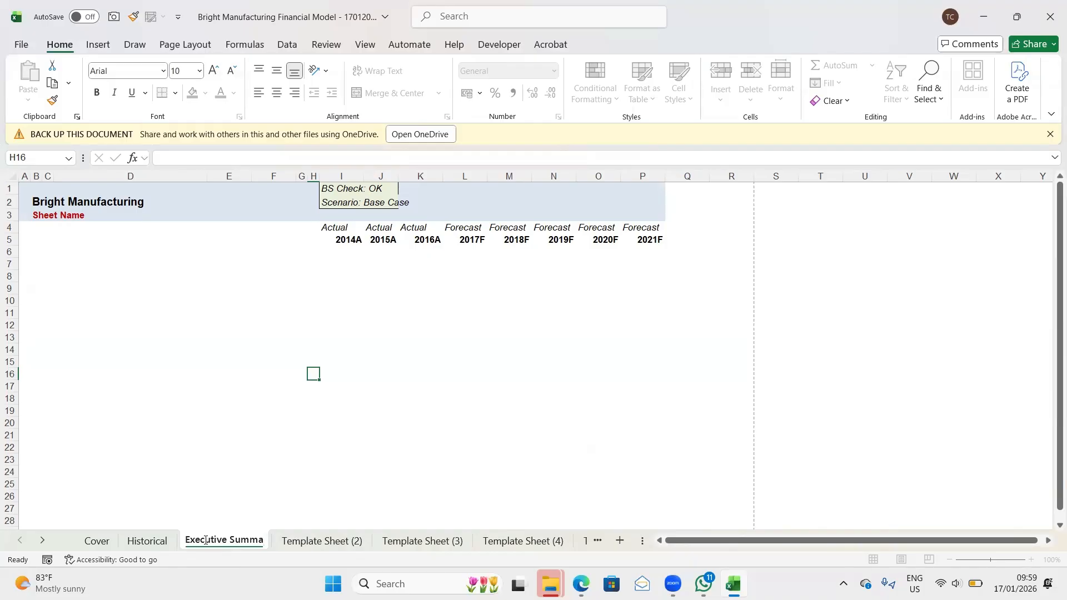
{"action": "type", "text": "ry"}
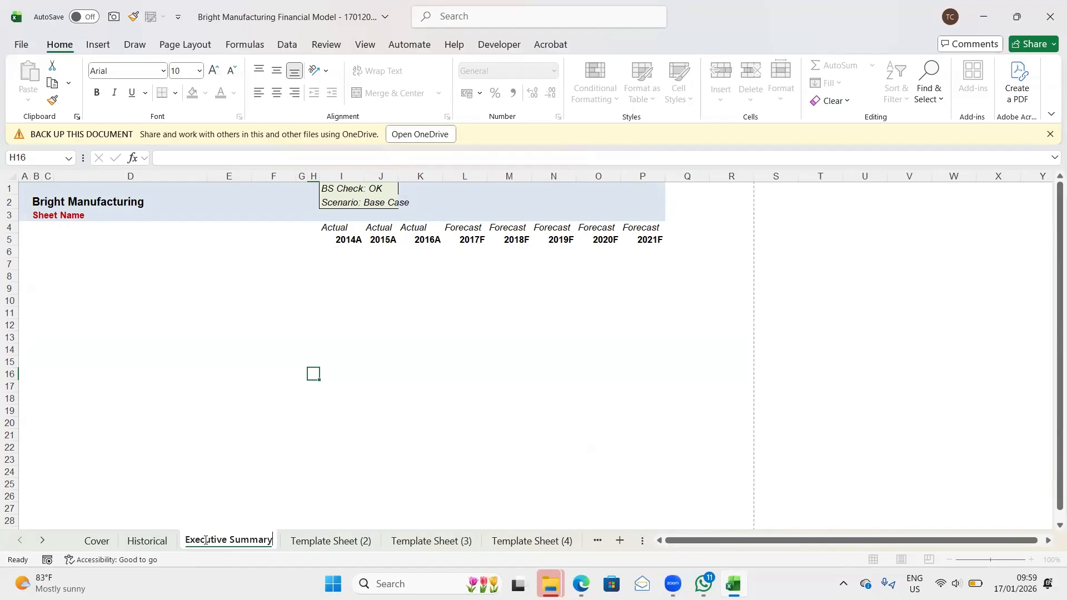
{"action": "key", "text": "Return"}
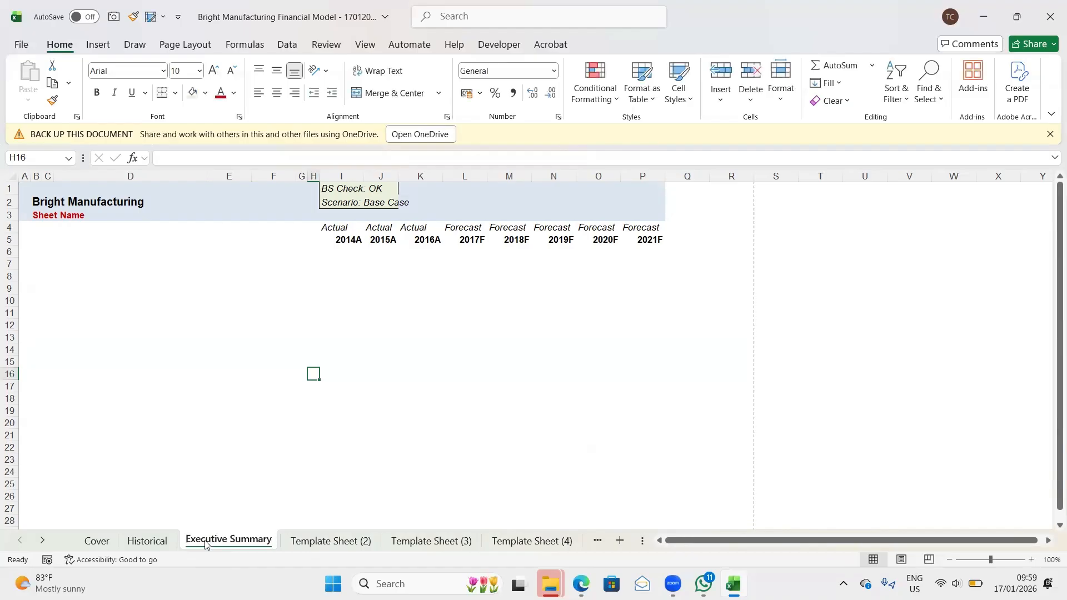
- Replace the Sheet Name placeholder in cell B3 of the Executive Summary sheet with the title Executive Summary
{"action": "left_click", "coordinate": [45, 218]}
{"action": "key", "text": "Left"}
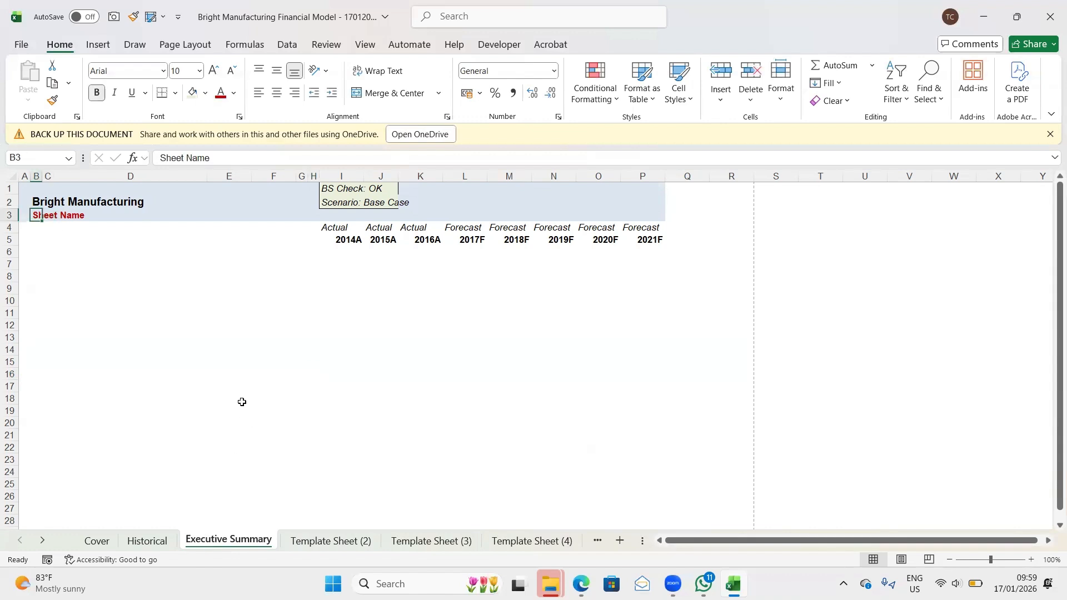
{"action": "type", "text": "Exec"}
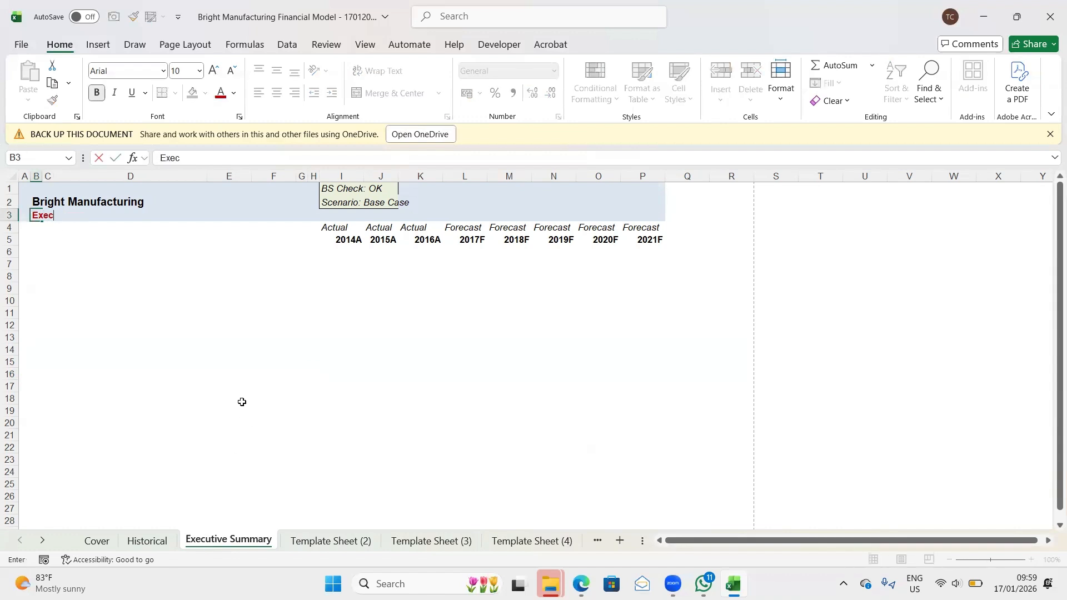
{"action": "type", "text": "utive Summary"}
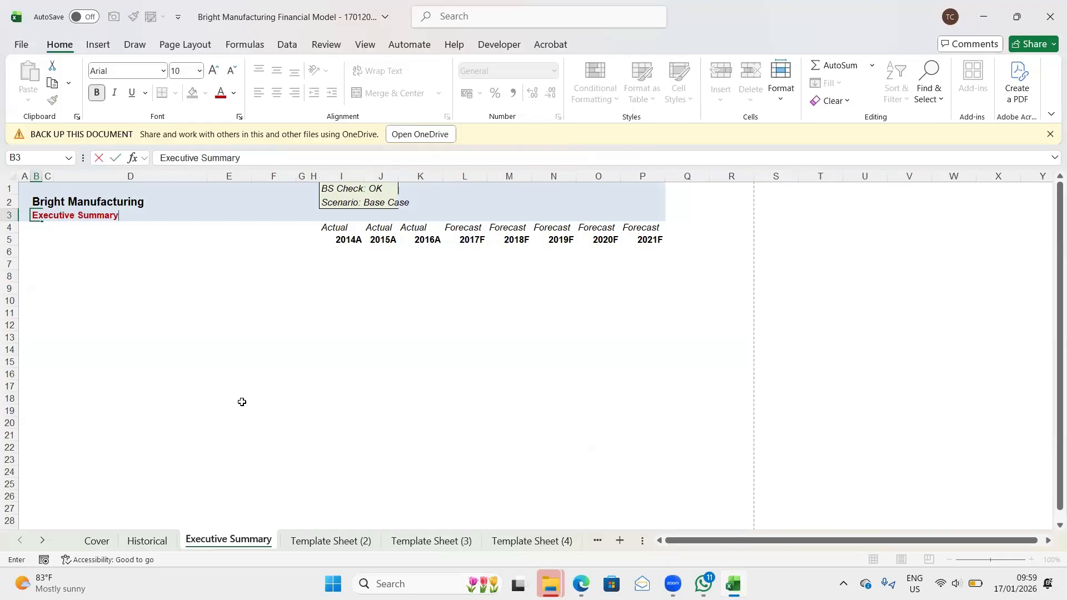
{"action": "key", "text": "Return"}
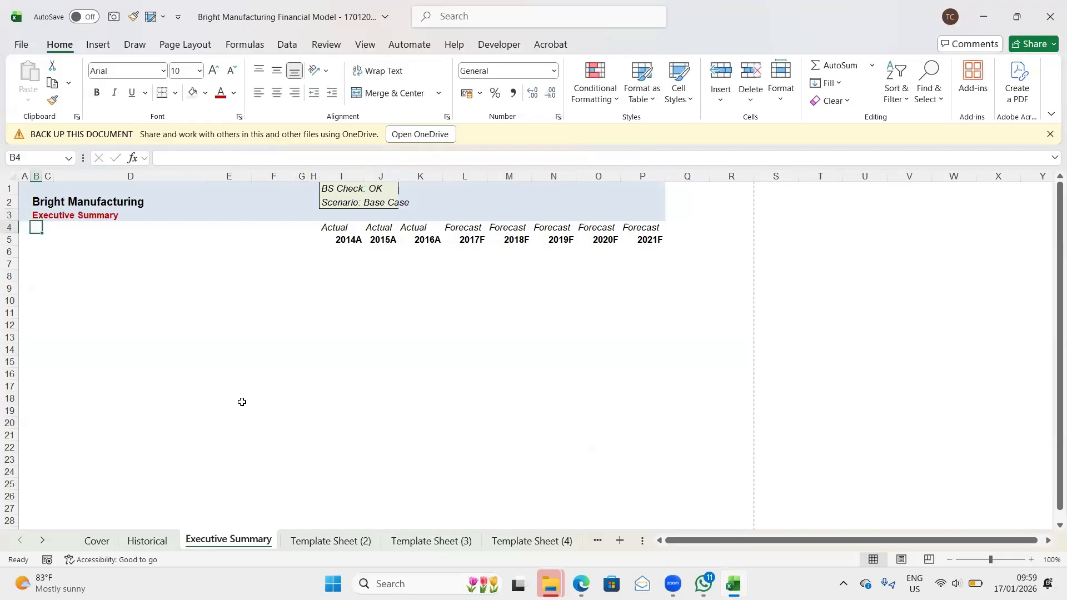
- Rename Template Sheet (2) as Scenarios
{"action": "left_click", "coordinate": [305, 545]}
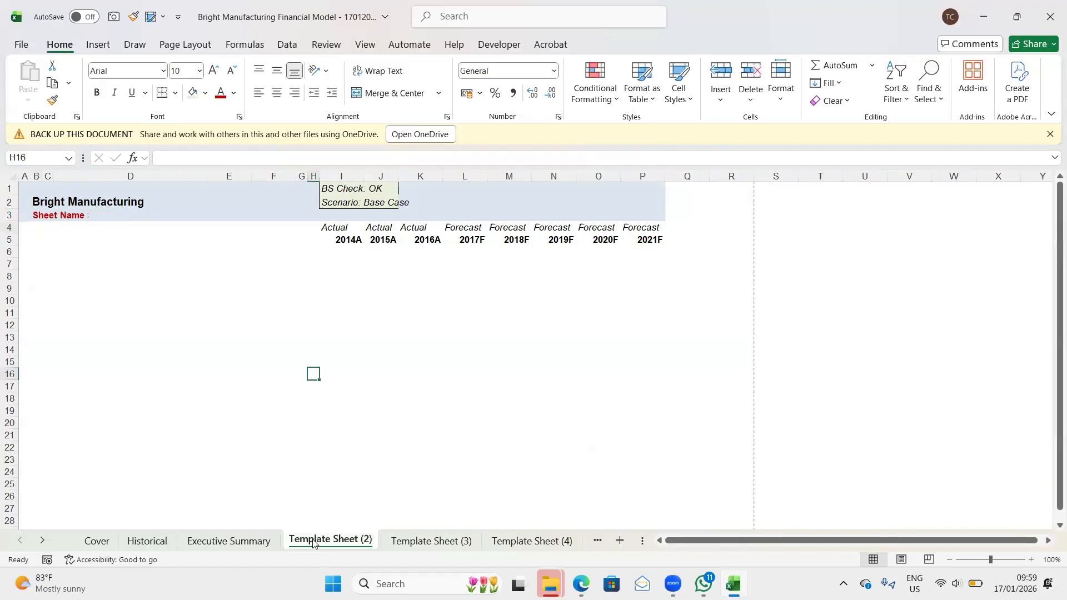
{"action": "double_click", "coordinate": [346, 540]}
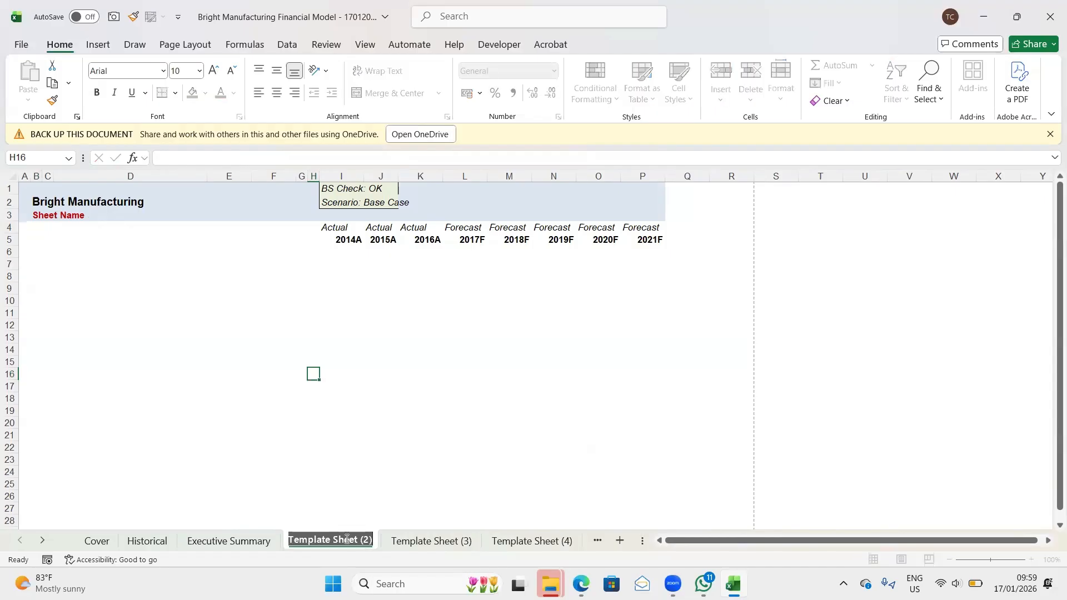
{"action": "type", "text": "Scena"}
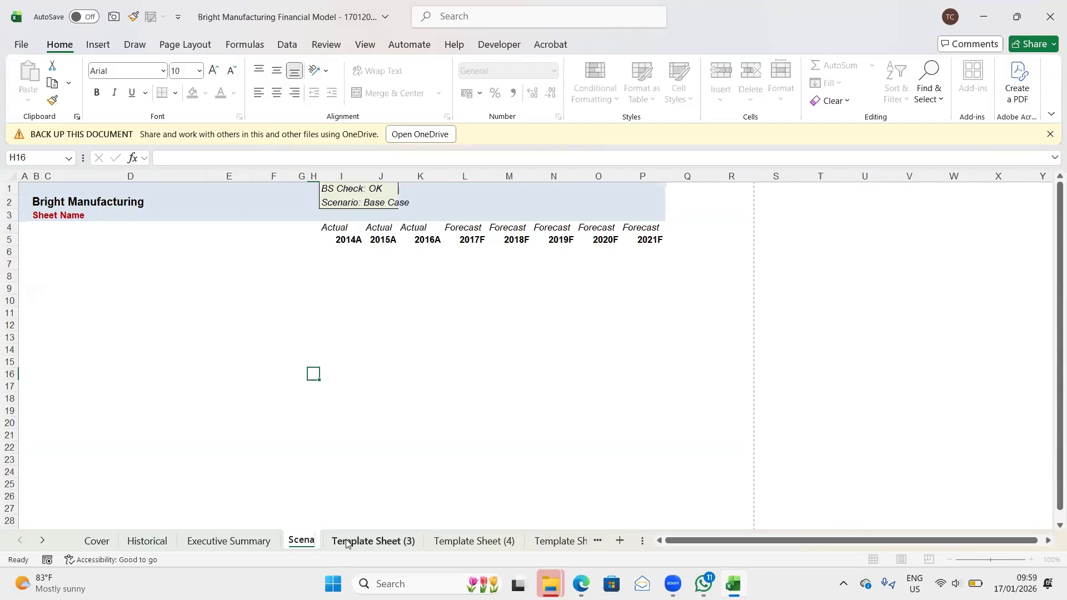
{"action": "type", "text": "rios"}
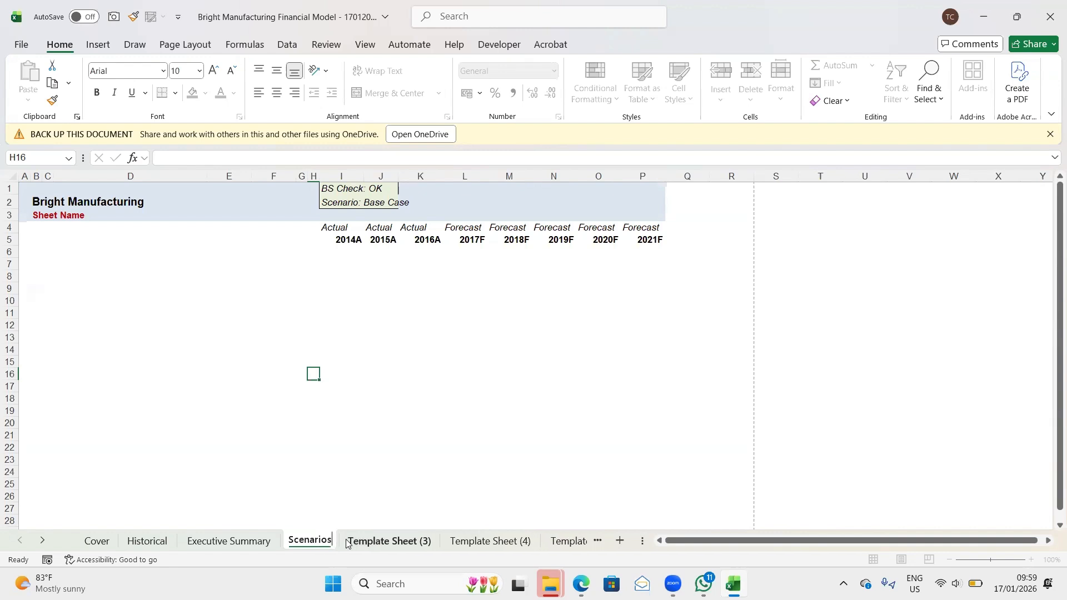
{"action": "key", "text": "Return"}
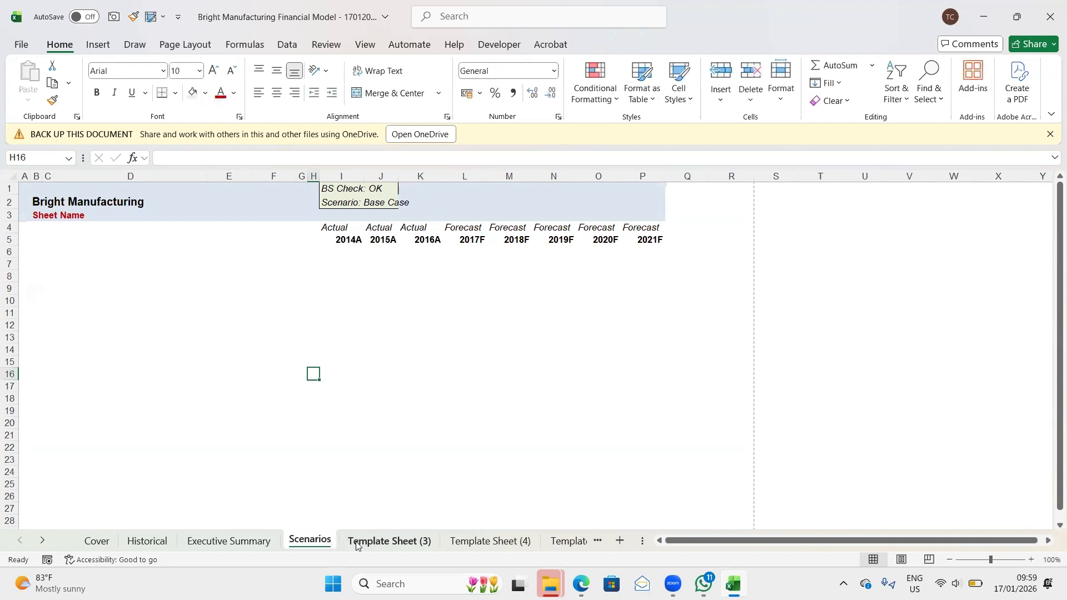
- Rename Template Sheet (3) as Assumptions and place it directly before the Scenarios sheet
{"action": "double_click", "coordinate": [378, 540]}
{"action": "type", "text": "A"}
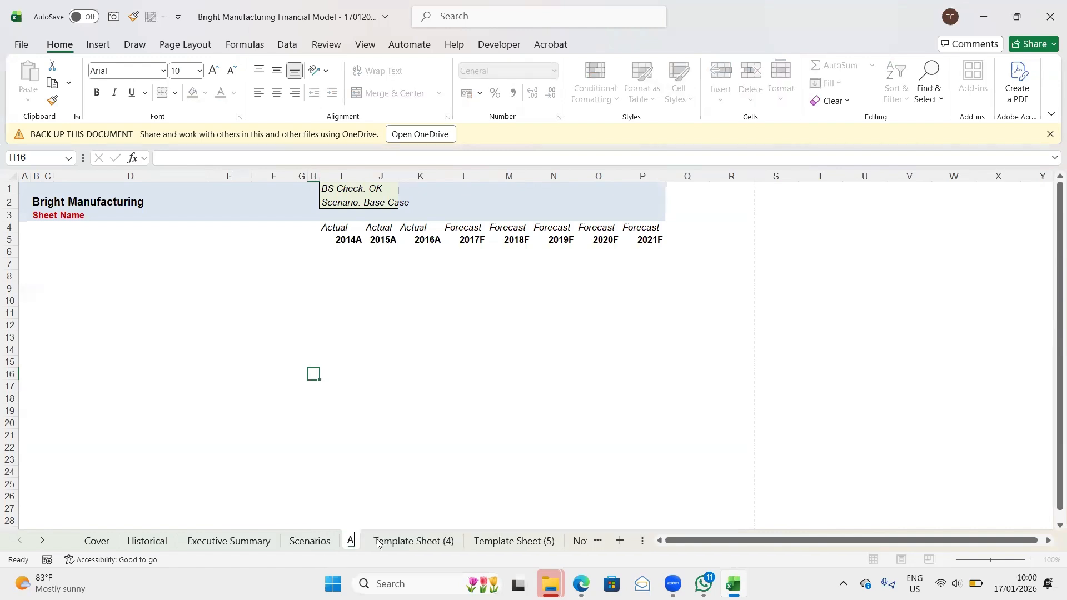
{"action": "type", "text": "ssu"}
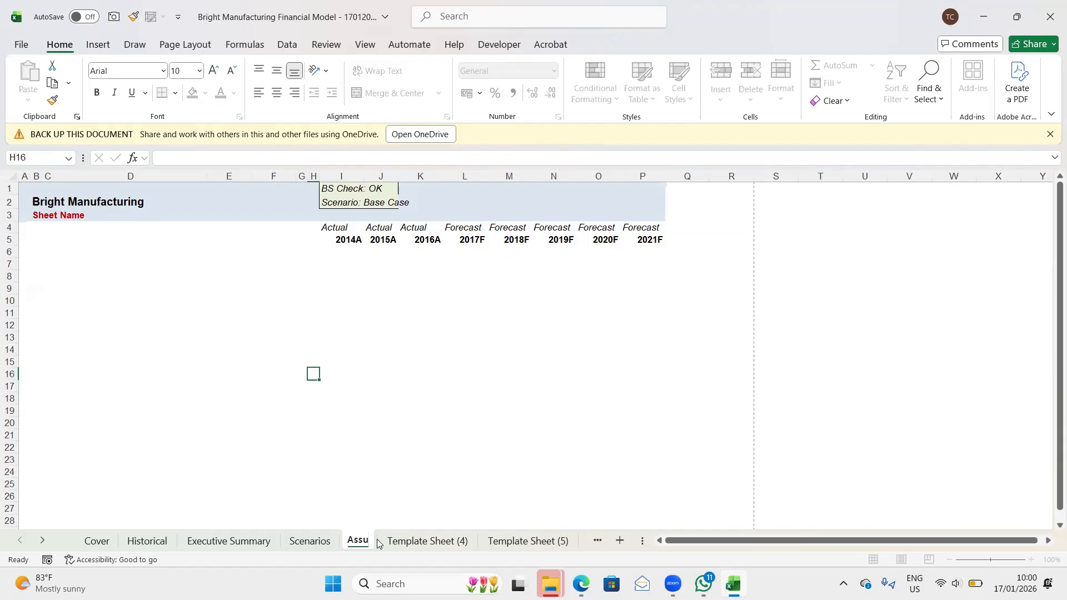
{"action": "type", "text": "mptions"}
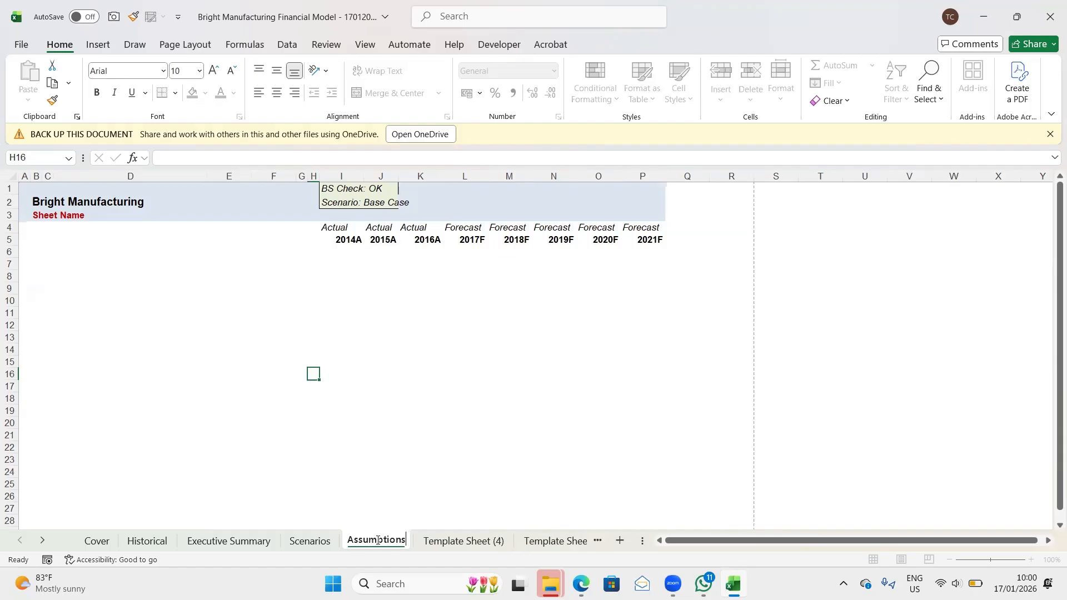
{"action": "key", "text": "Return"}
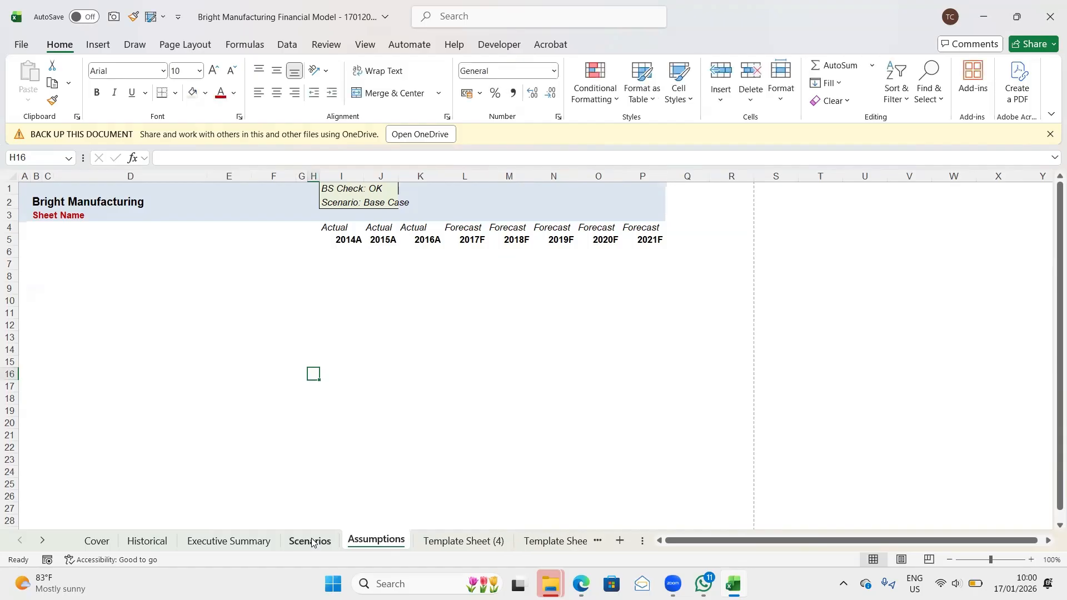
{"action": "left_click_drag", "start_coordinate": [364, 545], "coordinate": [303, 542]}
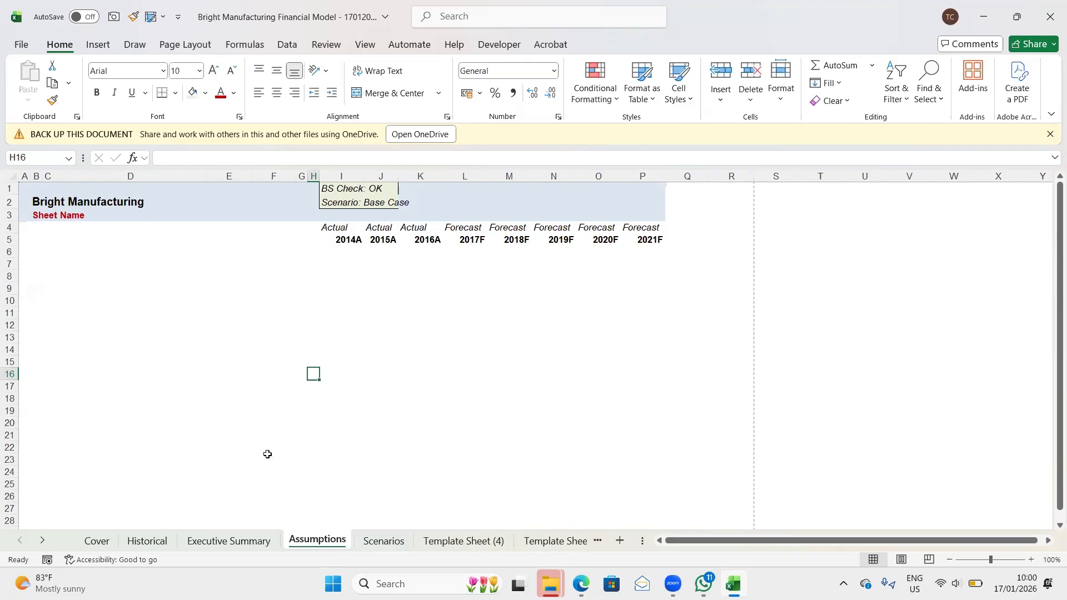
- Replace the Sheet Name placeholder in cell B3 of the Assumptions sheet with the title Assumptions/Inputs
{"action": "left_click", "coordinate": [46, 217]}
{"action": "key", "text": "Left"}
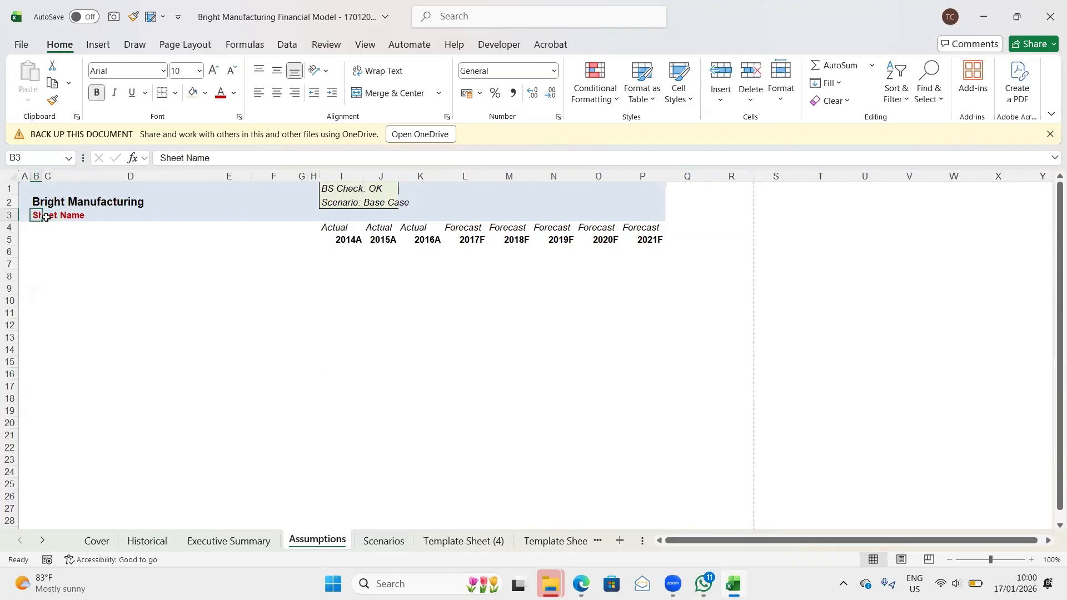
{"action": "type", "text": "Assumpt"}
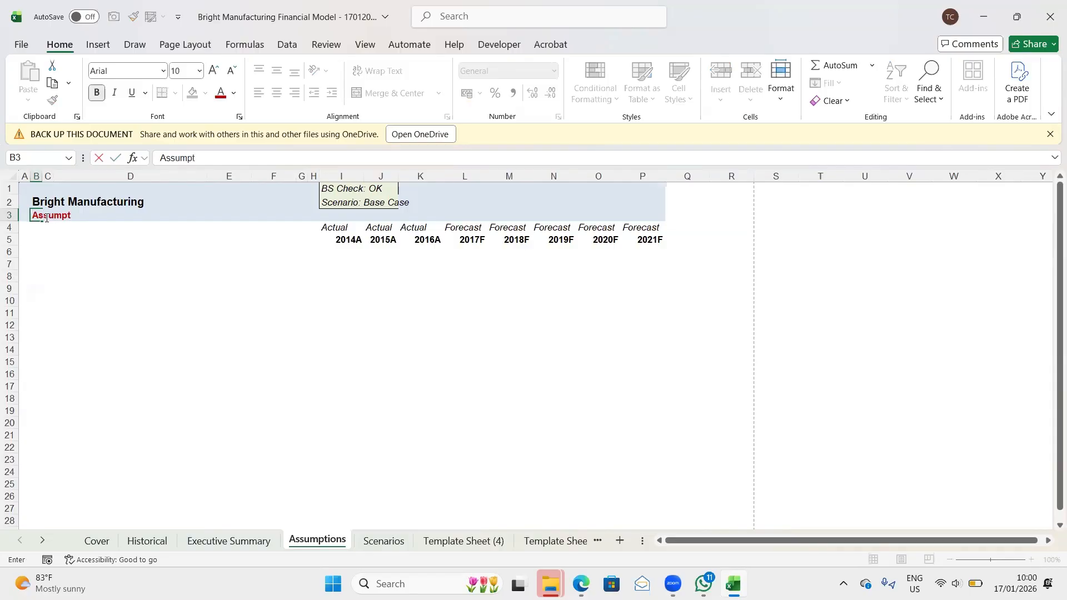
{"action": "type", "text": "ions/Inputs"}
{"action": "key", "text": "Return"}
- Replace the slash in the Assumptions sheet's title with an ampersand so it reads Assumptions & Inputs
{"action": "left_click", "coordinate": [63, 216]}
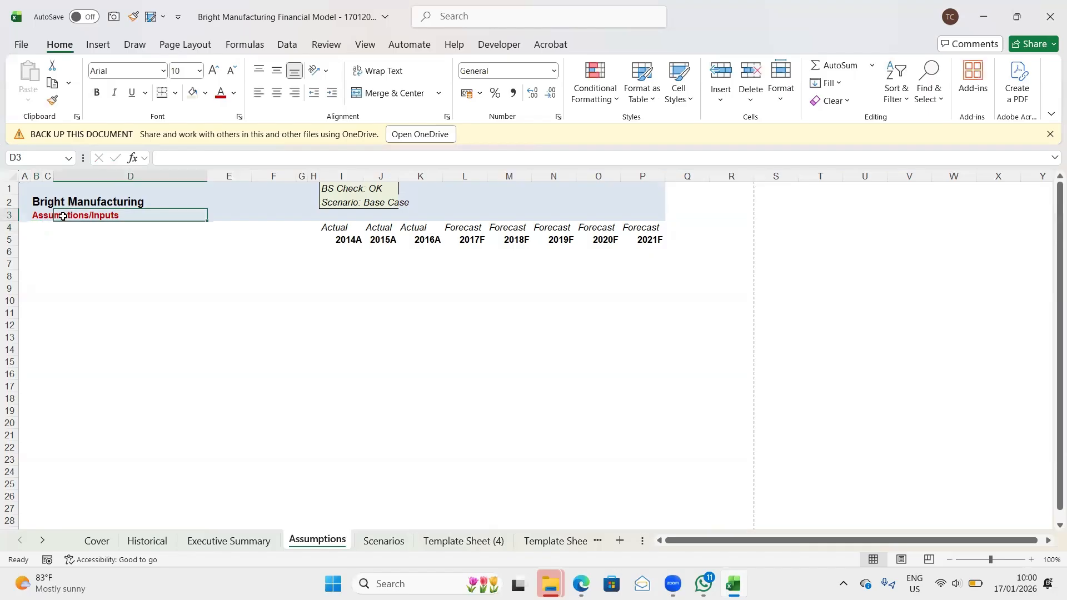
{"action": "key", "text": "Left"}
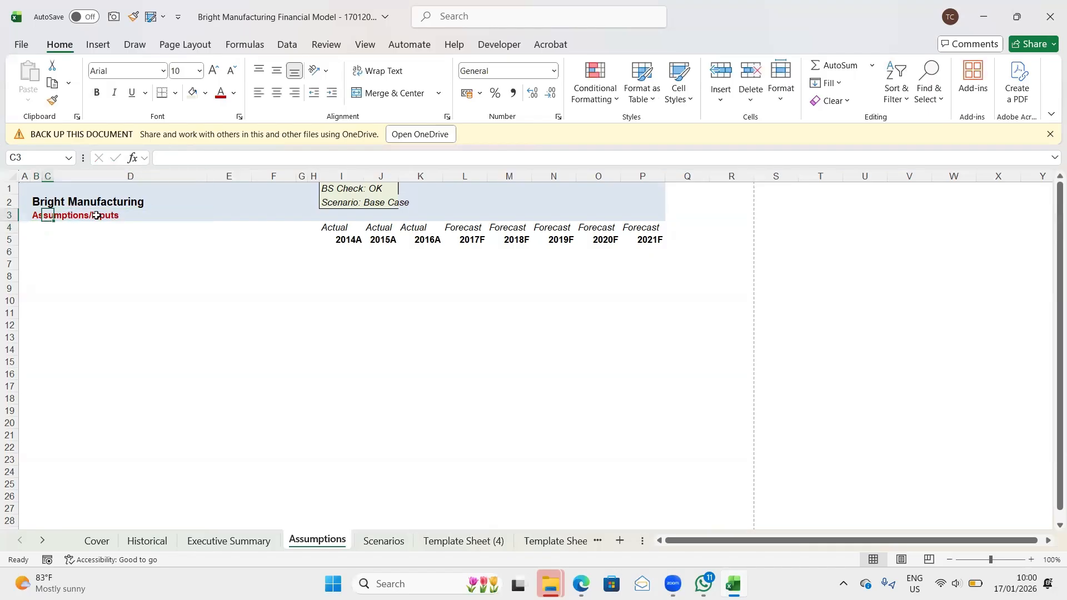
{"action": "key", "text": "Left"}
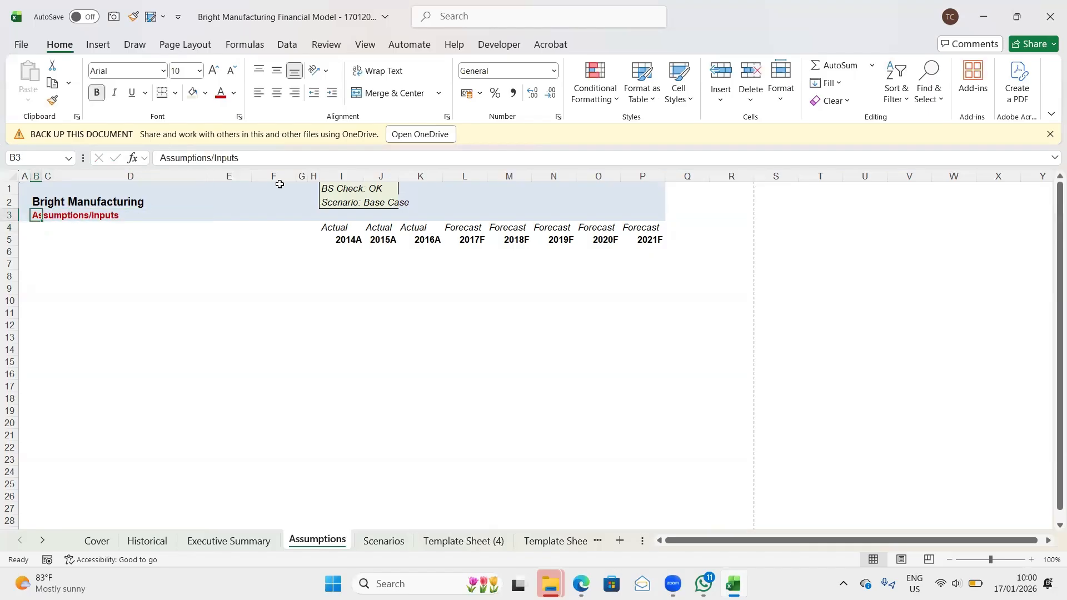
{"action": "left_click", "coordinate": [221, 157]}
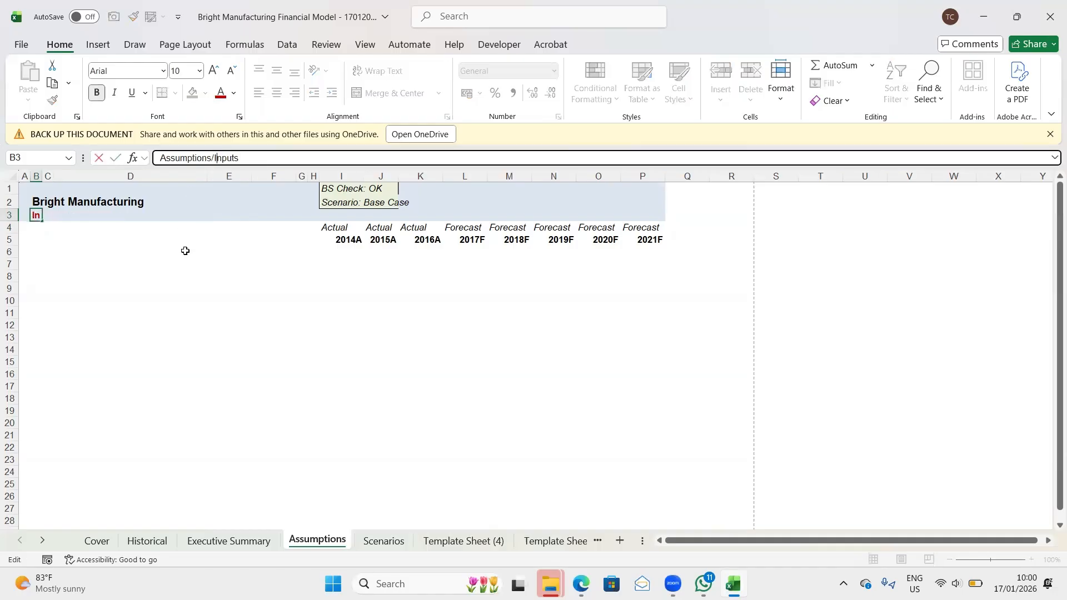
{"action": "key", "text": "BackSpace"}
{"action": "type", "text": "&"}
{"action": "key", "text": "Return"}
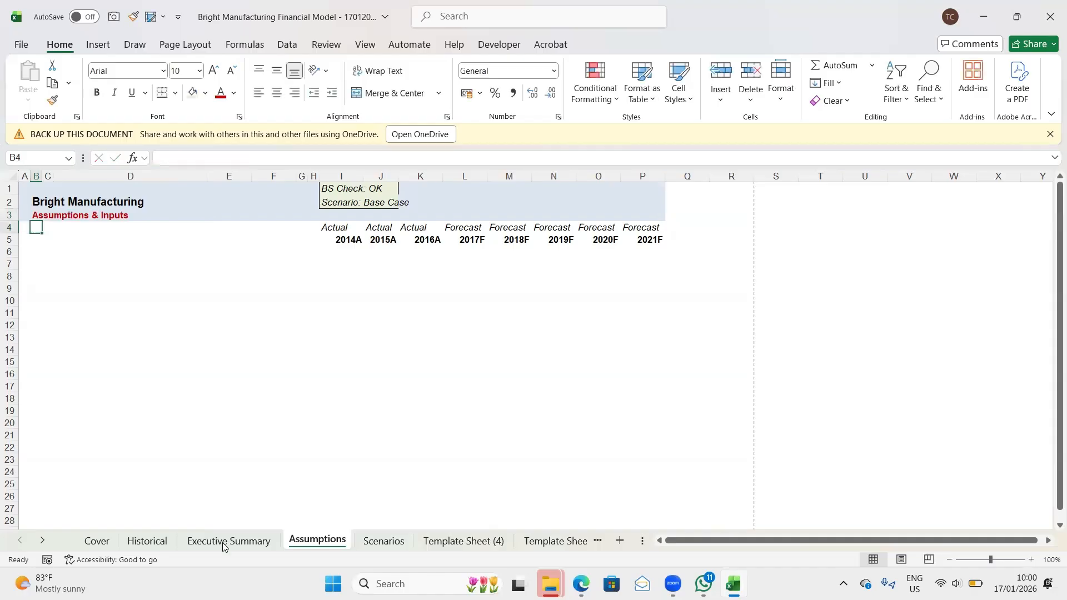
- Replace the Sheet Name placeholder in cell B3 of the Scenarios sheet with the title Scenarios
{"action": "left_click", "coordinate": [383, 541]}
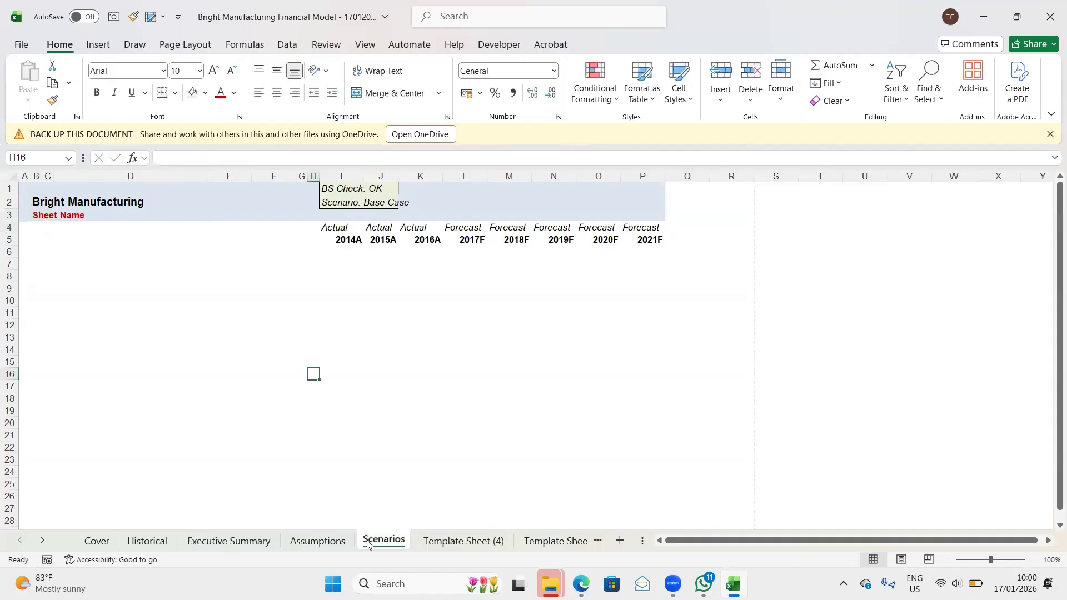
{"action": "left_click", "coordinate": [45, 215]}
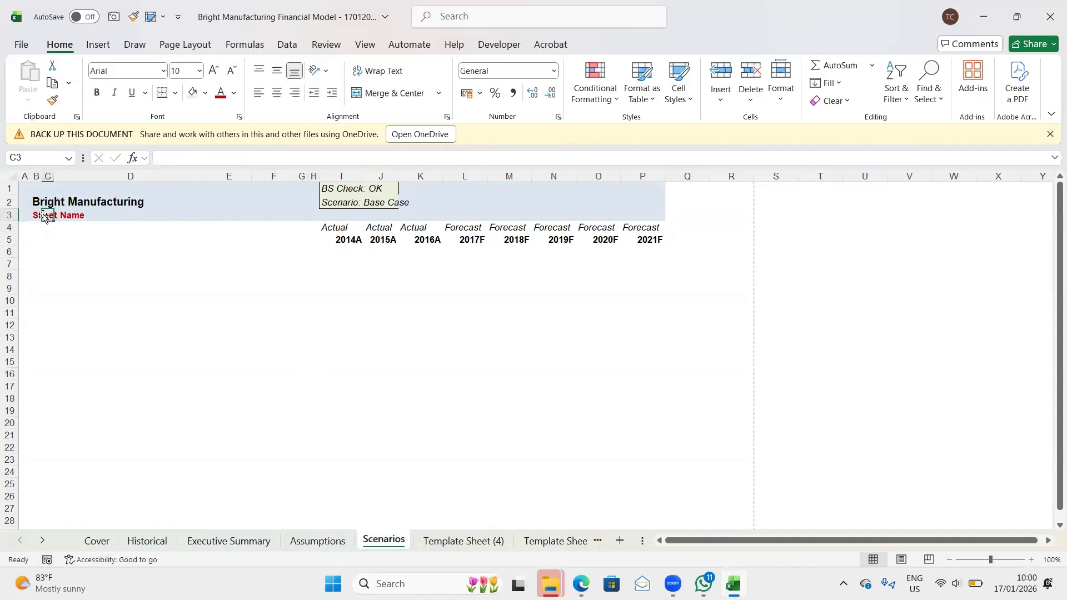
{"action": "left_click", "coordinate": [40, 215]}
{"action": "type", "text": "S"}
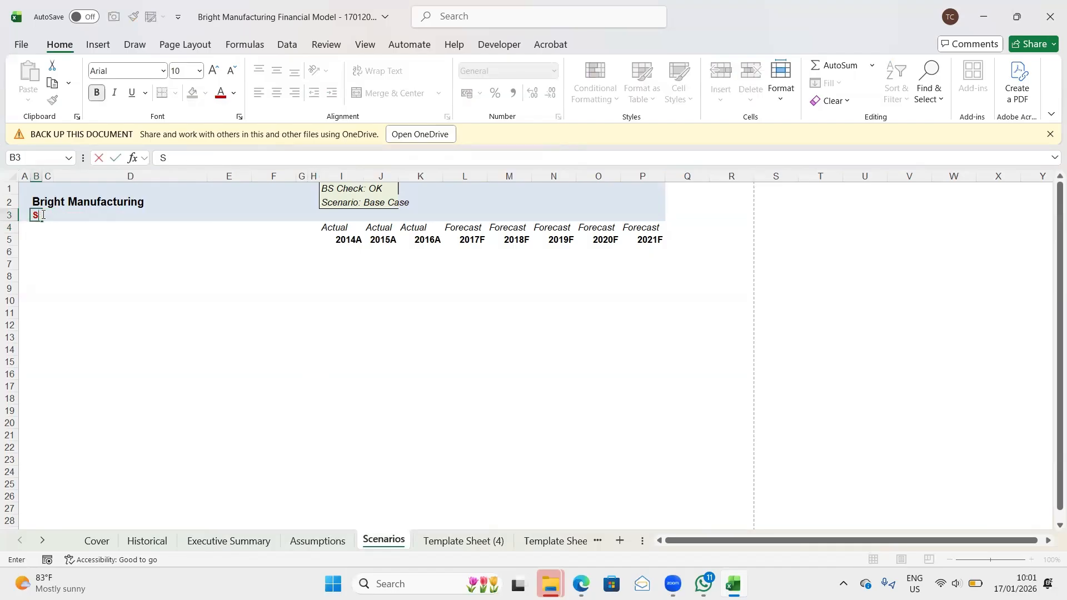
{"action": "type", "text": "cenarios"}
{"action": "key", "text": "Return"}
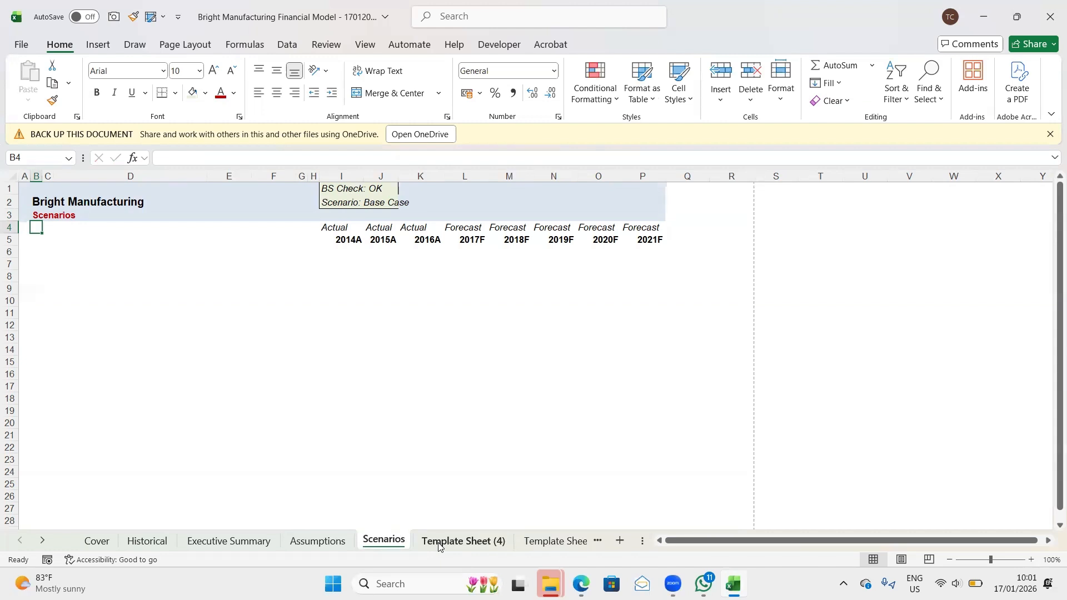
- Move the Historical sheet behind Template Sheet (5), directly before the Notes sheet
{"action": "left_click", "coordinate": [97, 542]}
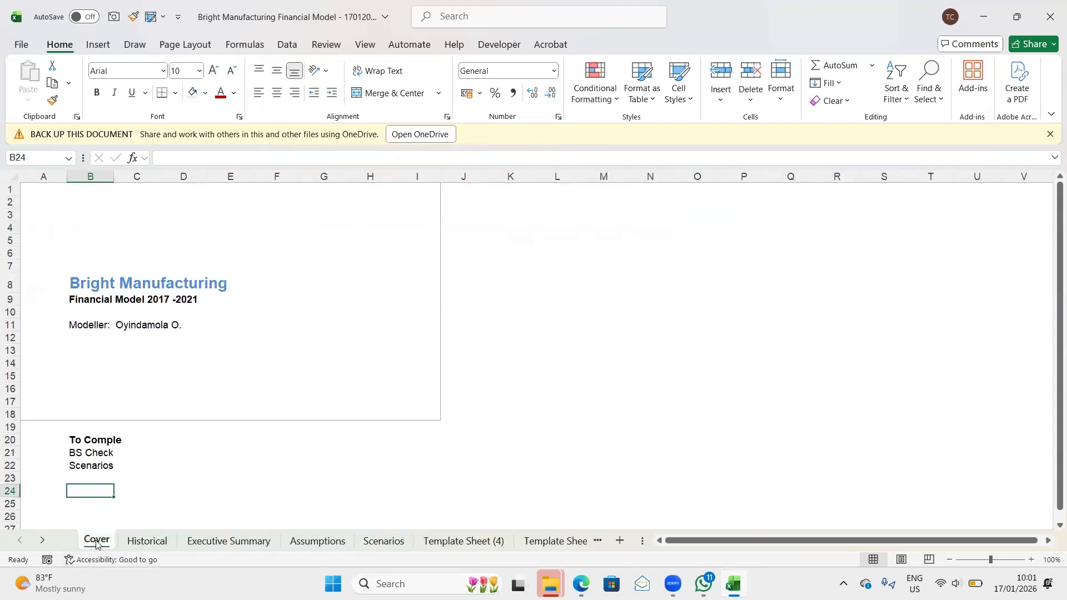
{"action": "scroll", "coordinate": [96, 543], "scroll_direction": "up", "scroll_amount": 1}
{"action": "key", "text": "ctrl+Down"}
{"action": "key", "text": "ctrl+Up"}
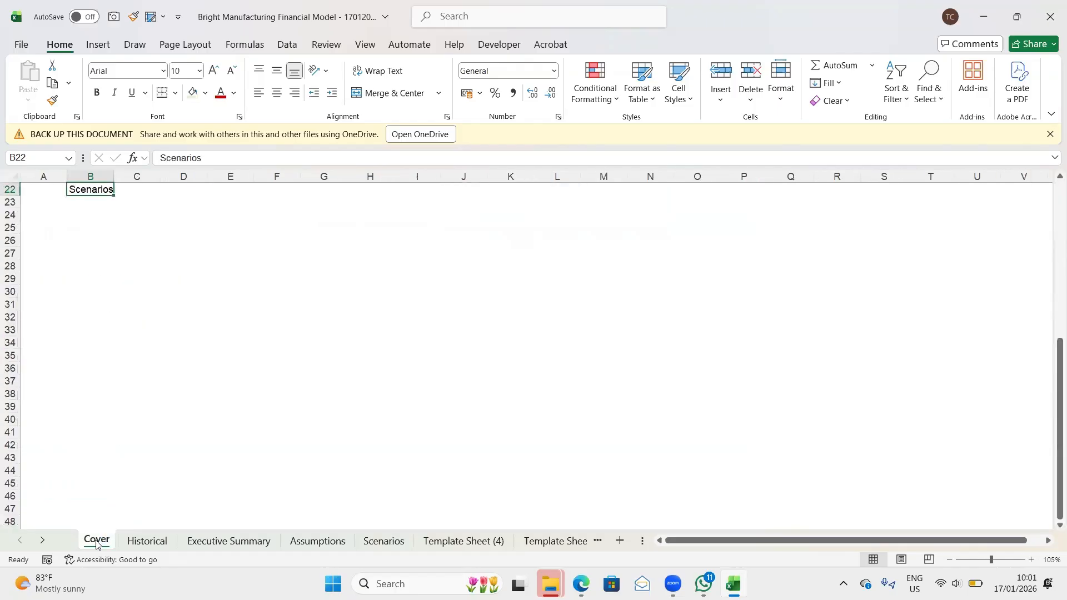
{"action": "key", "text": "ctrl+Page_Down"}
{"action": "key", "text": "ctrl+Page_Down"}
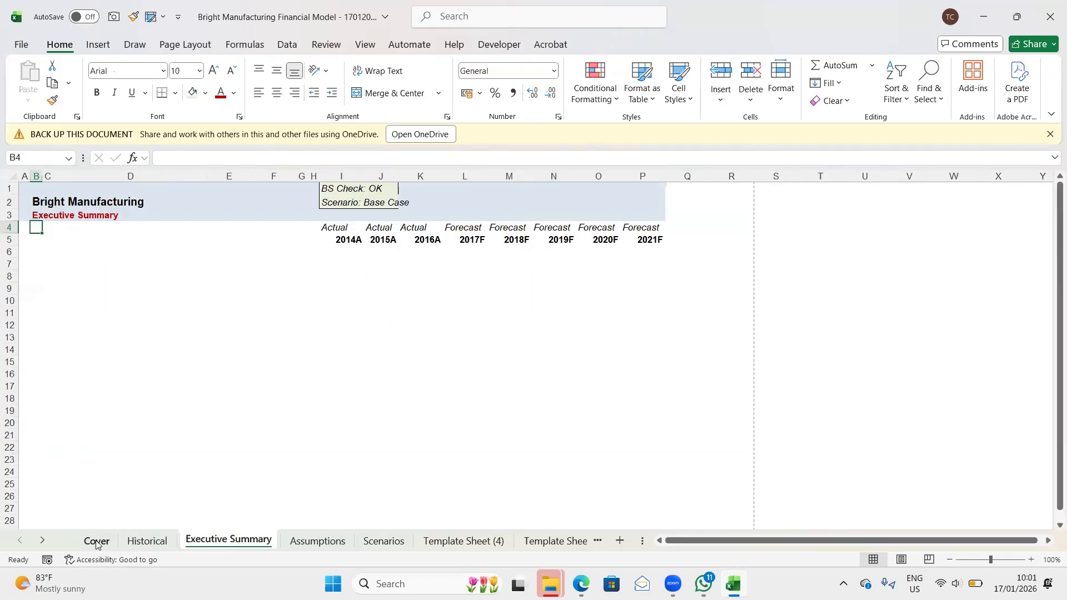
{"action": "key", "text": "ctrl+Page_Up"}
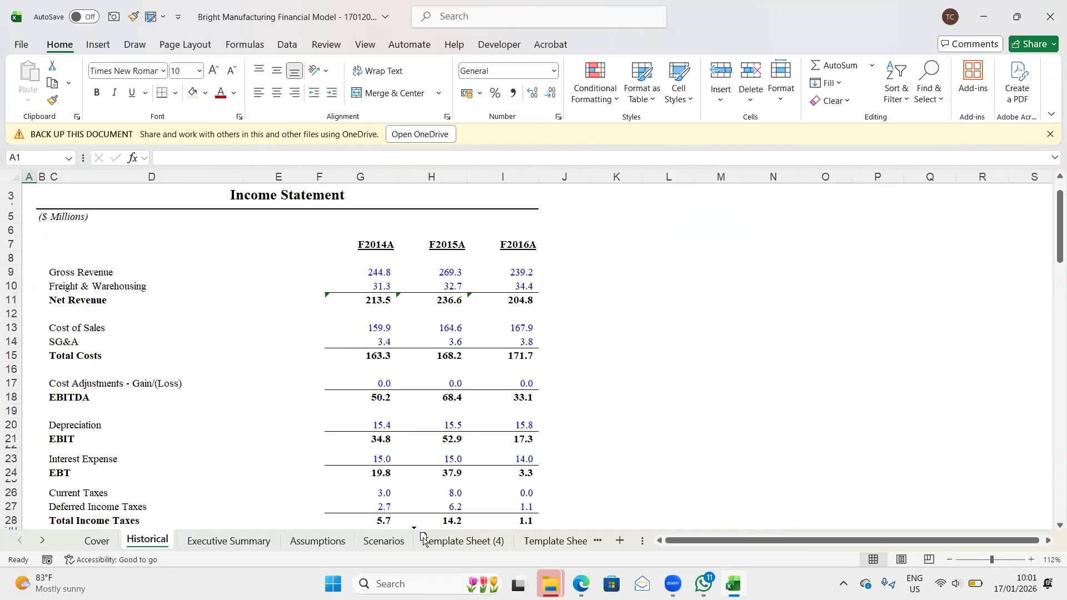
{"action": "mouse_move", "coordinate": [531, 556]}
{"action": "left_mouse_down"}
{"action": "mouse_move", "coordinate": [600, 548]}
{"action": "mouse_move", "coordinate": [512, 543]}
{"action": "mouse_move", "coordinate": [541, 544]}
{"action": "left_mouse_up"}
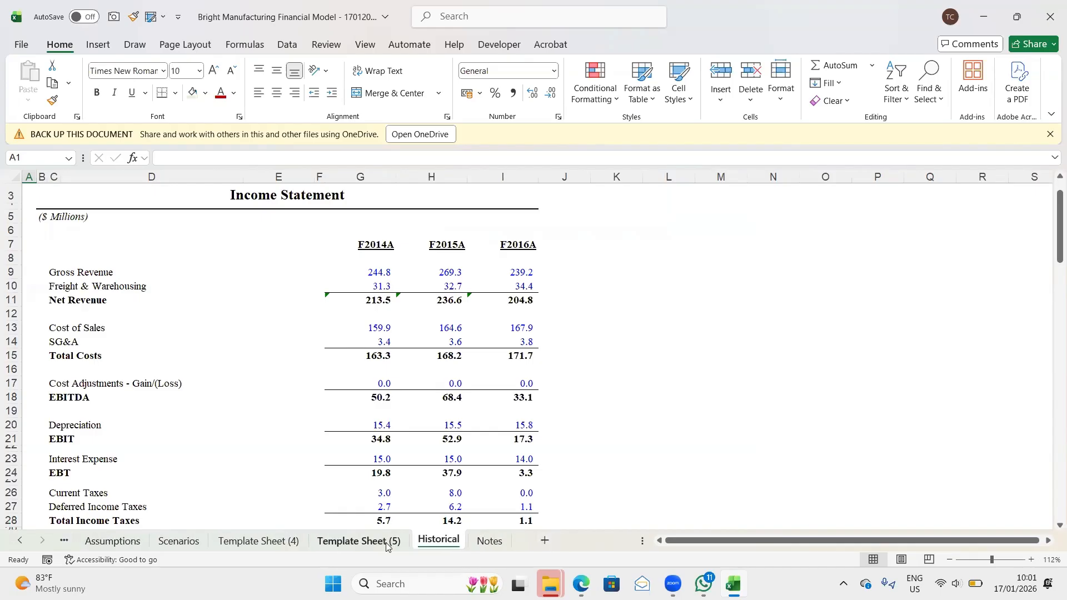
- Review the sheet order from Cover through Executive Summary, Assumptions and Scenarios to Template Sheet (4)
{"action": "left_click", "coordinate": [123, 542]}
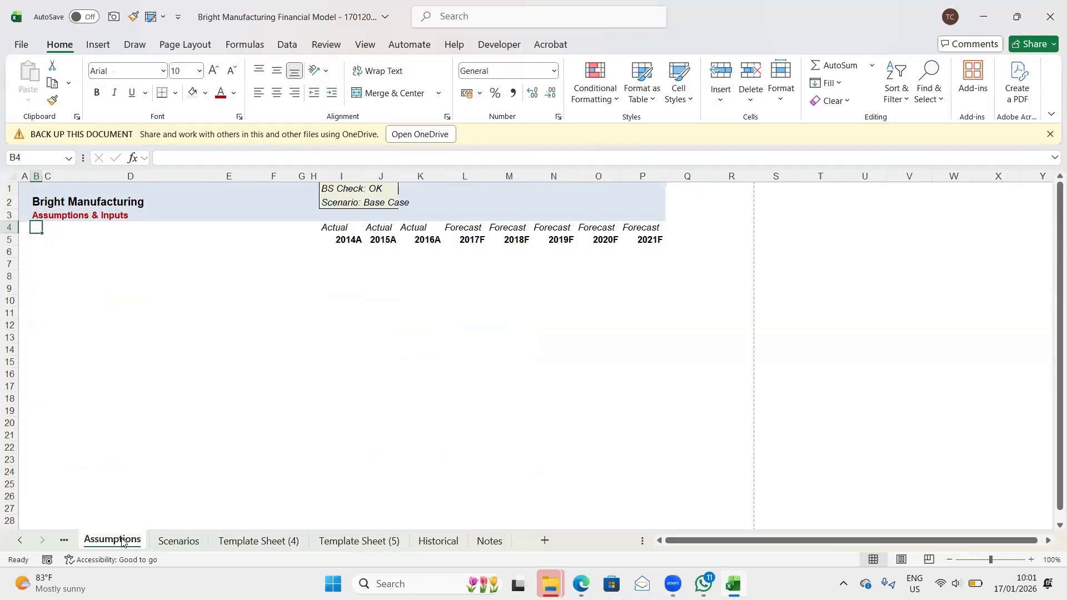
{"action": "key", "text": "ctrl+Page_Up"}
{"action": "key", "text": "ctrl+Page_Up"}
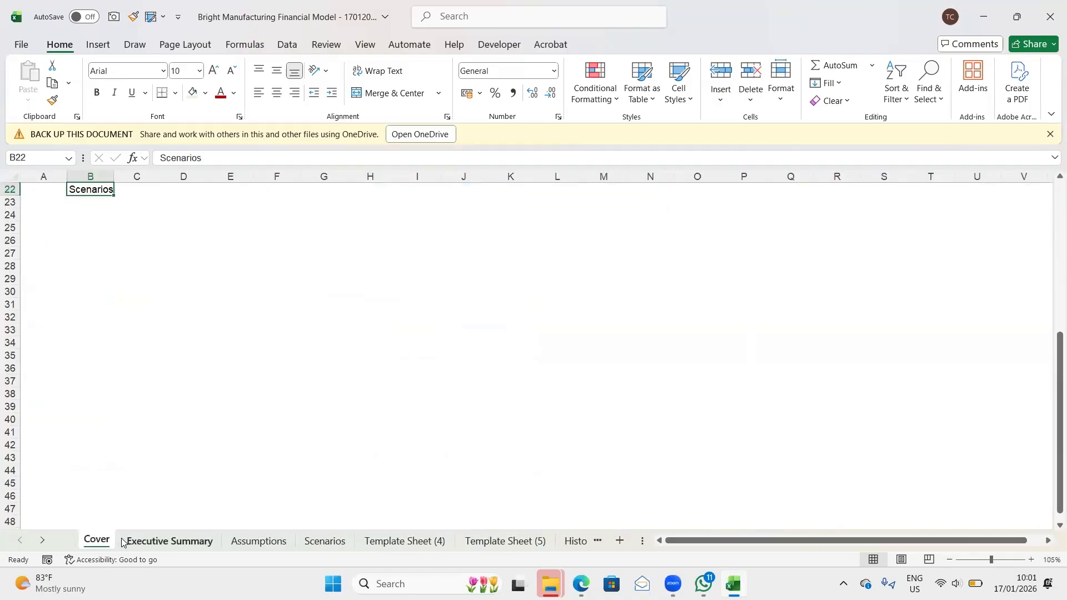
{"action": "key", "text": "Up"}
{"action": "key", "text": "Up"}
{"action": "key", "text": "Up"}
{"action": "key", "text": "Up"}
{"action": "key", "text": "Up"}
{"action": "key", "text": "Up"}
{"action": "key", "text": "Up"}
{"action": "key", "text": "Up"}
{"action": "key", "text": "Up"}
{"action": "key", "text": "Up"}
{"action": "key", "text": "Up"}
{"action": "key", "text": "Up"}
{"action": "key", "text": "Up"}
{"action": "key", "text": "Up"}
{"action": "key", "text": "Up"}
{"action": "key", "text": "Up"}
{"action": "key", "text": "Up"}
{"action": "key", "text": "Up"}
{"action": "key", "text": "Up"}
{"action": "key", "text": "Up"}
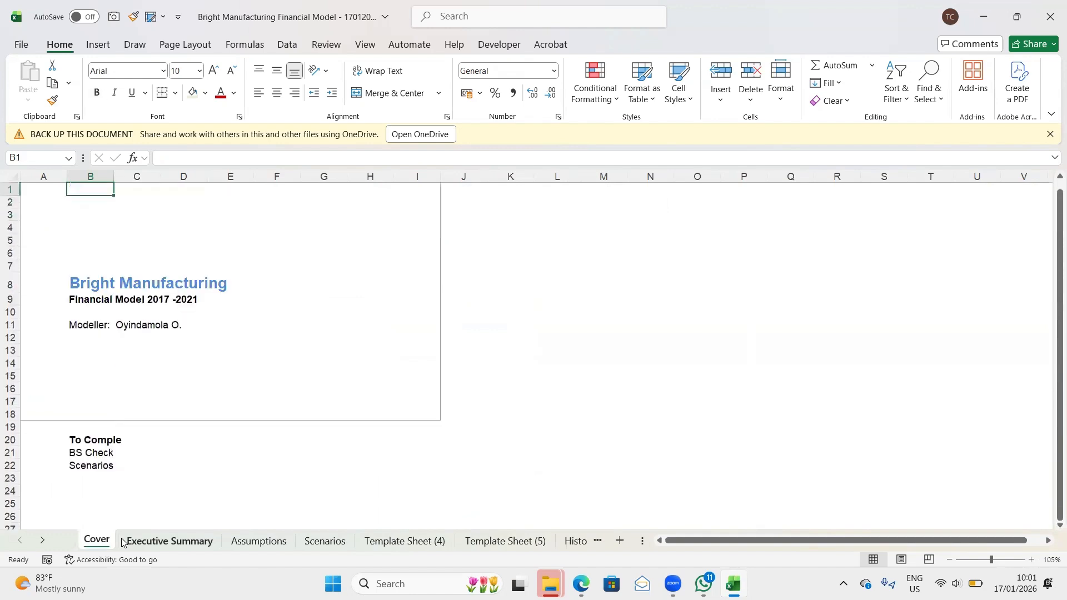
{"action": "key", "text": "Left"}
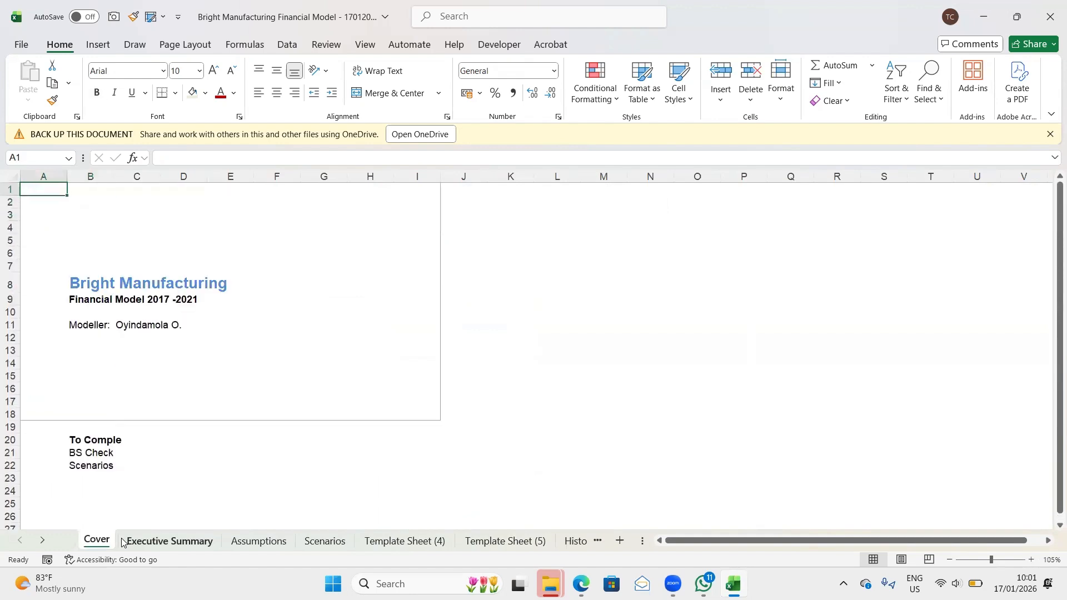
{"action": "left_click", "coordinate": [122, 542]}
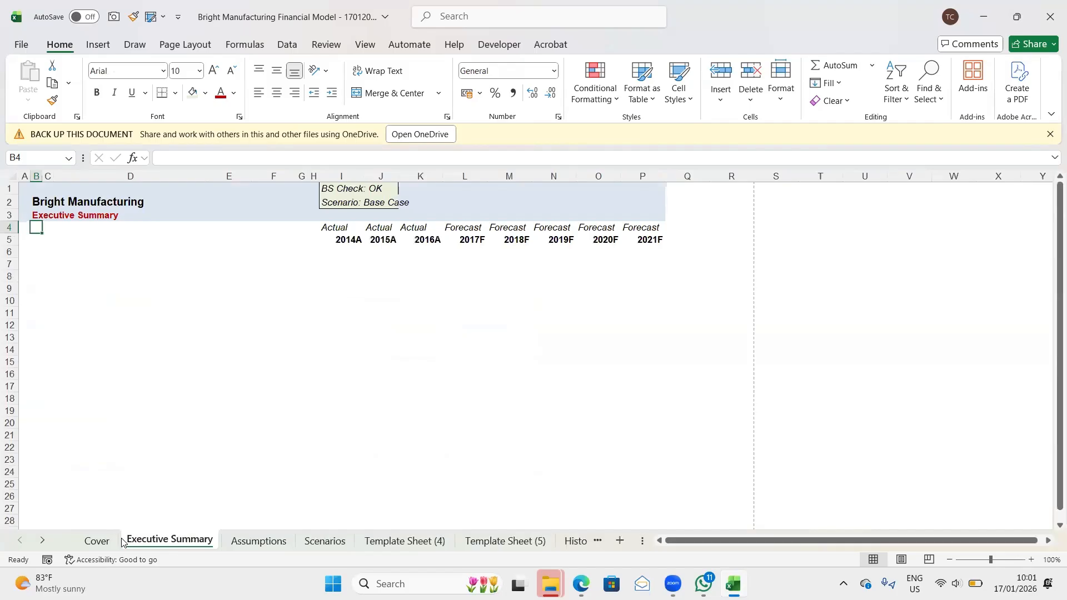
{"action": "key", "text": "ctrl+Page_Down"}
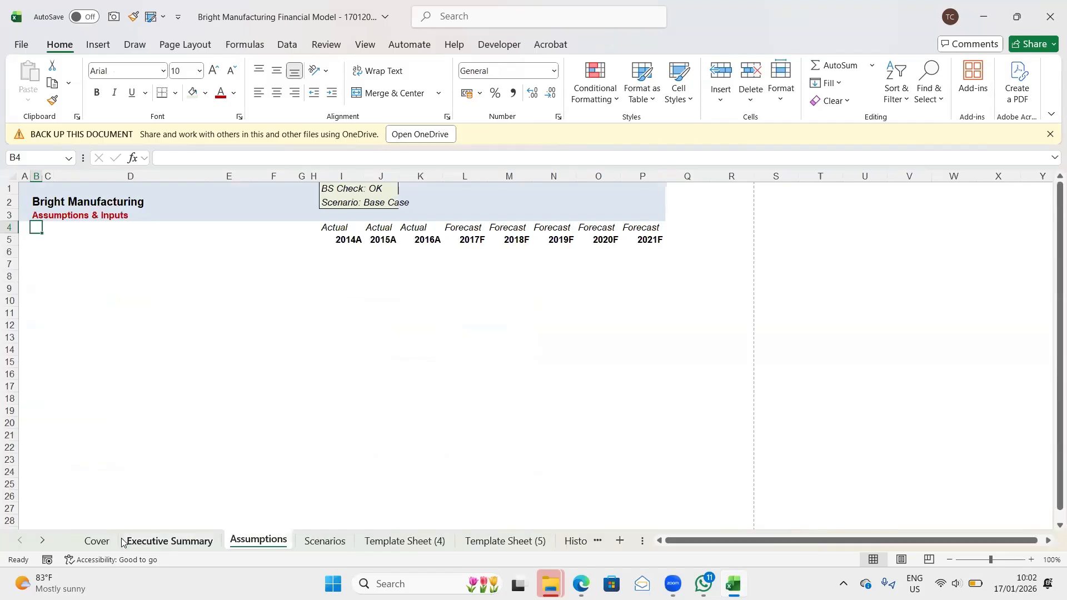
{"action": "key", "text": "ctrl+Page_Down"}
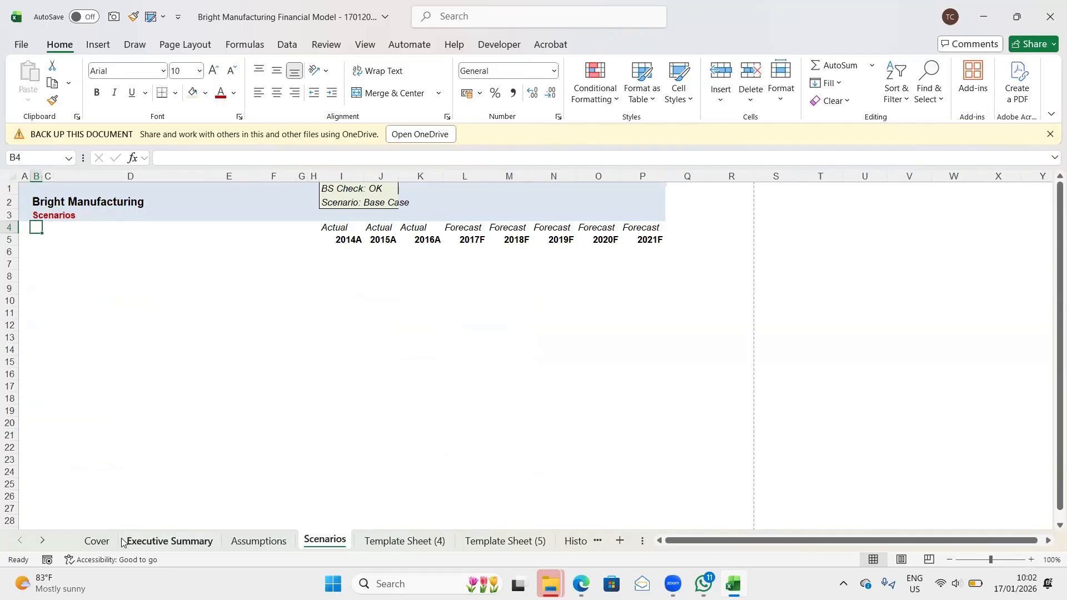
{"action": "key", "text": "ctrl+Page_Down"}
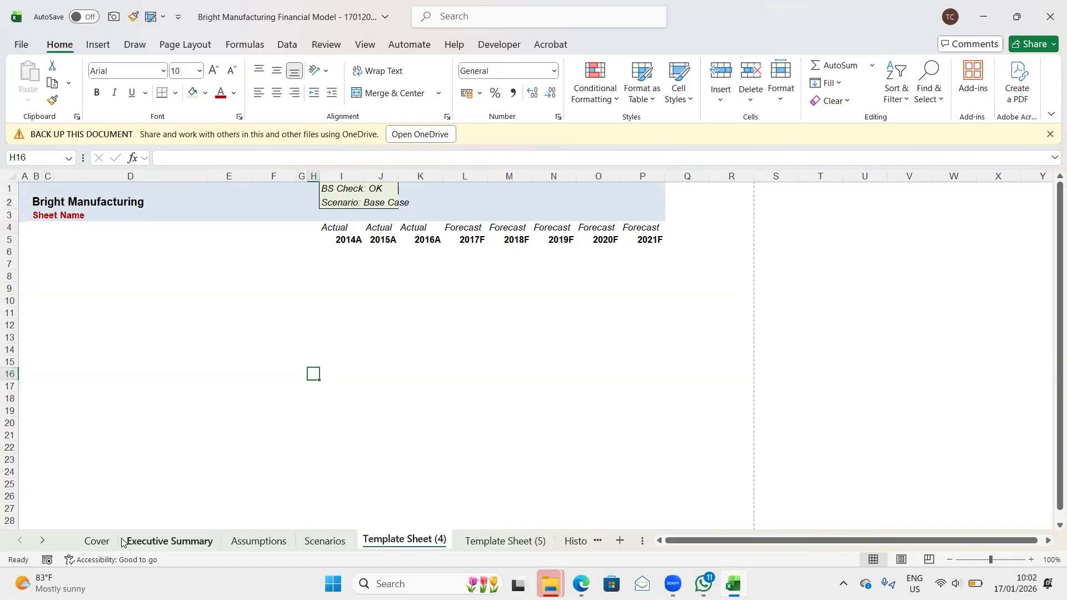
- Rename the Template Sheet (4) sheet as Calculations
{"action": "type", "text": "M"}
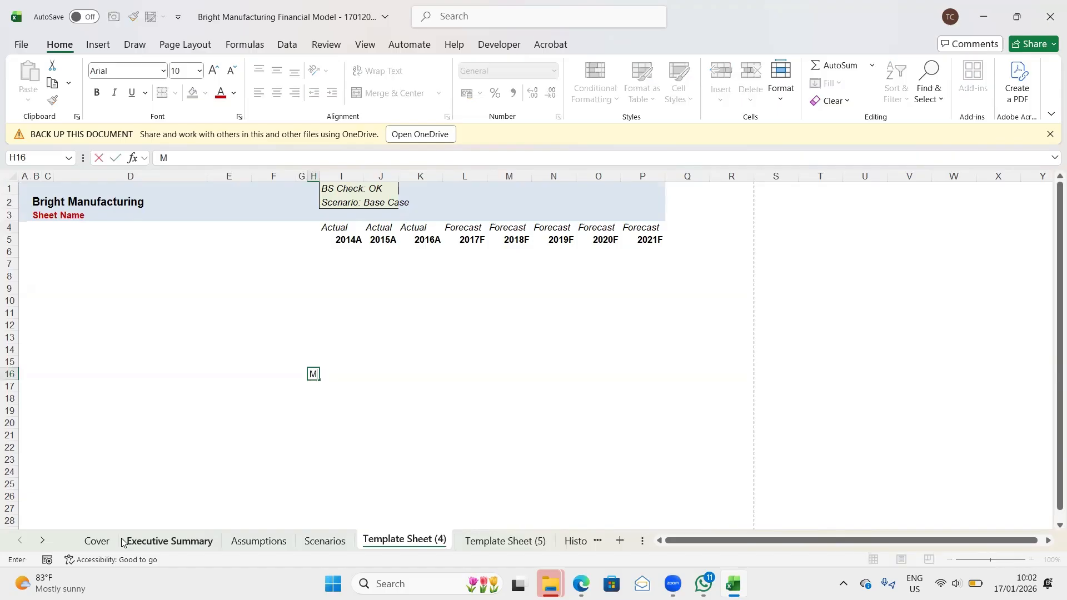
{"action": "key", "text": "Escape"}
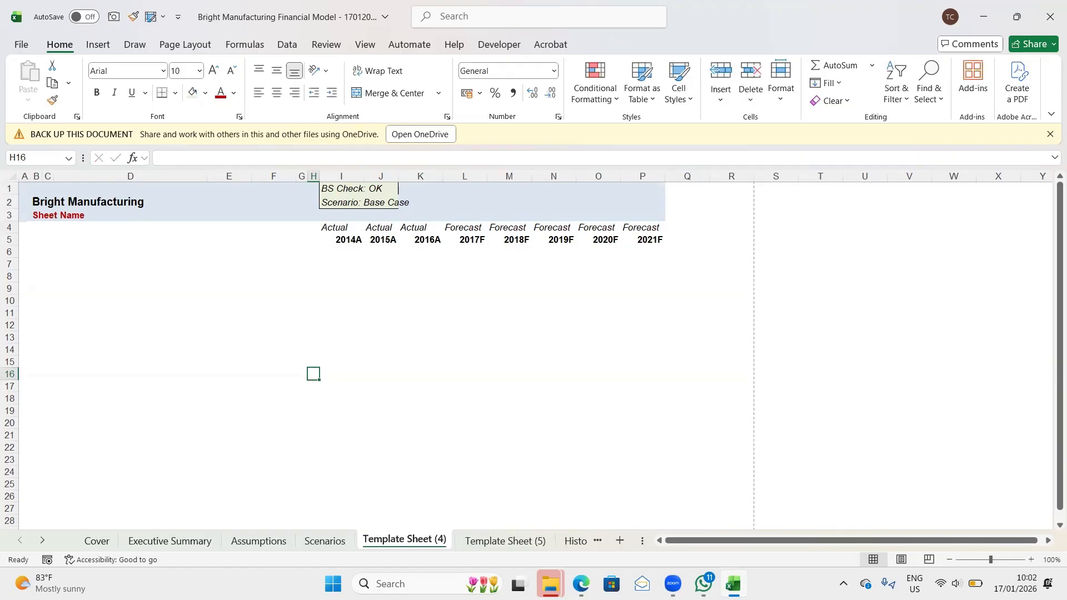
{"action": "double_click", "coordinate": [388, 540]}
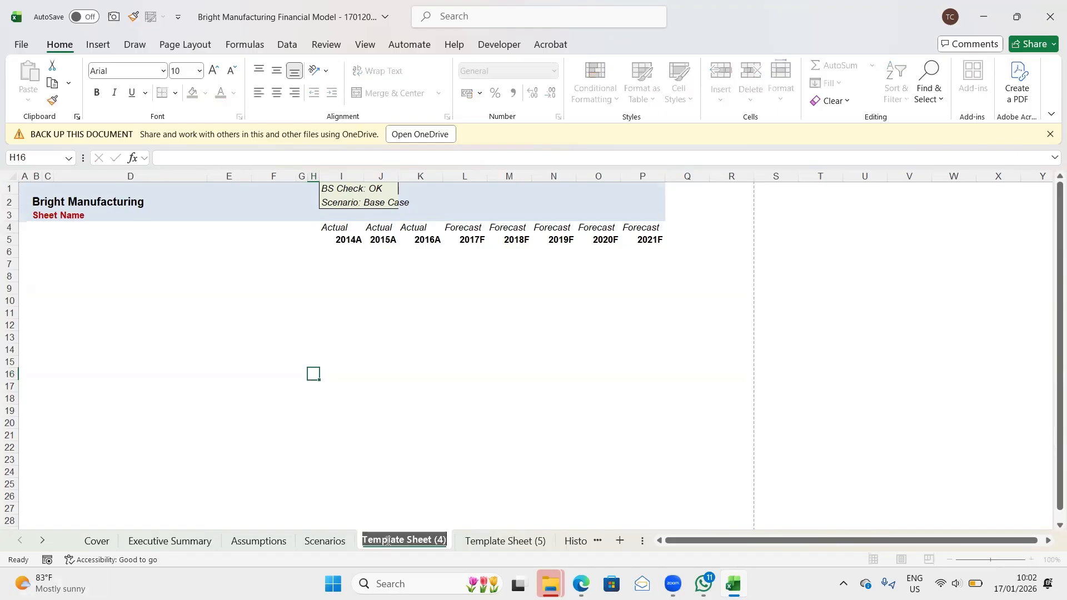
{"action": "type", "text": "Mode"}
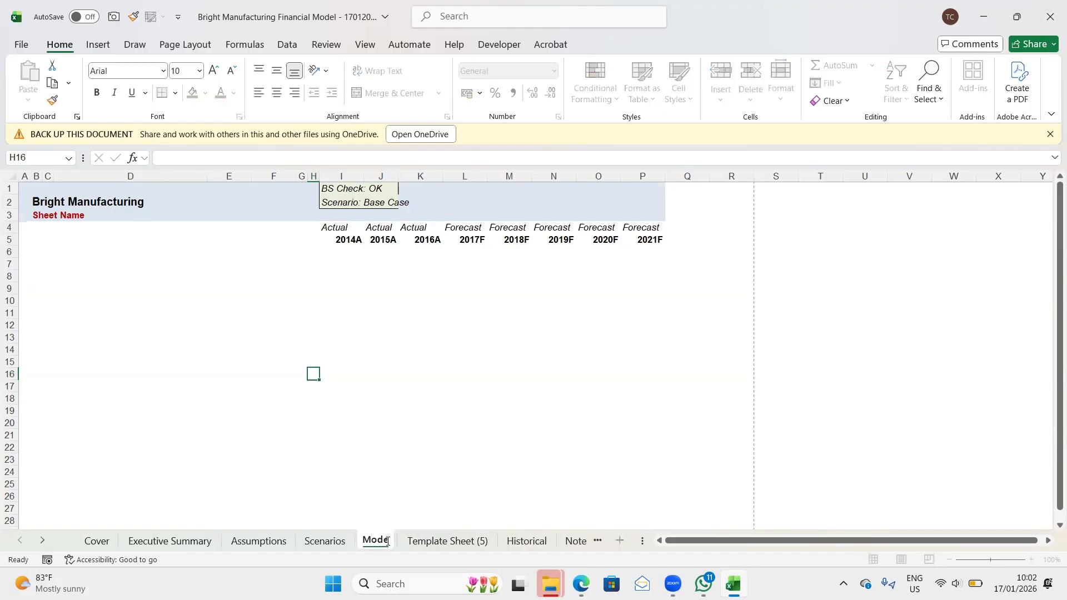
{"action": "type", "text": "l"}
{"action": "key", "text": "BackSpace"}
{"action": "key", "text": "BackSpace"}
{"action": "key", "text": "BackSpace"}
{"action": "key", "text": "BackSpace"}
{"action": "key", "text": "BackSpace"}
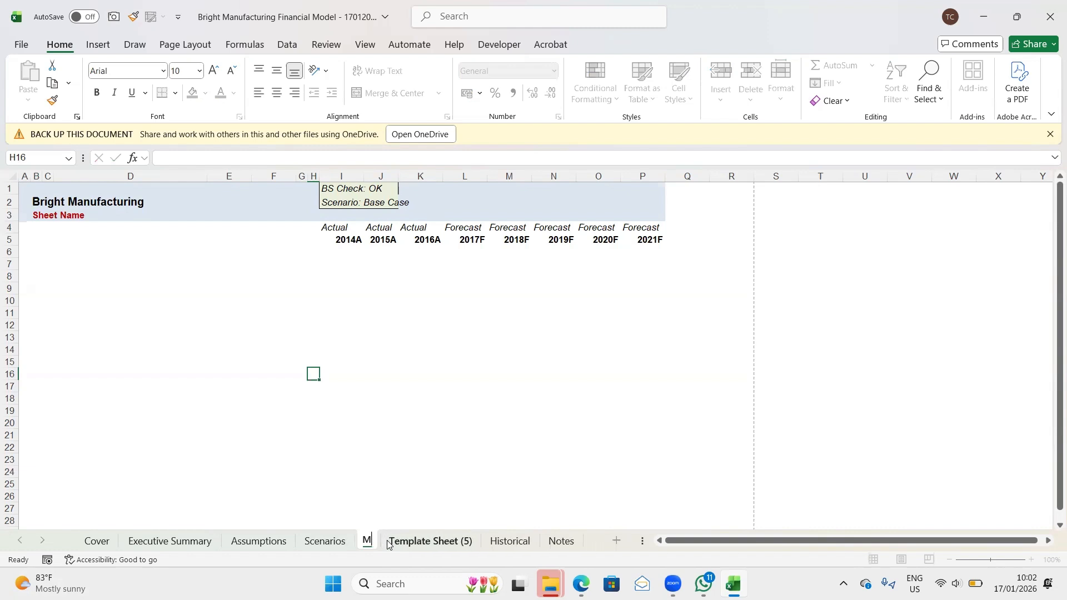
{"action": "type", "text": "Cal"}
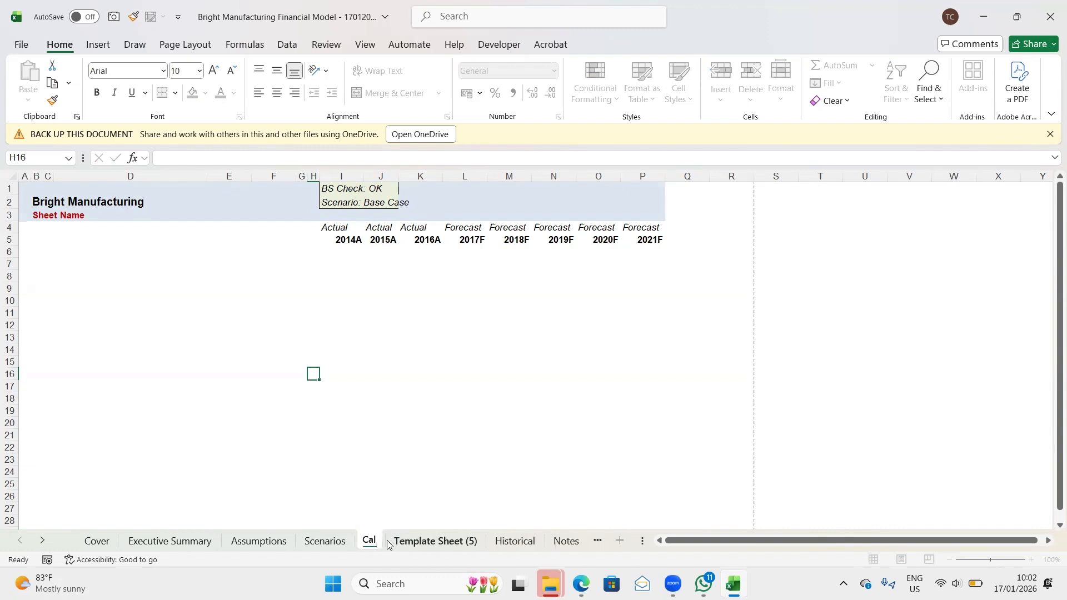
{"action": "type", "text": "culation"}
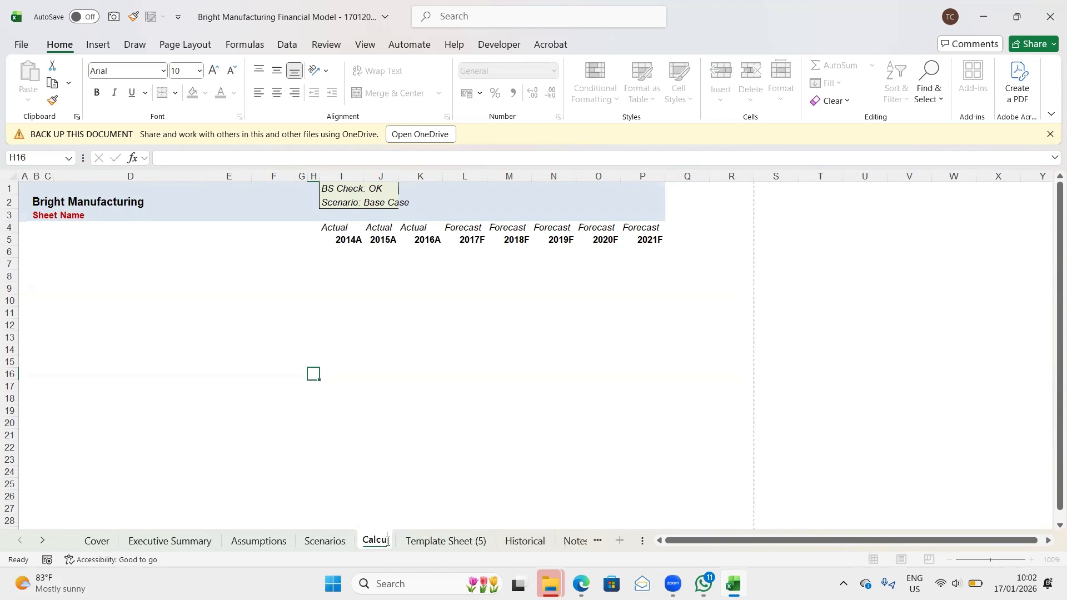
{"action": "type", "text": "s"}
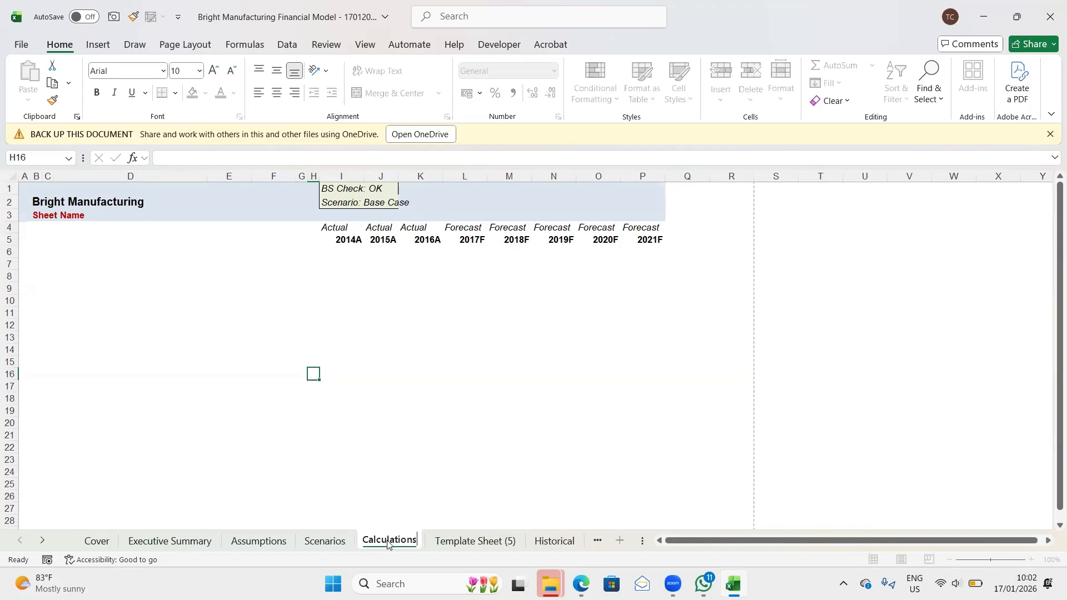
{"action": "key", "text": "Return"}
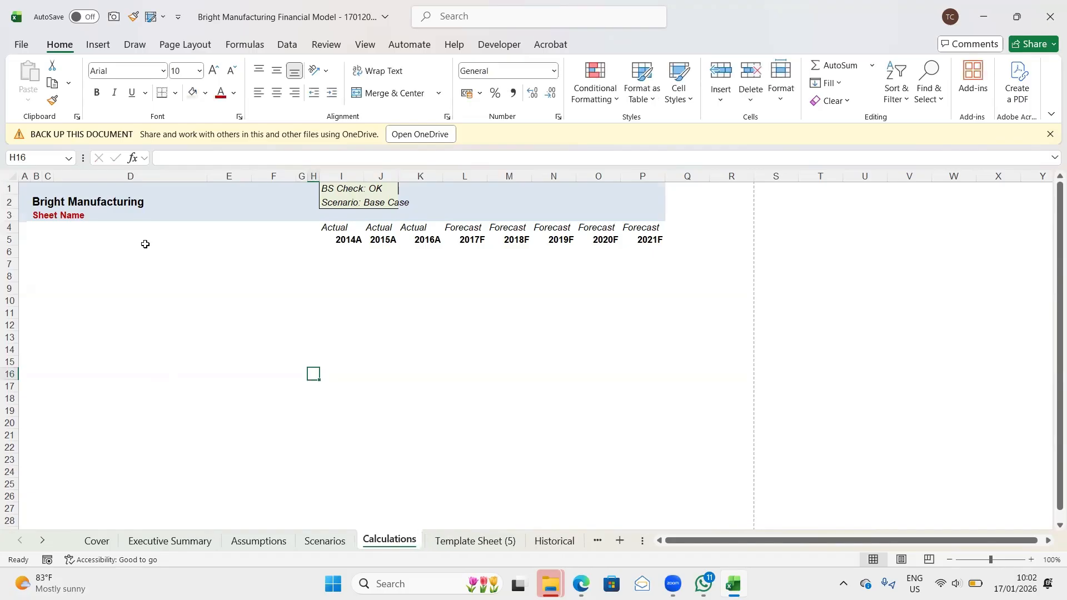
- Replace the Sheet Name placeholder in cell B3 of the Calculations sheet with the title Calculations & Schedules
{"action": "left_click", "coordinate": [44, 218]}
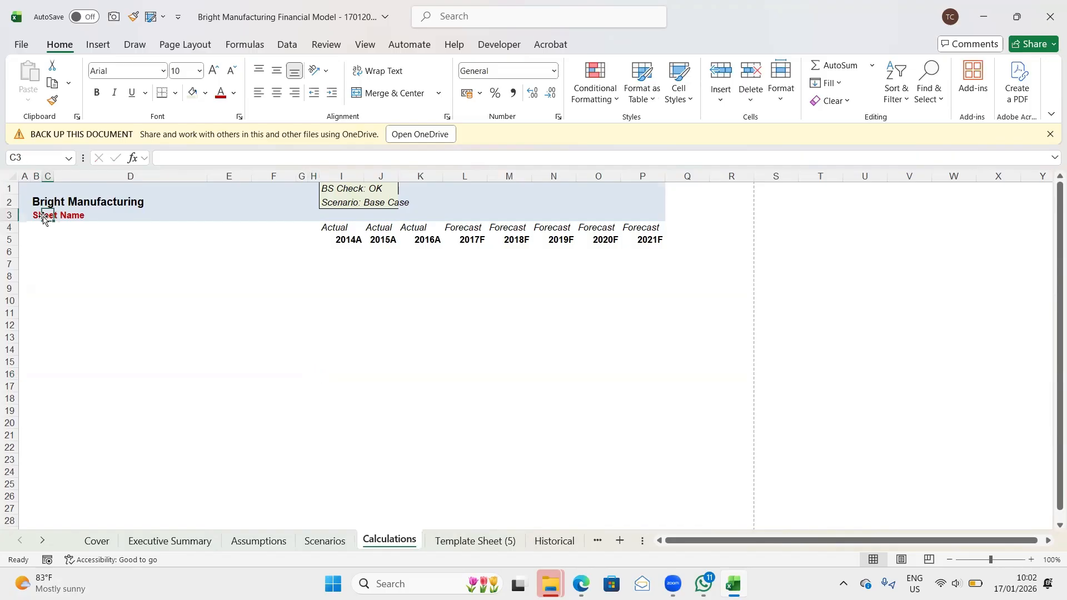
{"action": "left_click", "coordinate": [42, 218]}
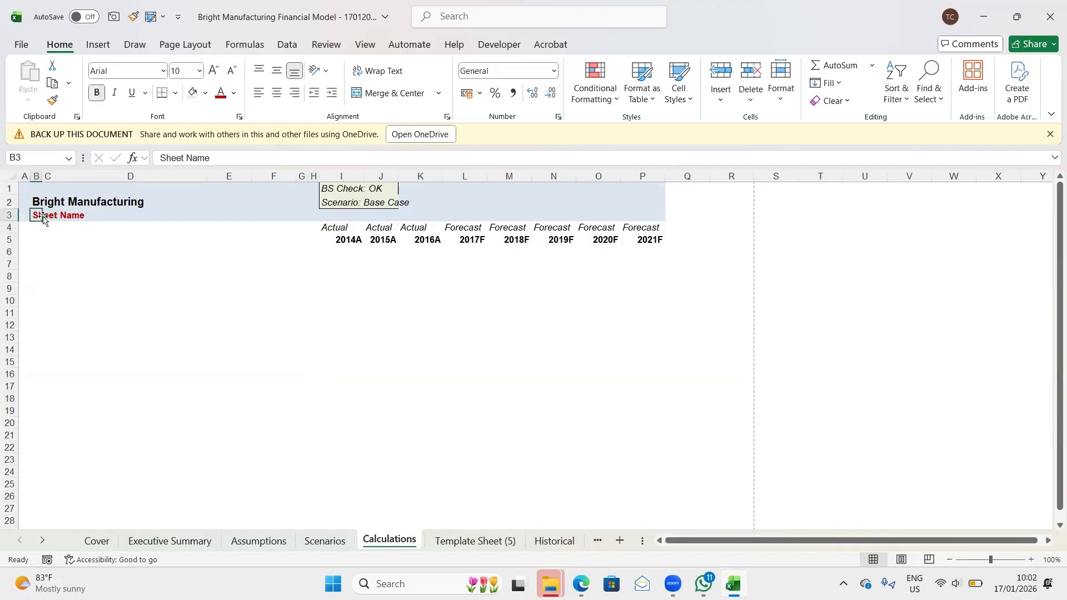
{"action": "type", "text": "Calcu"}
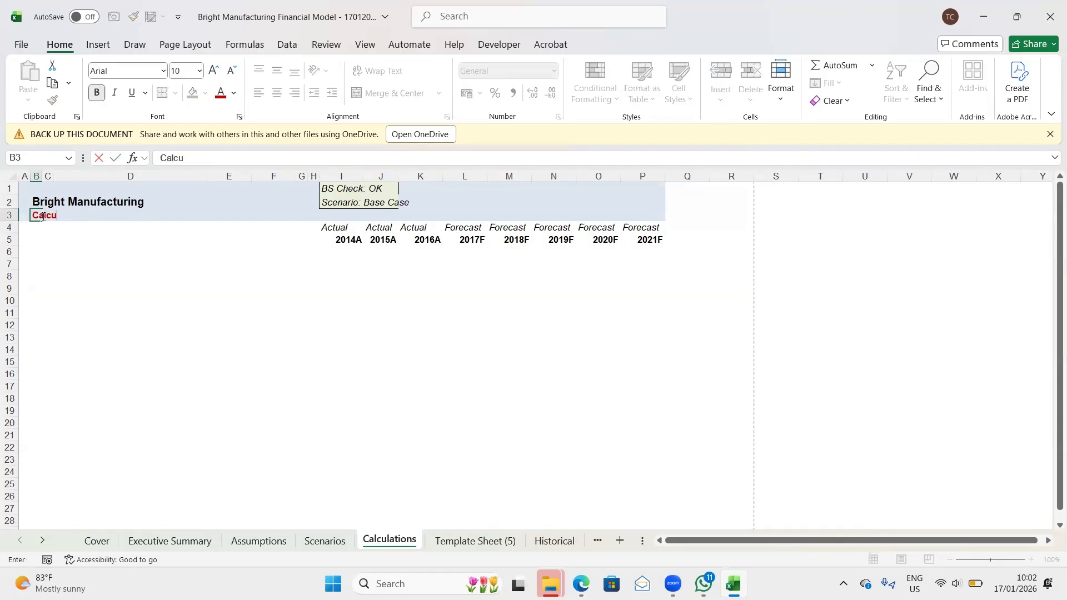
{"action": "type", "text": "lations & Sche"}
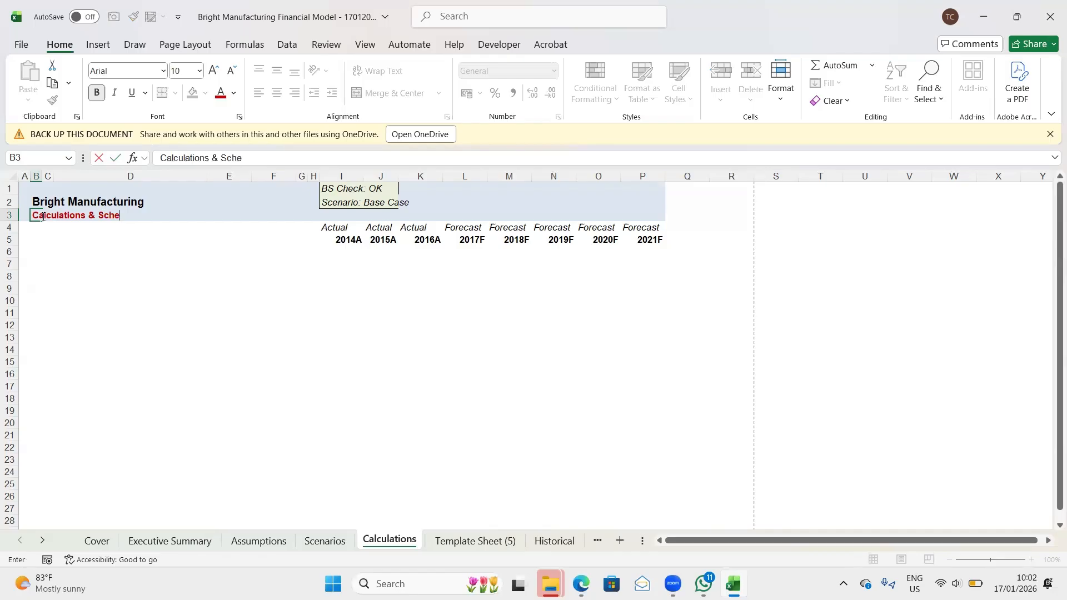
{"action": "type", "text": "dules"}
{"action": "key", "text": "Return"}
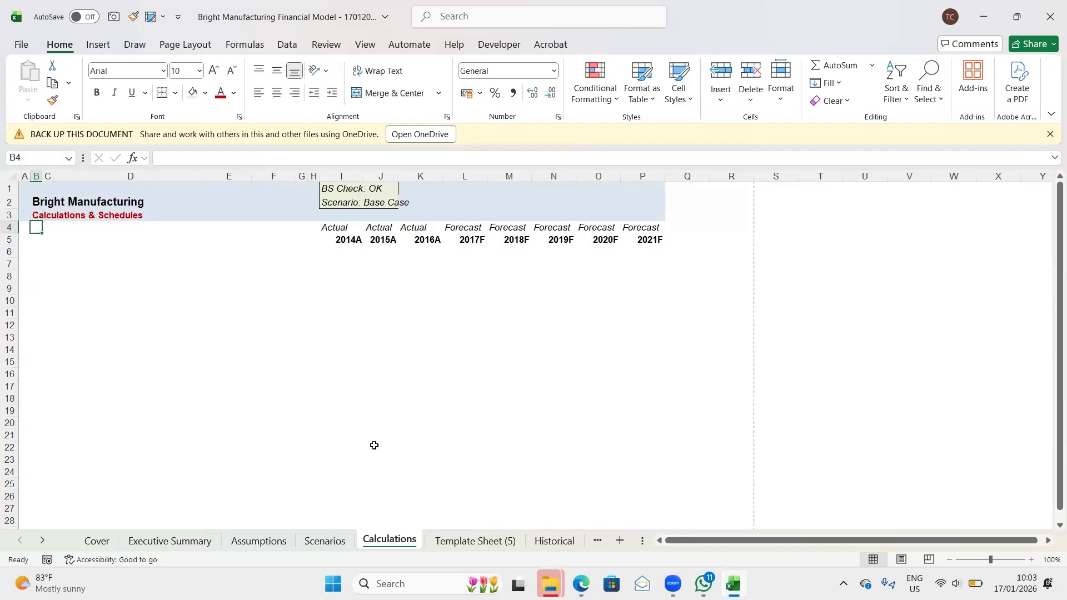
- Rename Template Sheet (5) as Model and replace its Sheet Name placeholder in cell B3 with the title Model
{"action": "left_click", "coordinate": [464, 542]}
{"action": "double_click", "coordinate": [464, 541]}
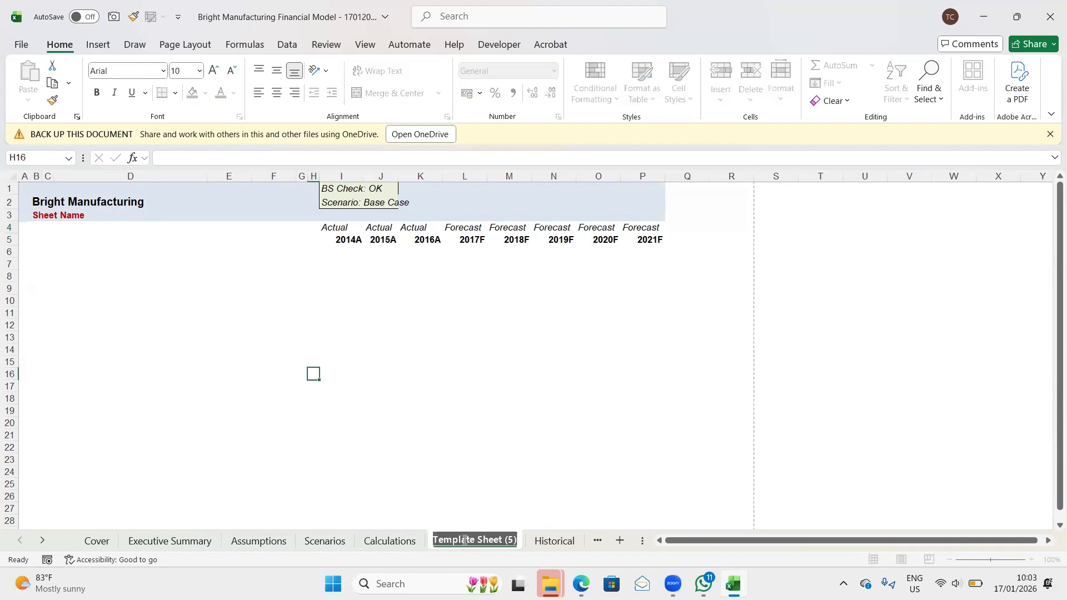
{"action": "type", "text": "Model"}
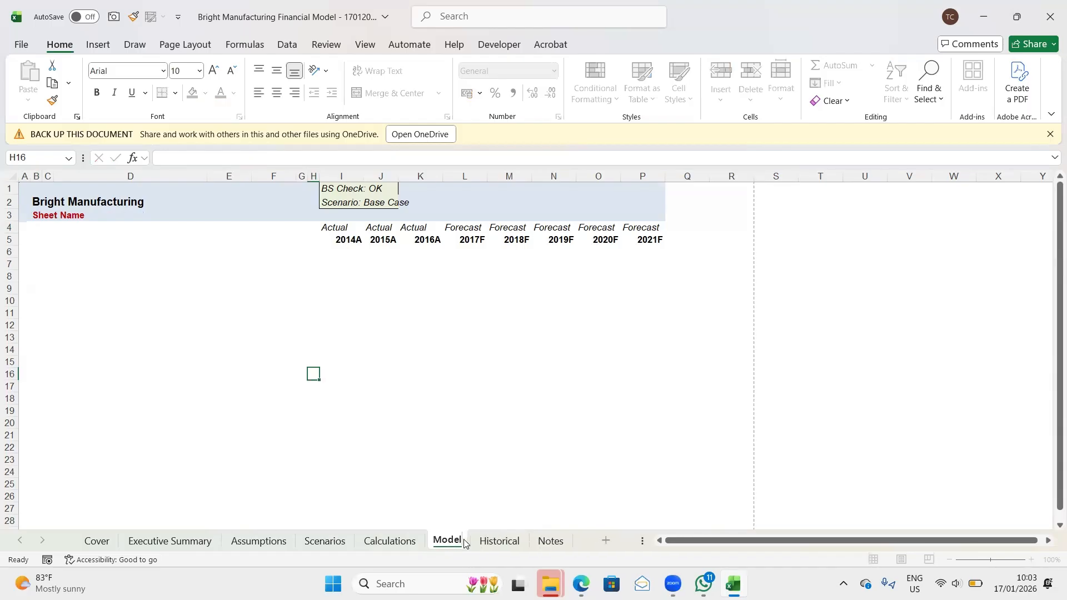
{"action": "key", "text": "Return"}
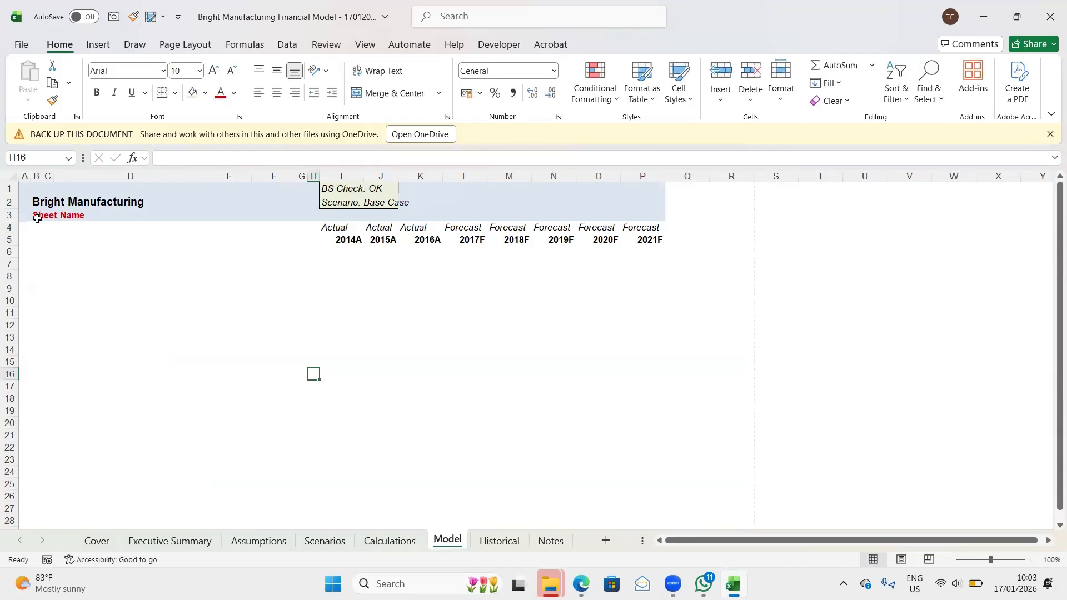
{"action": "left_click", "coordinate": [37, 218]}
{"action": "type", "text": "Model"}
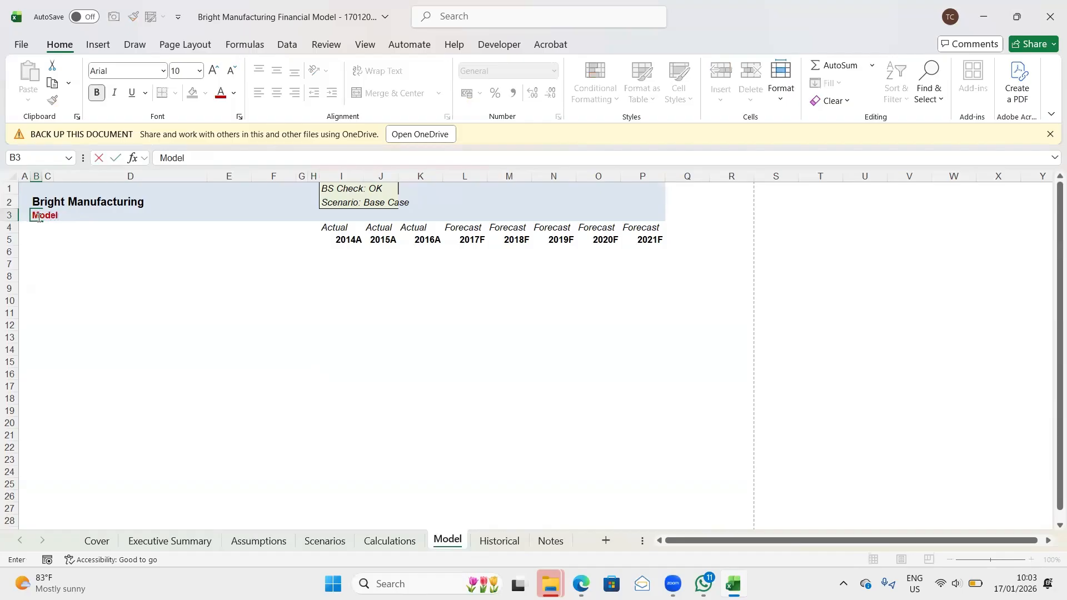
{"action": "key", "text": "Return"}
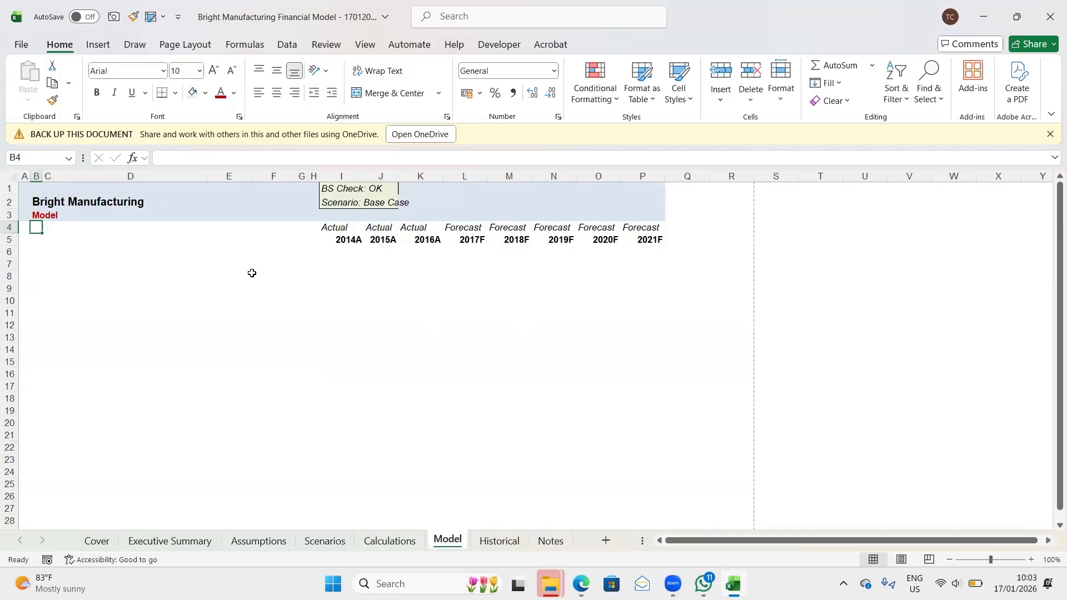
- Review each sheet in order from Cover through to Notes, checking the titles and layout
{"action": "left_click", "coordinate": [97, 541]}
{"action": "key", "text": "ctrl+Page_Down"}
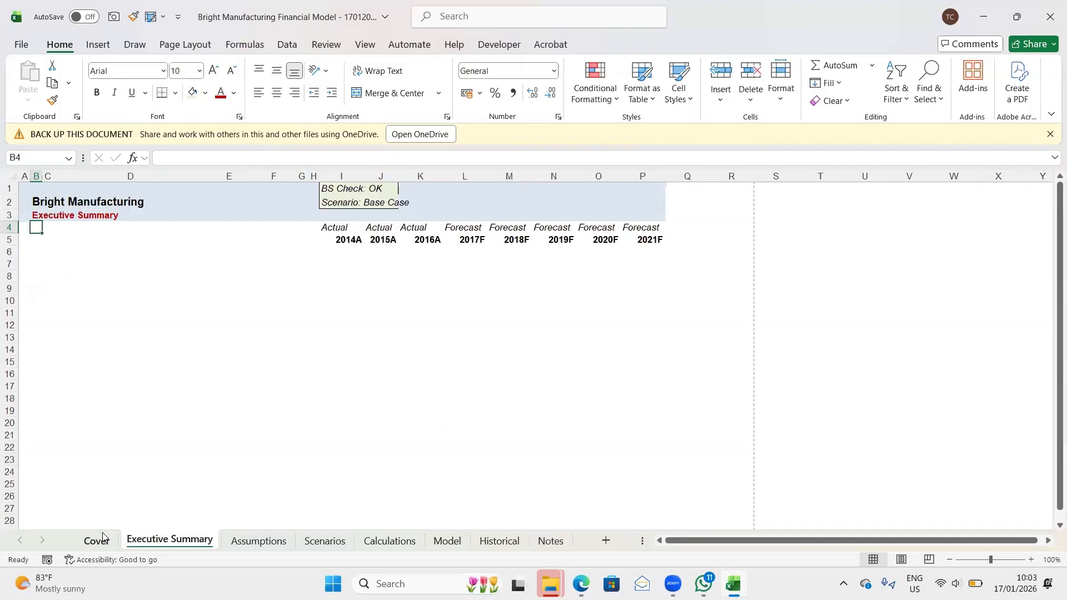
{"action": "key", "text": "ctrl+Page_Down"}
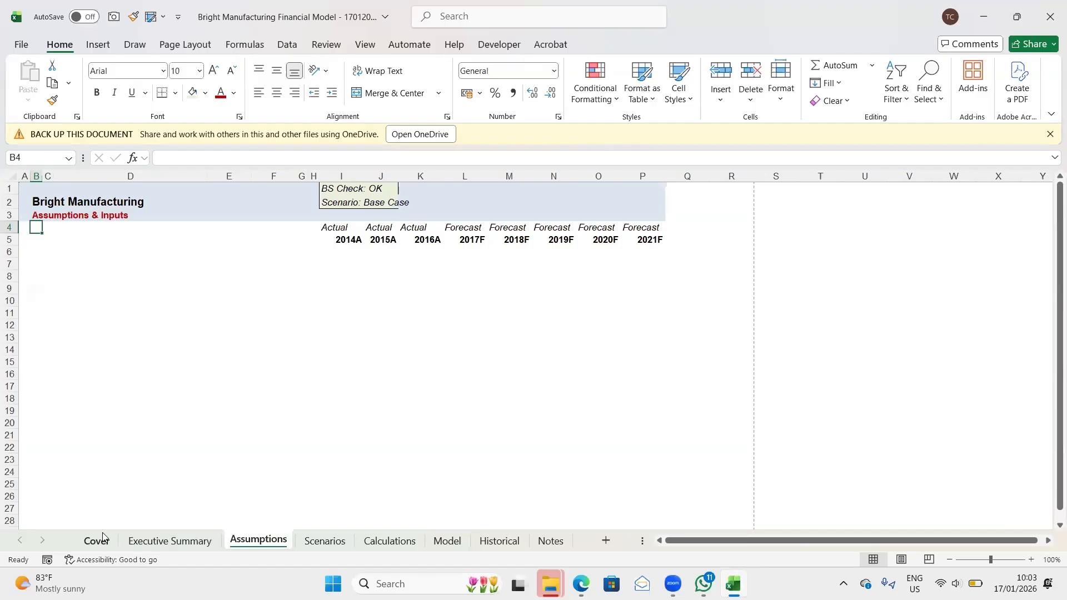
{"action": "key", "text": "ctrl+Page_Down"}
{"action": "key", "text": "ctrl+Page_Down"}
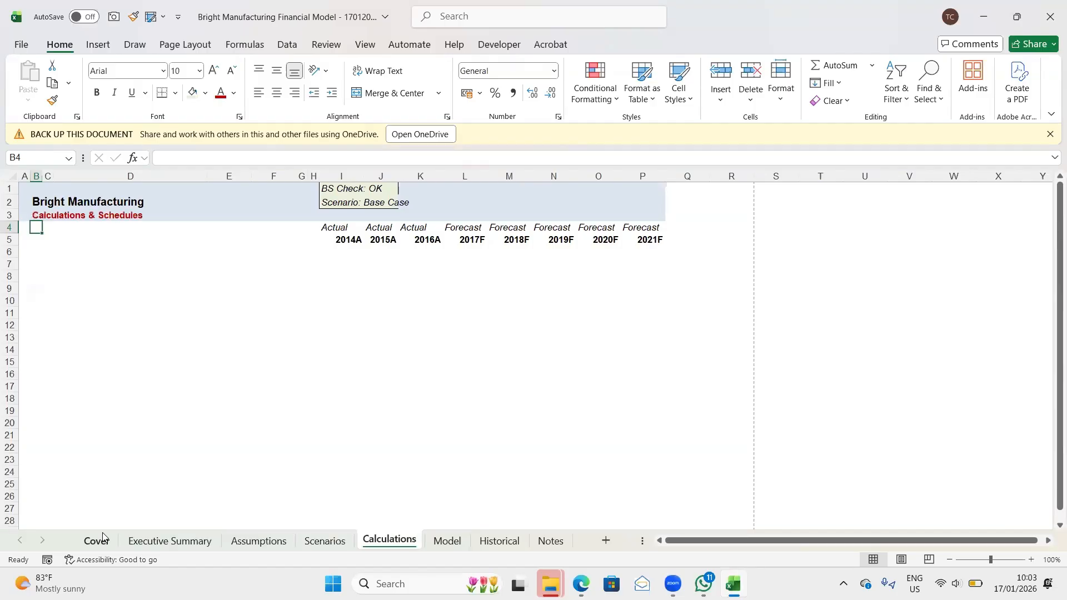
{"action": "key", "text": "ctrl+Page_Down"}
{"action": "key", "text": "ctrl+Page_Down"}
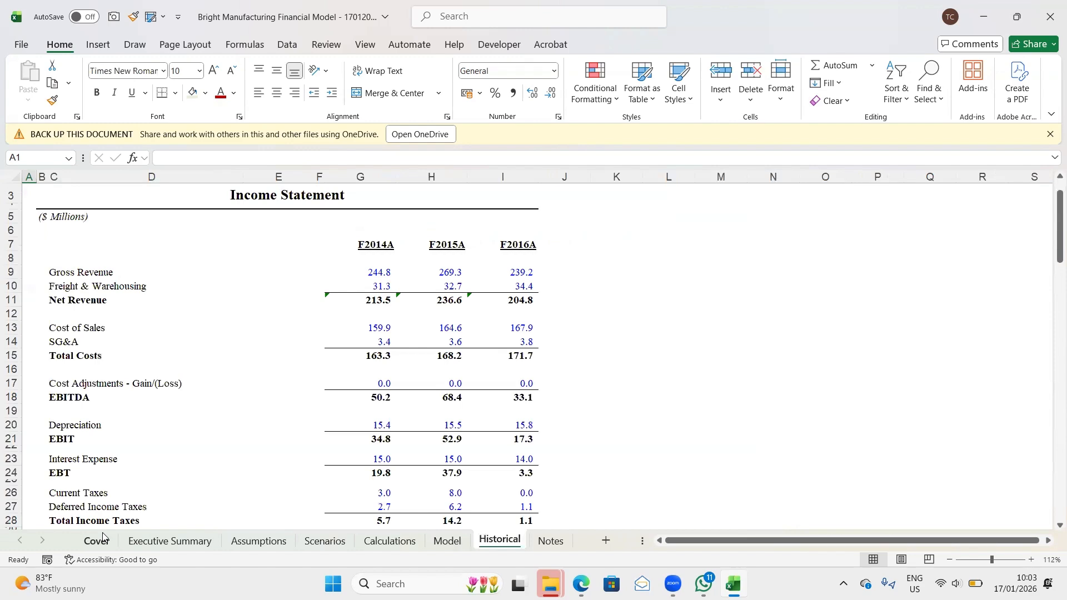
{"action": "key", "text": "ctrl+Page_Down"}
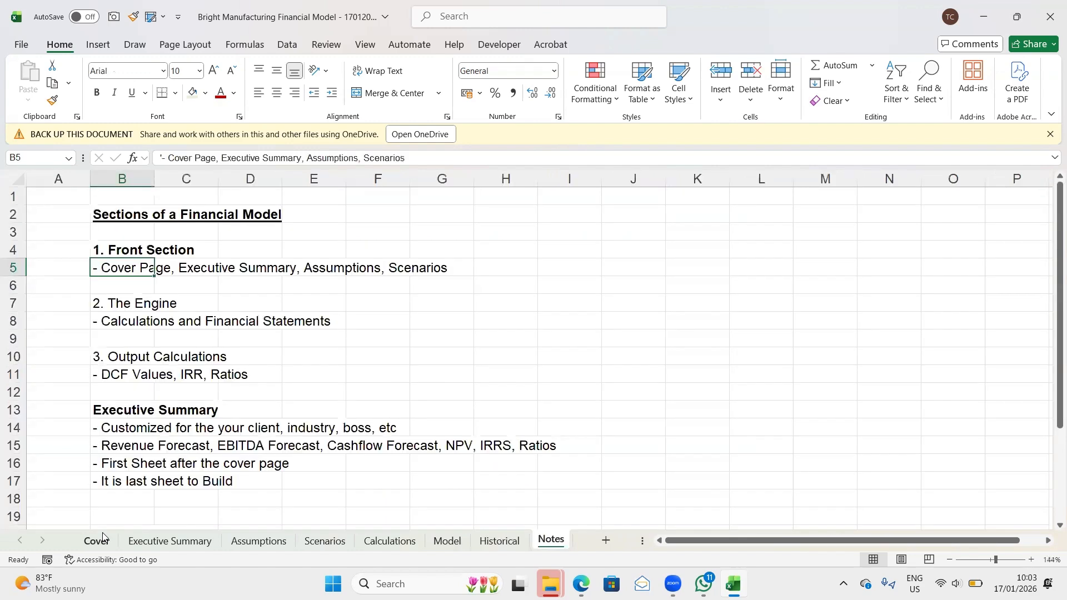
- Go back through the sheets from Notes to Cover, rechecking the Model and Executive Summary sheets on the way
{"action": "key", "text": "ctrl+Page_Up"}
{"action": "key", "text": "ctrl+Page_Up"}
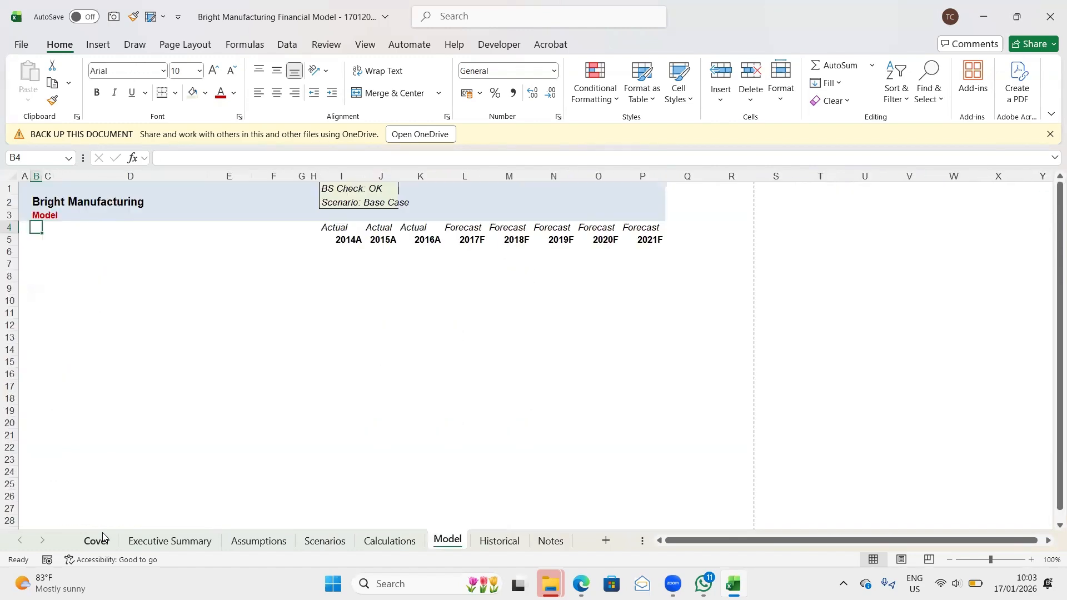
{"action": "key", "text": "ctrl+Page_Down"}
{"action": "key", "text": "ctrl+Page_Up"}
{"action": "key", "text": "ctrl+Page_Up"}
{"action": "key", "text": "ctrl+Page_Up"}
{"action": "key", "text": "ctrl+Page_Up"}
{"action": "key", "text": "ctrl+Page_Up"}
{"action": "key", "text": "ctrl+Page_Up"}
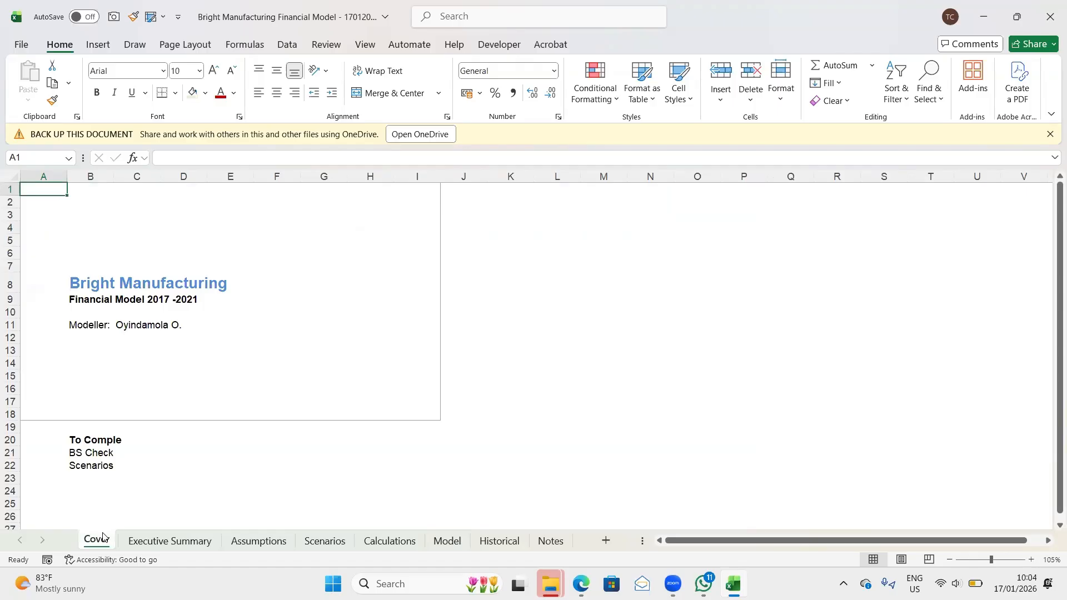
{"action": "key", "text": "ctrl+Page_Down"}
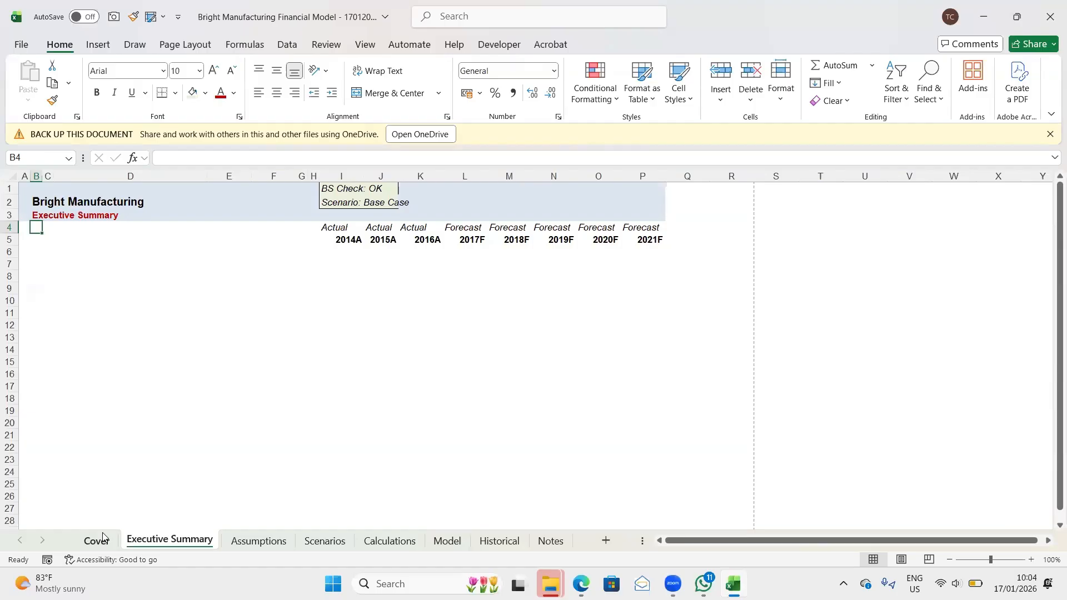
{"action": "left_click", "coordinate": [100, 539]}
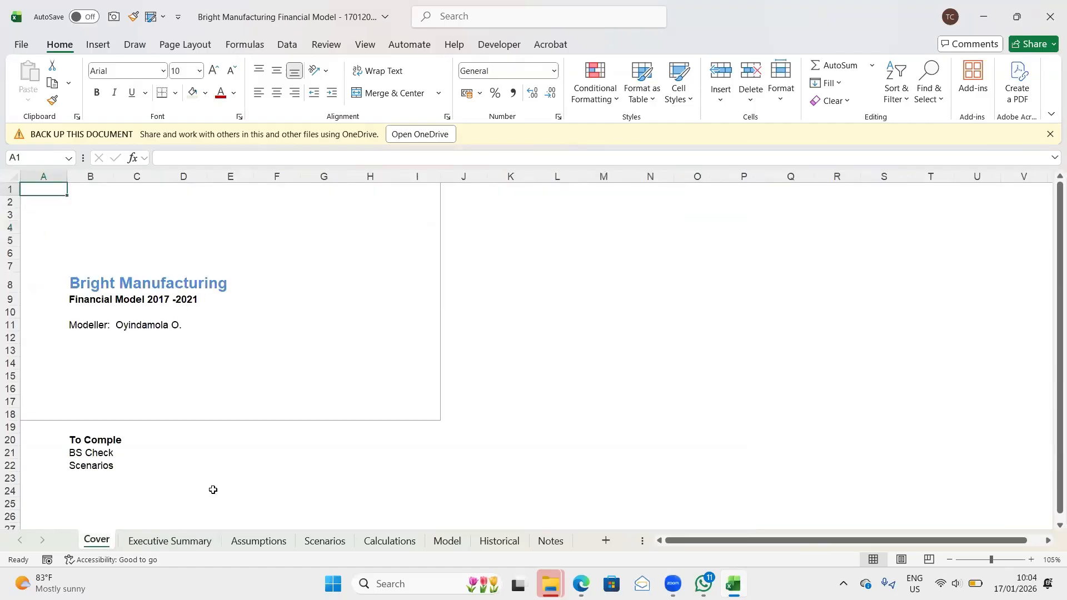
- Review the sales, operating cost and capex assumptions in the Bright Manufacturing case study PDF in Edge, and return to the Excel workbook
{"action": "left_click", "coordinate": [581, 534]}
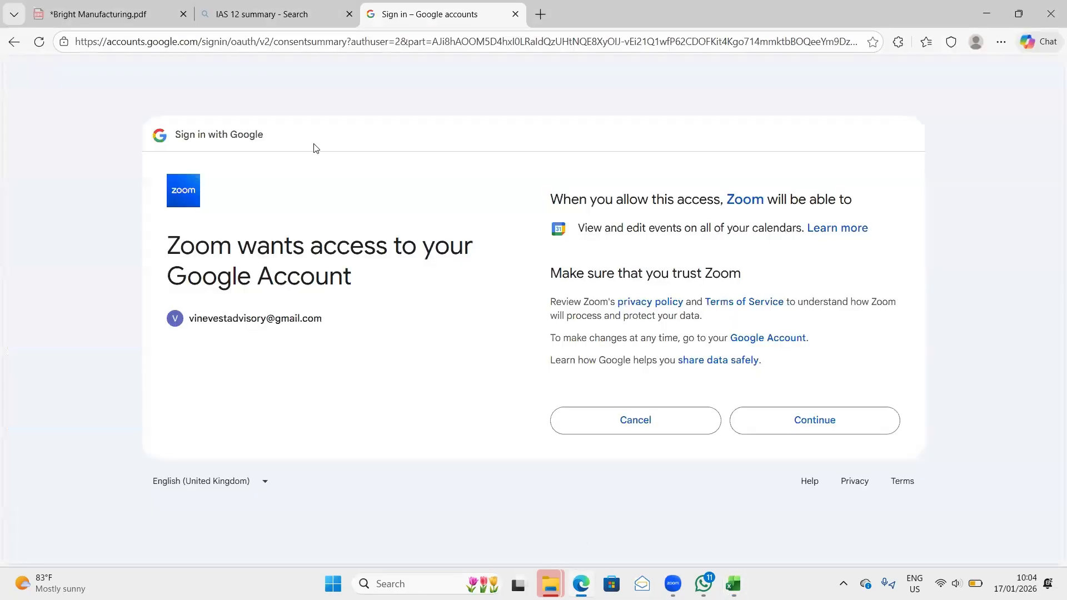
{"action": "left_click", "coordinate": [105, 14]}
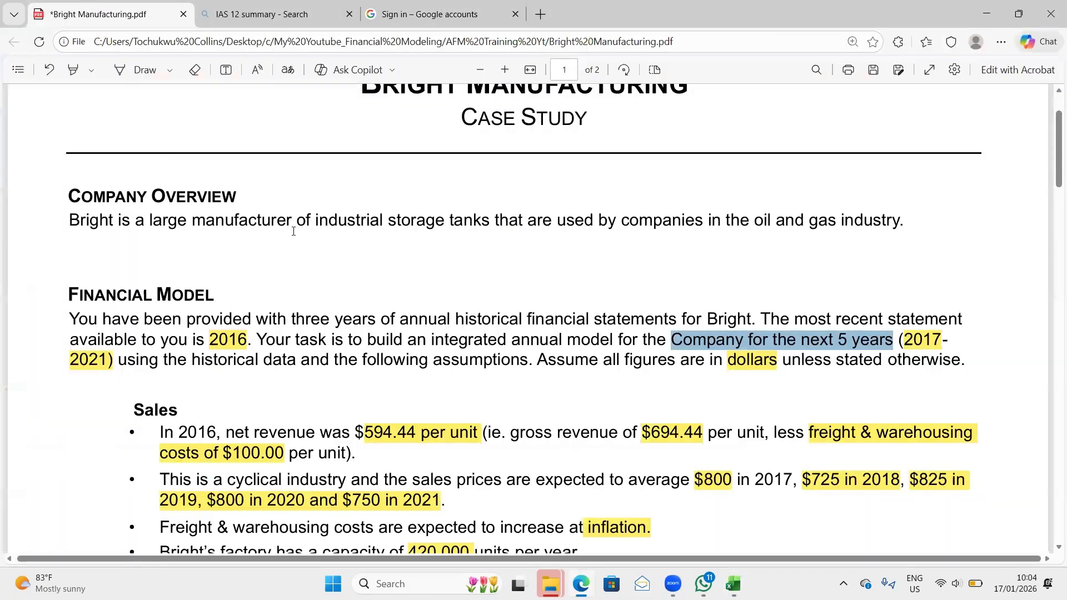
{"action": "scroll", "coordinate": [294, 231], "scroll_direction": "up", "scroll_amount": 2}
{"action": "scroll", "coordinate": [293, 235], "scroll_direction": "down", "scroll_amount": 5}
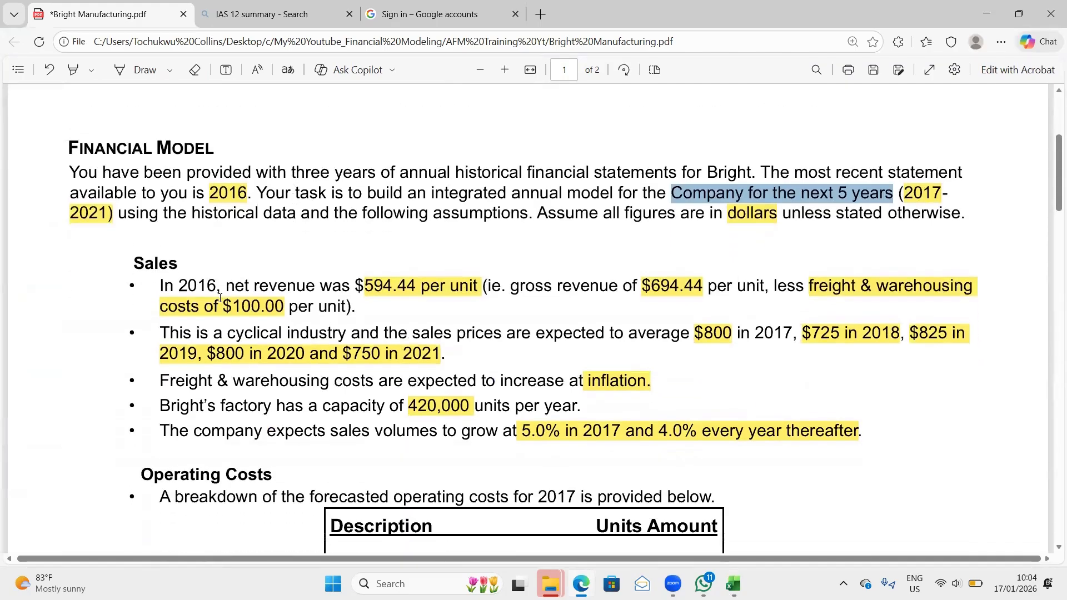
{"action": "scroll", "coordinate": [219, 298], "scroll_direction": "down", "scroll_amount": 10}
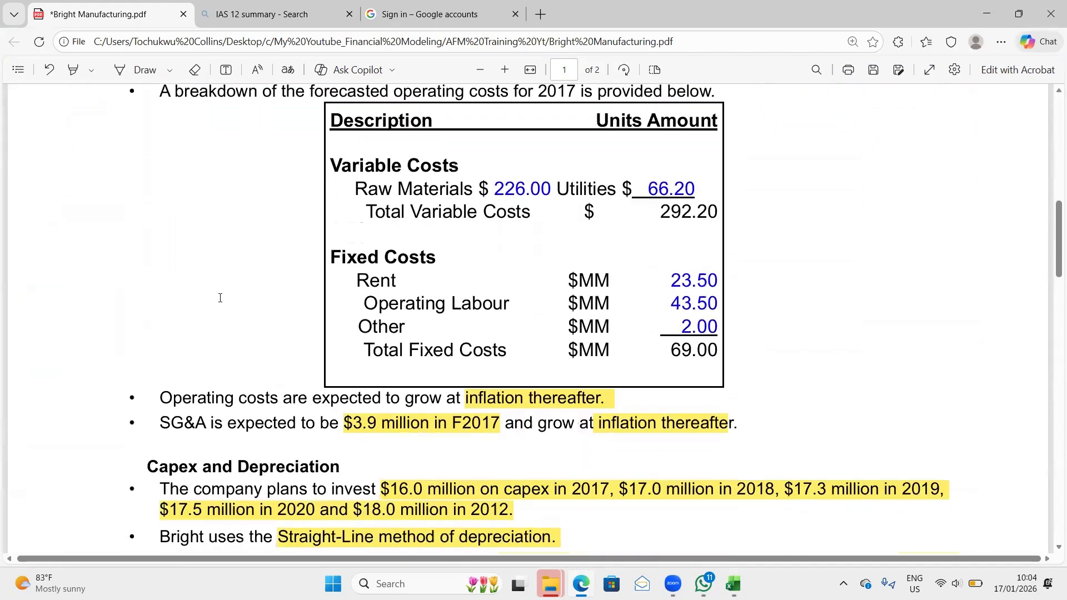
{"action": "scroll", "coordinate": [220, 297], "scroll_direction": "down", "scroll_amount": 6}
{"action": "scroll", "coordinate": [219, 298], "scroll_direction": "up", "scroll_amount": 20}
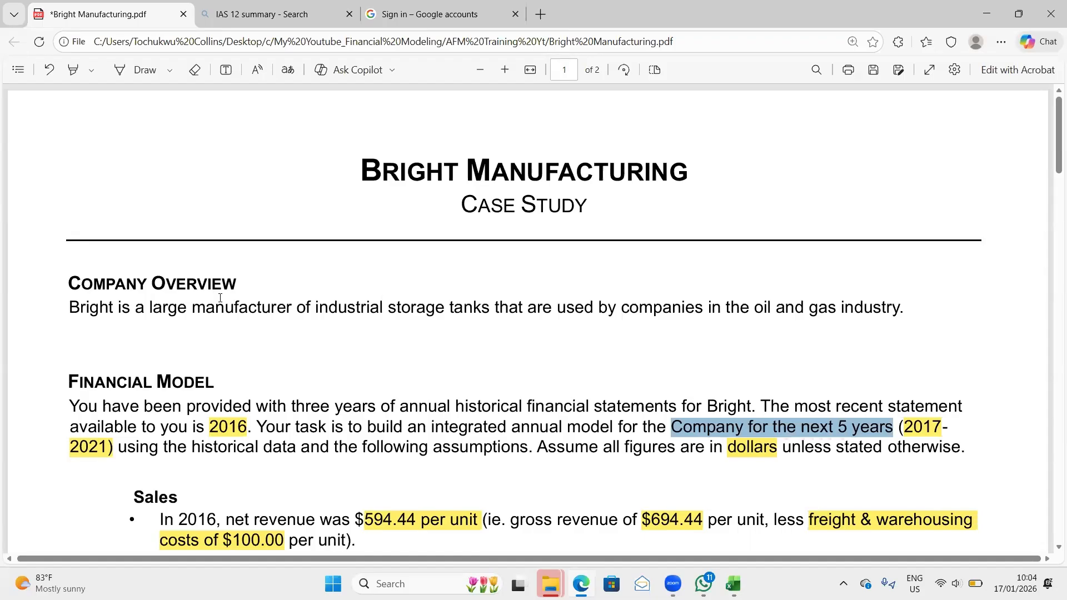
{"action": "mouse_move", "coordinate": [734, 584]}
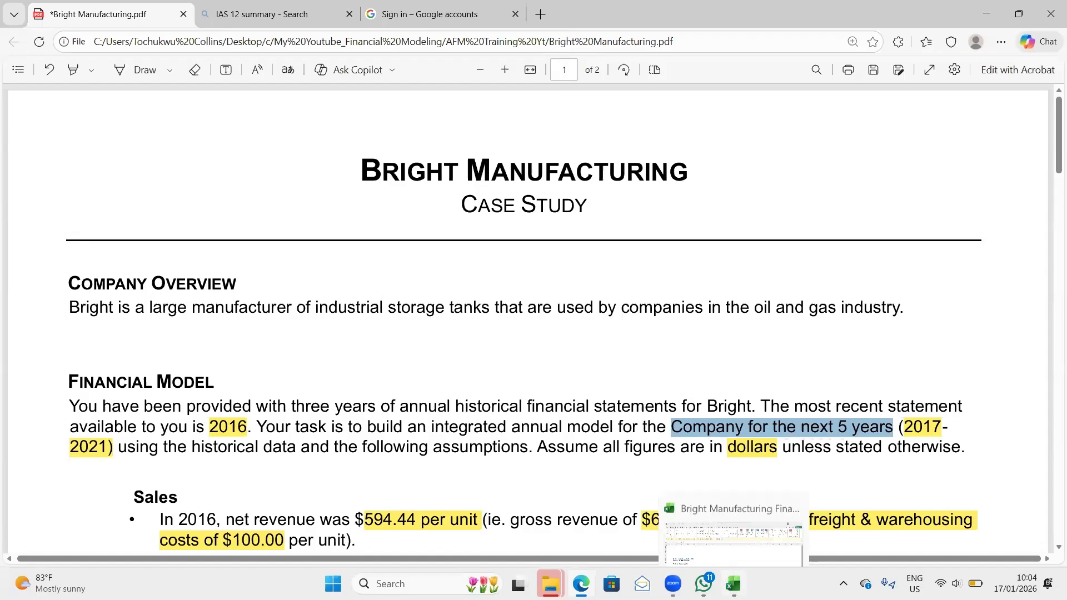
{"action": "left_click", "coordinate": [739, 540]}
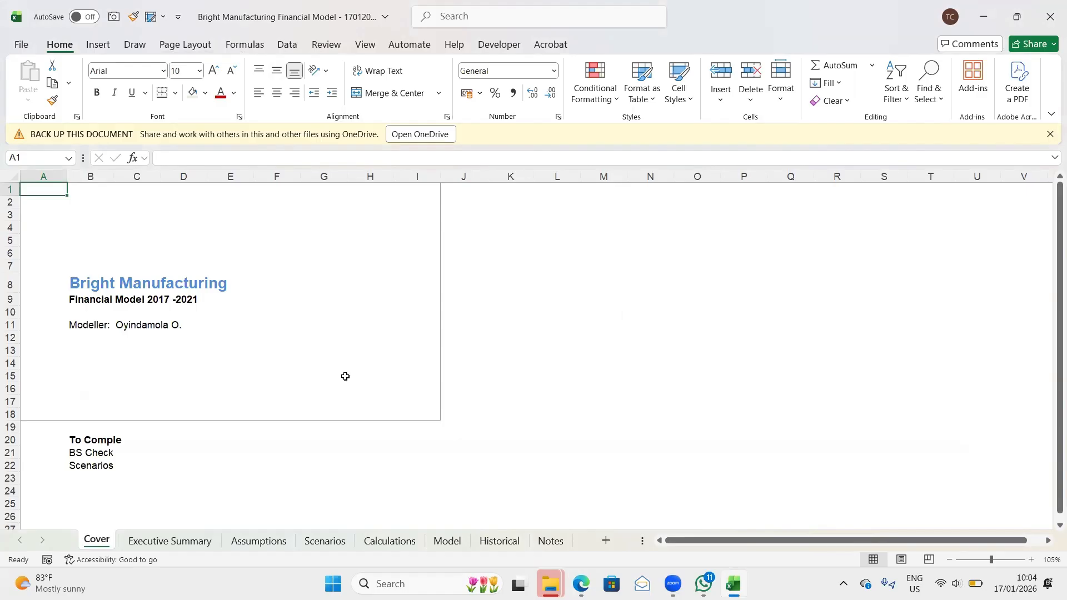
- Correct the spacing in the Cover sheet's subtitle in cell B9 to read Financial Model 2017 - 2021
{"action": "left_click", "coordinate": [87, 301]}
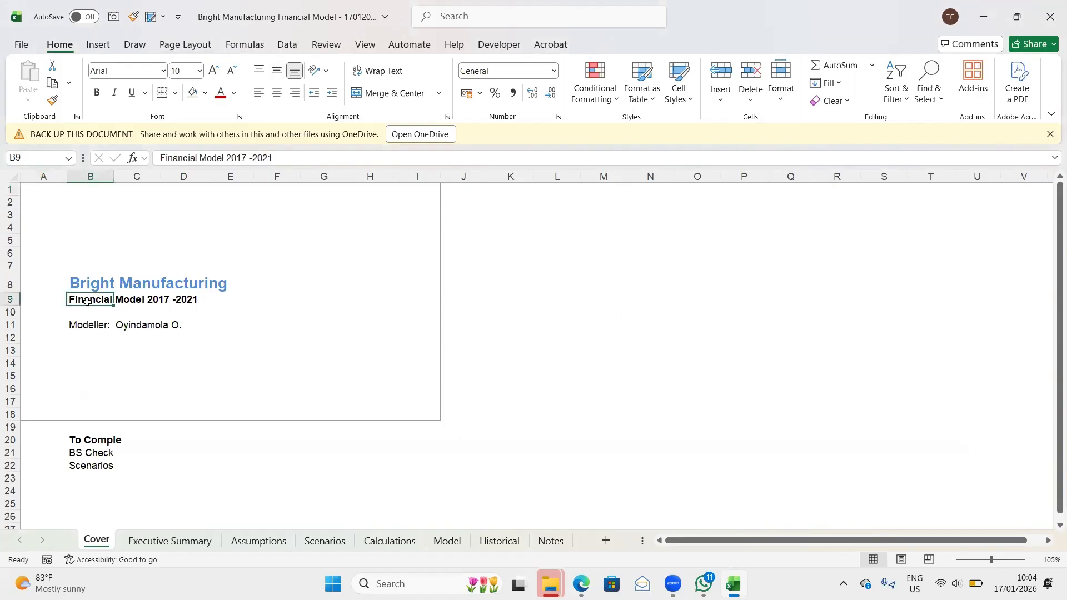
{"action": "left_click", "coordinate": [254, 157]}
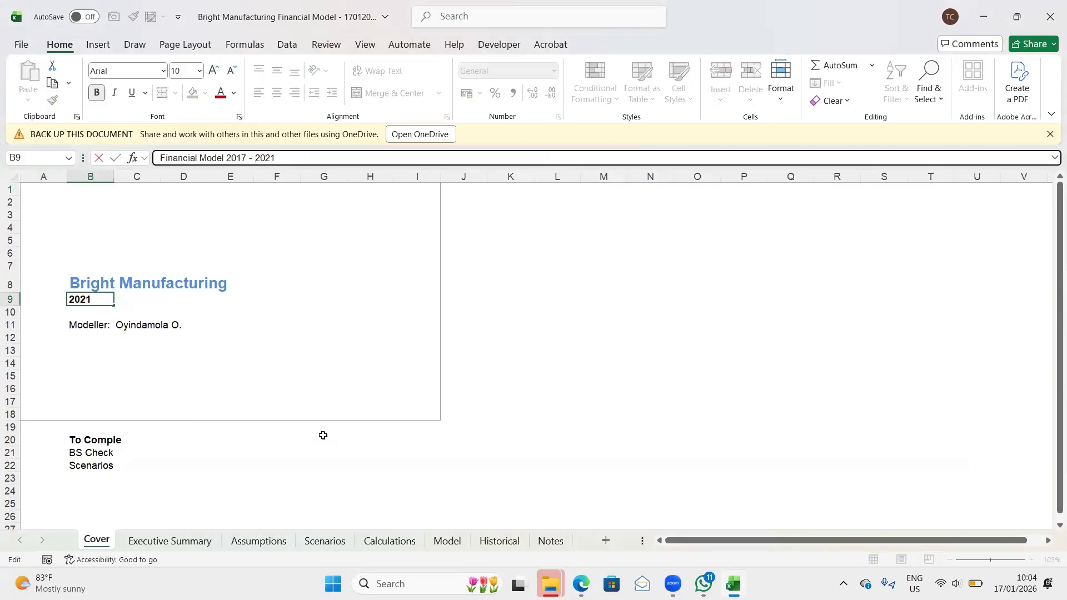
{"action": "key", "text": "Return"}
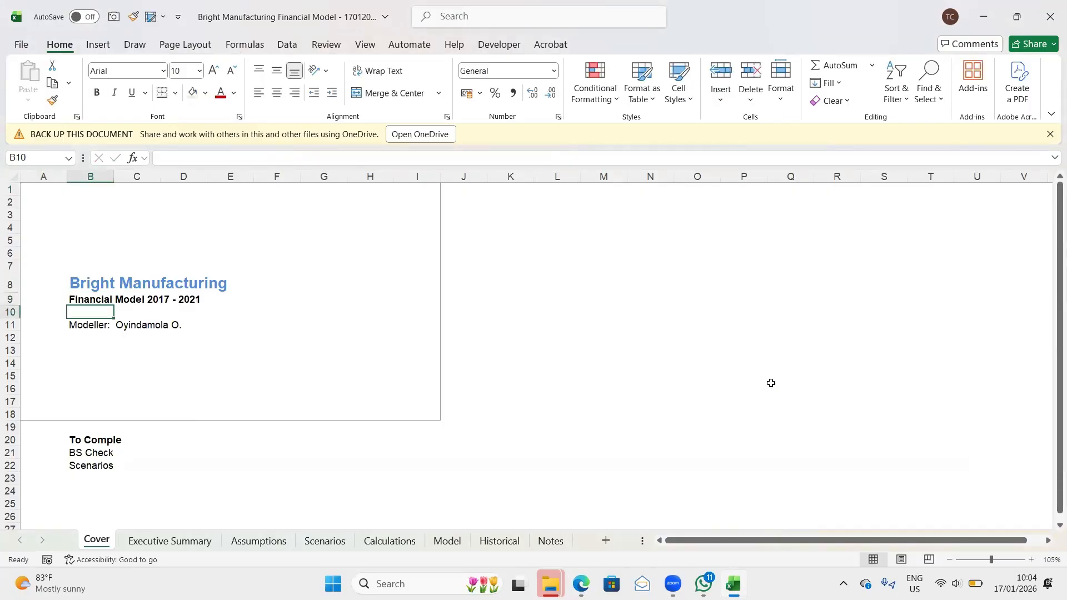
- Show the print preview for the entire workbook
{"action": "key", "text": "ctrl+p"}
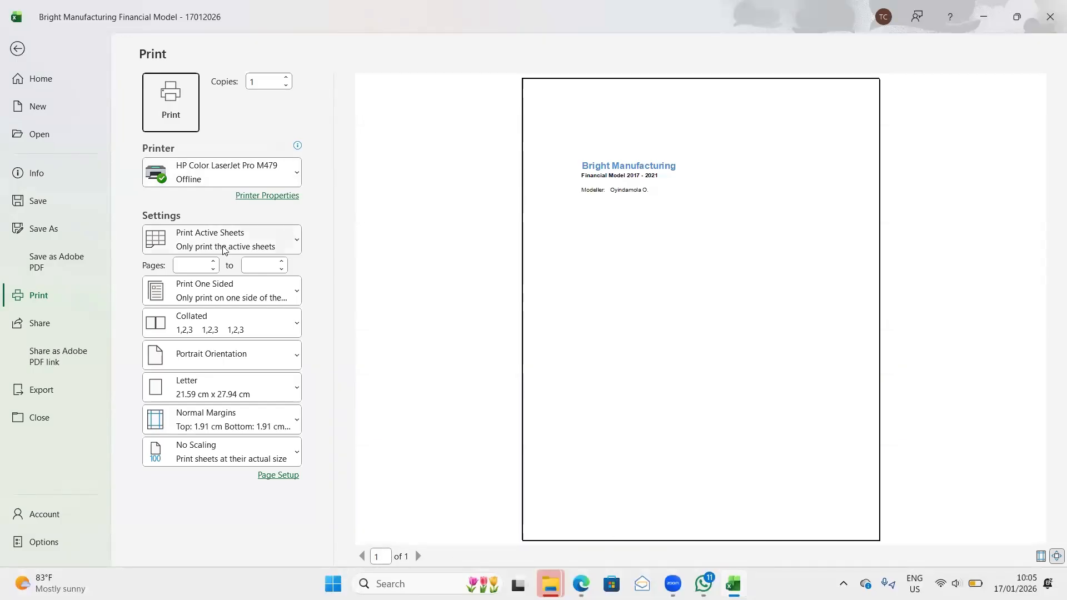
{"action": "left_click", "coordinate": [296, 242]}
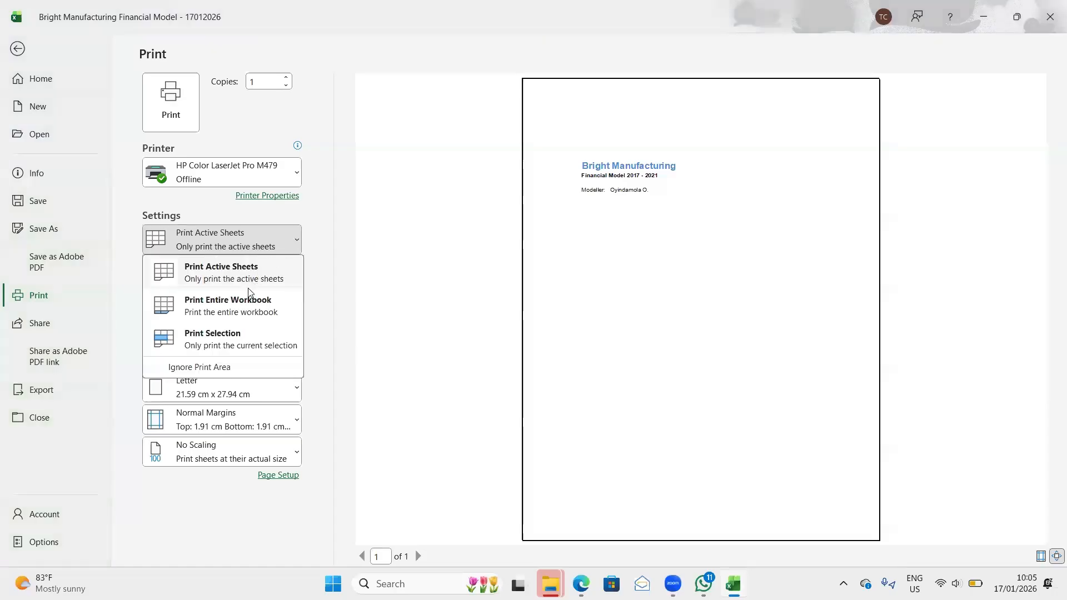
{"action": "left_click", "coordinate": [248, 303]}
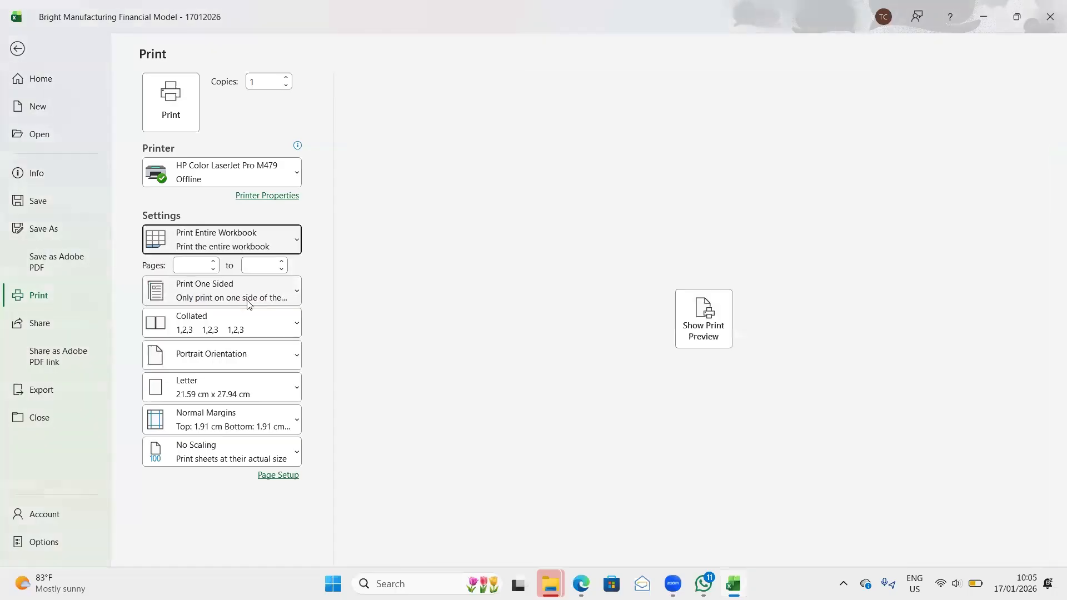
{"action": "left_click", "coordinate": [705, 334]}
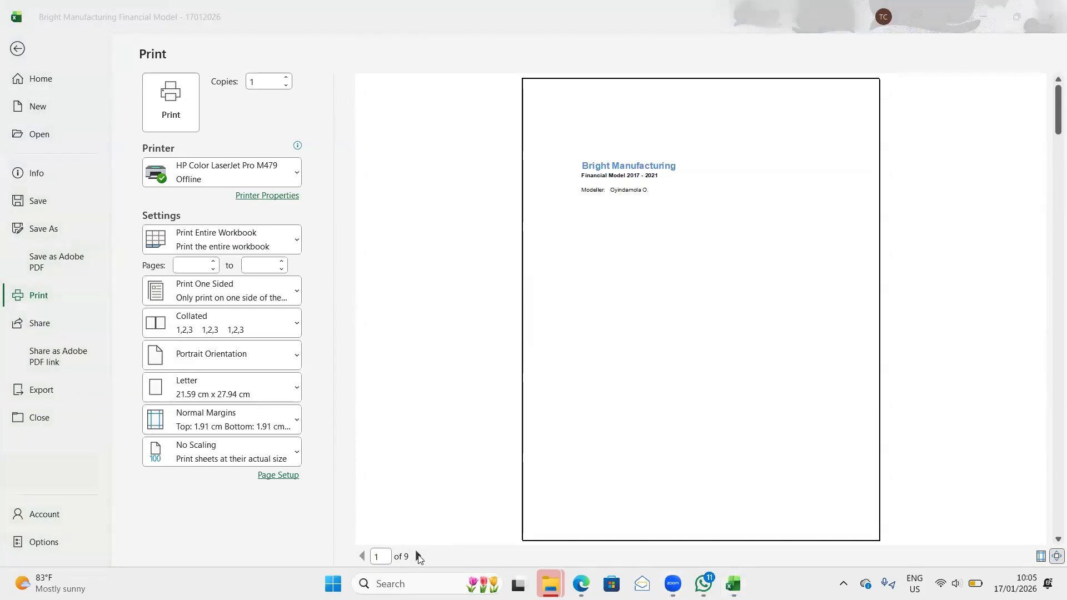
- Examine the previewed pages from Cover through Model, checking their headers, footers and layout, and return to the workbook
{"action": "left_click", "coordinate": [418, 556]}
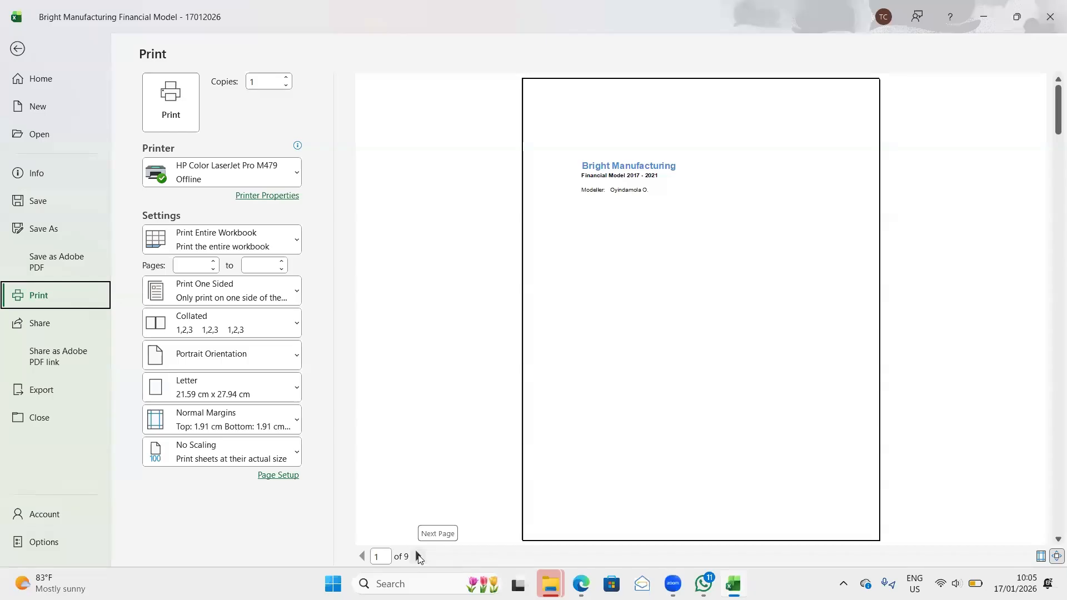
{"action": "left_click", "coordinate": [418, 556]}
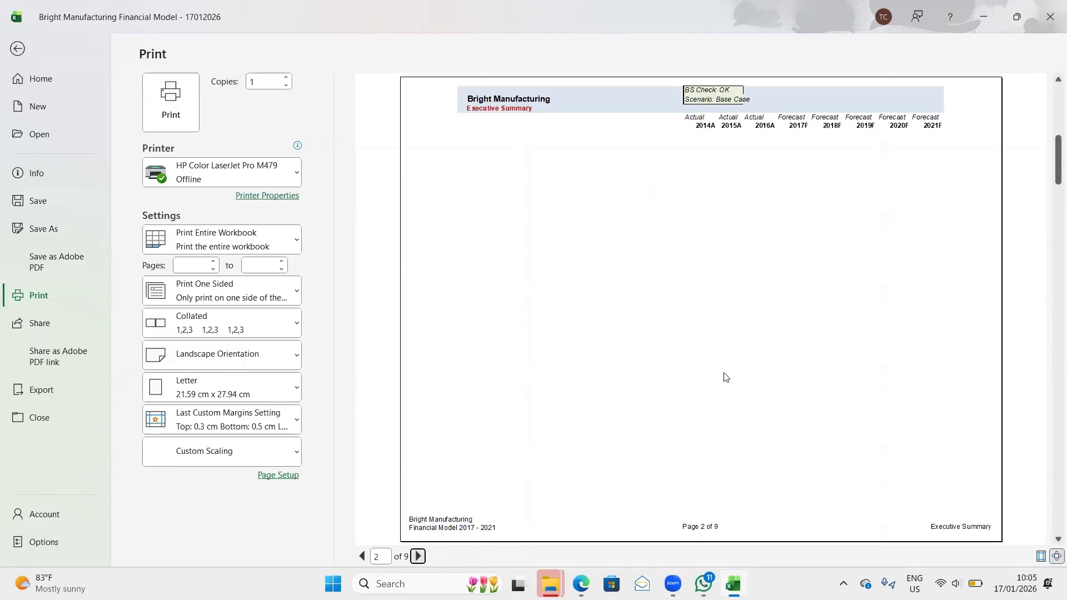
{"action": "scroll", "coordinate": [726, 378], "scroll_direction": "up", "scroll_amount": 1}
{"action": "scroll", "coordinate": [724, 372], "scroll_direction": "down", "scroll_amount": 1}
{"action": "left_click", "coordinate": [418, 556]}
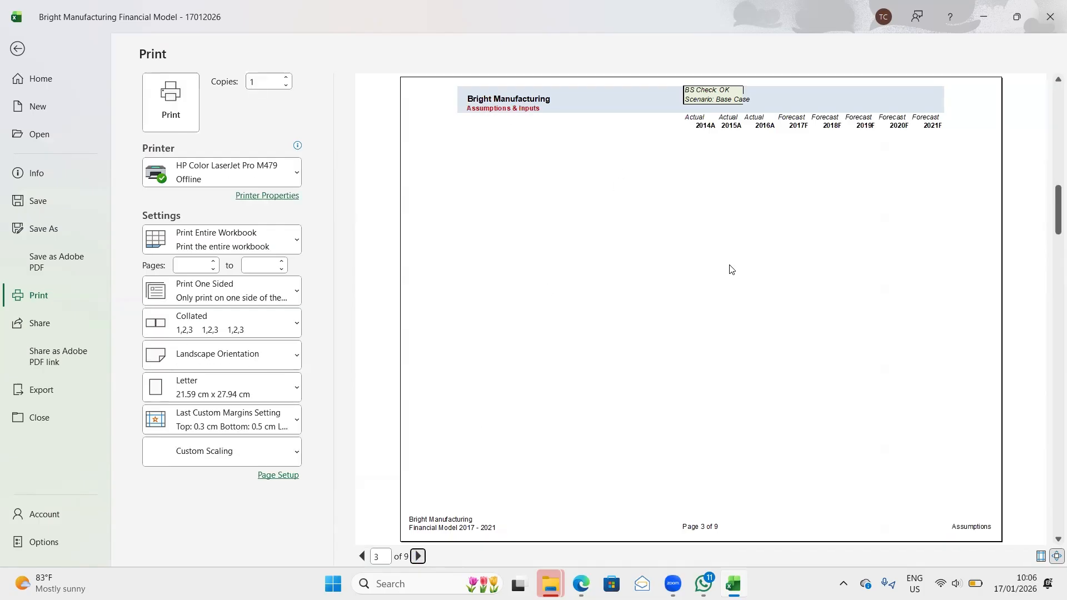
{"action": "left_click", "coordinate": [418, 556]}
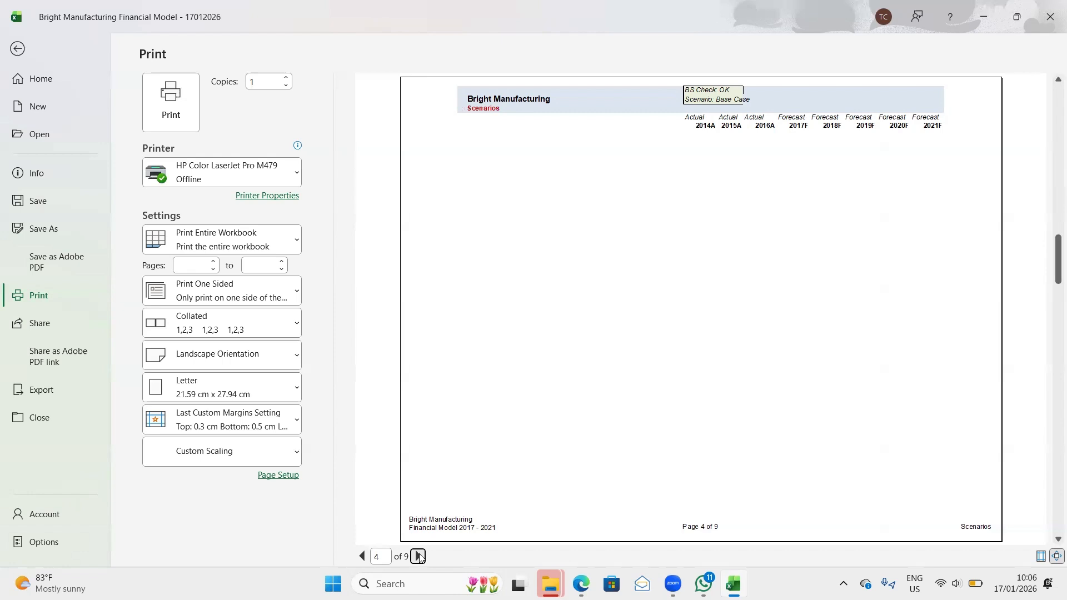
{"action": "left_click", "coordinate": [419, 556]}
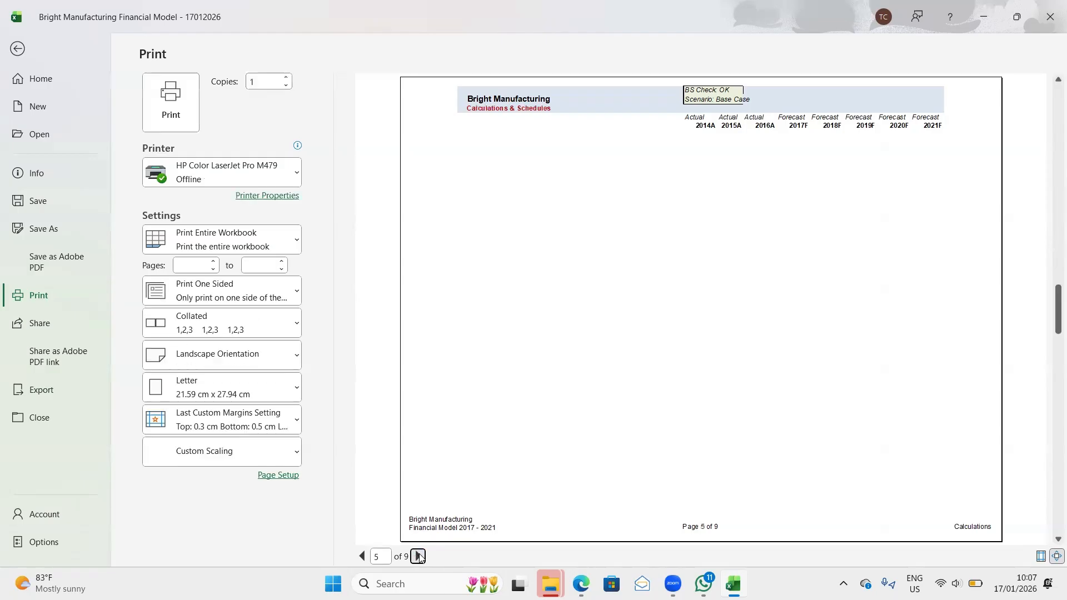
{"action": "left_click", "coordinate": [418, 556]}
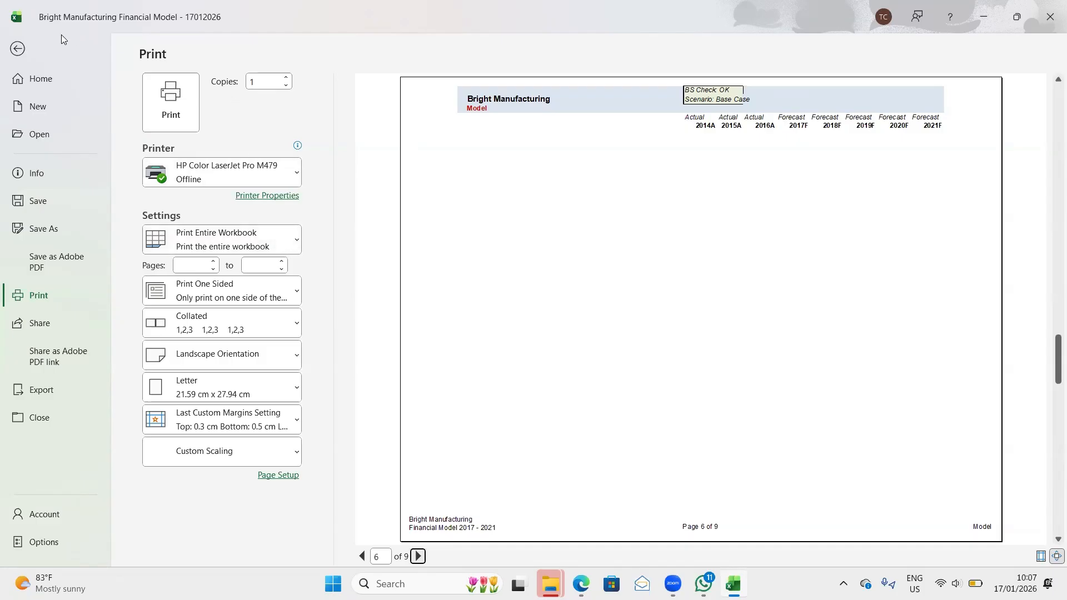
{"action": "left_click", "coordinate": [17, 49]}
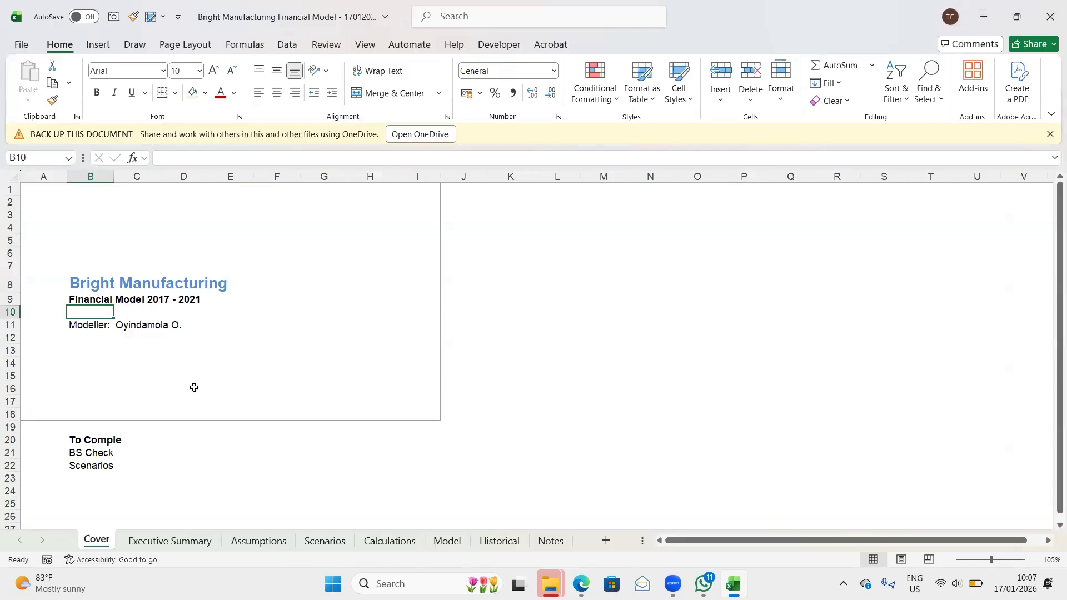
- Group the Executive Summary, Assumptions, Scenarios, Calculations, Model and Historical sheets for simultaneous editing
{"action": "left_click", "coordinate": [155, 544]}
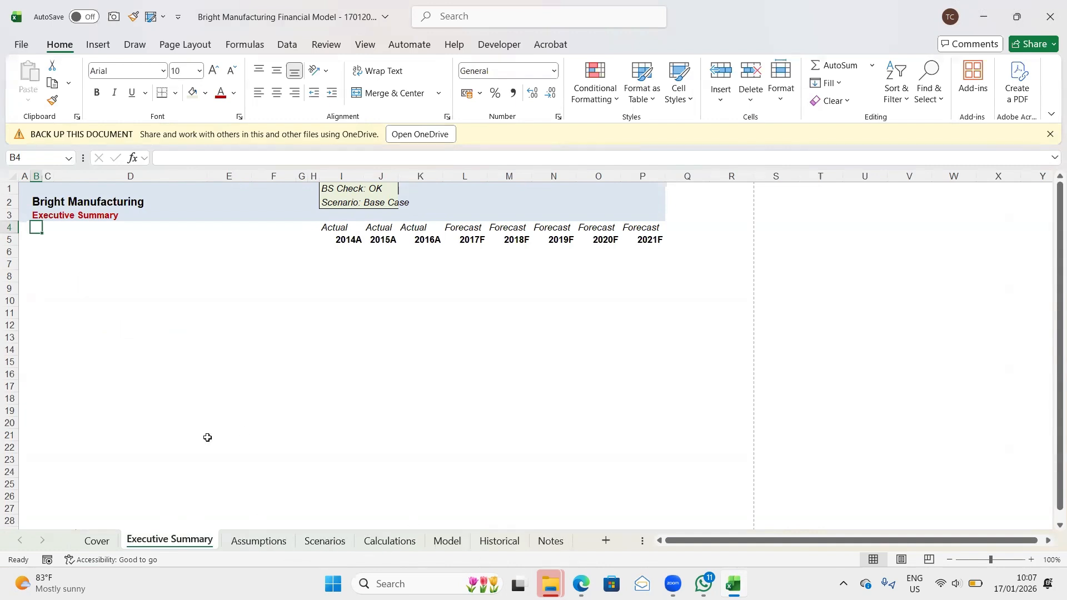
{"action": "left_click", "coordinate": [251, 542], "text": "ctrl"}
{"action": "left_click", "coordinate": [314, 544], "text": "ctrl"}
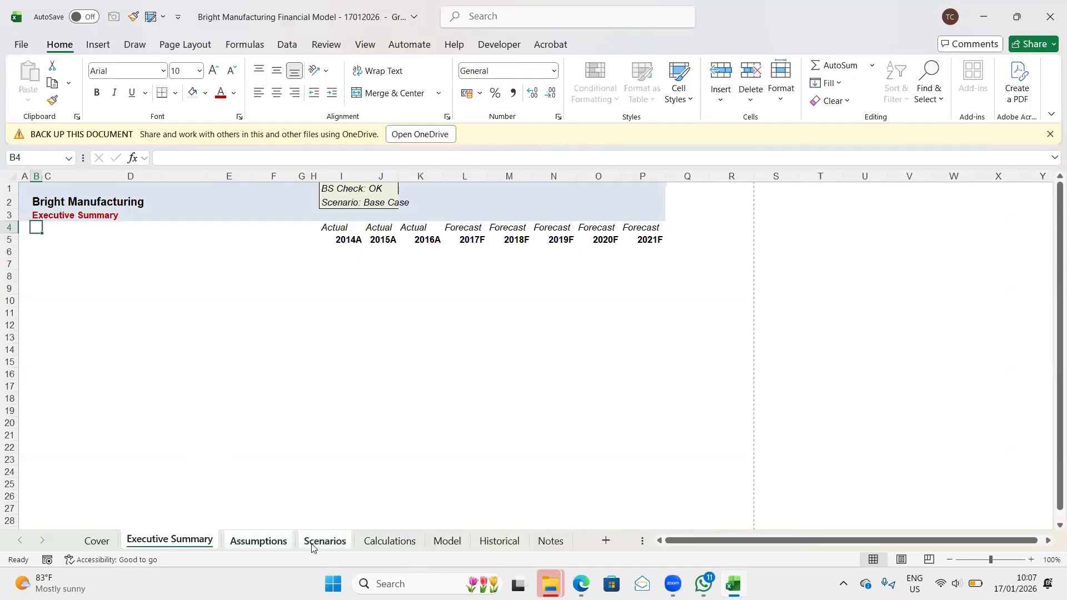
{"action": "left_click", "coordinate": [392, 546], "text": "ctrl"}
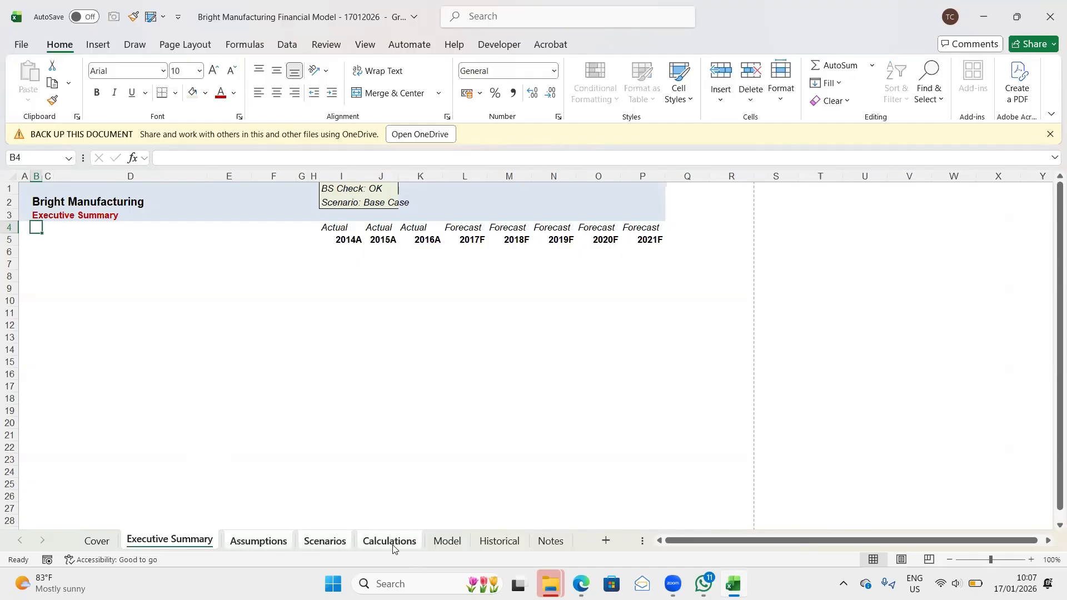
{"action": "left_click", "coordinate": [441, 549], "text": "ctrl"}
{"action": "left_click", "coordinate": [504, 545], "text": "ctrl"}
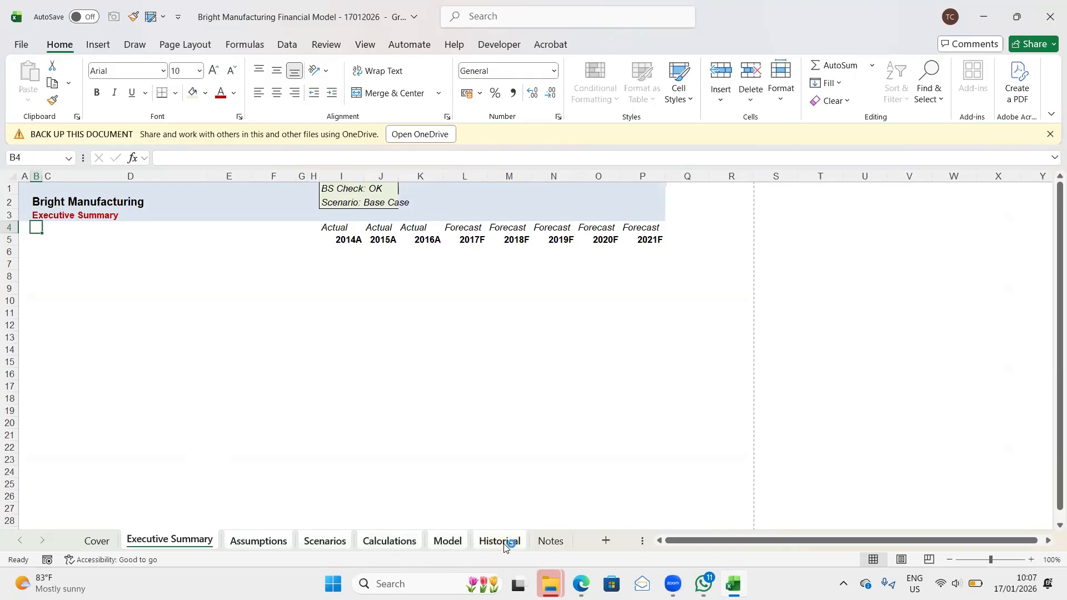
- Extend the light green fill of the BS Check and Scenario block to cover I1:K2 on the grouped sheets
{"action": "left_click", "coordinate": [327, 187]}
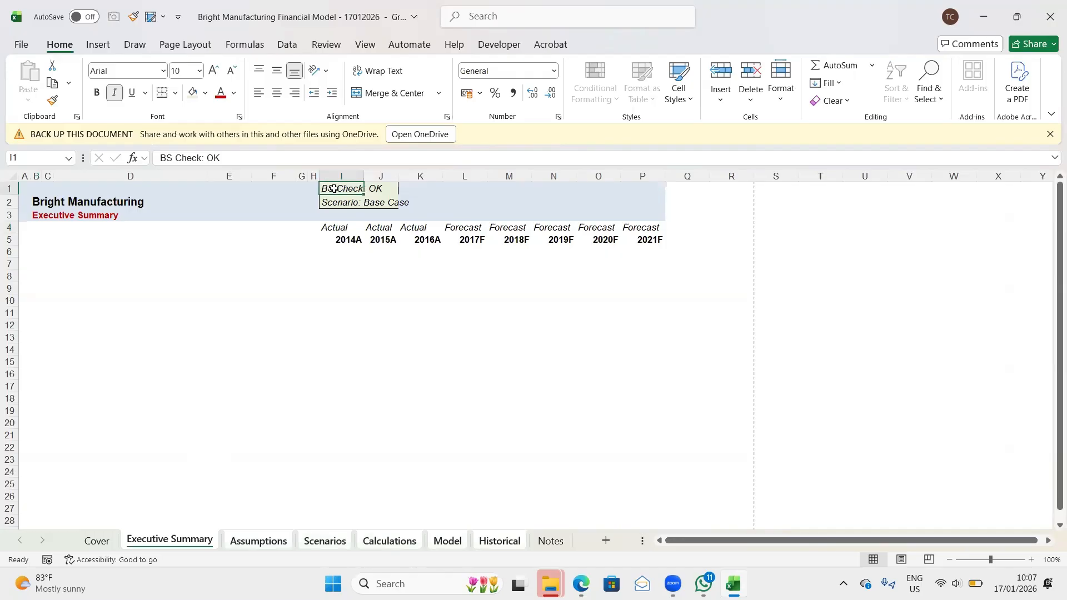
{"action": "left_click_drag", "start_coordinate": [332, 188], "coordinate": [384, 203]}
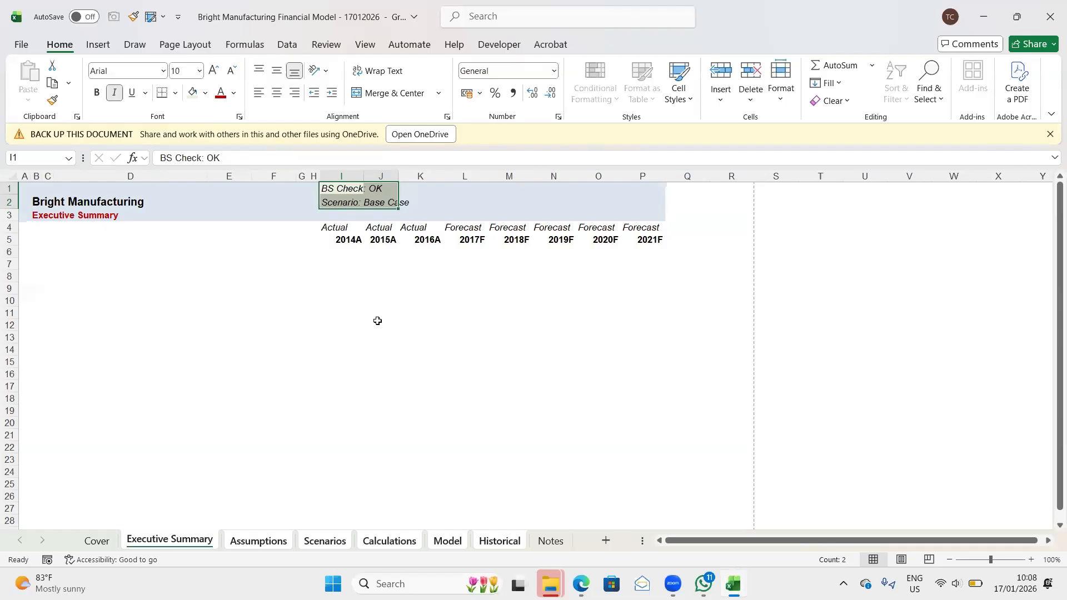
{"action": "key", "text": "shift+Right"}
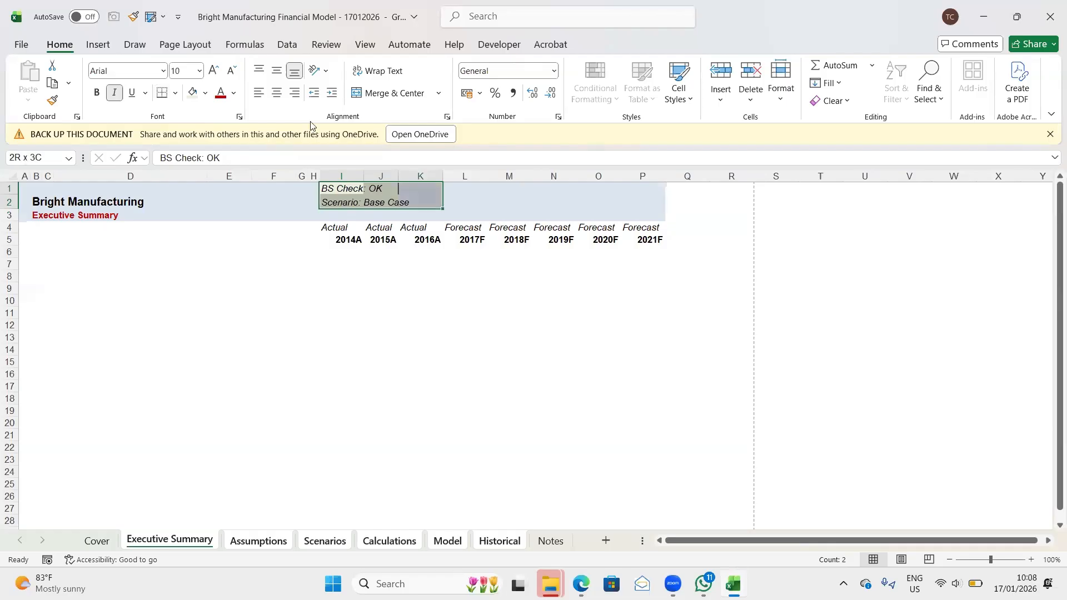
{"action": "left_click", "coordinate": [176, 93]}
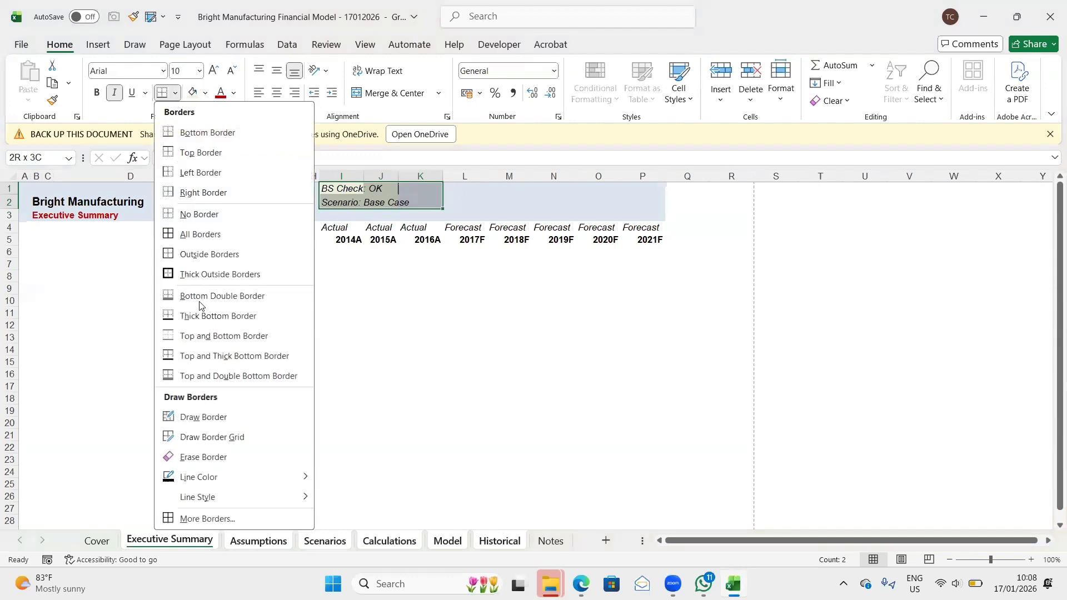
{"action": "left_click", "coordinate": [193, 91]}
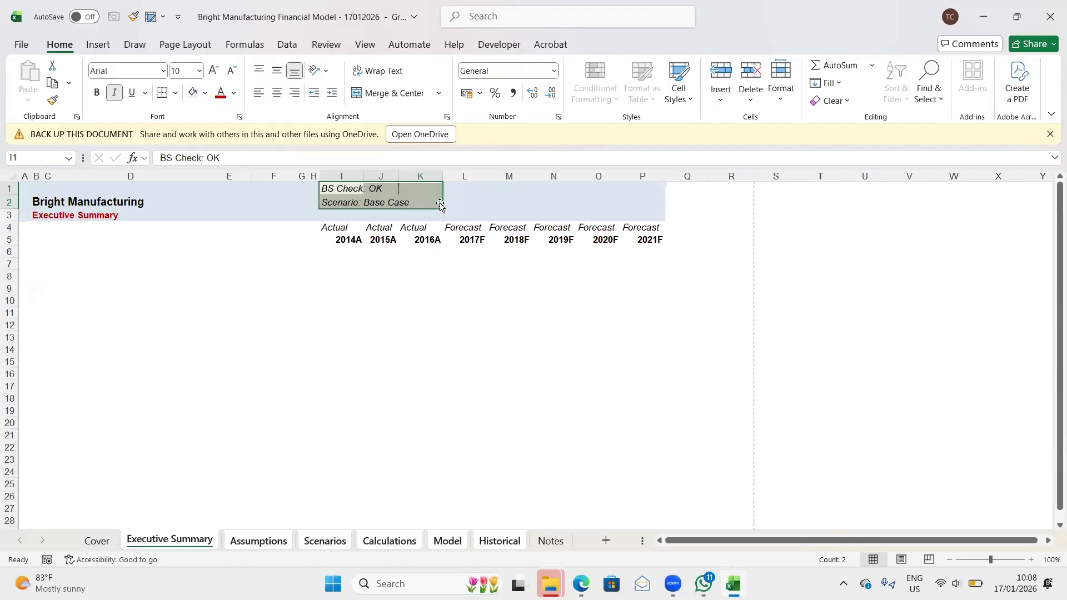
- Move the BS Check and Scenario block down one row to I2:K3
{"action": "scroll", "coordinate": [399, 260], "scroll_direction": "up", "scroll_amount": 1}
{"action": "left_click_drag", "start_coordinate": [393, 213], "coordinate": [390, 222]}
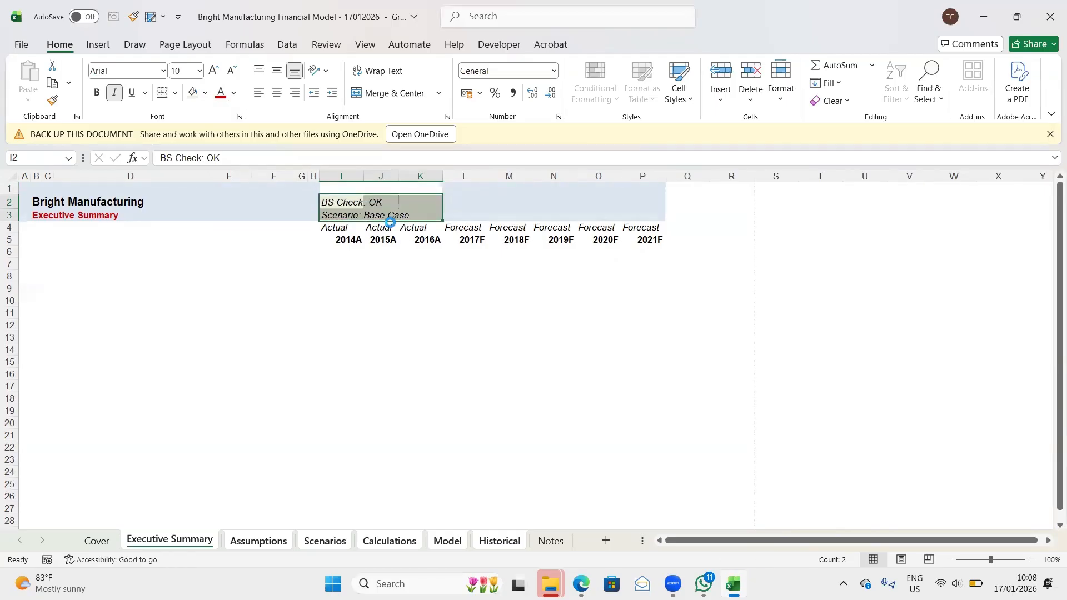
{"action": "left_click", "coordinate": [469, 189]}
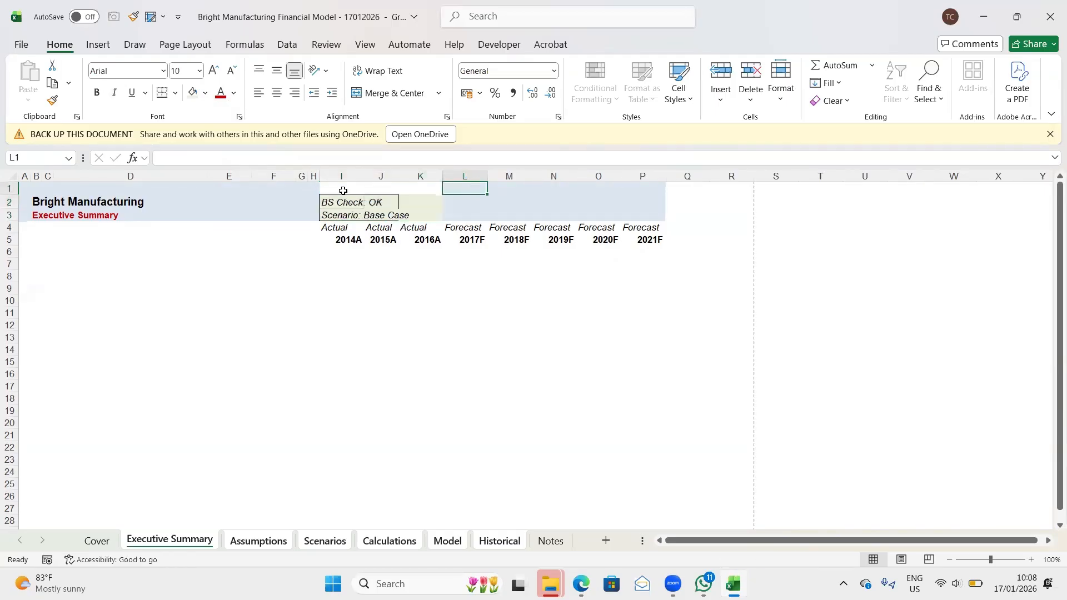
- Restore the blue header fill in I1:K1 by copying blank header cell F1 into it
{"action": "left_click", "coordinate": [284, 188]}
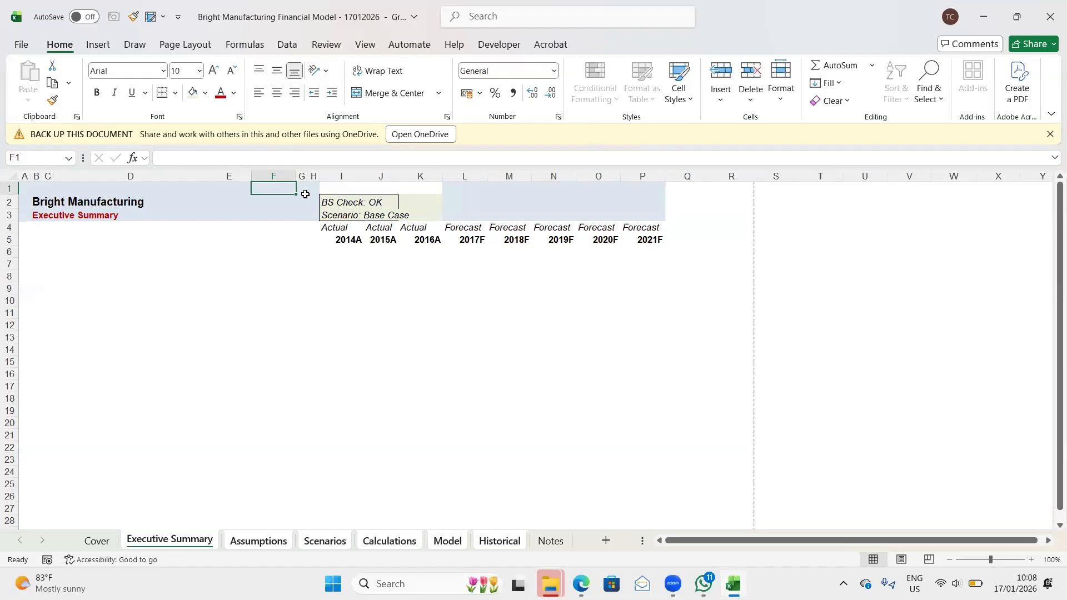
{"action": "key", "text": "ctrl+c"}
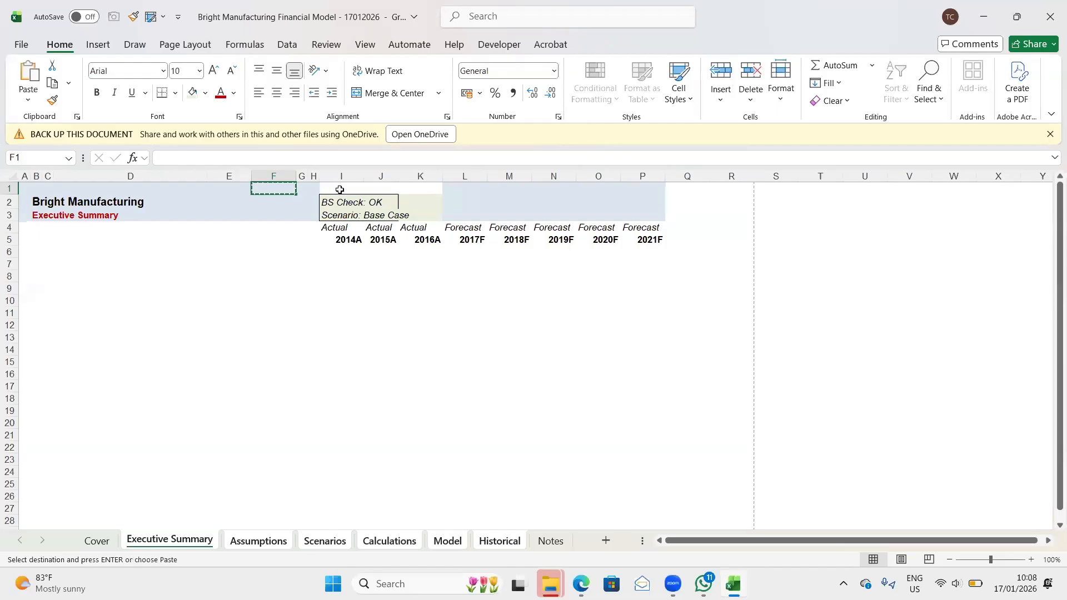
{"action": "left_click_drag", "start_coordinate": [338, 188], "coordinate": [416, 190]}
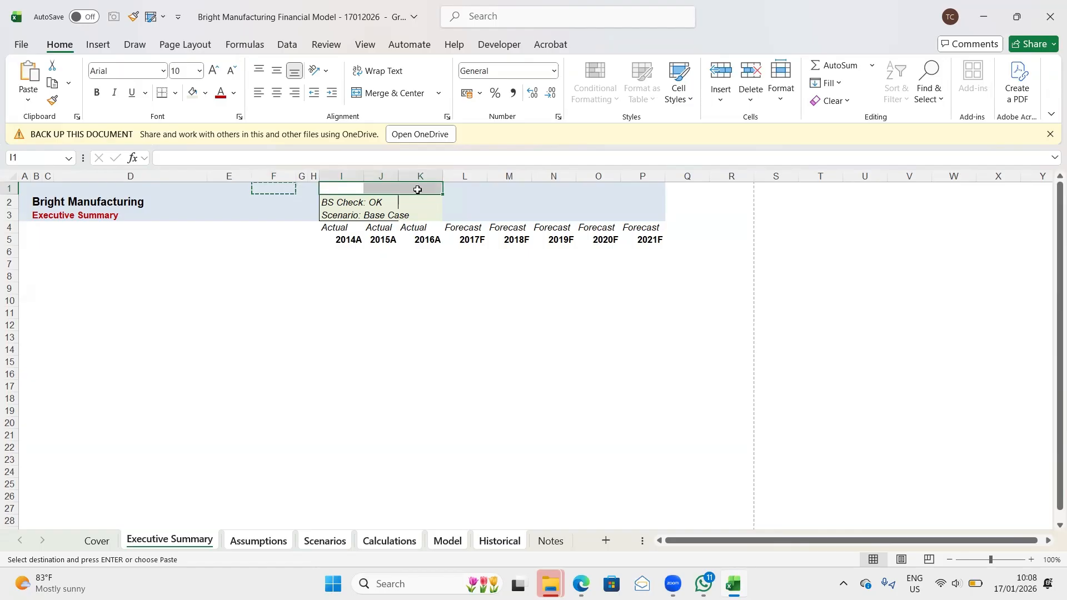
{"action": "left_click", "coordinate": [497, 204]}
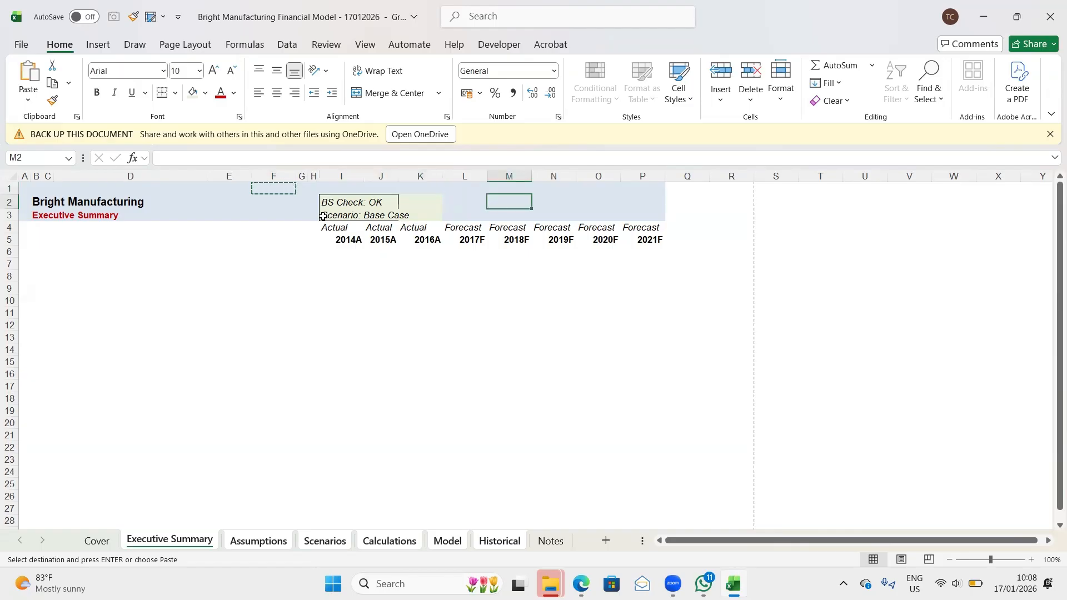
- Remove the existing borders from cells I2:J3 of the BS Check and Scenario block
{"action": "left_click", "coordinate": [338, 203]}
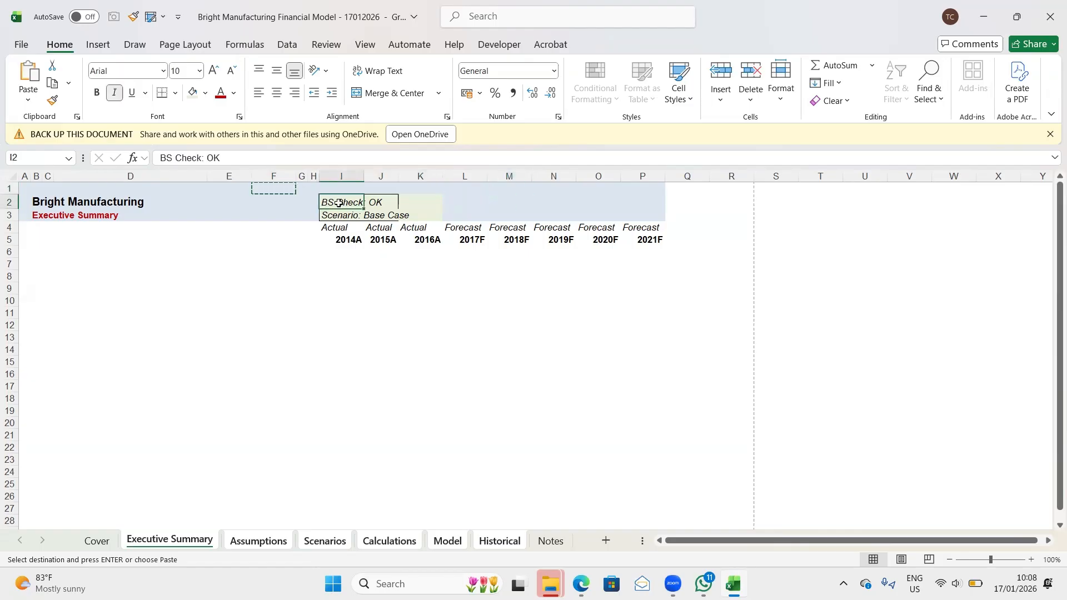
{"action": "key", "text": "shift+Right"}
{"action": "key", "text": "shift+Down"}
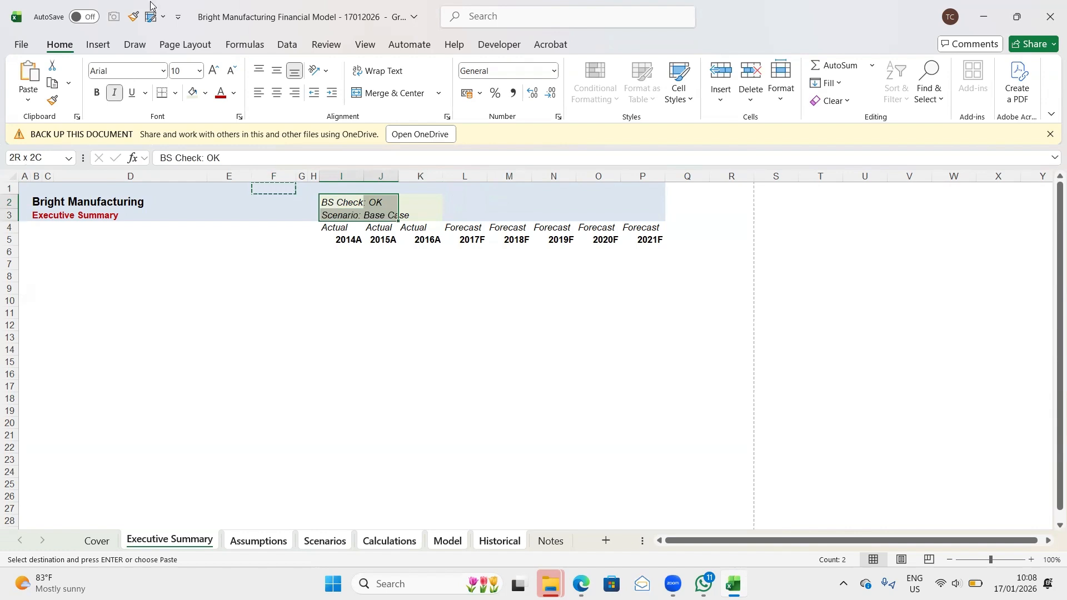
{"action": "left_click", "coordinate": [176, 93]}
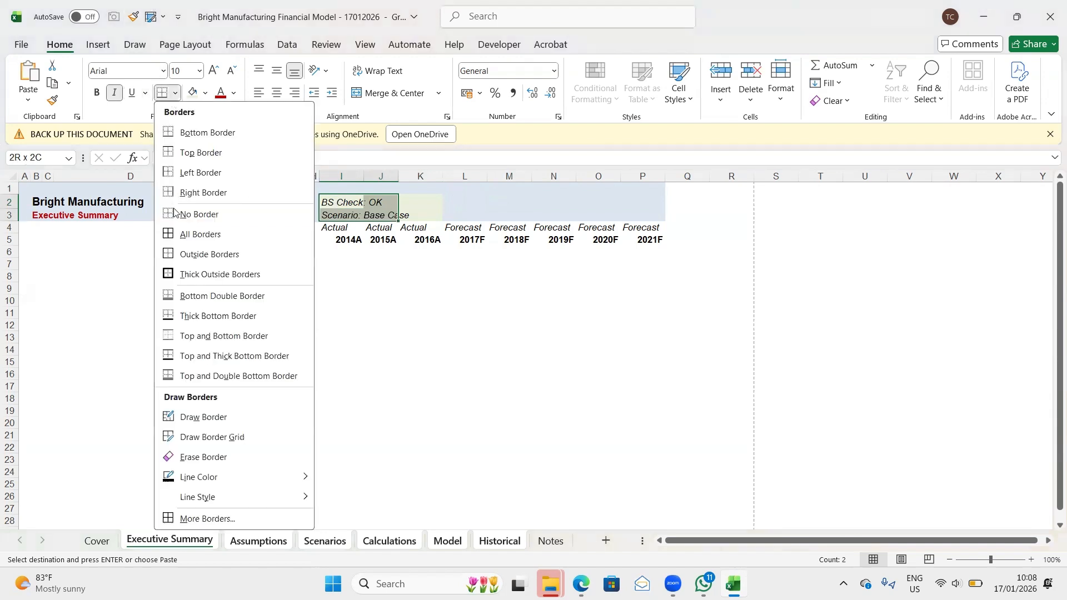
{"action": "left_click", "coordinate": [195, 215]}
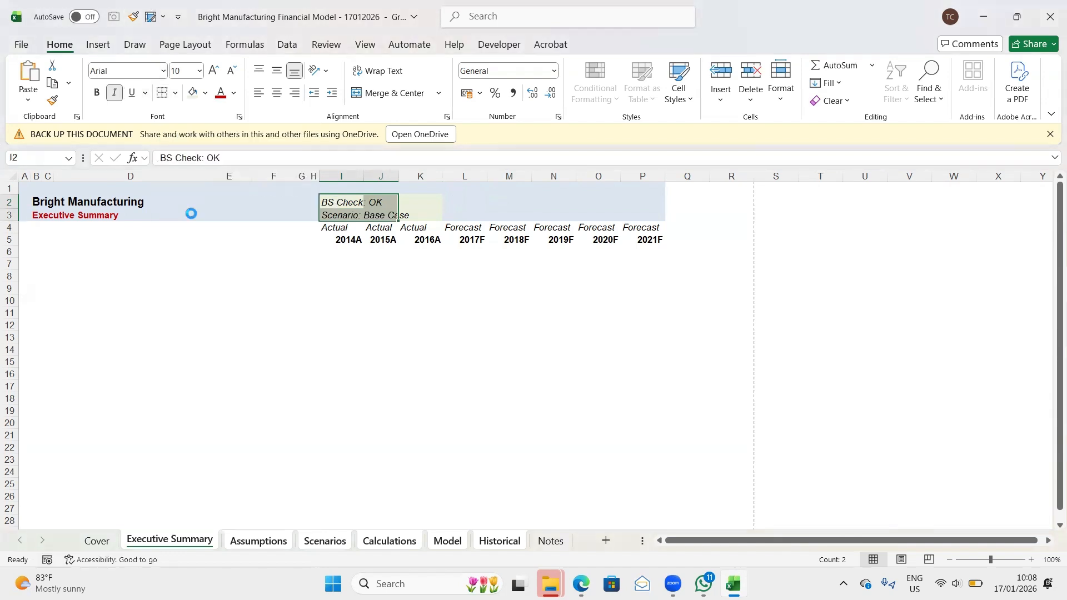
{"action": "left_click", "coordinate": [351, 265]}
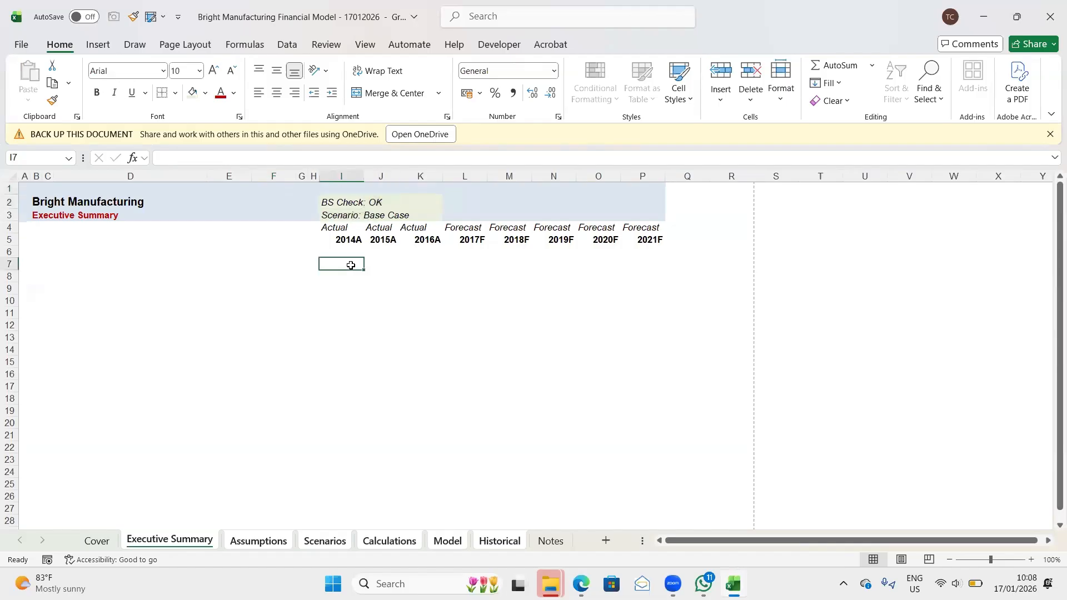
- Put one outside border around I2:K2 and another around I3:K3 of the BS Check and Scenario block on the grouped sheets
{"action": "left_click", "coordinate": [333, 204]}
{"action": "key", "text": "shift+Right"}
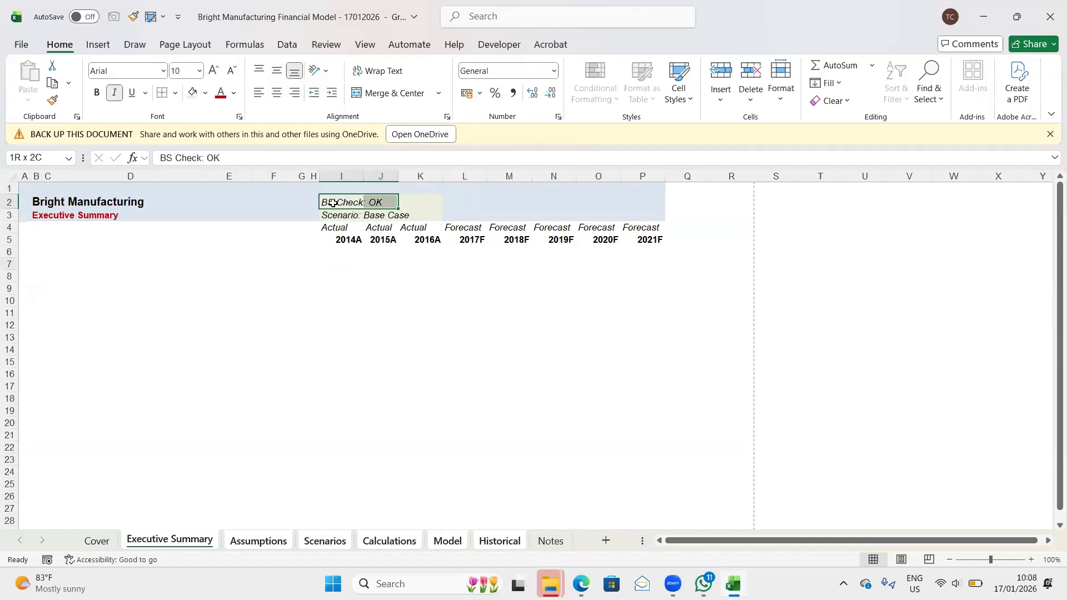
{"action": "key", "text": "shift+Right"}
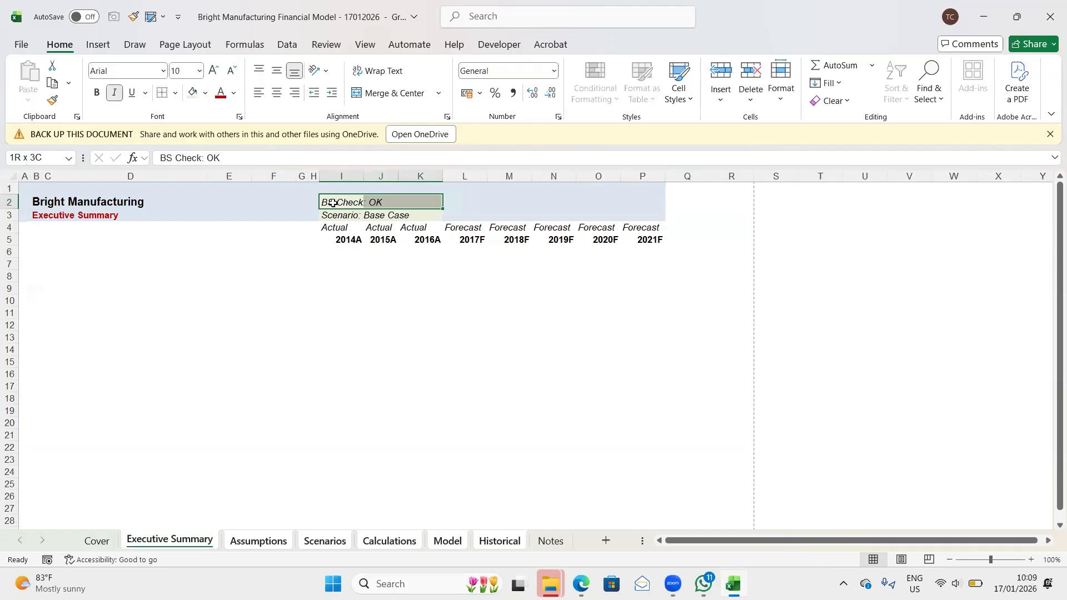
{"action": "key", "text": "Down"}
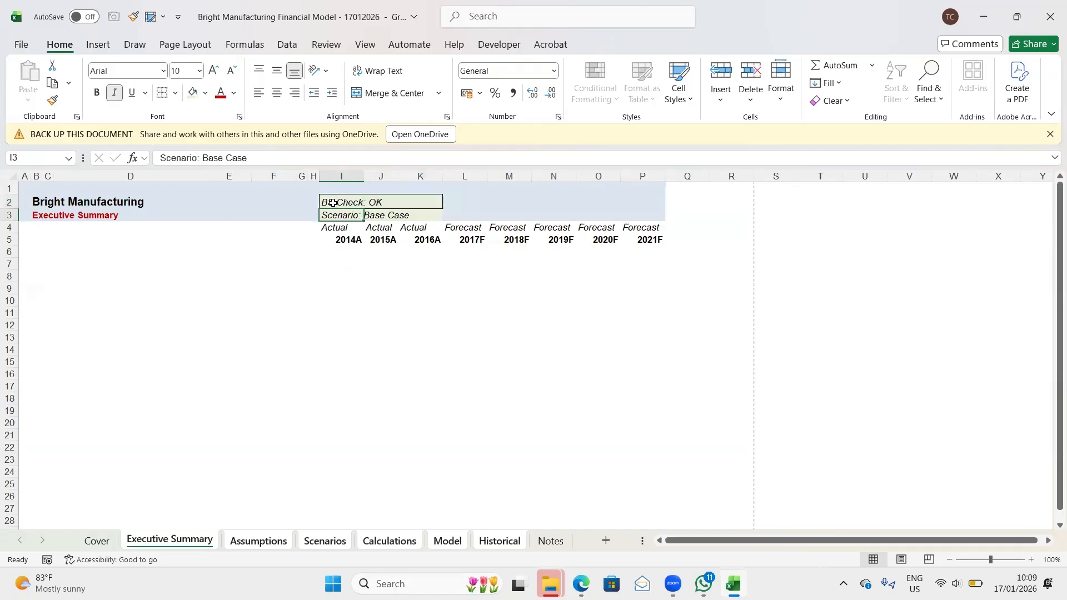
{"action": "key", "text": "shift+Right"}
{"action": "key", "text": "shift+Right"}
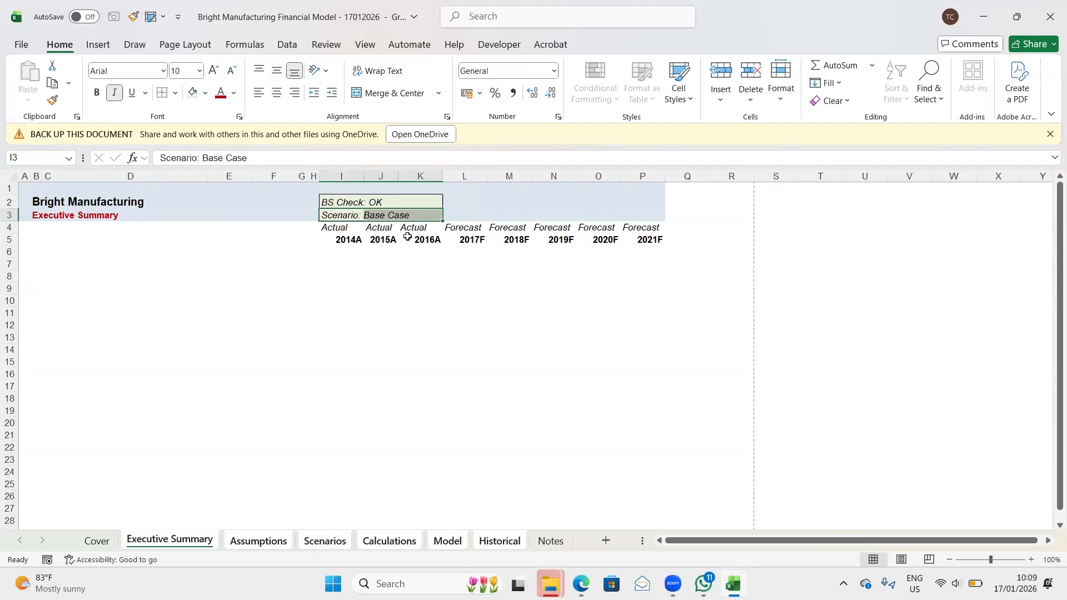
{"action": "left_click", "coordinate": [392, 277]}
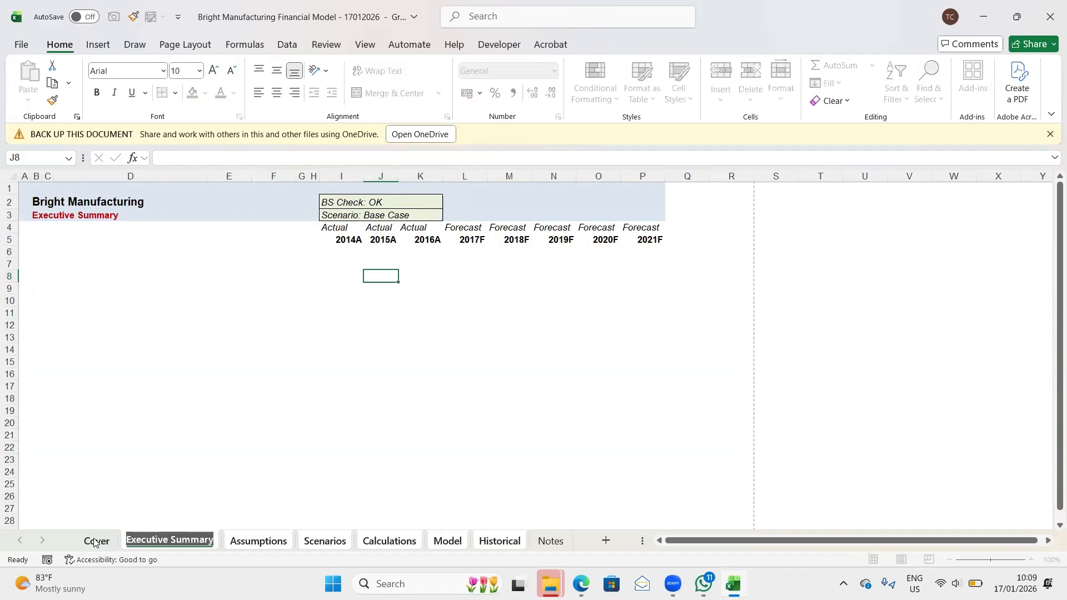
- Ungroup the sheets and inspect the header block on each one, from Executive Summary through Historical
{"action": "left_click", "coordinate": [96, 541]}
{"action": "left_click", "coordinate": [159, 541]}
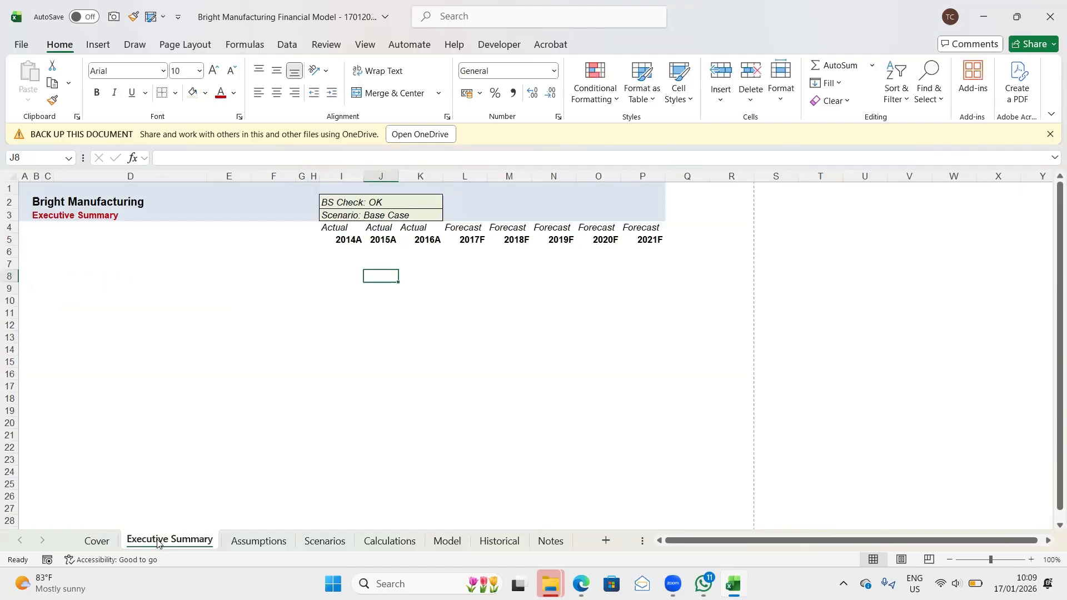
{"action": "left_click", "coordinate": [245, 543]}
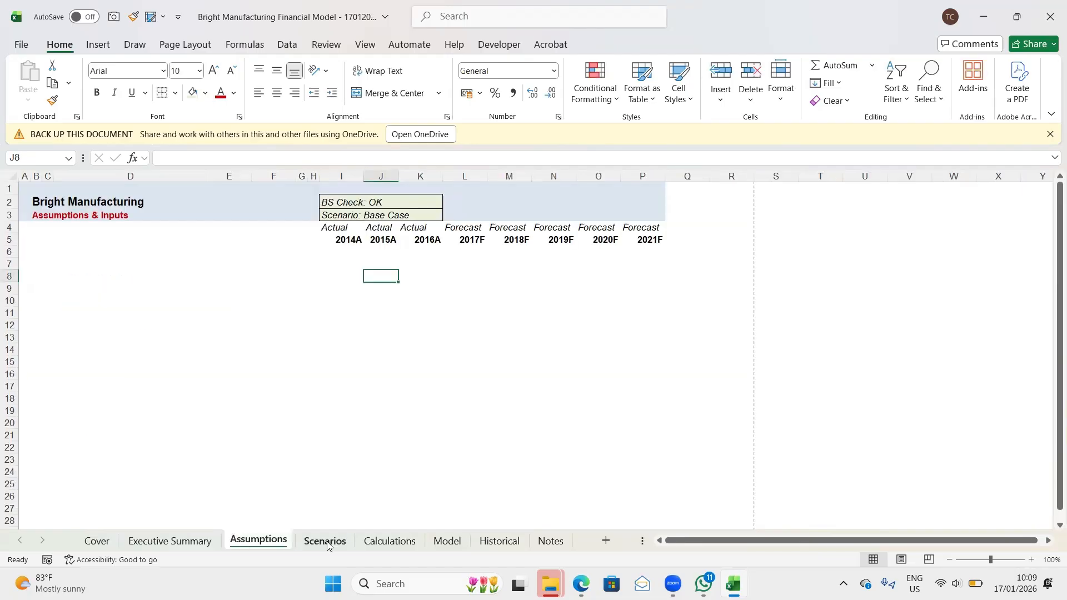
{"action": "left_click", "coordinate": [328, 543]}
{"action": "left_click", "coordinate": [383, 545]}
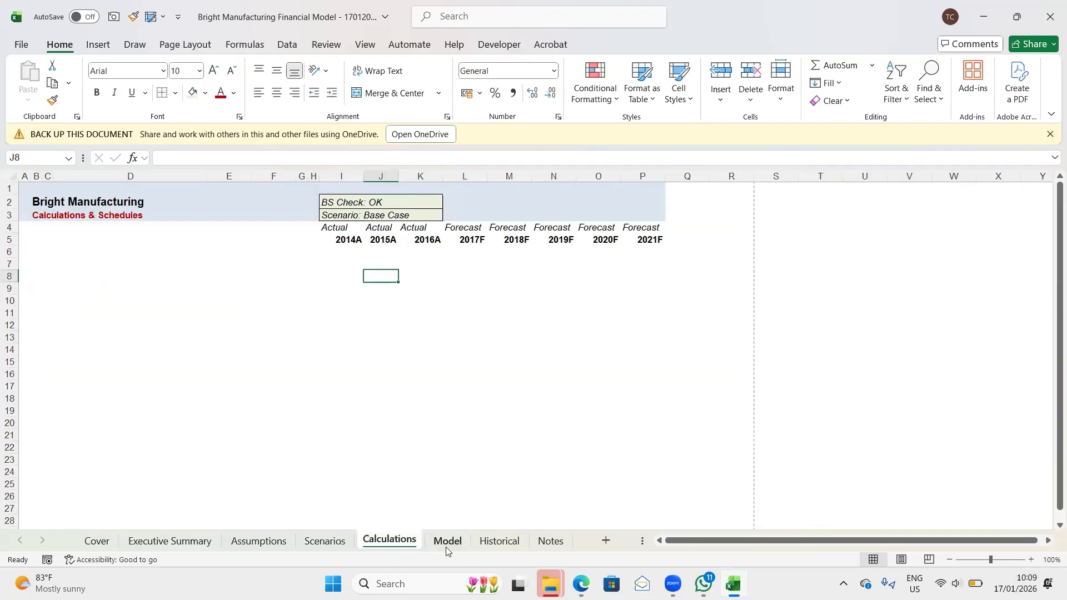
{"action": "left_click", "coordinate": [447, 542]}
{"action": "left_click", "coordinate": [500, 540]}
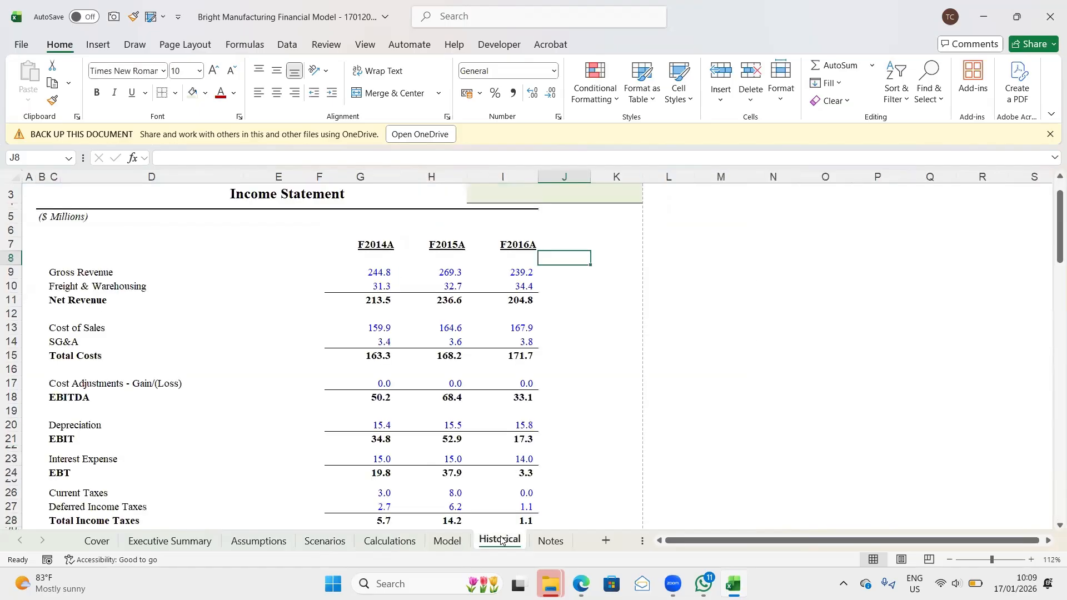
{"action": "left_click", "coordinate": [435, 543]}
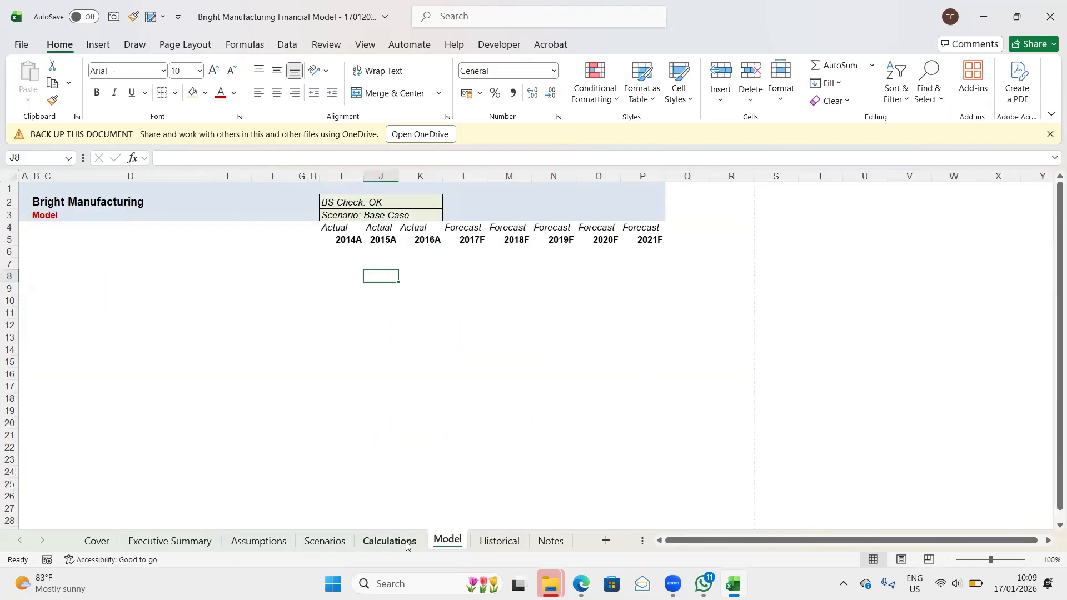
{"action": "left_click", "coordinate": [407, 544]}
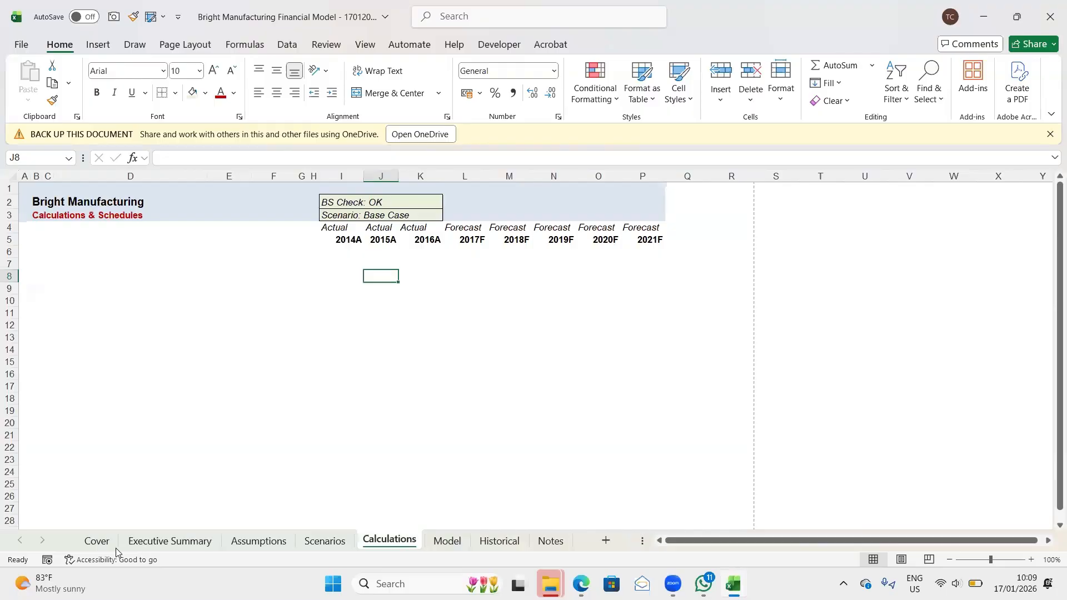
- Return to the Executive Summary sheet, check its header layout and save the workbook
{"action": "left_click", "coordinate": [147, 543]}
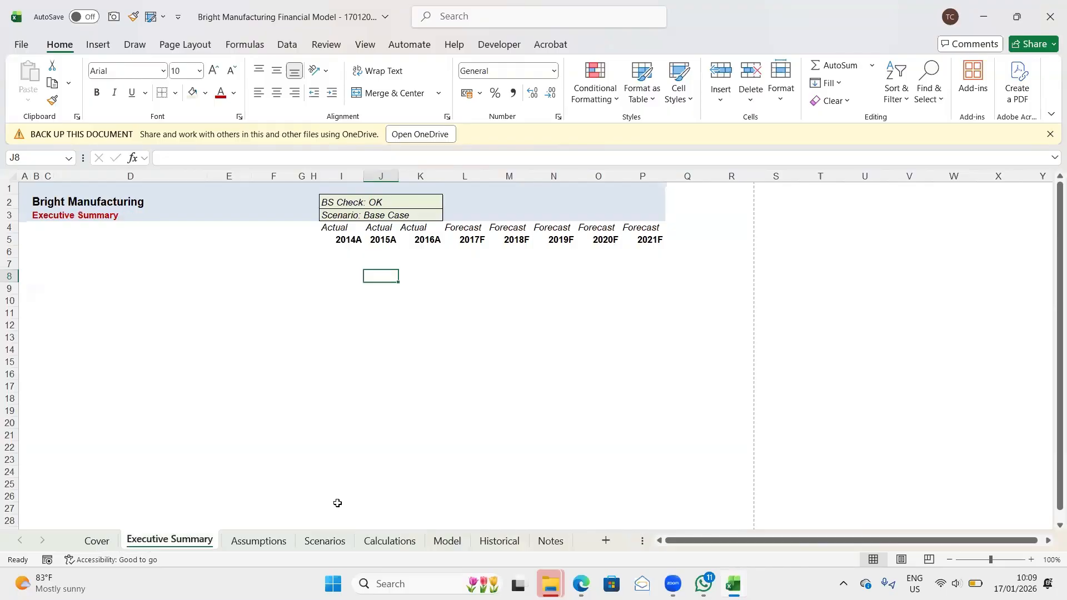
{"action": "left_click", "coordinate": [349, 507]}
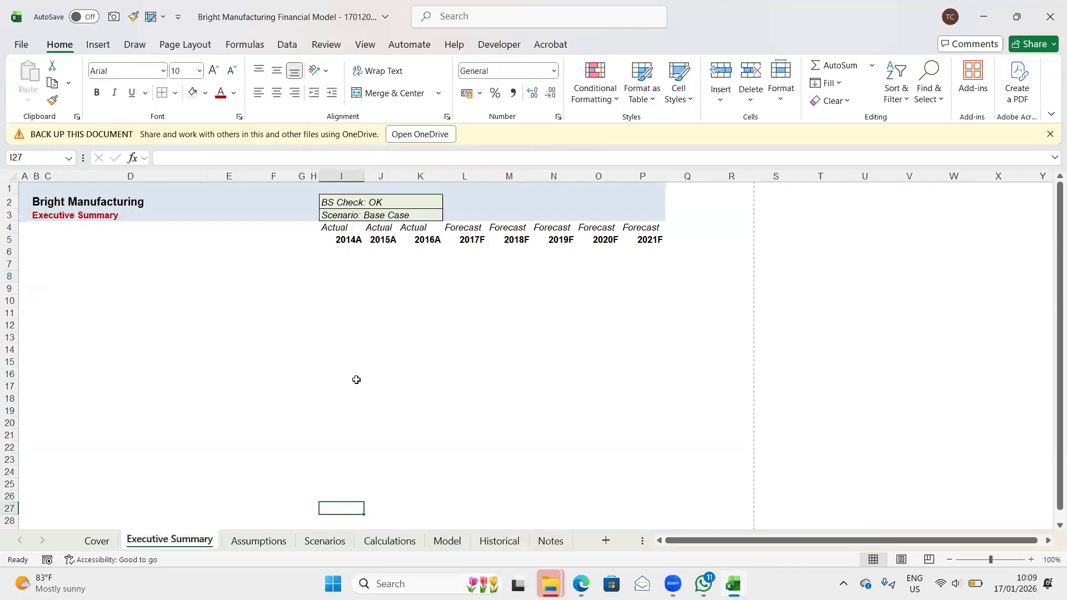
{"action": "scroll", "coordinate": [271, 415], "scroll_direction": "down", "scroll_amount": 2}
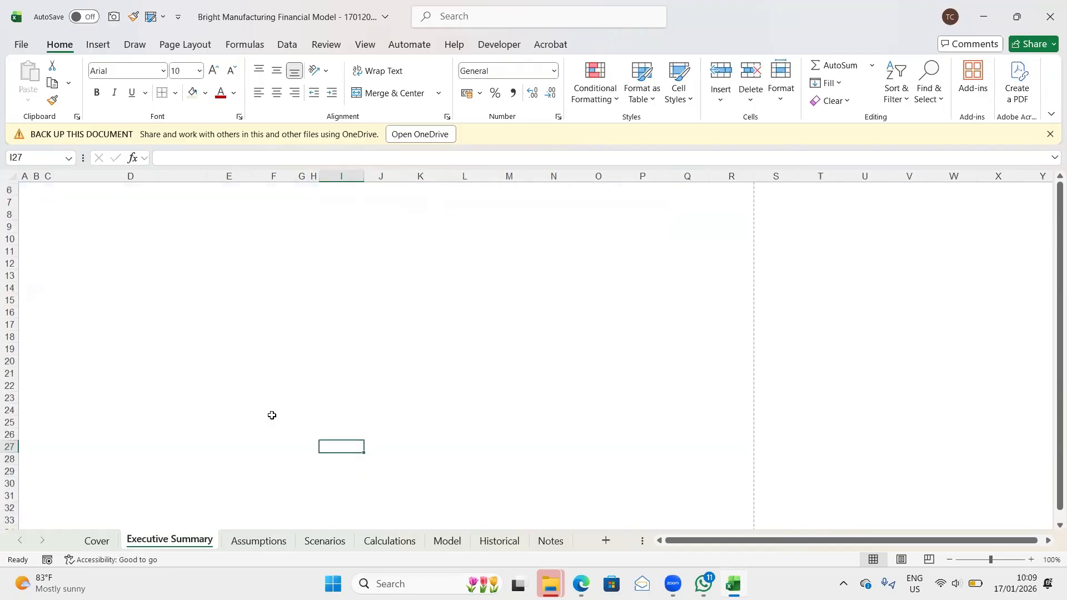
{"action": "scroll", "coordinate": [272, 415], "scroll_direction": "up", "scroll_amount": 2}
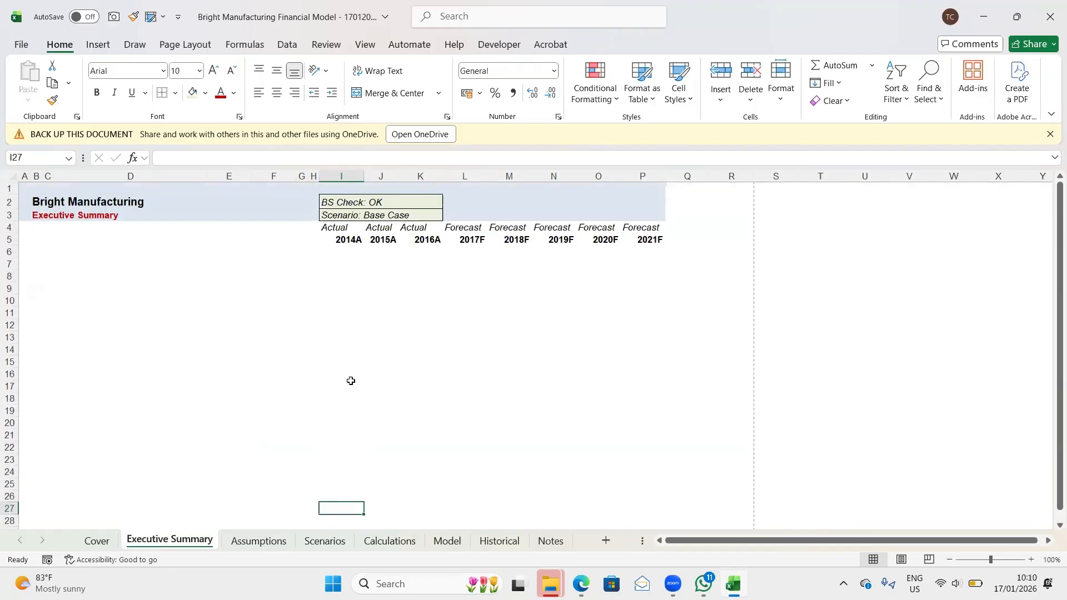
{"action": "key", "text": "ctrl+s"}
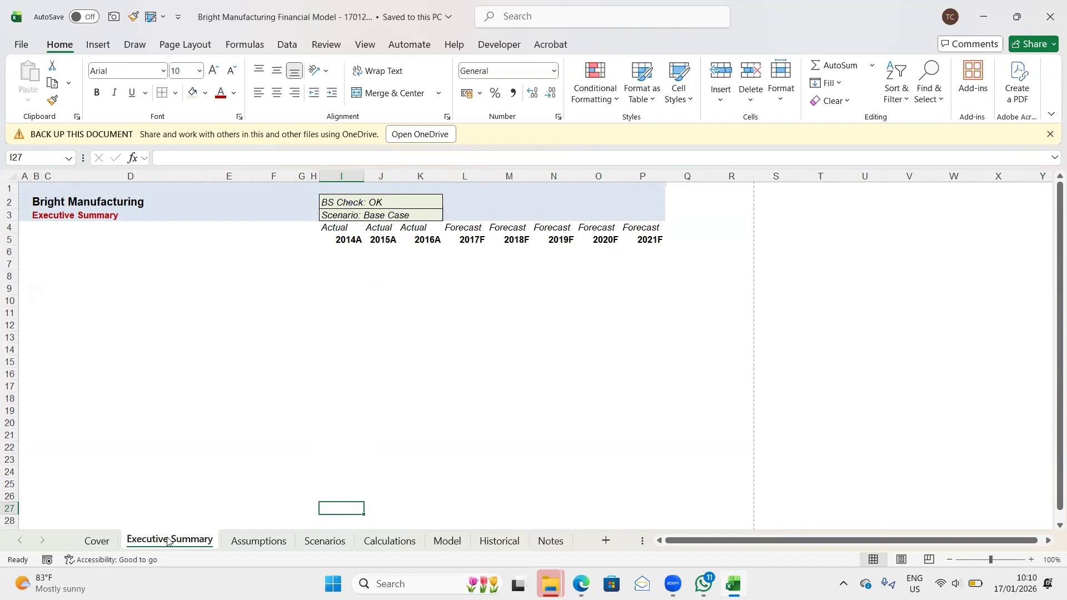
- Preview the printout of the entire workbook from the Cover sheet, checking pages 1, 2 and 9, and close the preview
{"action": "left_click", "coordinate": [551, 541]}
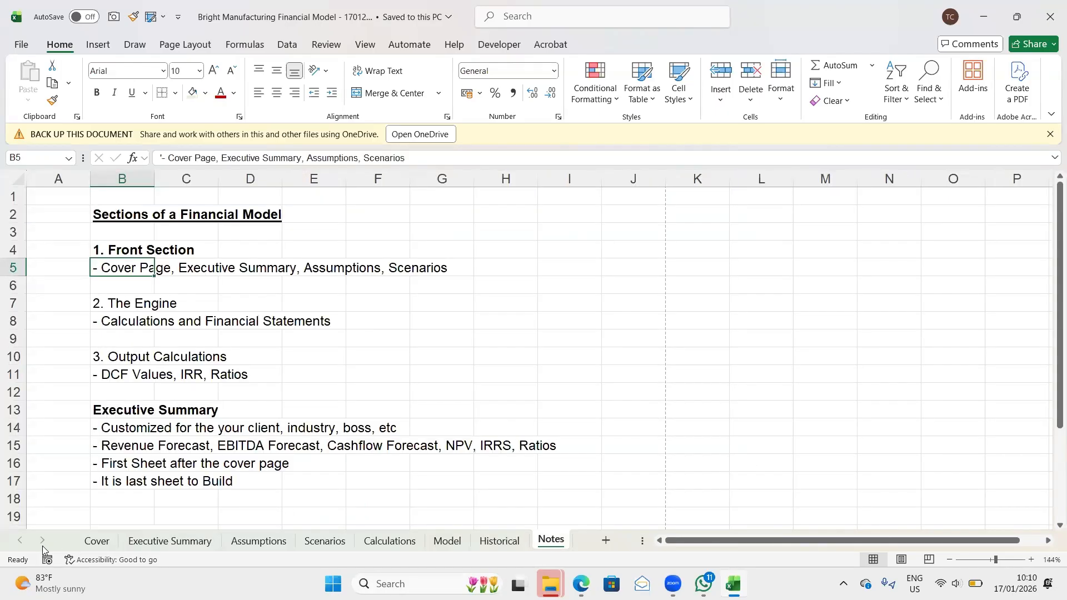
{"action": "left_click", "coordinate": [97, 550]}
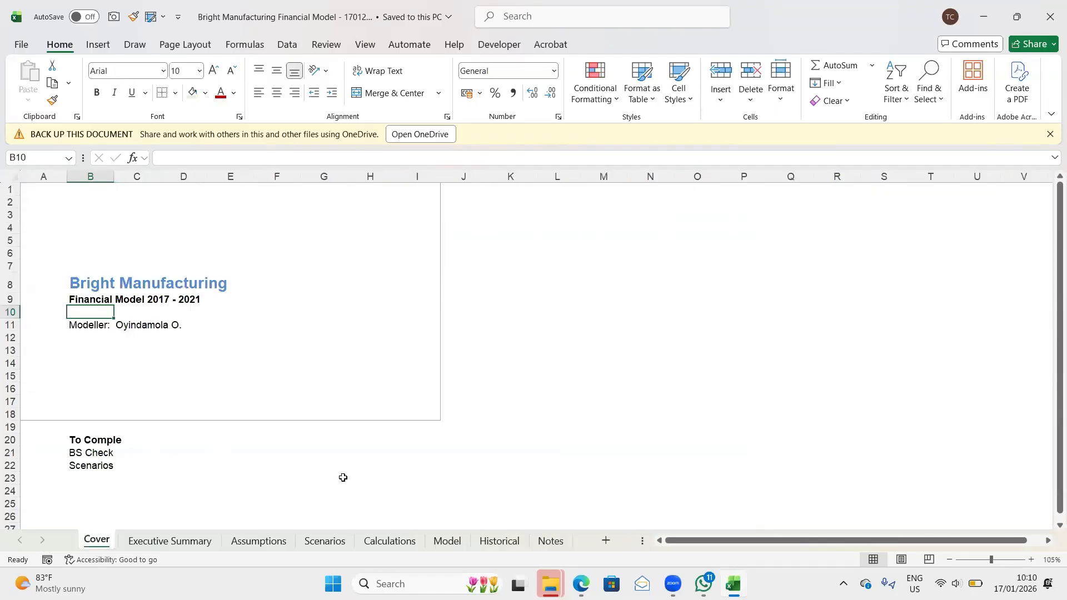
{"action": "key", "text": "ctrl+p"}
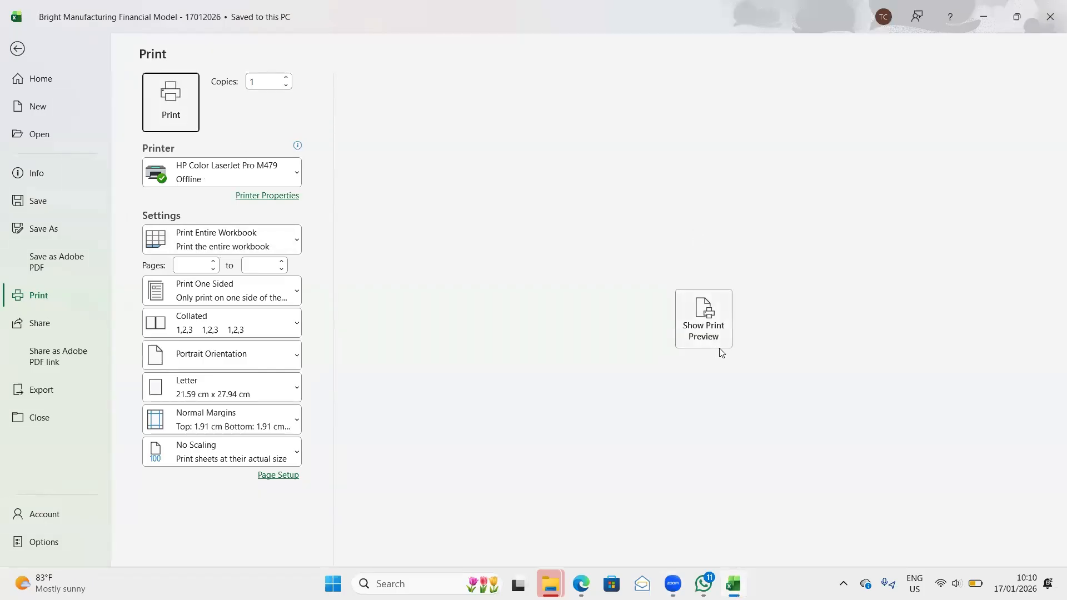
{"action": "left_click", "coordinate": [712, 334]}
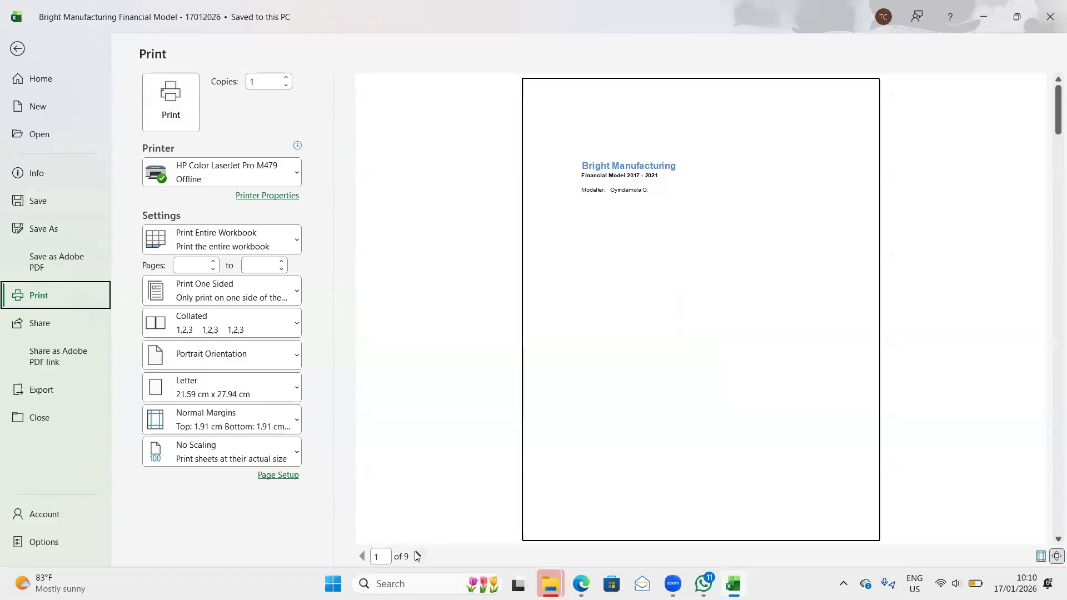
{"action": "left_click", "coordinate": [419, 556]}
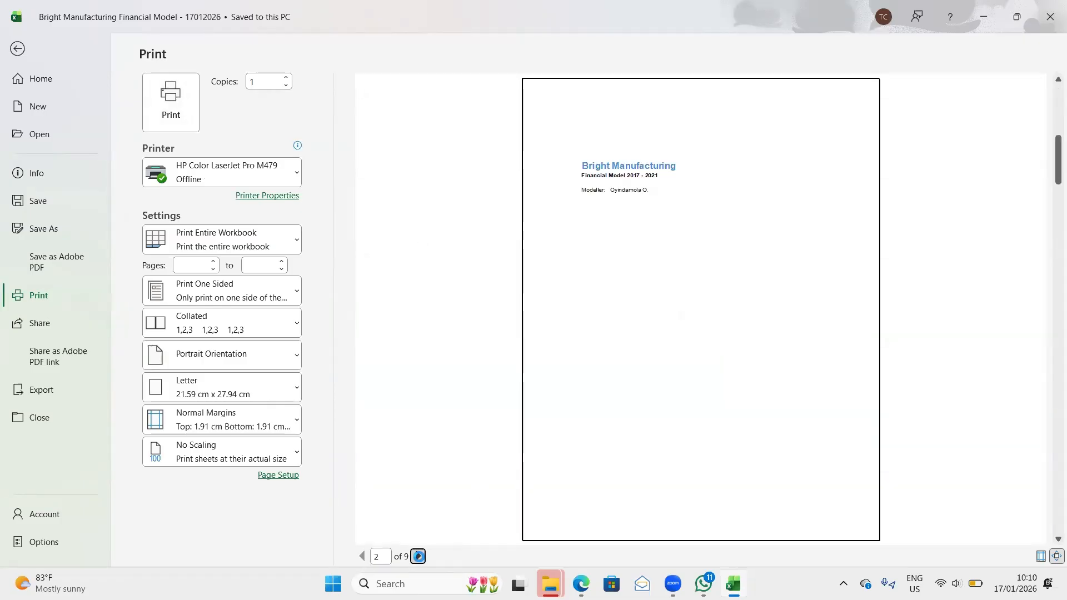
{"action": "left_click", "coordinate": [382, 557]}
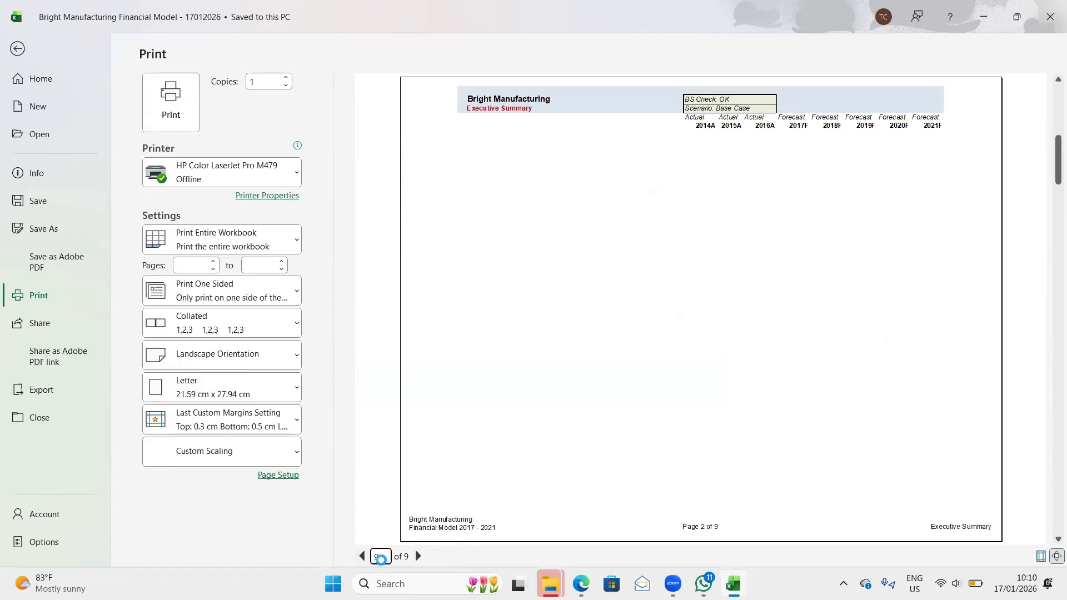
{"action": "key", "text": "Return"}
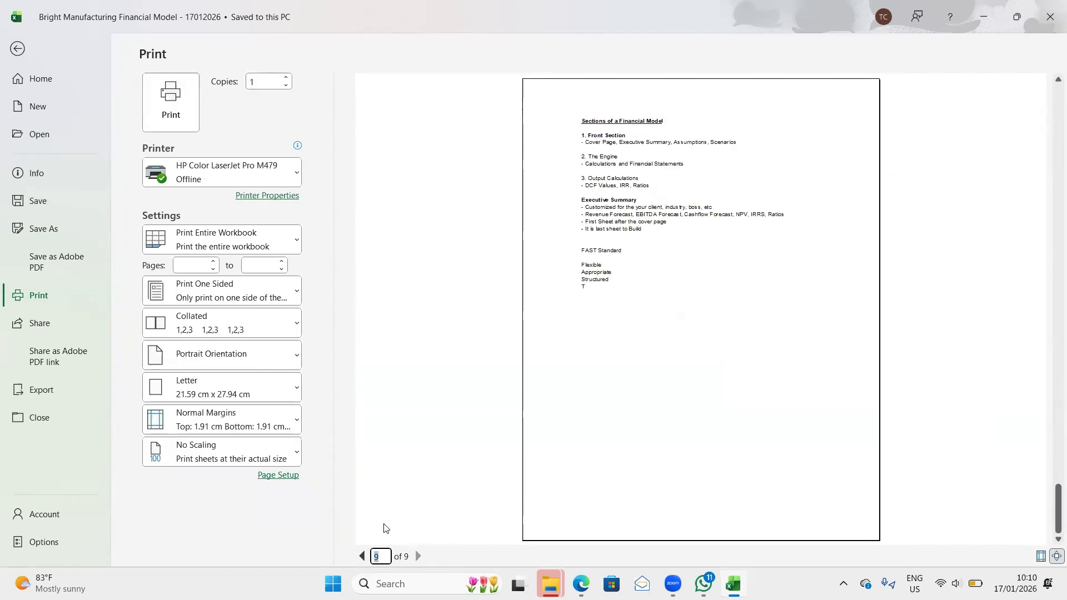
{"action": "left_click", "coordinate": [14, 49]}
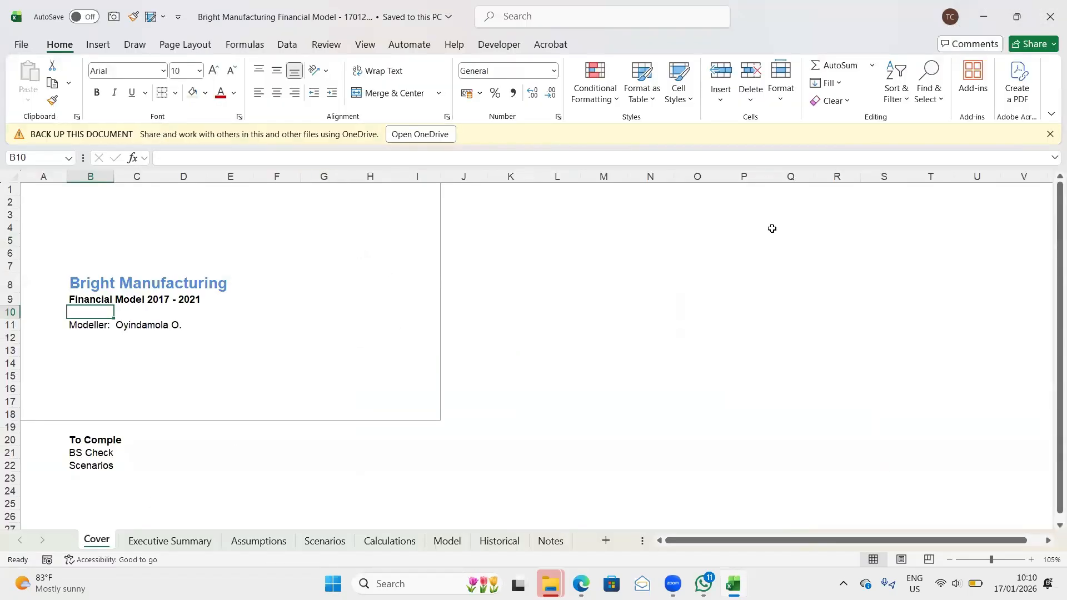
- Group the Cover, Executive Summary, Assumptions, Scenarios, Calculations and Model sheets, leaving out Historical and Notes
{"action": "left_click", "coordinate": [174, 539], "text": "ctrl"}
{"action": "left_click", "coordinate": [240, 540], "text": "ctrl"}
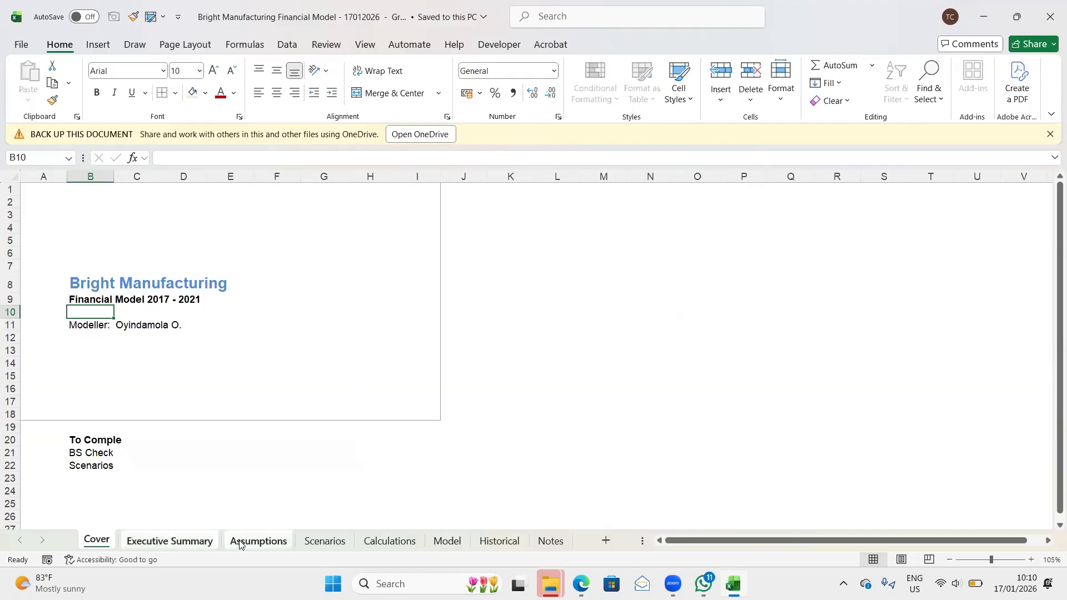
{"action": "left_click", "coordinate": [318, 542], "text": "ctrl"}
{"action": "left_click", "coordinate": [371, 542], "text": "ctrl"}
{"action": "left_click", "coordinate": [459, 544], "text": "ctrl"}
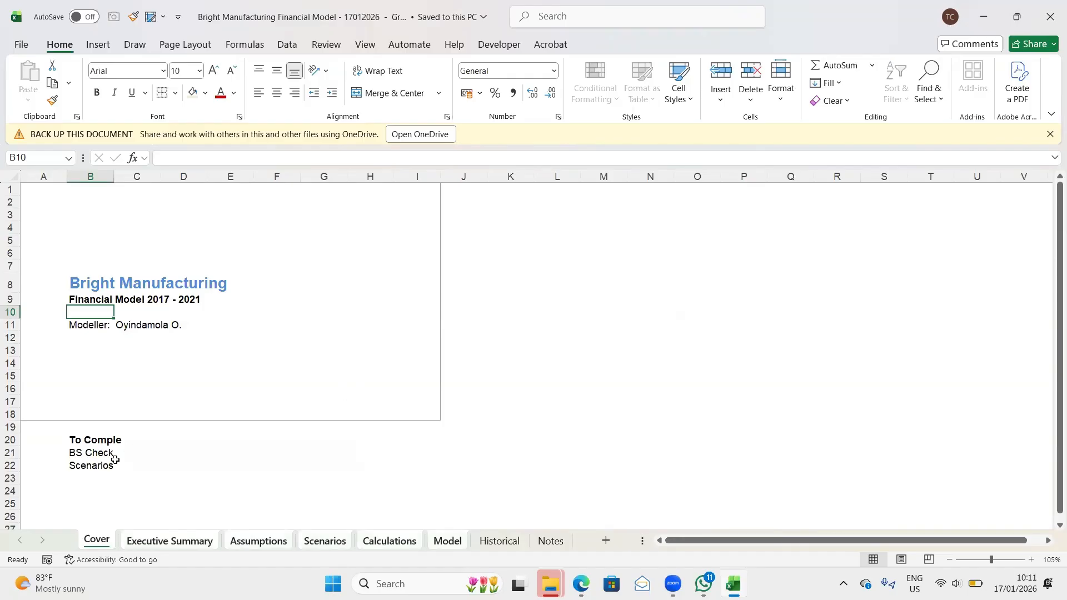
- Set the print scope to Print Active Sheets and page through the print preview of the grouped sheets
{"action": "key", "text": "ctrl+p"}
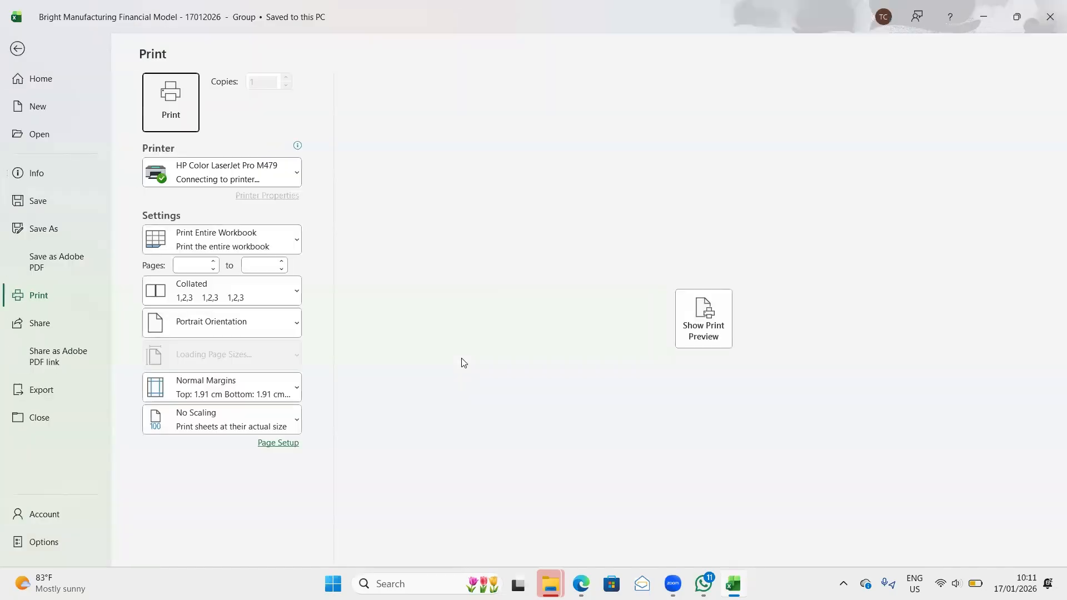
{"action": "left_click", "coordinate": [720, 338]}
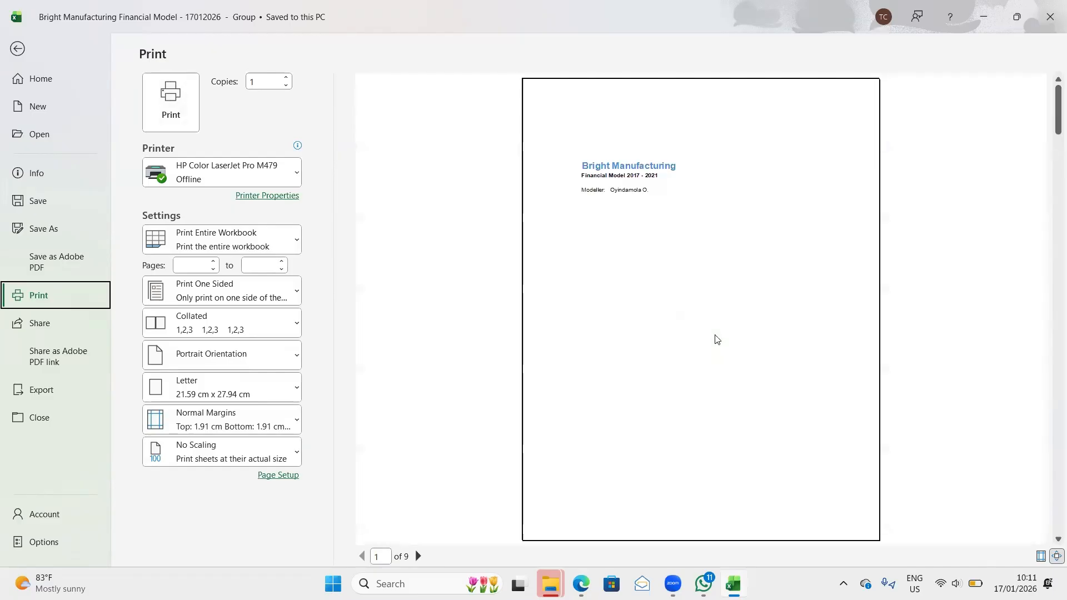
{"action": "left_click", "coordinate": [418, 557]}
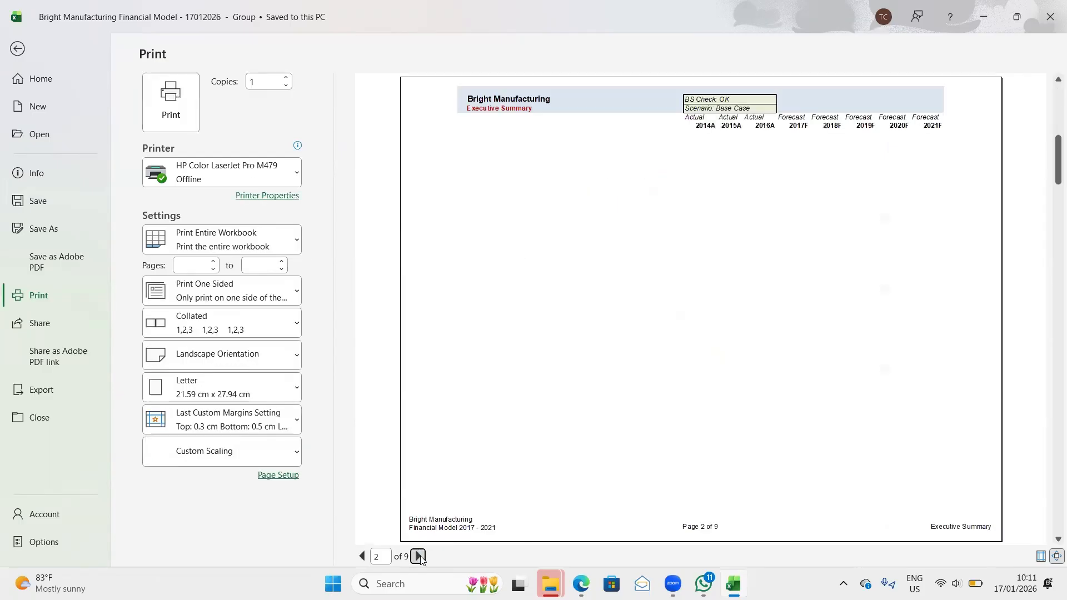
{"action": "left_click", "coordinate": [419, 557]}
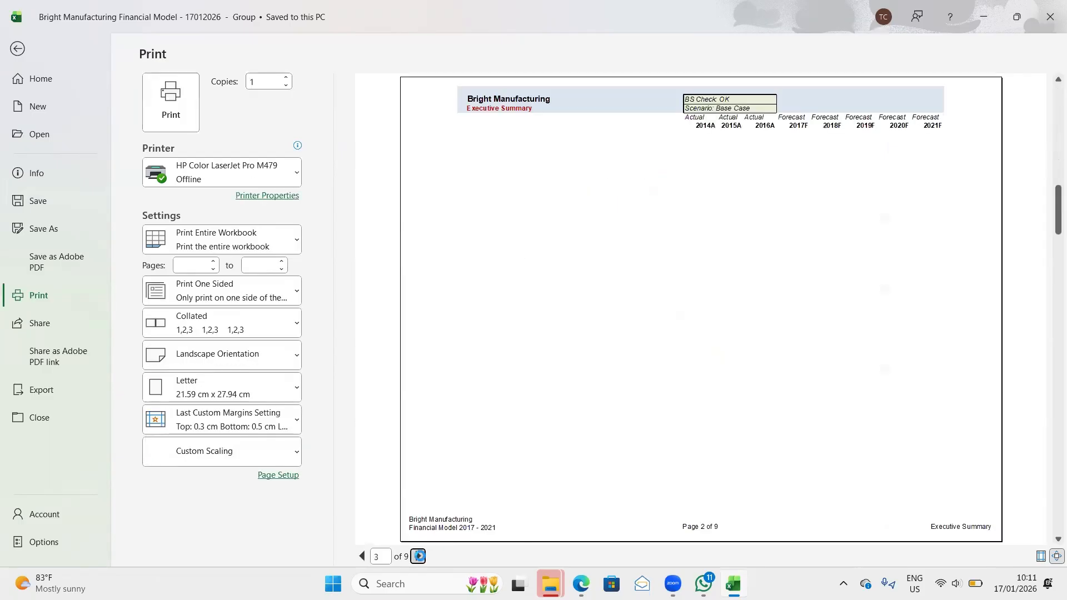
{"action": "left_click", "coordinate": [297, 244]}
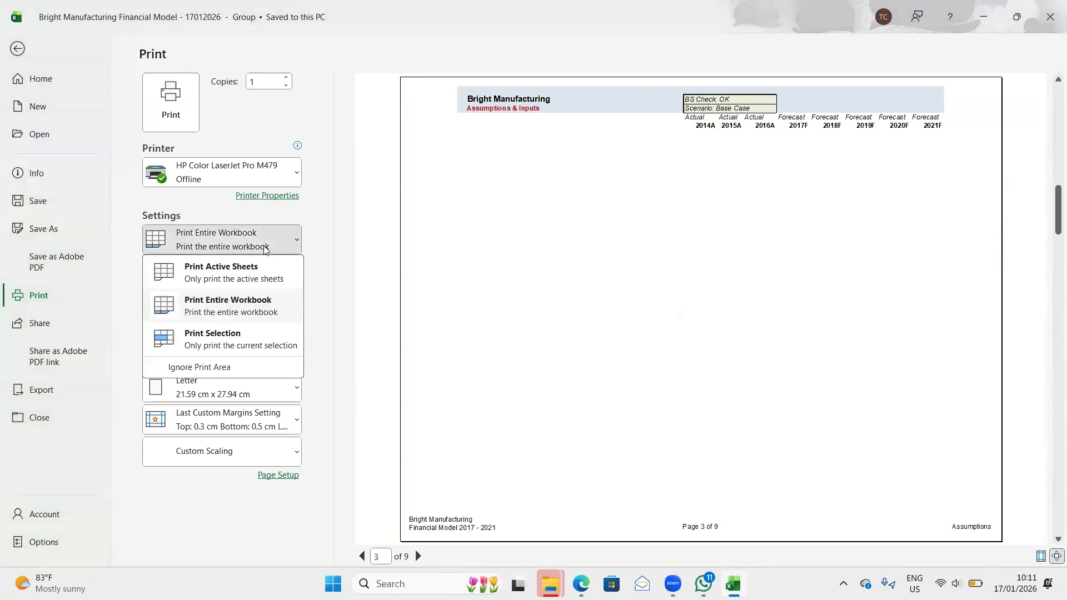
{"action": "left_click", "coordinate": [212, 278]}
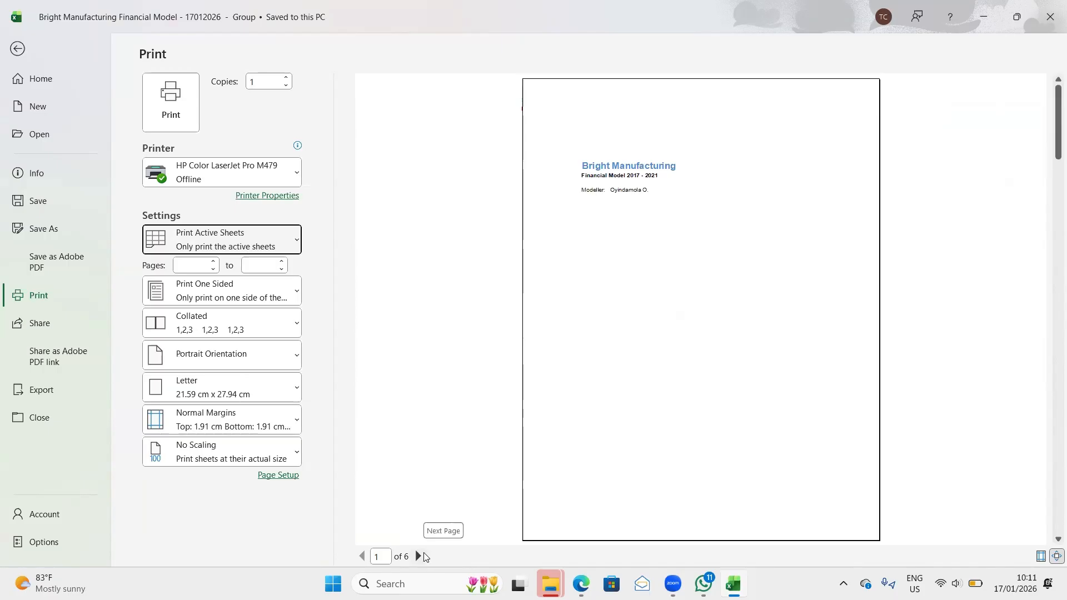
{"action": "left_click", "coordinate": [419, 557]}
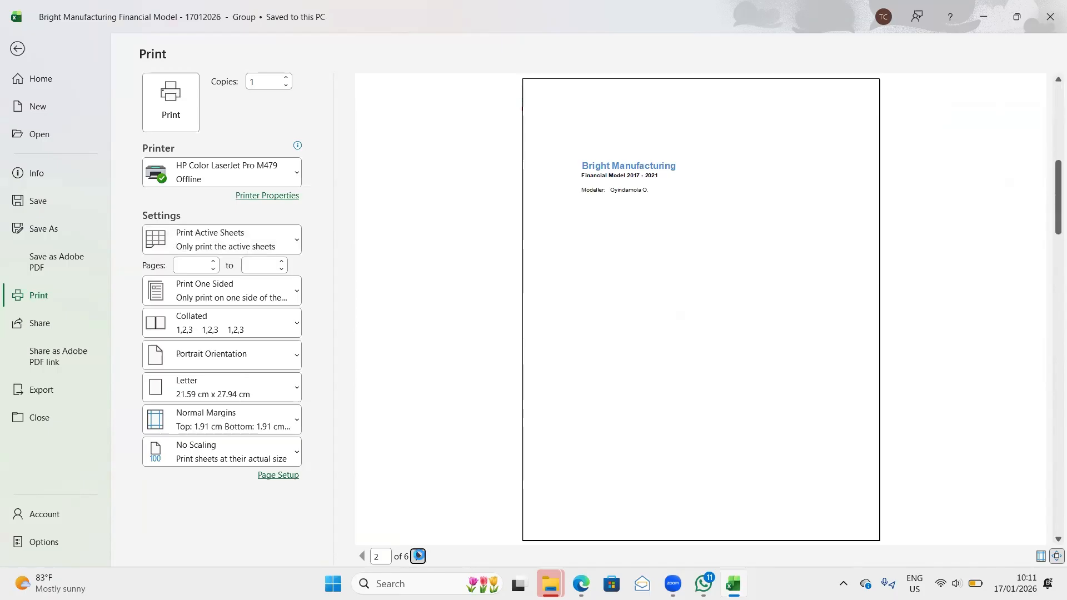
{"action": "left_click", "coordinate": [418, 556]}
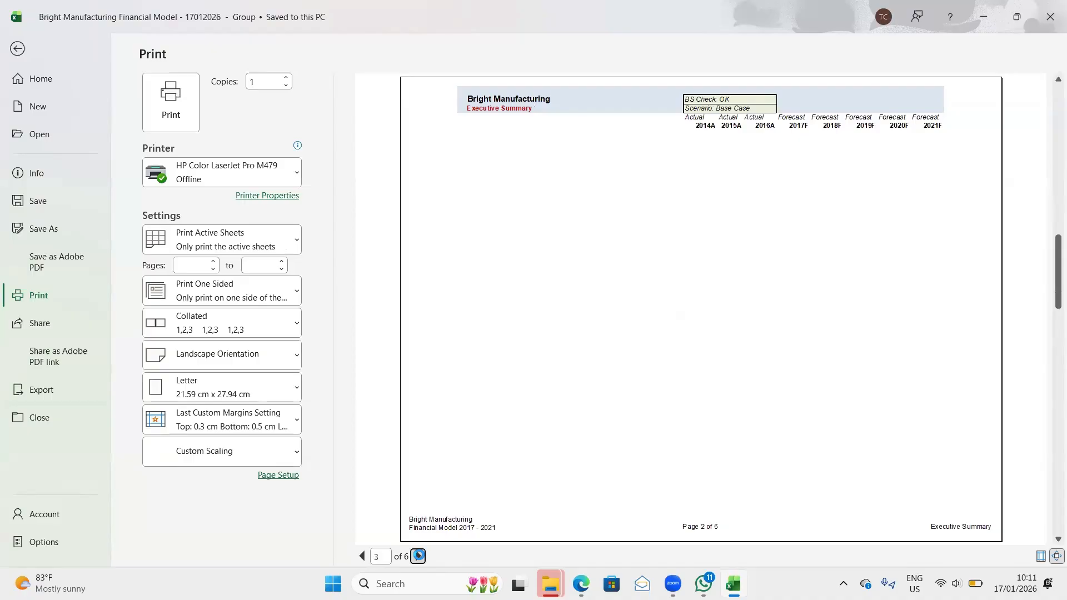
{"action": "left_click", "coordinate": [418, 556]}
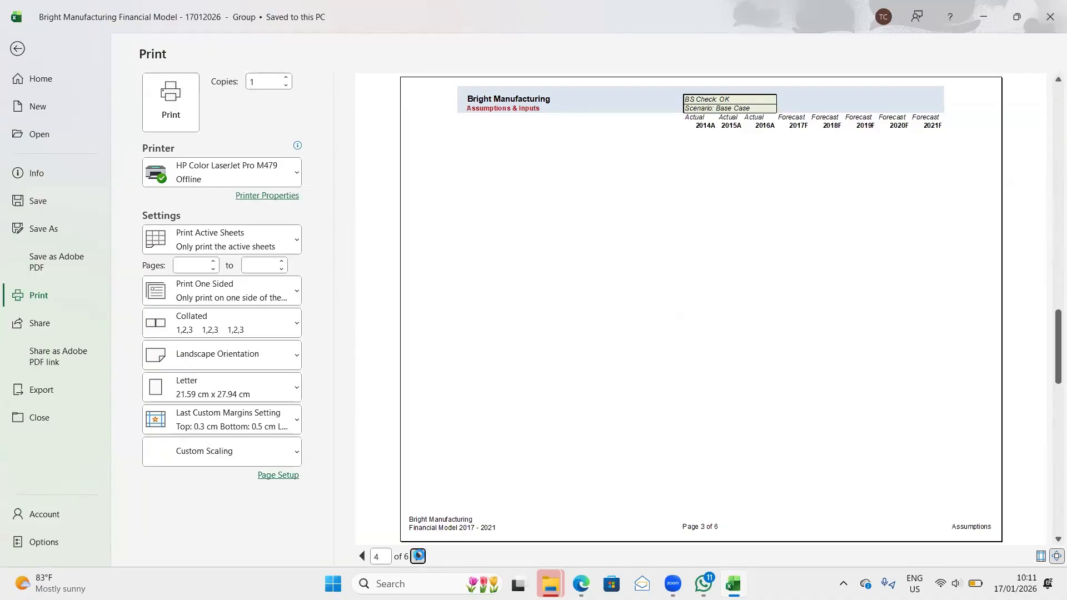
{"action": "left_click", "coordinate": [418, 557]}
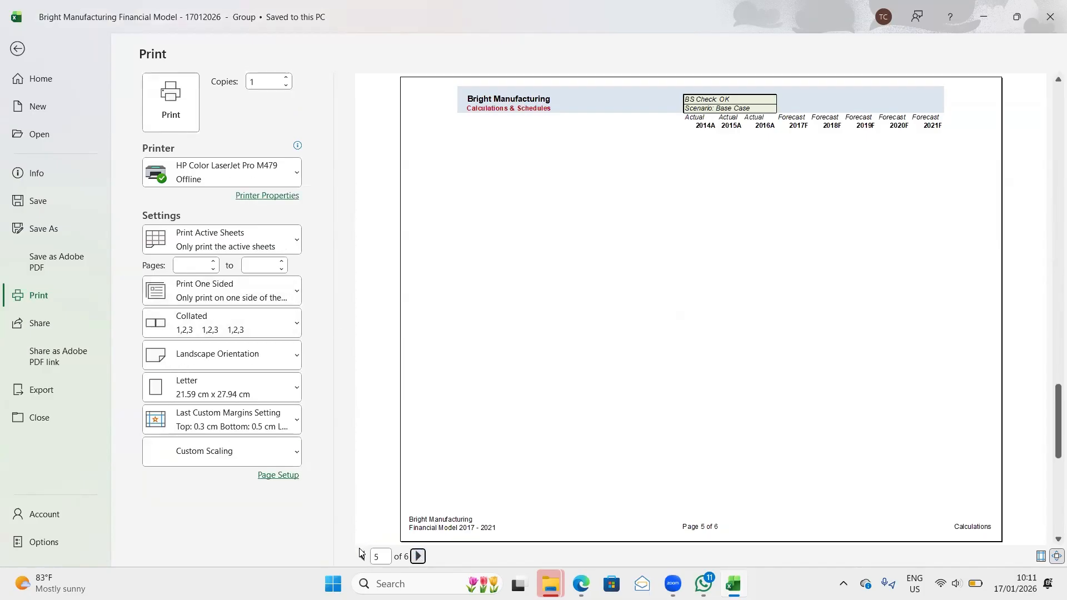
- Page back through the grouped sheets' print preview from page 5 to the Cover page and close the preview
{"action": "left_click", "coordinate": [362, 556]}
{"action": "left_click", "coordinate": [361, 557]}
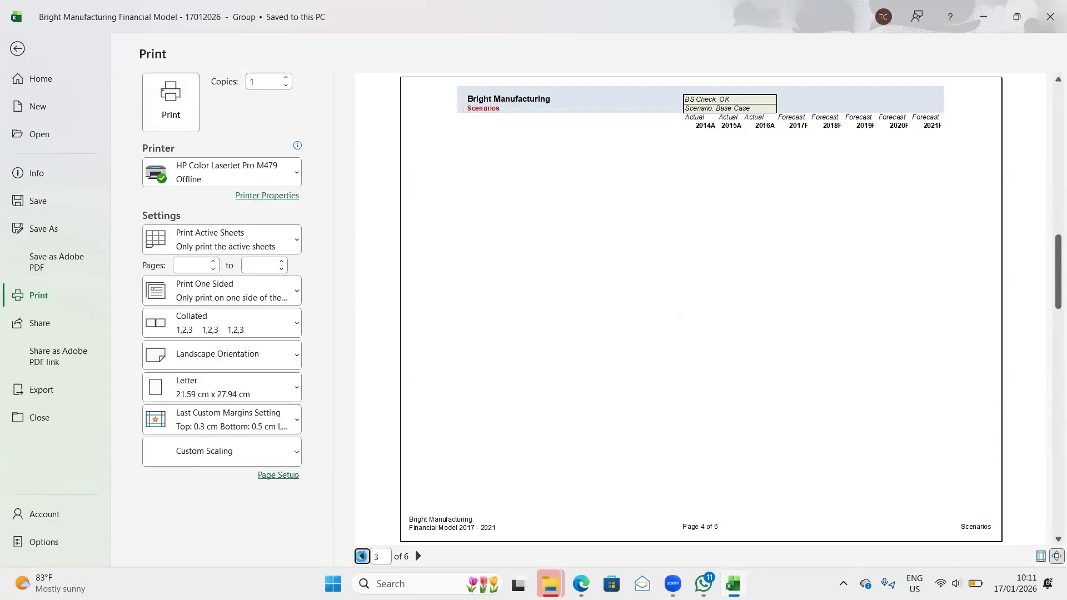
{"action": "left_click", "coordinate": [362, 557]}
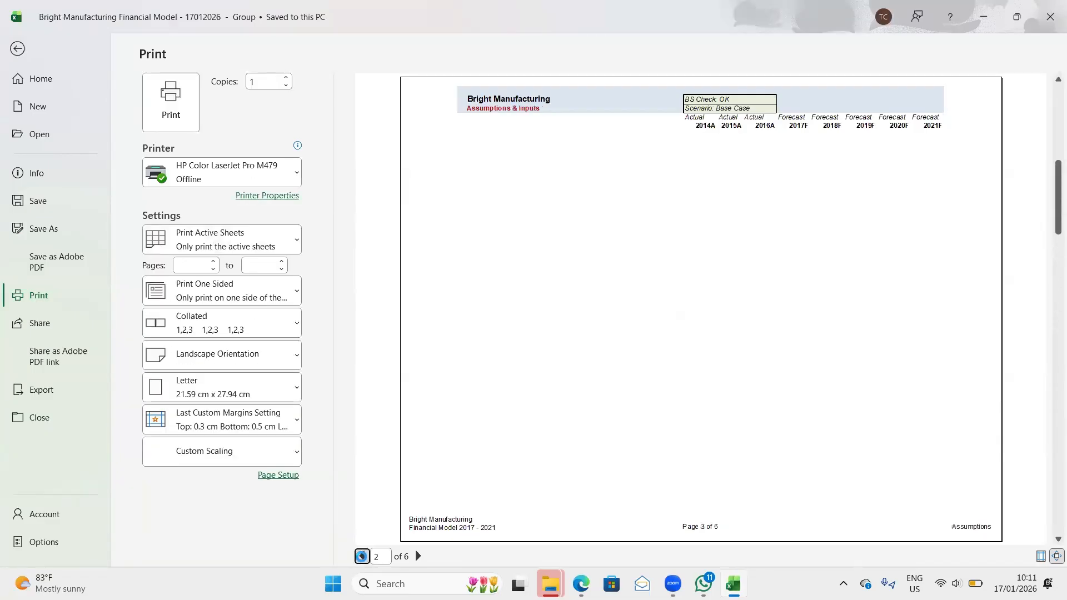
{"action": "left_click", "coordinate": [362, 557]}
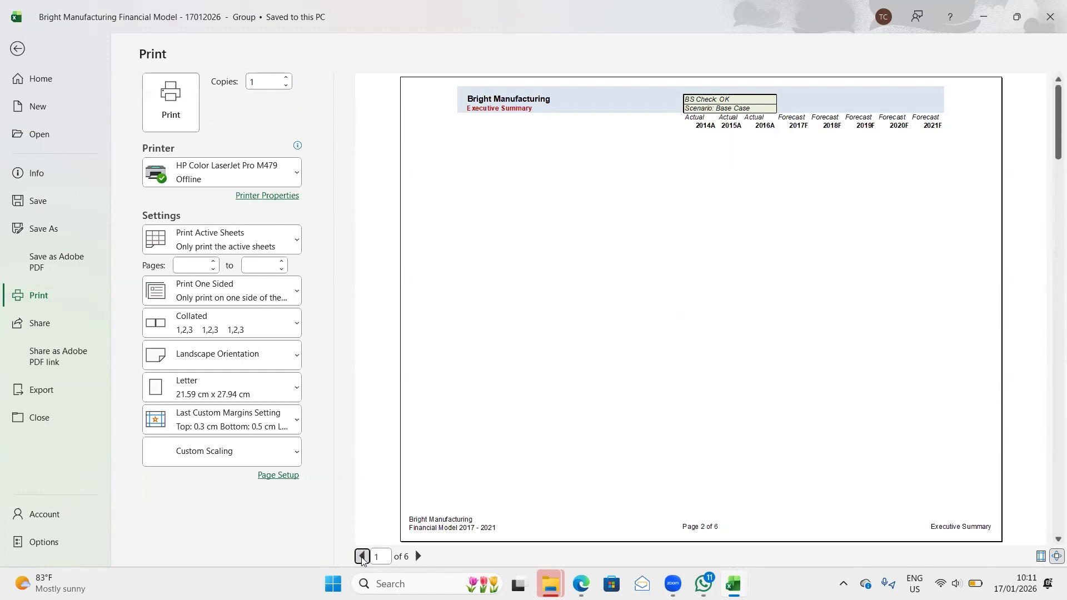
{"action": "left_click", "coordinate": [18, 48]}
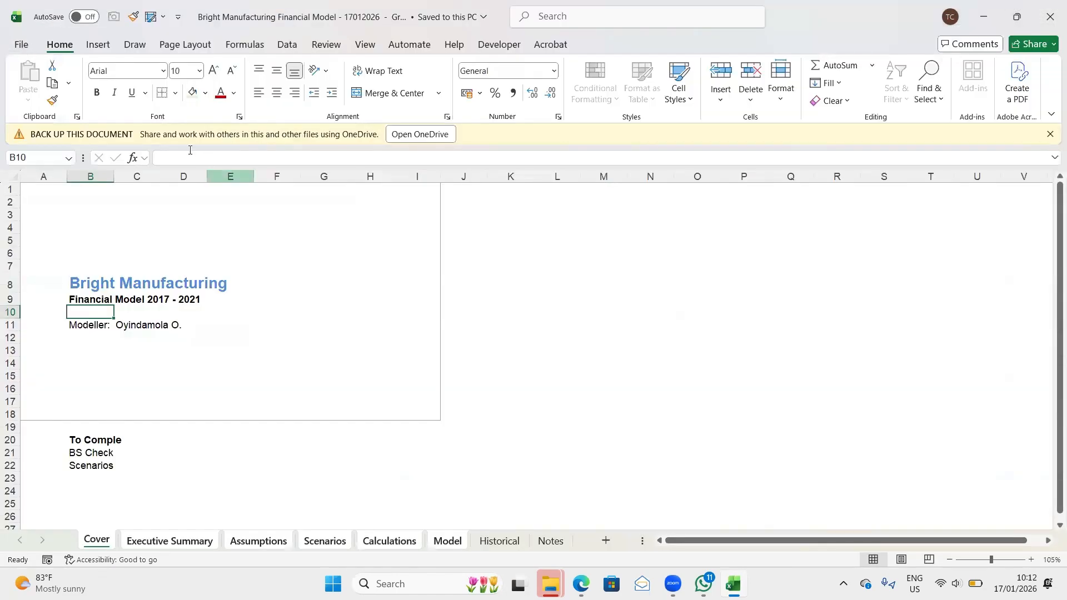
- Set the page orientation of the grouped sheets to Landscape in the page setup
{"action": "left_click", "coordinate": [176, 47]}
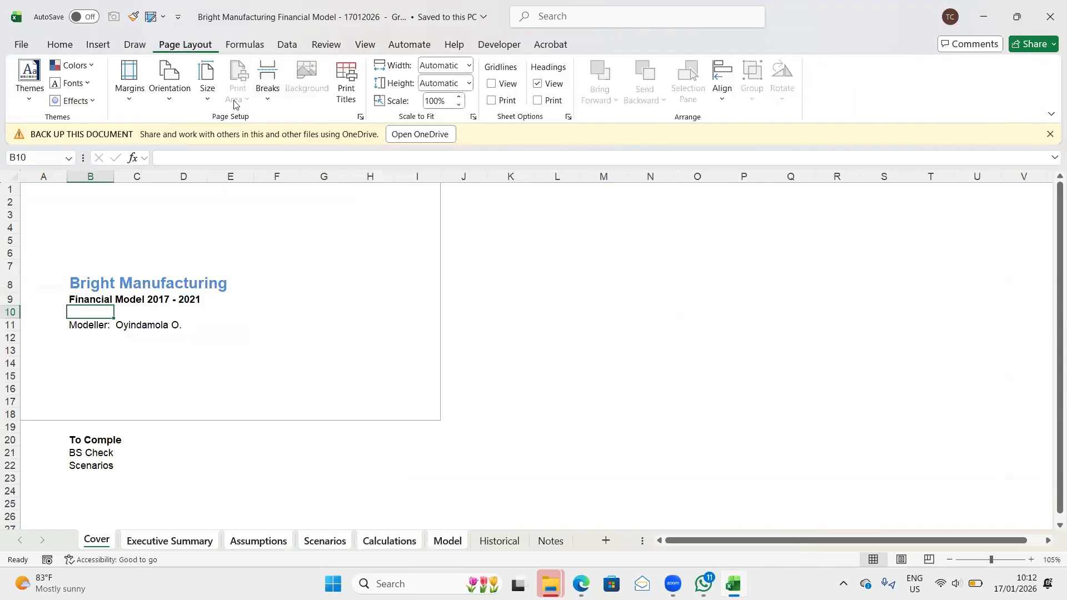
{"action": "left_click", "coordinate": [361, 117]}
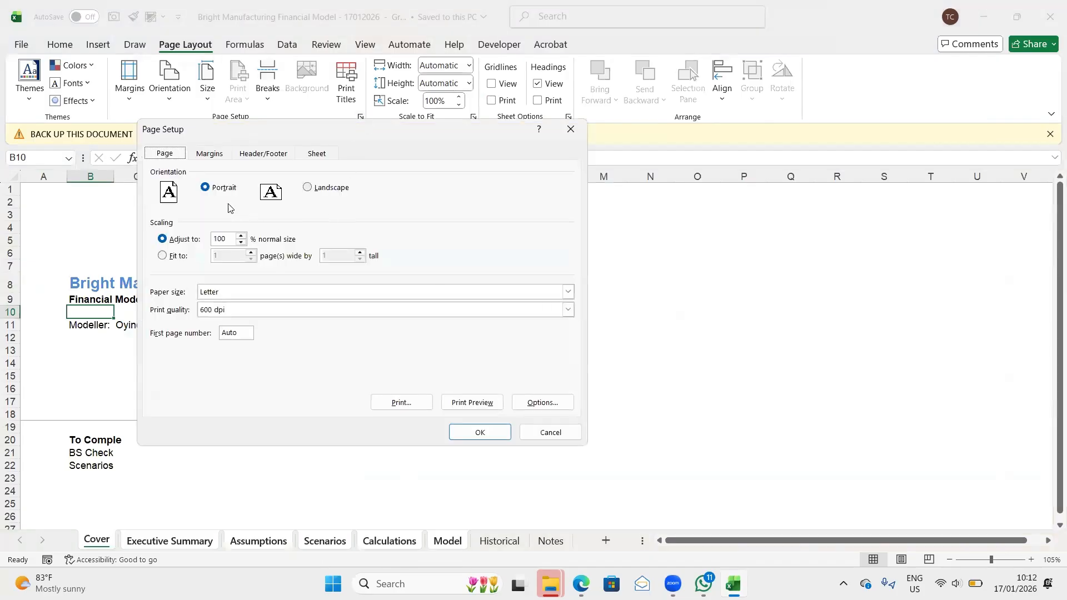
{"action": "left_click", "coordinate": [311, 188]}
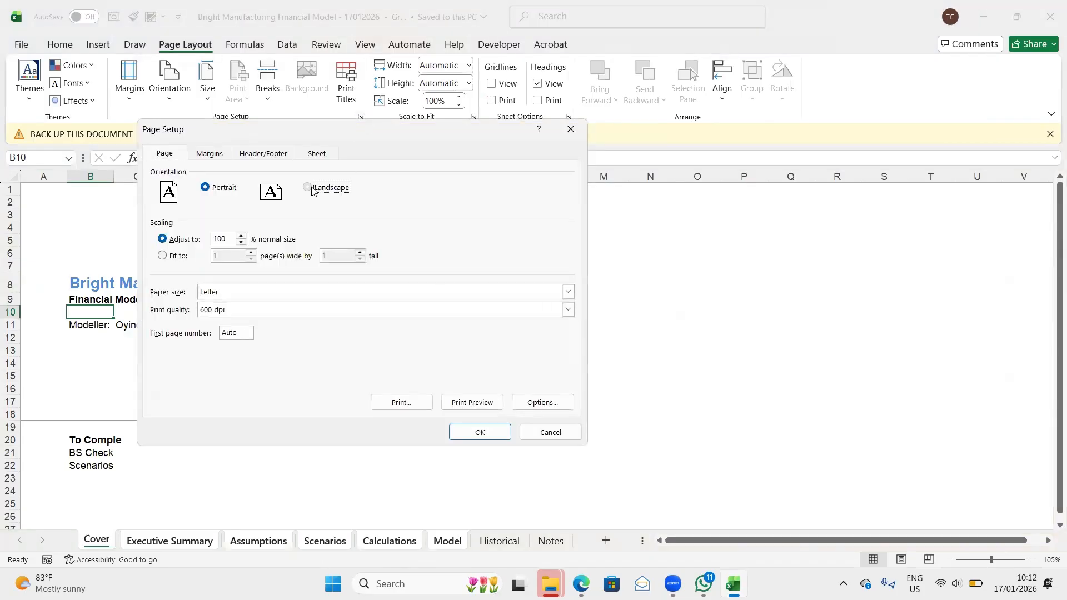
{"action": "left_click", "coordinate": [479, 433]}
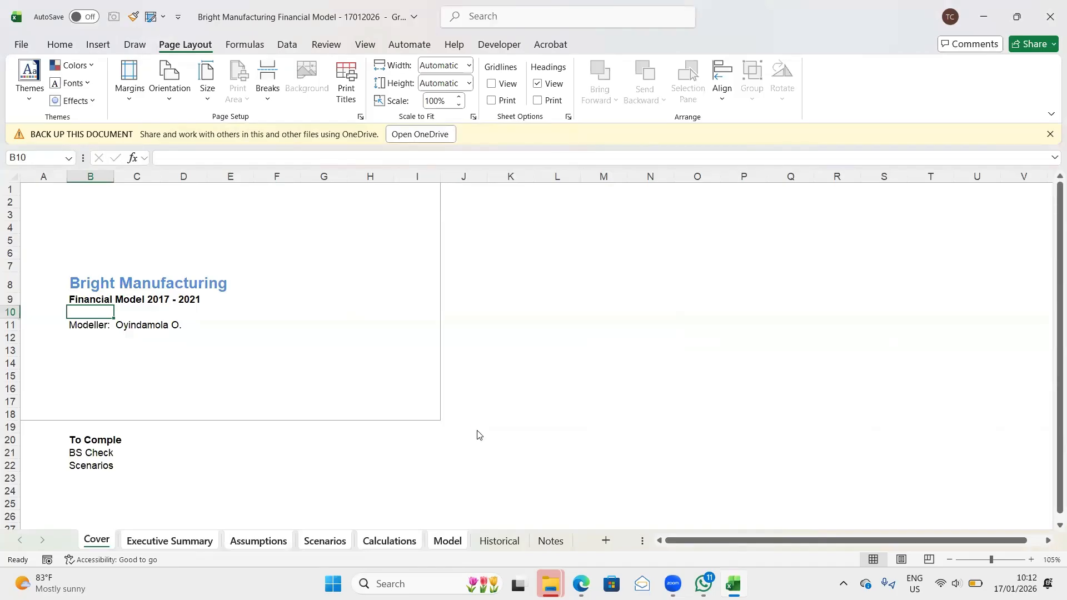
- Preview the grouped sheets' printout through page 5, comparing pages 2 and 3, and return to the workbook's Executive Summary sheet
{"action": "key", "text": "ctrl+p"}
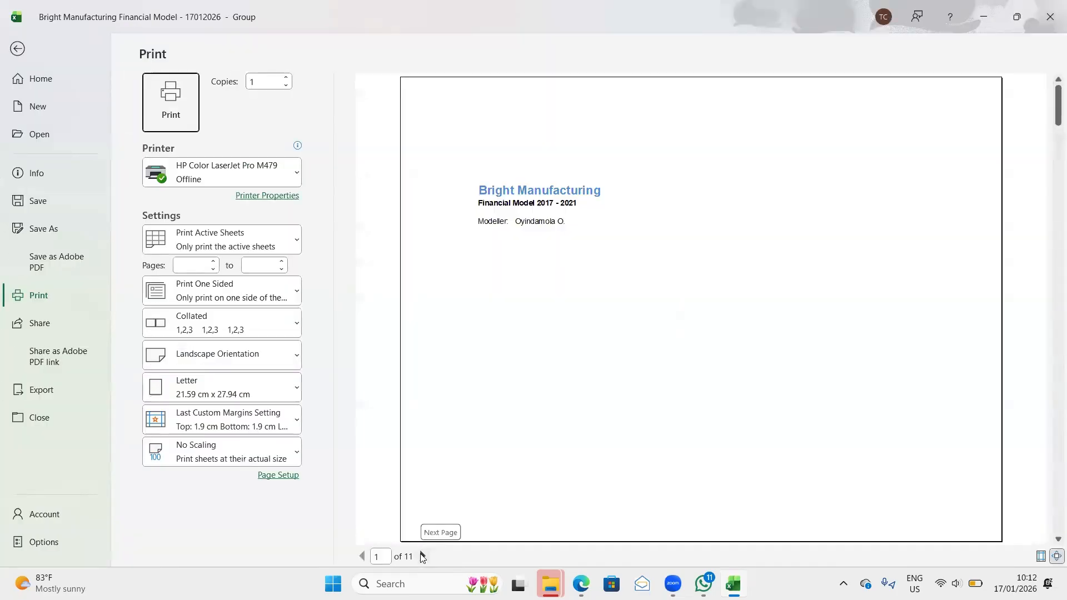
{"action": "left_click", "coordinate": [422, 557]}
{"action": "left_click", "coordinate": [422, 557]}
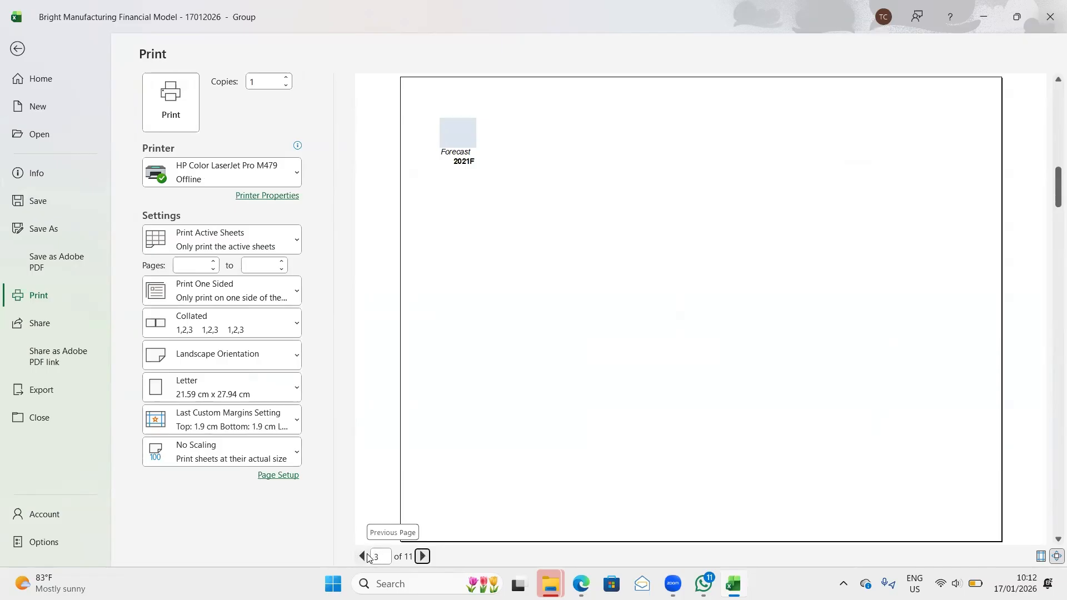
{"action": "left_click", "coordinate": [367, 557]}
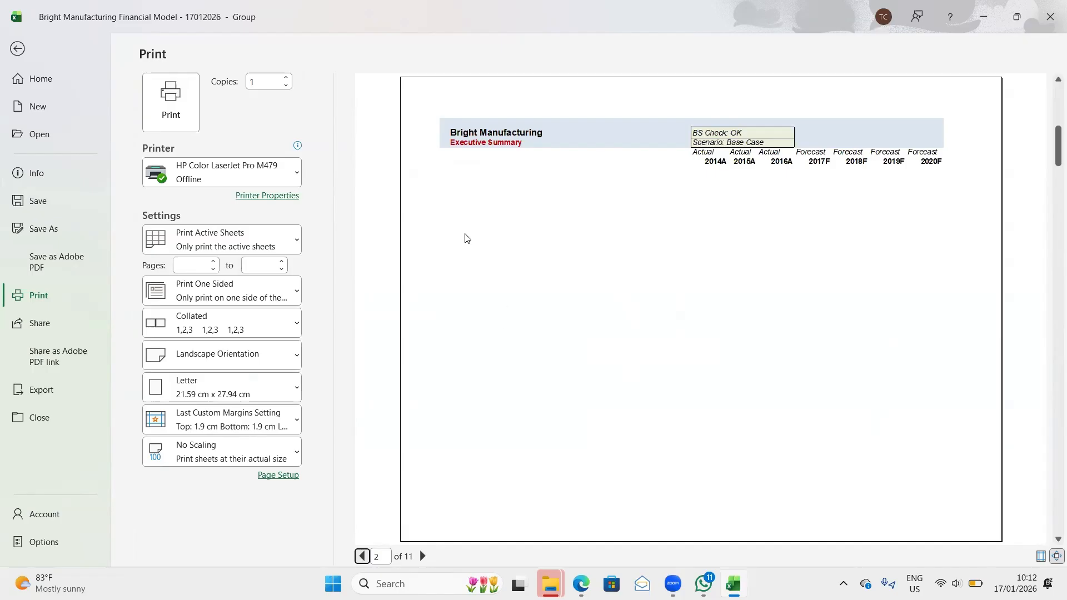
{"action": "left_click", "coordinate": [423, 557]}
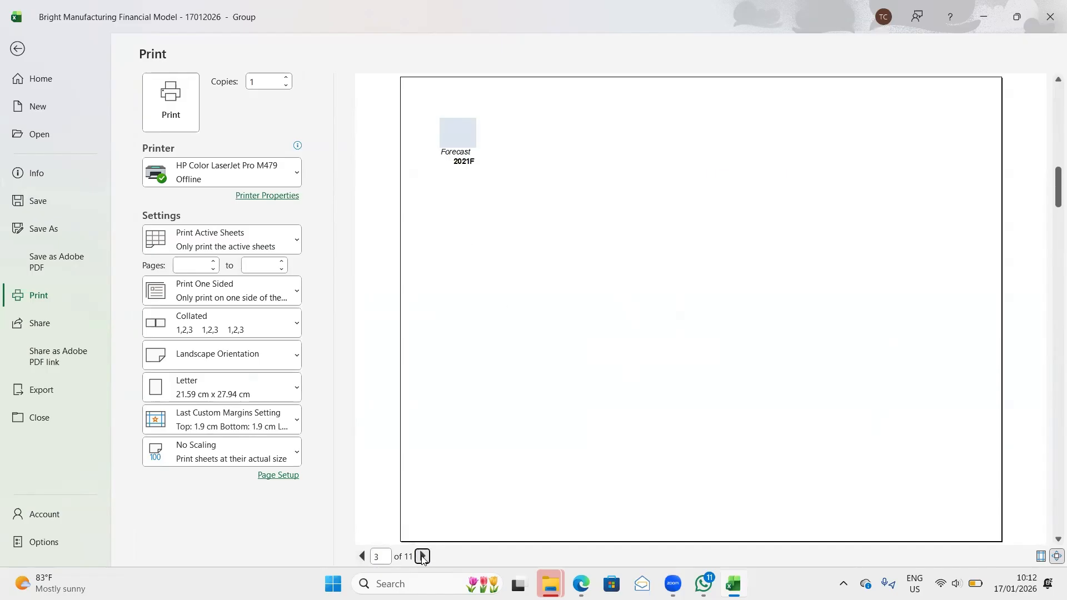
{"action": "left_click", "coordinate": [422, 556]}
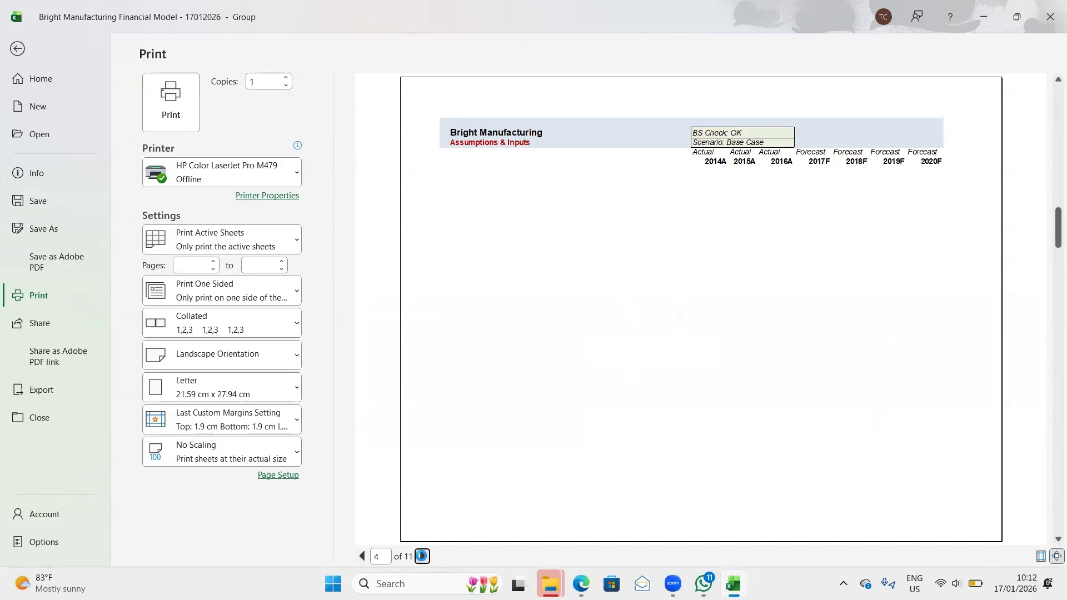
{"action": "left_click", "coordinate": [422, 556]}
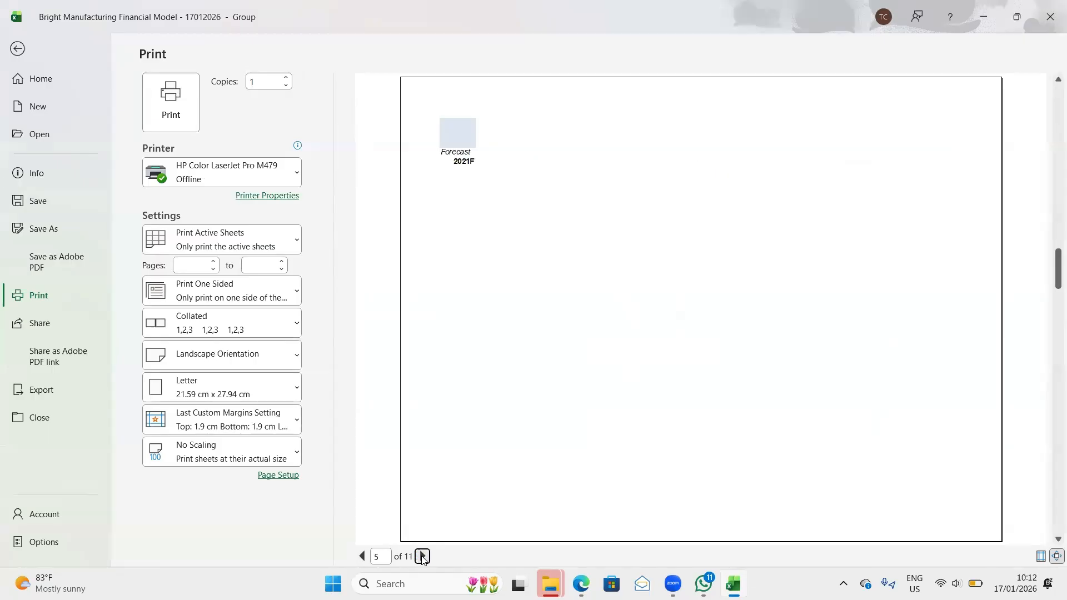
{"action": "left_click", "coordinate": [19, 49]}
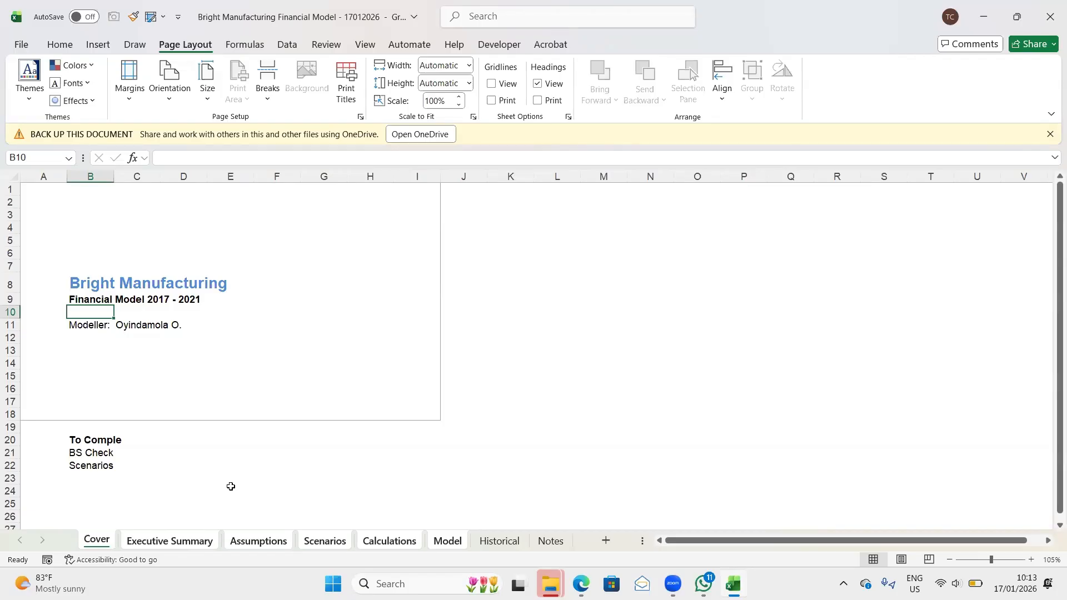
{"action": "key", "text": "ctrl+Page_Down"}
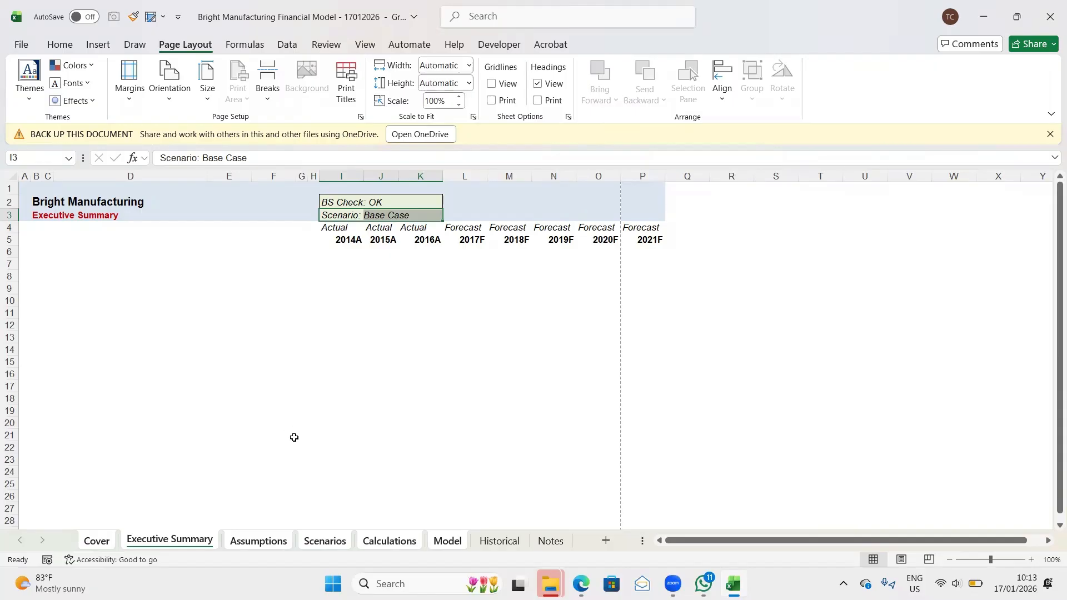
{"action": "key", "text": "Up"}
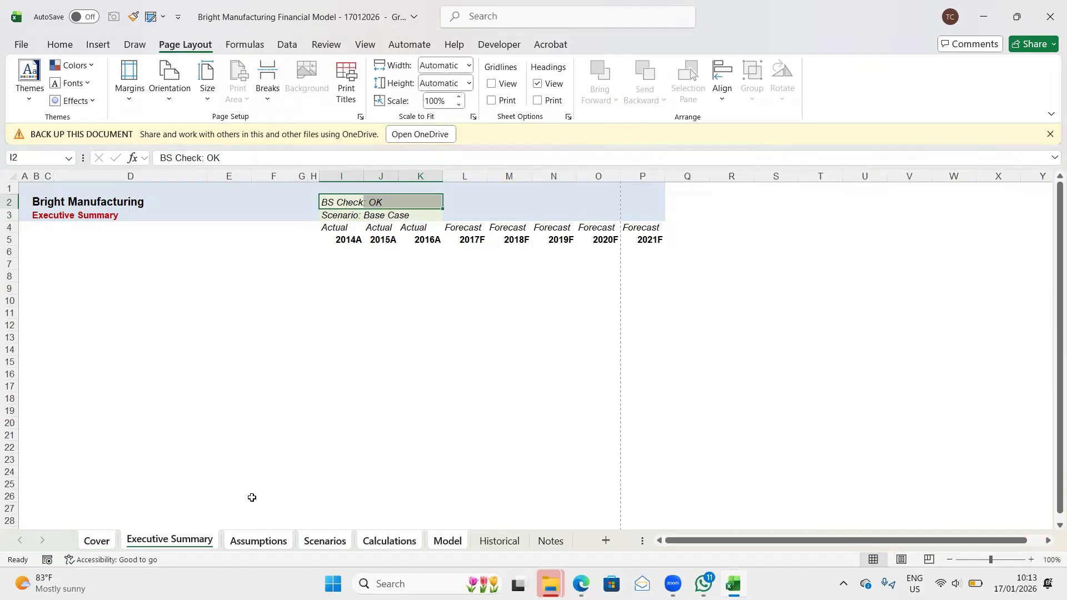
{"action": "key", "text": "shift+Down"}
{"action": "key", "text": "ctrl+c"}
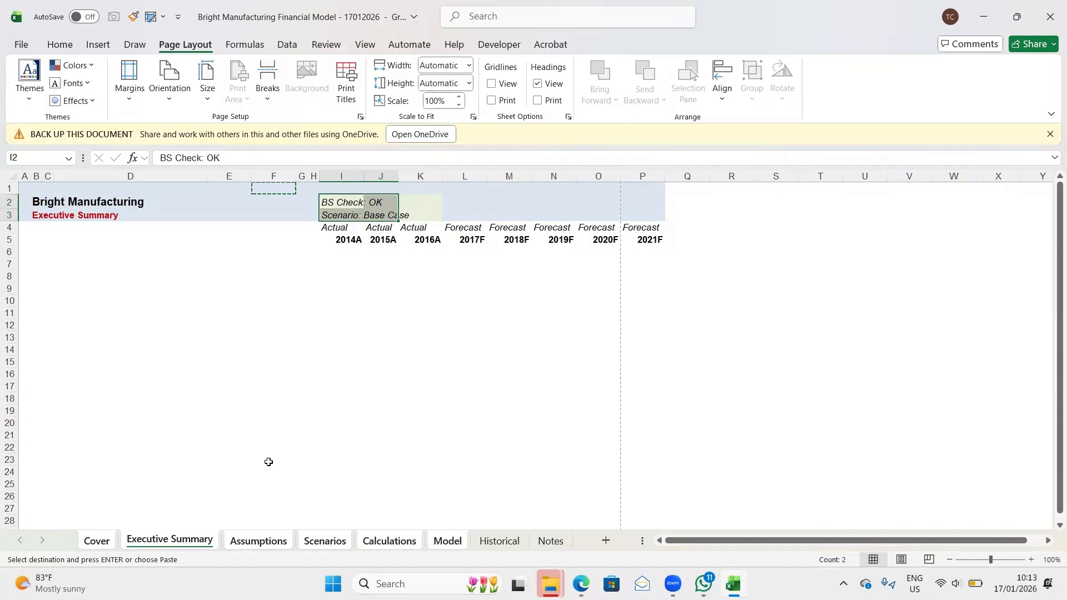
{"action": "key", "text": "Escape"}
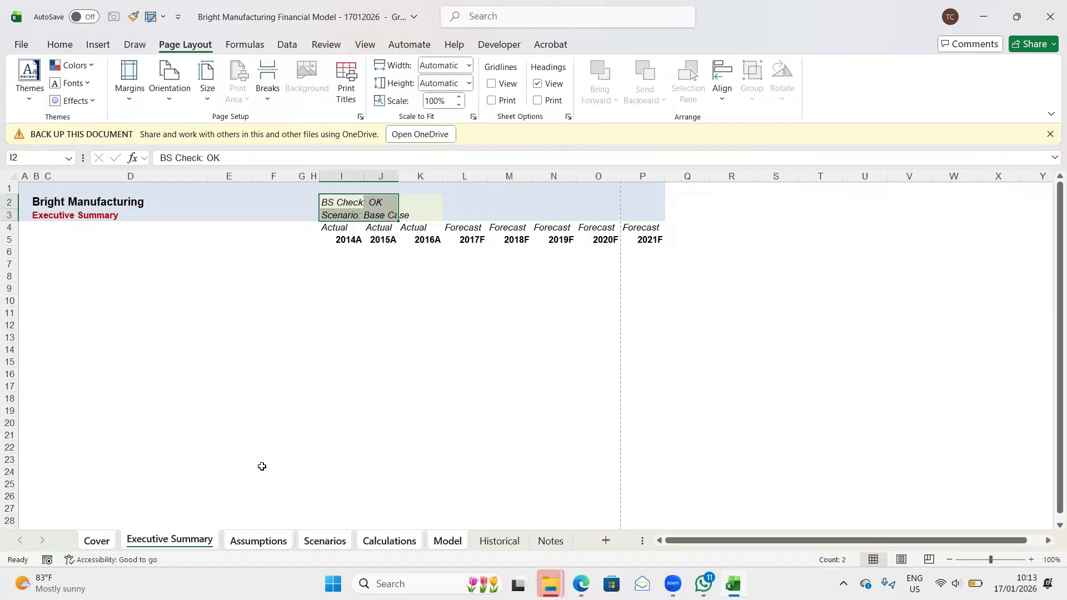
{"action": "key", "text": "shift+Up"}
{"action": "key", "text": "shift+Right"}
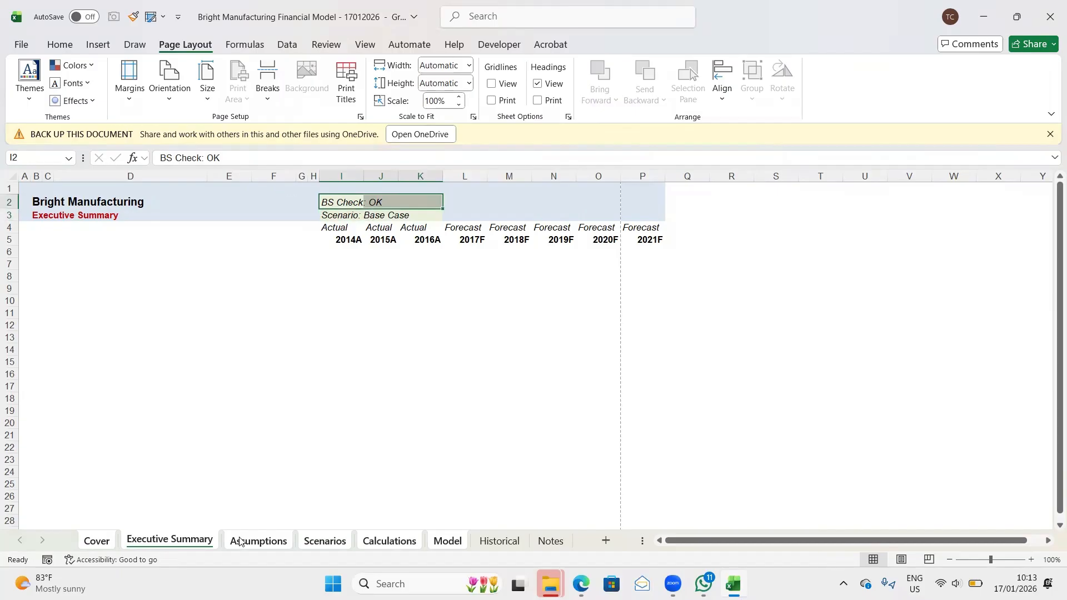
{"action": "key", "text": "shift+Down"}
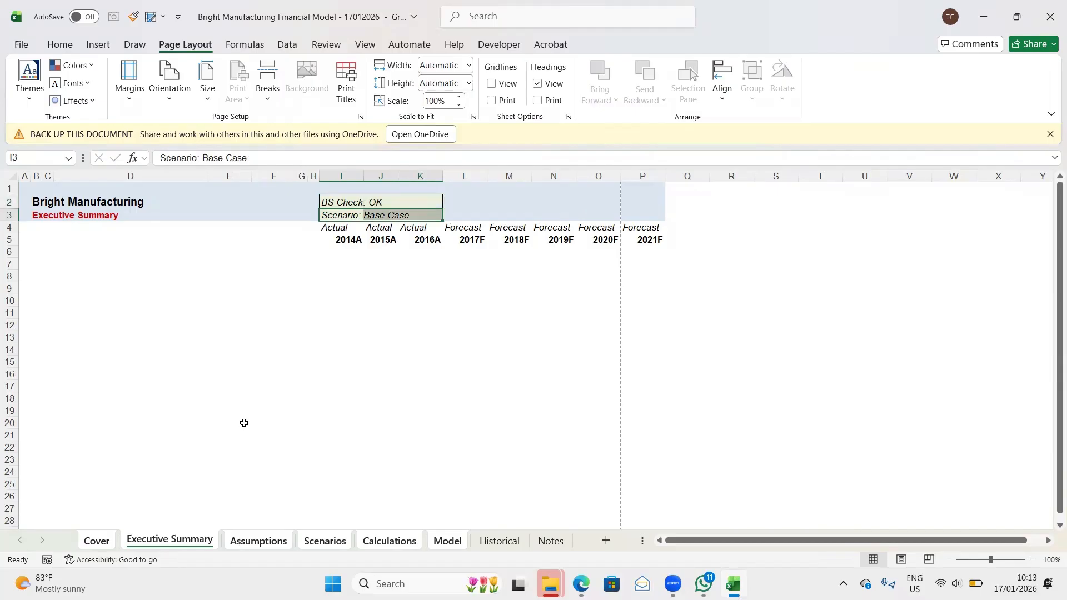
{"action": "left_click", "coordinate": [200, 423]}
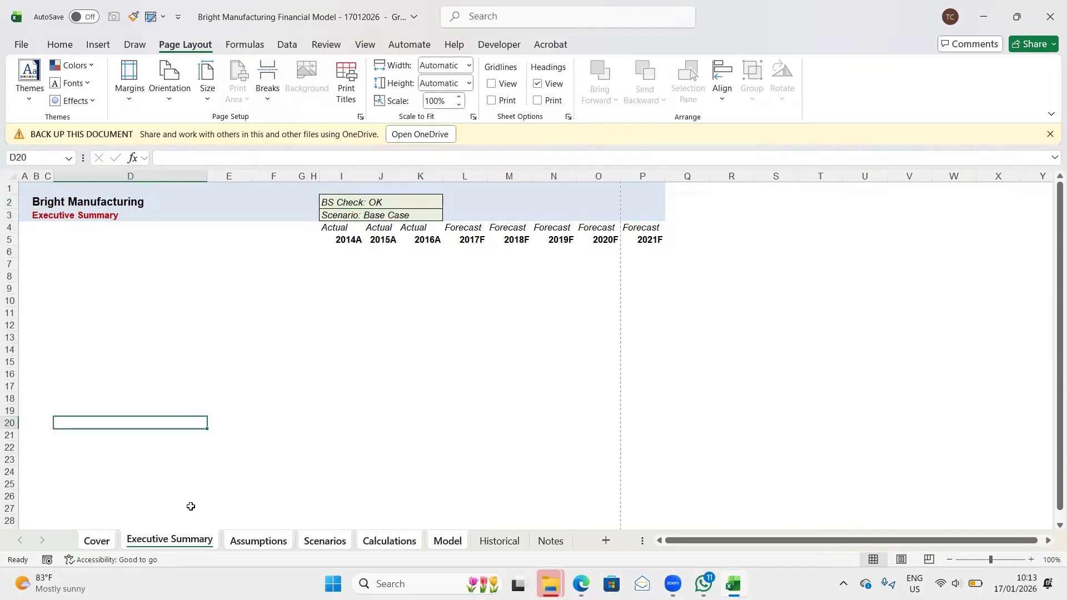
{"action": "left_click", "coordinate": [128, 362]}
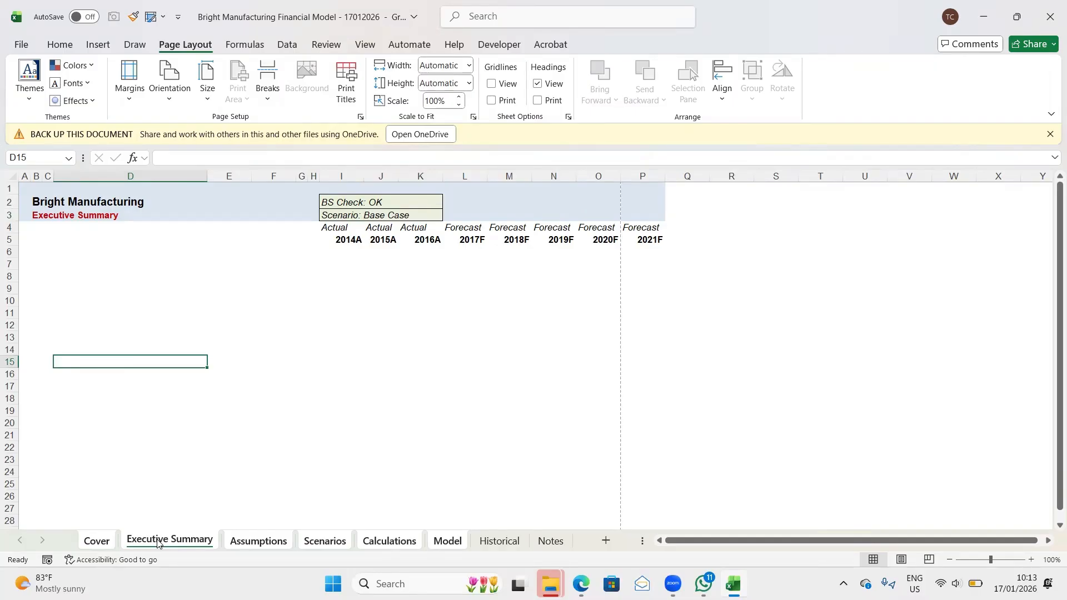
{"action": "left_click", "coordinate": [99, 543]}
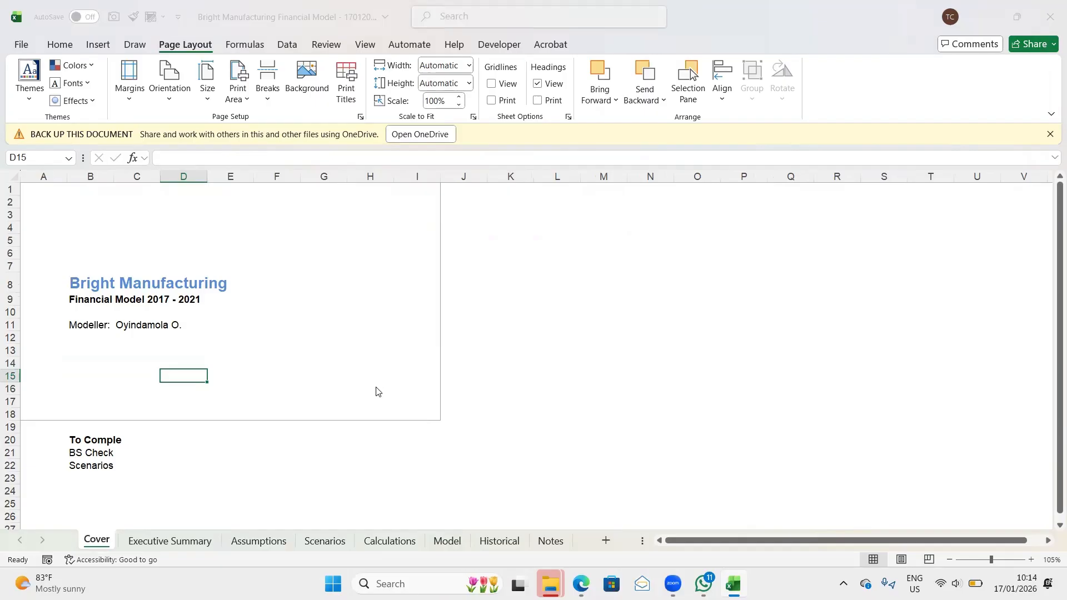
{"action": "left_click", "coordinate": [360, 117]}
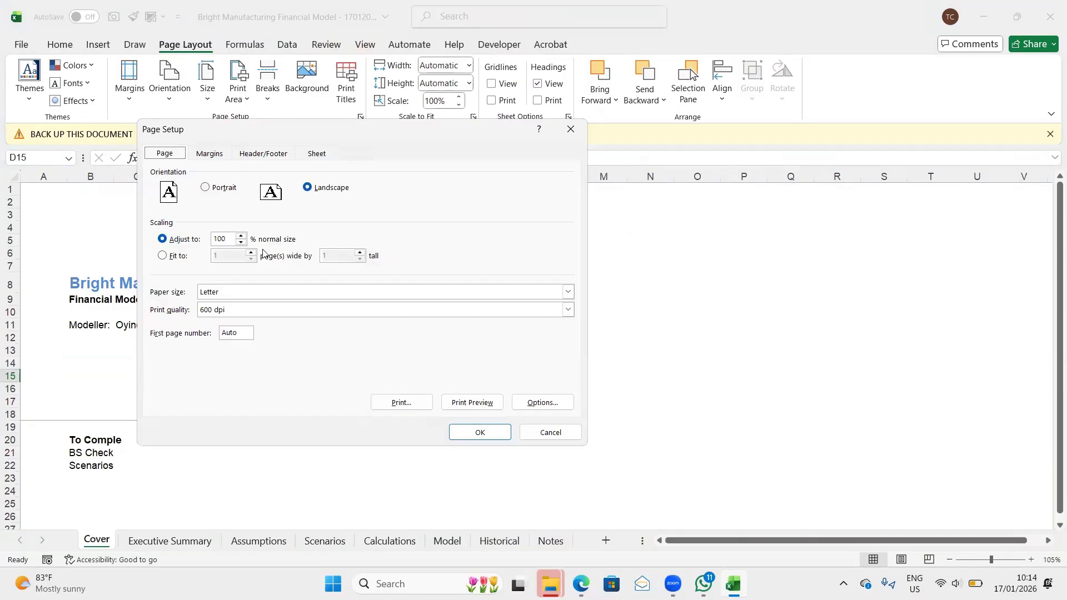
{"action": "left_click", "coordinate": [229, 237]}
{"action": "key", "text": "BackSpace"}
{"action": "key", "text": "BackSpace"}
{"action": "type", "text": "90"}
{"action": "left_click", "coordinate": [209, 156]}
{"action": "left_click", "coordinate": [209, 157]}
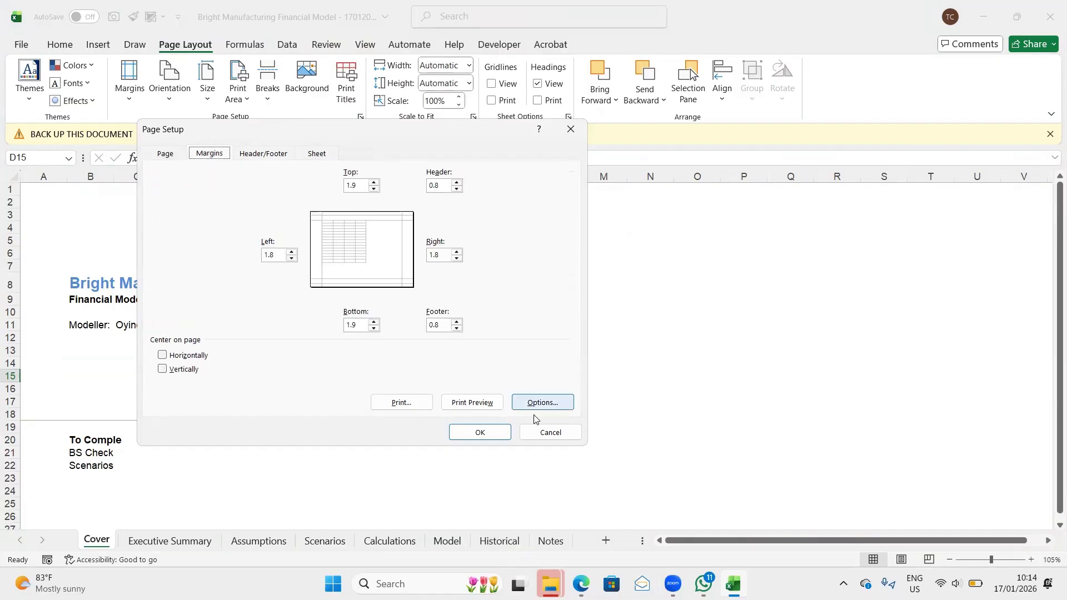
{"action": "left_click", "coordinate": [542, 429]}
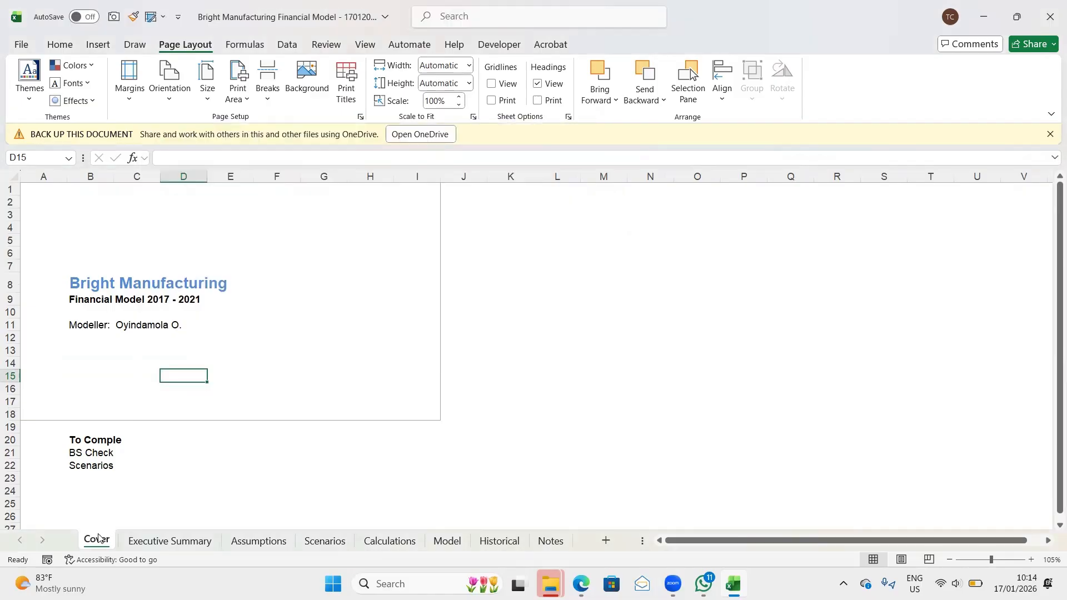
- Group the sheets from Cover through Historical, leaving the Notes sheet out of the group
{"action": "left_click", "coordinate": [145, 543], "text": "ctrl"}
{"action": "left_click", "coordinate": [258, 542], "text": "ctrl"}
{"action": "left_click", "coordinate": [328, 542], "text": "ctrl"}
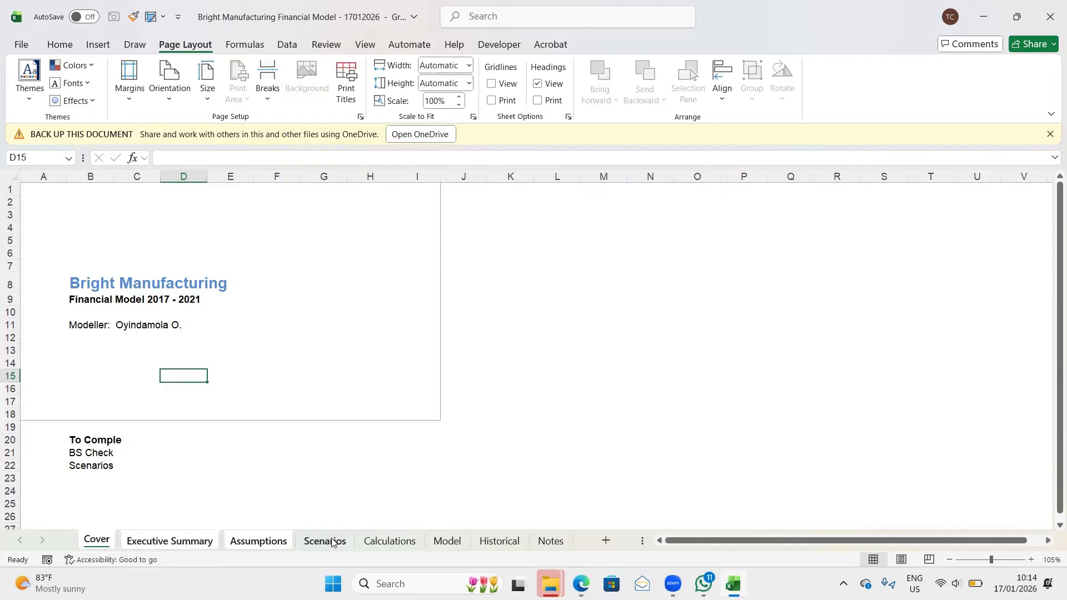
{"action": "left_click", "coordinate": [410, 543], "text": "ctrl"}
{"action": "left_click", "coordinate": [461, 543], "text": "ctrl"}
{"action": "left_click", "coordinate": [501, 542], "text": "ctrl"}
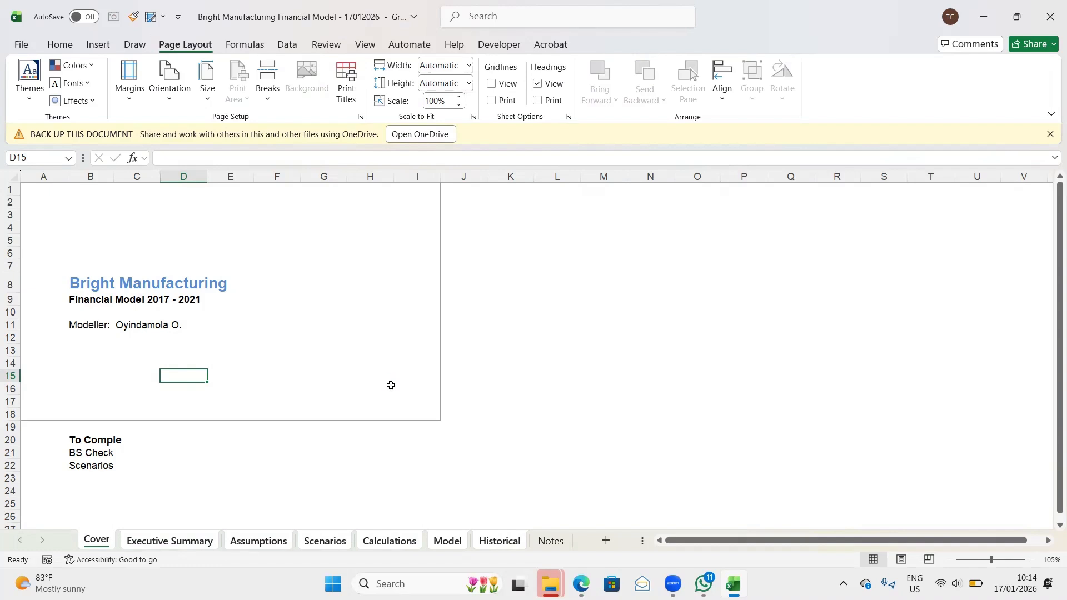
- Set the print scaling of the grouped sheets to 90% of normal size in the page setup
{"action": "key", "text": "alt+p"}
{"action": "key", "text": "s"}
{"action": "key", "text": "p"}
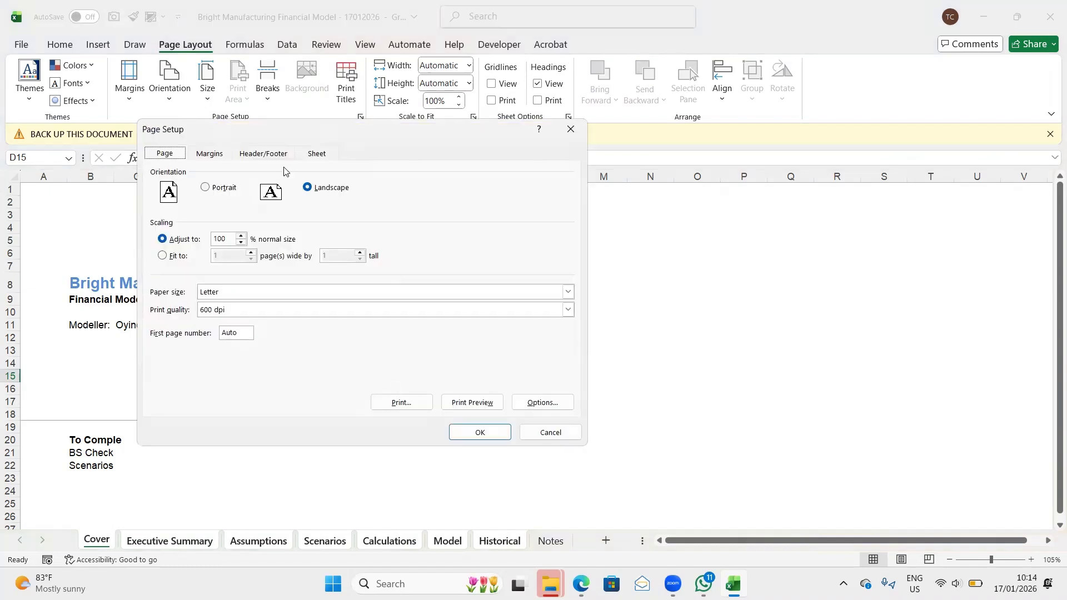
{"action": "left_click", "coordinate": [219, 237]}
{"action": "double_click", "coordinate": [218, 236]}
{"action": "type", "text": "90"}
- Set the top, left and right page margins to 0.25 and the header margin to 0
{"action": "left_click", "coordinate": [208, 157]}
{"action": "left_click_drag", "start_coordinate": [364, 186], "coordinate": [345, 189]}
{"action": "type", "text": "0"}
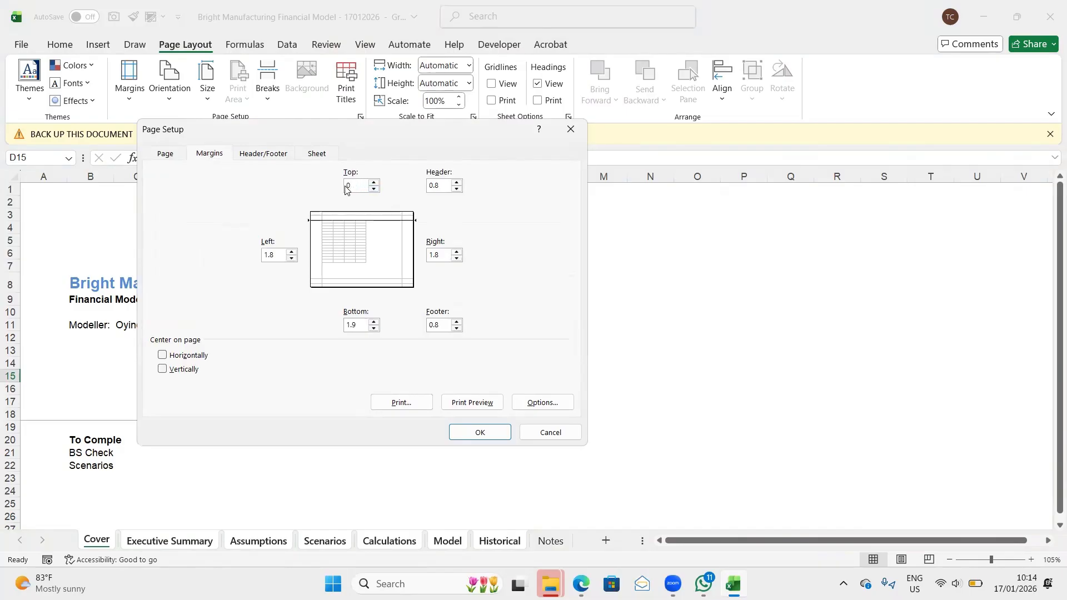
{"action": "type", "text": ".25"}
{"action": "left_click", "coordinate": [457, 189]}
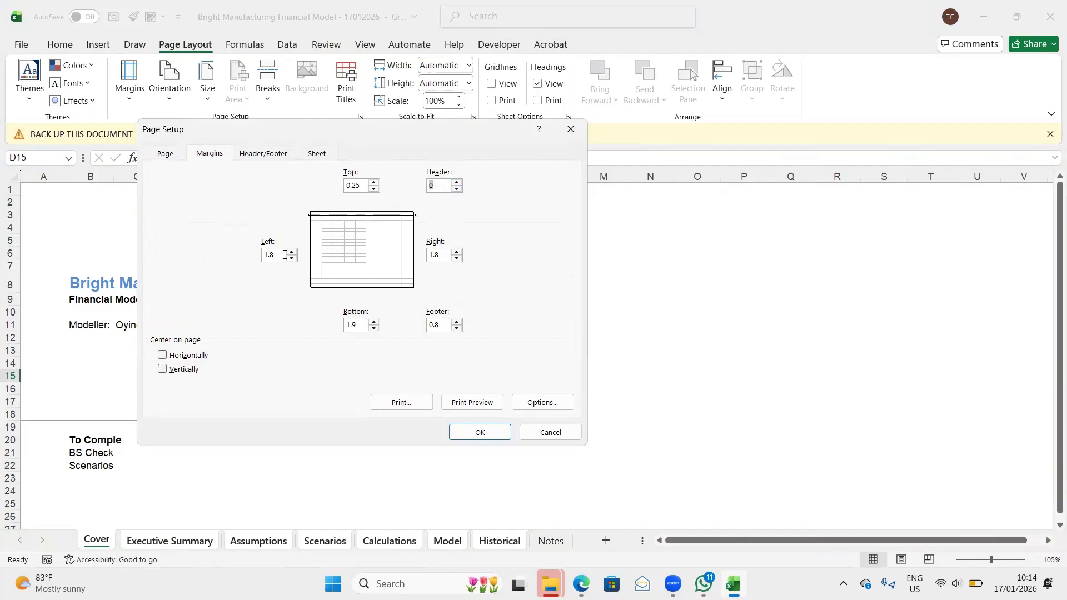
{"action": "key", "text": "Tab"}
{"action": "type", "text": "0.25"}
{"action": "key", "text": "Tab"}
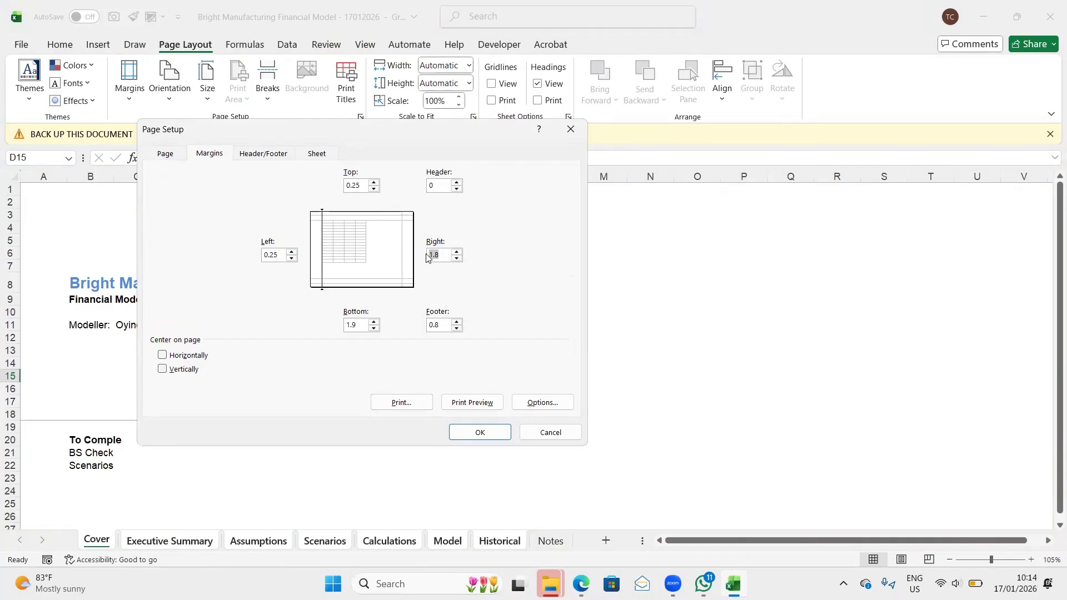
{"action": "type", "text": "0.25"}
- Set the bottom page margin to 0.5 and the footer margin to 0.25
{"action": "double_click", "coordinate": [345, 326]}
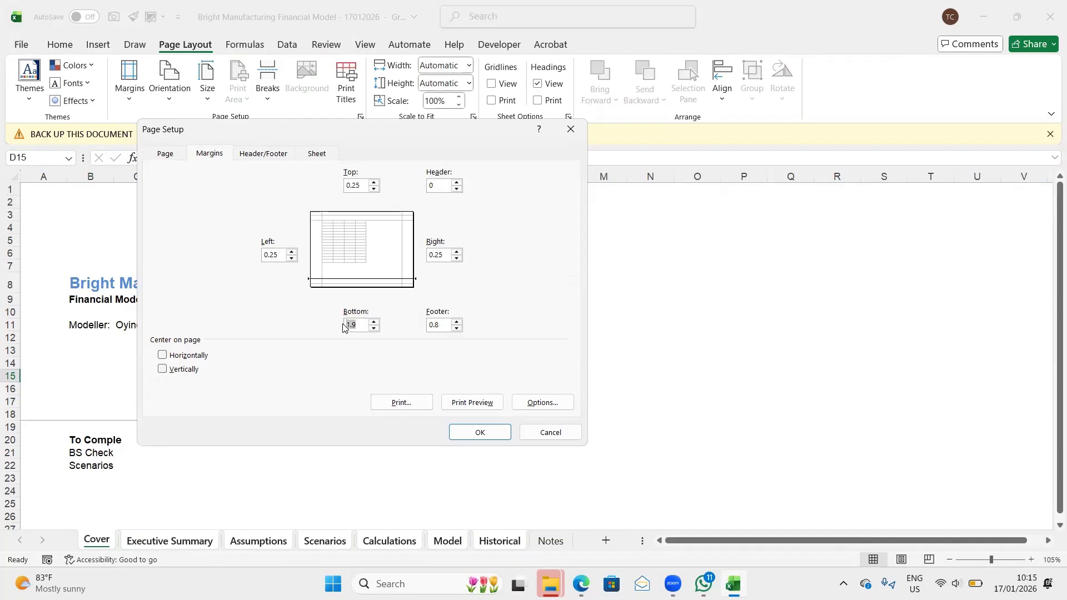
{"action": "type", "text": "0.5"}
{"action": "double_click", "coordinate": [429, 326]}
{"action": "type", "text": "0.25"}
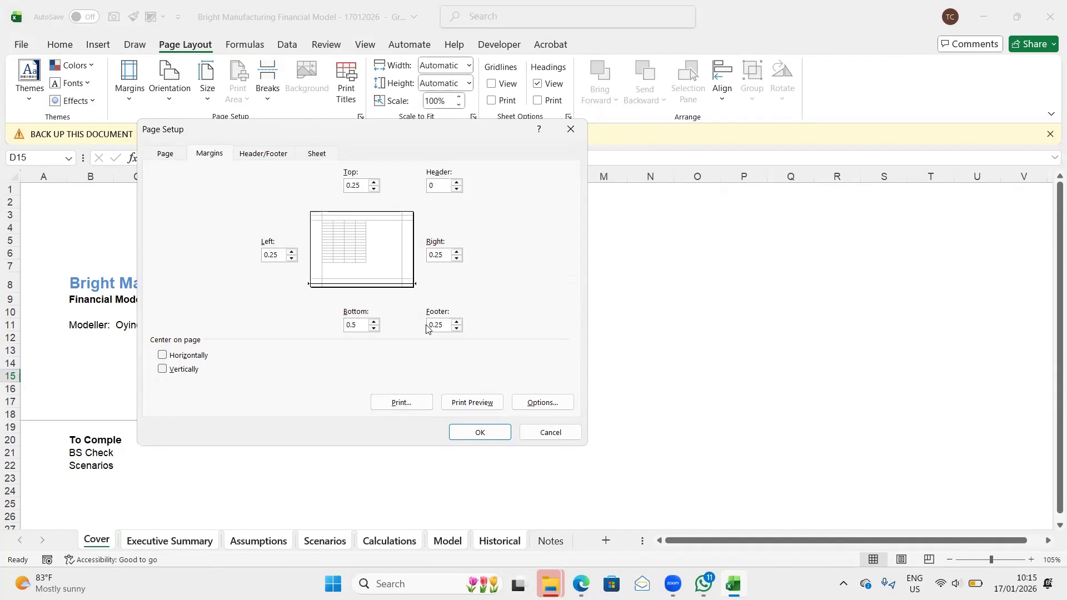
- Create a custom footer for the grouped sheets and enter "Bright Manufacturing" in its left section
{"action": "left_click", "coordinate": [264, 156]}
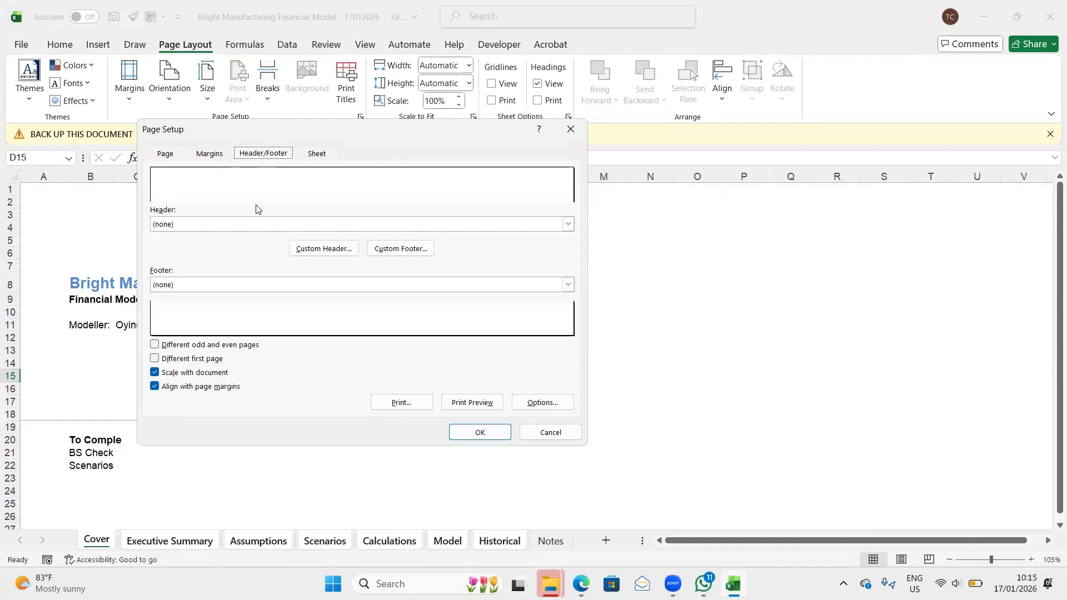
{"action": "left_click", "coordinate": [396, 249]}
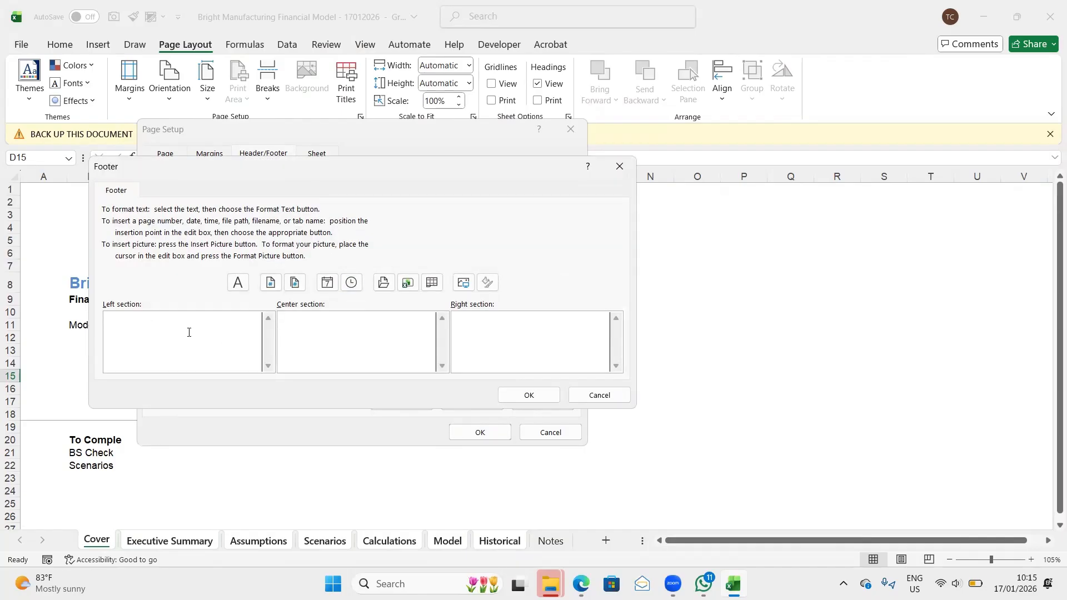
{"action": "type", "text": "Financila"}
{"action": "key", "text": "BackSpace"}
{"action": "key", "text": "BackSpace"}
{"action": "type", "text": "al"}
{"action": "key", "text": "BackSpace"}
{"action": "key", "text": "BackSpace"}
{"action": "key", "text": "BackSpace"}
{"action": "key", "text": "BackSpace"}
{"action": "key", "text": "BackSpace"}
{"action": "key", "text": "BackSpace"}
{"action": "key", "text": "BackSpace"}
{"action": "key", "text": "BackSpace"}
{"action": "key", "text": "BackSpace"}
{"action": "type", "text": "Bright Manufacturing"}
- Add "Financial Model 2017 - 2021" as a second line in the footer's left section
{"action": "key", "text": "Return"}
{"action": "type", "text": "Financial M"}
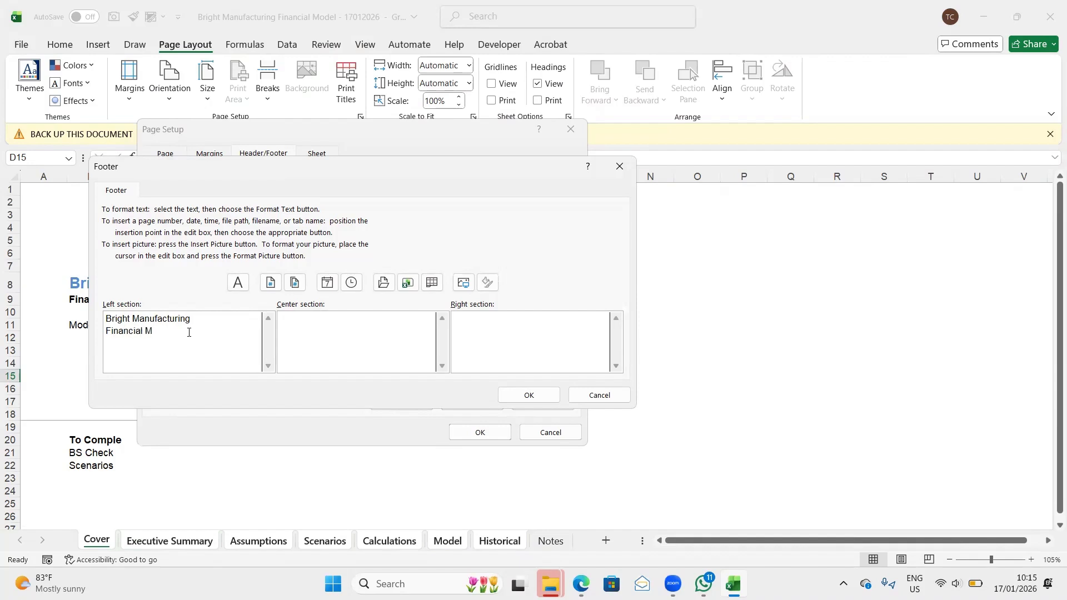
{"action": "type", "text": "odel 2017 - 2021"}
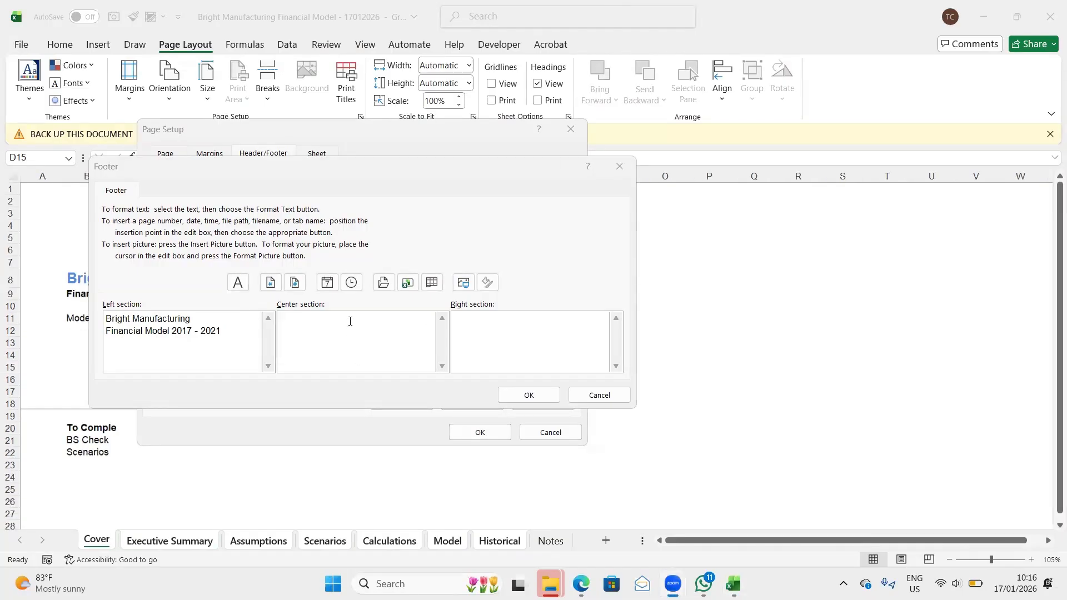
- Build "Page &[Page] of &[Pages]" in the footer's center section using the page number and page count codes
{"action": "type", "text": "{a"}
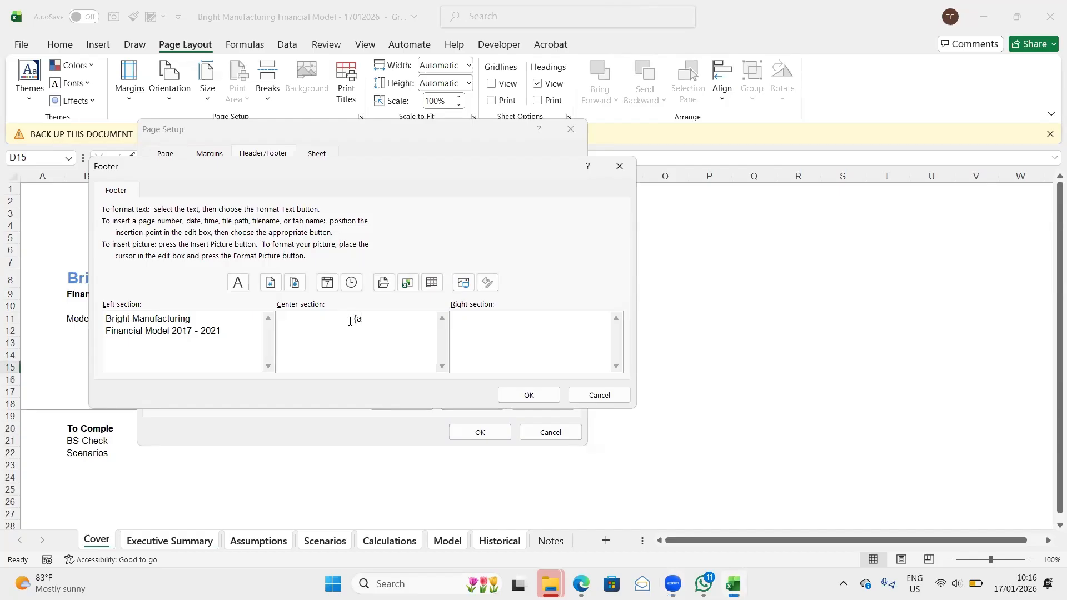
{"action": "type", "text": "ge"}
{"action": "left_click", "coordinate": [272, 283]}
{"action": "left_click", "coordinate": [337, 319]}
{"action": "key", "text": "BackSpace"}
{"action": "type", "text": "P"}
{"action": "type", "text": "of"}
{"action": "left_click", "coordinate": [294, 283]}
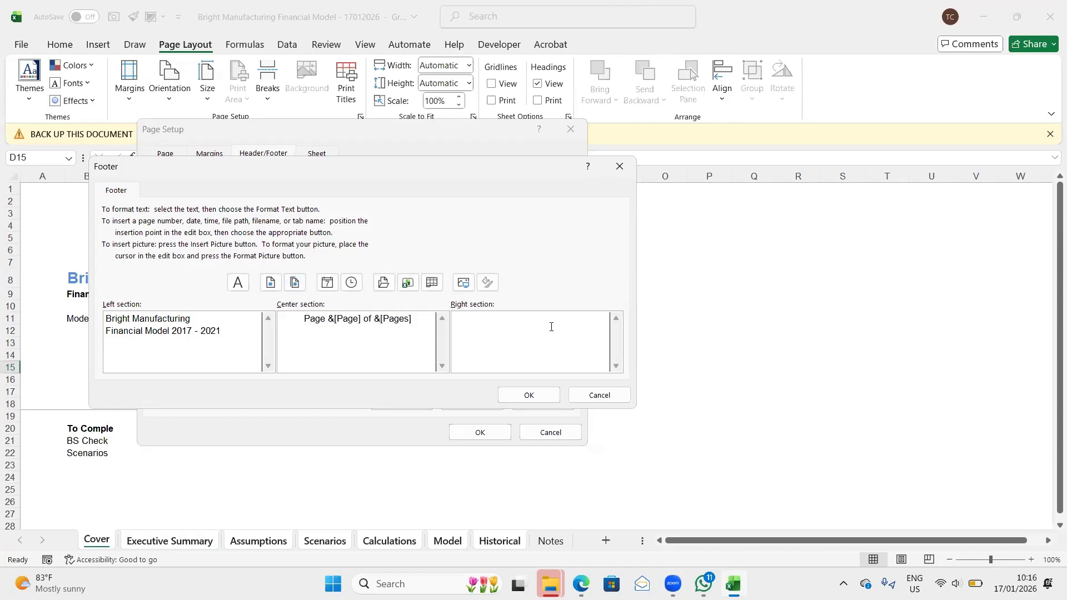
- Insert the sheet name code &[Tab] in the footer's right section and apply the page setup to the grouped sheets
{"action": "left_click", "coordinate": [432, 283]}
{"action": "left_click", "coordinate": [539, 395]}
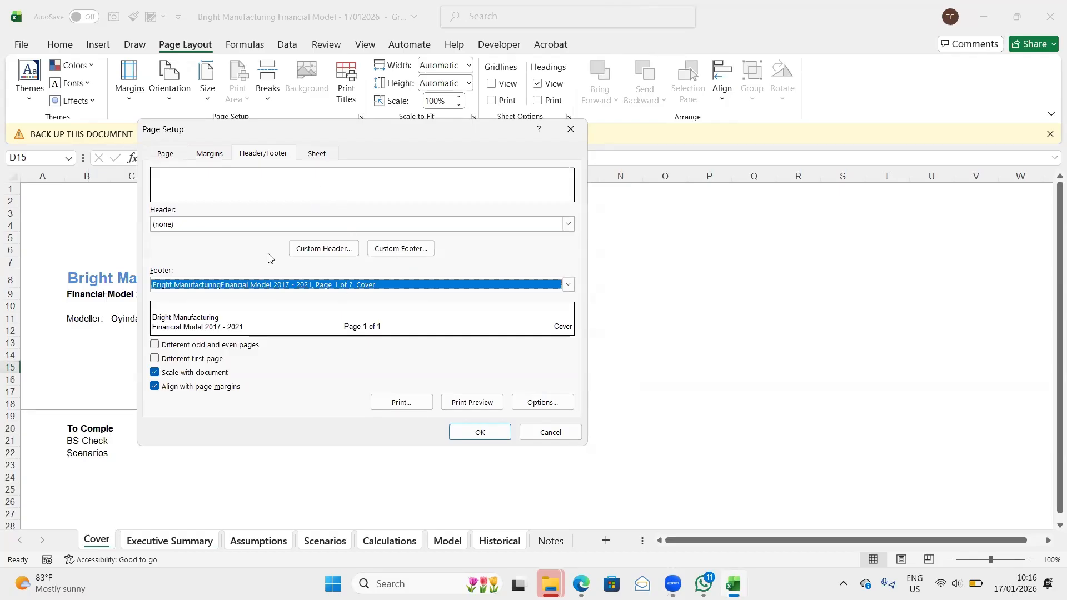
{"action": "left_click", "coordinate": [319, 155]}
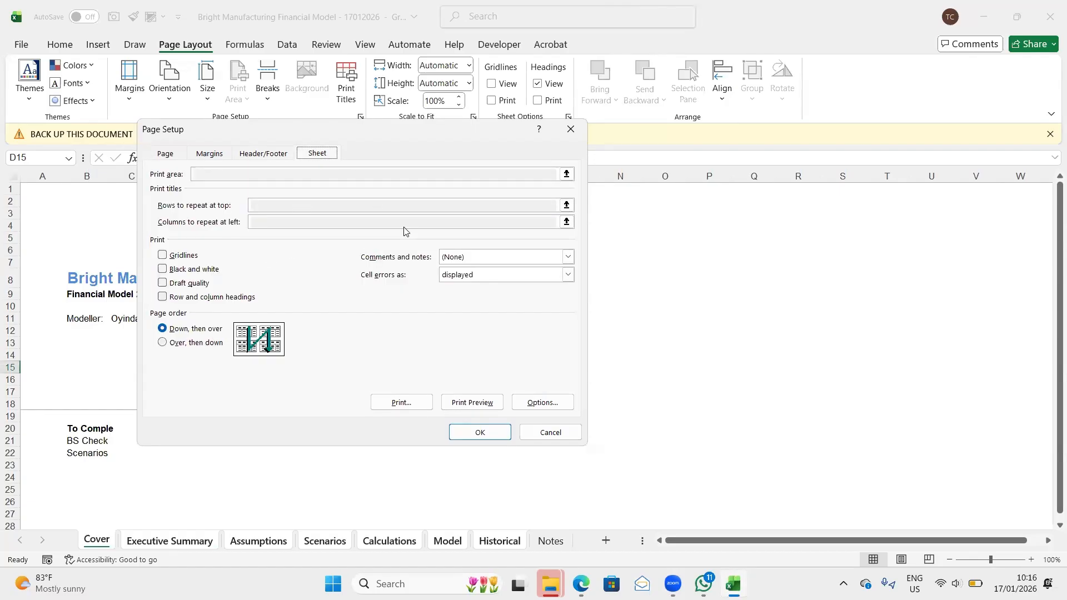
{"action": "left_click", "coordinate": [480, 434]}
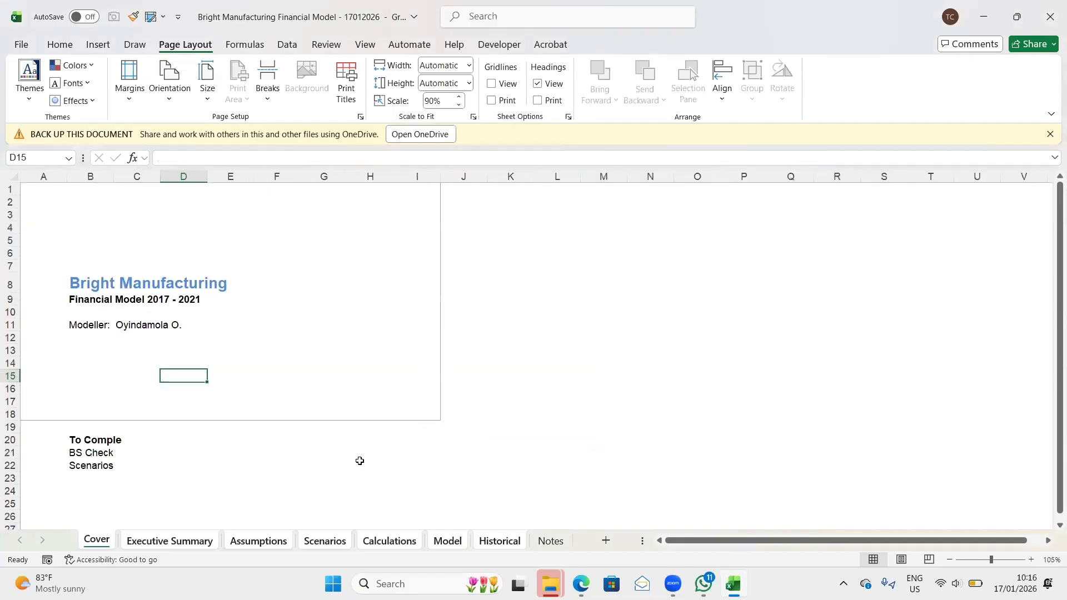
- Ungroup the sheets and group only Executive Summary through Model
{"action": "left_click", "coordinate": [161, 542]}
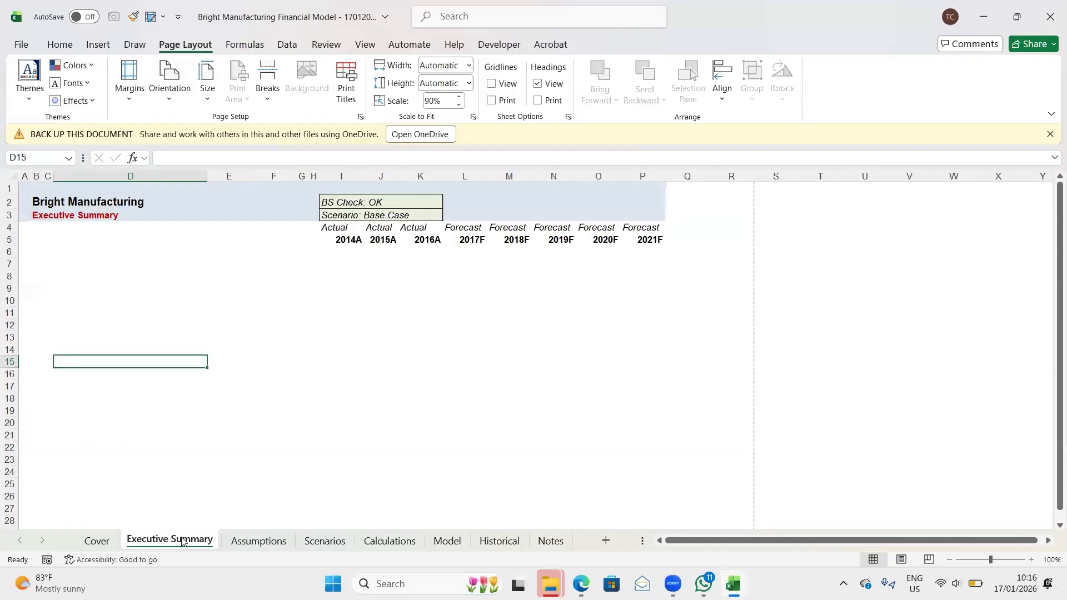
{"action": "left_click", "coordinate": [330, 547], "text": "shift"}
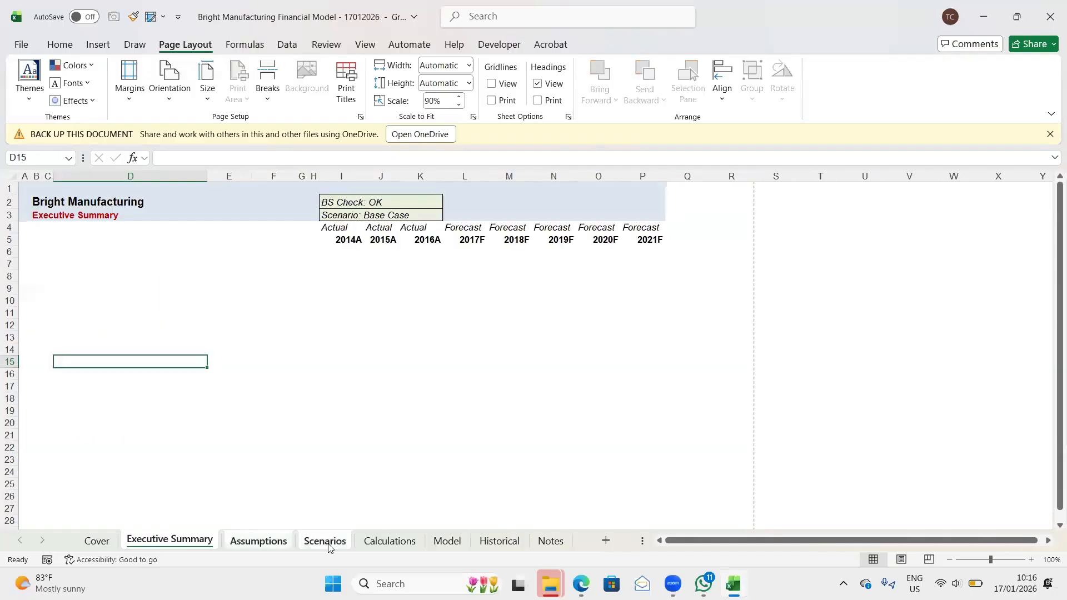
{"action": "left_click", "coordinate": [389, 542], "text": "shift"}
{"action": "left_click", "coordinate": [499, 542], "text": "shift"}
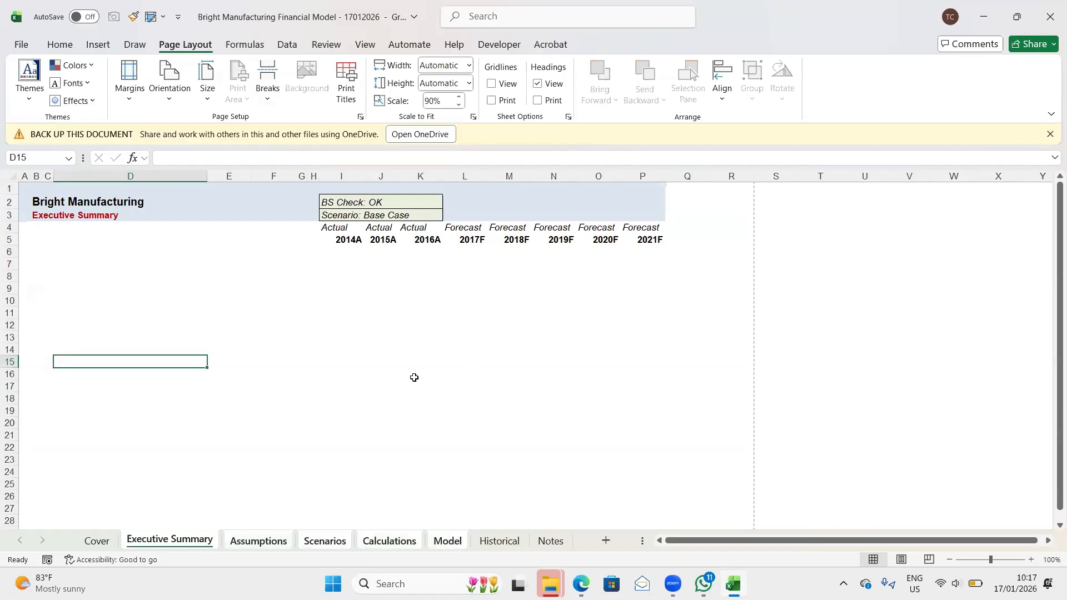
{"action": "key", "text": "alt"}
{"action": "key", "text": "p"}
{"action": "key", "text": "s"}
{"action": "key", "text": "p"}
{"action": "left_click", "coordinate": [316, 155]}
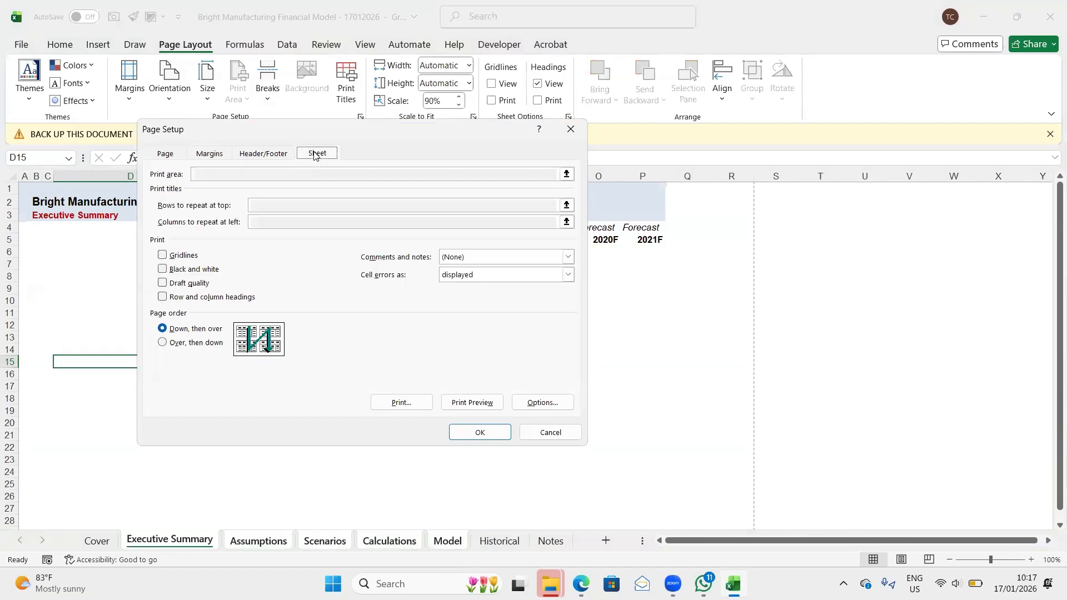
{"action": "left_click", "coordinate": [551, 433]}
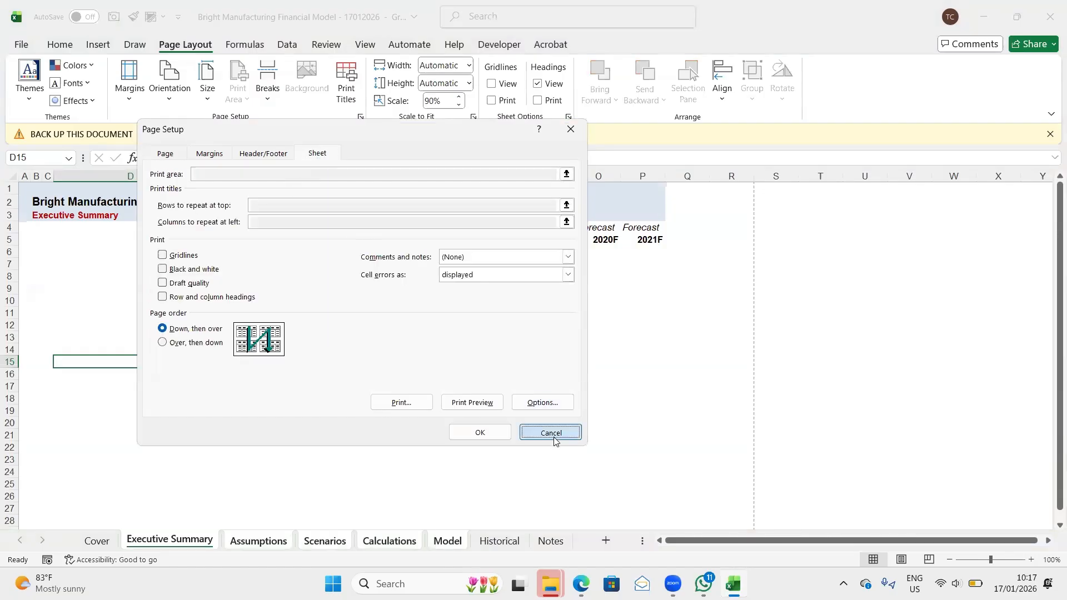
{"action": "left_click", "coordinate": [337, 302]}
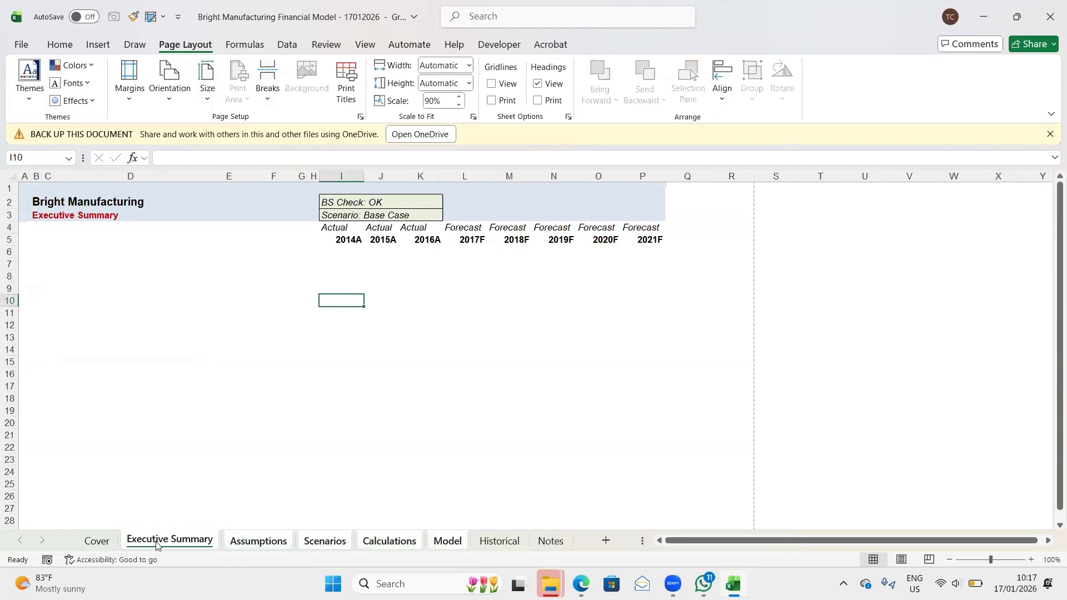
- Switch the print scope from the active sheets to the entire workbook and show its print preview
{"action": "left_click", "coordinate": [147, 466]}
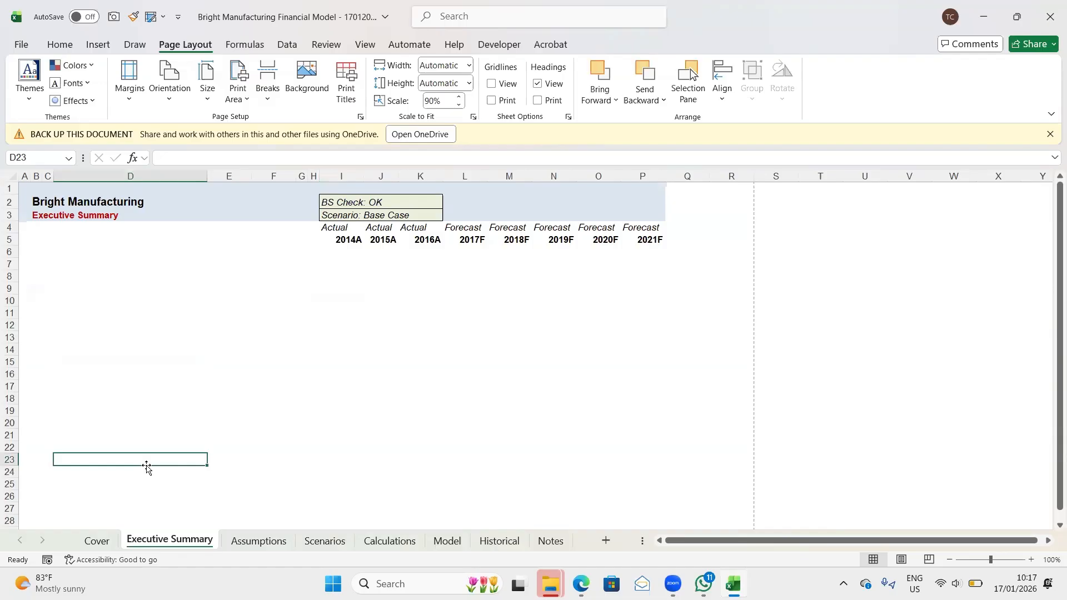
{"action": "key", "text": "ctrl+p"}
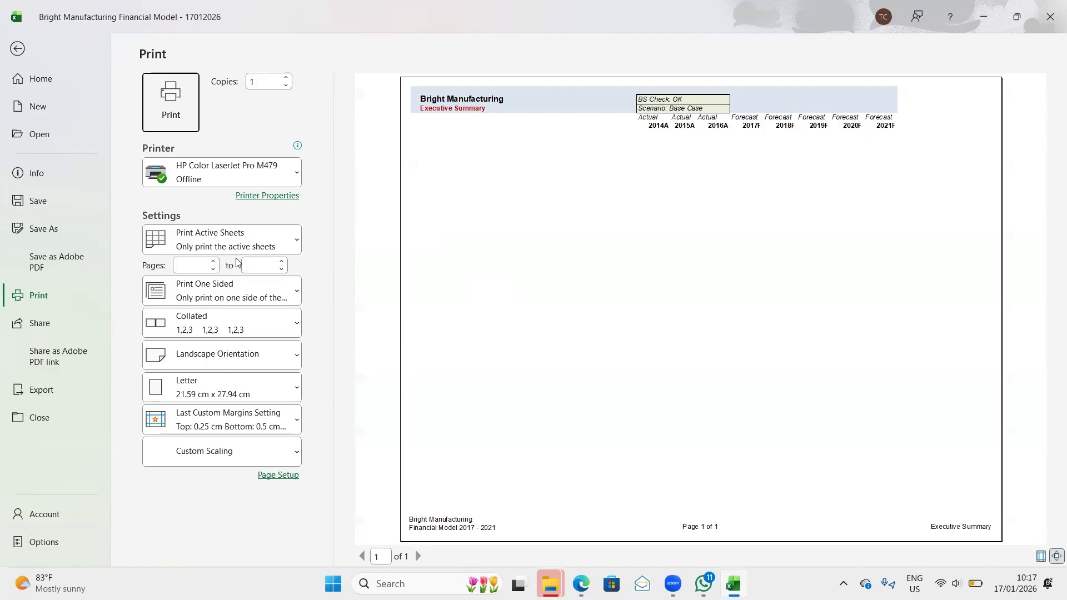
{"action": "left_click", "coordinate": [263, 243]}
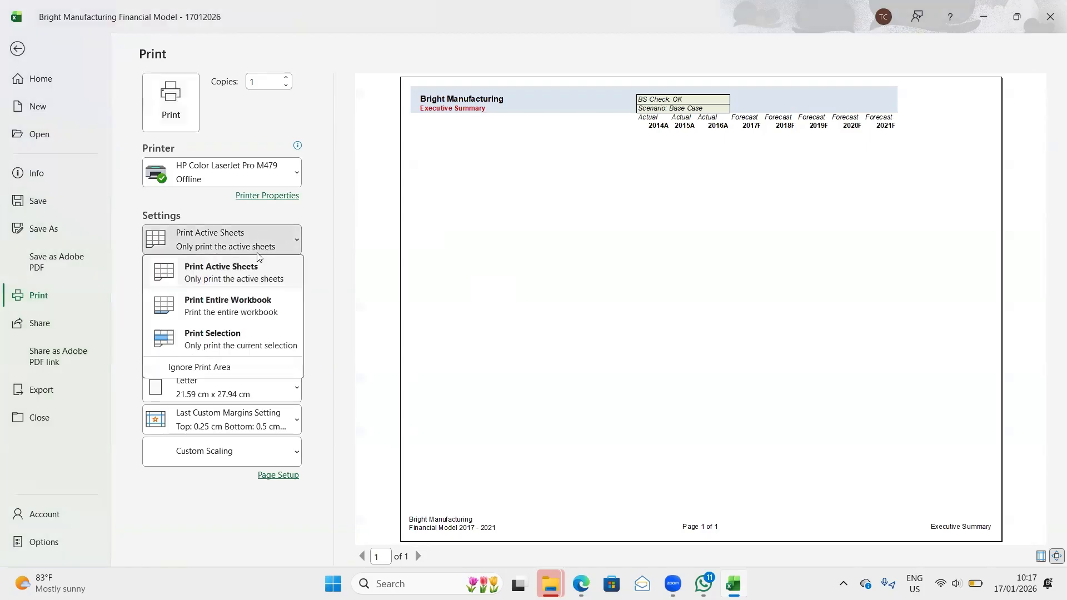
{"action": "left_click", "coordinate": [248, 306]}
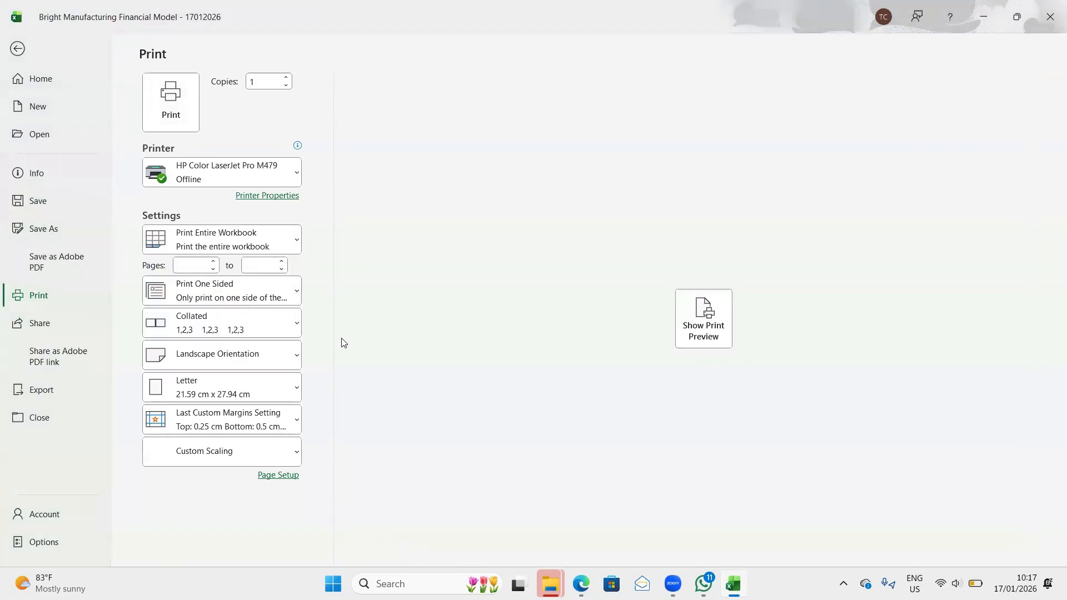
{"action": "left_click", "coordinate": [698, 332]}
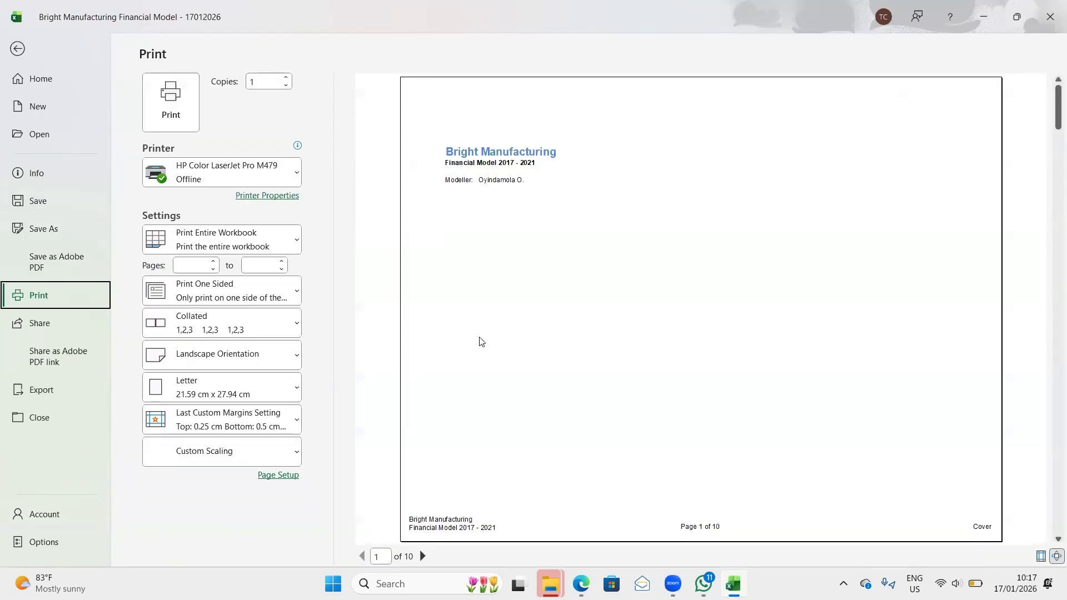
- Page through the workbook's print preview up to Scenarios, checking each page's header and footer, and return to the worksheet
{"action": "key", "text": "Tab"}
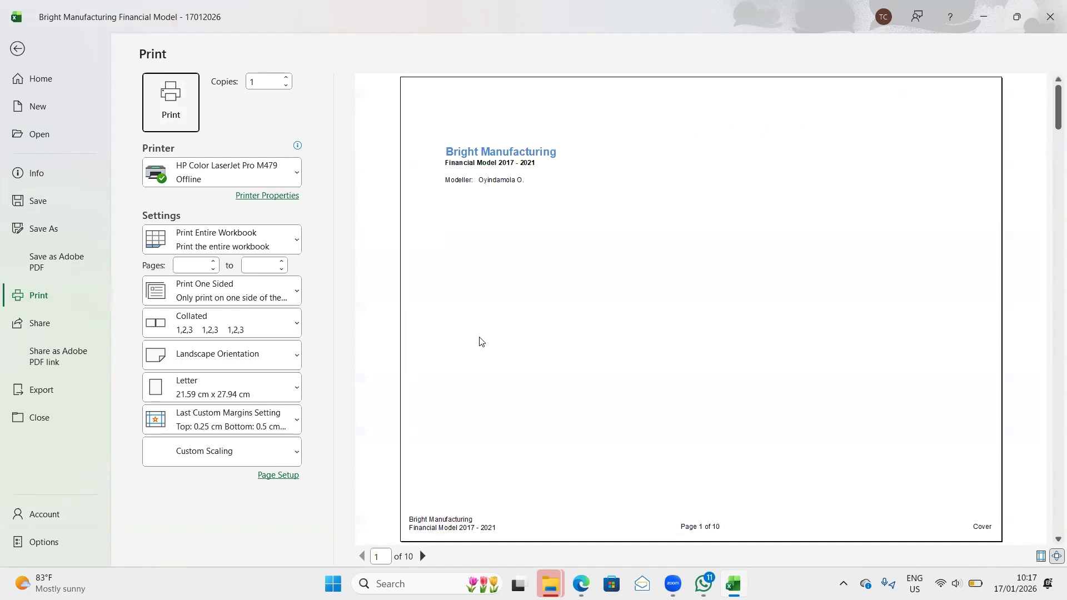
{"action": "key", "text": "Tab"}
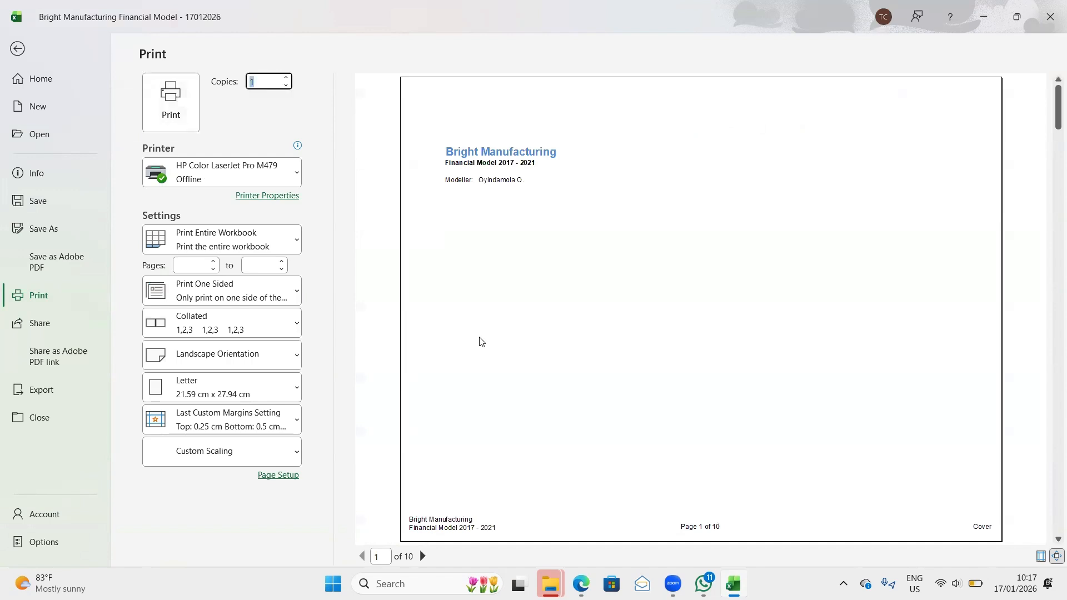
{"action": "left_click", "coordinate": [423, 556]}
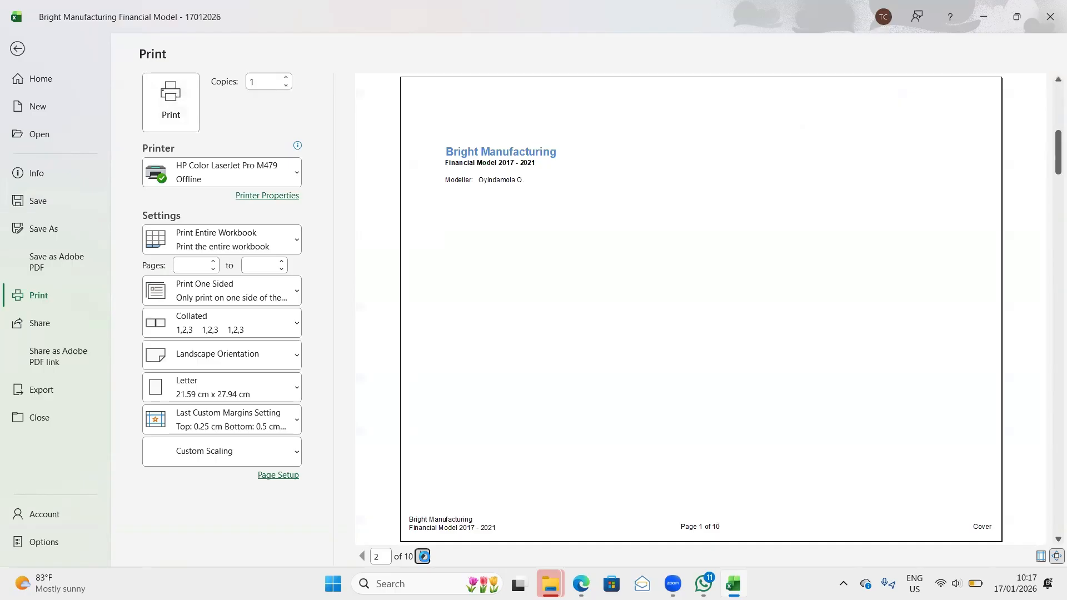
{"action": "left_click", "coordinate": [423, 556]}
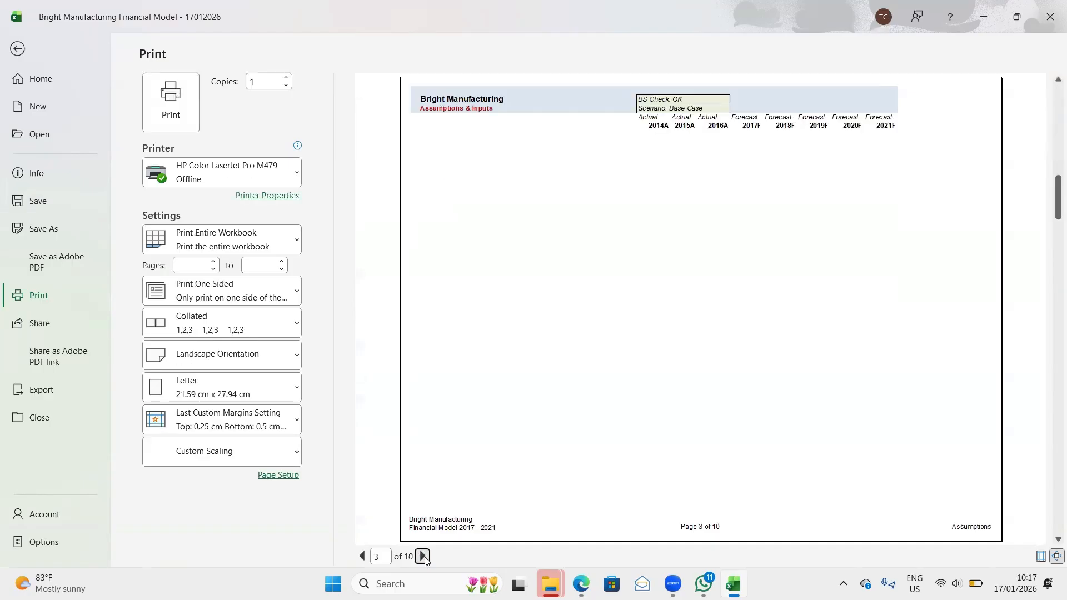
{"action": "left_click", "coordinate": [424, 556]}
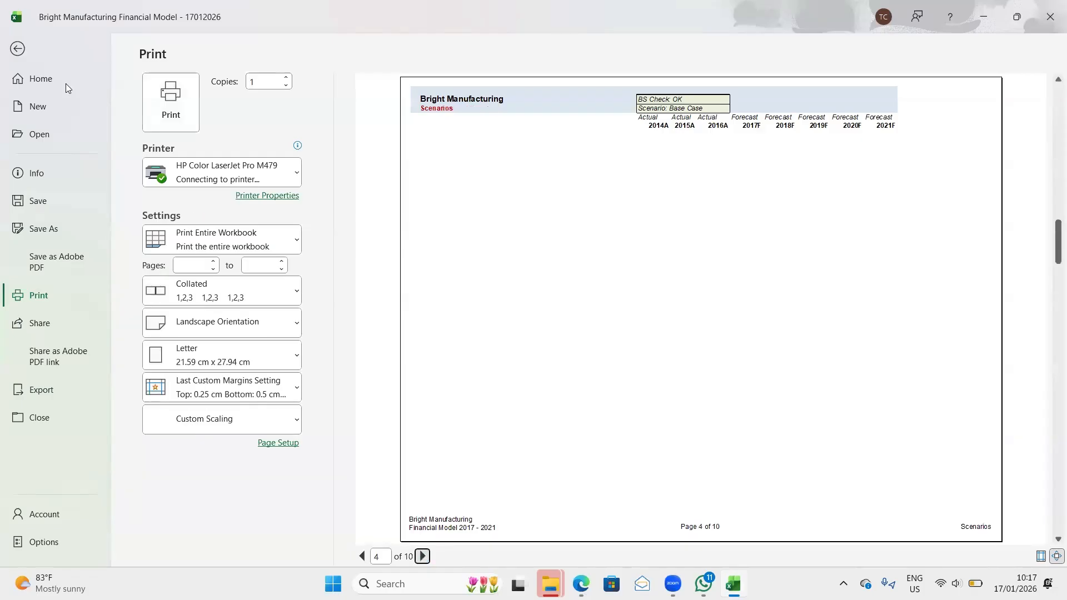
{"action": "left_click", "coordinate": [17, 49]}
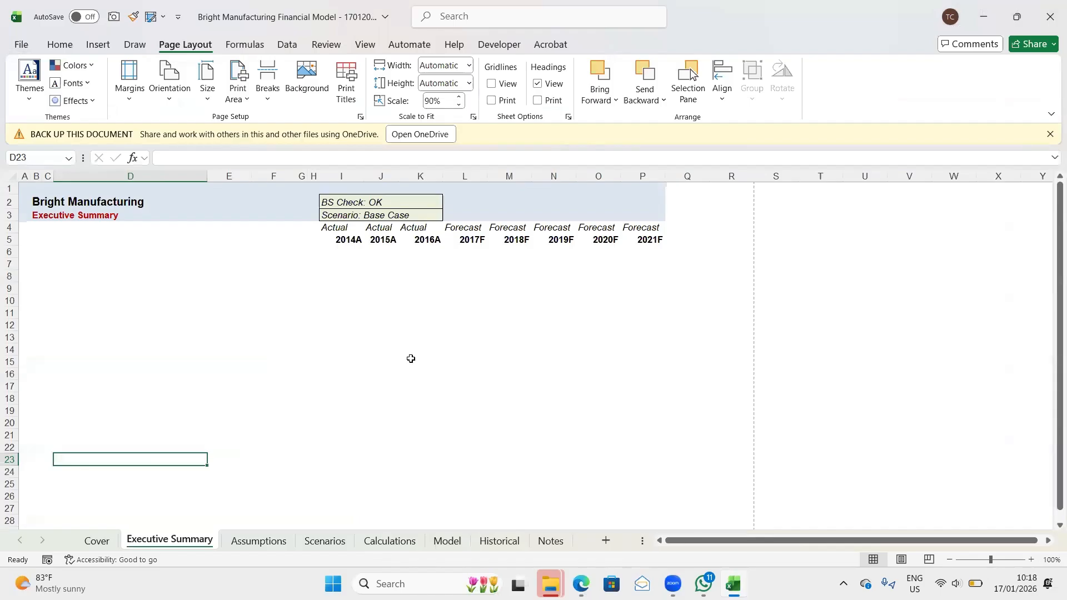
- Review the layout of the sheets from Cover through Calculations, checking their titles and timeline headings
{"action": "scroll", "coordinate": [444, 375], "scroll_direction": "down", "scroll_amount": 3}
{"action": "scroll", "coordinate": [444, 375], "scroll_direction": "up", "scroll_amount": 3}
{"action": "left_click", "coordinate": [108, 548]}
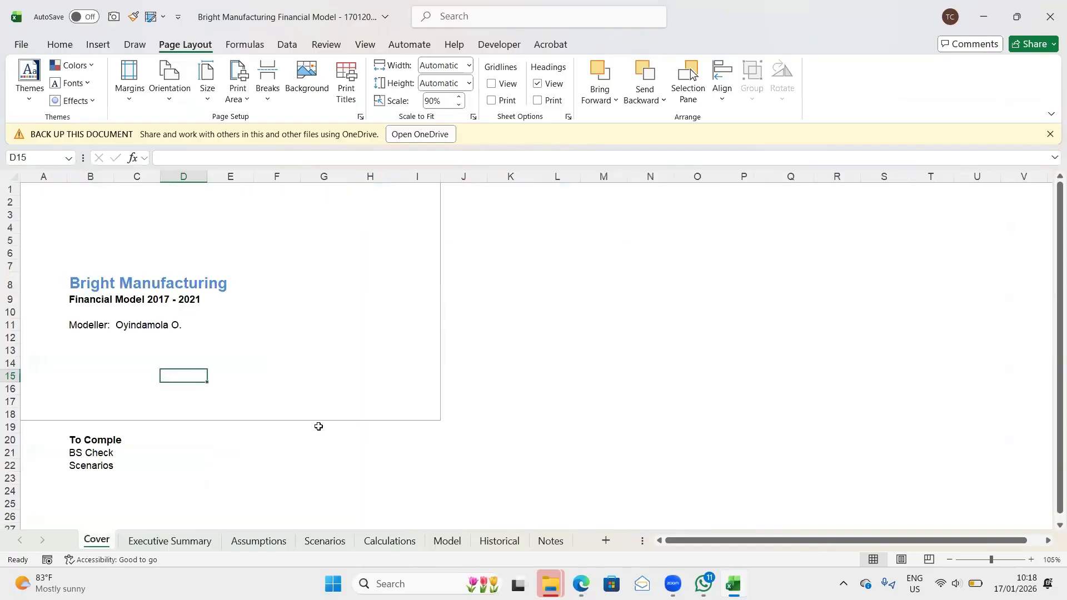
{"action": "left_click", "coordinate": [189, 543]}
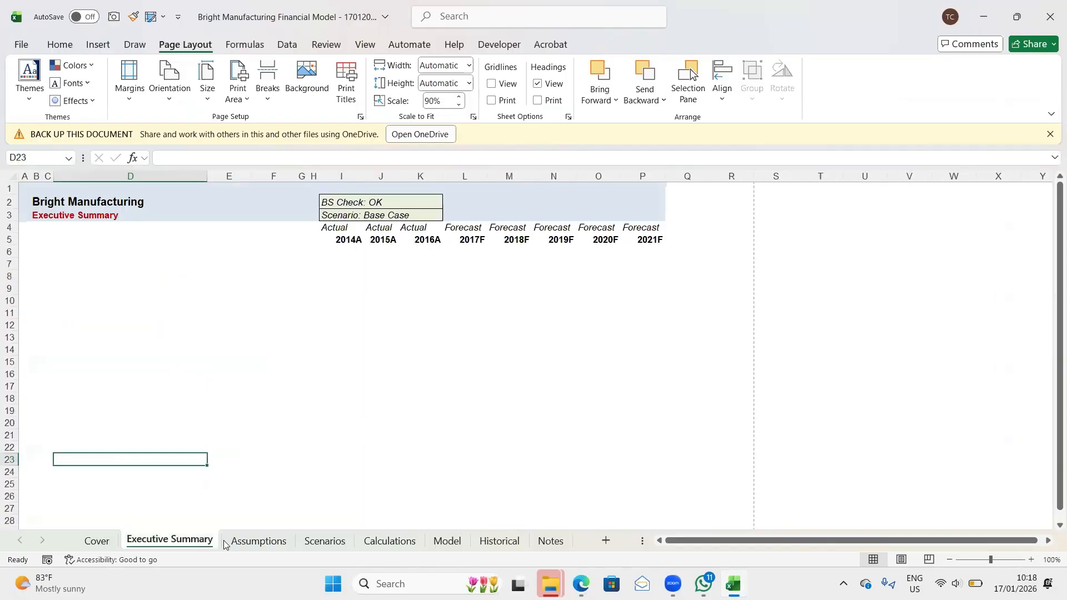
{"action": "left_click", "coordinate": [261, 543]}
{"action": "left_click", "coordinate": [315, 546]}
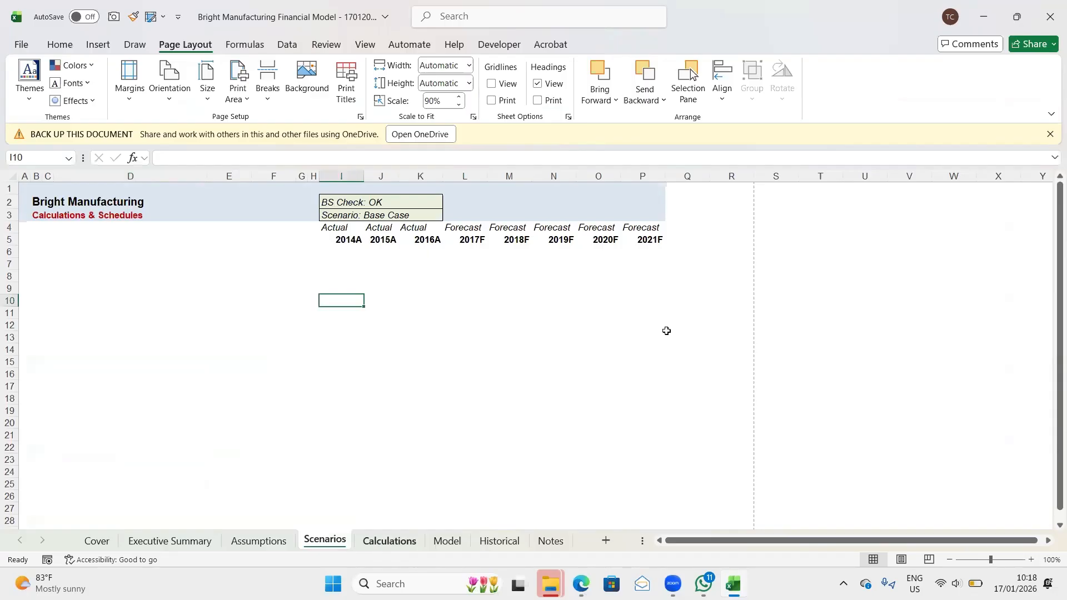
{"action": "key", "text": "ctrl+Page_Down"}
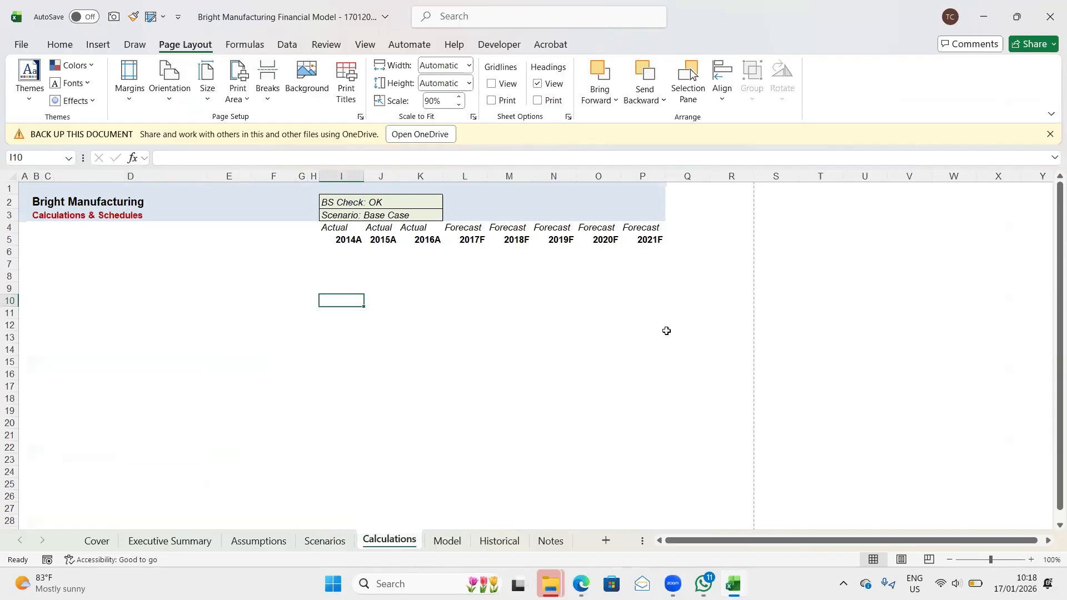